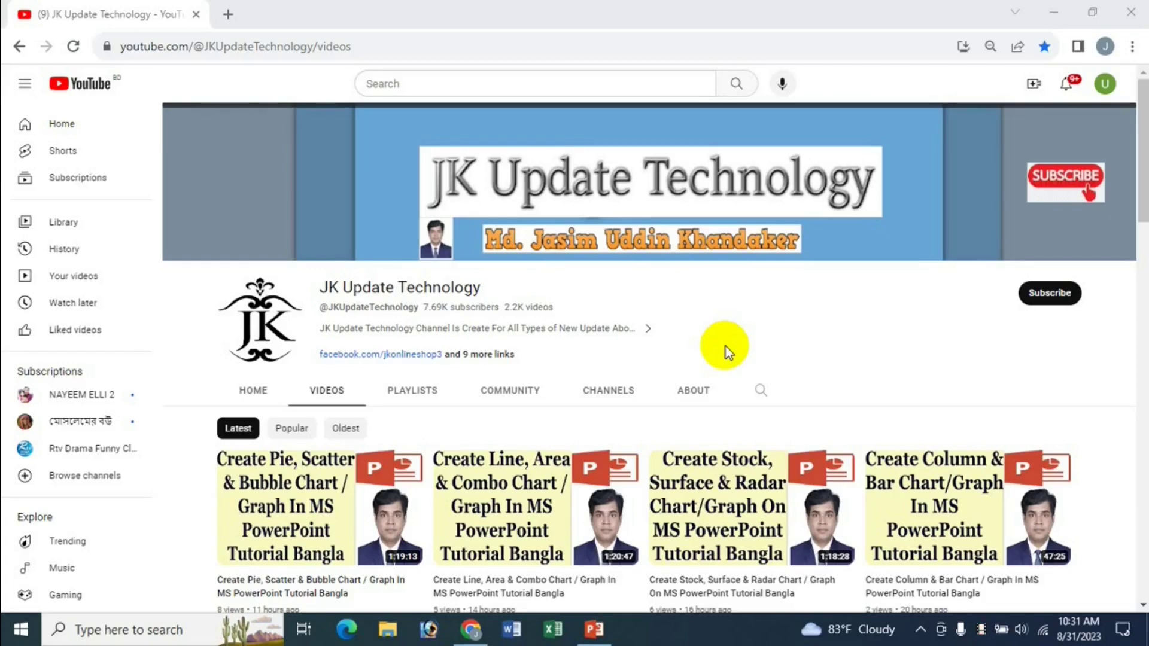
Step: Switch from YouTube to the PowerPoint deck showing slide 3, 'Online Marketing'
{"action": "left_click", "coordinate": [591, 630]}
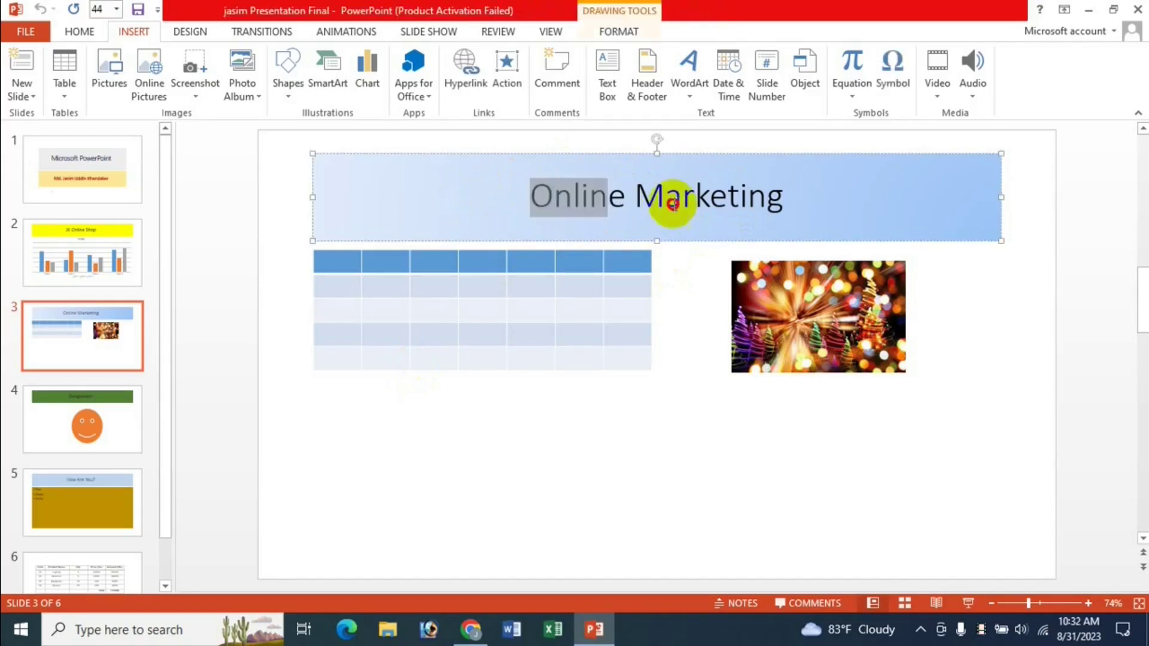
Step: Select the 'Online Marketing' title text and open Insert Hyperlink from its right-click menu
{"action": "left_click_drag", "start_coordinate": [537, 198], "coordinate": [748, 205]}
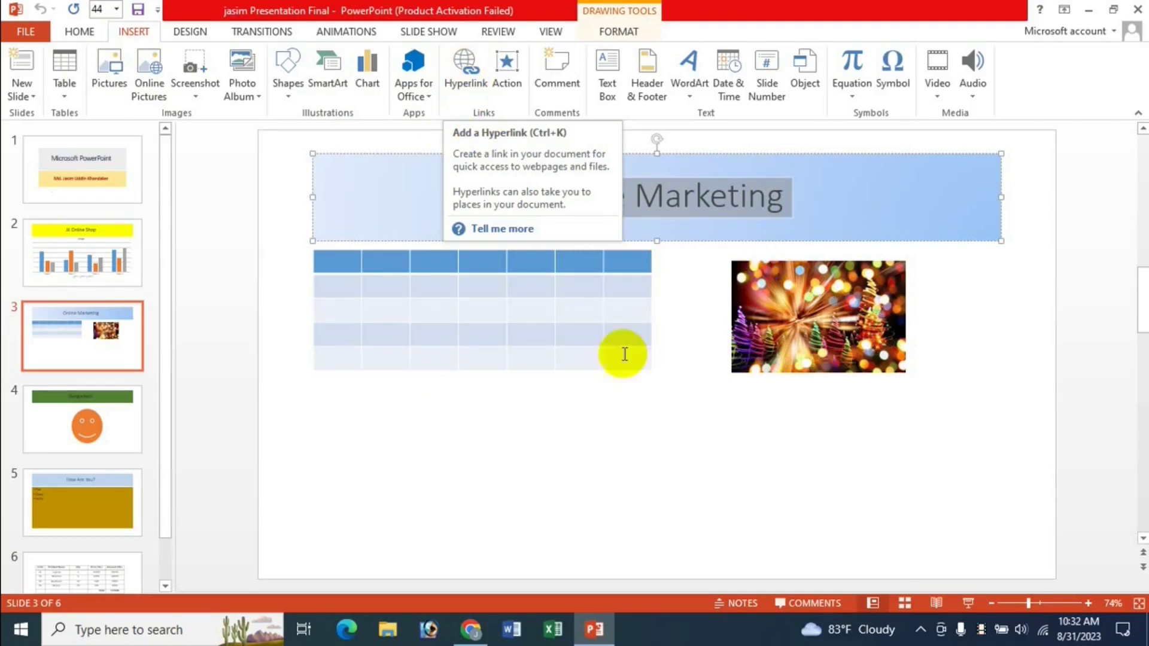
{"action": "key", "text": "ctrl+k"}
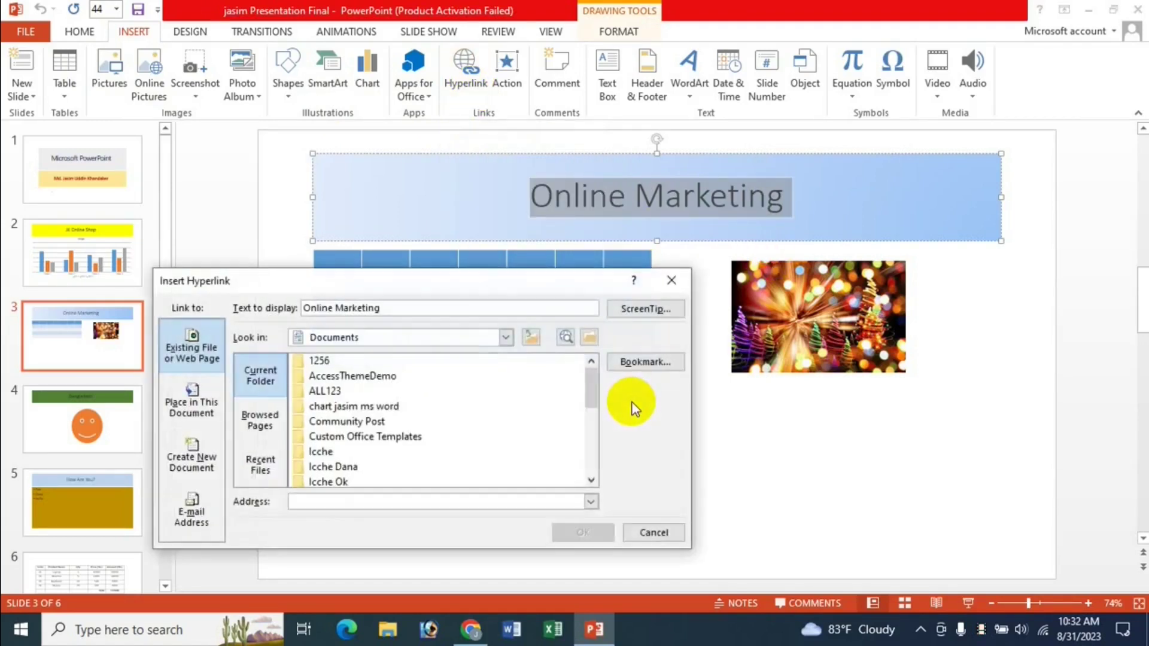
{"action": "left_click", "coordinate": [668, 532]}
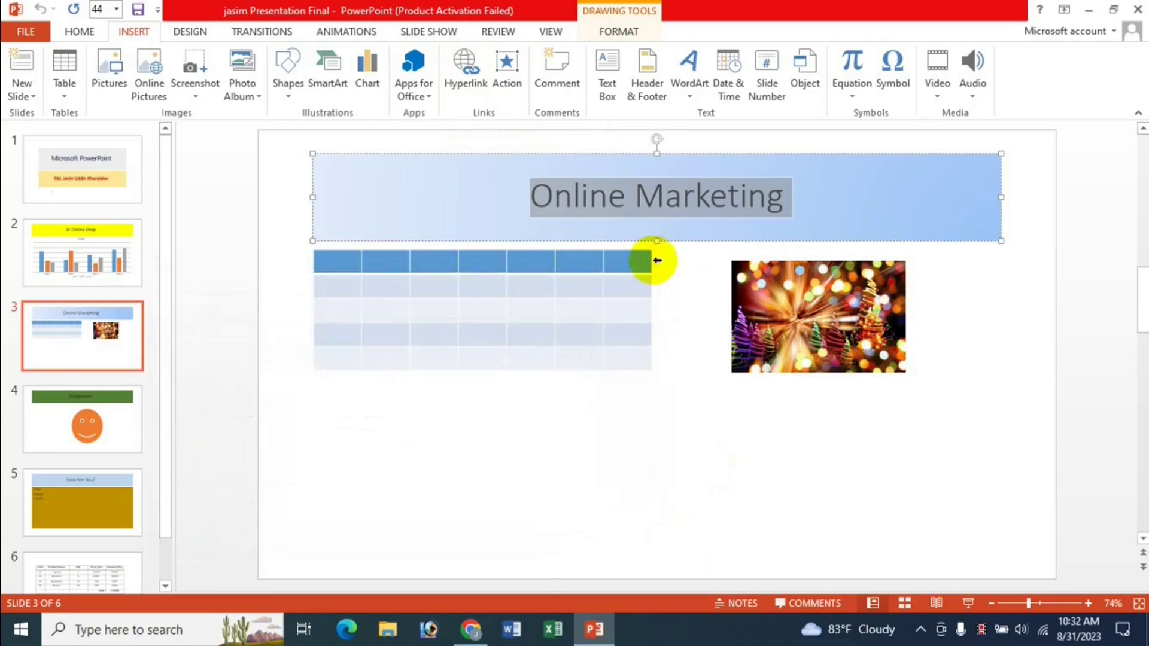
{"action": "right_click", "coordinate": [662, 202]}
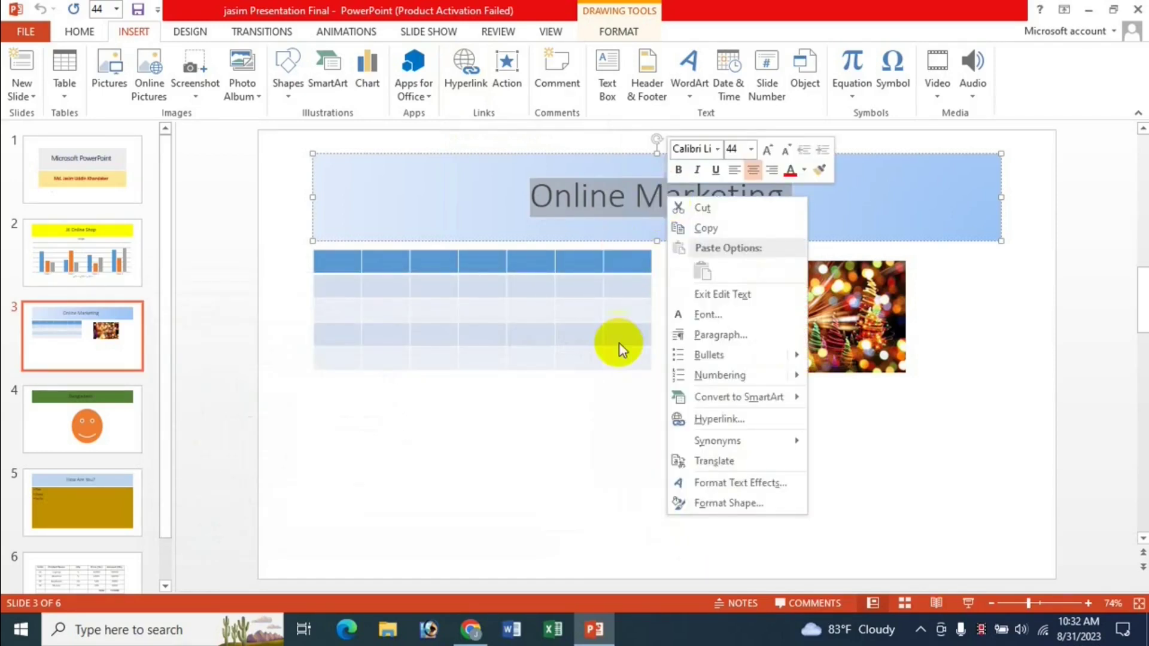
{"action": "left_click", "coordinate": [725, 421]}
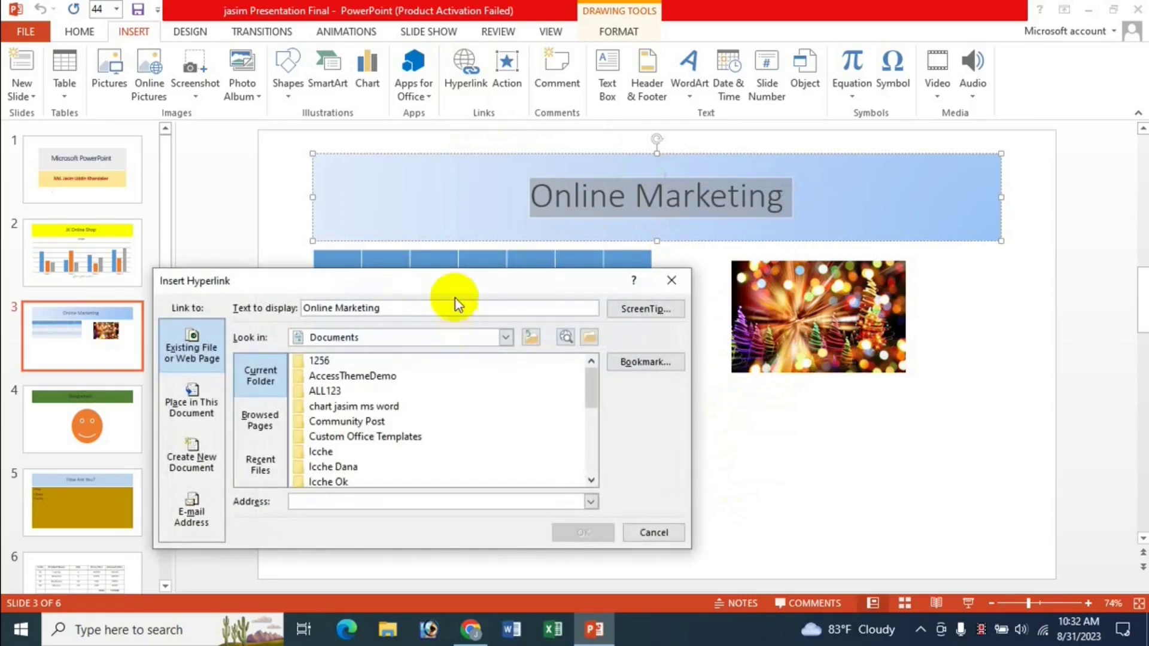
Step: Reposition the Insert Hyperlink dialog and browse the Look in folders around Documents
{"action": "mouse_move", "coordinate": [443, 284]}
{"action": "left_mouse_down"}
{"action": "mouse_move", "coordinate": [633, 341]}
{"action": "mouse_move", "coordinate": [490, 272]}
{"action": "left_mouse_up"}
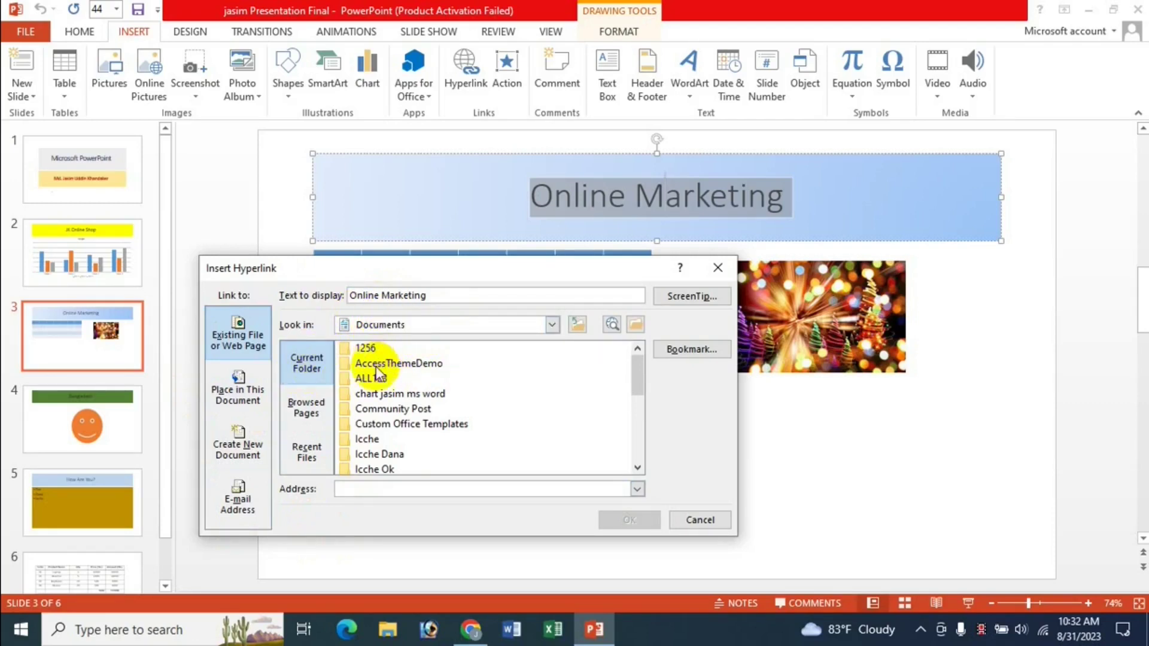
{"action": "left_click_drag", "start_coordinate": [635, 373], "coordinate": [636, 443]}
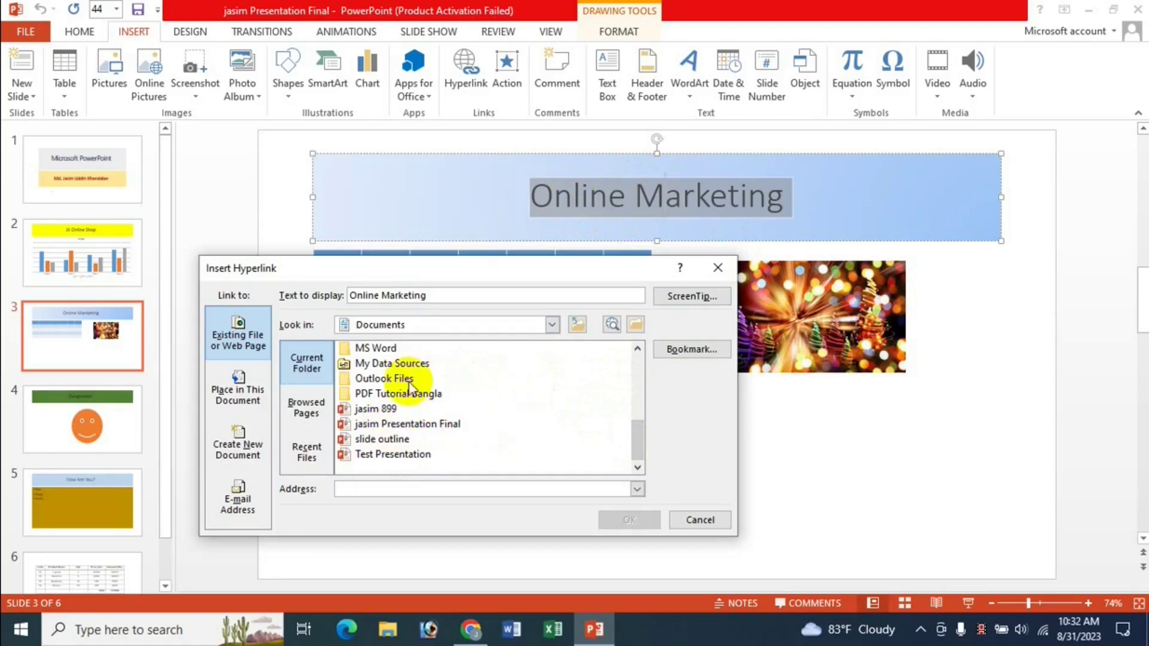
{"action": "mouse_move", "coordinate": [634, 428]}
{"action": "left_mouse_down"}
{"action": "mouse_move", "coordinate": [635, 376]}
{"action": "mouse_move", "coordinate": [543, 353]}
{"action": "left_mouse_up"}
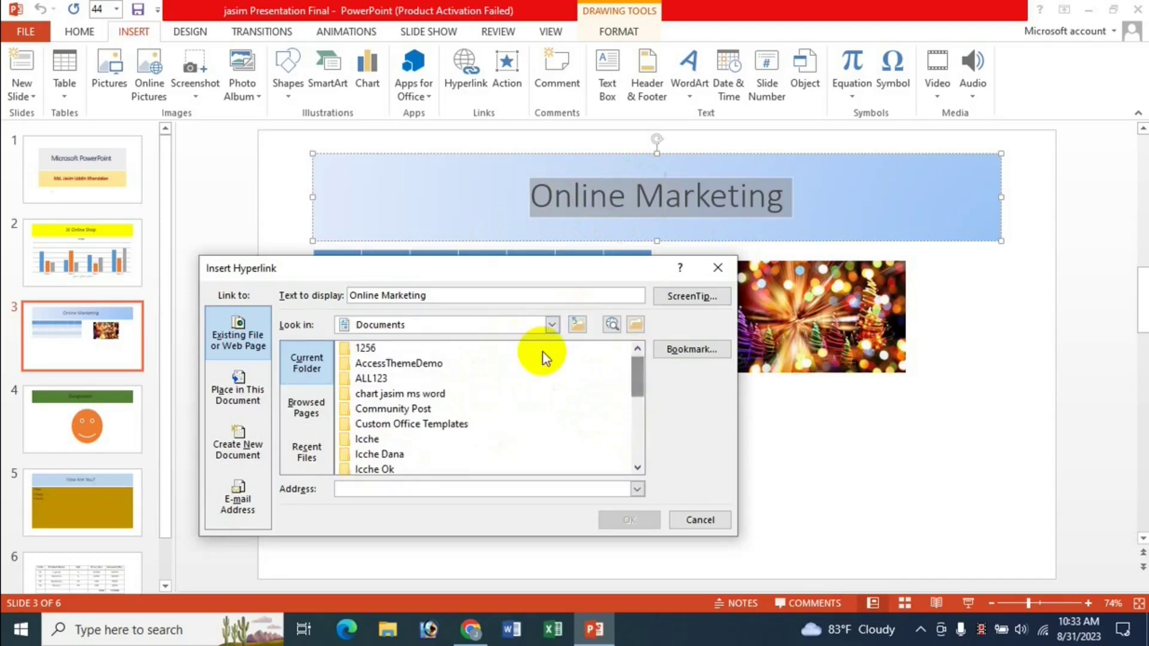
{"action": "left_click", "coordinate": [551, 326]}
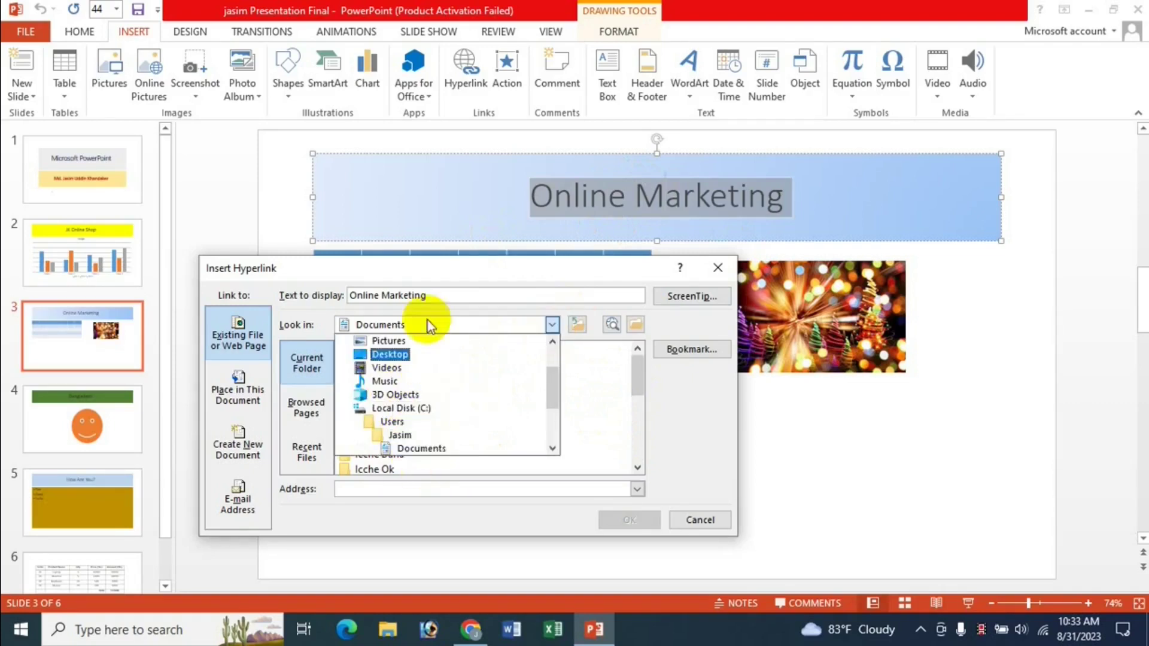
{"action": "left_click", "coordinate": [476, 274]}
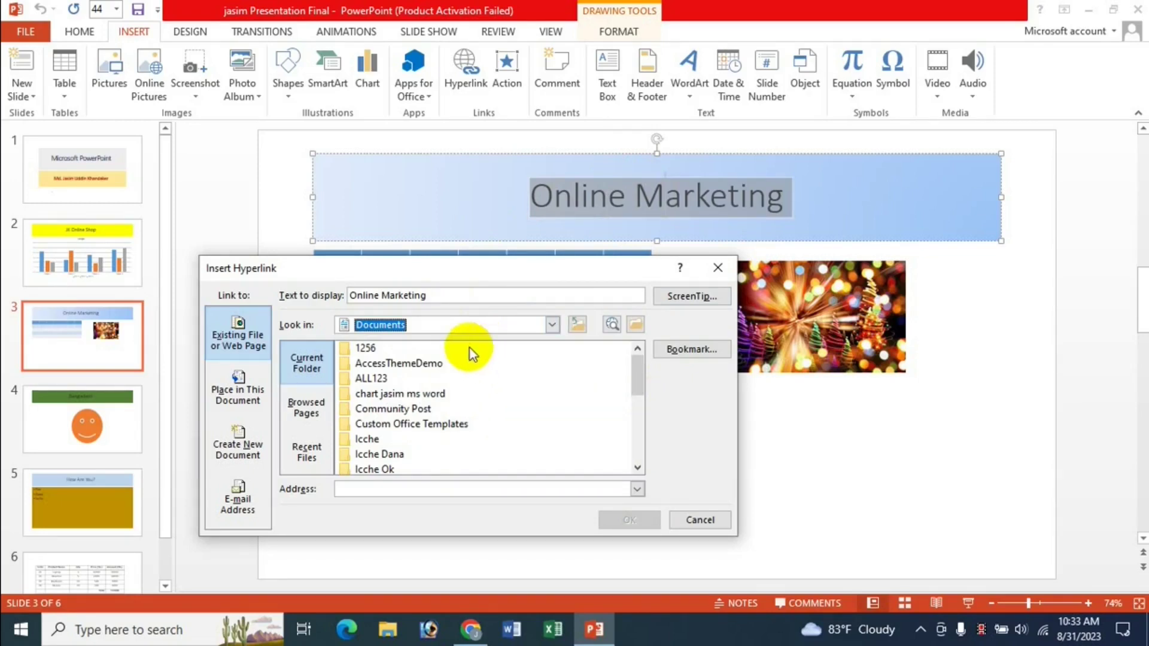
{"action": "left_click", "coordinate": [575, 325]}
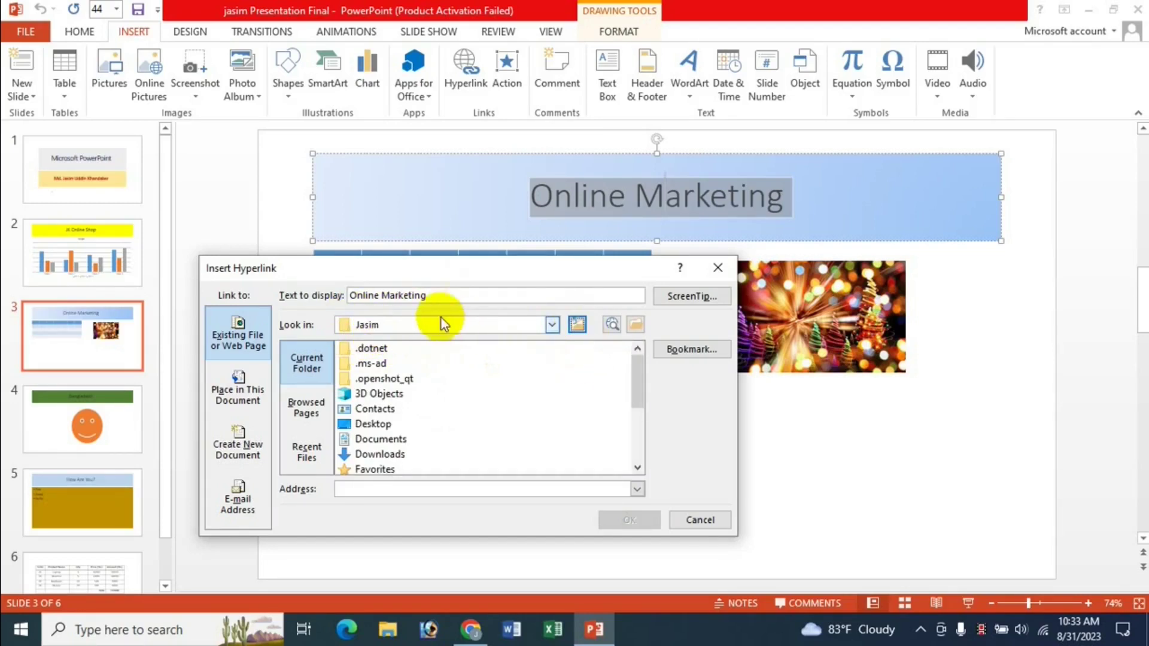
Step: Briefly open the web browser, then return and open the Browse for File picker
{"action": "left_click", "coordinate": [610, 326]}
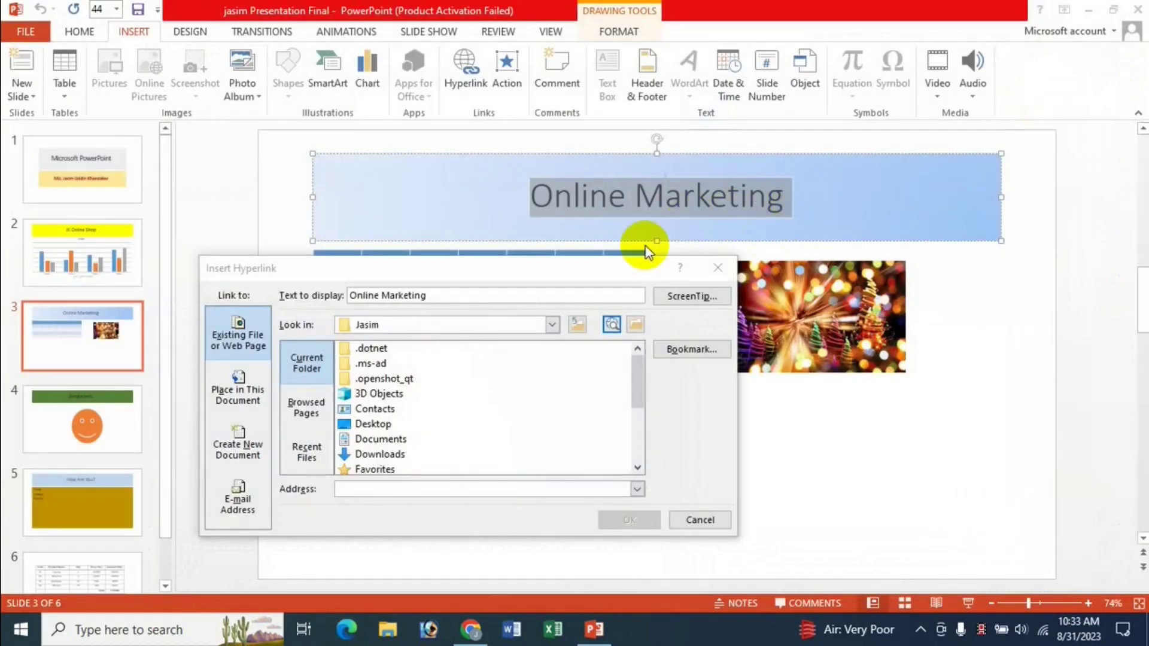
{"action": "left_click", "coordinate": [655, 241]}
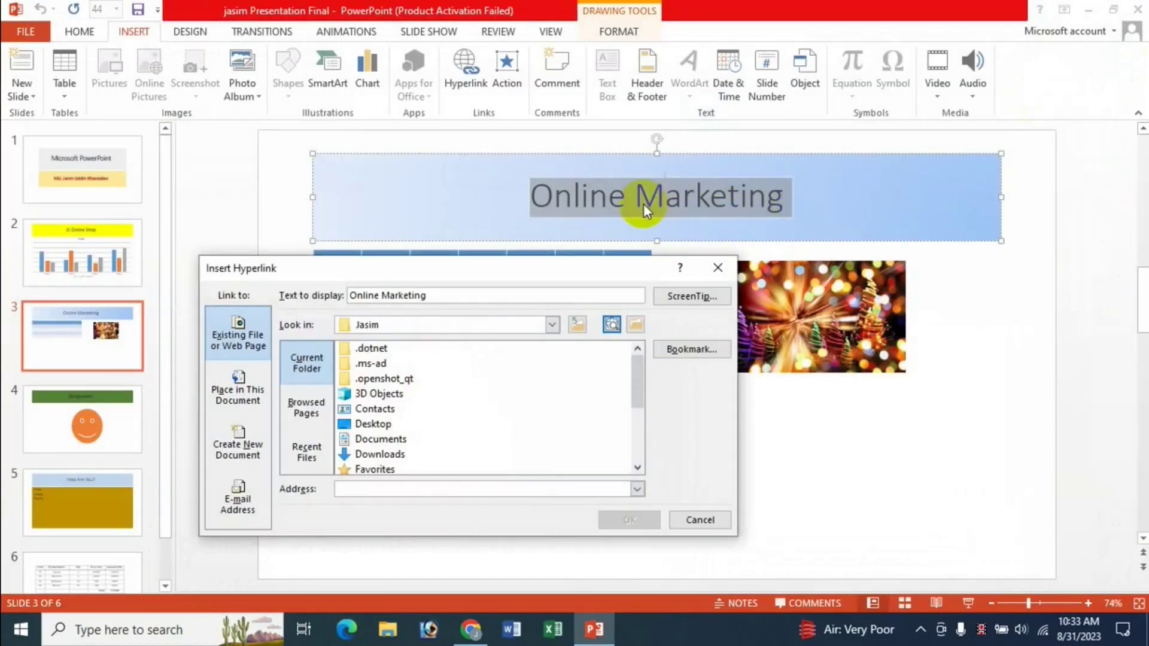
{"action": "left_click", "coordinate": [638, 330]}
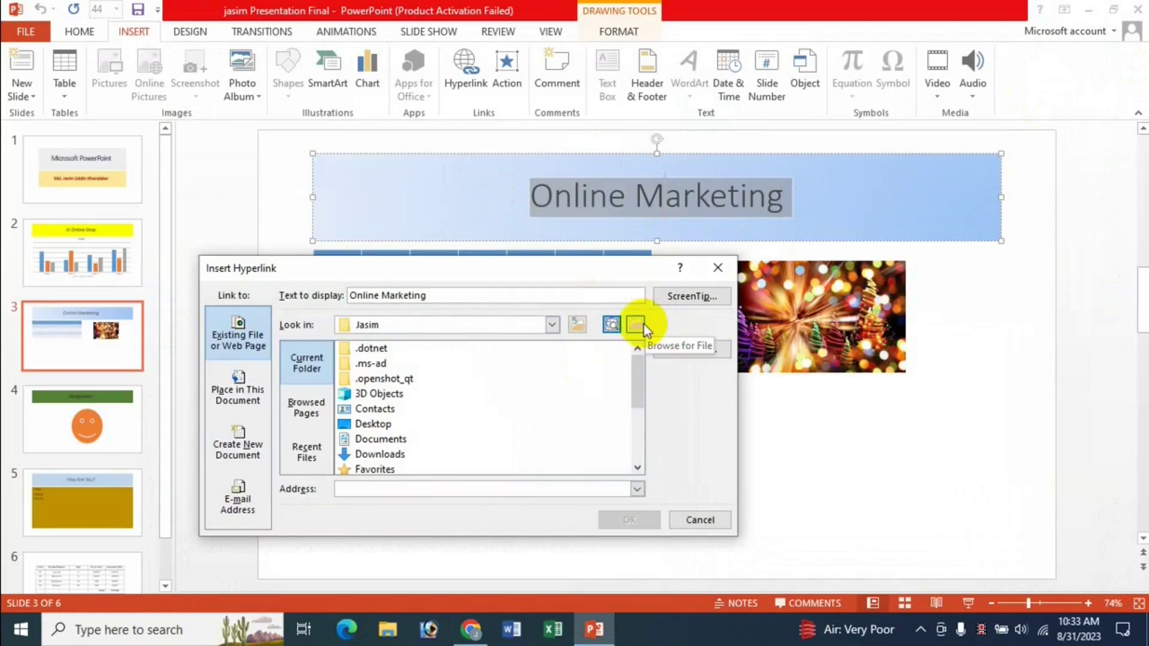
{"action": "left_click", "coordinate": [638, 329]}
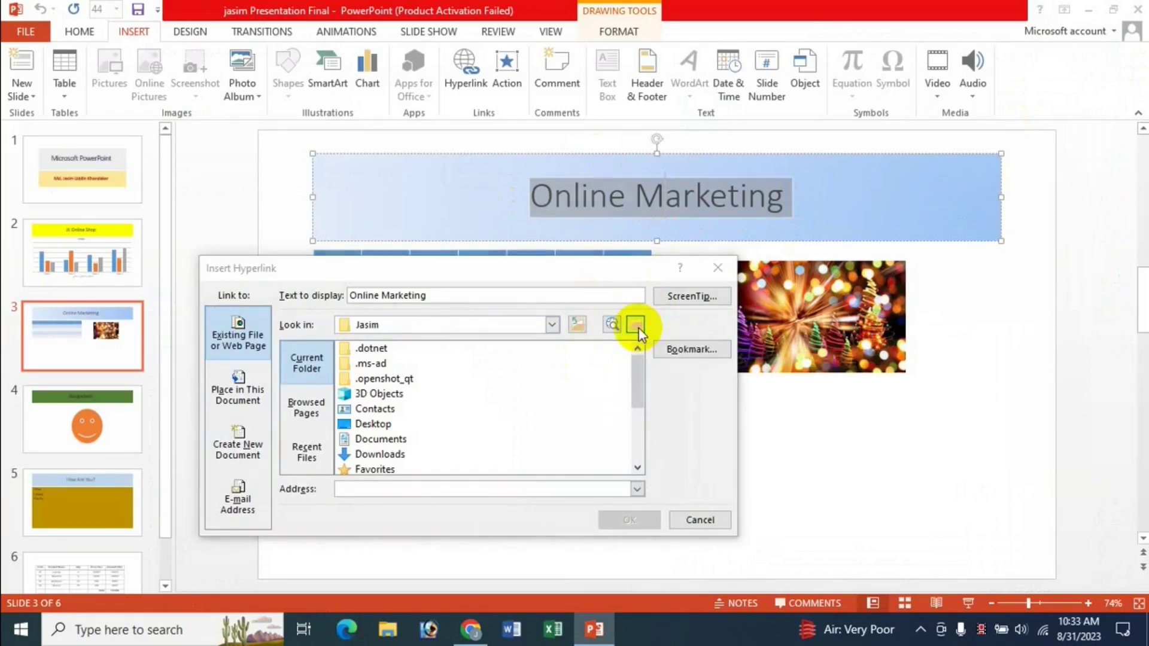
Step: Pick Test Presentation from the Documents folder and confirm both dialogs to link the title
{"action": "left_click_drag", "start_coordinate": [479, 198], "coordinate": [478, 110]}
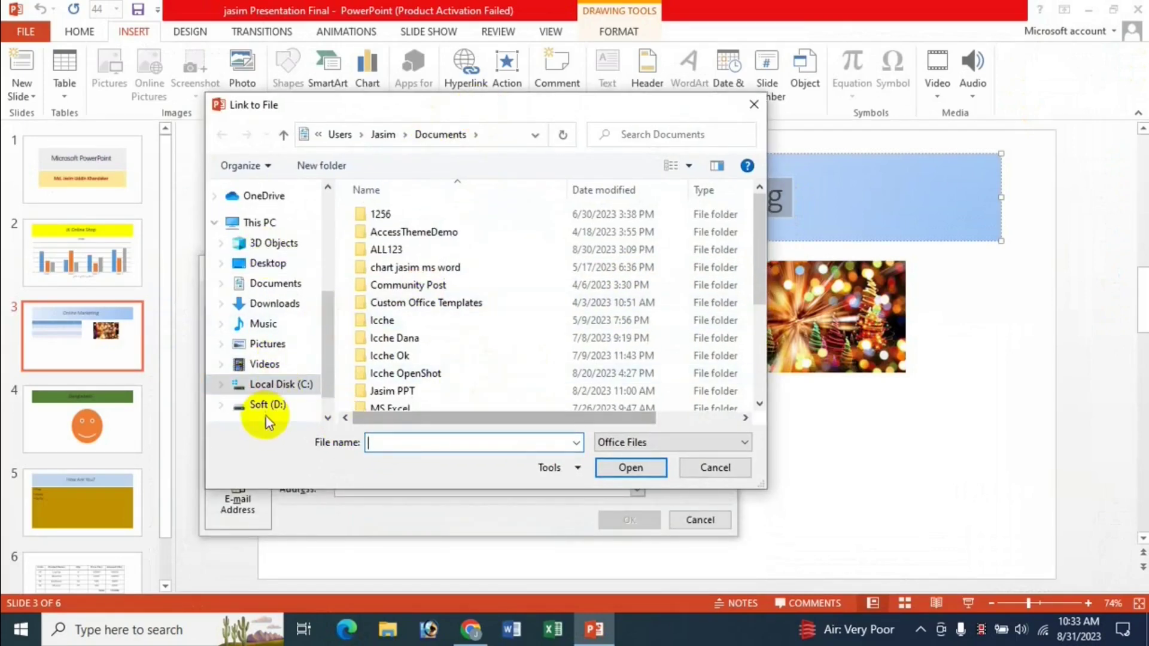
{"action": "left_click", "coordinate": [289, 285]}
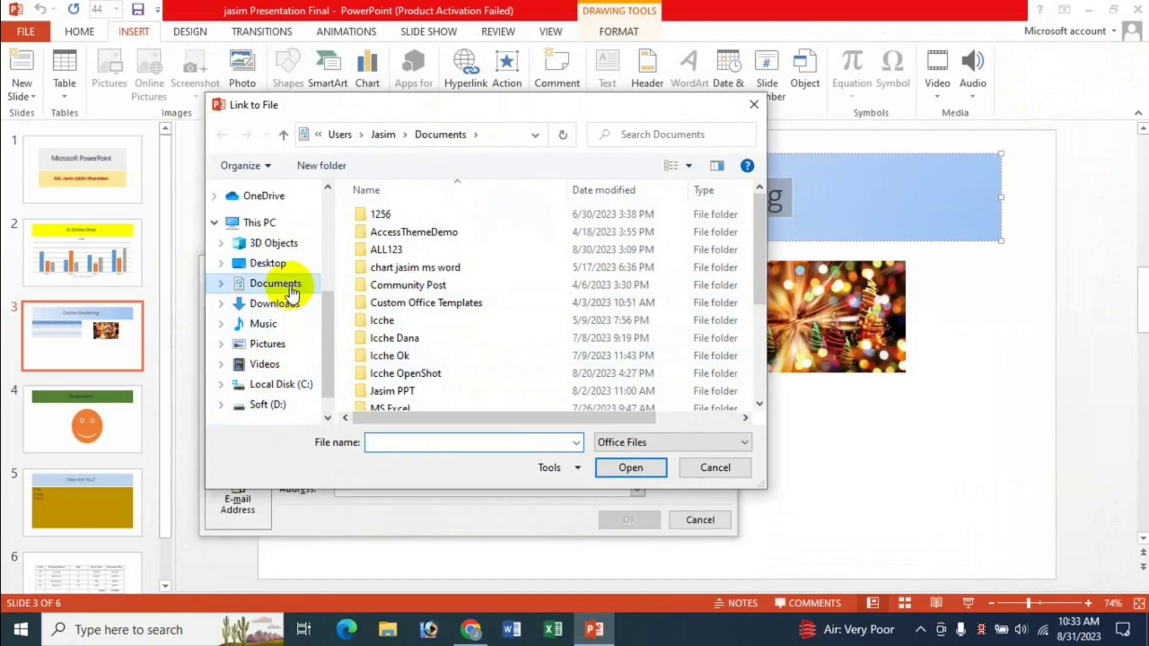
{"action": "left_click_drag", "start_coordinate": [761, 236], "coordinate": [761, 383]}
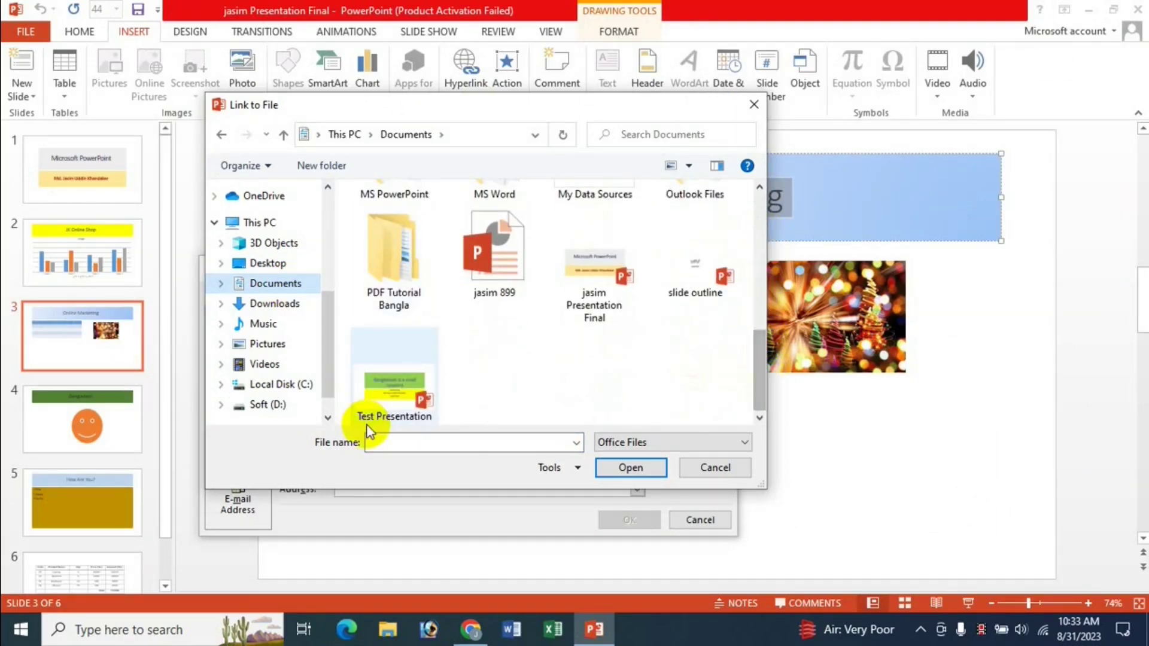
{"action": "left_click", "coordinate": [413, 392]}
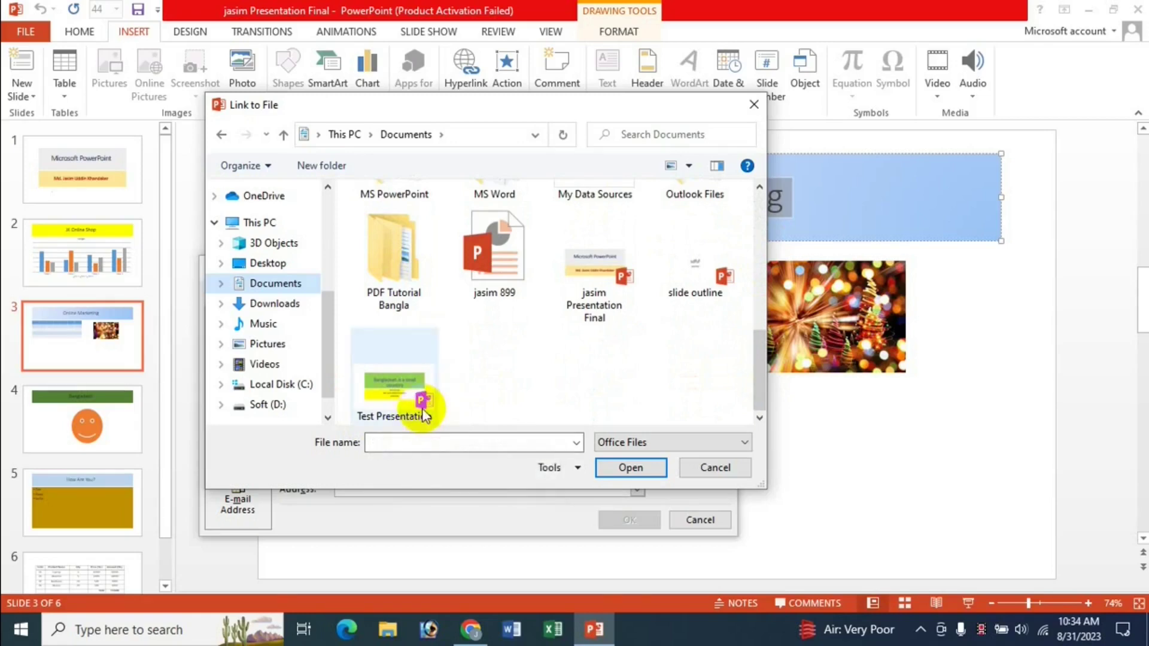
{"action": "left_click", "coordinate": [631, 468]}
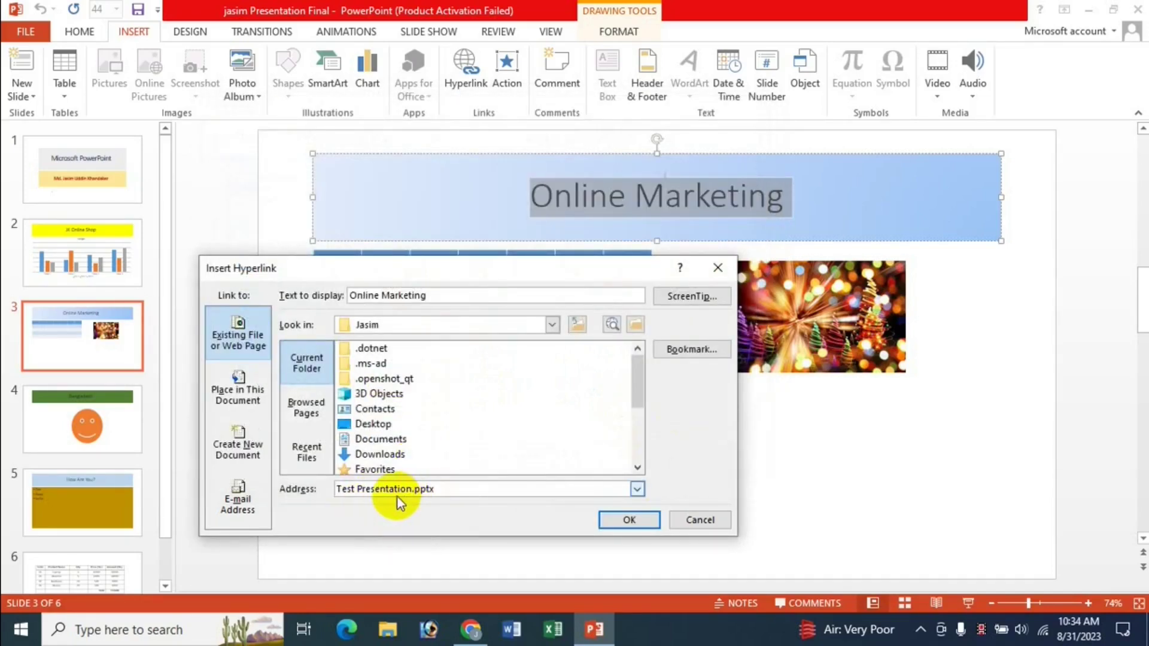
{"action": "left_click", "coordinate": [627, 520]}
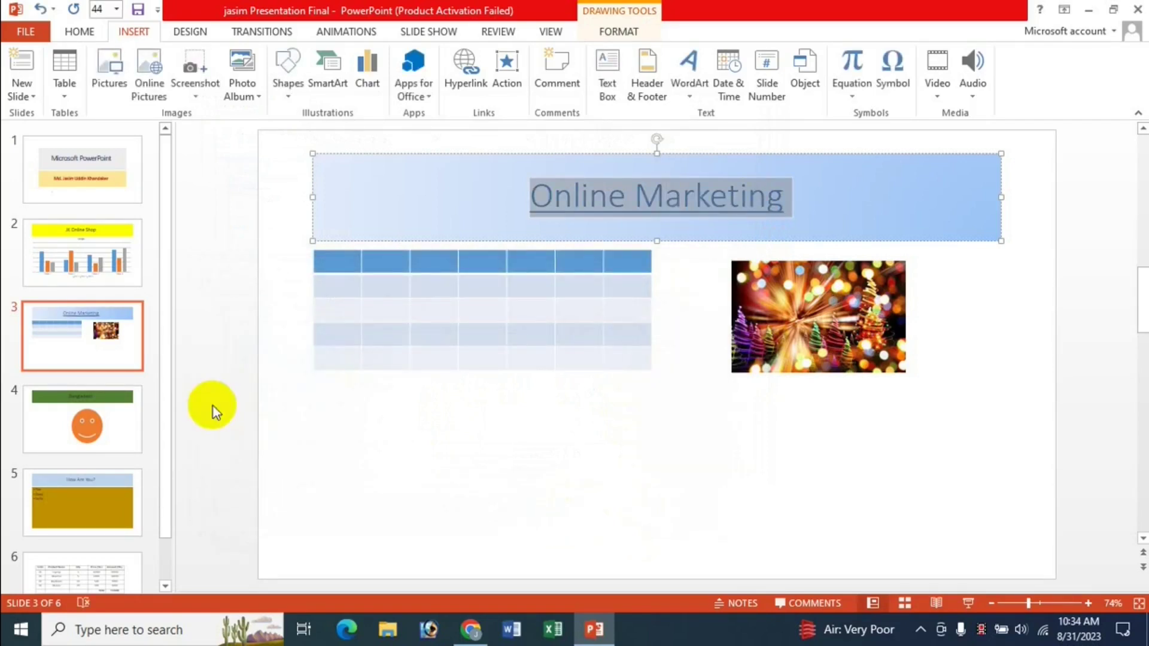
{"action": "left_click", "coordinate": [217, 375]}
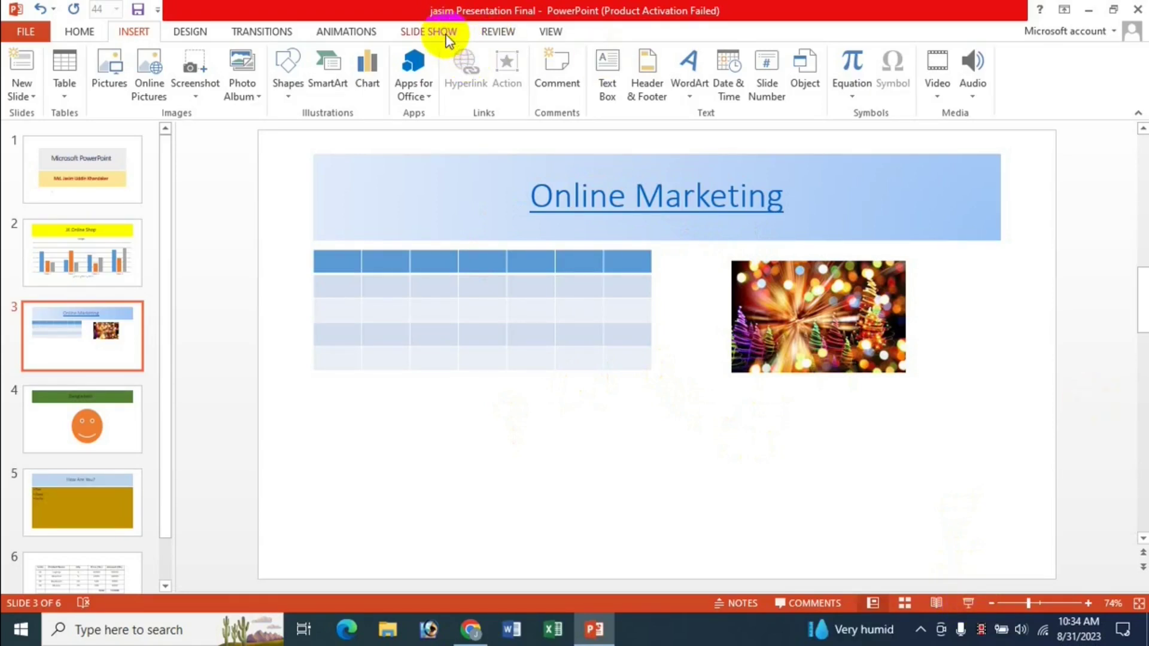
Step: Switch to the SLIDE SHOW ribbon tab
{"action": "left_click", "coordinate": [429, 32]}
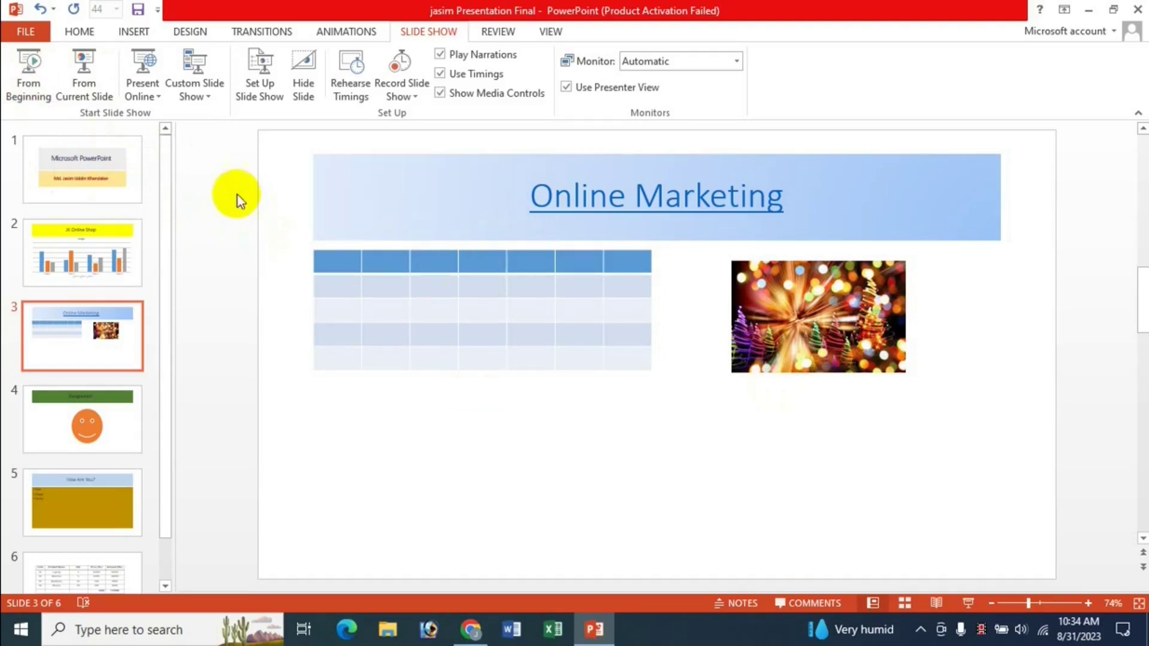
{"action": "left_click", "coordinate": [84, 77]}
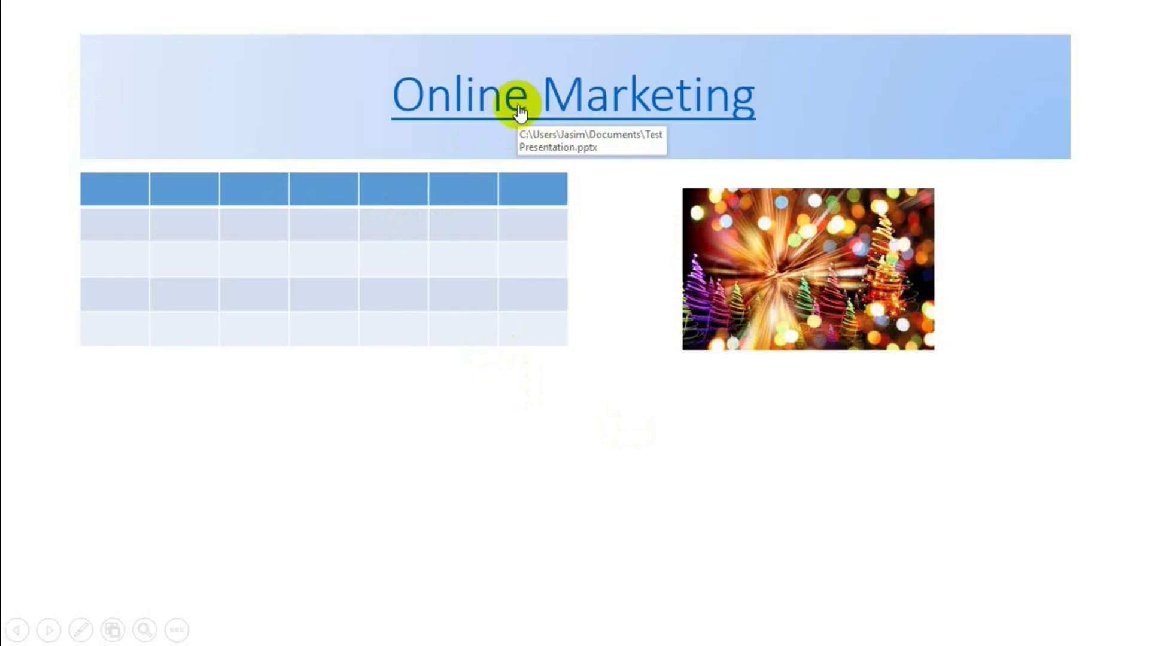
{"action": "left_click", "coordinate": [520, 106]}
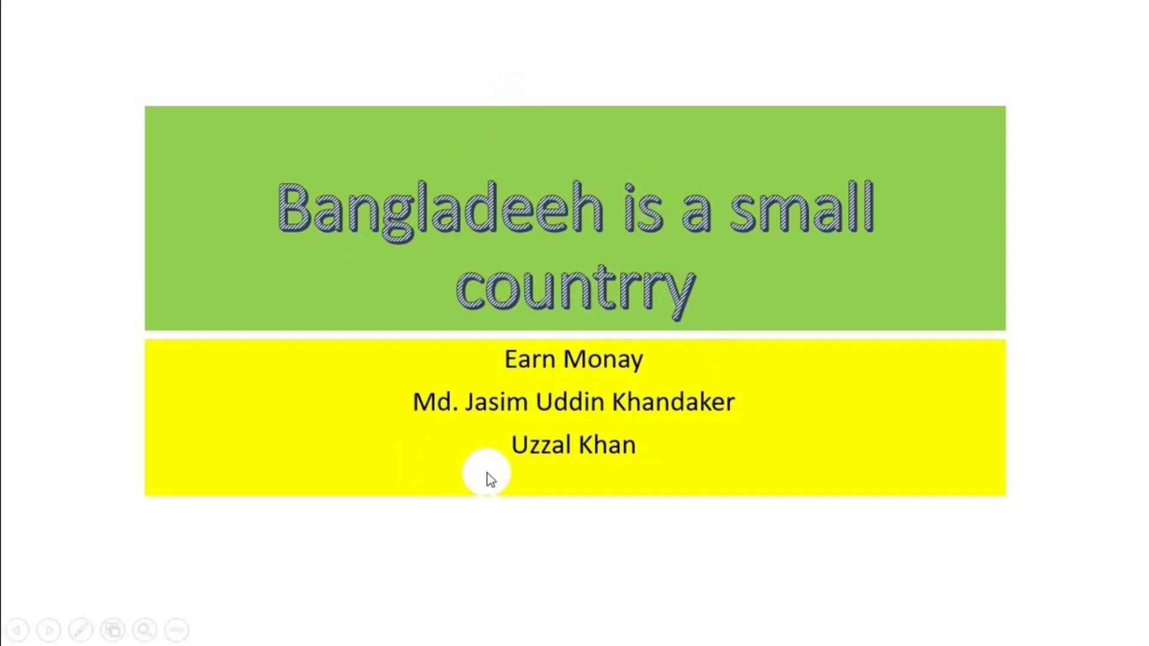
{"action": "left_click", "coordinate": [433, 397]}
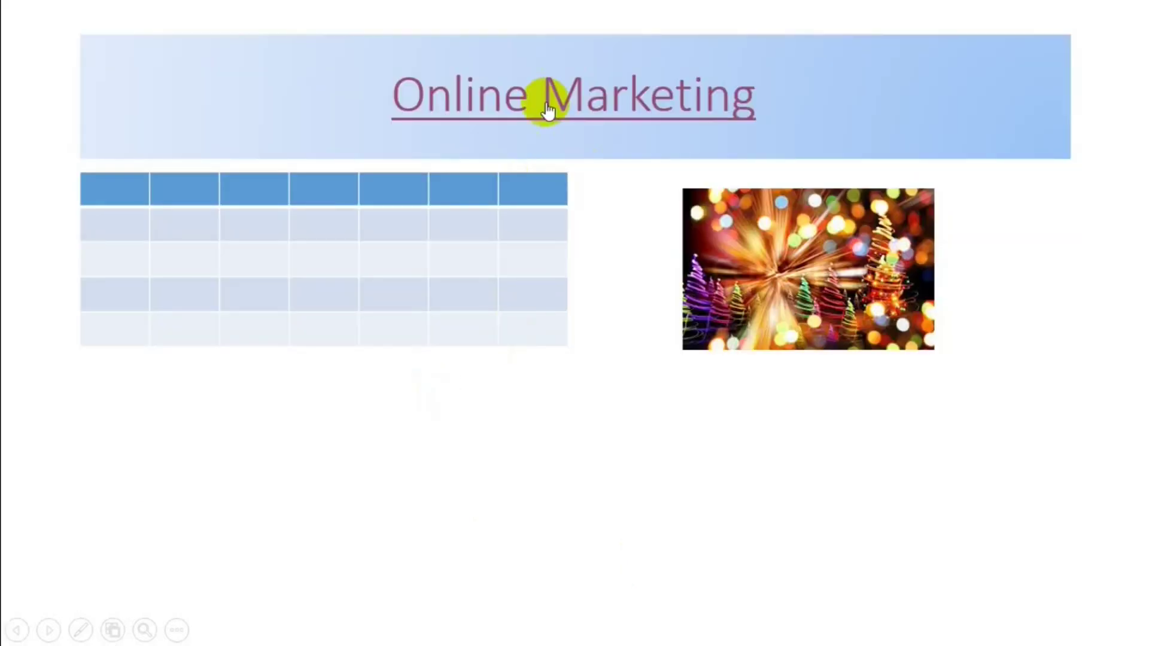
{"action": "left_click", "coordinate": [509, 103]}
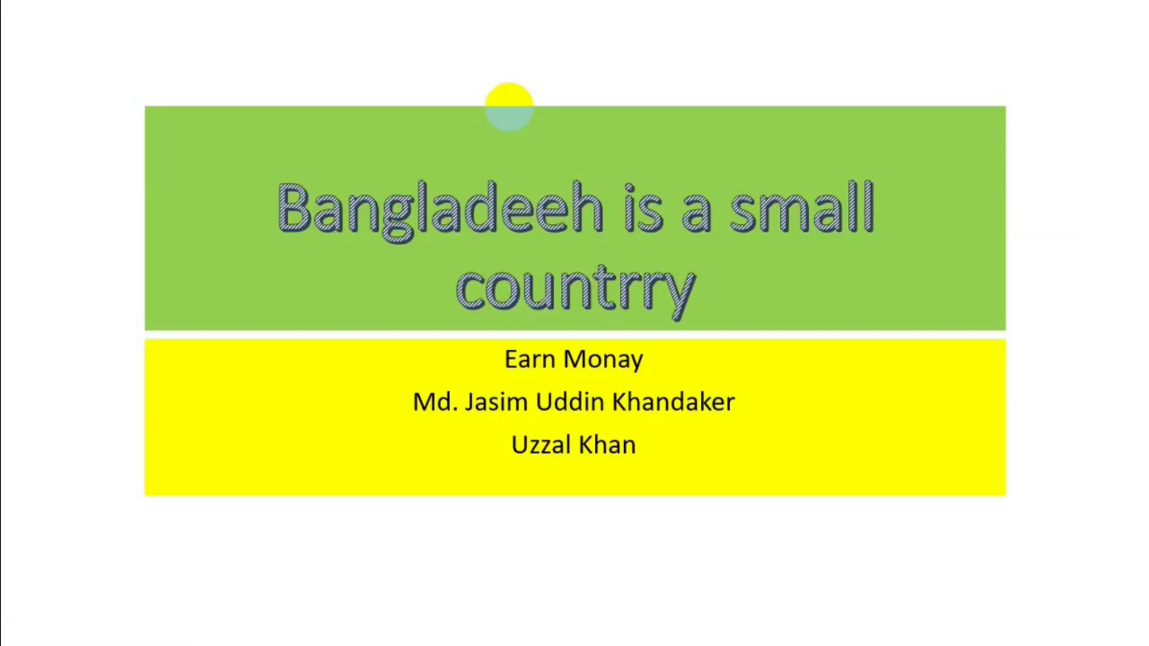
{"action": "left_click", "coordinate": [509, 106]}
{"action": "key", "text": "Escape"}
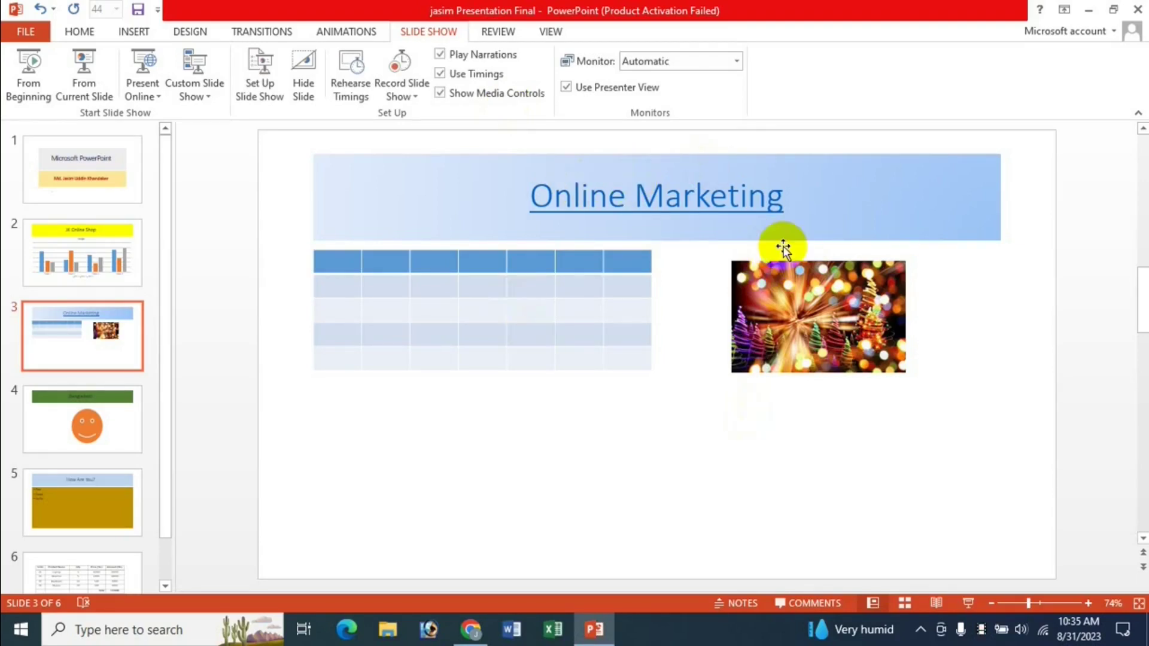
Step: Select the 'Online Marketing' title and use Remove Link in Edit Hyperlink from the Insert tab
{"action": "left_click", "coordinate": [601, 201]}
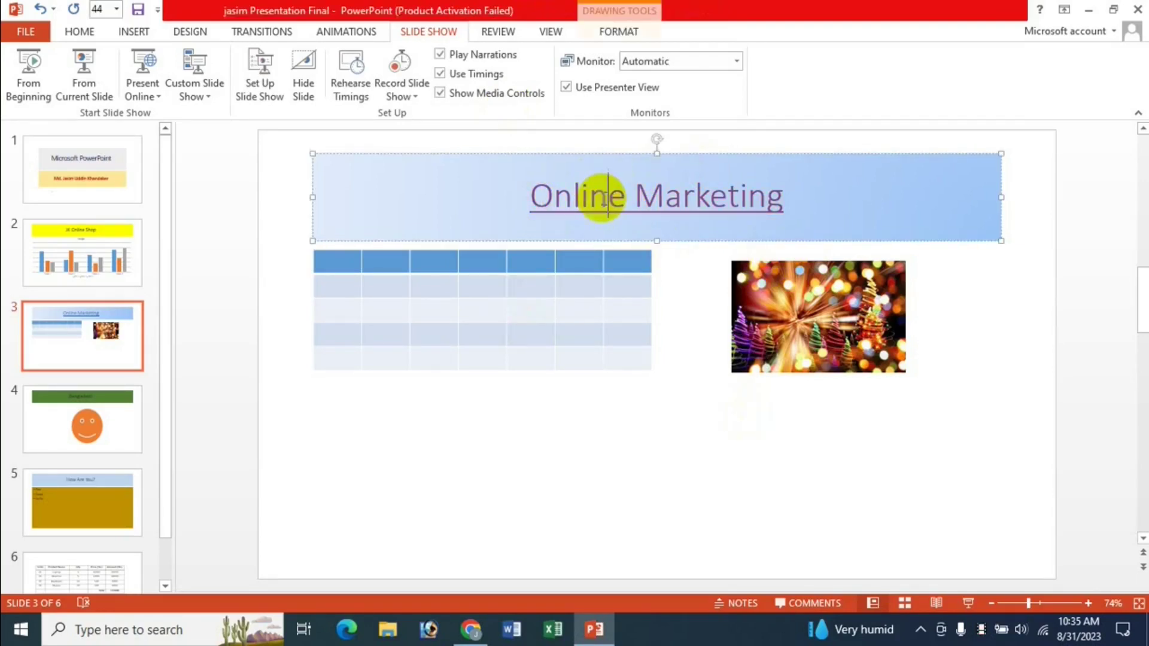
{"action": "left_click_drag", "start_coordinate": [533, 199], "coordinate": [784, 200]}
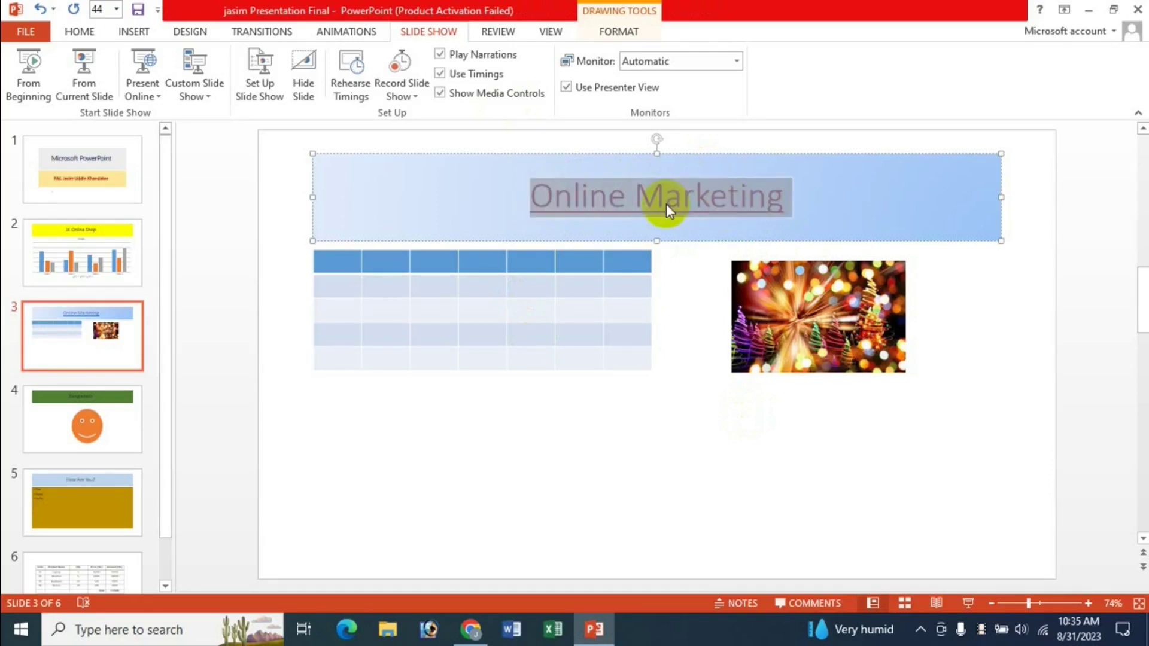
{"action": "right_click", "coordinate": [651, 199]}
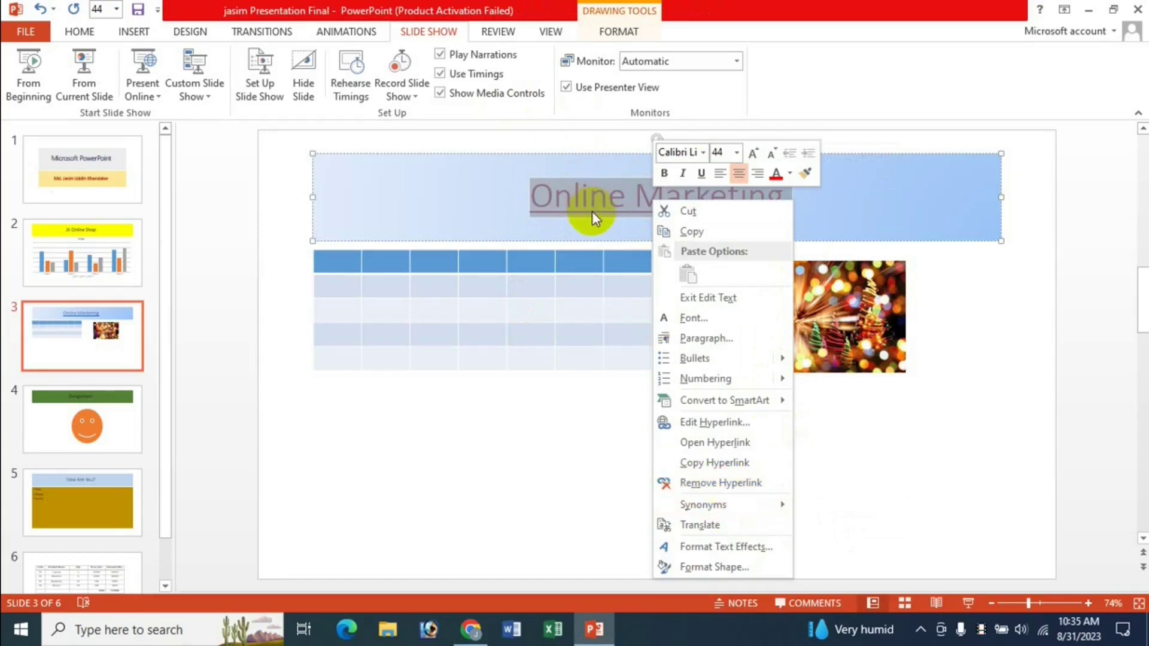
{"action": "left_click", "coordinate": [757, 13]}
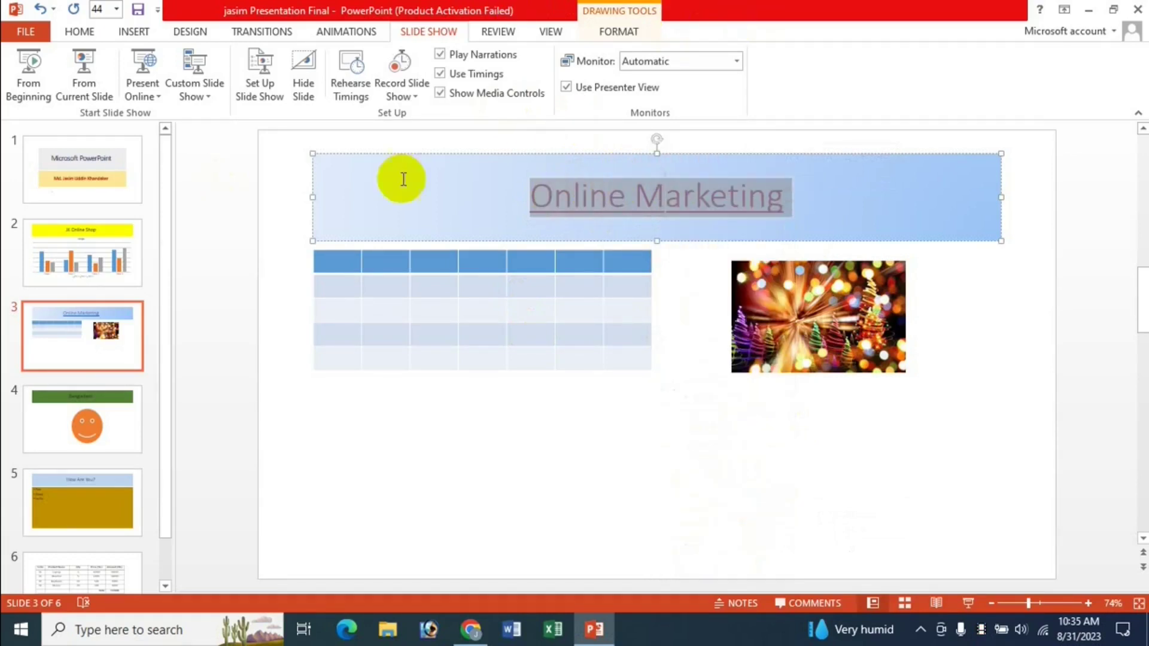
{"action": "left_click", "coordinate": [133, 31]}
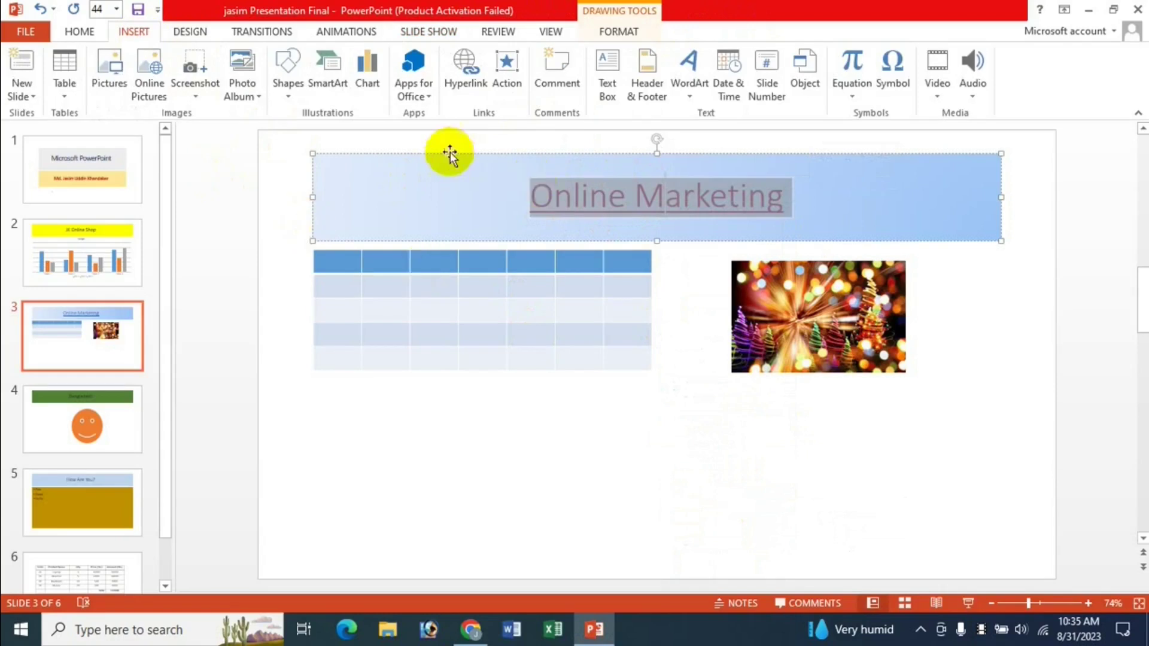
{"action": "left_click", "coordinate": [471, 83]}
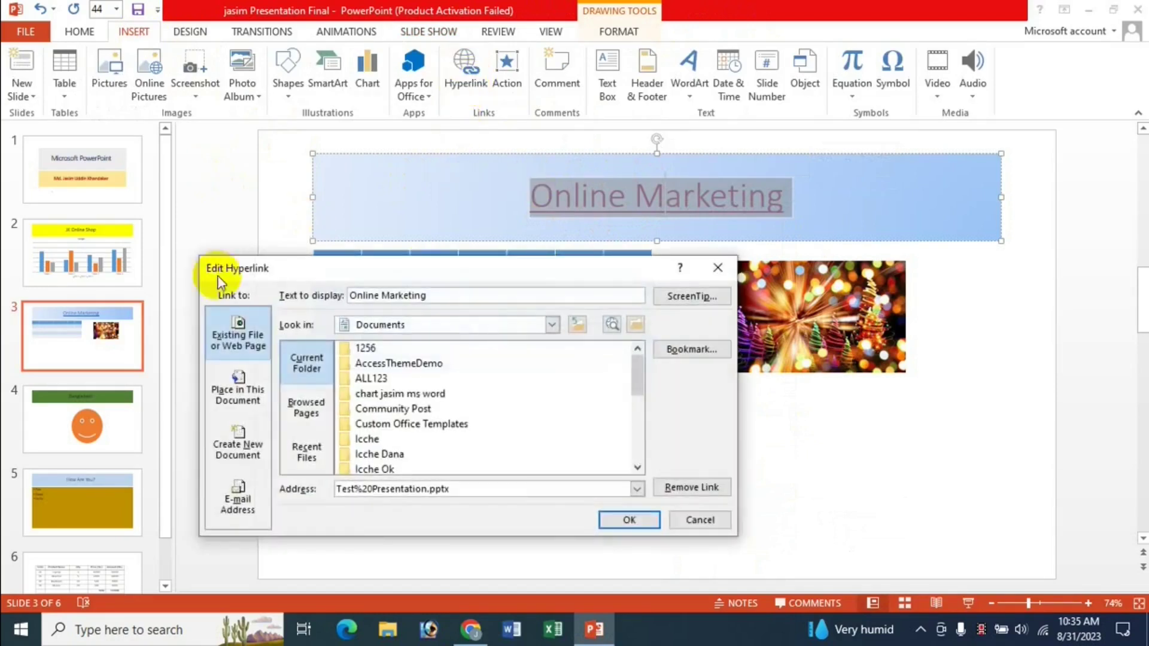
{"action": "left_click", "coordinate": [685, 488]}
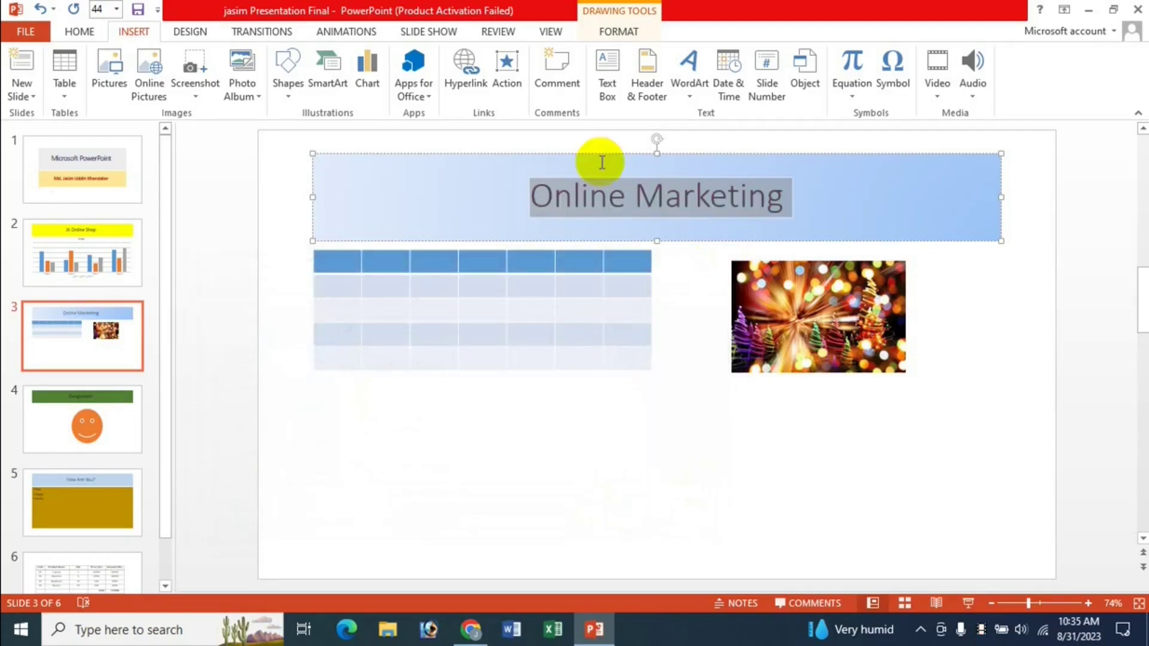
{"action": "left_click", "coordinate": [614, 193]}
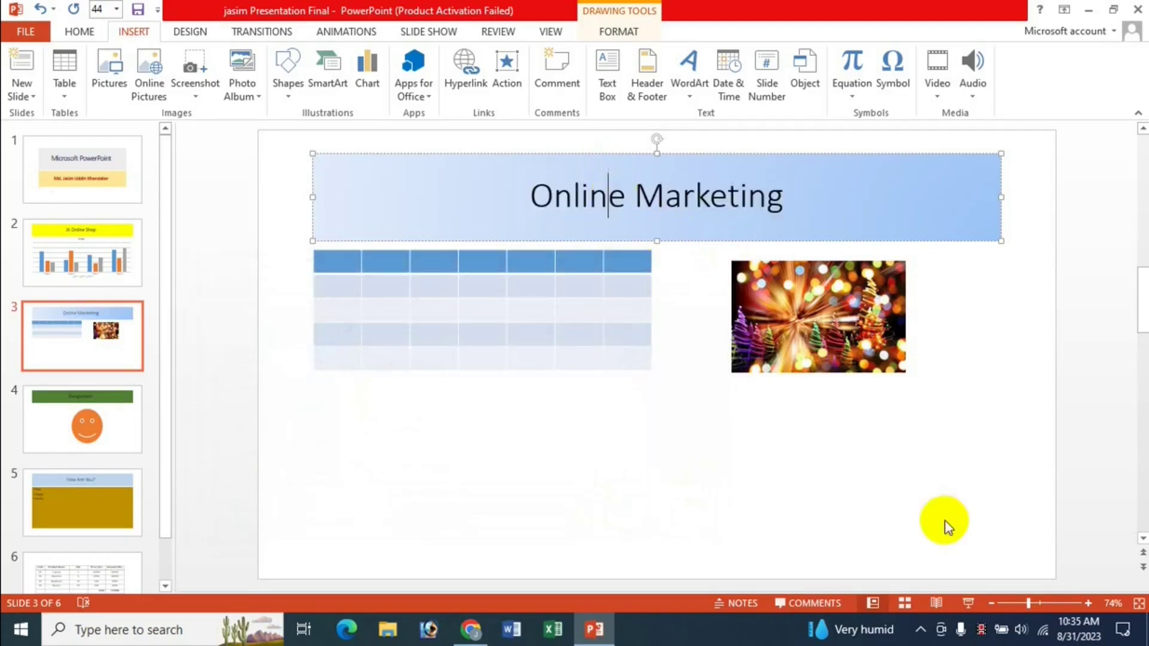
Step: Preview the slide show from slide 3 twice, returning to slide 3 afterward
{"action": "left_click", "coordinate": [967, 602]}
{"action": "left_click", "coordinate": [486, 101]}
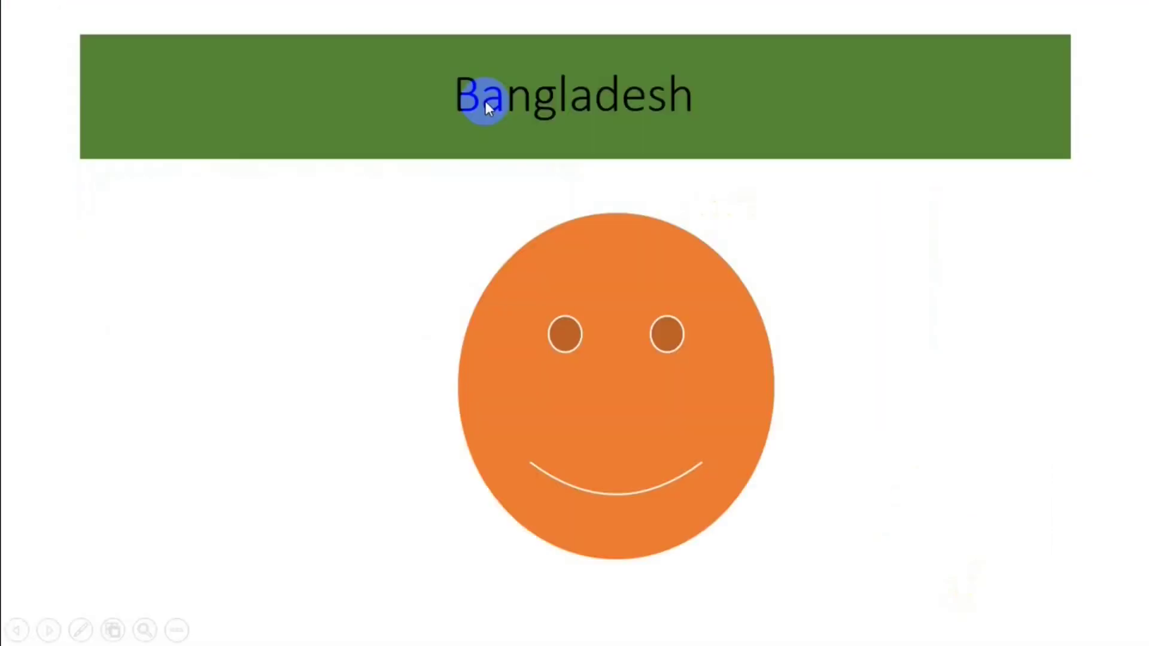
{"action": "key", "text": "Escape"}
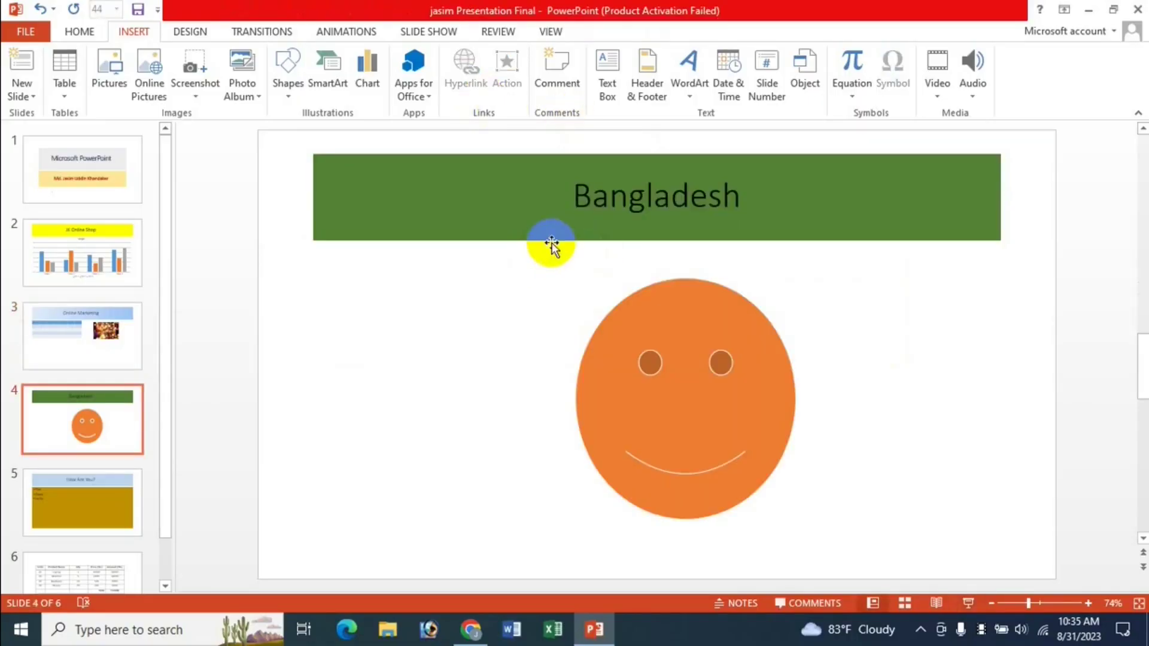
{"action": "left_click", "coordinate": [93, 424]}
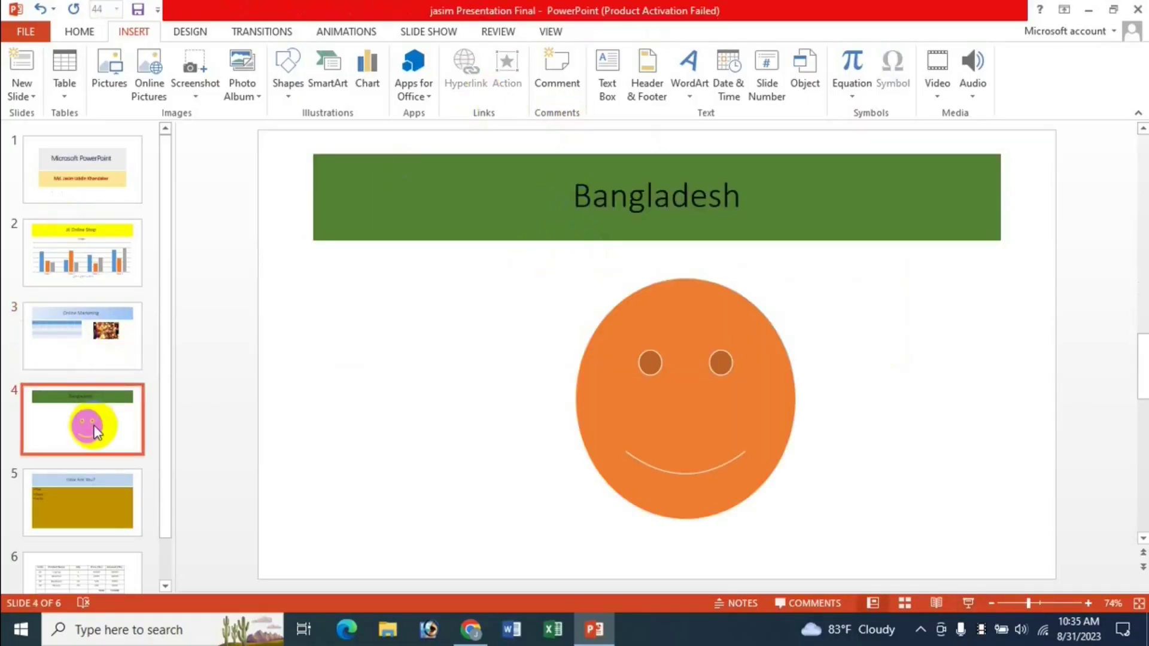
{"action": "left_click", "coordinate": [111, 342]}
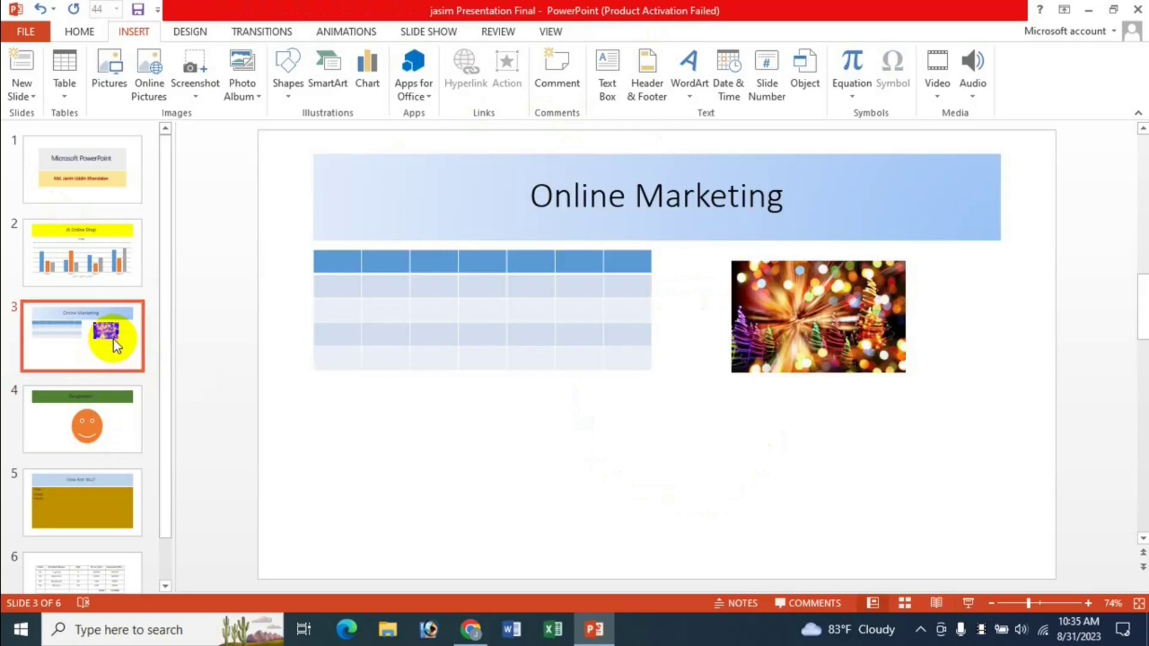
{"action": "left_click", "coordinate": [967, 603]}
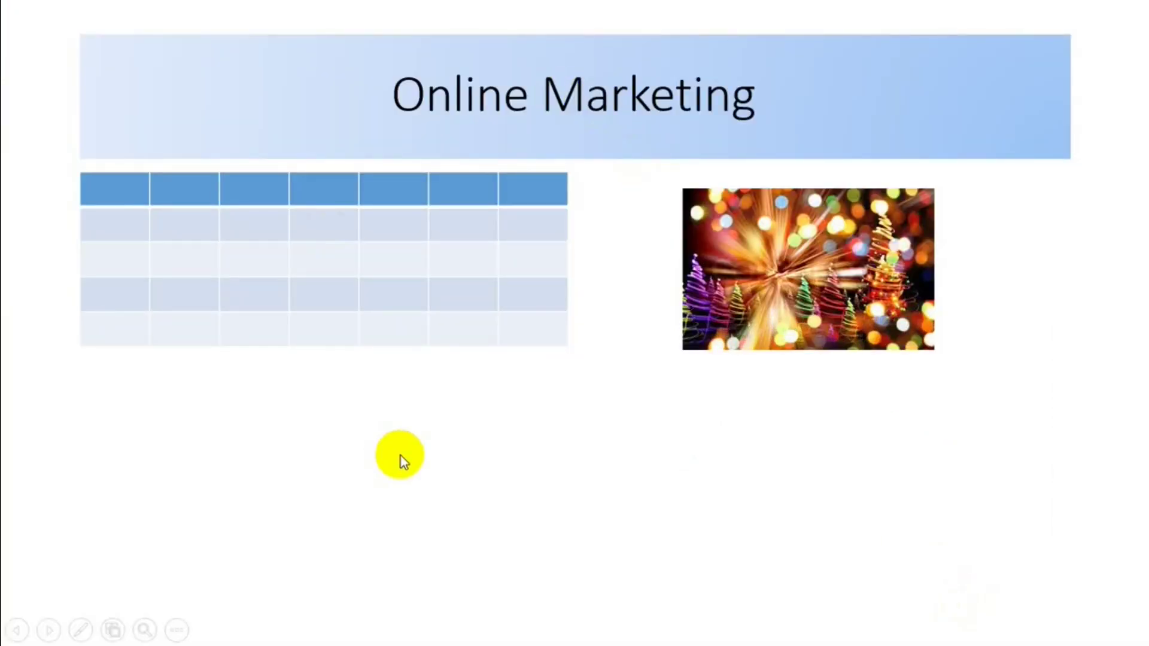
{"action": "key", "text": "Escape"}
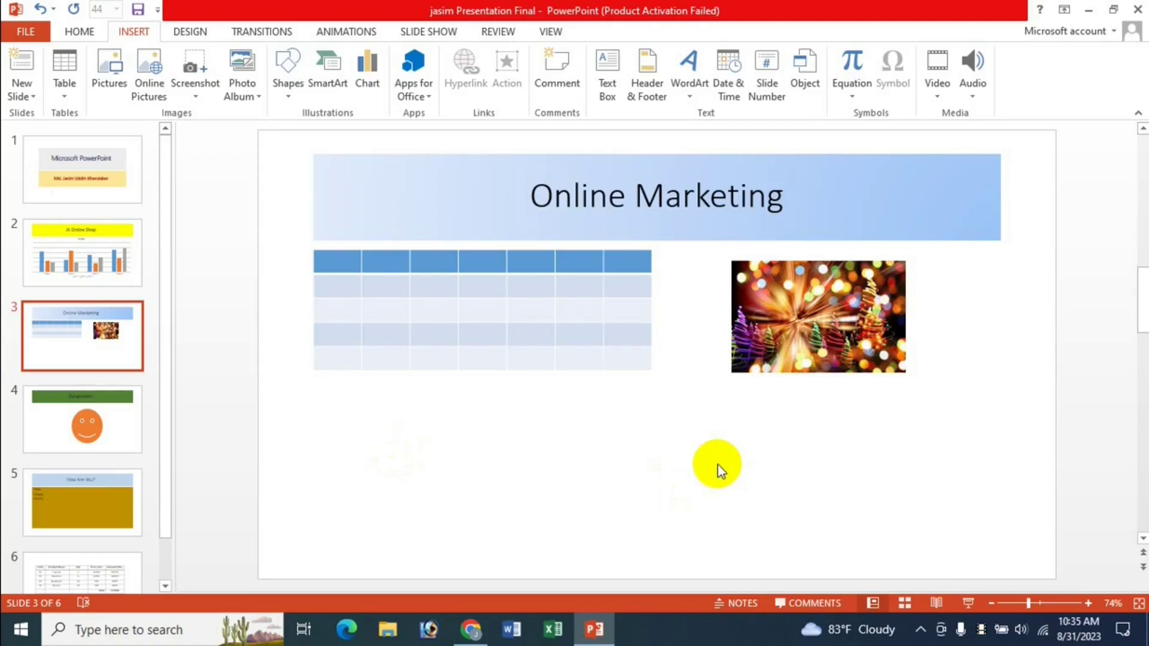
Step: Select the whole 'Online Marketing' title and open Insert Hyperlink with Ctrl+K
{"action": "left_click", "coordinate": [597, 200]}
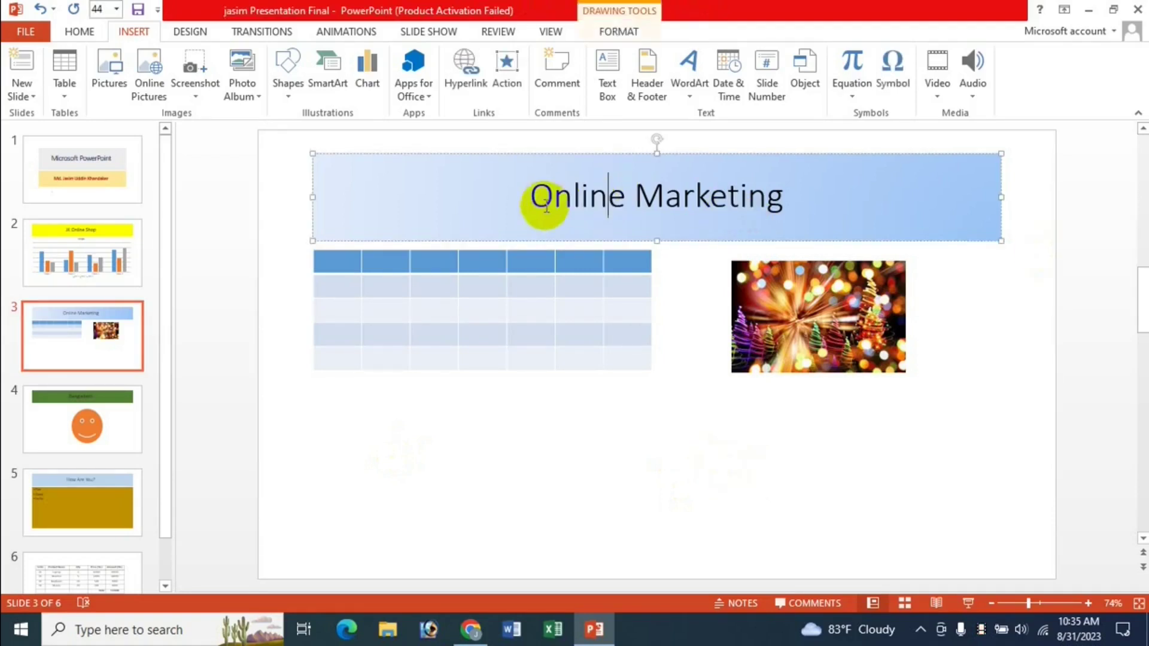
{"action": "left_click_drag", "start_coordinate": [591, 198], "coordinate": [743, 205]}
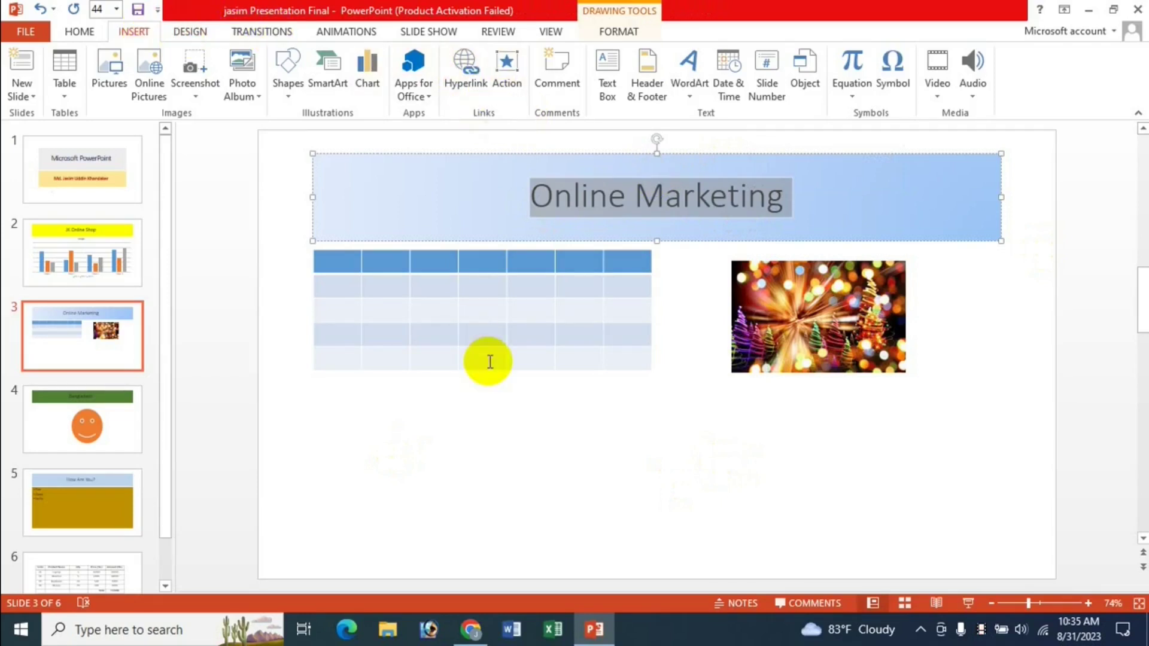
{"action": "key", "text": "ctrl+k"}
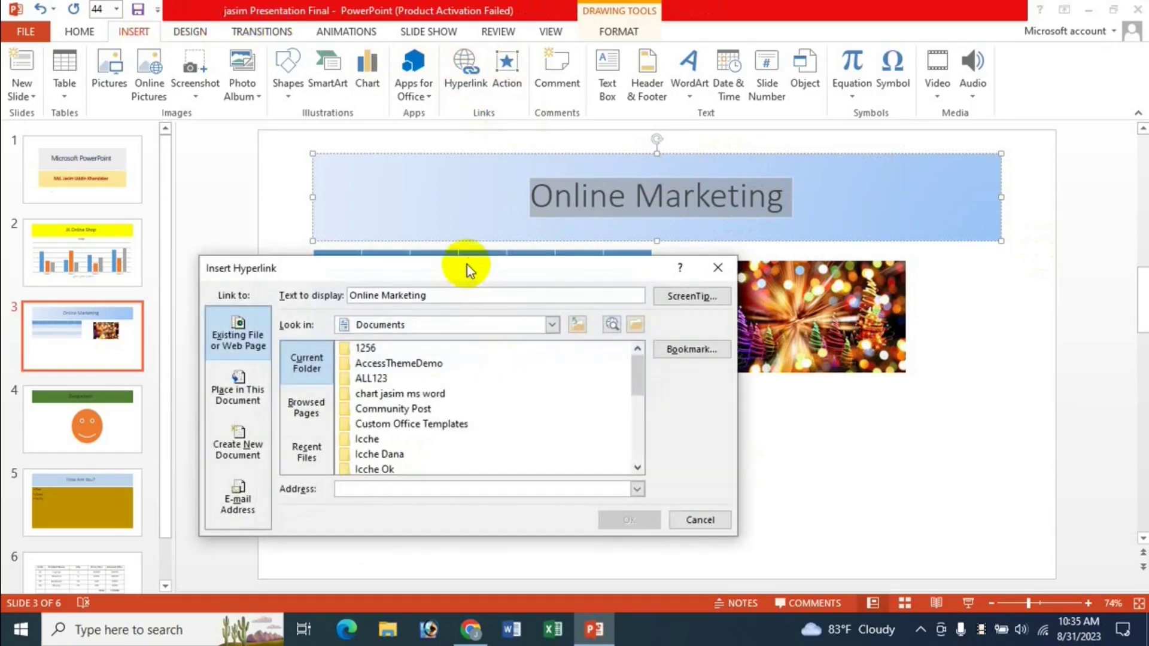
Step: Open the MS Word folder and link the title to Bullet & Numbering.docx
{"action": "left_click_drag", "start_coordinate": [467, 264], "coordinate": [565, 273]}
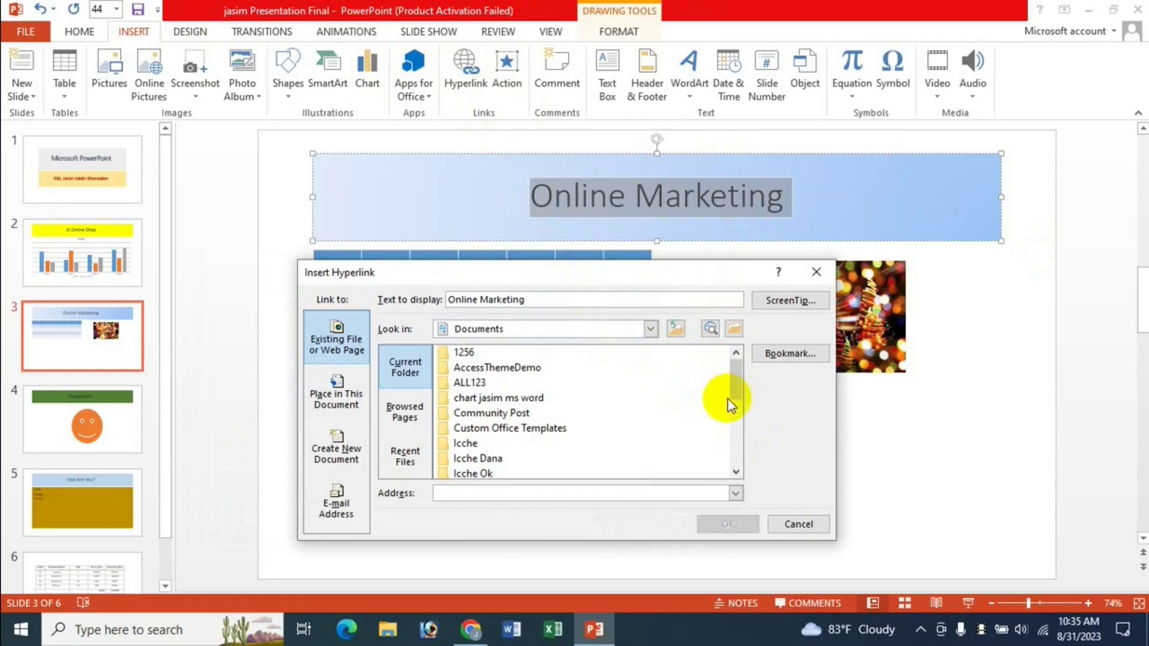
{"action": "mouse_move", "coordinate": [734, 386]}
{"action": "left_mouse_down"}
{"action": "mouse_move", "coordinate": [736, 446]}
{"action": "mouse_move", "coordinate": [738, 422]}
{"action": "left_mouse_up"}
{"action": "left_click", "coordinate": [481, 414]}
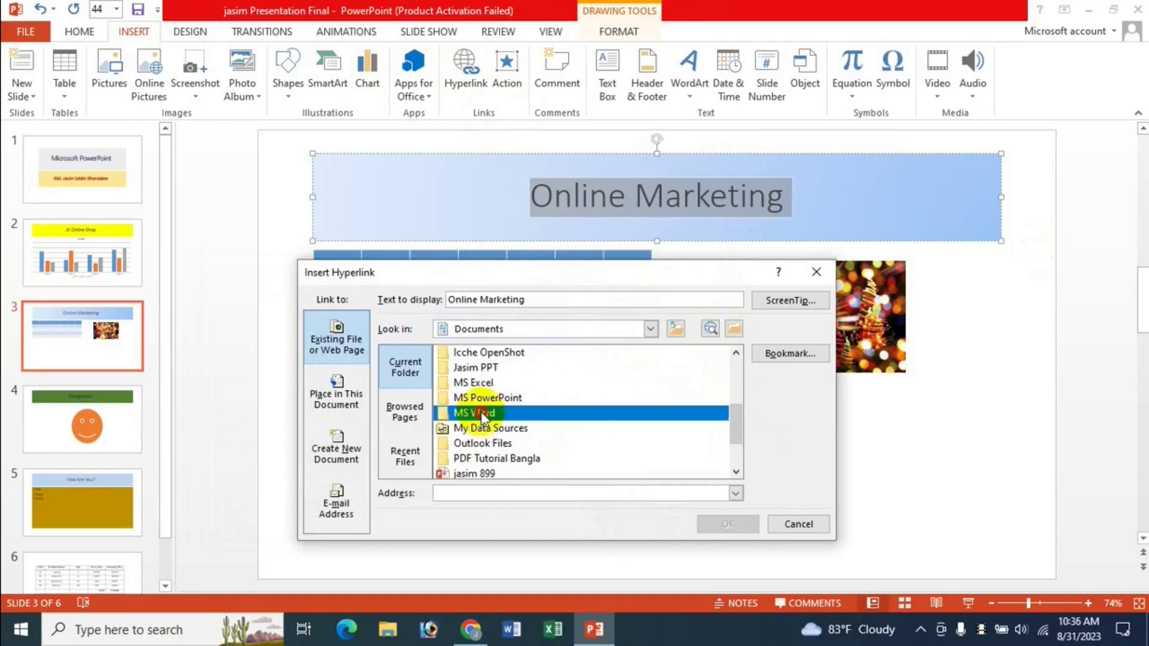
{"action": "double_click", "coordinate": [482, 414]}
{"action": "left_click_drag", "start_coordinate": [737, 372], "coordinate": [737, 388]}
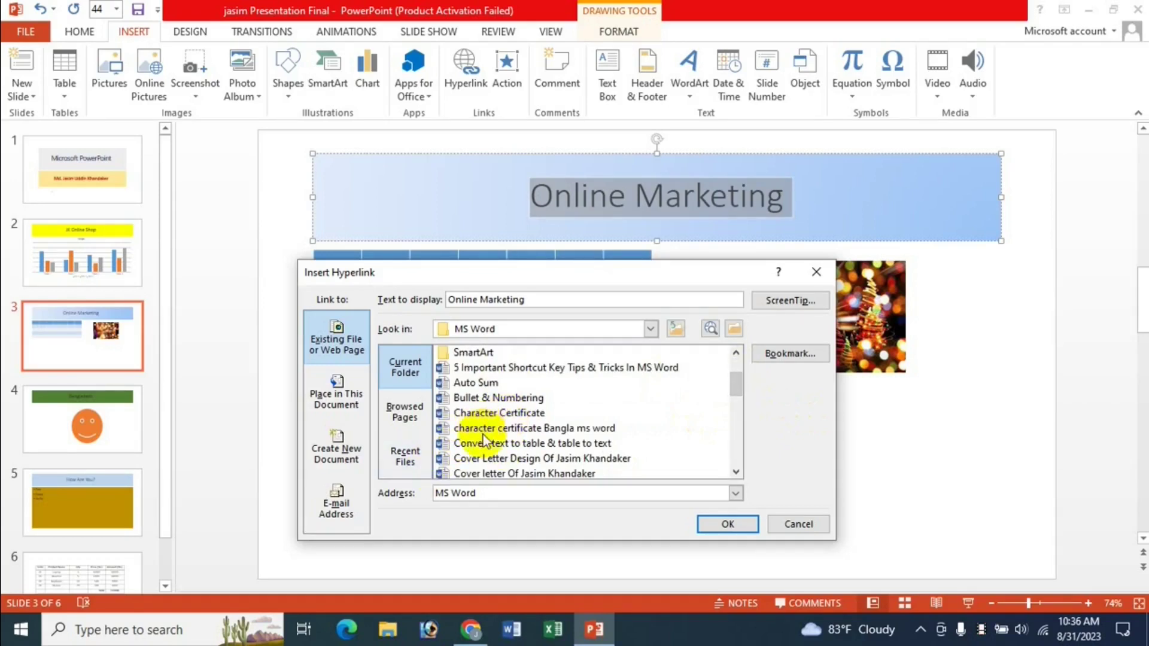
{"action": "left_click", "coordinate": [500, 397]}
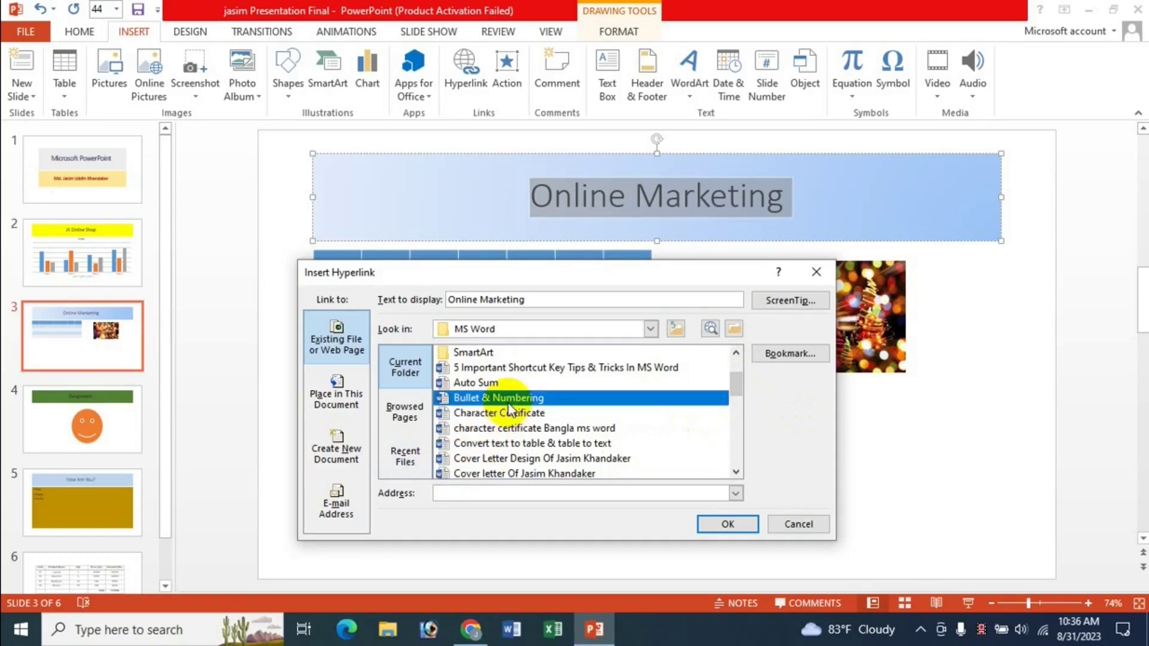
{"action": "left_click", "coordinate": [721, 524]}
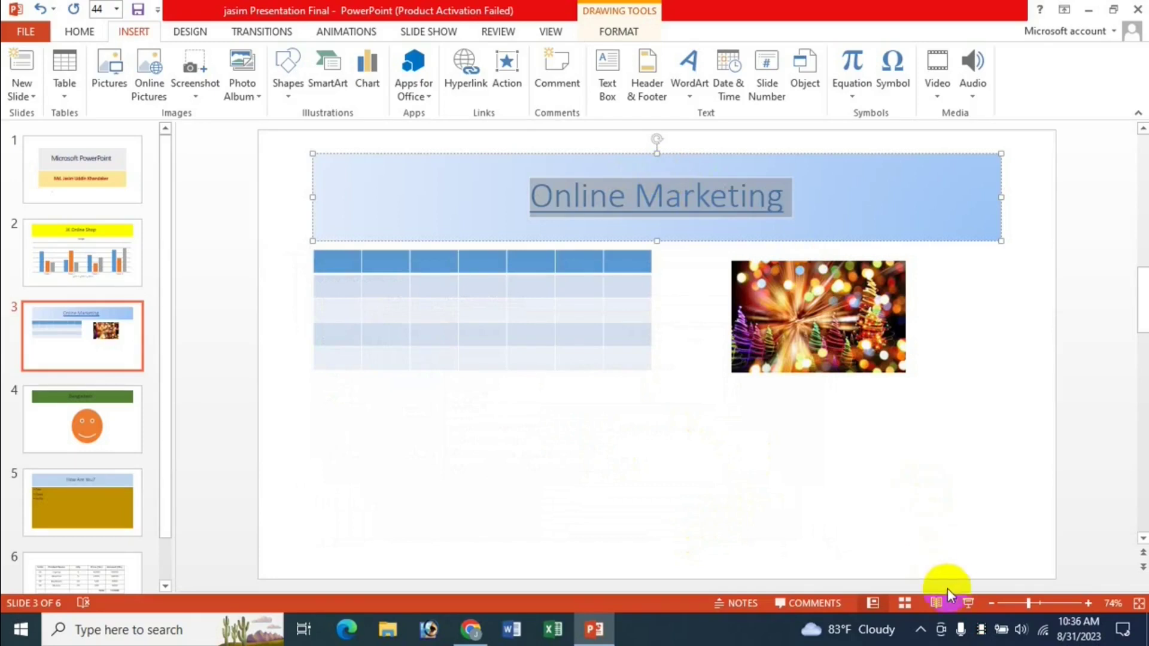
{"action": "left_click", "coordinate": [970, 603]}
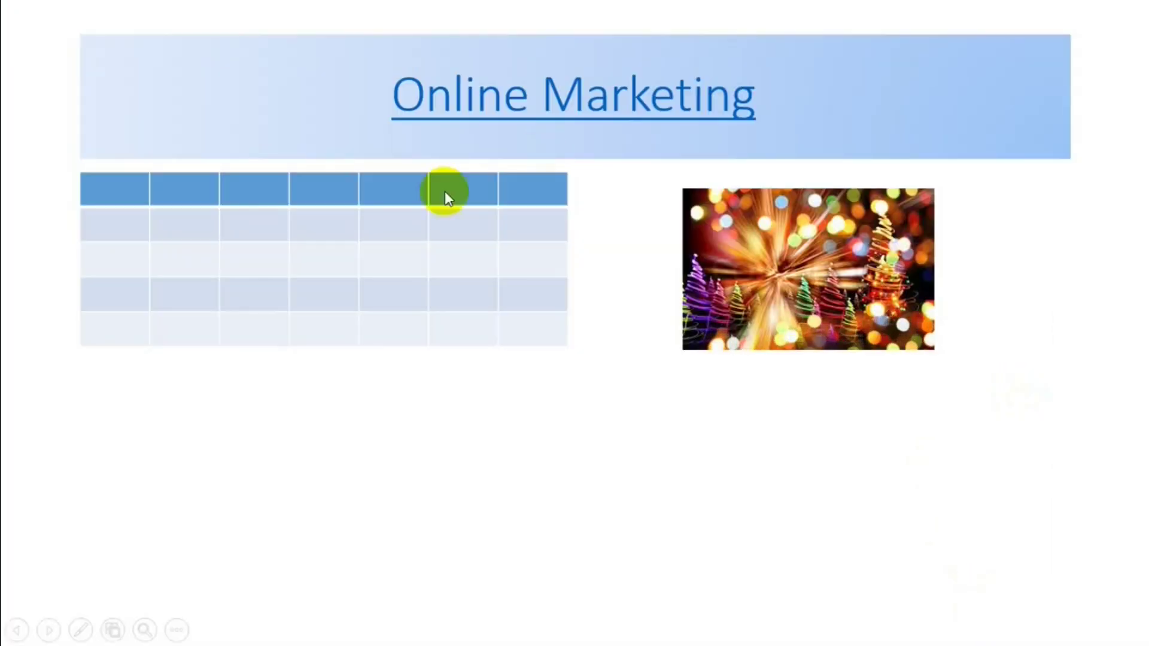
{"action": "left_click", "coordinate": [517, 106]}
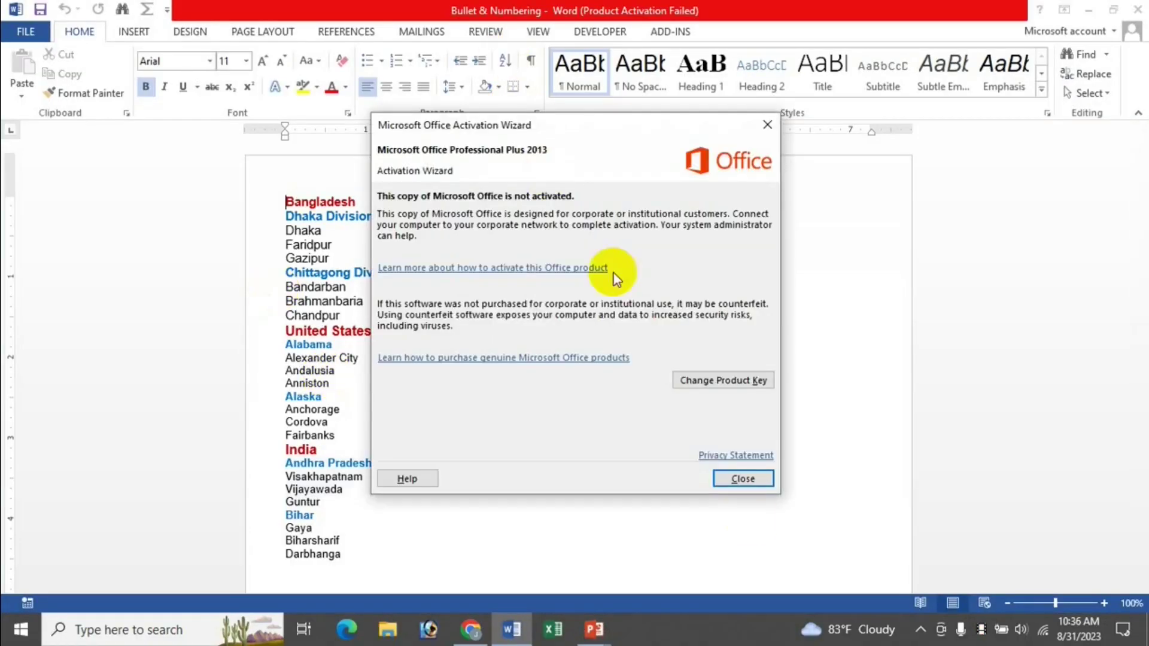
{"action": "left_click", "coordinate": [743, 478]}
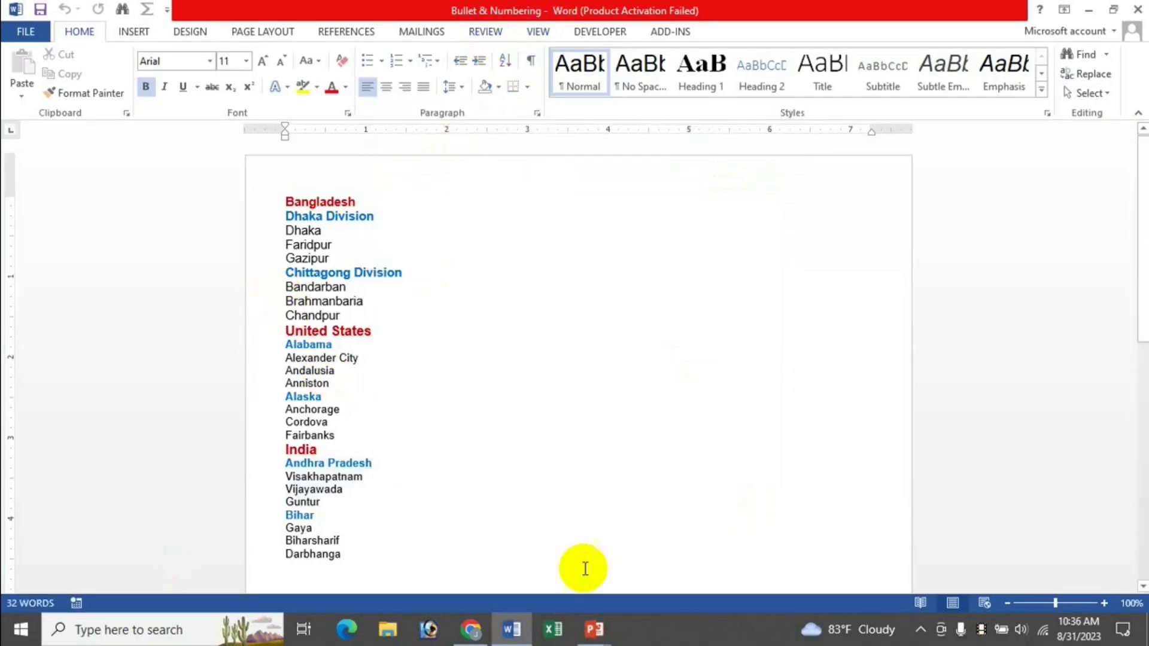
{"action": "left_click", "coordinate": [1136, 10]}
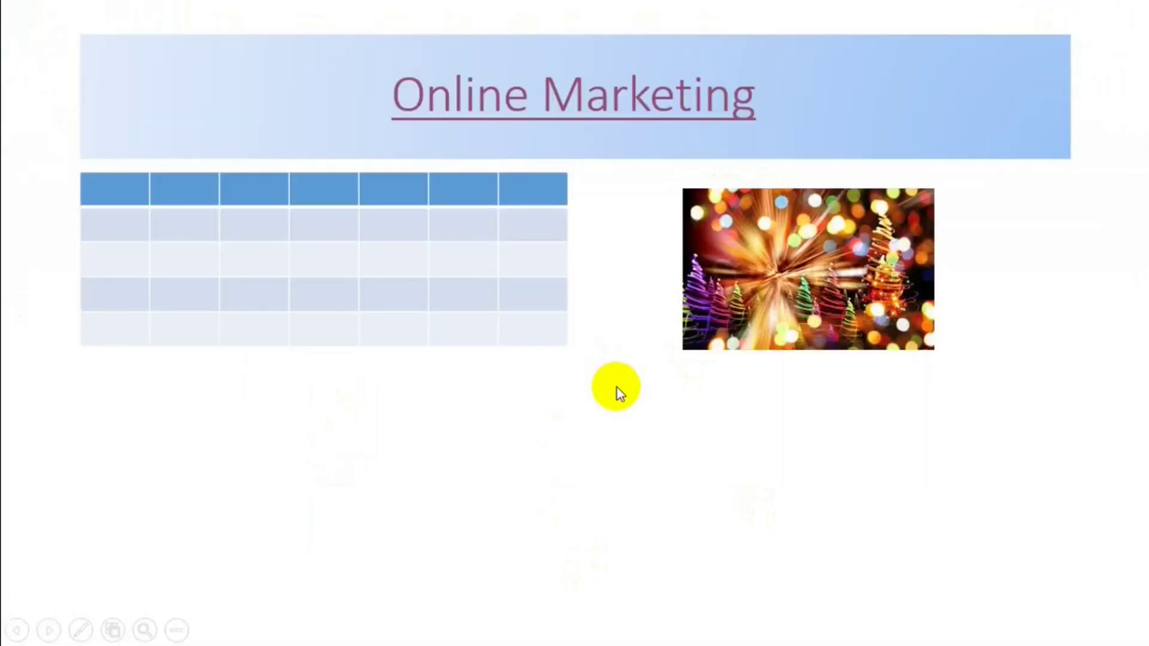
{"action": "key", "text": "Escape"}
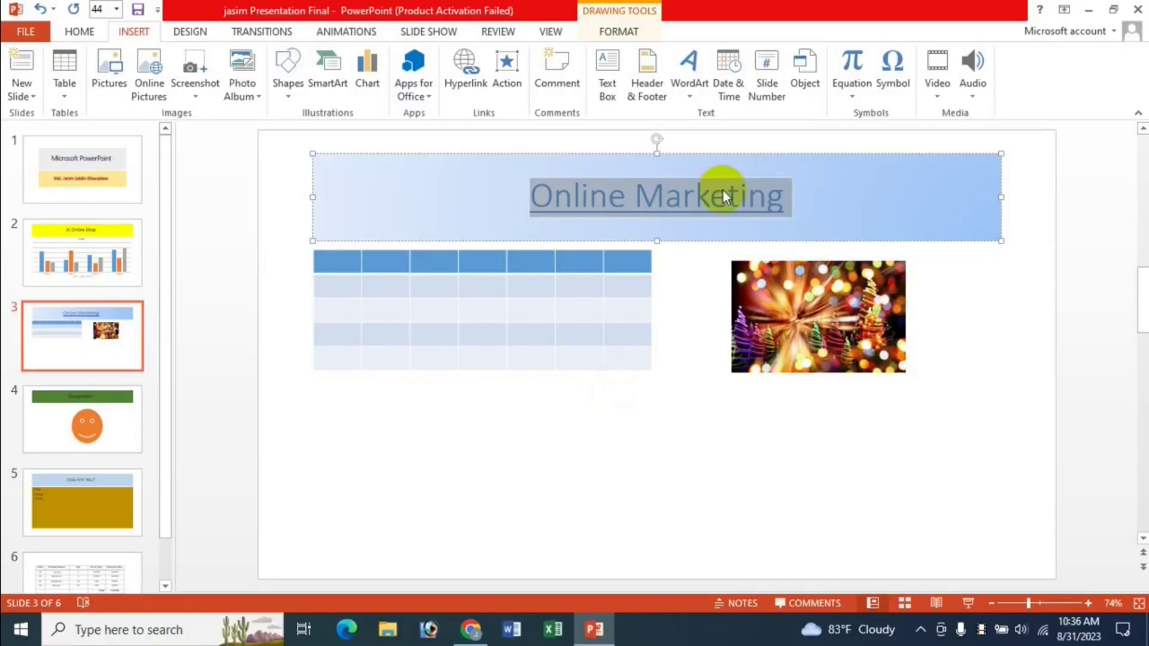
Step: Reselect the 'Online Marketing' title and open its hyperlink settings from the Insert tab
{"action": "left_click", "coordinate": [709, 498]}
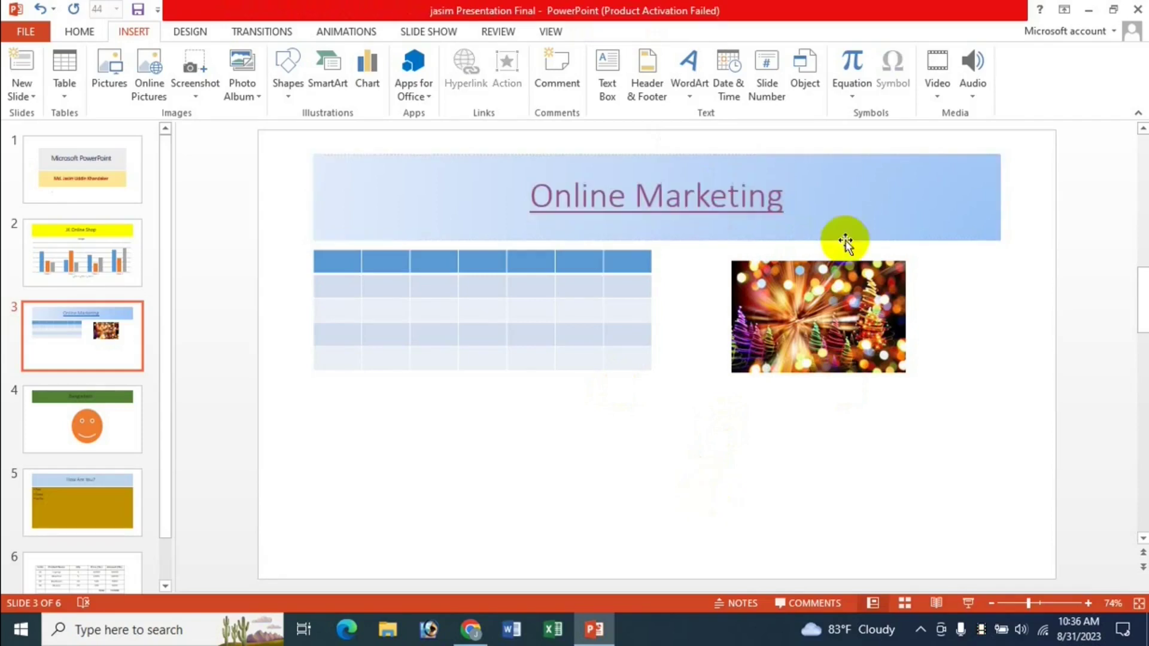
{"action": "left_click_drag", "start_coordinate": [538, 196], "coordinate": [789, 199]}
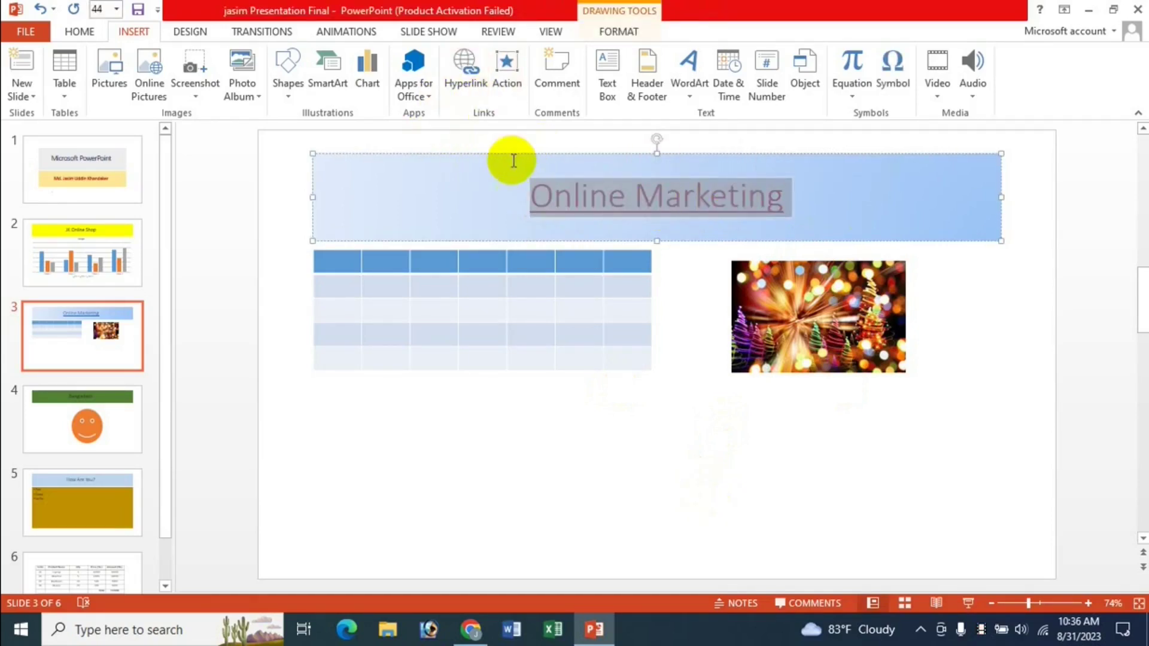
{"action": "left_click", "coordinate": [467, 78]}
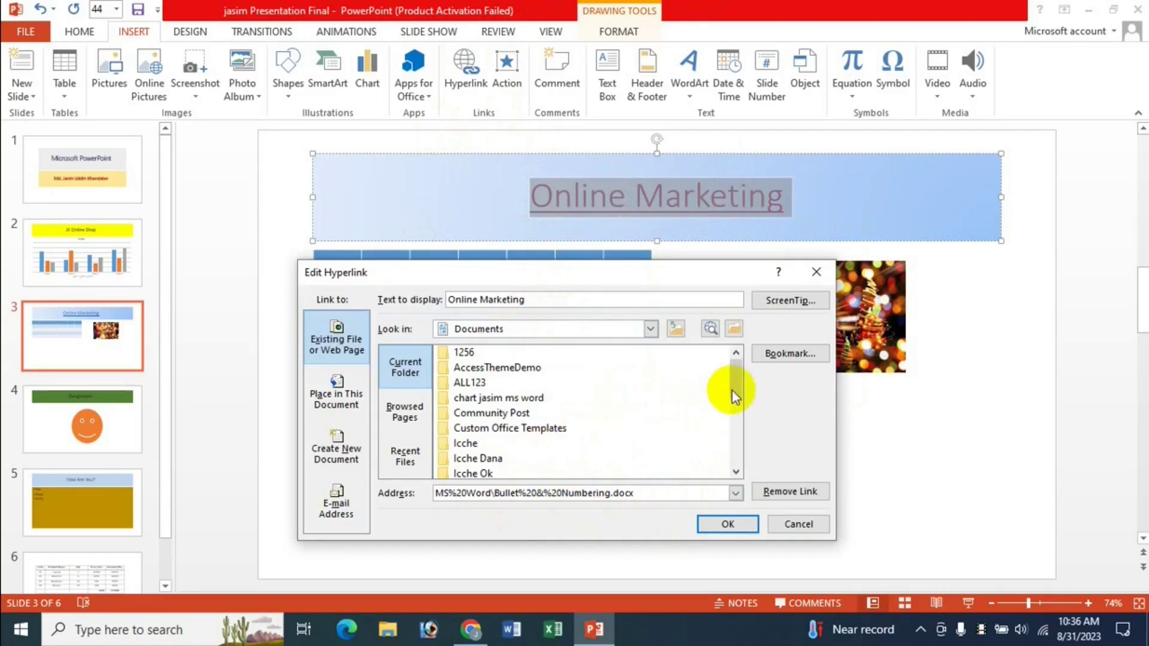
Step: With Look in set to Documents, open MS Excel and link to formula.xlsx
{"action": "left_click_drag", "start_coordinate": [734, 382], "coordinate": [734, 403]}
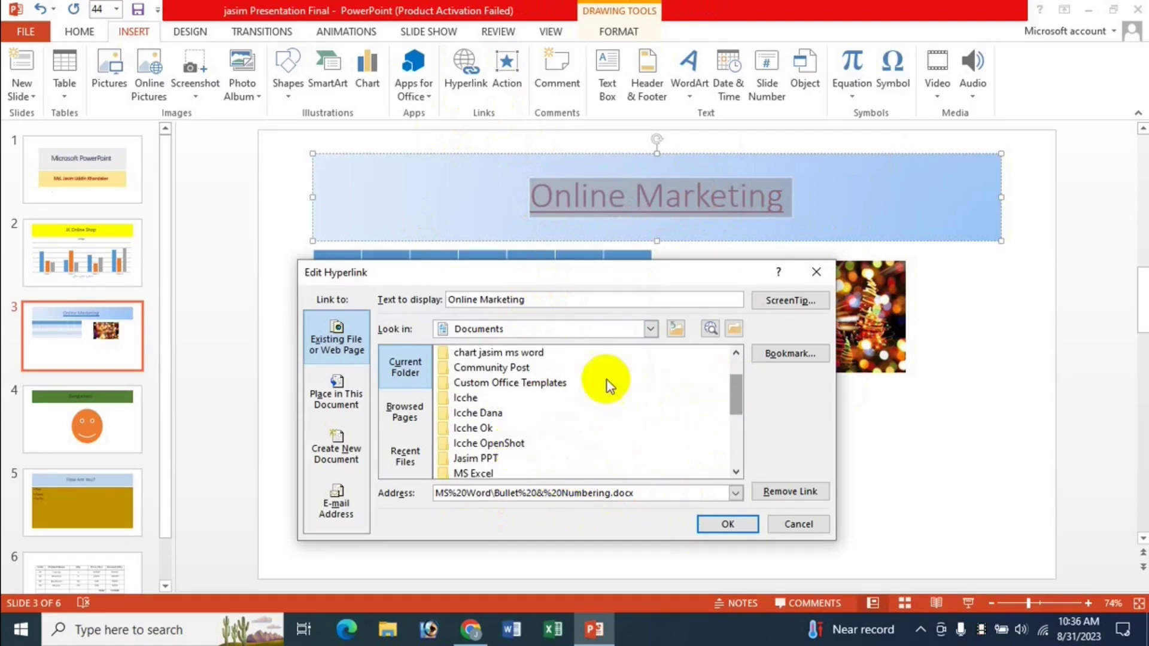
{"action": "left_click", "coordinate": [650, 328]}
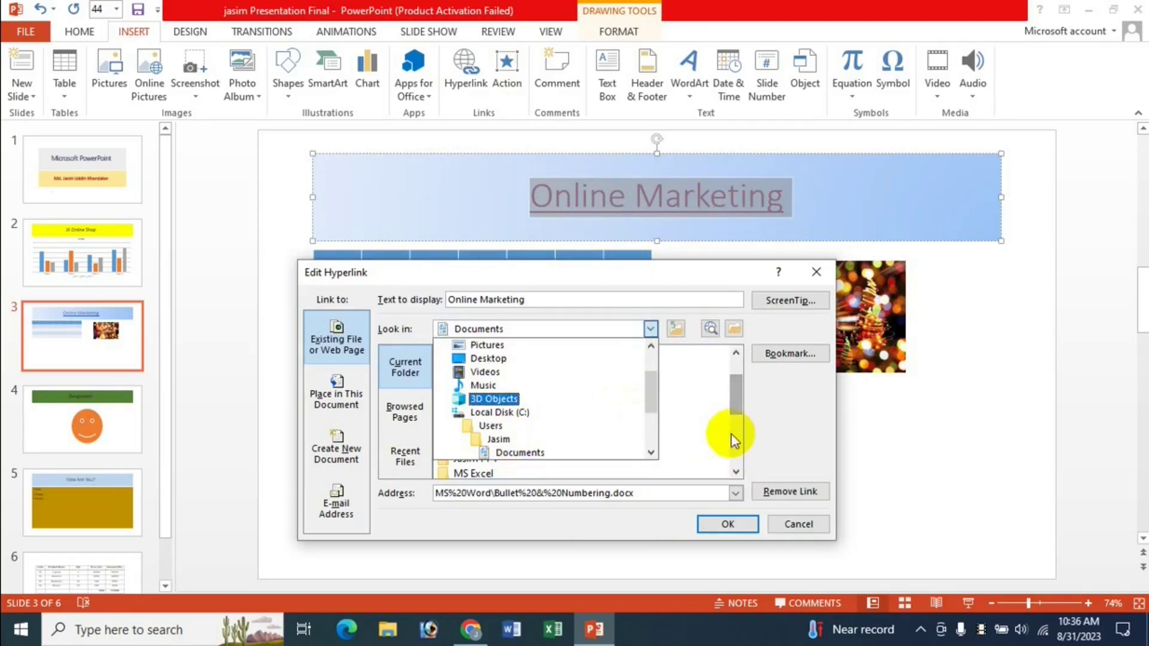
{"action": "left_click", "coordinate": [672, 281]}
{"action": "mouse_move", "coordinate": [740, 423]}
{"action": "left_mouse_down"}
{"action": "mouse_move", "coordinate": [744, 453]}
{"action": "mouse_move", "coordinate": [744, 433]}
{"action": "left_mouse_up"}
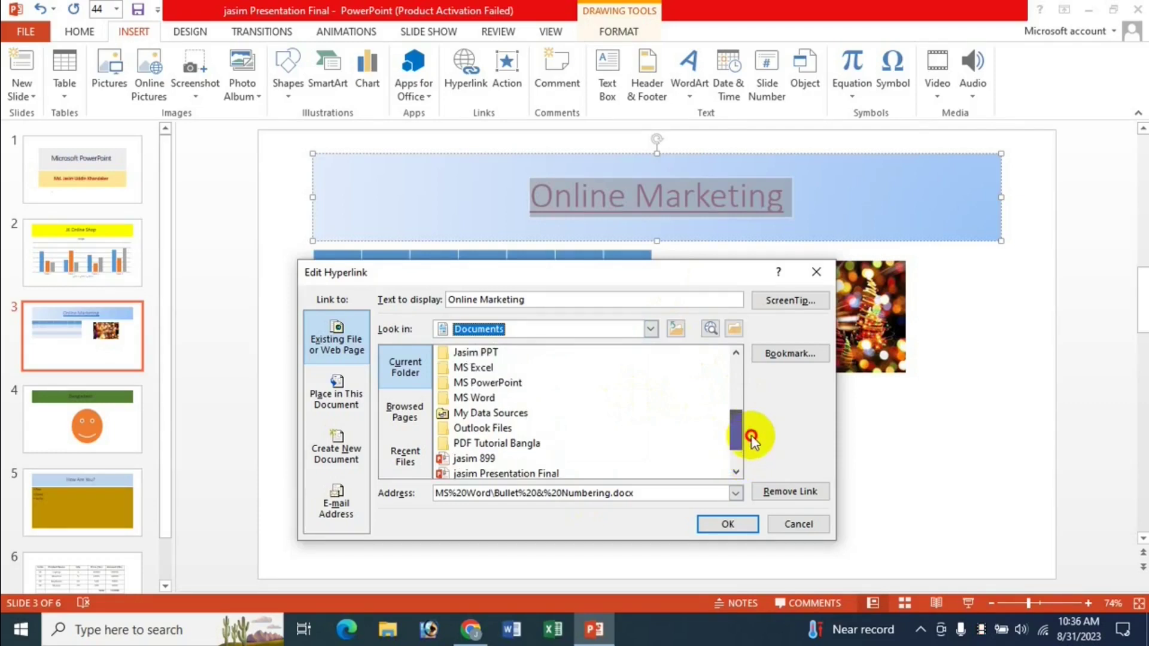
{"action": "double_click", "coordinate": [485, 370]}
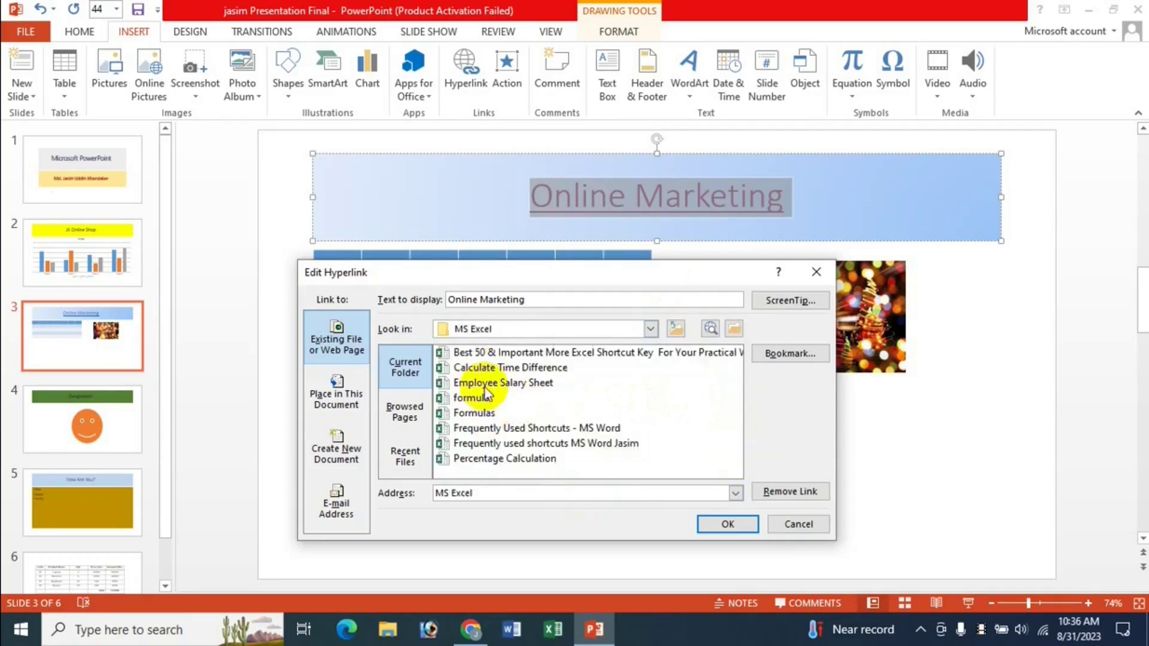
{"action": "left_click", "coordinate": [473, 397]}
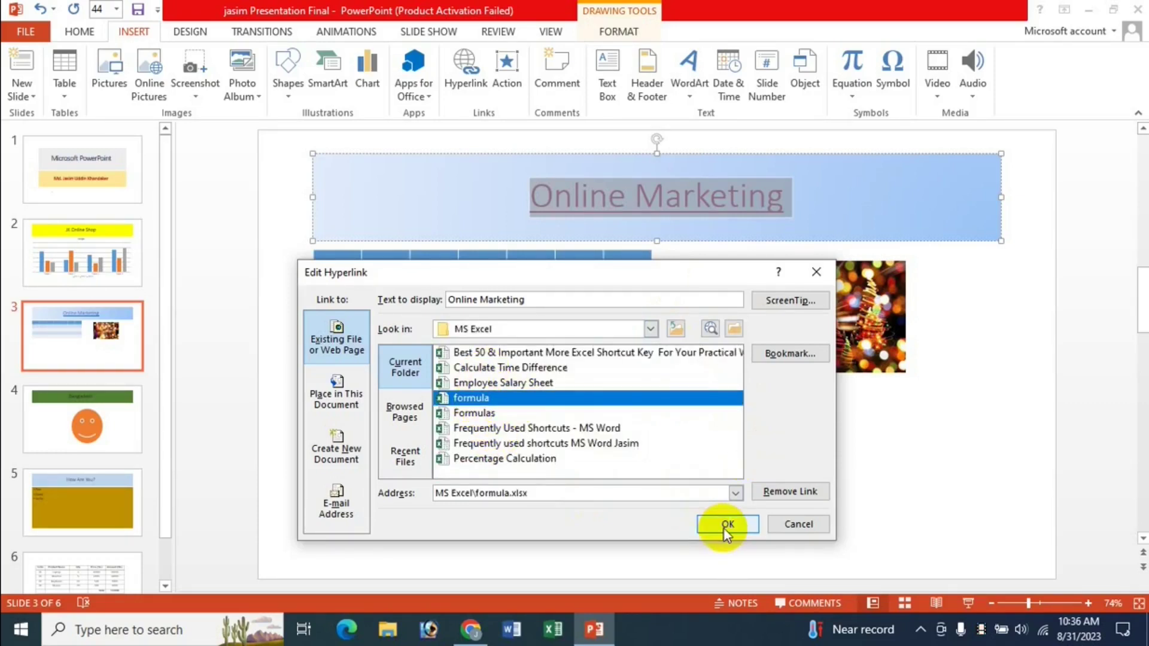
{"action": "left_click", "coordinate": [724, 528]}
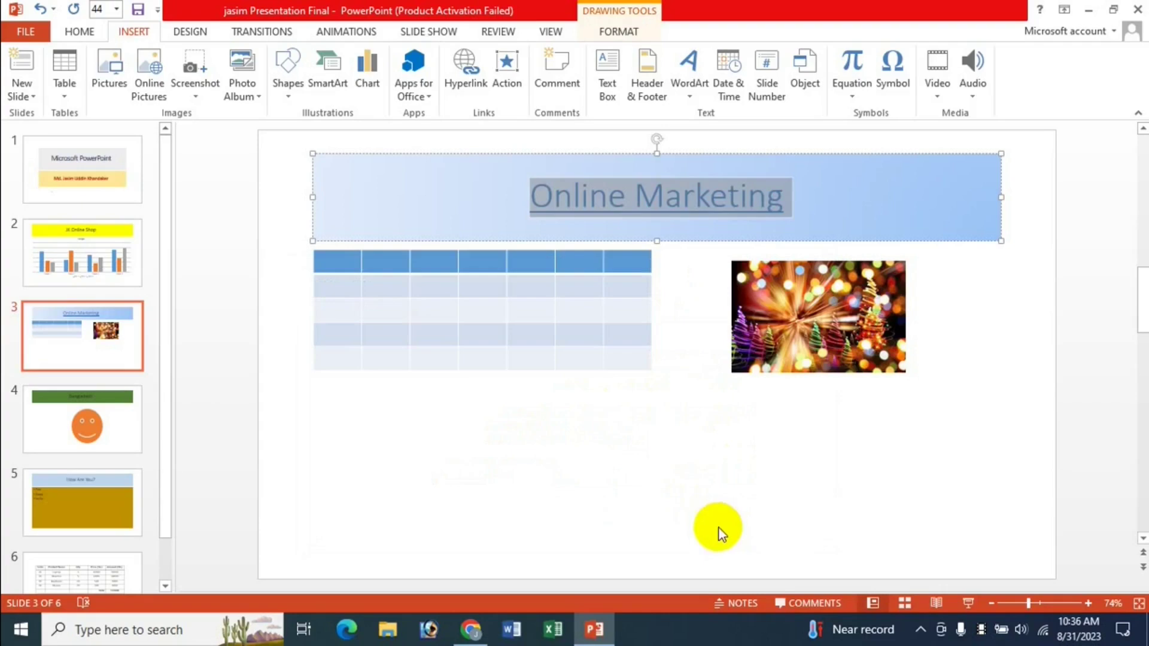
{"action": "left_click", "coordinate": [968, 603]}
{"action": "left_click", "coordinate": [518, 103]}
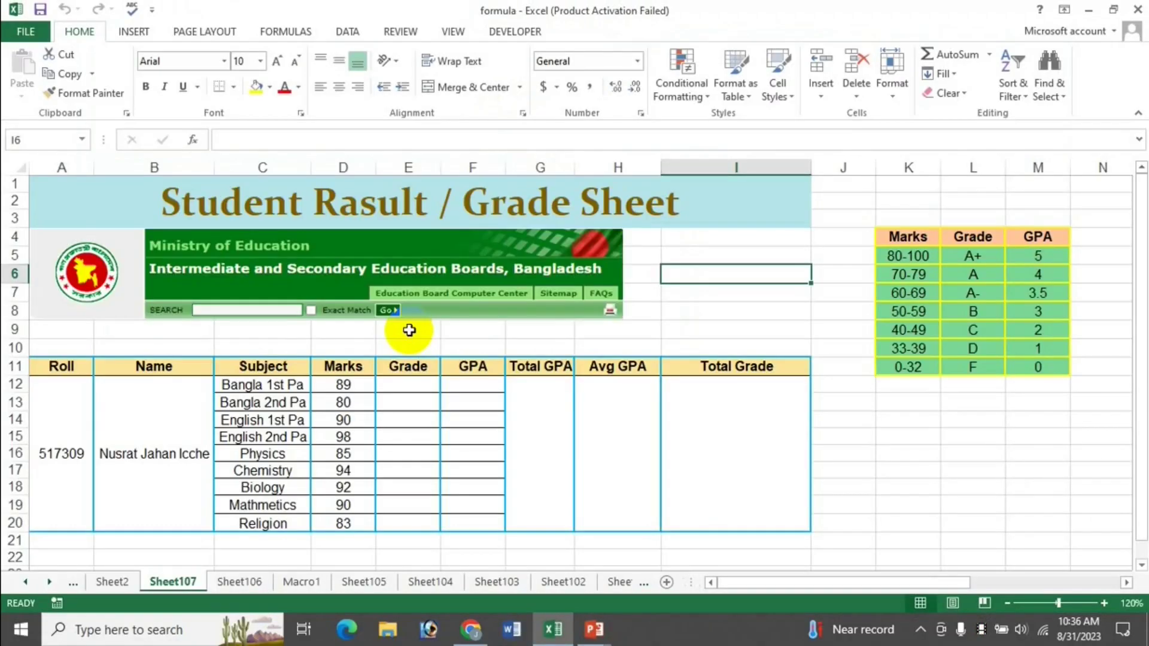
{"action": "left_click", "coordinate": [1137, 10]}
{"action": "key", "text": "Escape"}
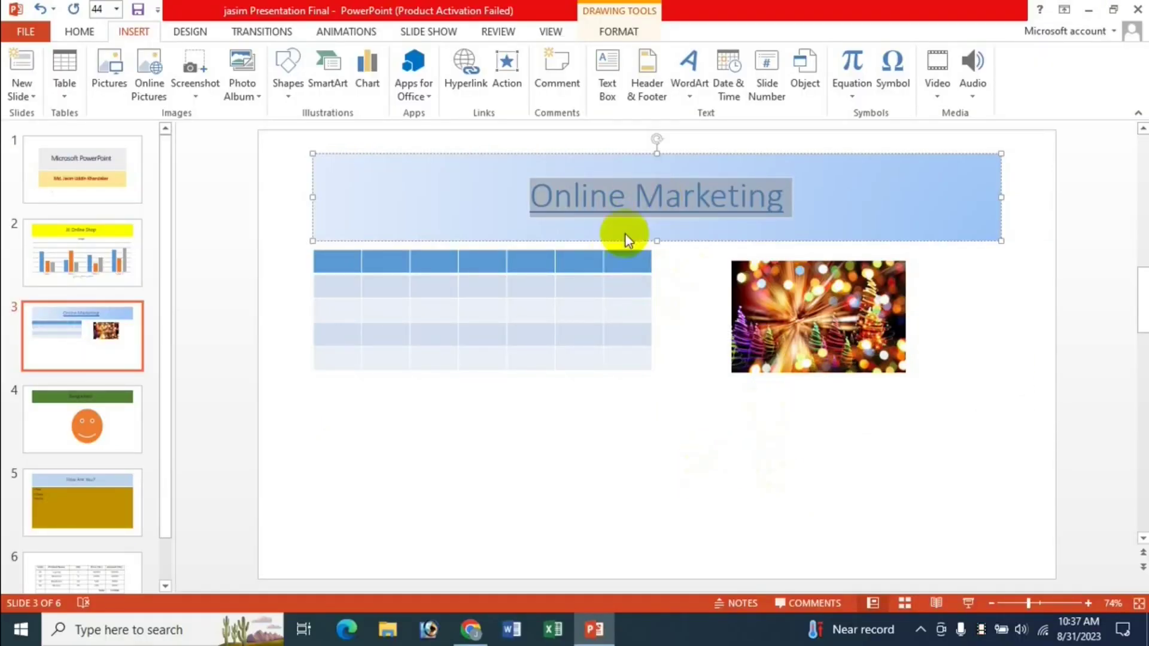
{"action": "left_click", "coordinate": [667, 441]}
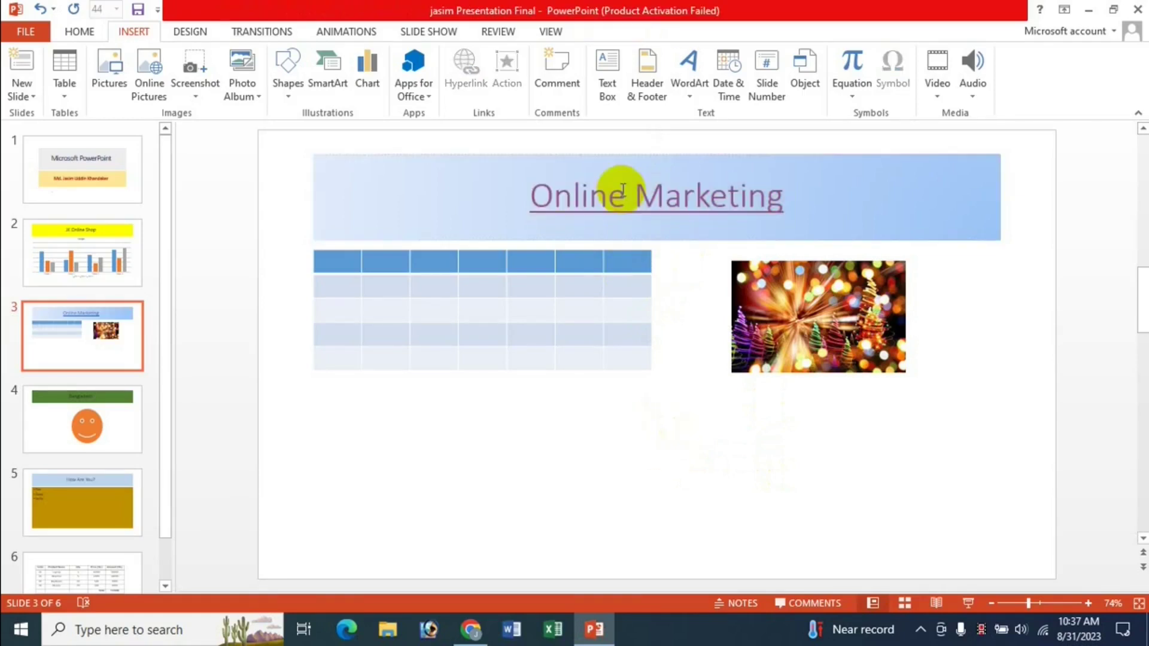
{"action": "left_click", "coordinate": [528, 190]}
{"action": "left_click_drag", "start_coordinate": [538, 192], "coordinate": [791, 195]}
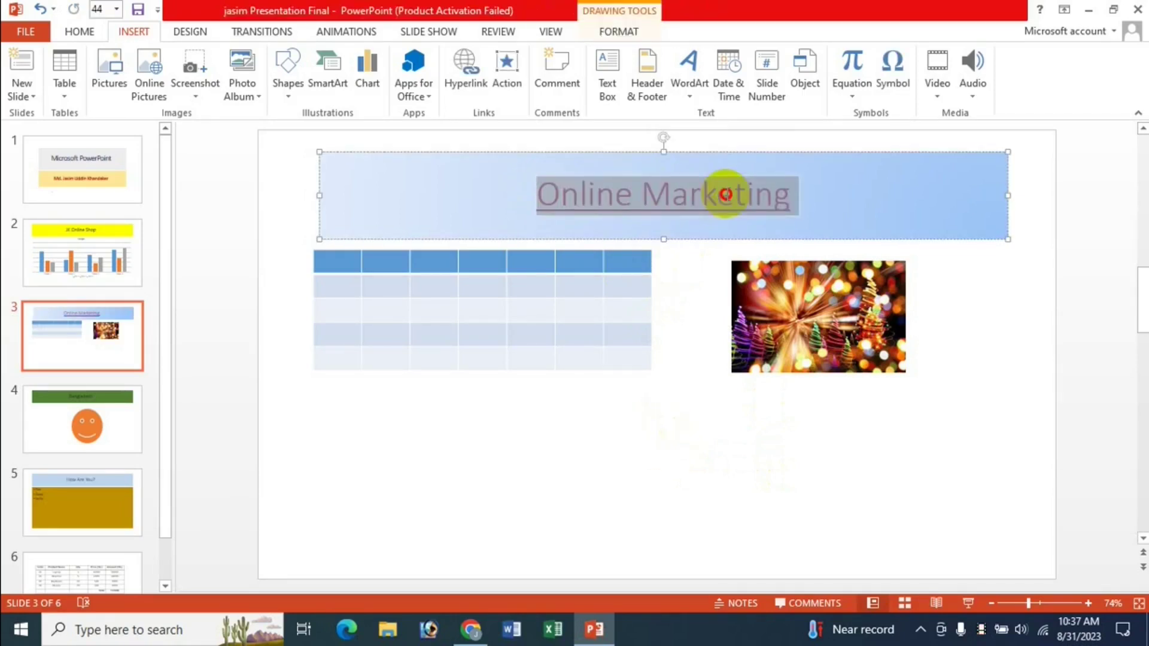
{"action": "left_click", "coordinate": [466, 84]}
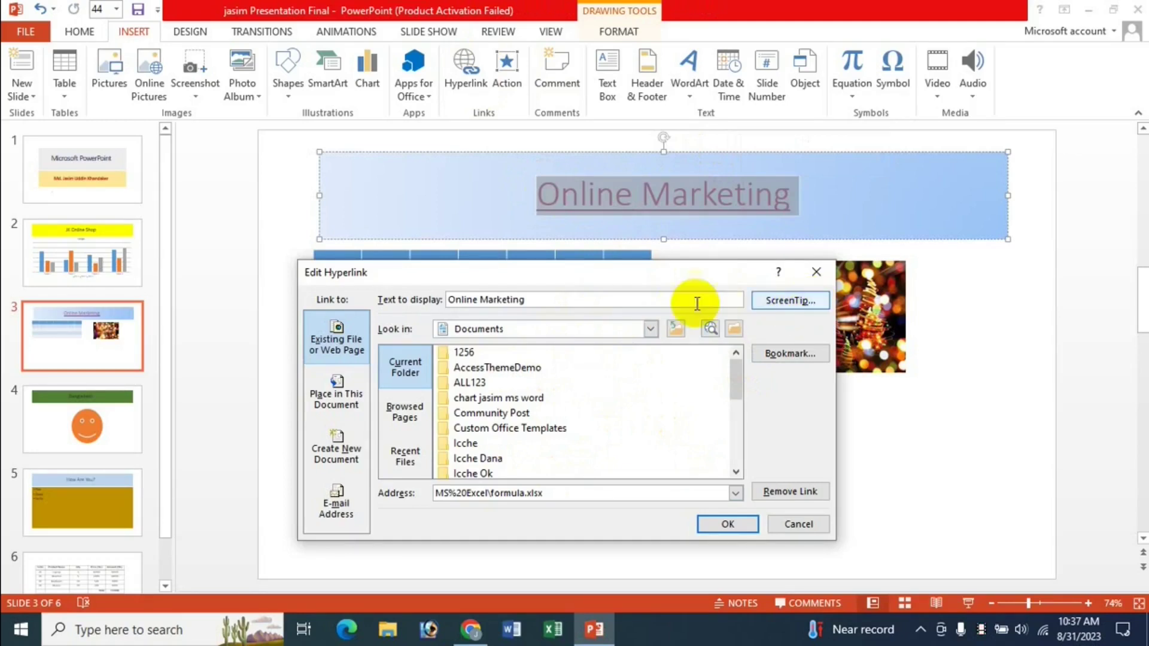
{"action": "left_click", "coordinate": [807, 528]}
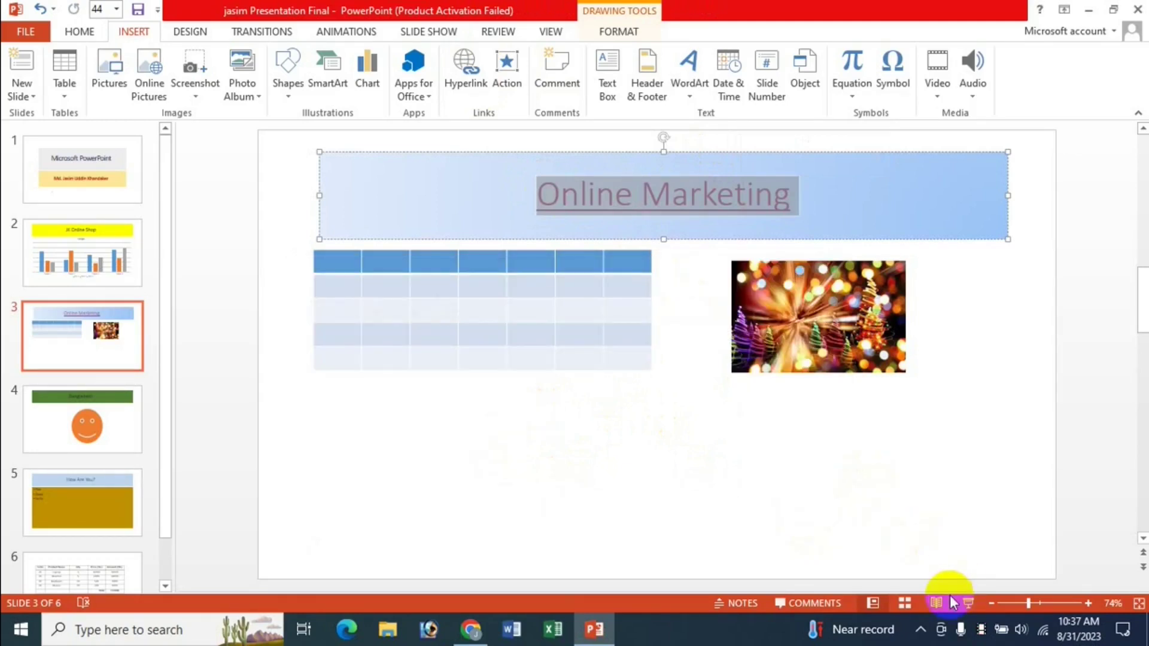
{"action": "left_click", "coordinate": [967, 603]}
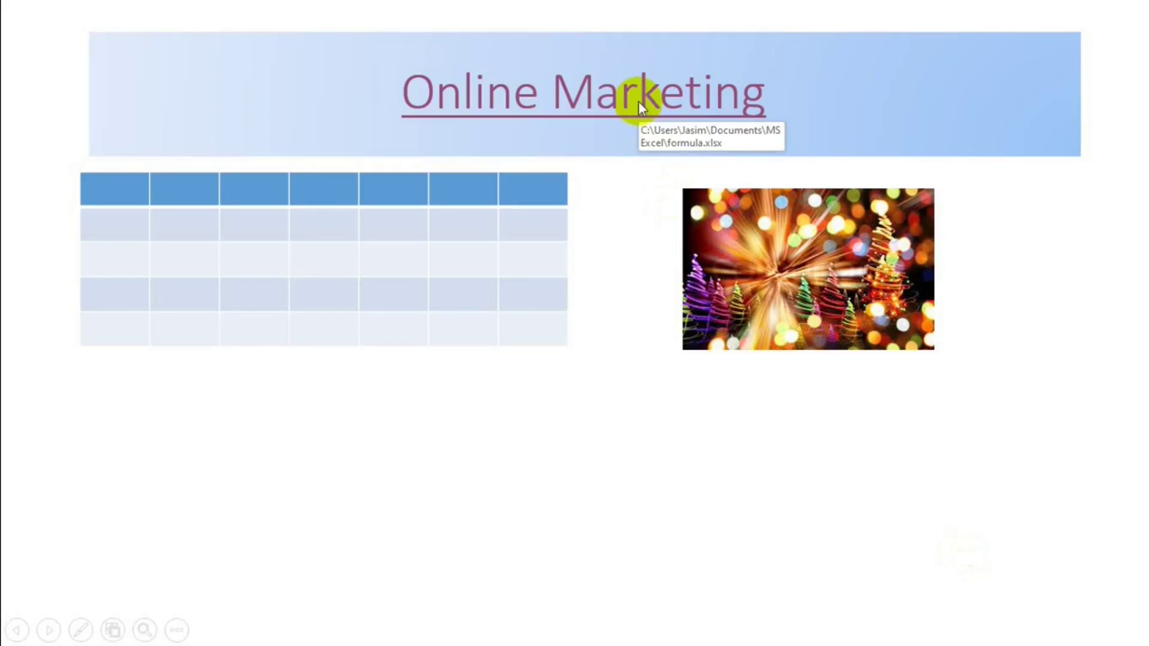
{"action": "key", "text": "Escape"}
{"action": "left_click_drag", "start_coordinate": [542, 198], "coordinate": [736, 194]}
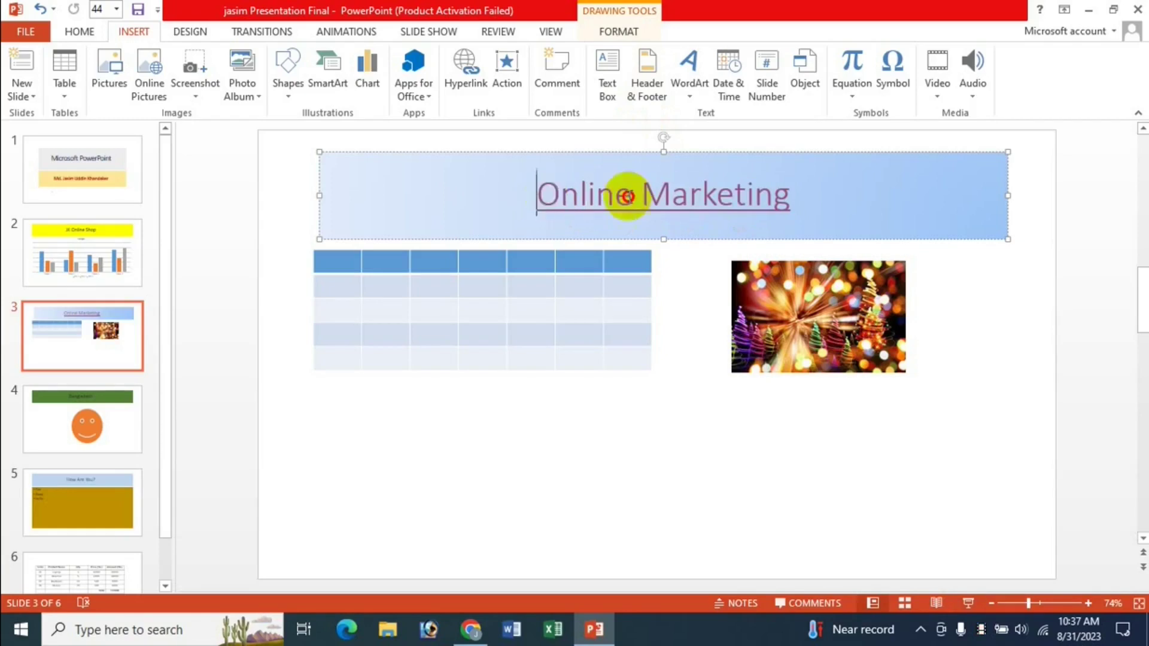
Step: Add a ScreenTip with the presenter's name to the title's hyperlink and apply it
{"action": "left_click", "coordinate": [469, 78]}
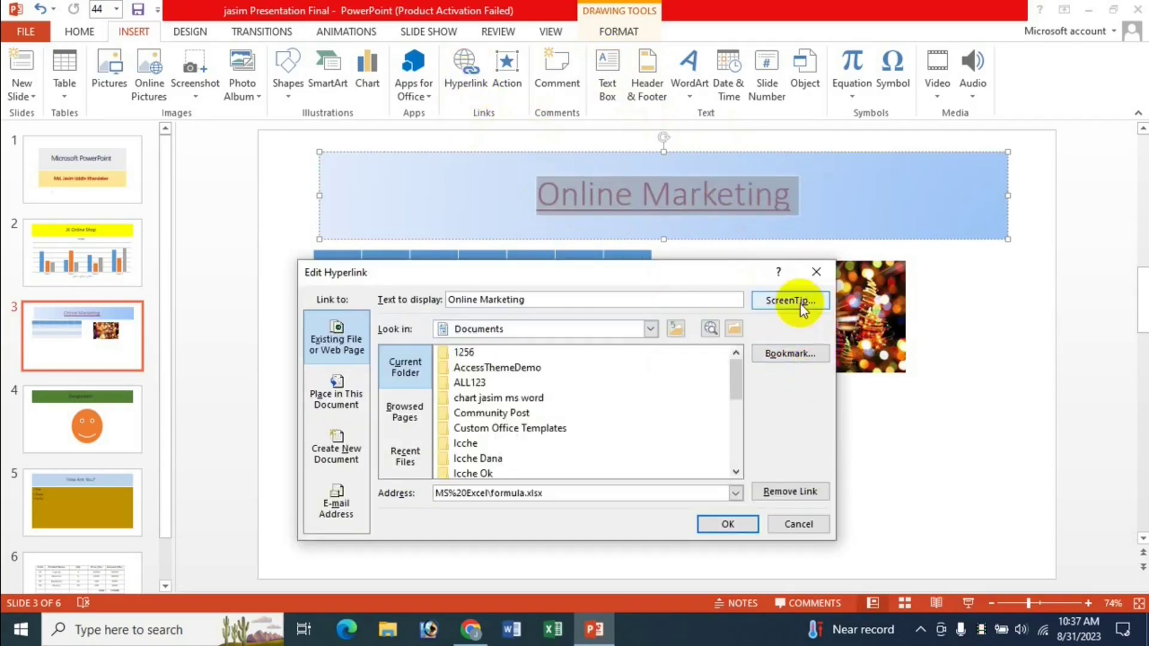
{"action": "left_click", "coordinate": [797, 301]}
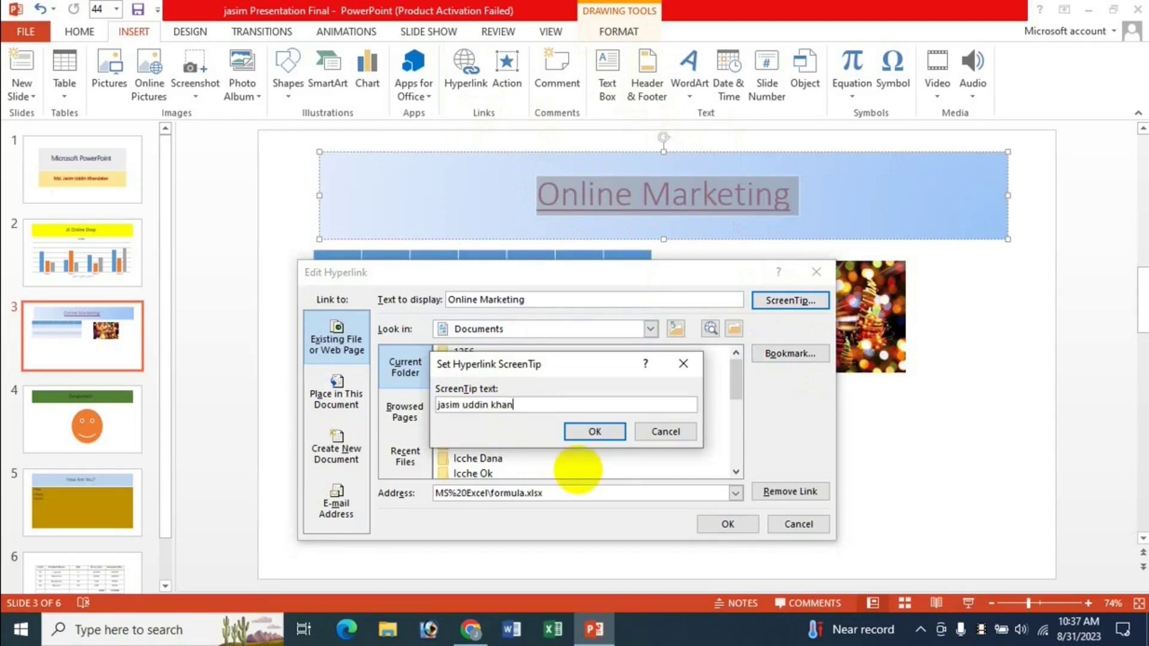
{"action": "type", "text": "daker"}
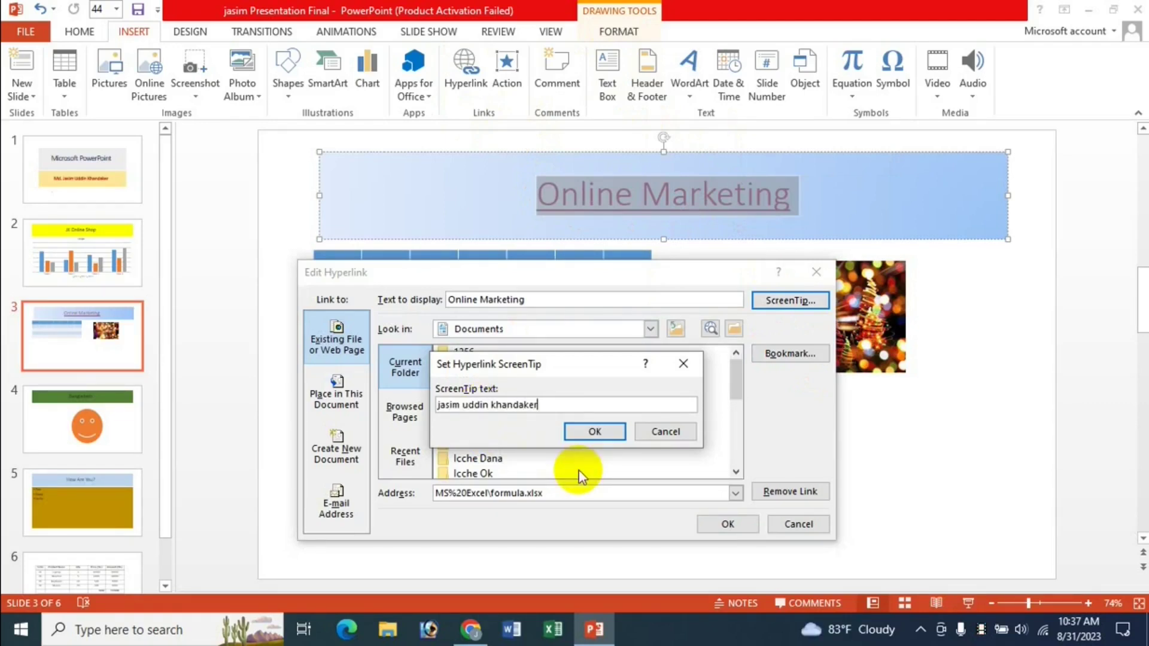
{"action": "left_click", "coordinate": [582, 439]}
{"action": "left_click", "coordinate": [740, 526]}
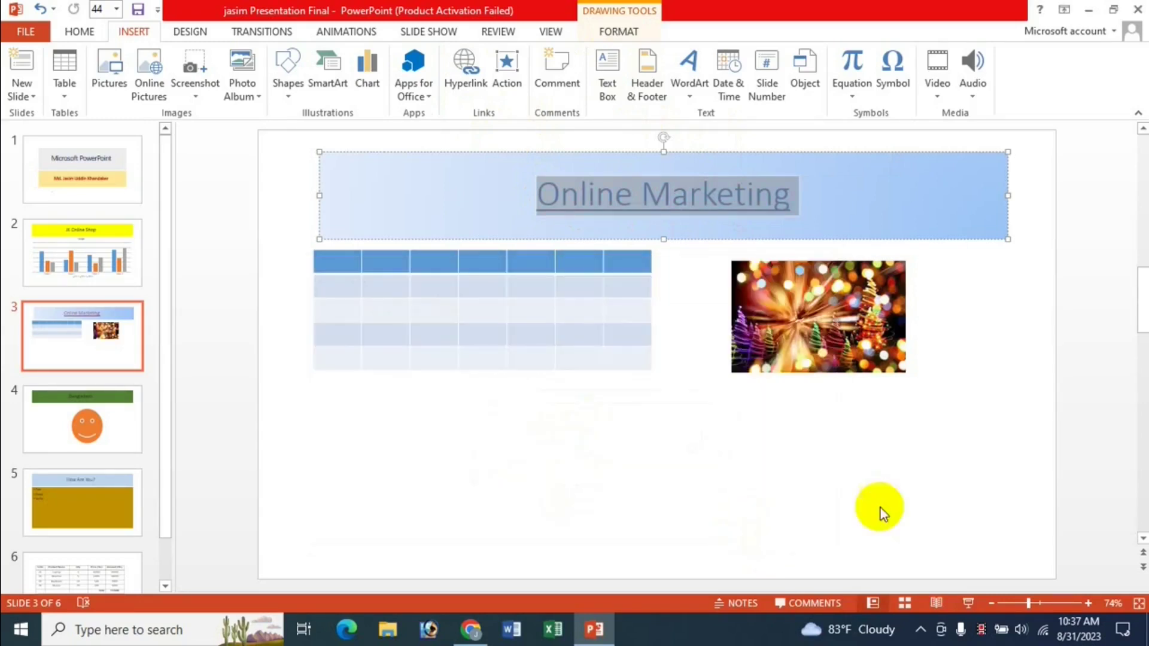
{"action": "left_click", "coordinate": [969, 603]}
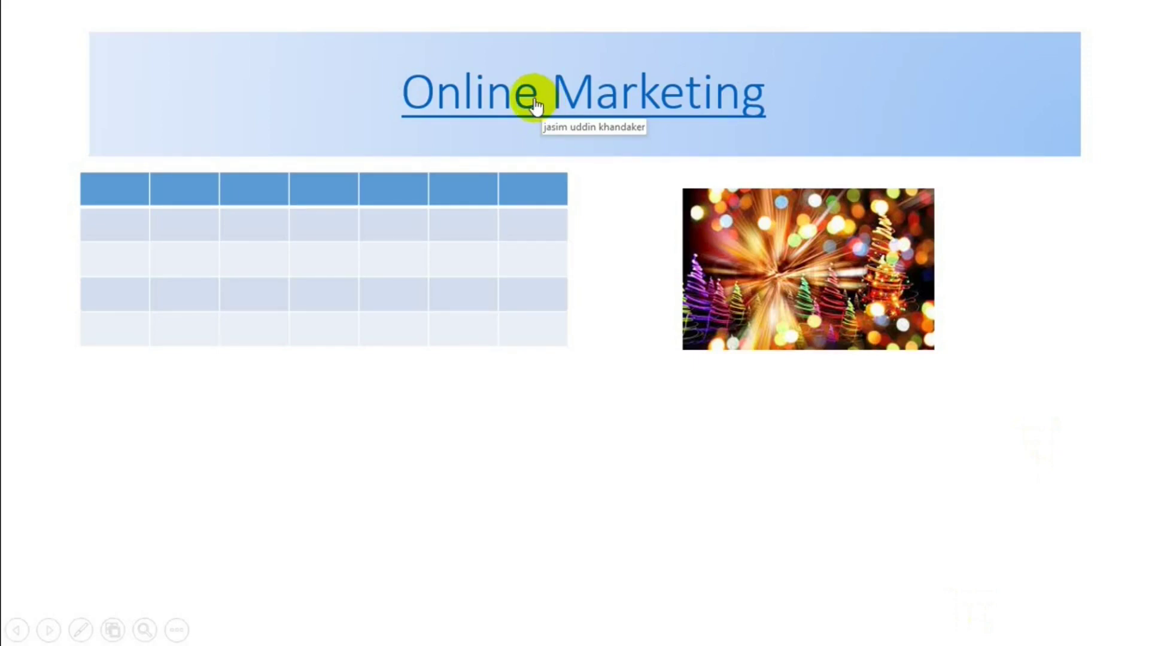
{"action": "left_click", "coordinate": [531, 97]}
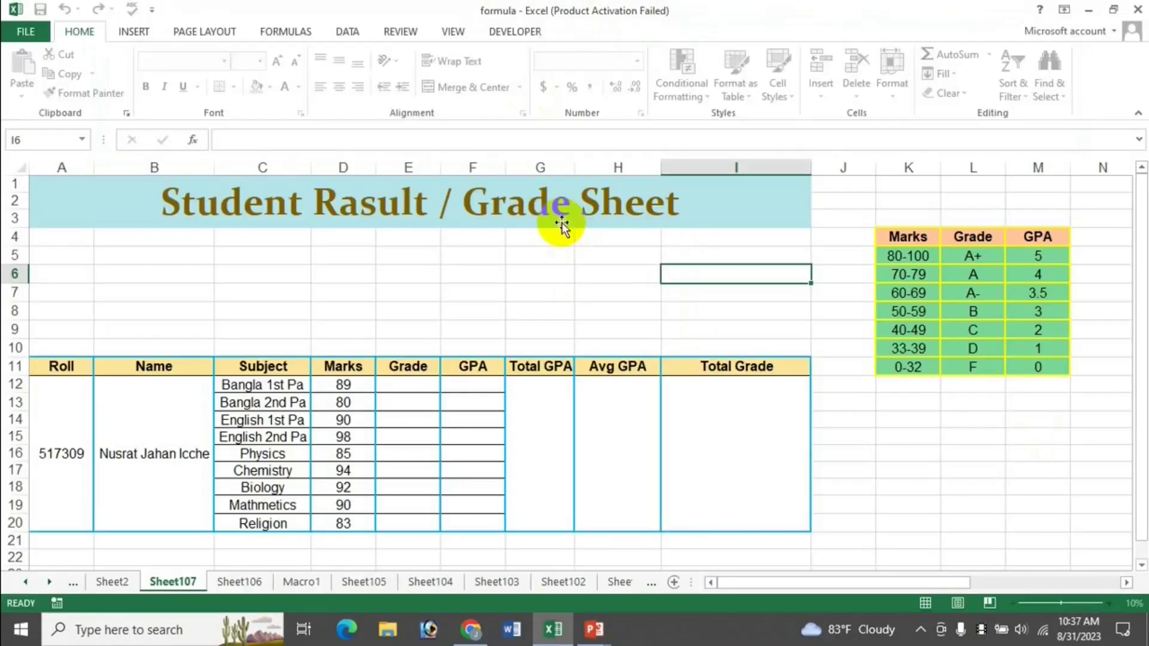
{"action": "left_click", "coordinate": [1140, 10]}
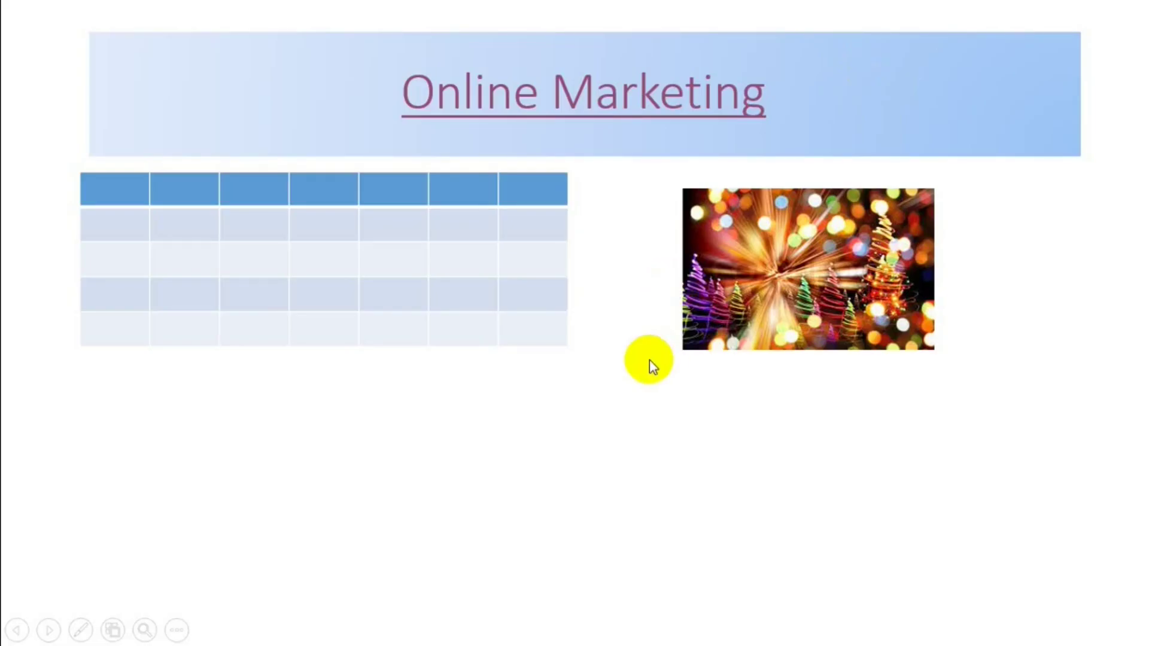
{"action": "key", "text": "Escape"}
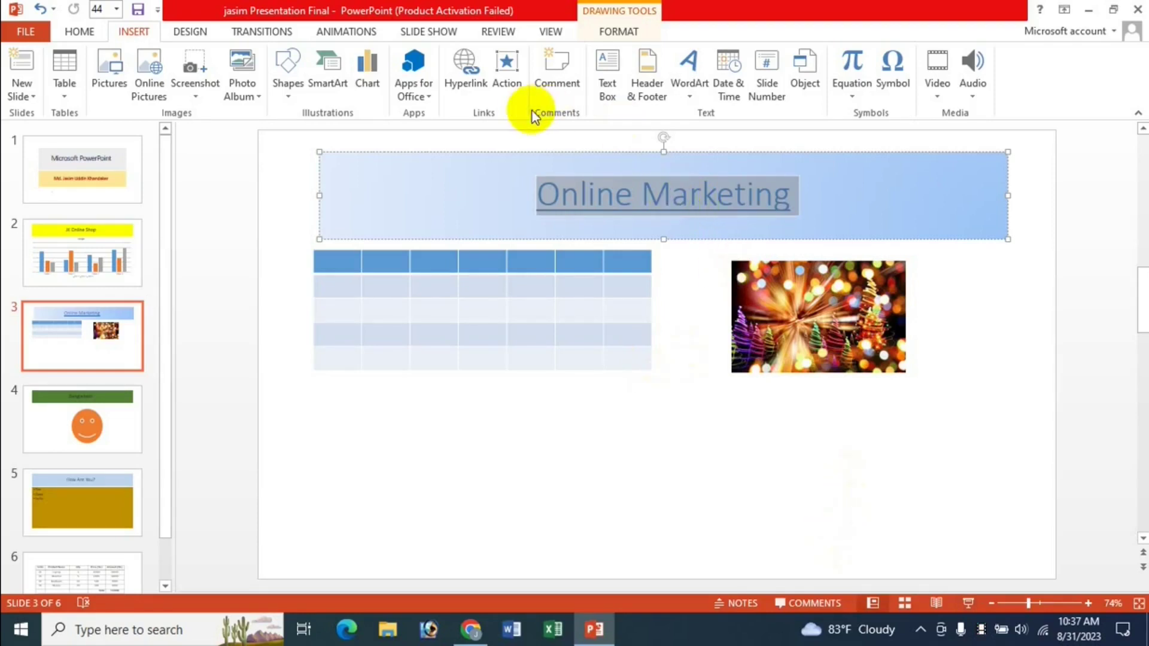
Step: Clear the existing ScreenTip text from the title's hyperlink
{"action": "left_click", "coordinate": [471, 102]}
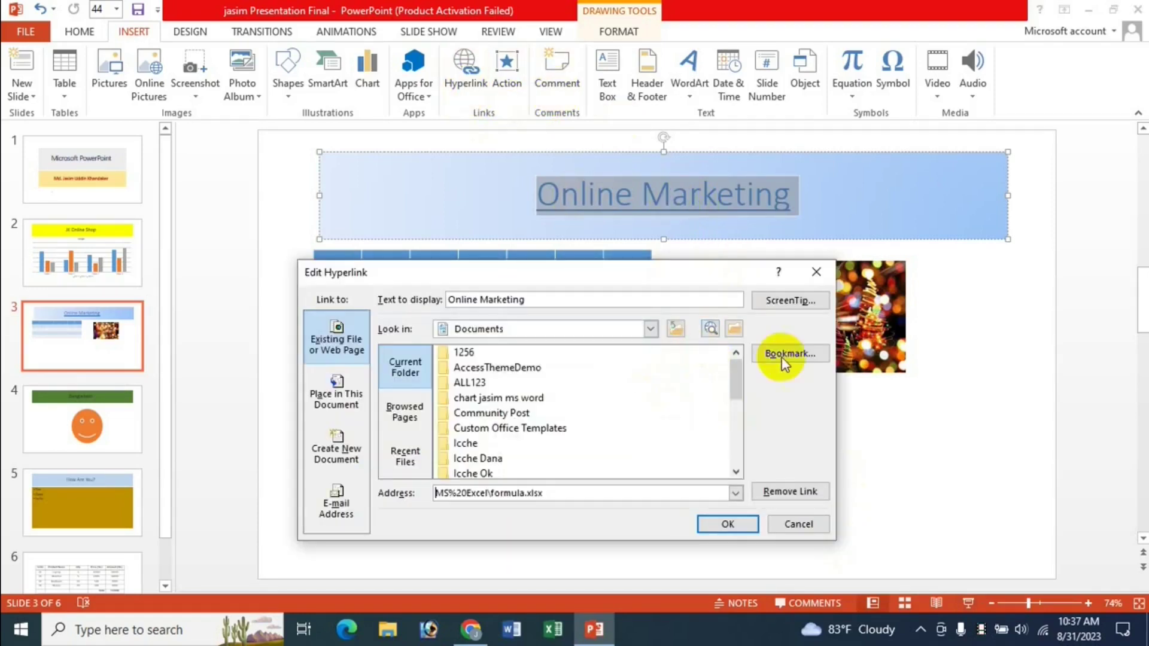
{"action": "left_click", "coordinate": [790, 300]}
{"action": "key", "text": "BackSpace"}
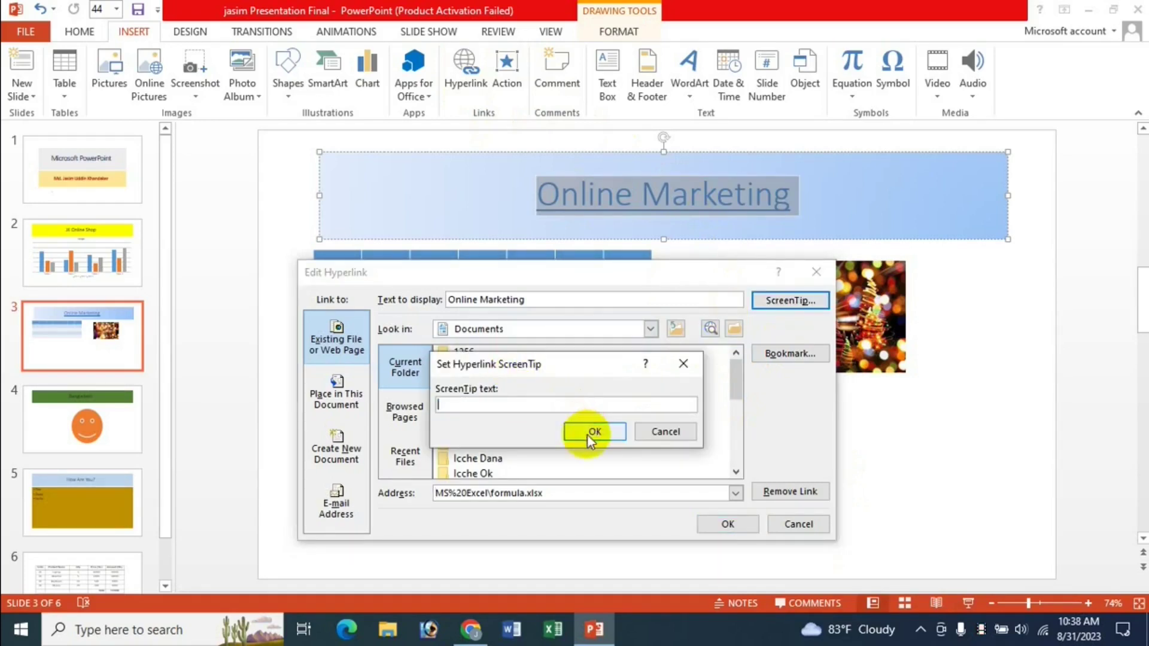
{"action": "left_click", "coordinate": [589, 433]}
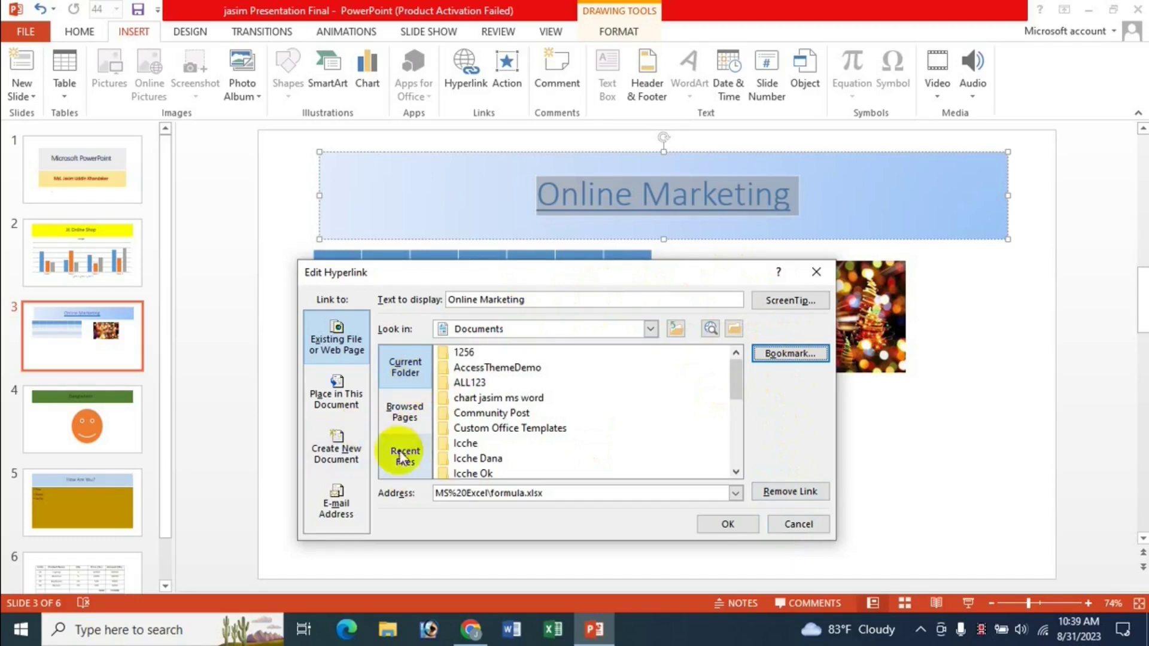
Step: Link the title to the browsed ALL123 file '2 way add & remove section in ppt'
{"action": "left_click", "coordinate": [426, 417]}
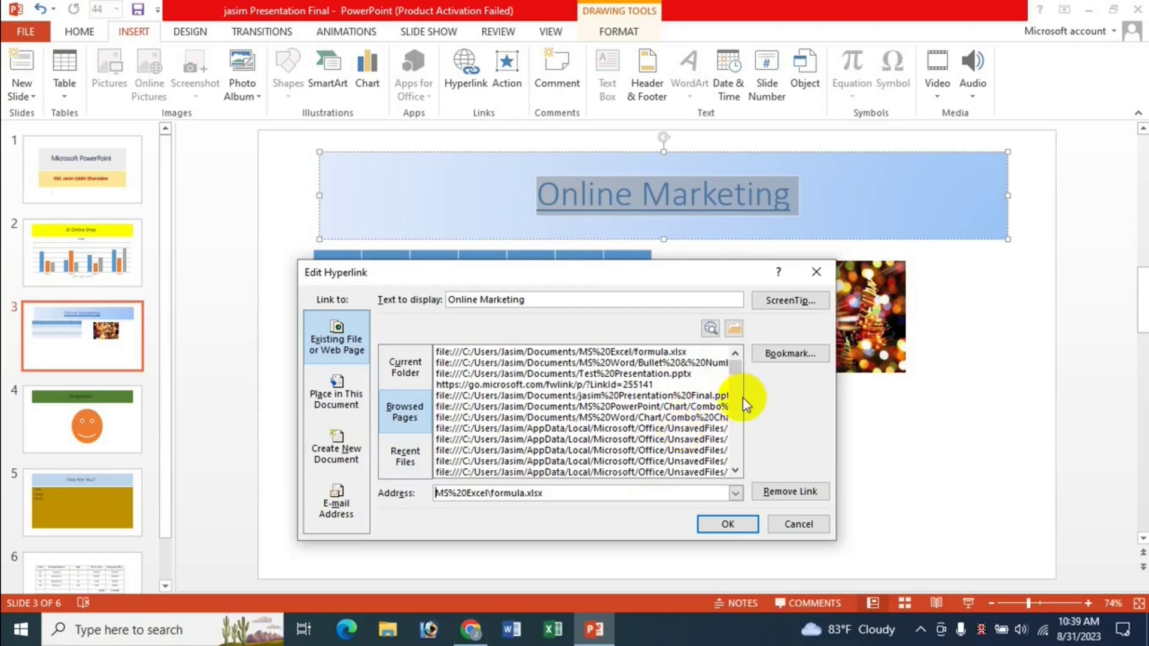
{"action": "left_click_drag", "start_coordinate": [737, 365], "coordinate": [736, 444]}
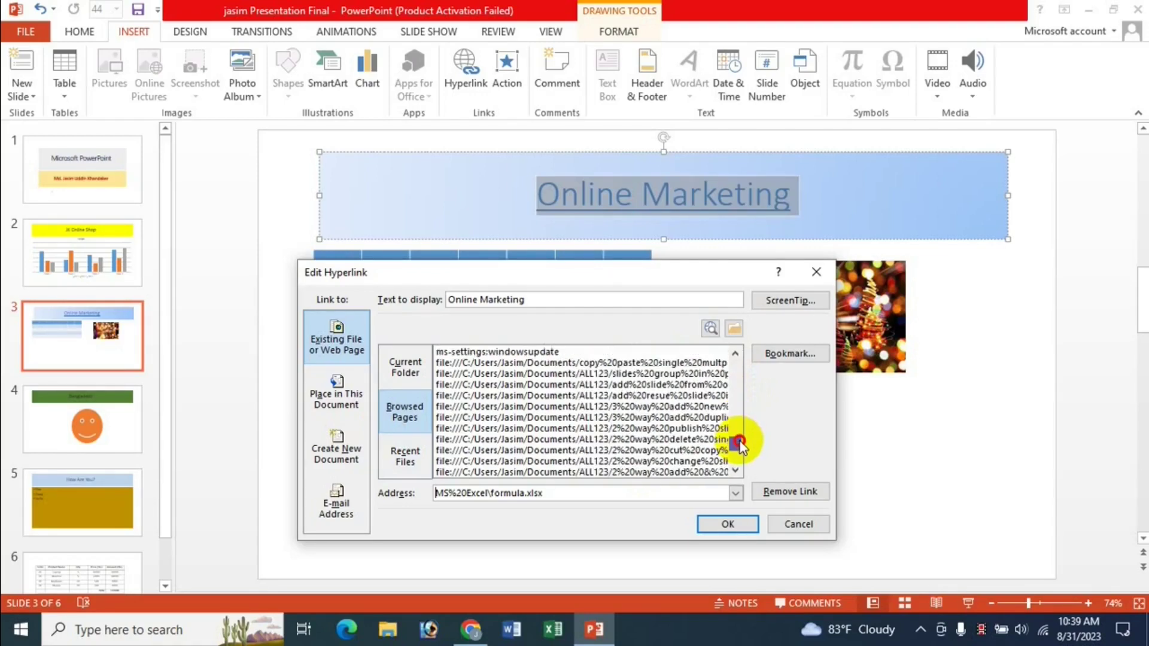
{"action": "left_click", "coordinate": [575, 428]}
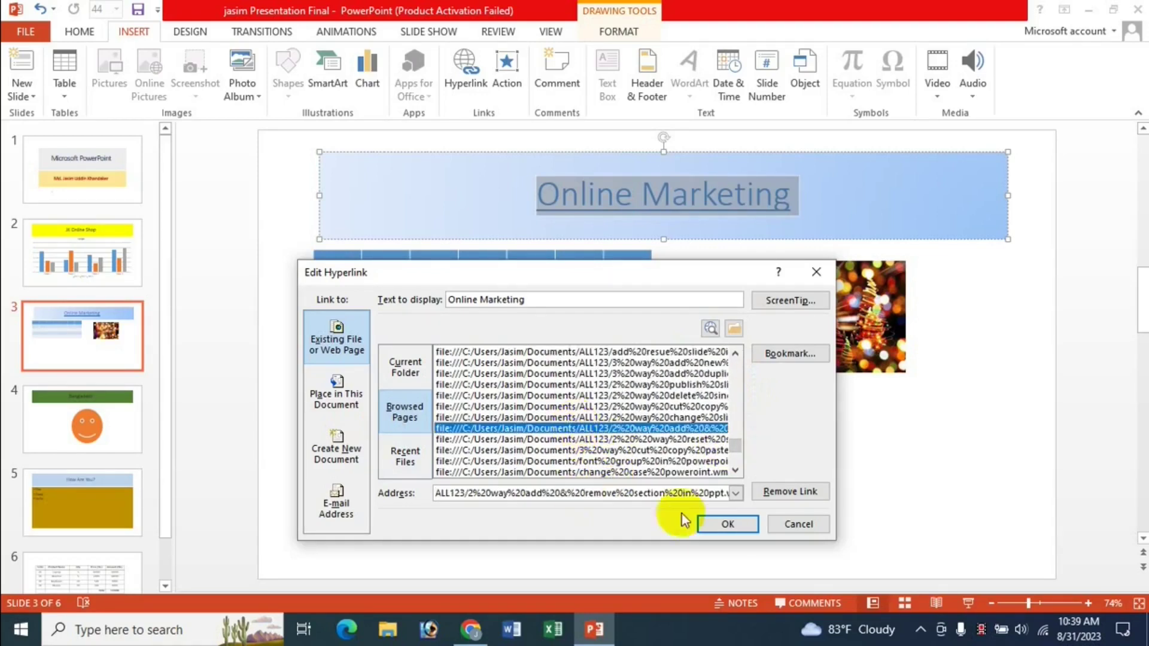
{"action": "left_click", "coordinate": [726, 524]}
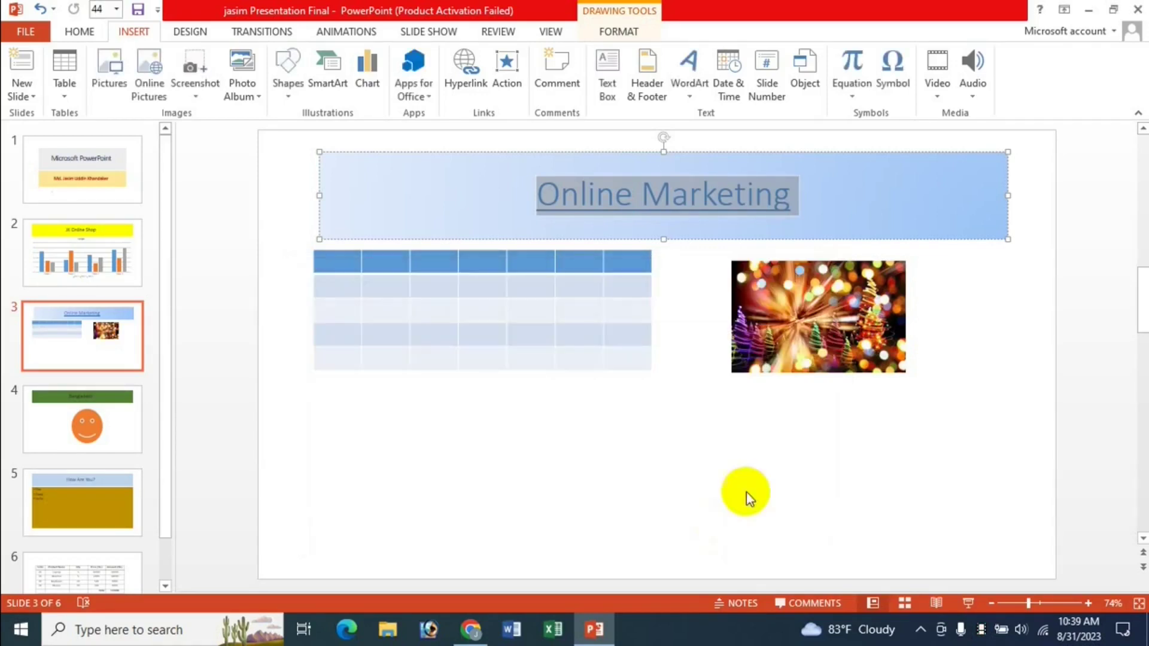
Step: Test the title link in the slide show; it fails with 'Cannot open the specified file'
{"action": "left_click", "coordinate": [968, 603]}
{"action": "left_click", "coordinate": [565, 105]}
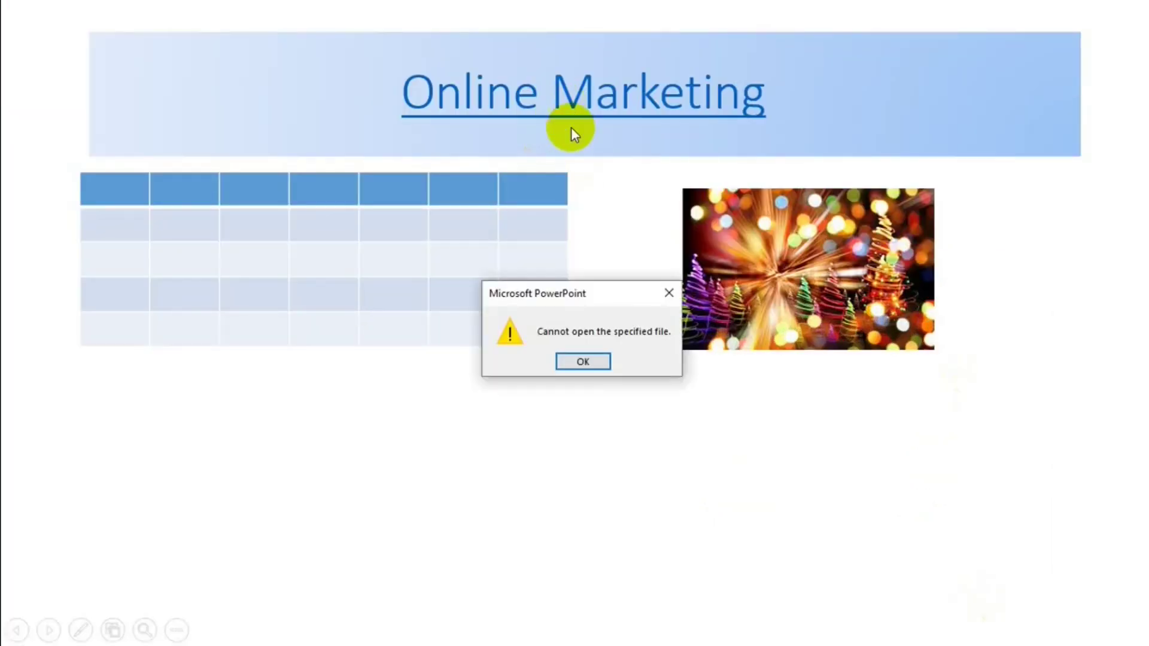
{"action": "left_click", "coordinate": [584, 364]}
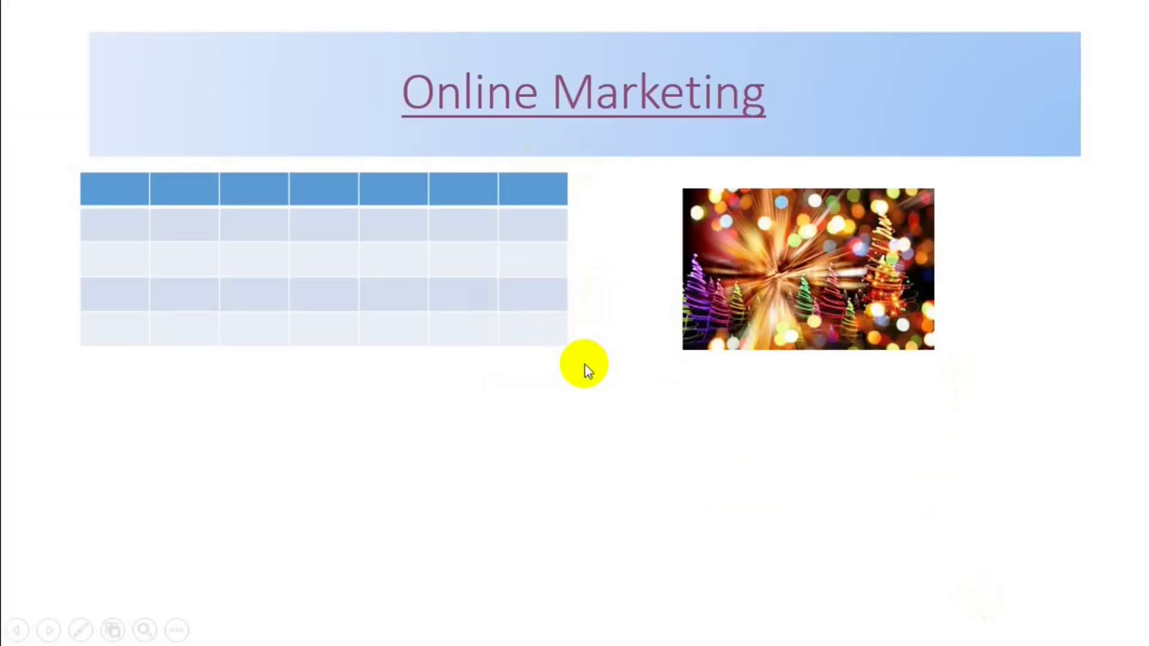
Step: End the show and reopen the title's Edit Hyperlink dialog on Browsed Pages
{"action": "key", "text": "Escape"}
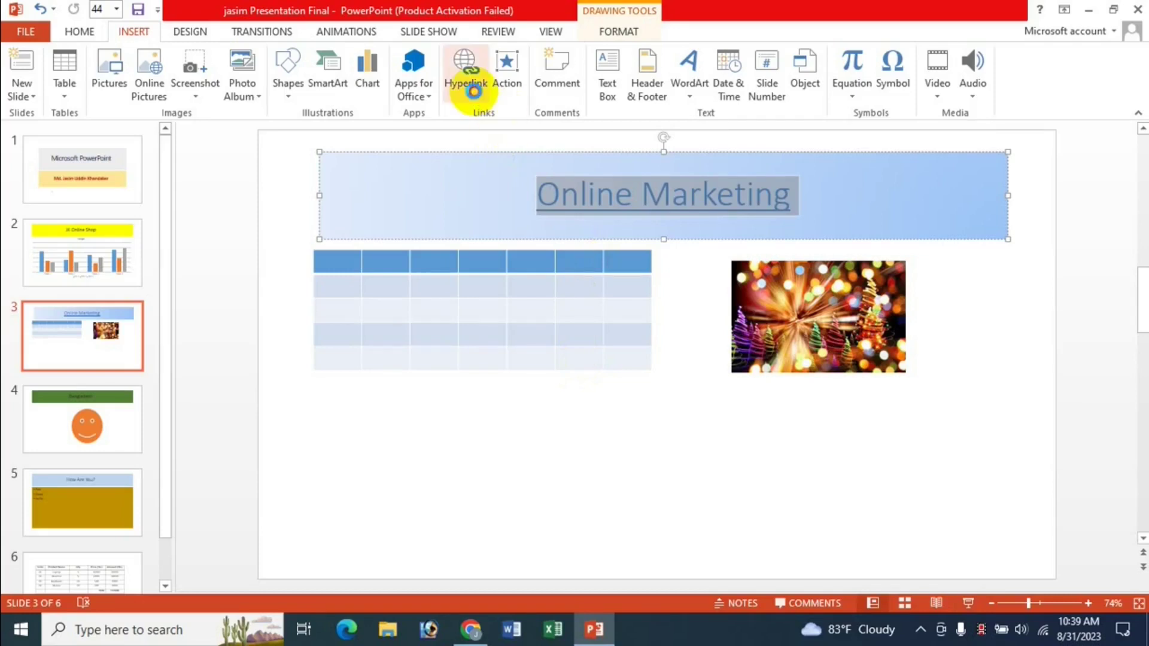
{"action": "left_click", "coordinate": [466, 78]}
{"action": "left_click", "coordinate": [422, 412]}
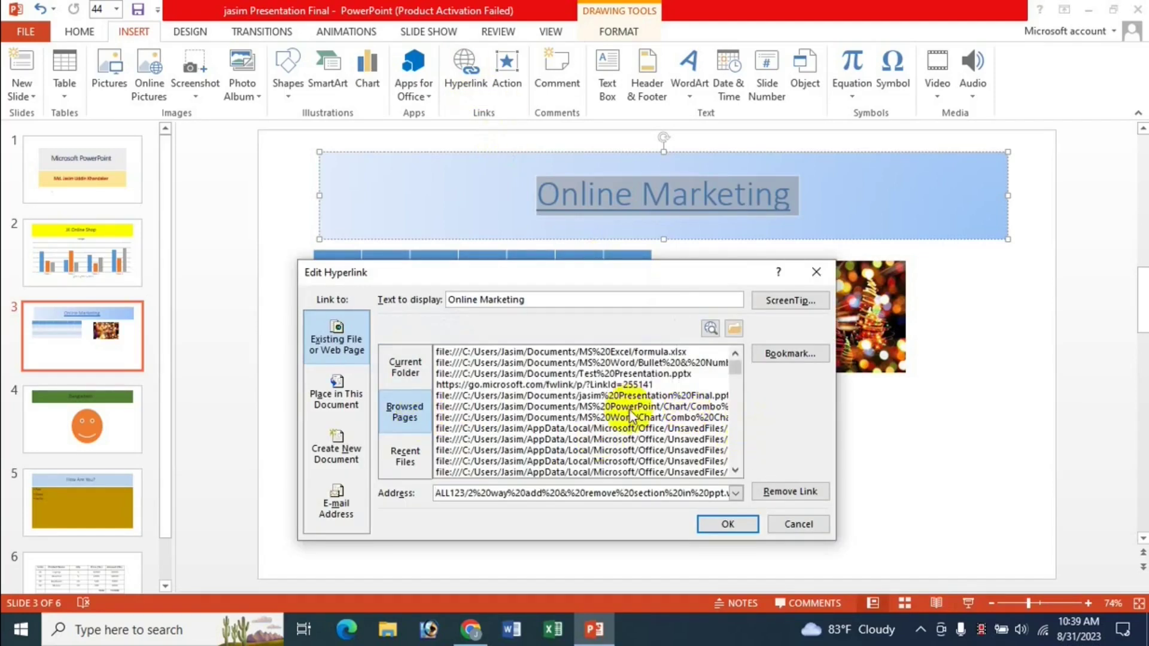
Step: Relink the title to the go.microsoft.com address and start the slide show from slide 3
{"action": "left_click", "coordinate": [623, 385]}
{"action": "left_click", "coordinate": [726, 526]}
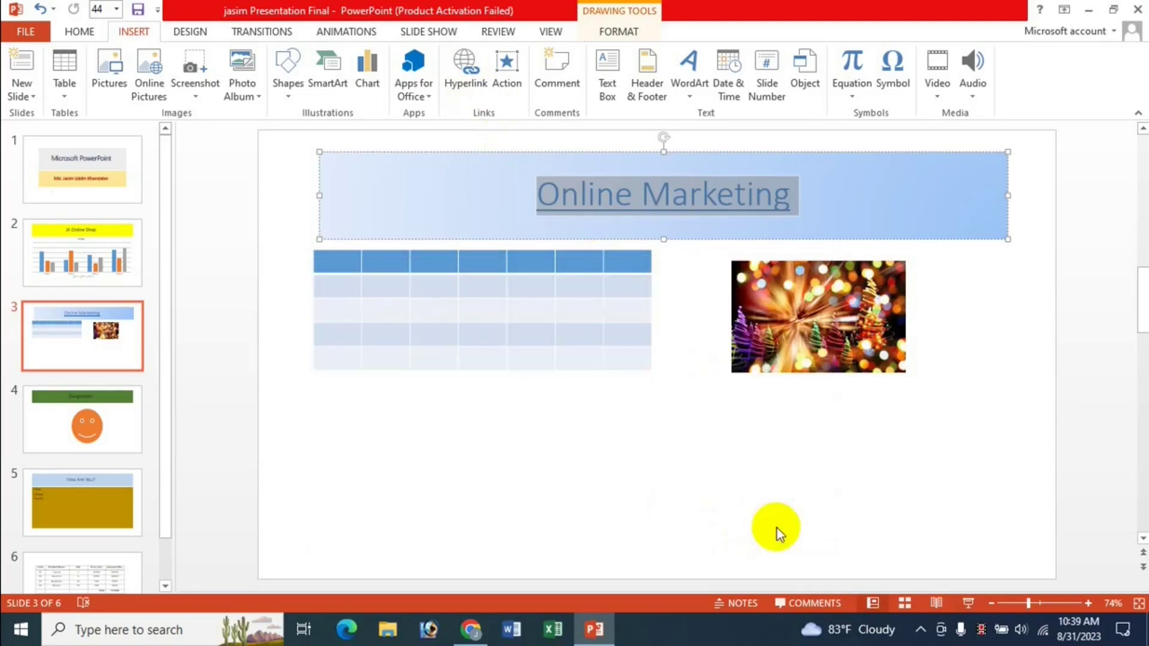
{"action": "left_click", "coordinate": [968, 602]}
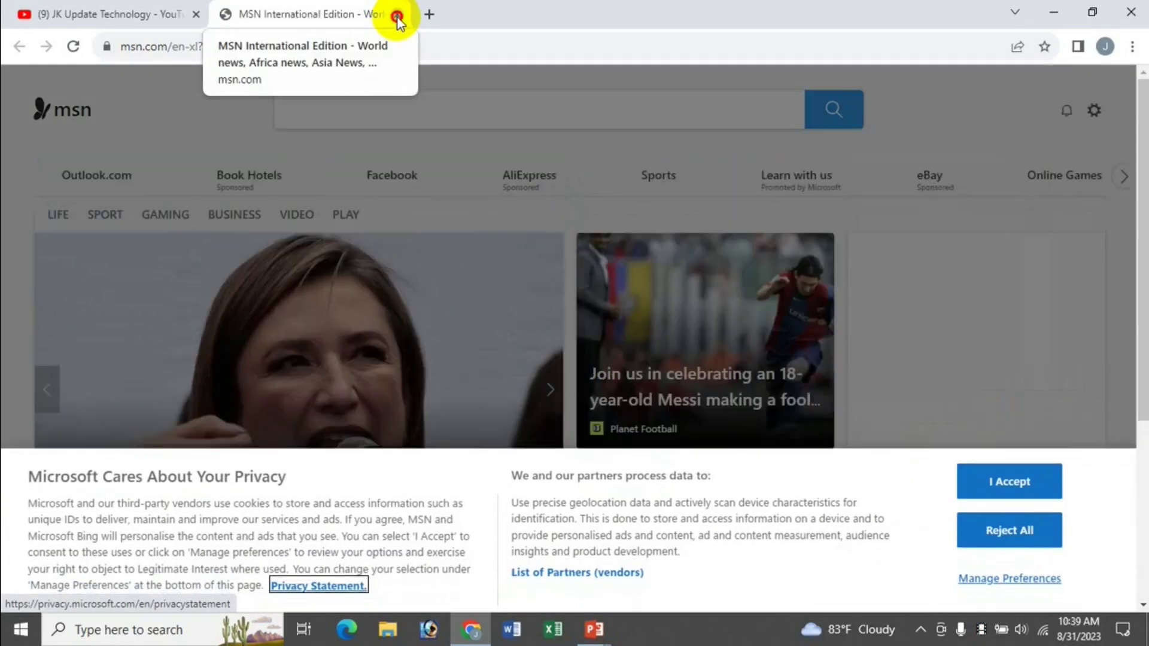
Step: Close the MSN tab in Chrome, end the slide show, and return to editing slide 3
{"action": "left_click", "coordinate": [124, 18]}
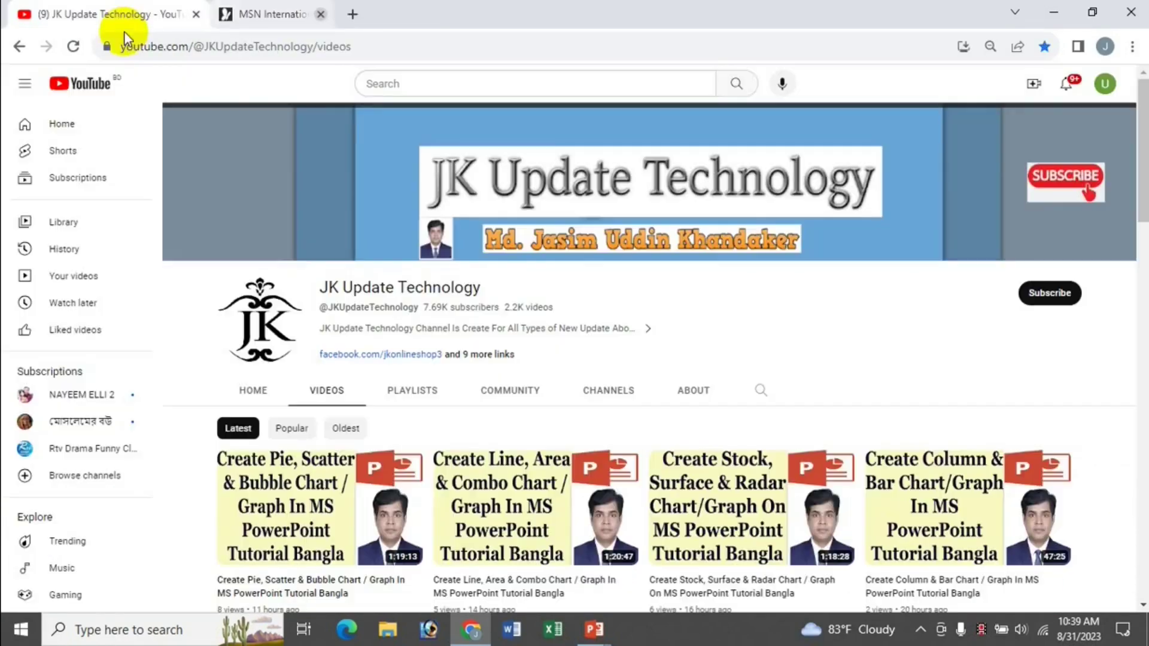
{"action": "left_click", "coordinate": [594, 629]}
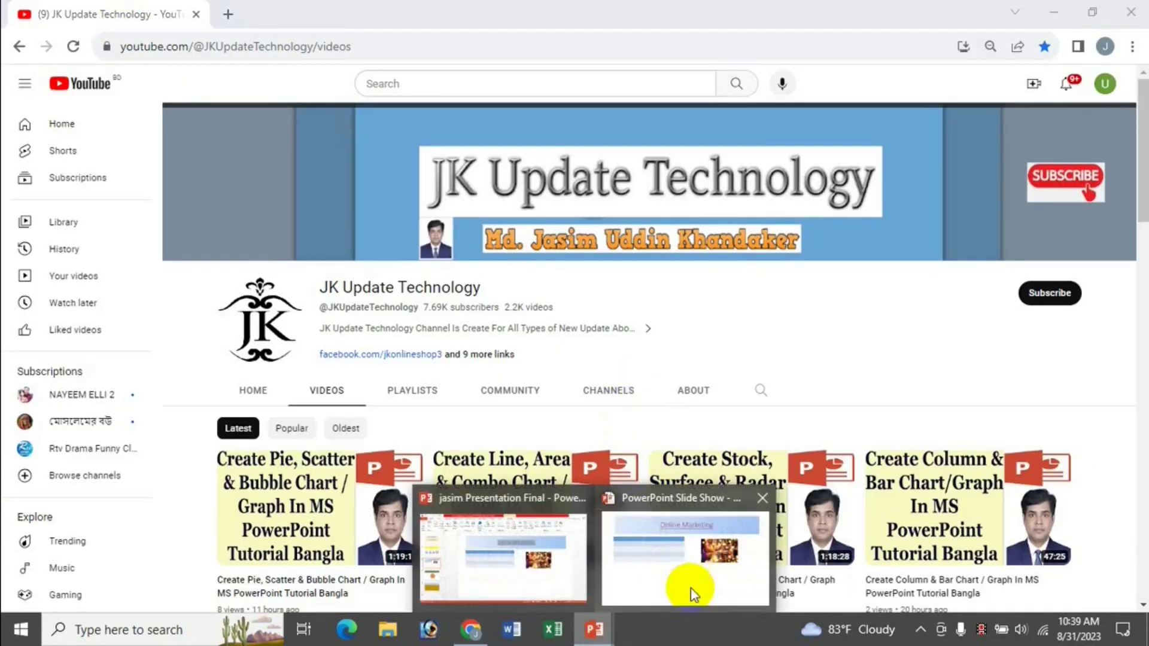
{"action": "left_click", "coordinate": [692, 592]}
{"action": "key", "text": "alt+Tab"}
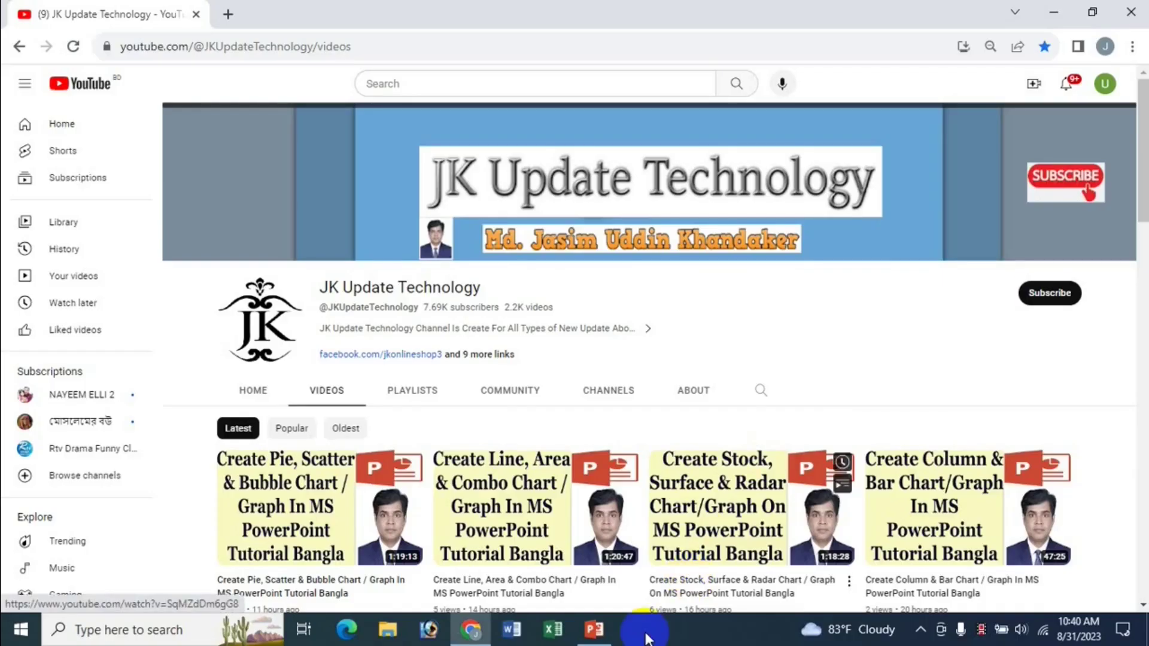
{"action": "left_click", "coordinate": [594, 629]}
Step: Link the 'Online Marketing' title to the recent file IMG_20200119_143005.jpg
{"action": "left_click", "coordinate": [478, 81]}
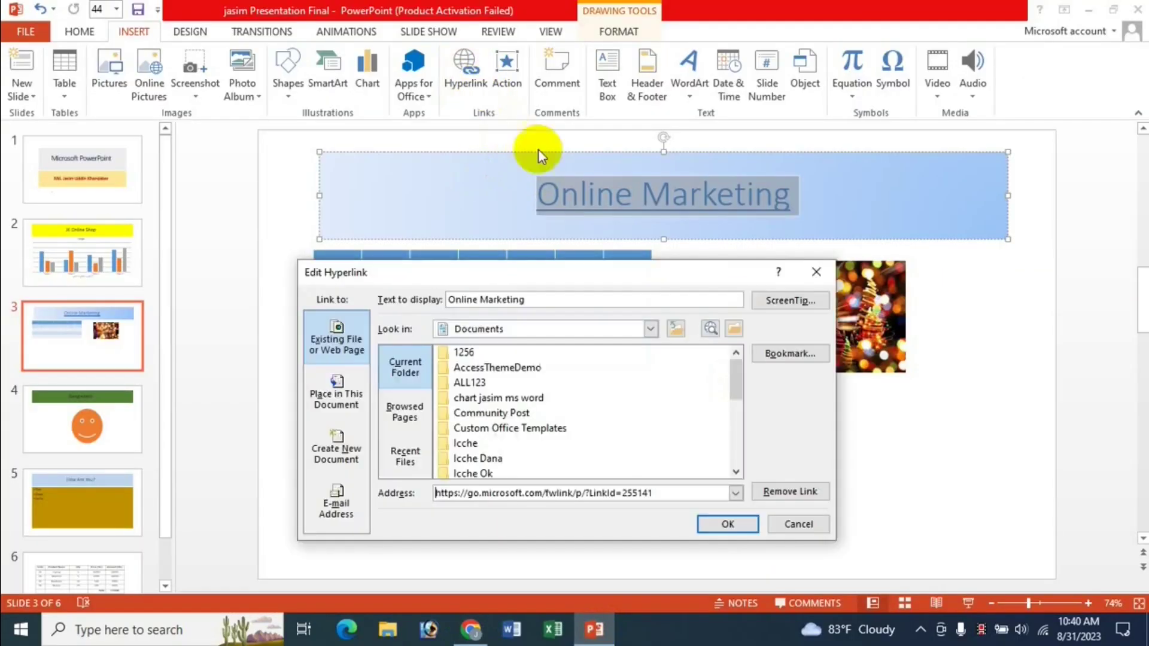
{"action": "left_click", "coordinate": [414, 426]}
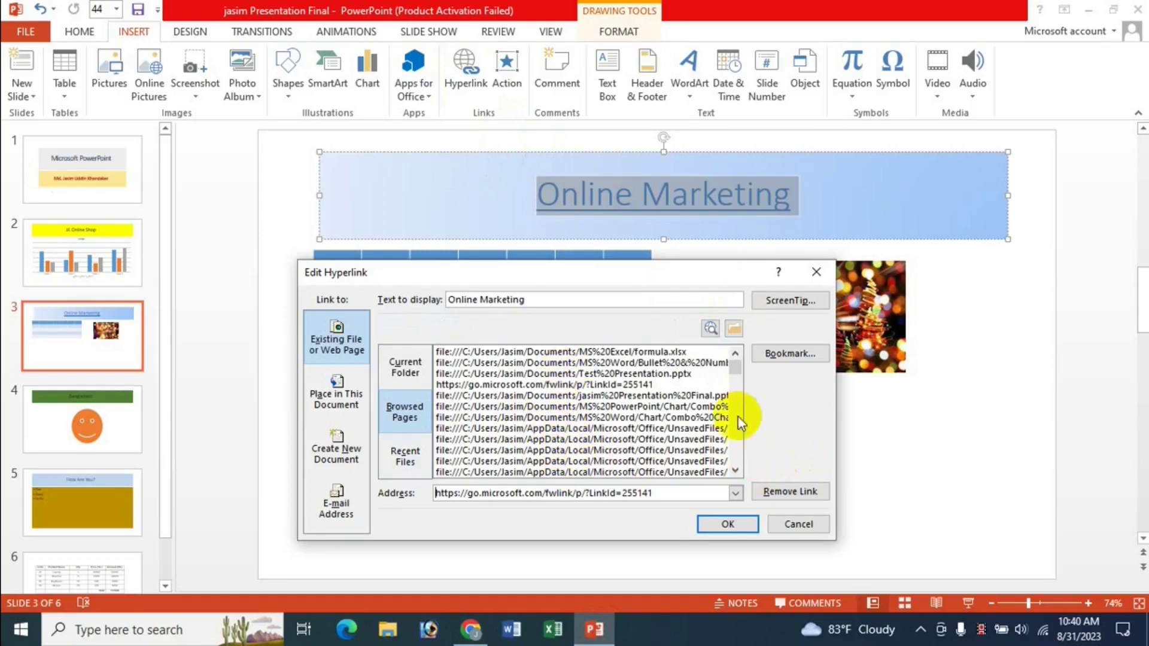
{"action": "left_click", "coordinate": [736, 355]}
{"action": "left_click_drag", "start_coordinate": [737, 356], "coordinate": [744, 384]}
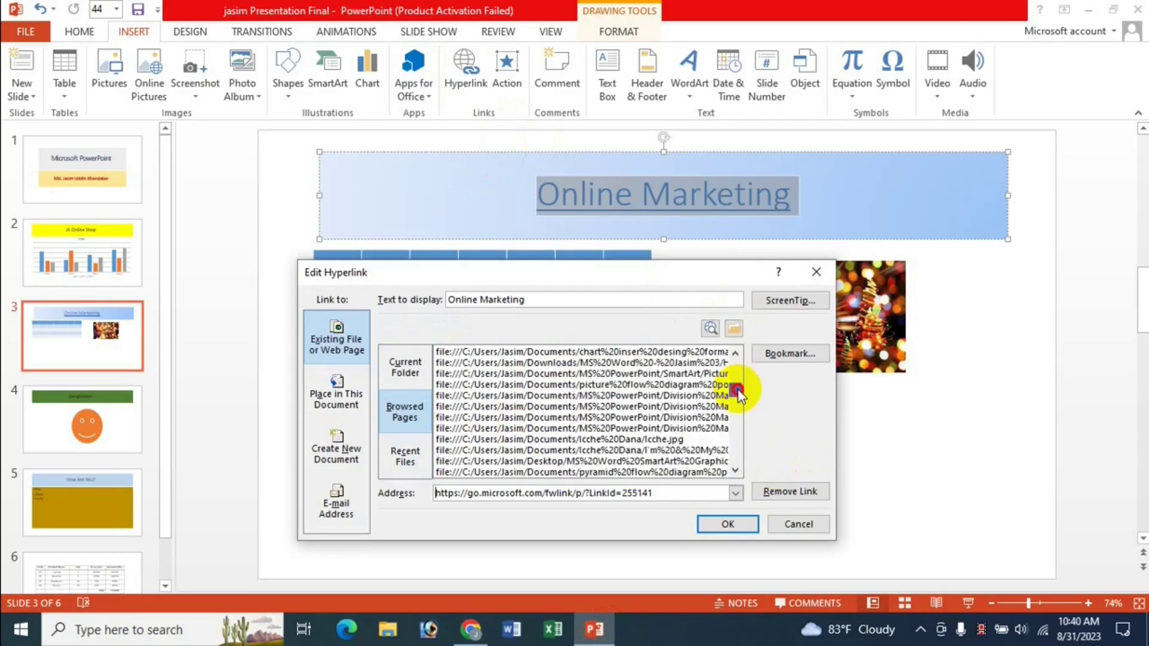
{"action": "left_click", "coordinate": [404, 457]}
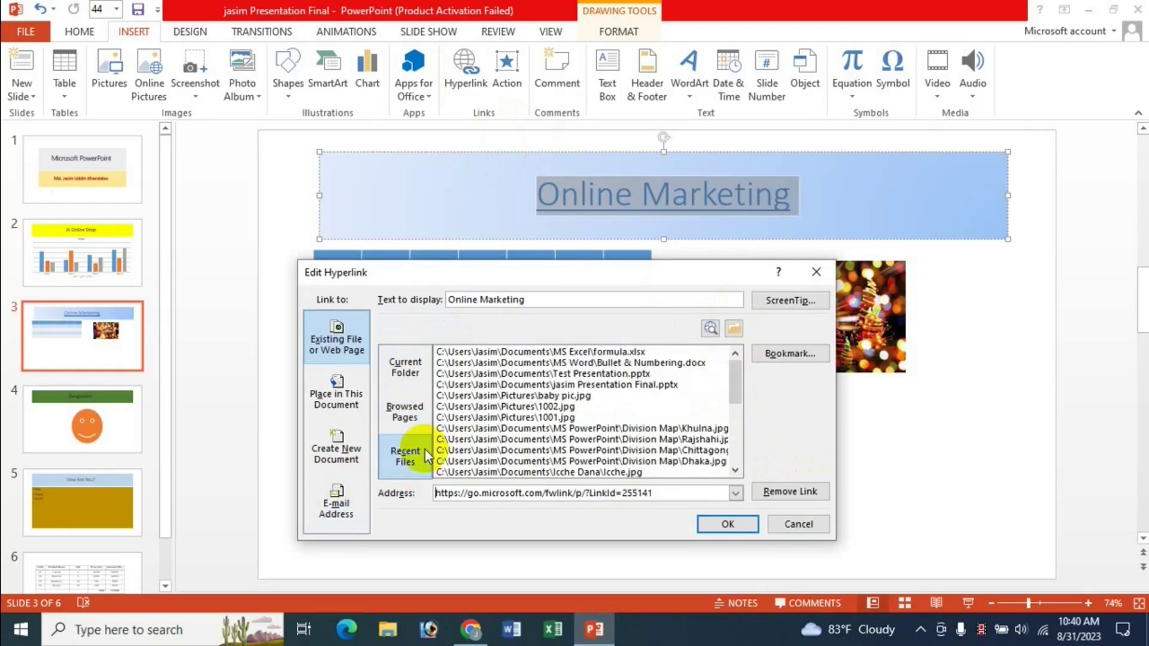
{"action": "mouse_move", "coordinate": [737, 373]}
{"action": "left_mouse_down"}
{"action": "mouse_move", "coordinate": [739, 454]}
{"action": "mouse_move", "coordinate": [739, 377]}
{"action": "mouse_move", "coordinate": [740, 399]}
{"action": "left_mouse_up"}
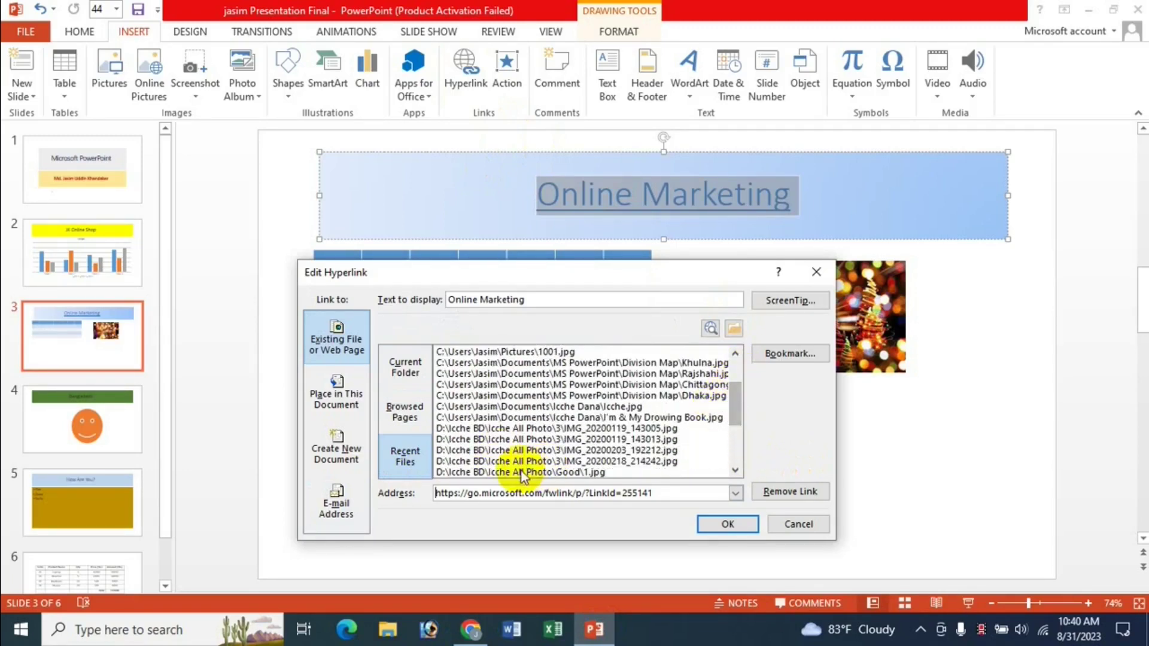
{"action": "left_click", "coordinate": [628, 428]}
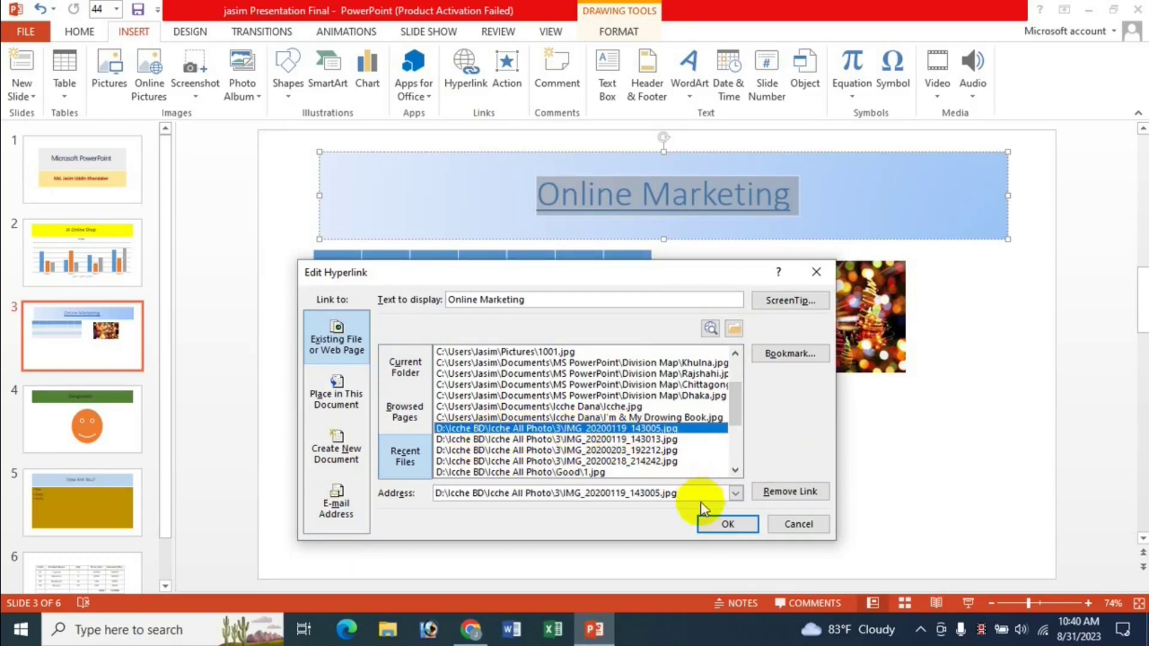
{"action": "left_click", "coordinate": [724, 524]}
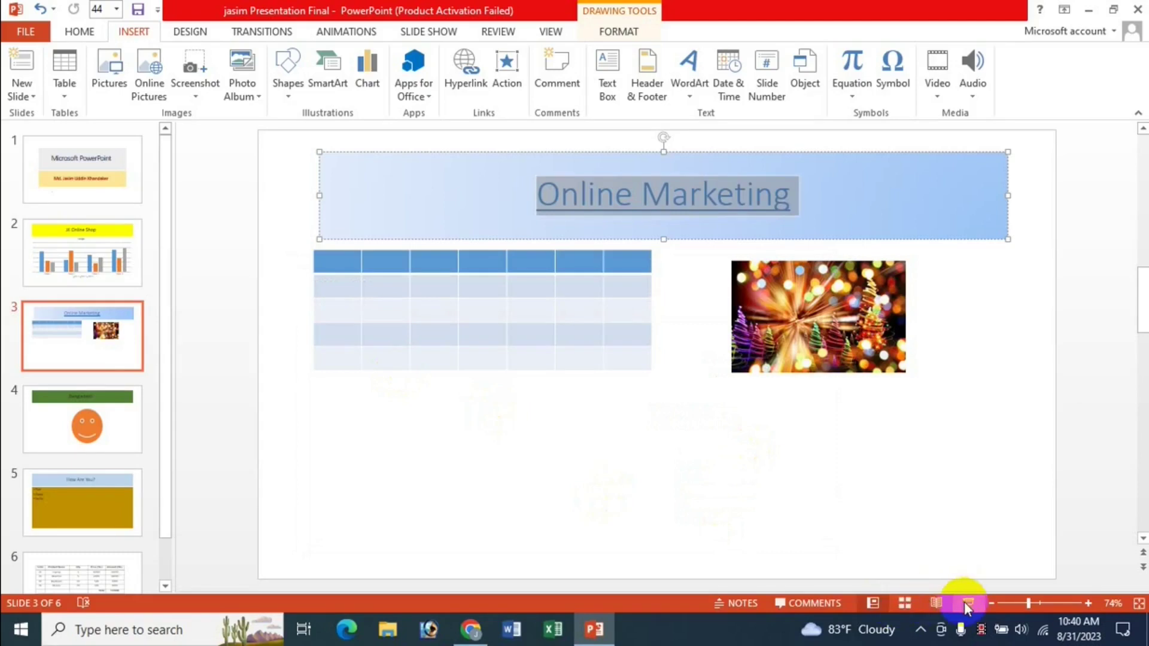
Step: Play from slide 3, confirm the title opens IMG_20200119_143005.jpg in Photos, then close it and exit
{"action": "left_click", "coordinate": [507, 33]}
{"action": "left_click", "coordinate": [429, 31]}
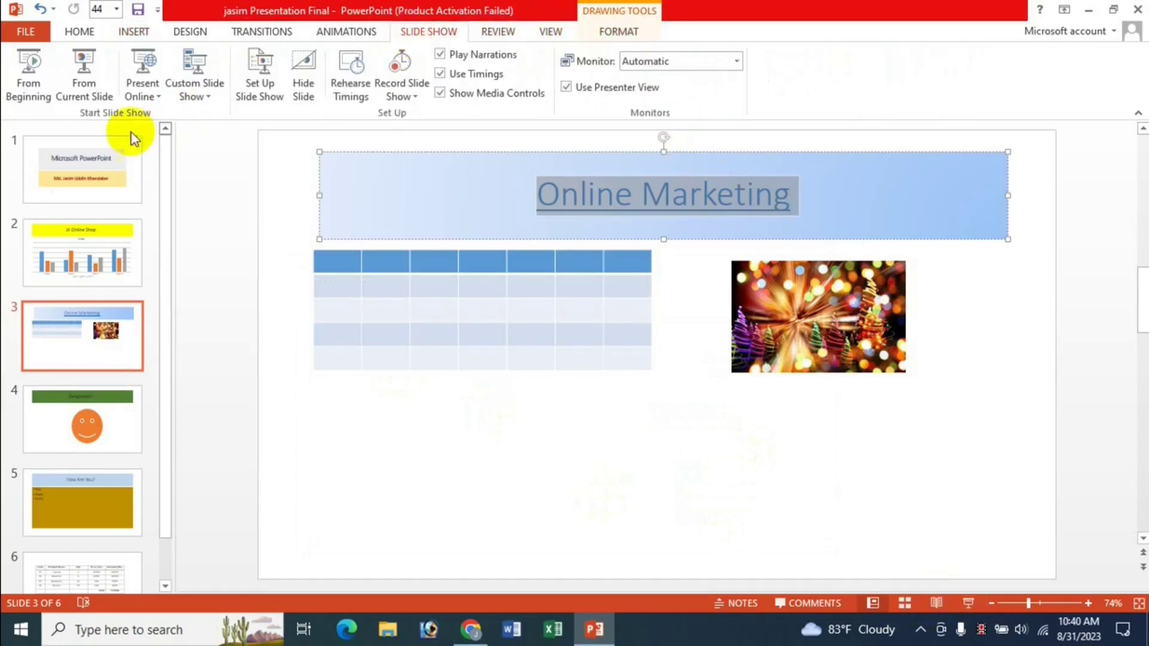
{"action": "left_click", "coordinate": [96, 88]}
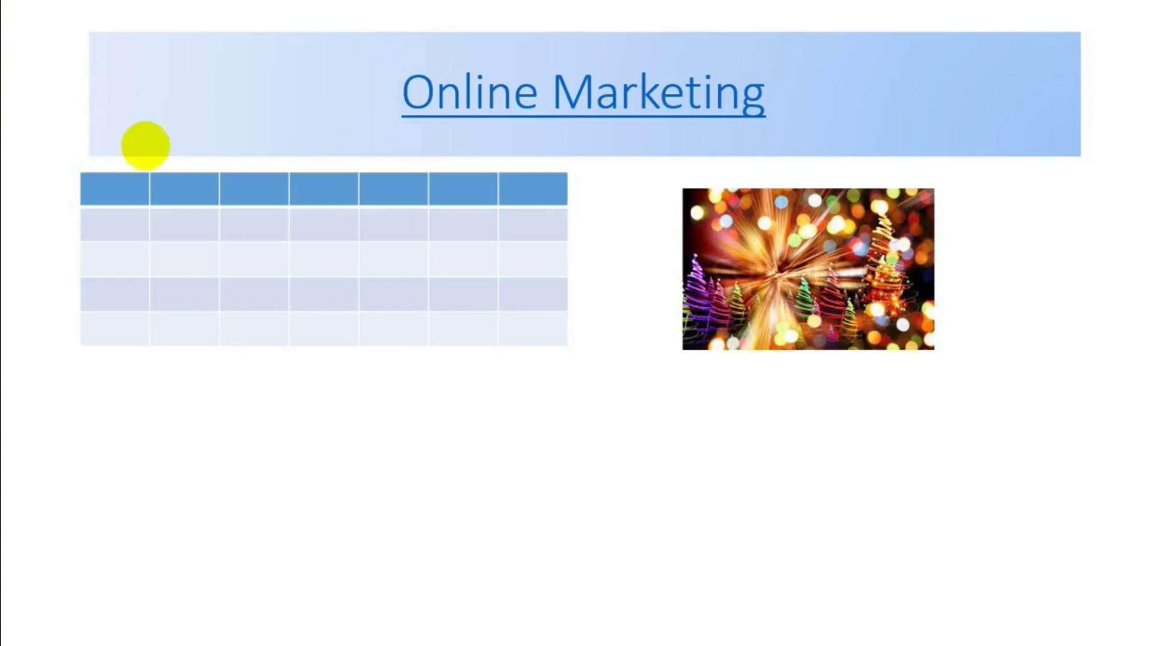
{"action": "left_click", "coordinate": [533, 94]}
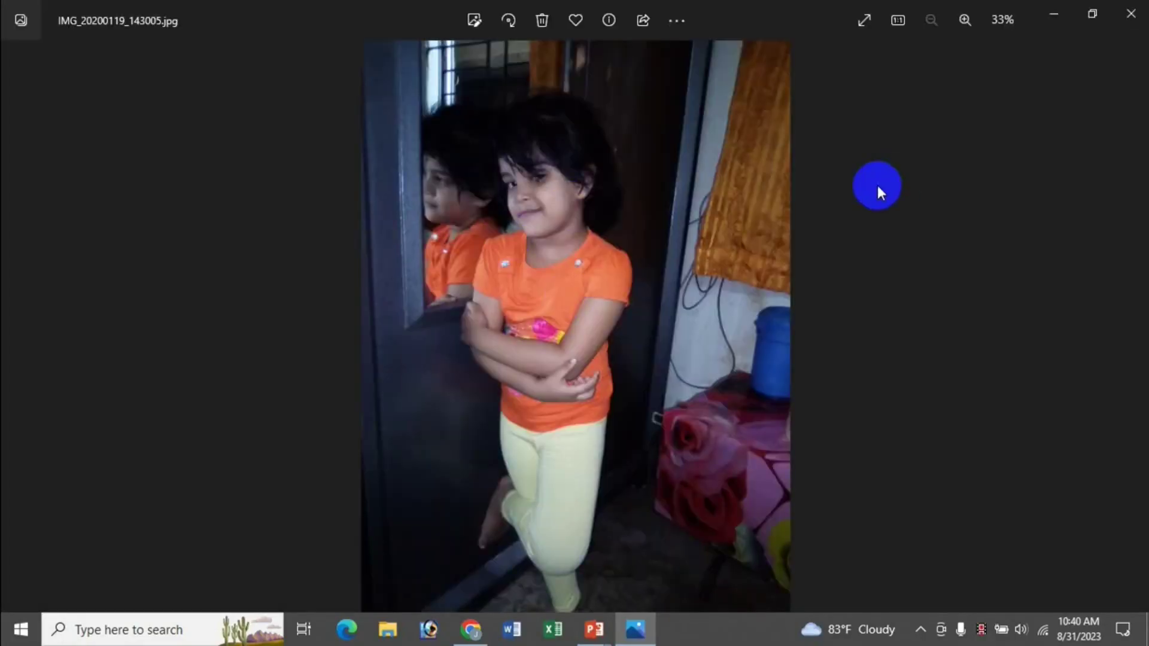
{"action": "left_click", "coordinate": [1130, 15]}
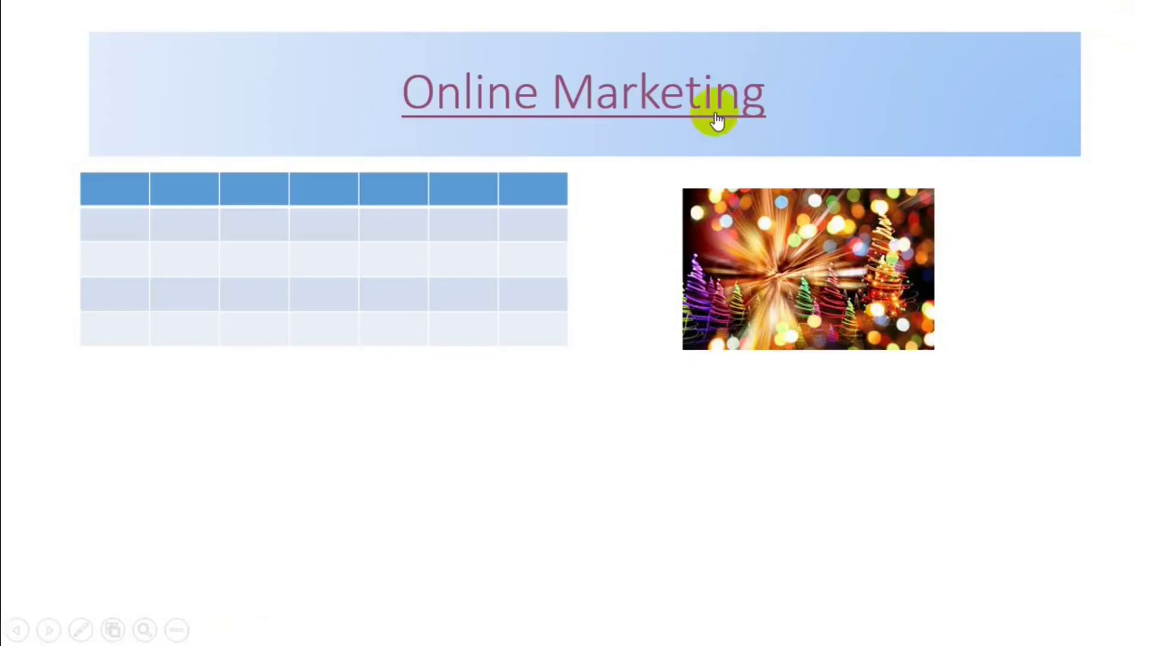
{"action": "key", "text": "Escape"}
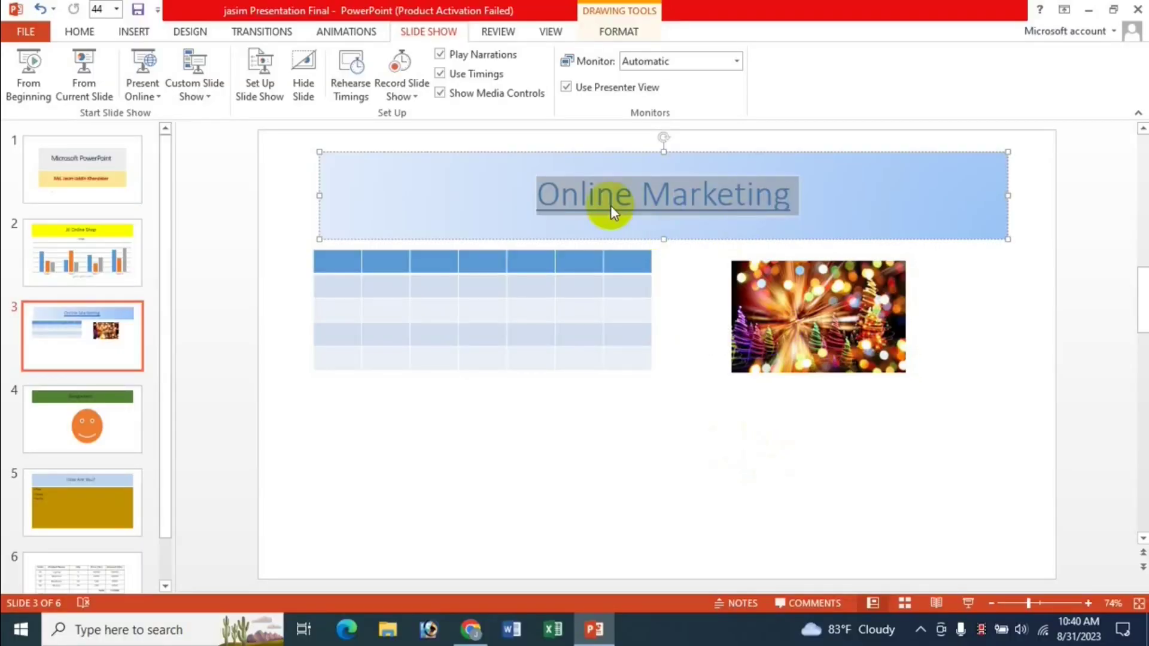
{"action": "left_click", "coordinate": [137, 33]}
{"action": "left_click", "coordinate": [466, 72]}
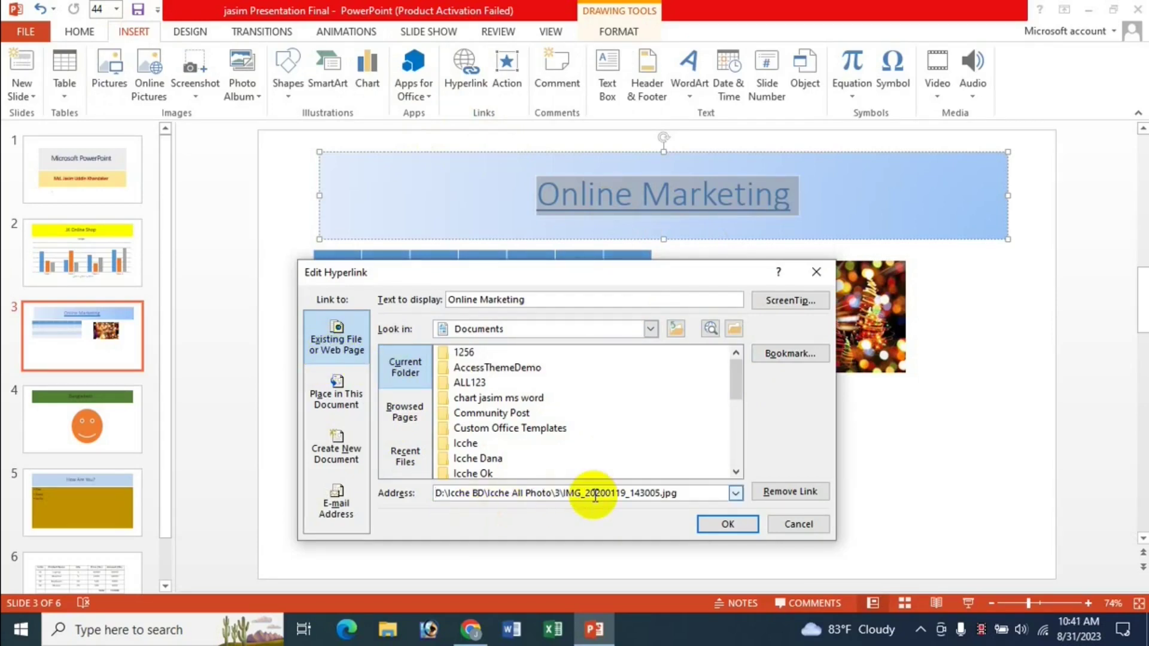
{"action": "left_click_drag", "start_coordinate": [705, 494], "coordinate": [435, 493]}
{"action": "key", "text": "Delete"}
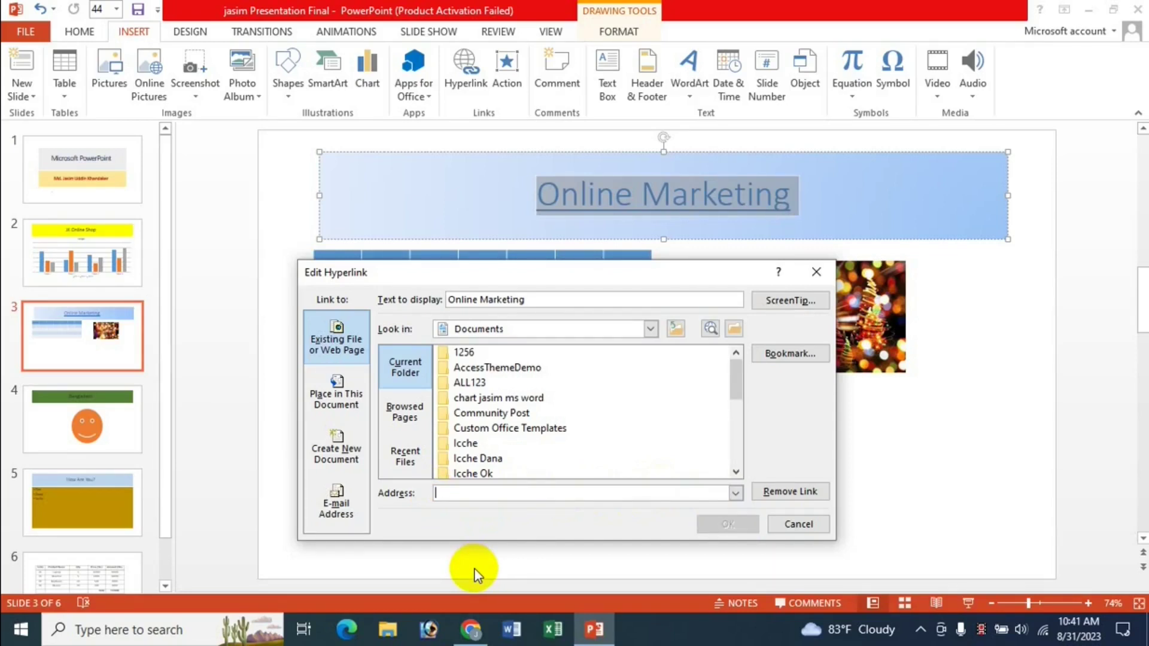
{"action": "type", "text": "w"}
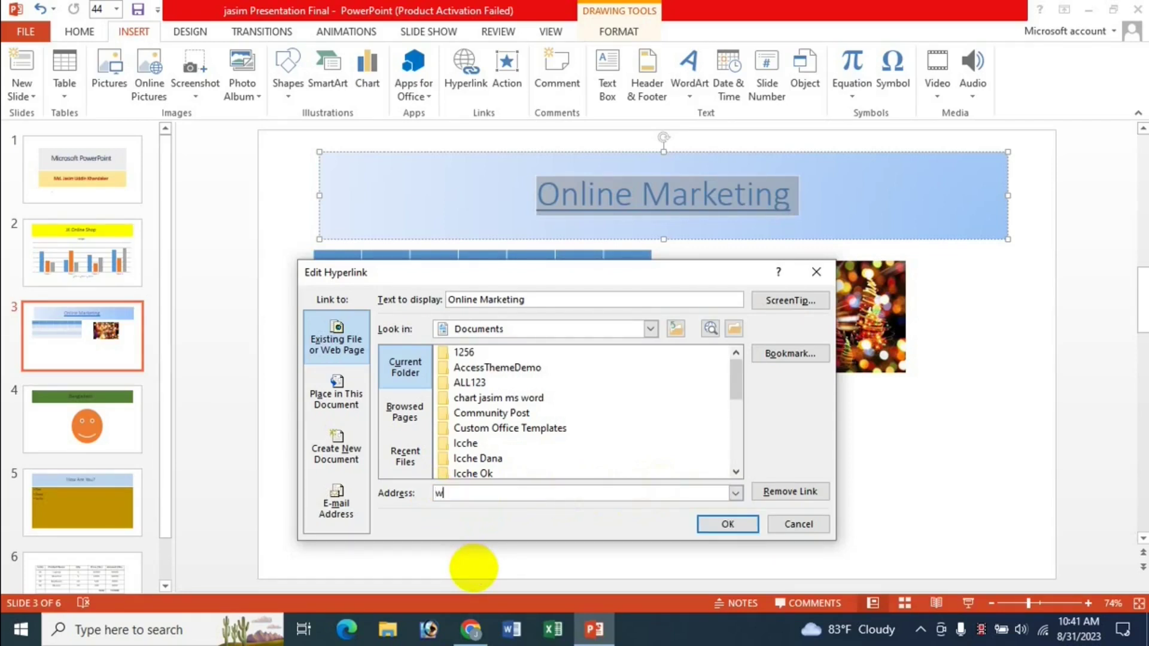
{"action": "type", "text": ".he"}
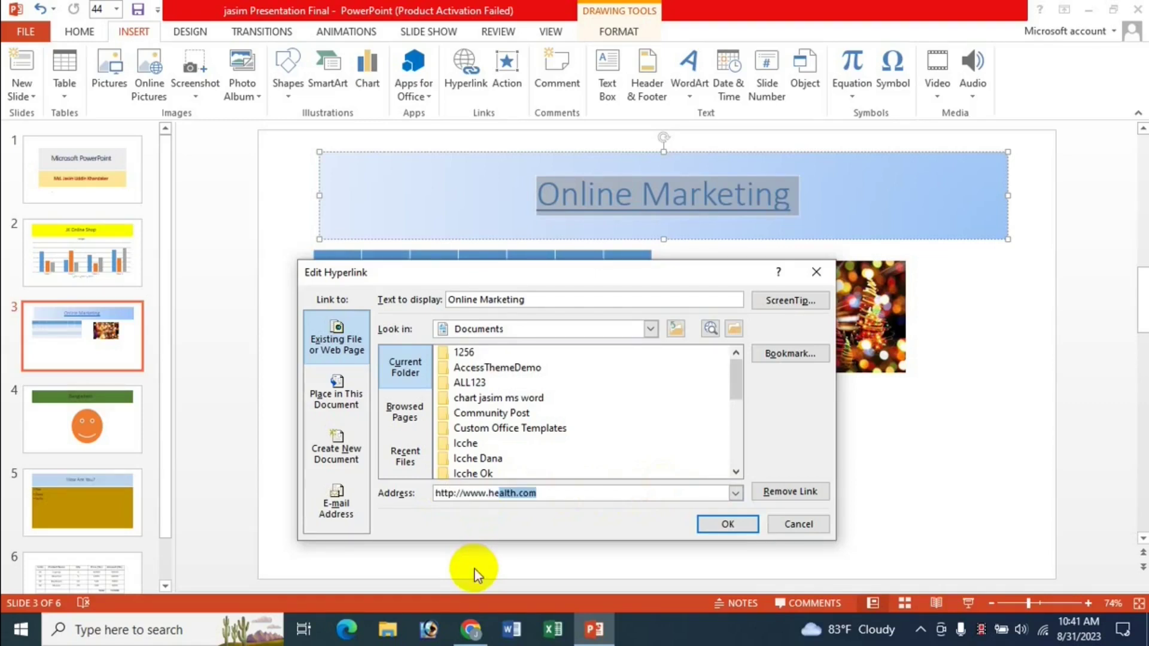
{"action": "key", "text": "End"}
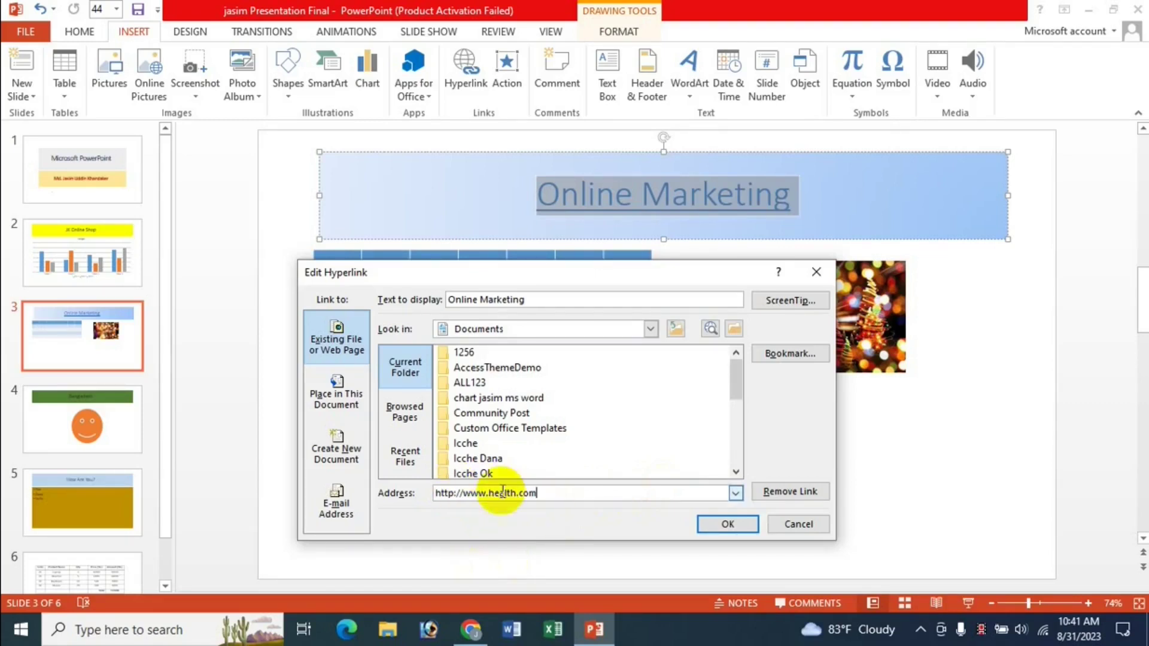
{"action": "left_click", "coordinate": [711, 524]}
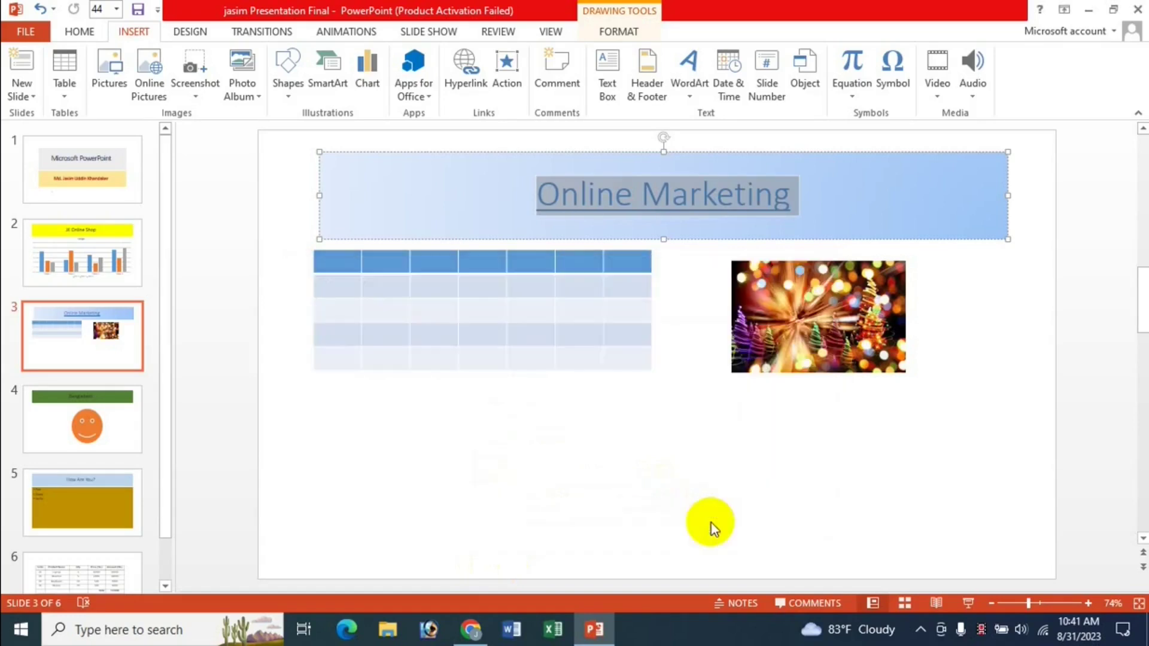
Step: Follow the title link to health.com in Chrome, close that tab, and switch back to PowerPoint
{"action": "left_click", "coordinate": [968, 600]}
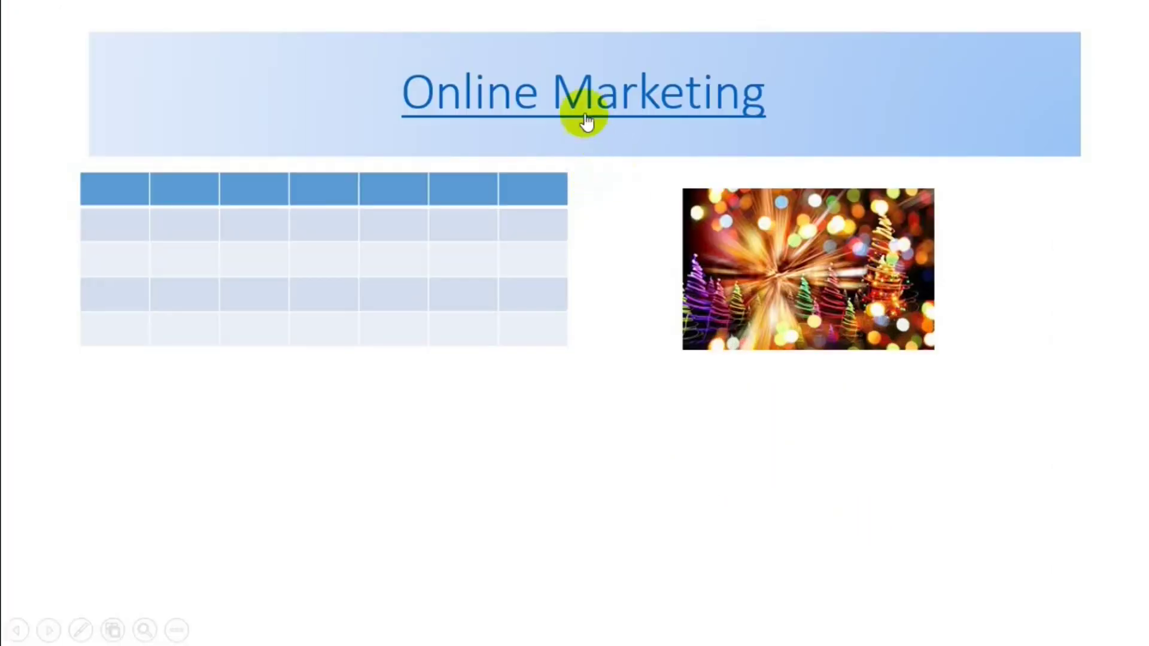
{"action": "left_click", "coordinate": [539, 100]}
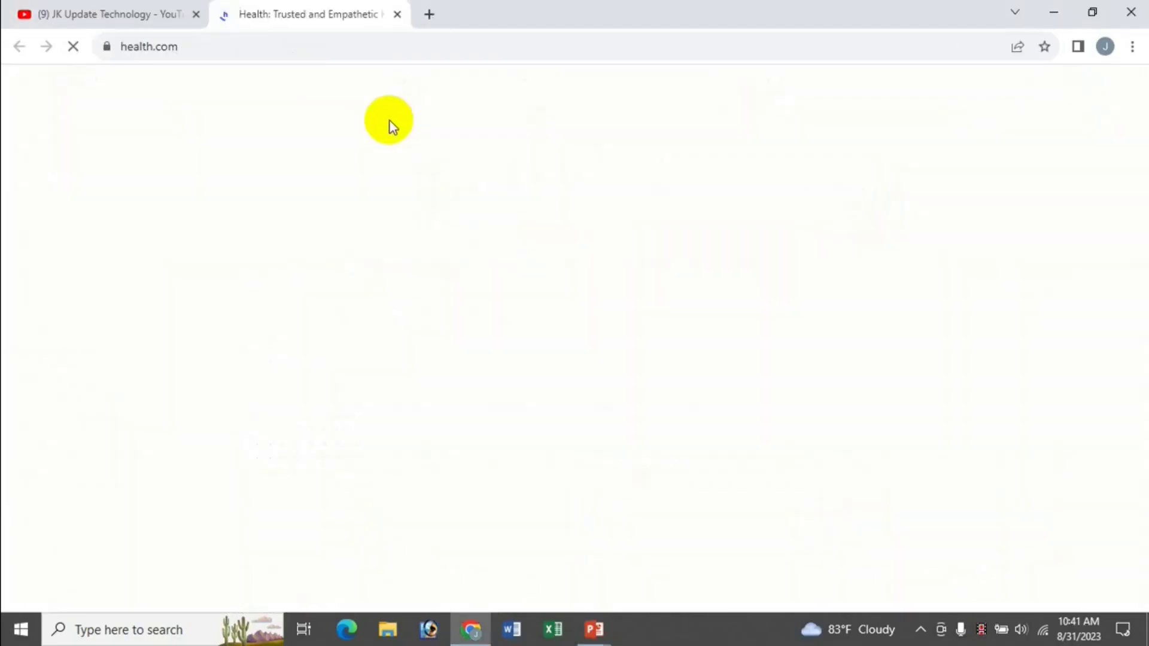
{"action": "left_click", "coordinate": [396, 14]}
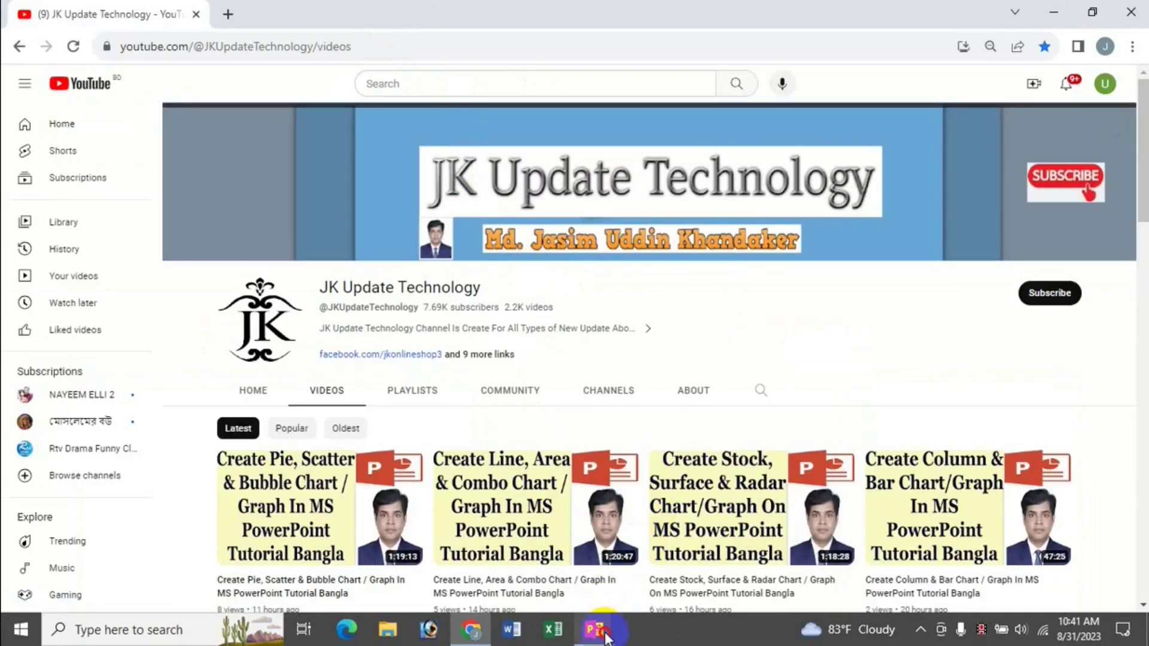
{"action": "mouse_move", "coordinate": [594, 630]}
{"action": "left_click", "coordinate": [526, 542]}
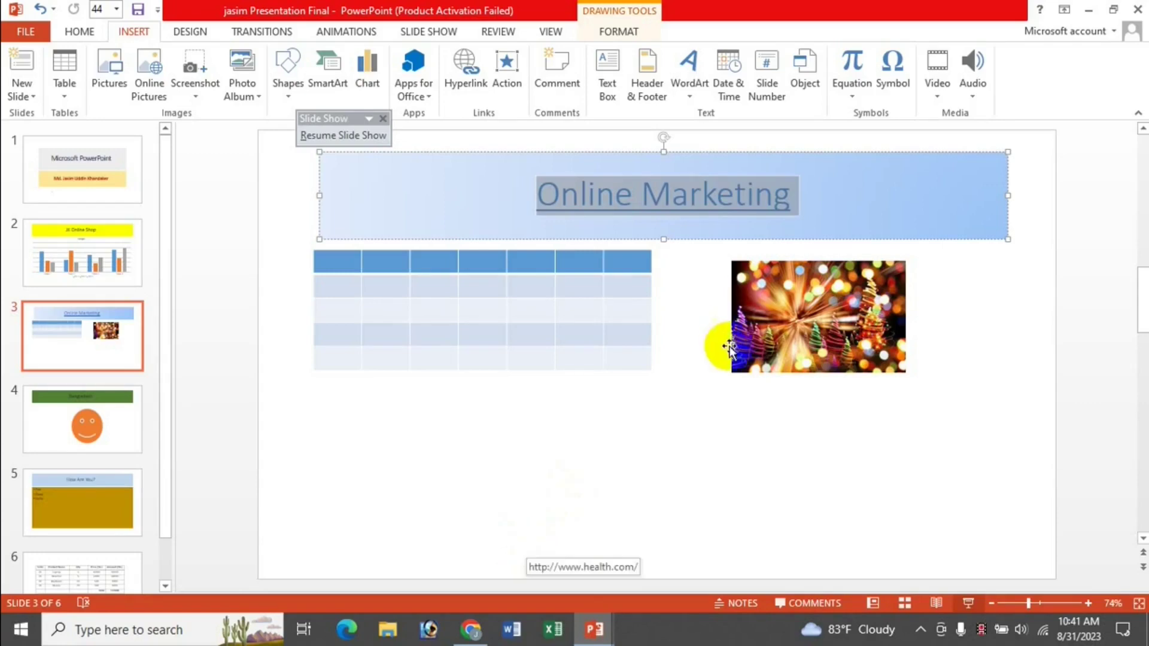
Step: Exit the slide show, reselect the 'Online Marketing' title text, and reopen its hyperlink settings
{"action": "left_click", "coordinate": [594, 628]}
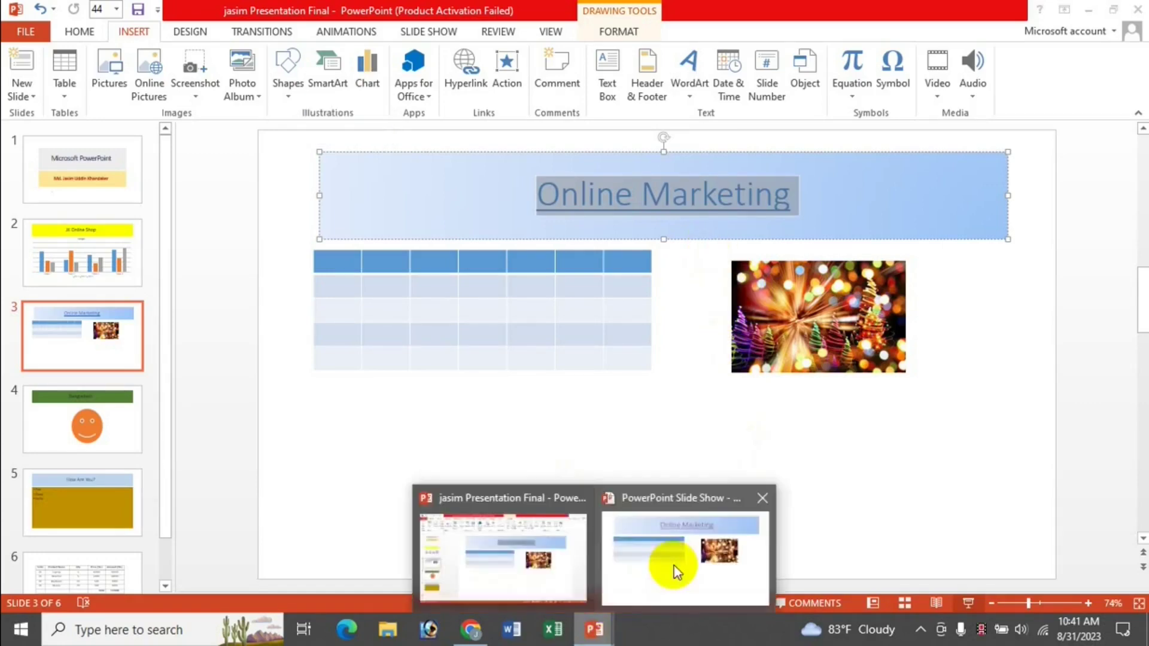
{"action": "left_click", "coordinate": [676, 572]}
{"action": "key", "text": "Escape"}
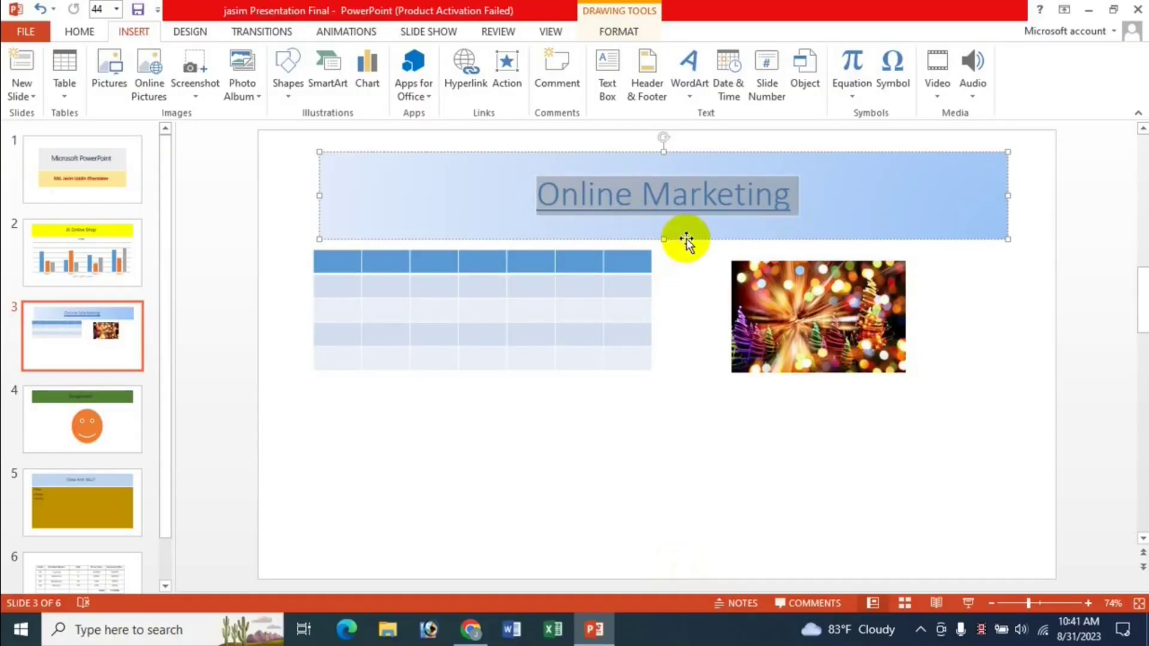
{"action": "key", "text": "Right"}
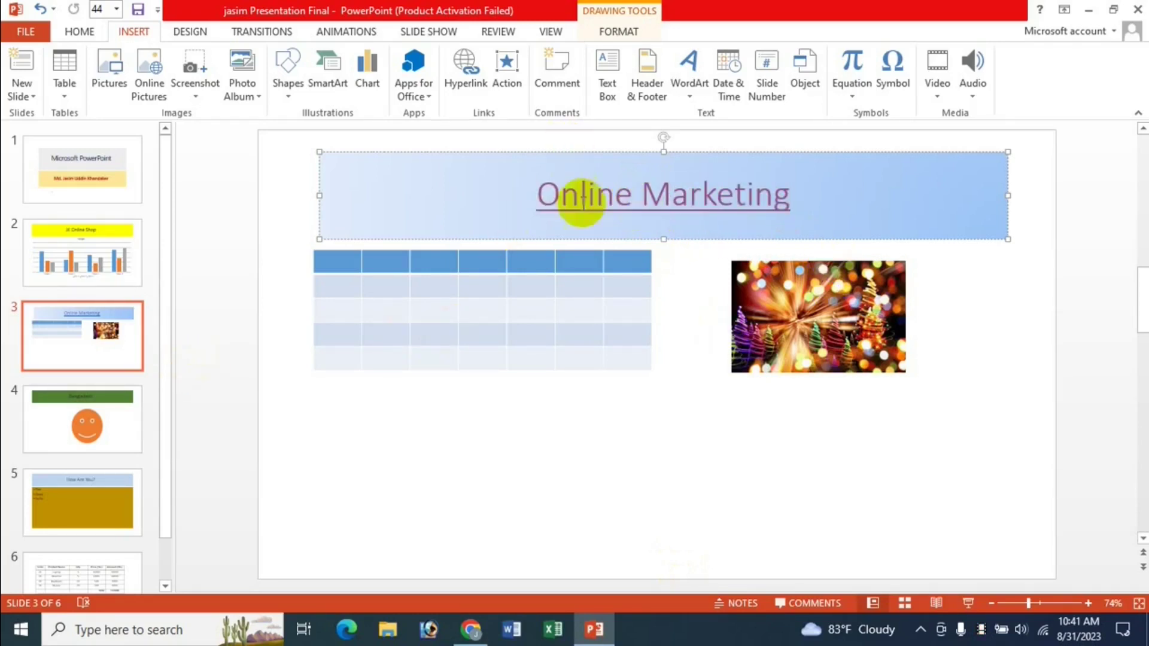
{"action": "left_click_drag", "start_coordinate": [527, 195], "coordinate": [708, 166]}
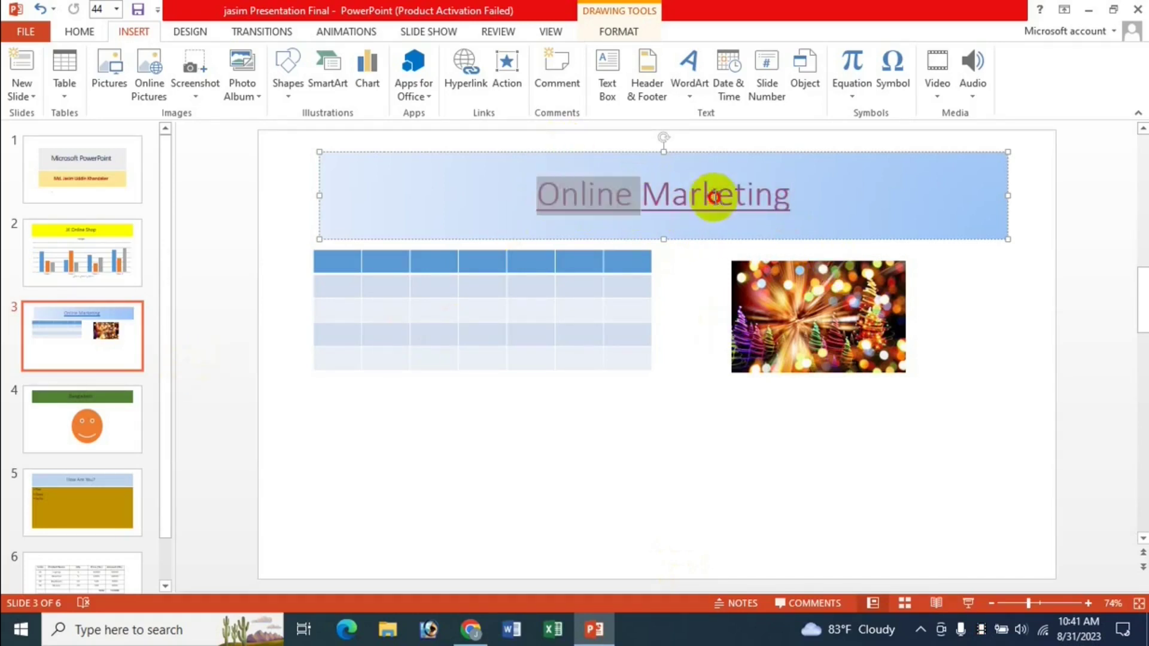
{"action": "left_click", "coordinate": [468, 70]}
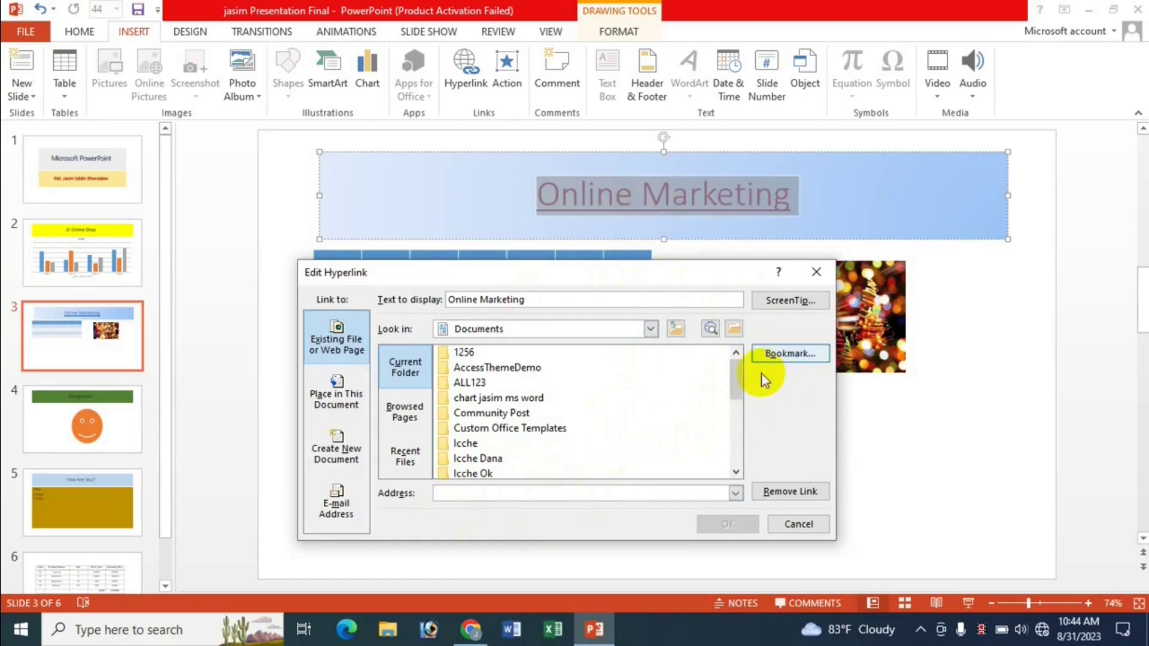
Step: Point the title's hyperlink at slide 4, 'Bangladesh', in this presentation
{"action": "left_click", "coordinate": [782, 356]}
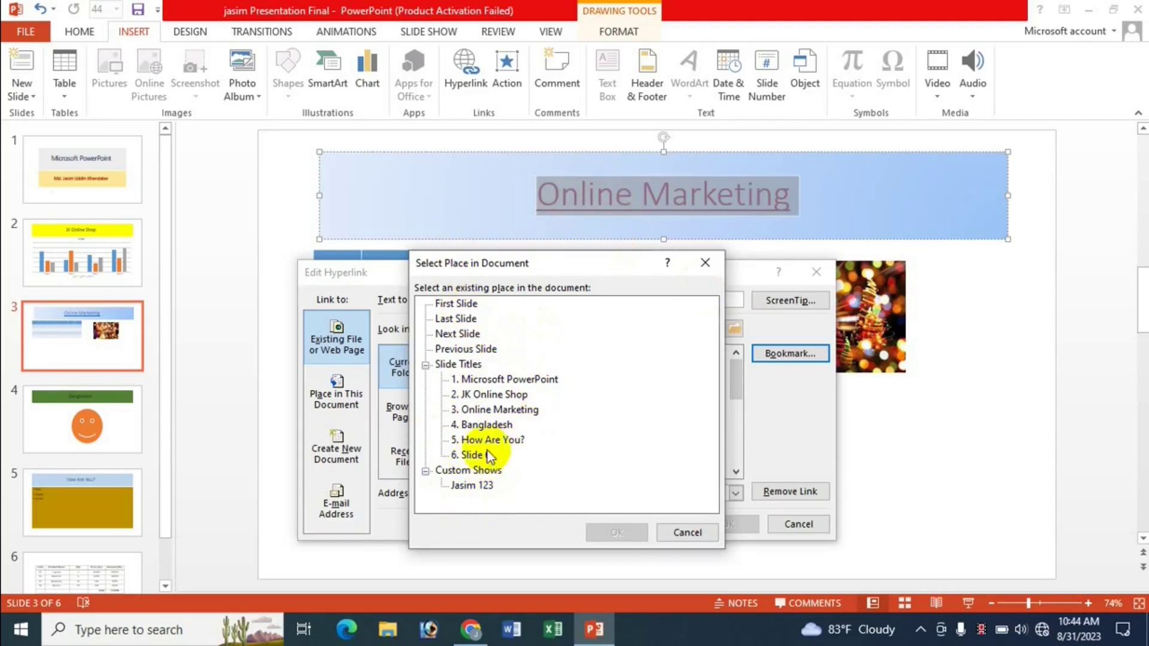
{"action": "left_click", "coordinate": [489, 425]}
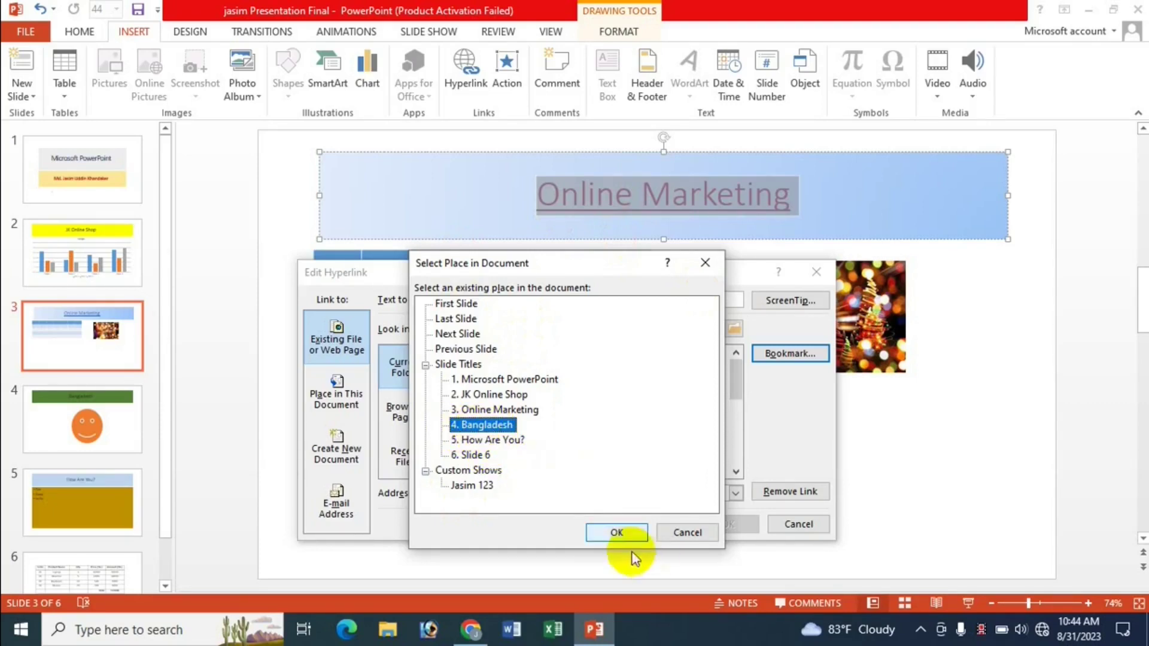
{"action": "left_click", "coordinate": [618, 533]}
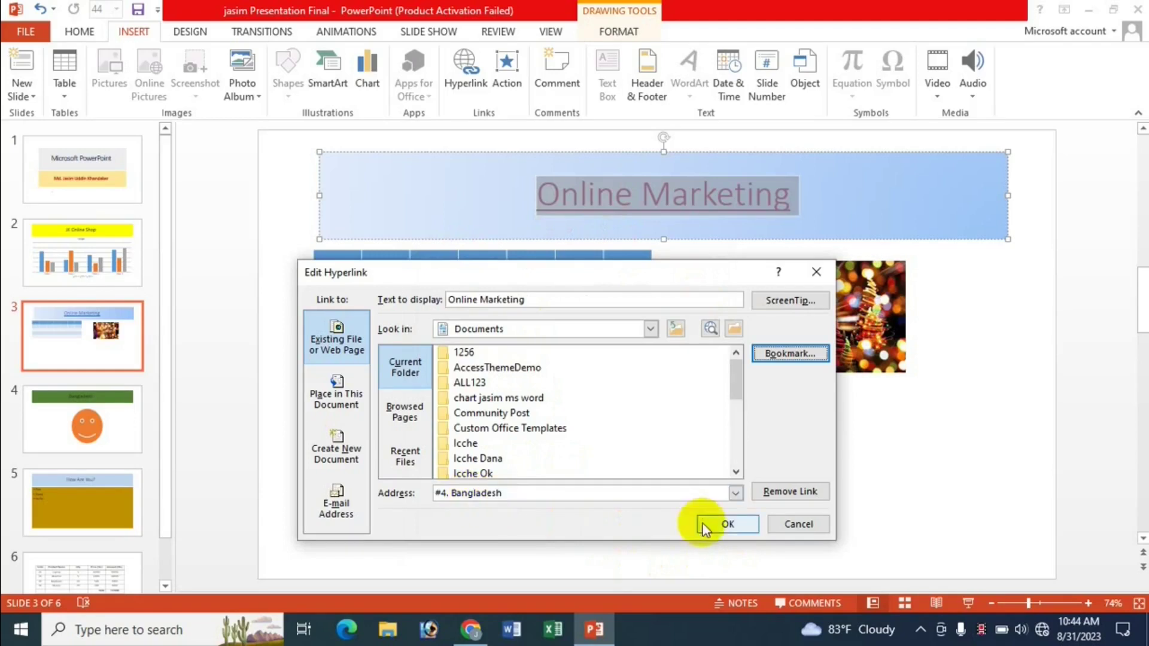
{"action": "left_click", "coordinate": [724, 524]}
Step: Present from slide 3, follow the title link to slide 4 'Bangladesh', then return to editing slide 3
{"action": "left_click", "coordinate": [968, 603]}
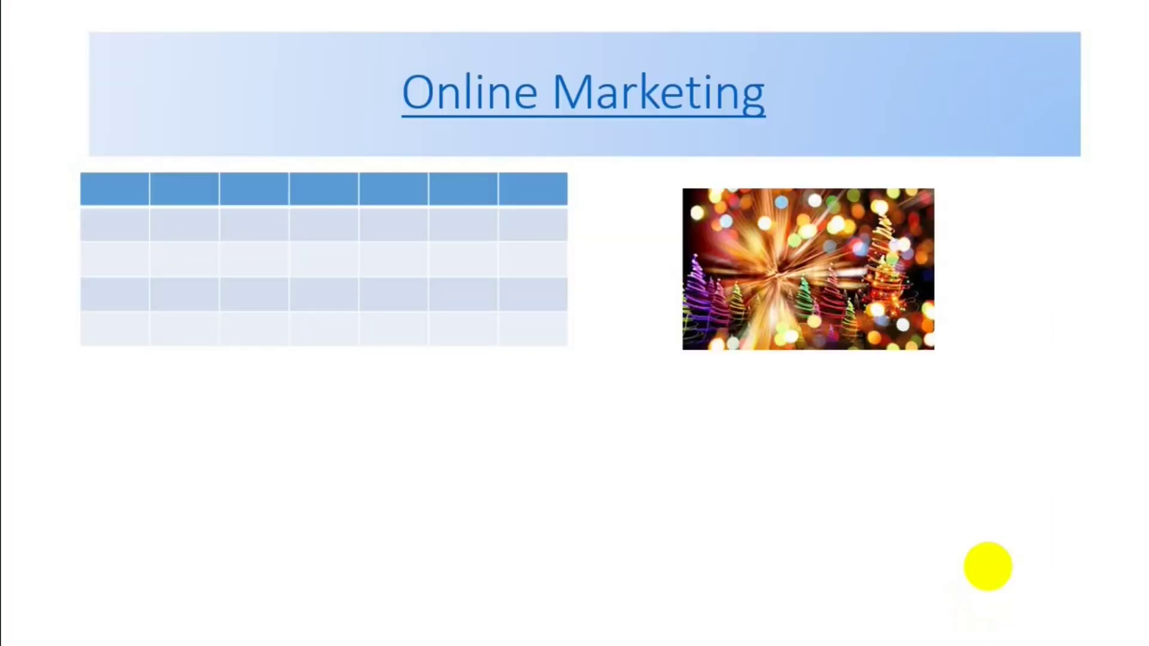
{"action": "left_click", "coordinate": [514, 101]}
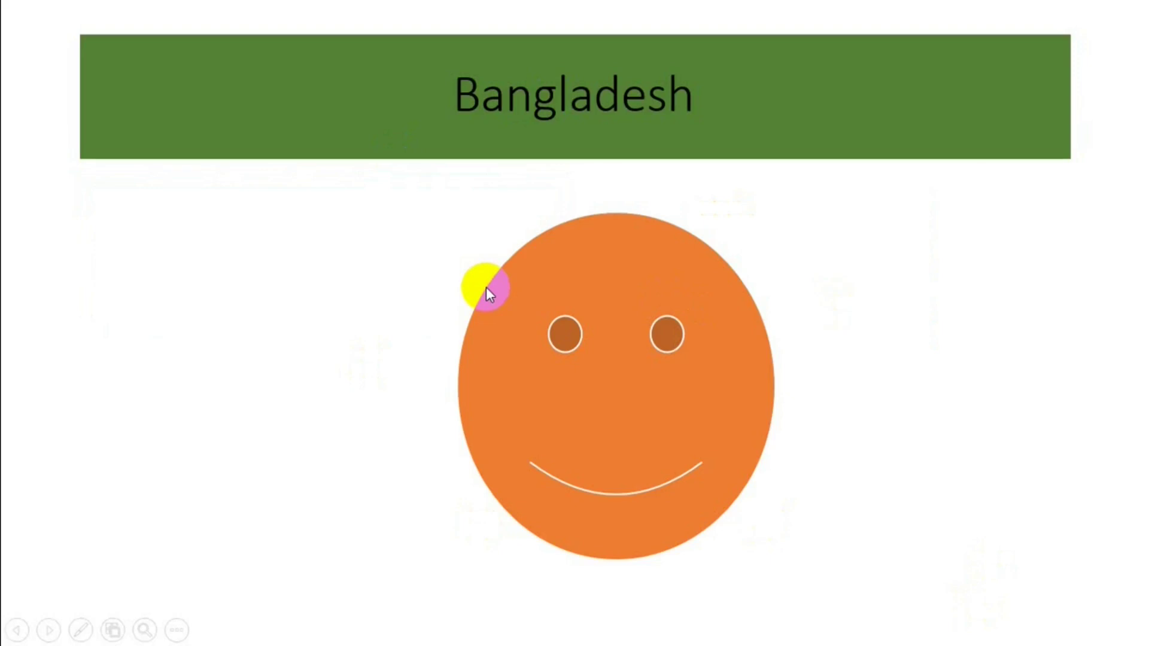
{"action": "key", "text": "Escape"}
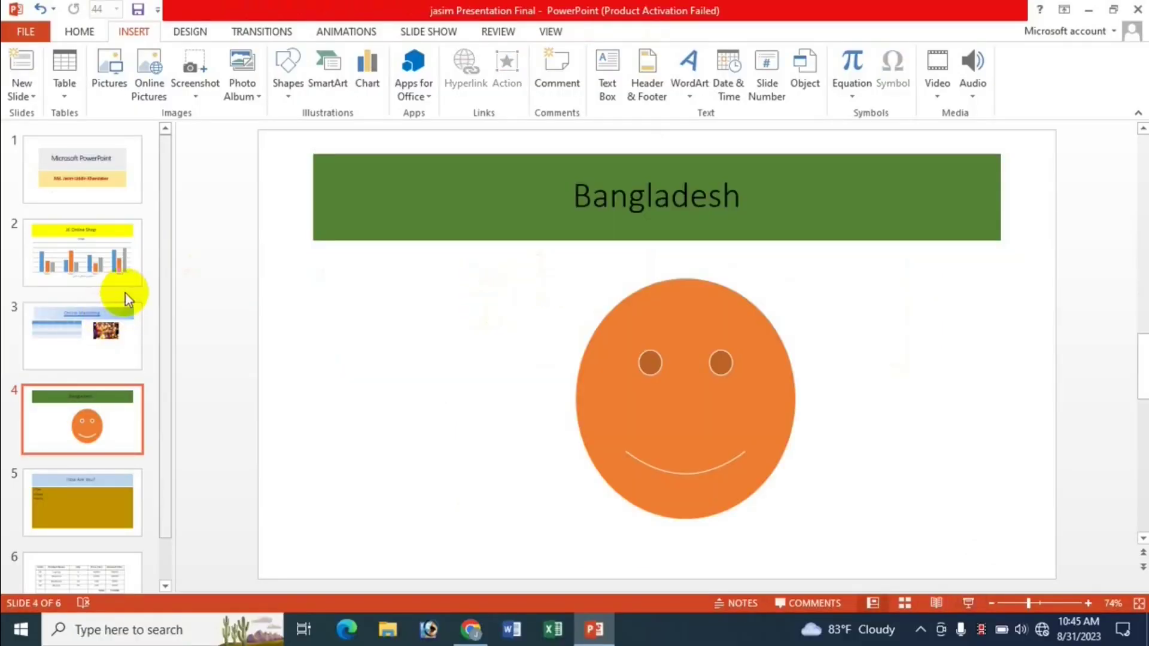
{"action": "left_click", "coordinate": [111, 323]}
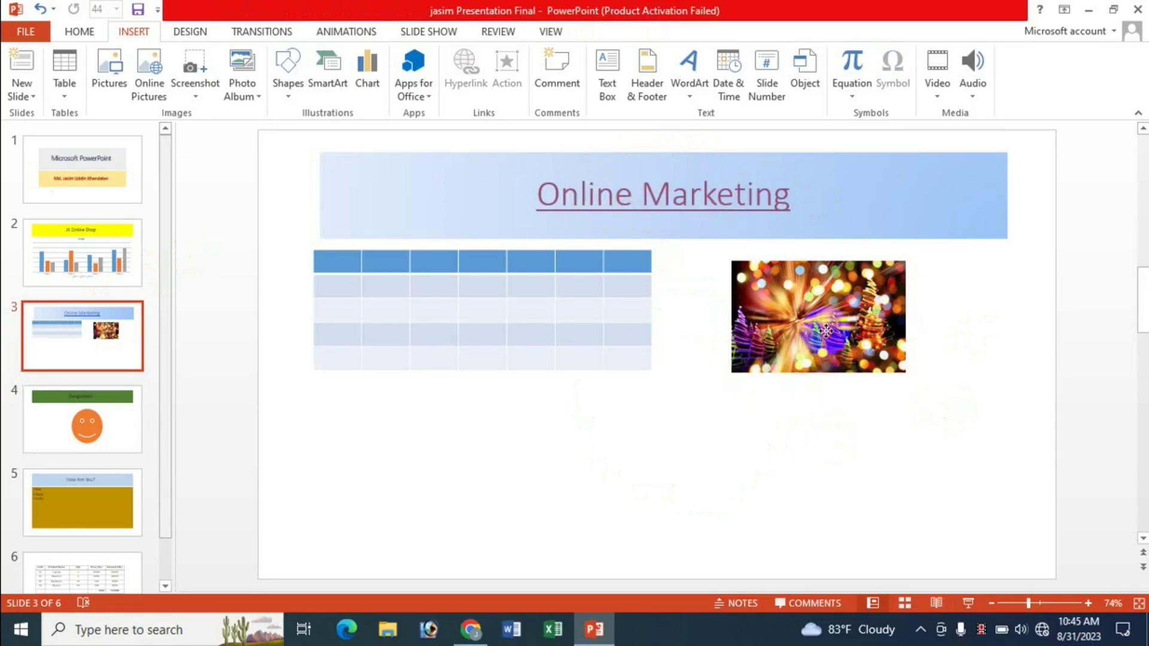
Step: Hyperlink the slide 3 picture to Next Slide
{"action": "left_click", "coordinate": [822, 350]}
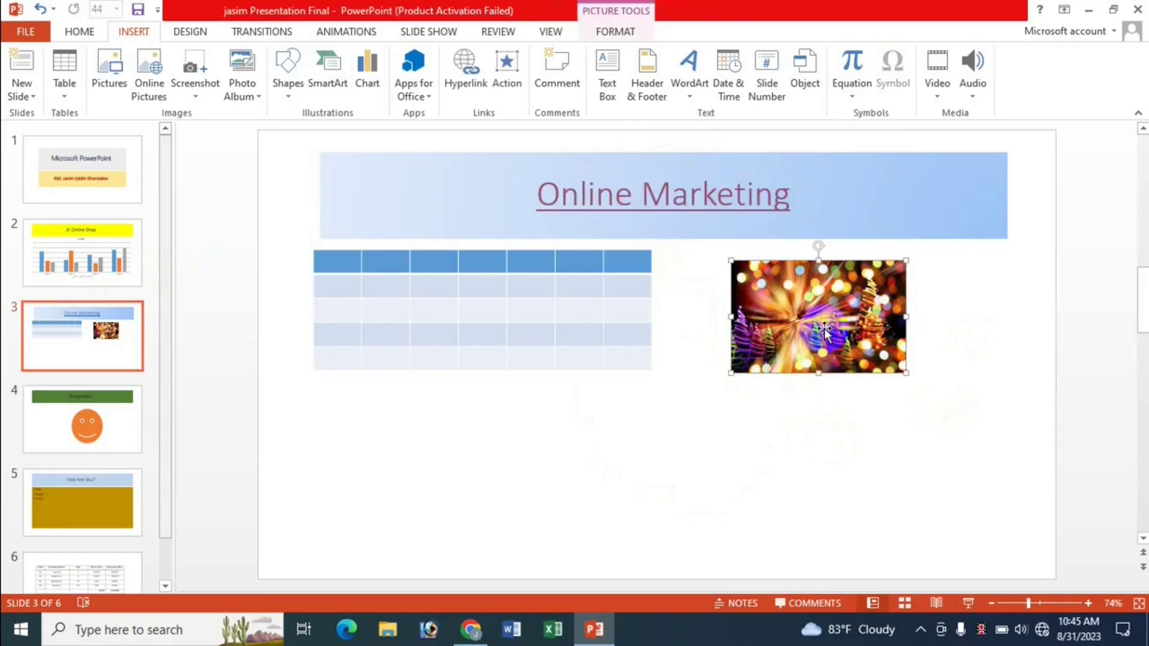
{"action": "left_click", "coordinate": [472, 81]}
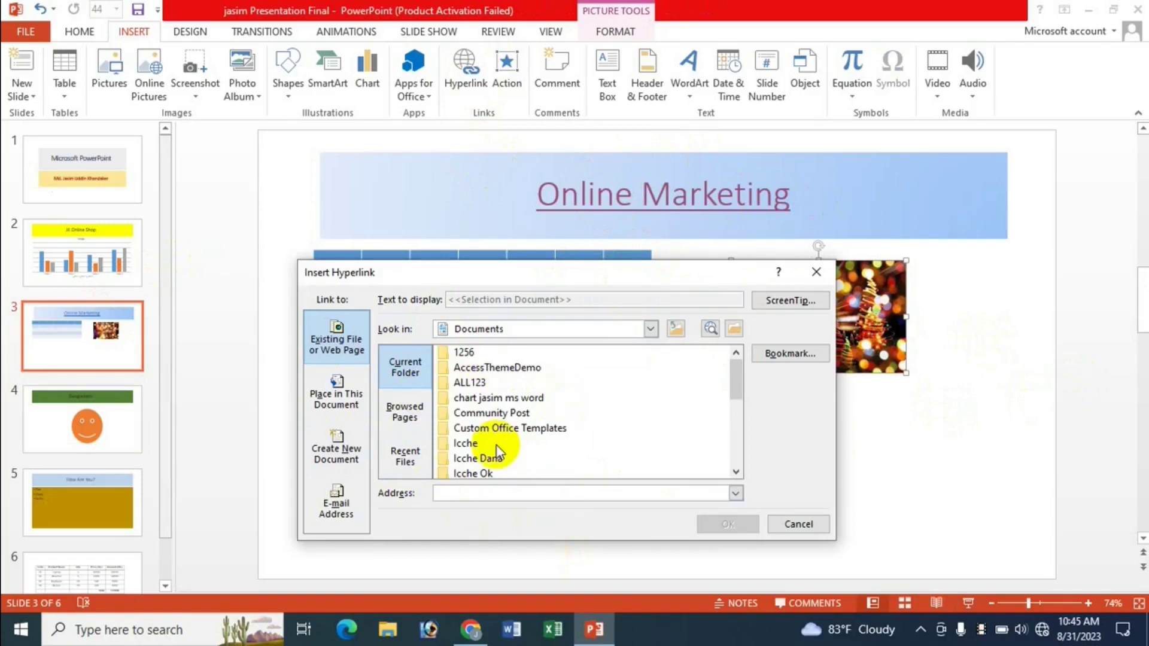
{"action": "left_click", "coordinate": [778, 354]}
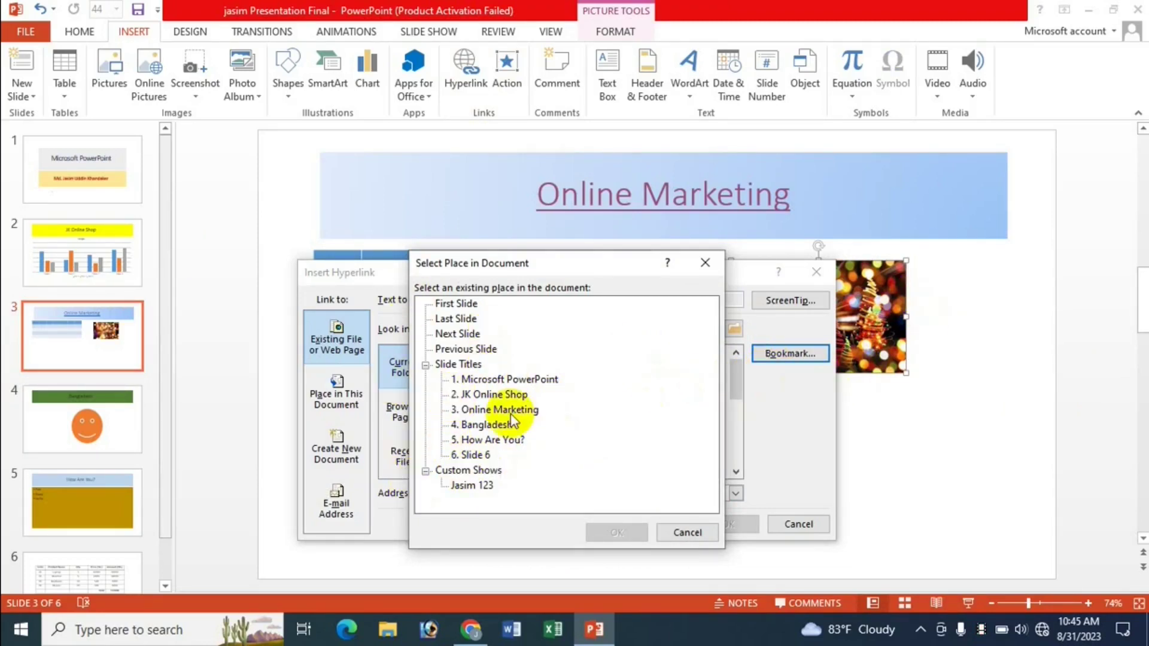
{"action": "left_click", "coordinate": [459, 336]}
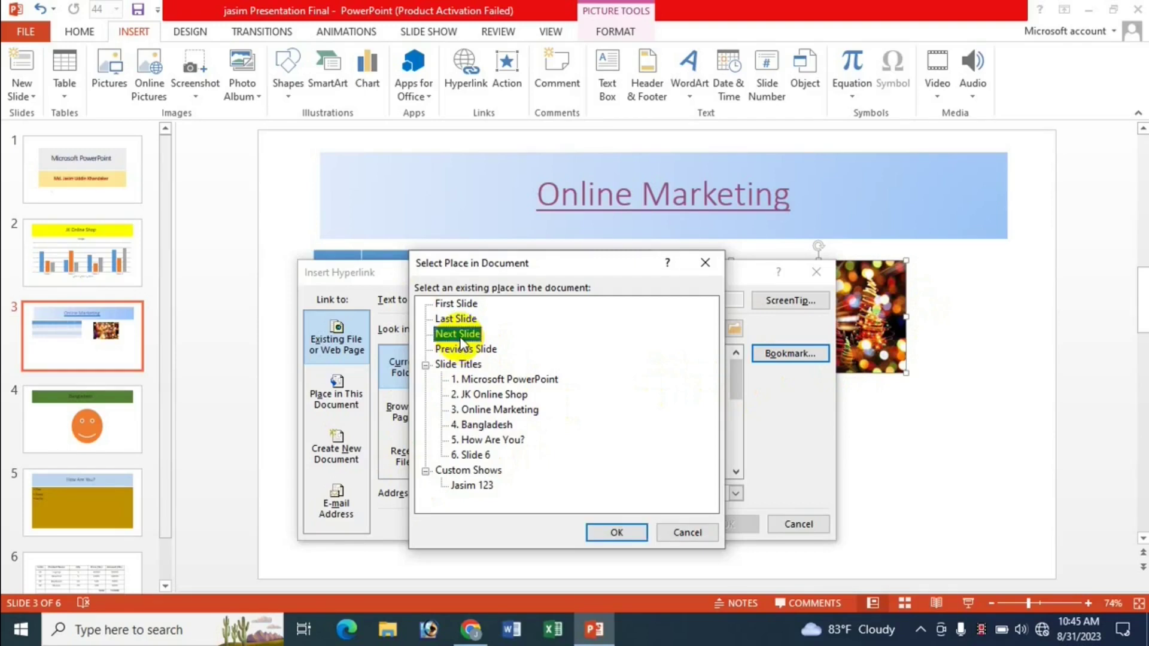
{"action": "left_click", "coordinate": [630, 538]}
{"action": "left_click", "coordinate": [736, 527]}
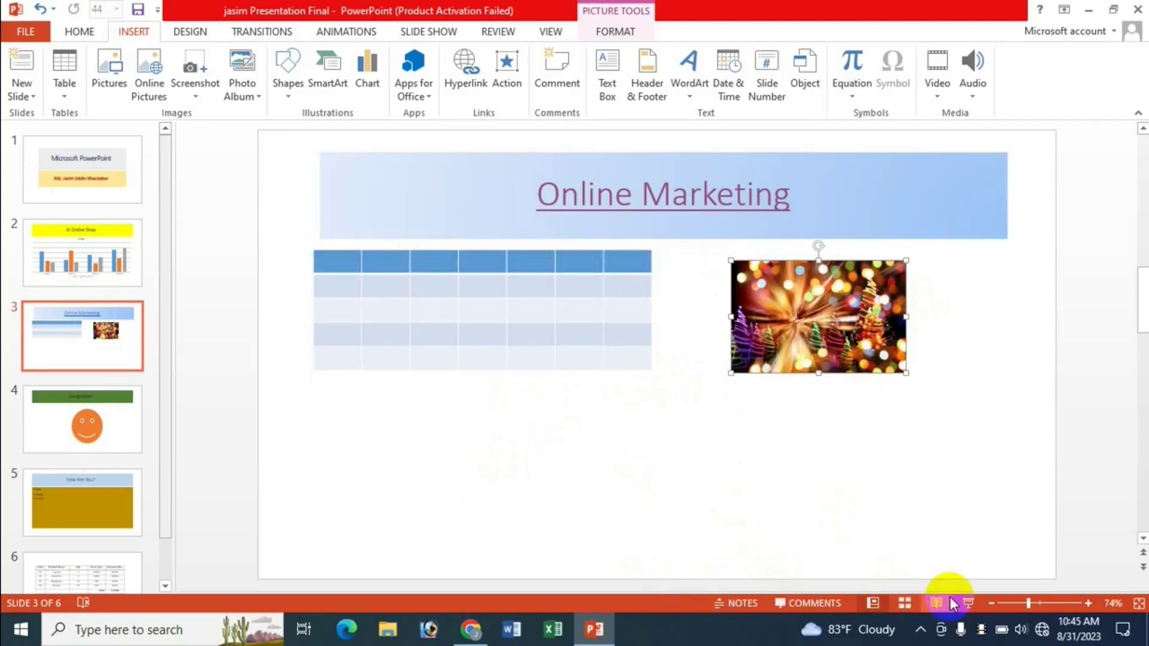
Step: Present from slide 3 and click the picture to confirm it jumps to the Bangladesh slide
{"action": "left_click", "coordinate": [968, 603]}
{"action": "left_click", "coordinate": [837, 282]}
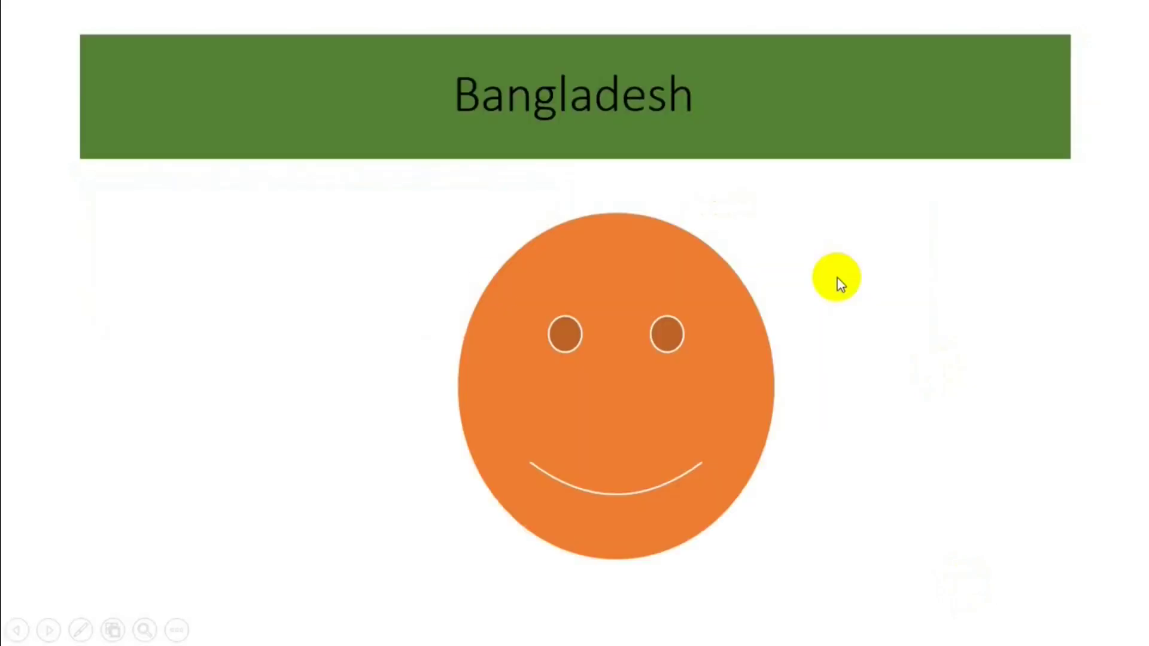
{"action": "key", "text": "Escape"}
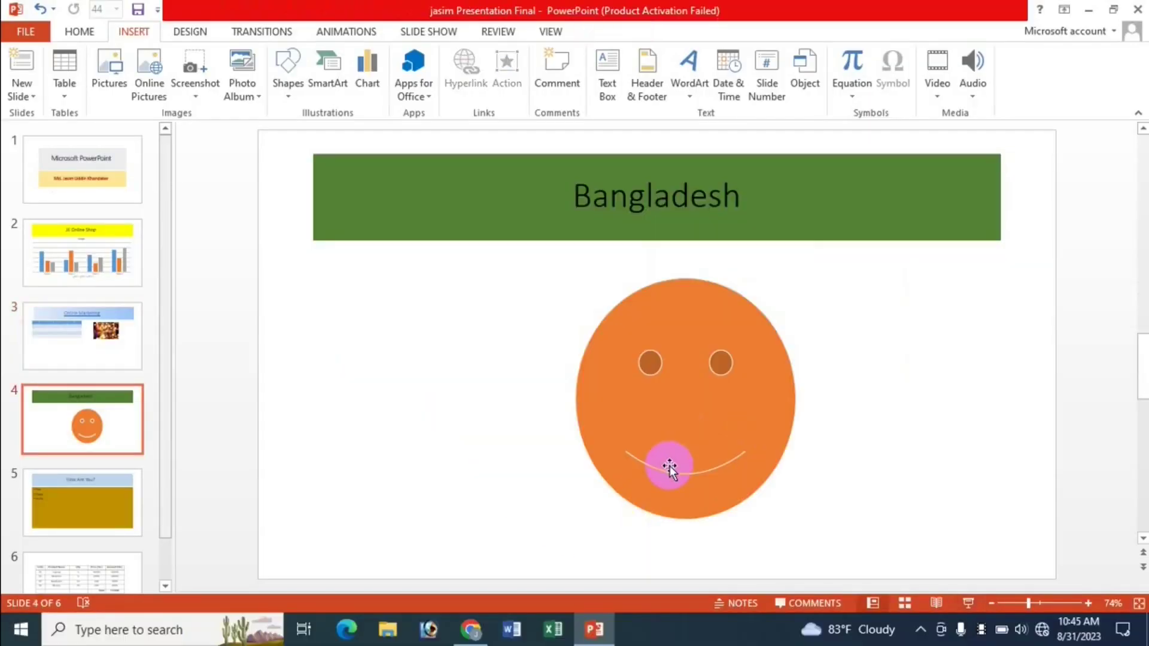
Step: Change the slide 3 picture's hyperlink target to the custom show
{"action": "left_click", "coordinate": [108, 326]}
{"action": "left_click", "coordinate": [802, 316]}
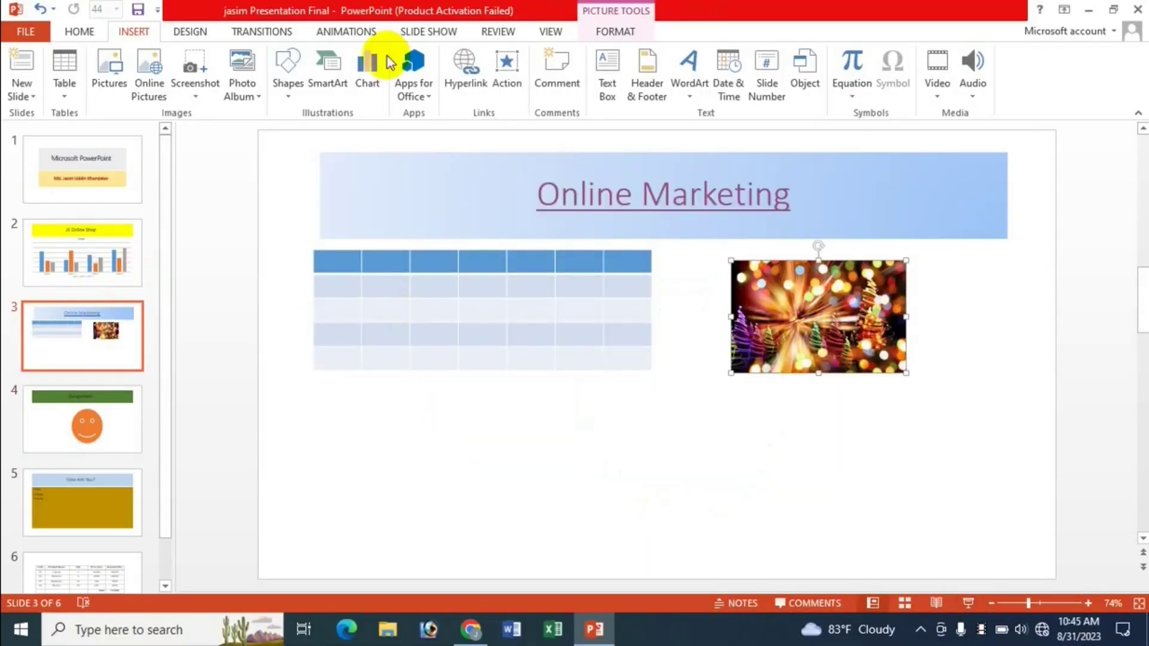
{"action": "left_click", "coordinate": [469, 74]}
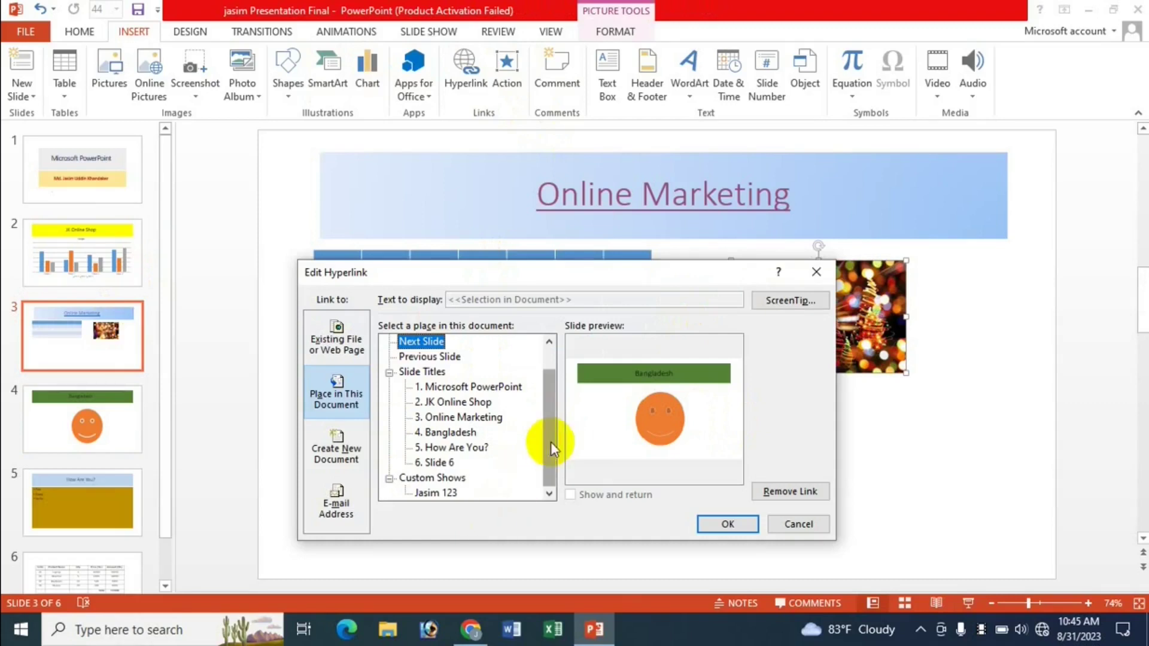
{"action": "left_click", "coordinate": [446, 492]}
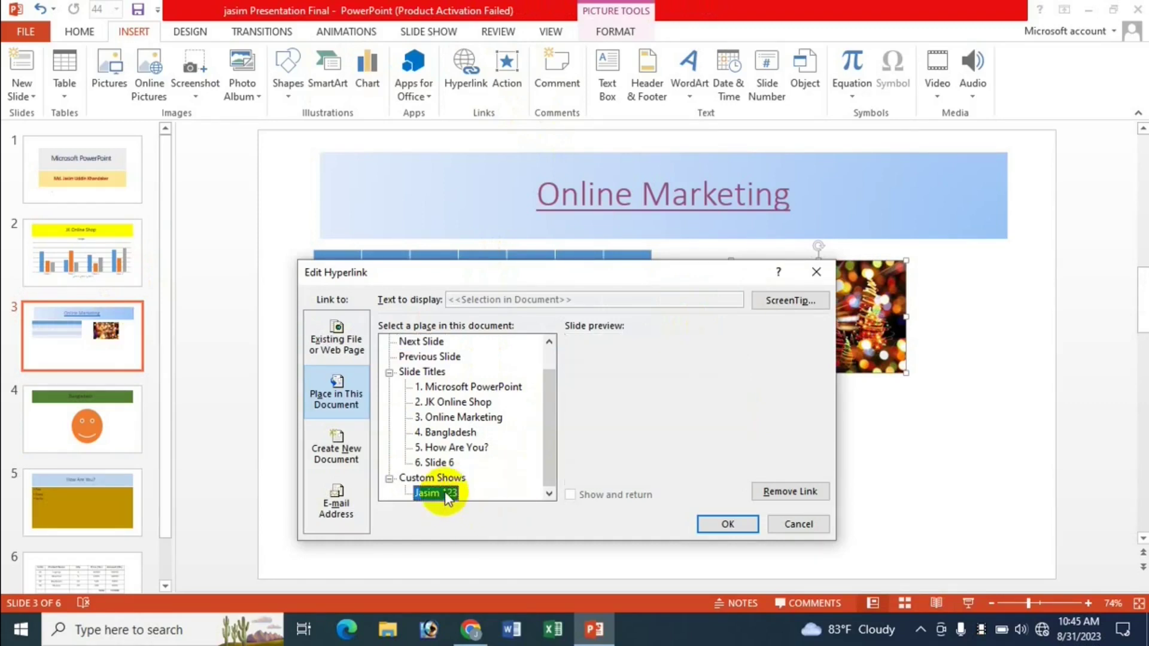
{"action": "left_click", "coordinate": [721, 525]}
Step: Present from slide 3 and click the picture to confirm it opens the 'Microsoft PowerPoint' title slide
{"action": "left_click", "coordinate": [967, 602]}
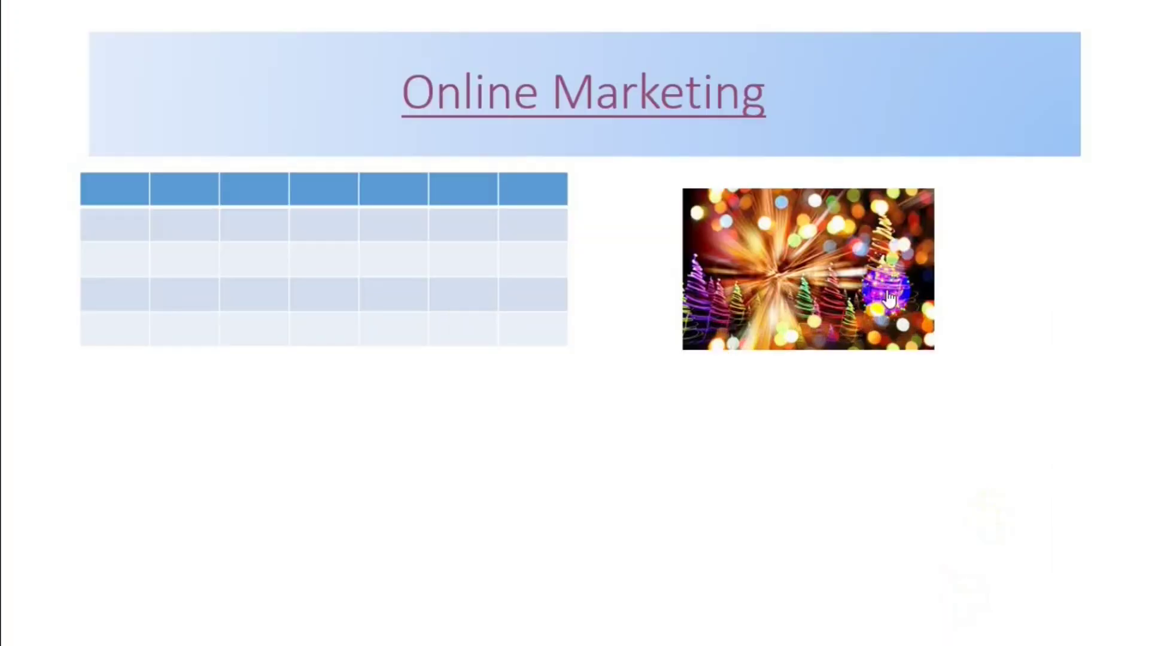
{"action": "left_click", "coordinate": [807, 266]}
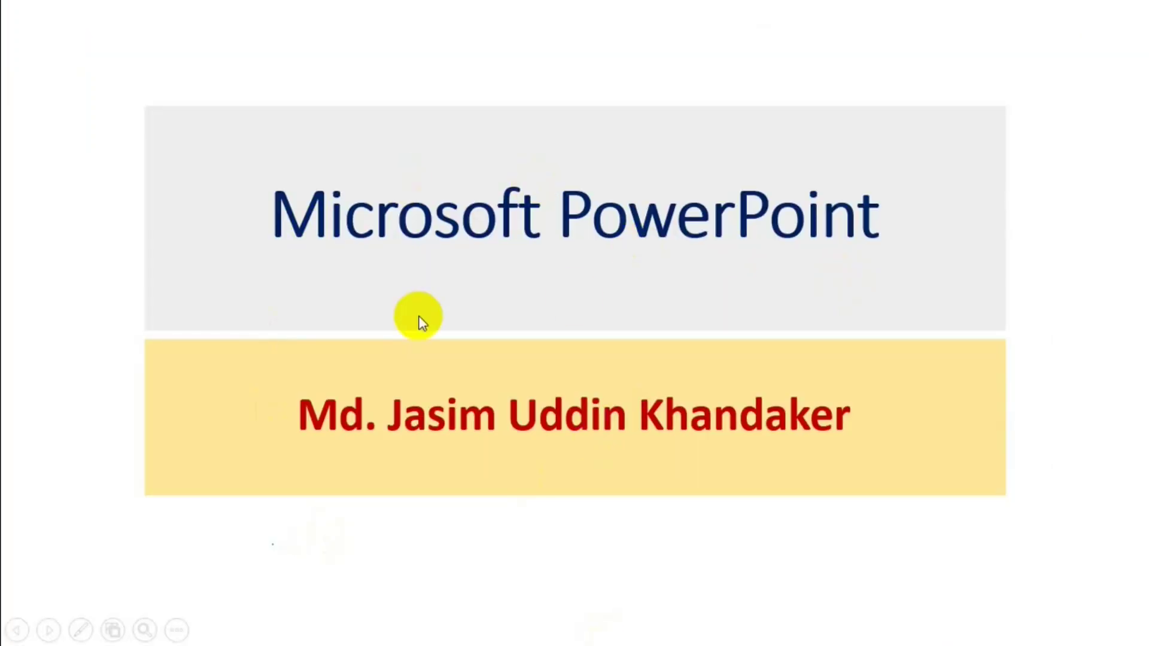
{"action": "key", "text": "Escape"}
Step: Open the Online Marketing picture's hyperlink settings and switch to Existing File or Web Page
{"action": "left_click", "coordinate": [115, 343]}
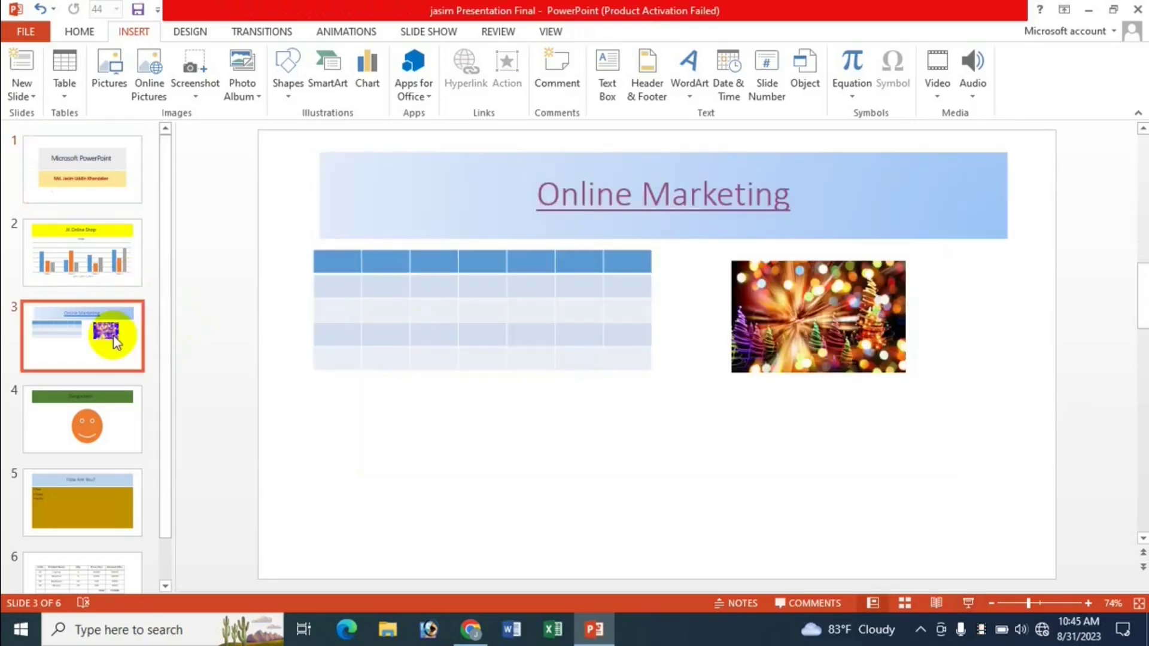
{"action": "left_click", "coordinate": [816, 332]}
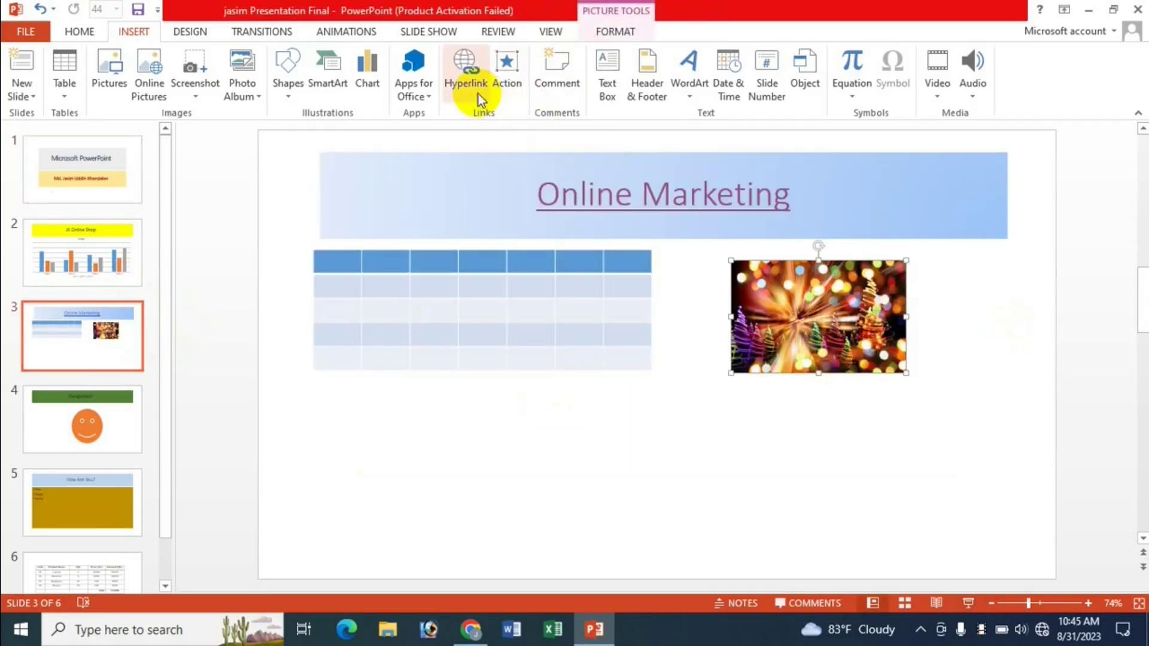
{"action": "left_click", "coordinate": [466, 75]}
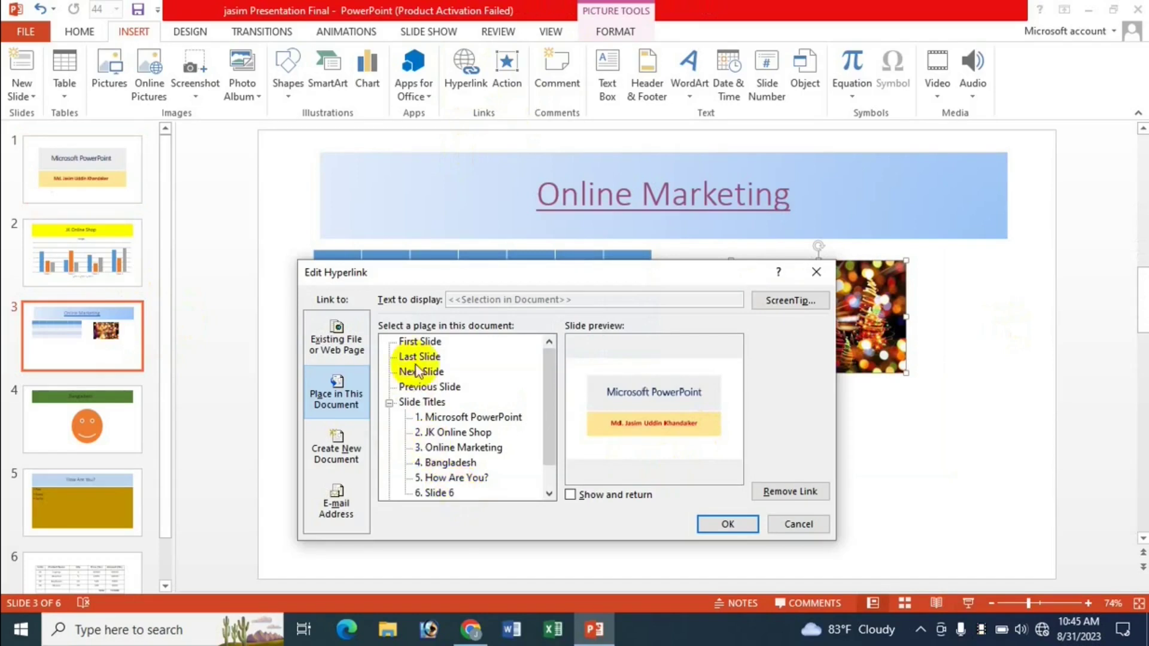
{"action": "left_click", "coordinate": [339, 347]}
{"action": "left_click", "coordinate": [784, 353]}
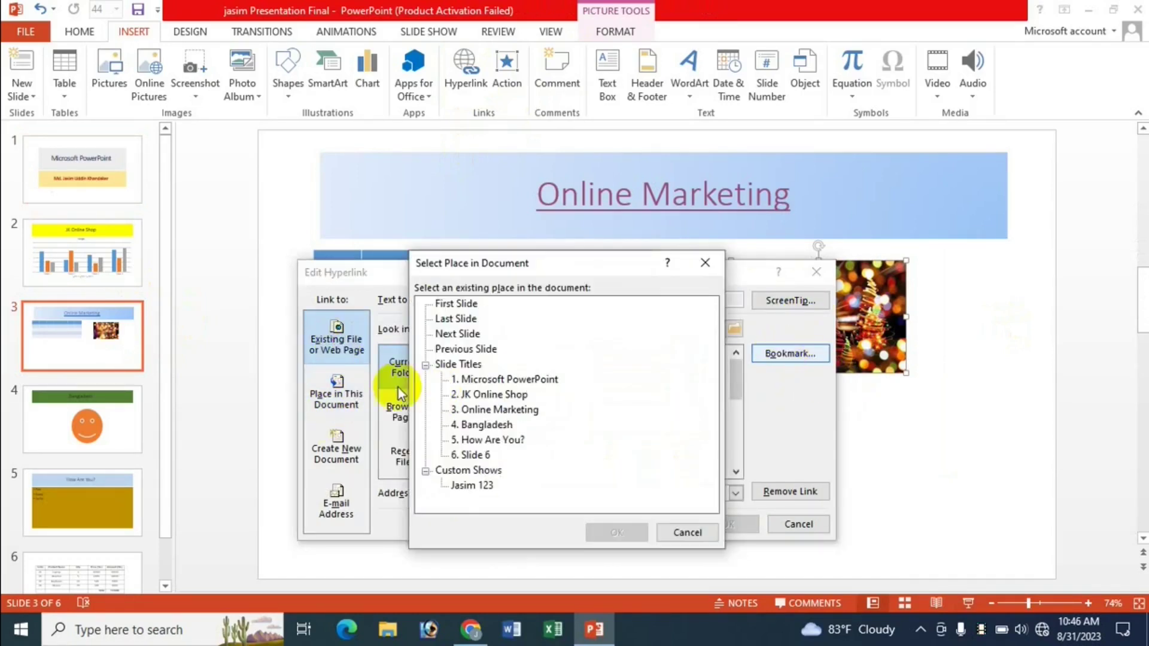
{"action": "left_click", "coordinate": [687, 532]}
{"action": "left_click", "coordinate": [346, 405]}
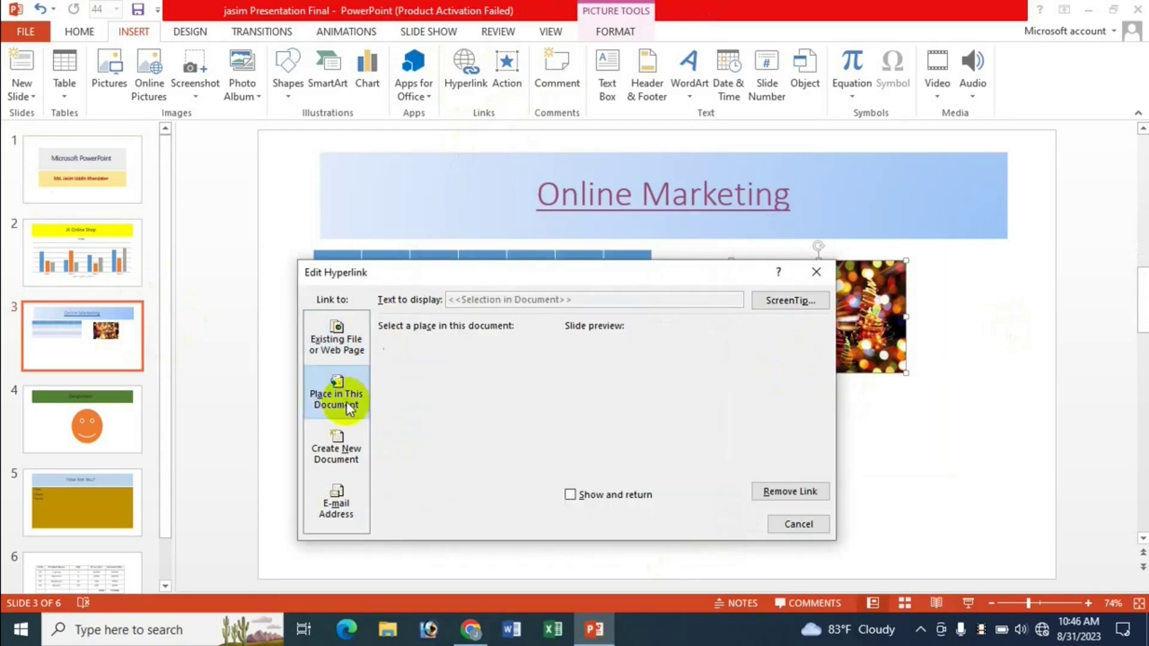
{"action": "left_click", "coordinate": [336, 346]}
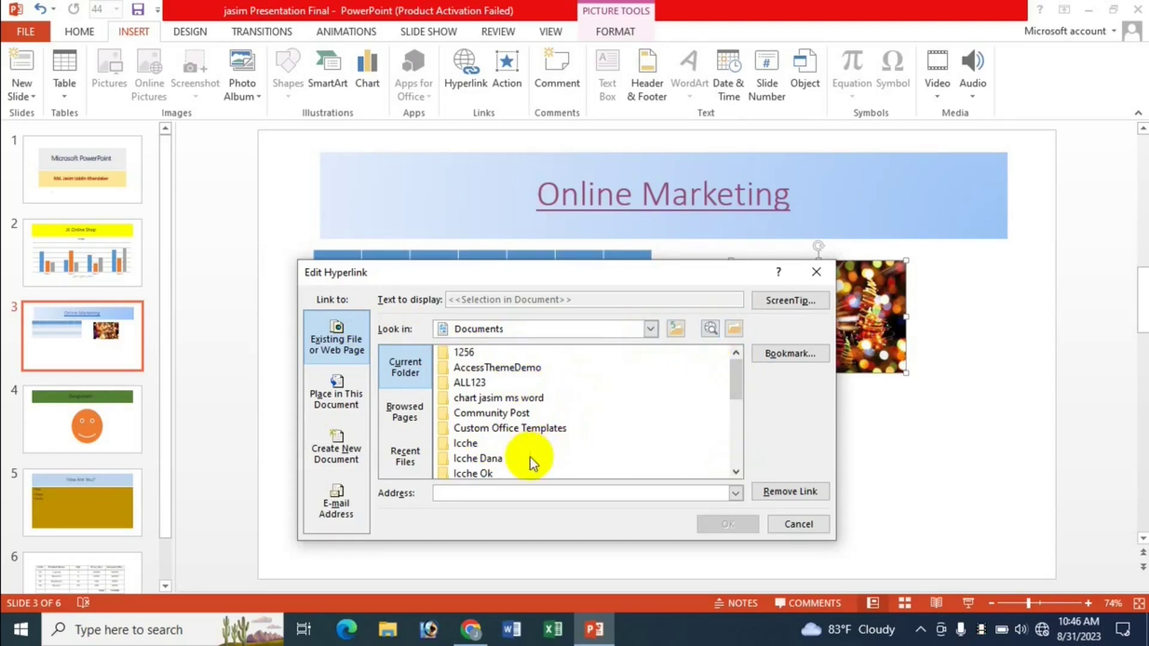
Step: Link the picture to jasim 899.pptx from the Documents folder
{"action": "left_click", "coordinate": [734, 329]}
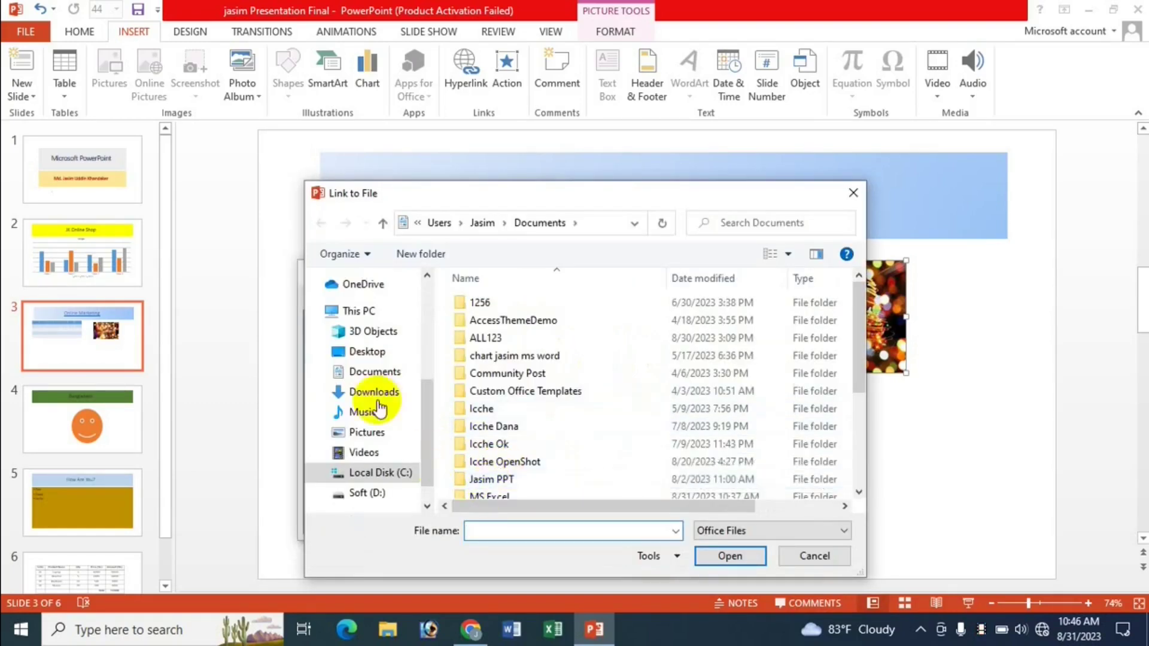
{"action": "left_click", "coordinate": [373, 370]}
{"action": "left_click", "coordinate": [862, 440]}
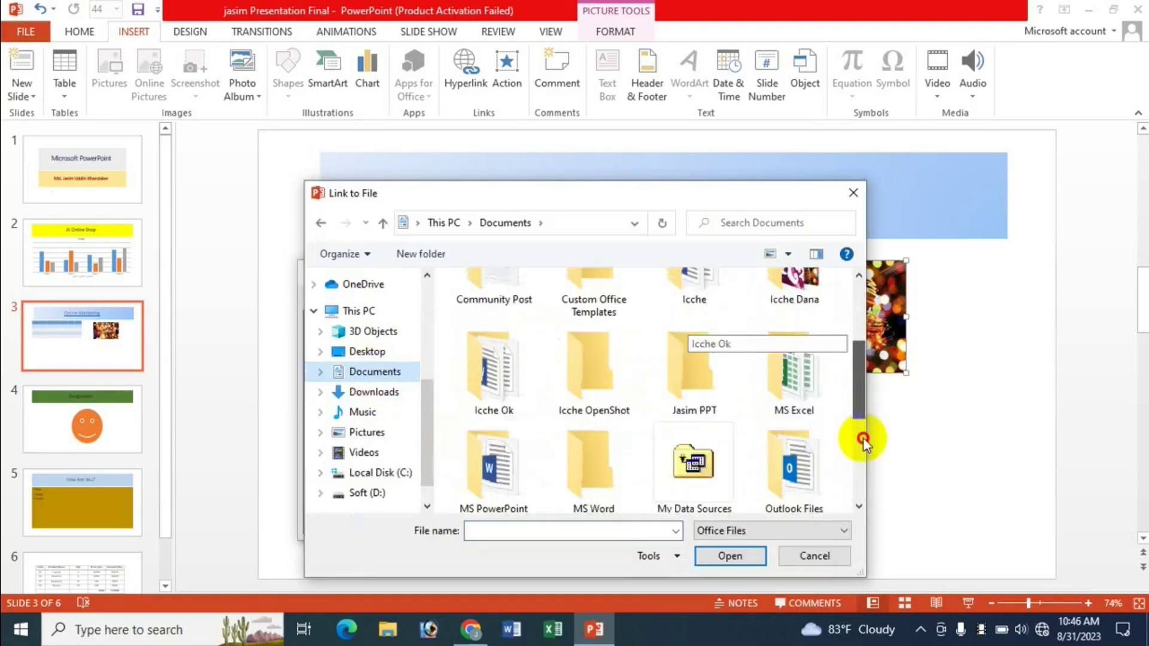
{"action": "left_click", "coordinate": [862, 440]}
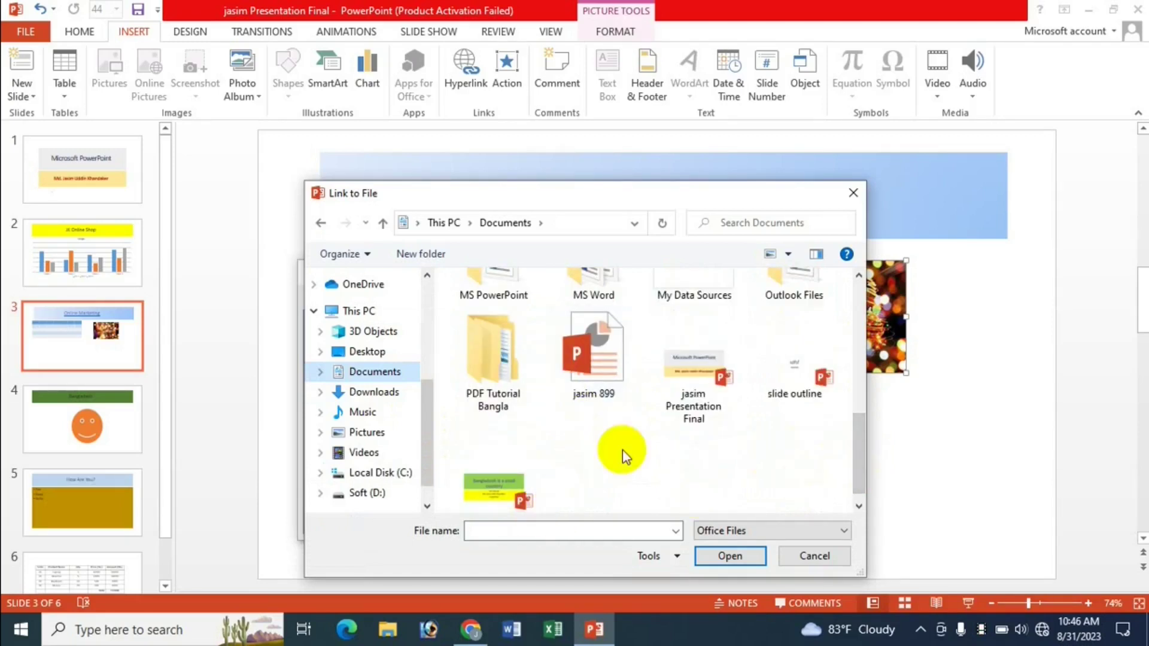
{"action": "left_click", "coordinate": [605, 385]}
{"action": "left_click", "coordinate": [731, 555]}
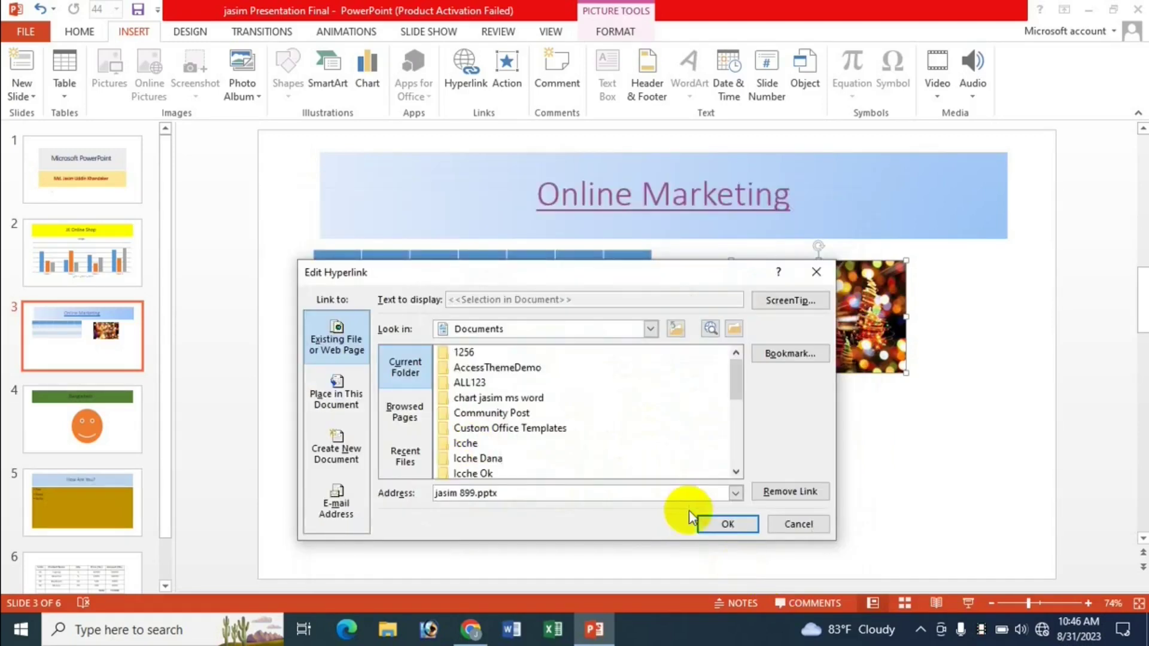
{"action": "left_click", "coordinate": [726, 524]}
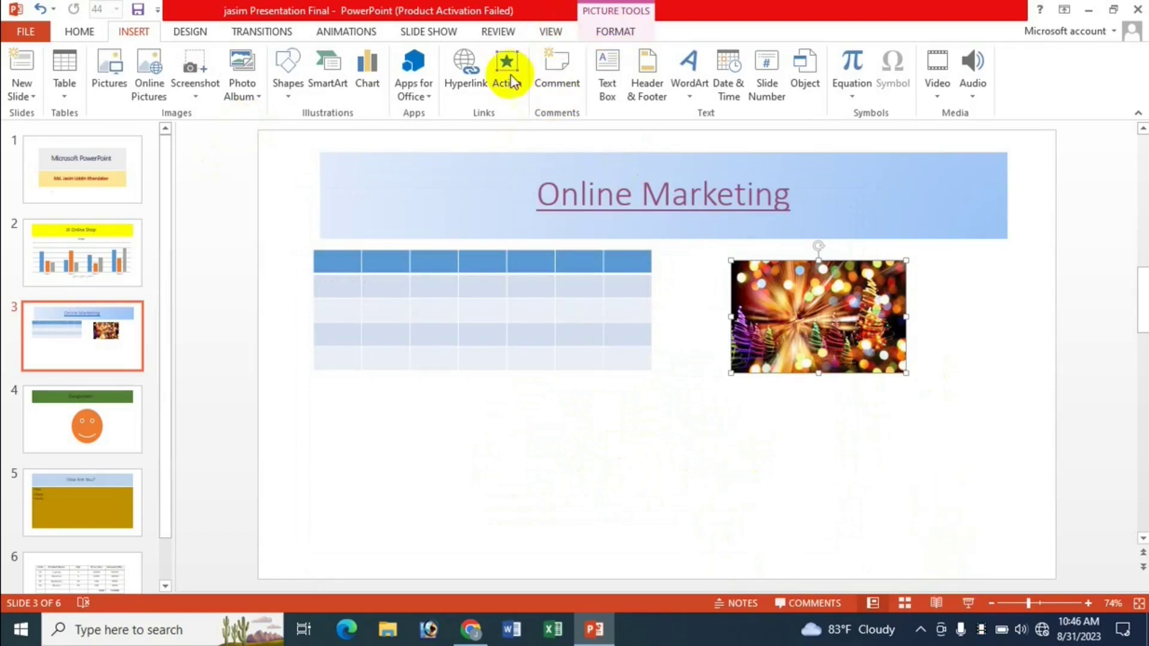
Step: Test the picture's jasim 899 link from slide 3, then switch to the JK Update Technology YouTube channel
{"action": "left_click", "coordinate": [428, 32]}
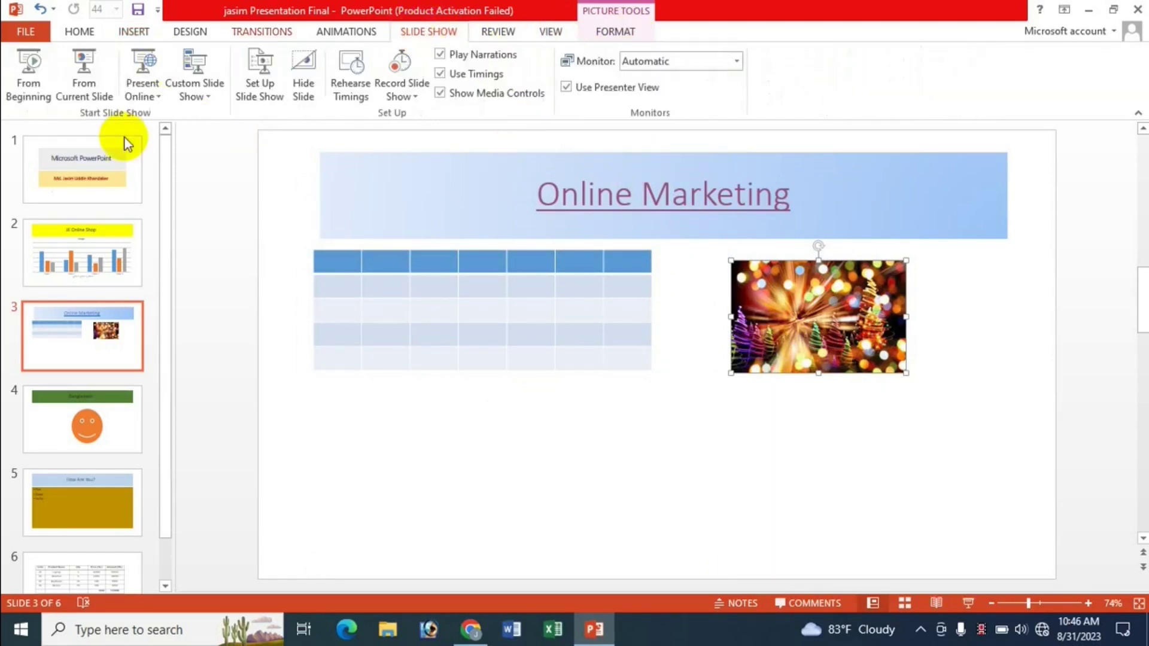
{"action": "left_click", "coordinate": [85, 92]}
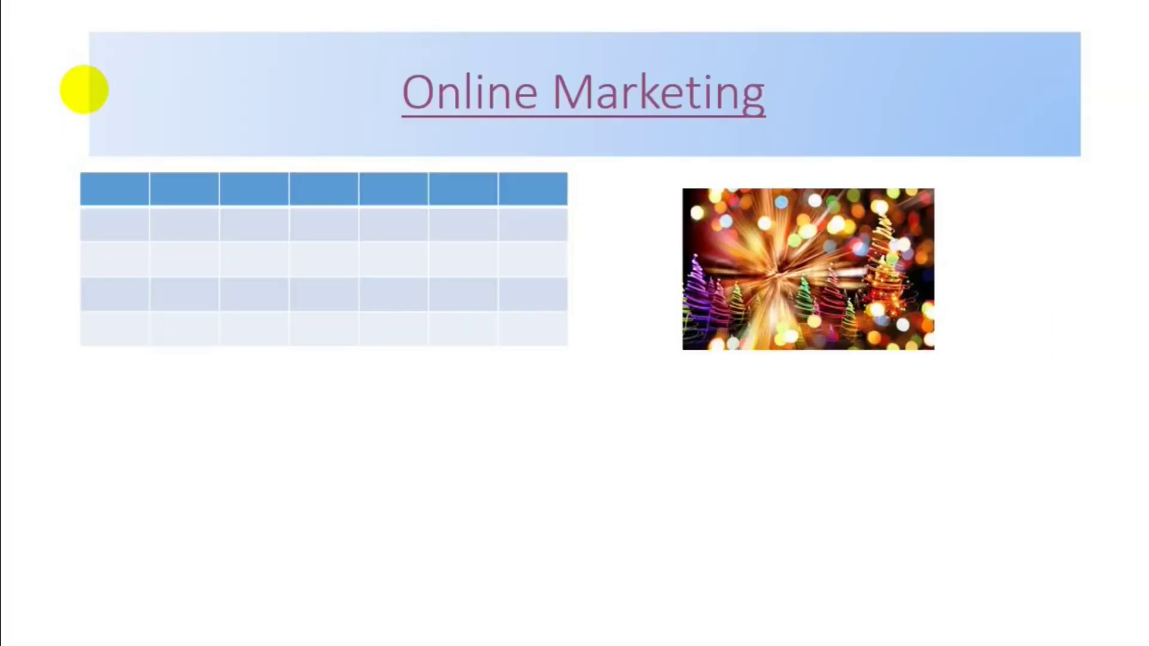
{"action": "left_click", "coordinate": [806, 284]}
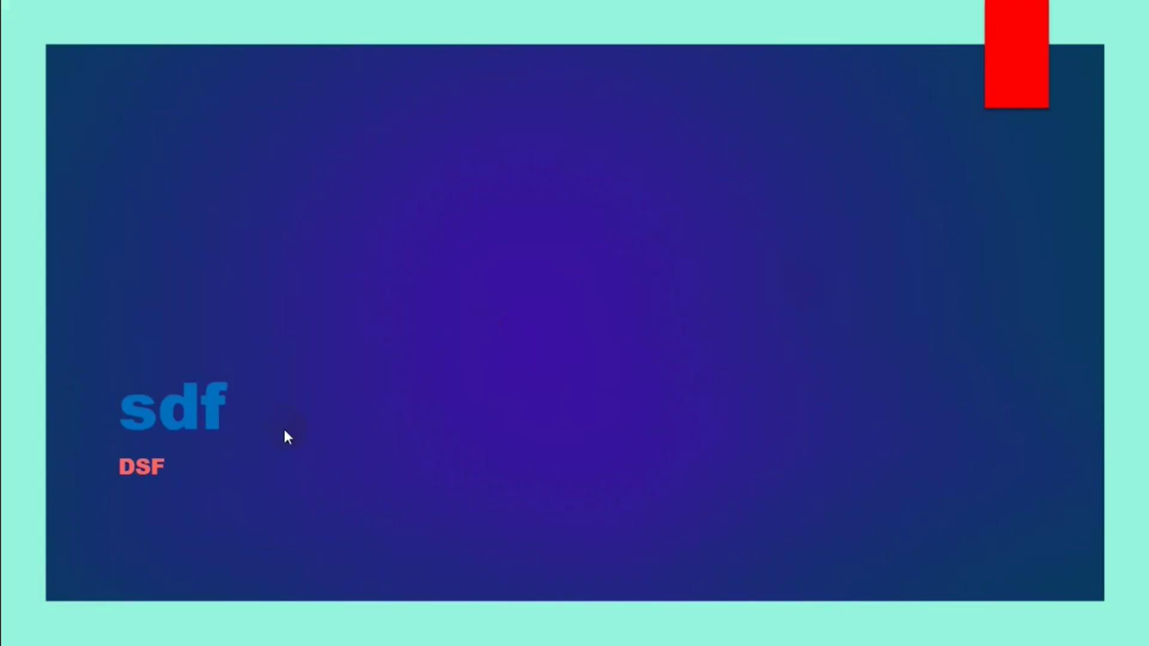
{"action": "left_click", "coordinate": [637, 238]}
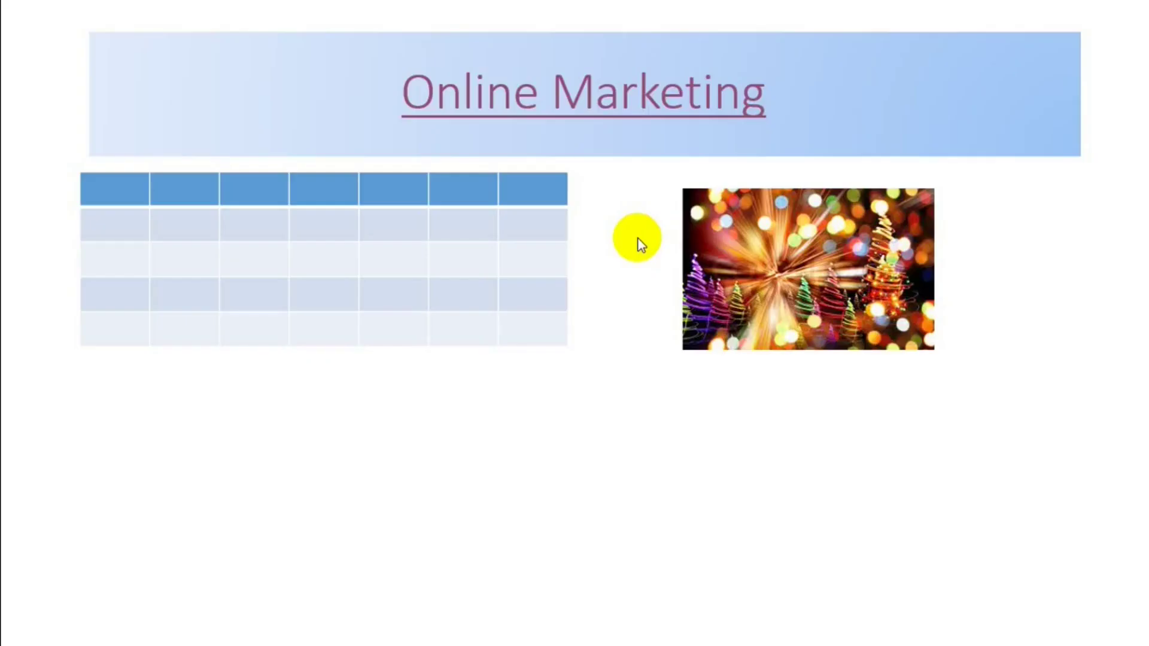
{"action": "key", "text": "Escape"}
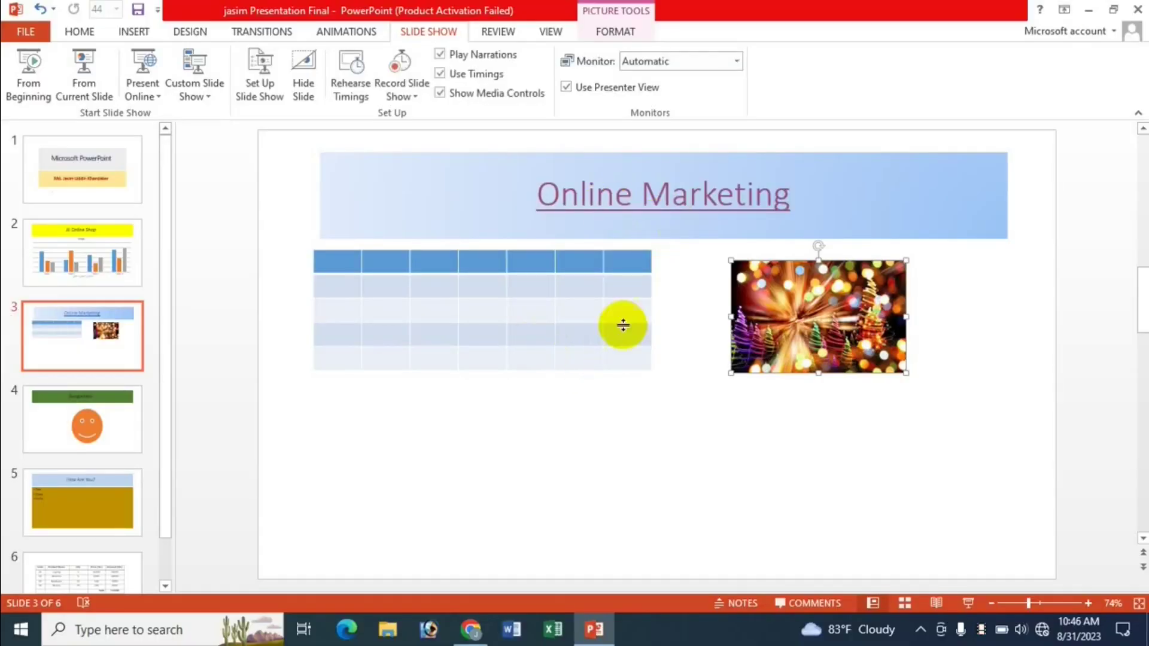
{"action": "left_click", "coordinate": [134, 30]}
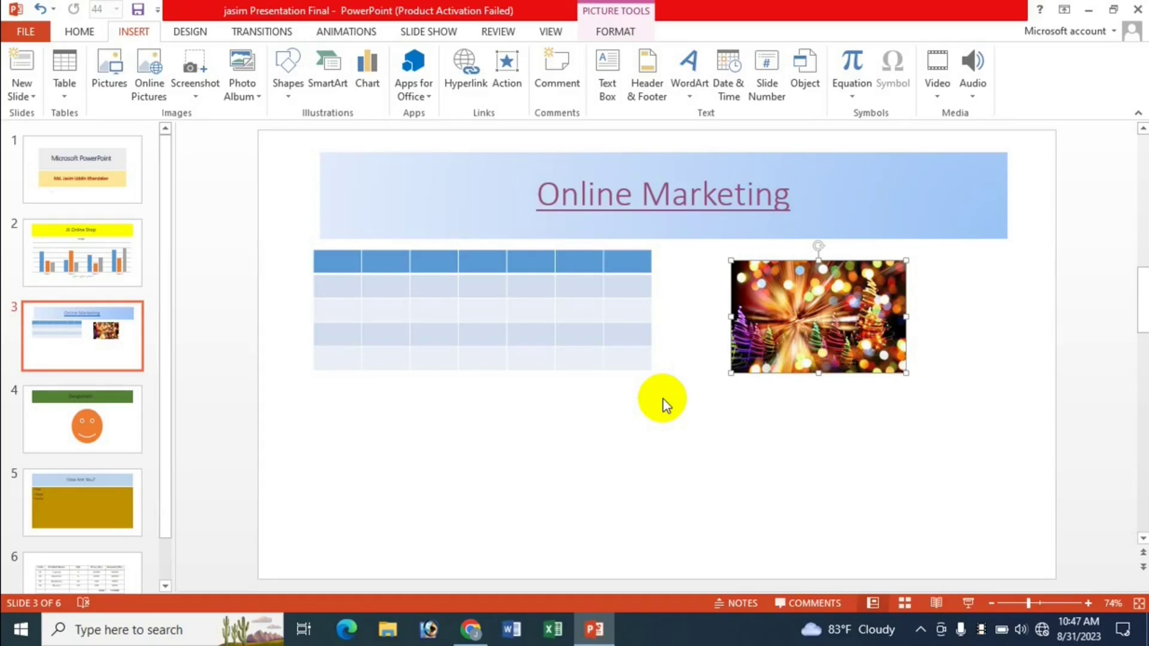
{"action": "left_click", "coordinate": [471, 629]}
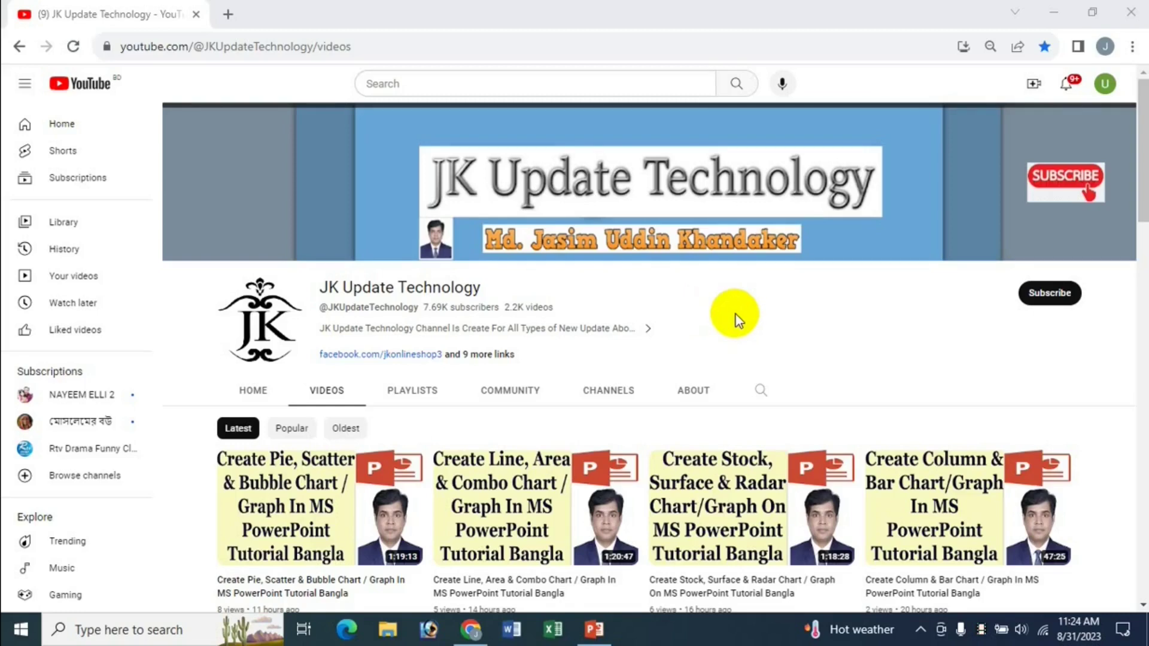
Step: Switch from YouTube back to PowerPoint, where slide 1 'Microsoft PowerPoint' is showing
{"action": "left_click", "coordinate": [593, 628]}
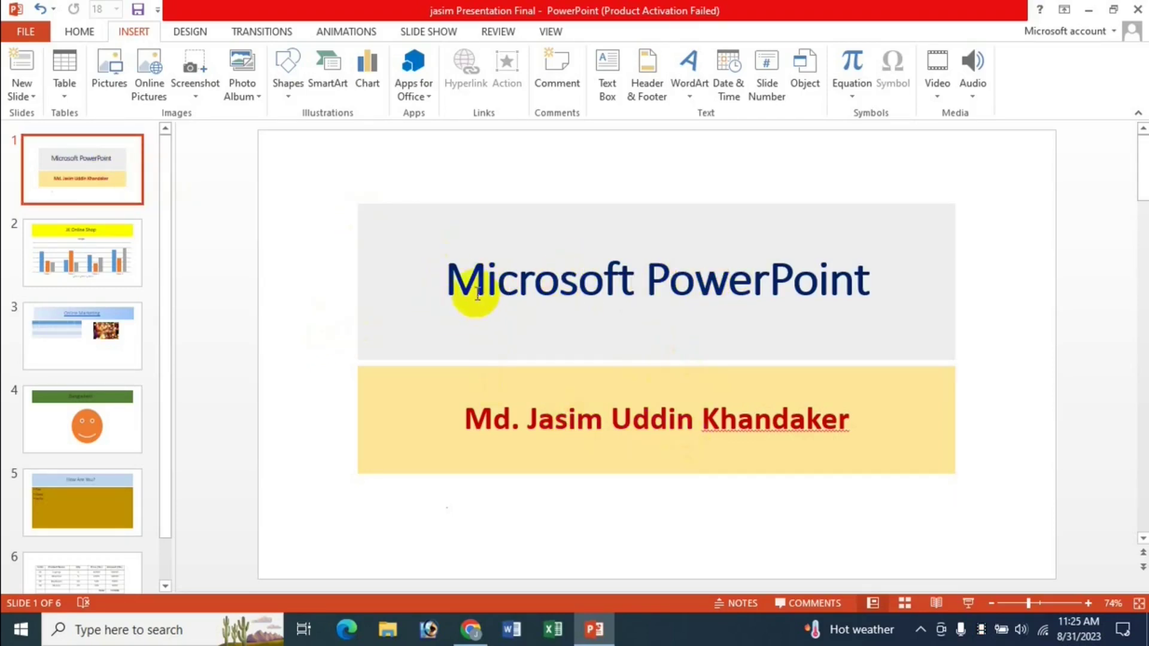
Step: Select the 'Microsoft PowerPoint' title, open Insert Hyperlink with Ctrl+K, and list the deck's slides
{"action": "left_click", "coordinate": [453, 279]}
{"action": "left_click_drag", "start_coordinate": [556, 280], "coordinate": [800, 282]}
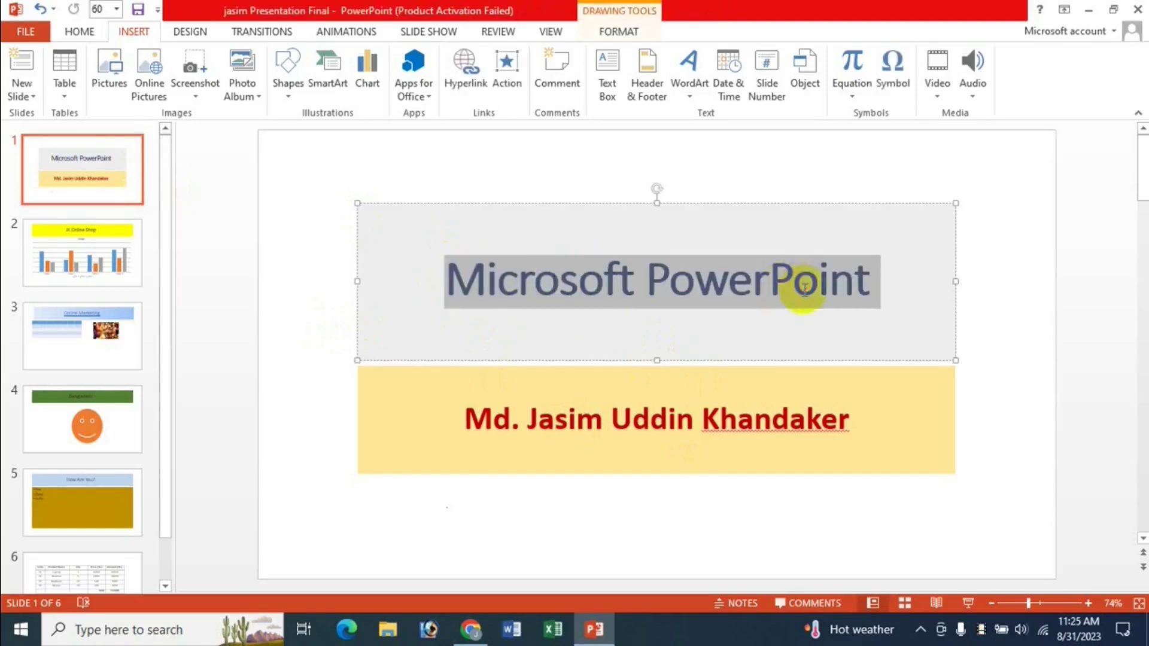
{"action": "right_click", "coordinate": [621, 281]}
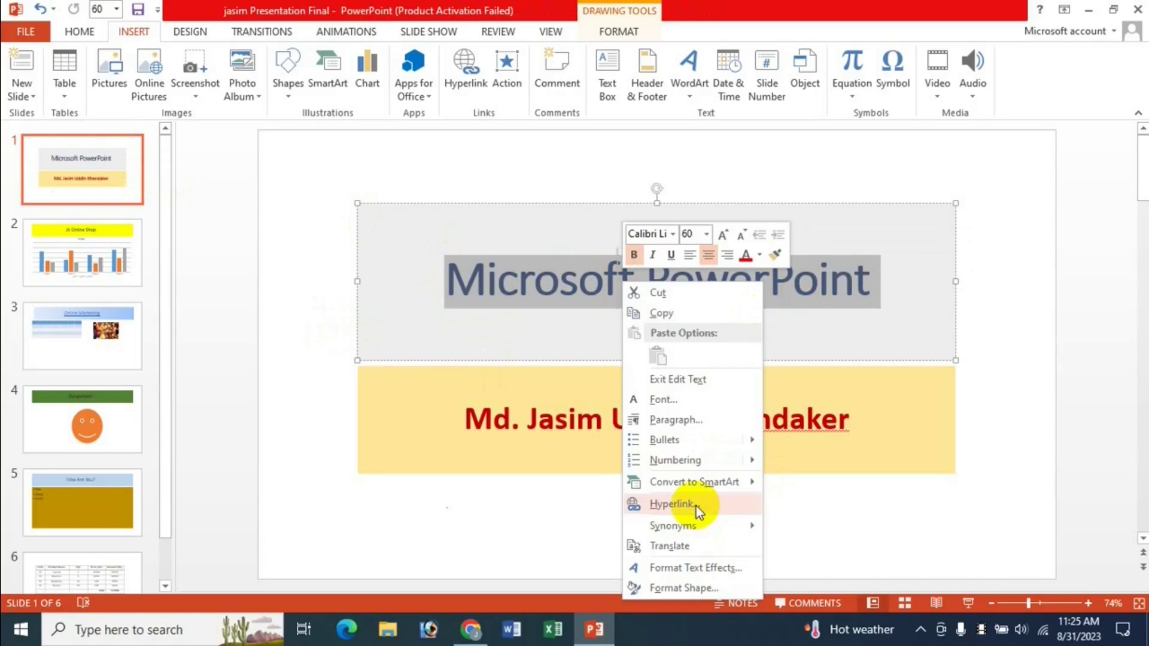
{"action": "left_click", "coordinate": [692, 12]}
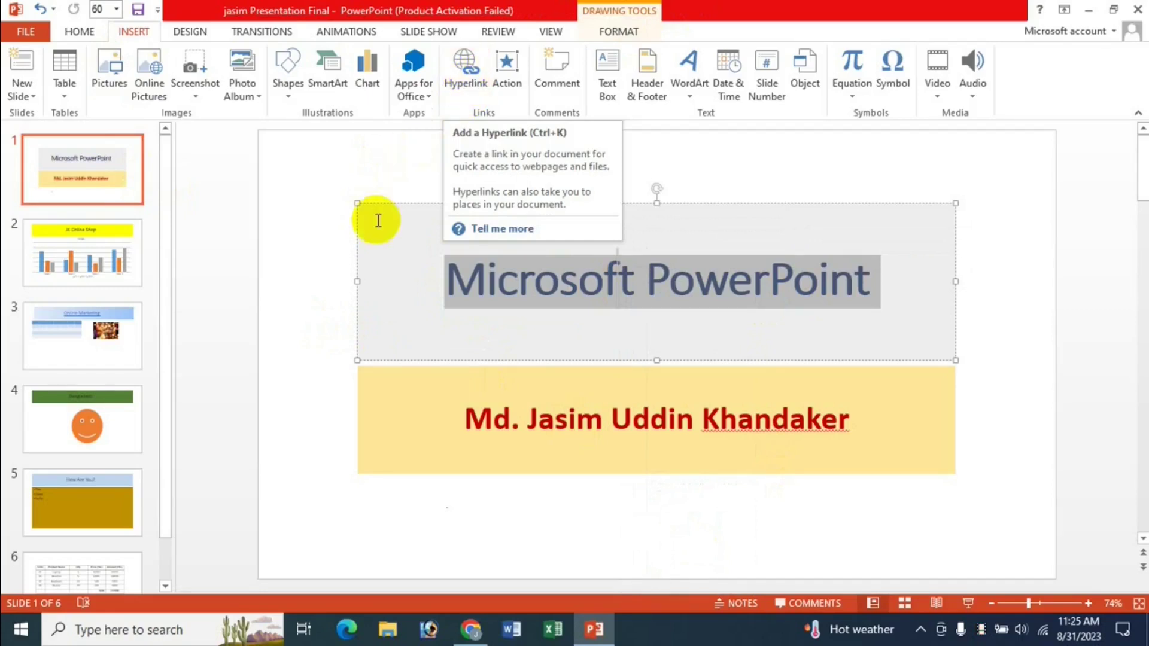
{"action": "key", "text": "ctrl+k"}
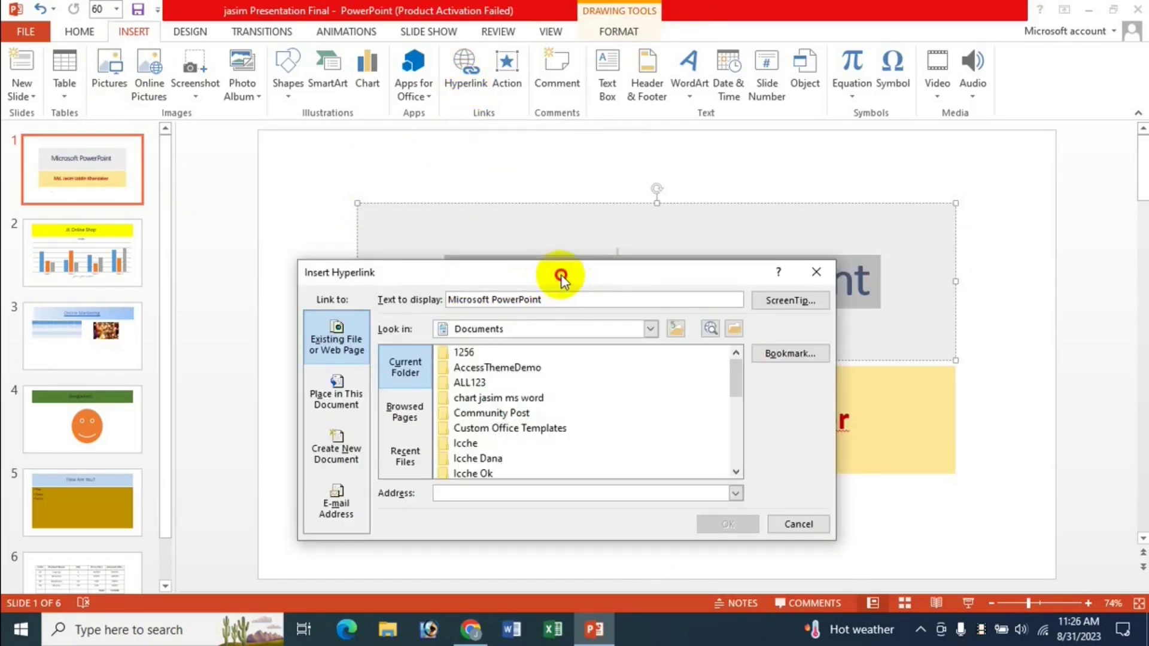
{"action": "left_click_drag", "start_coordinate": [561, 275], "coordinate": [523, 208]}
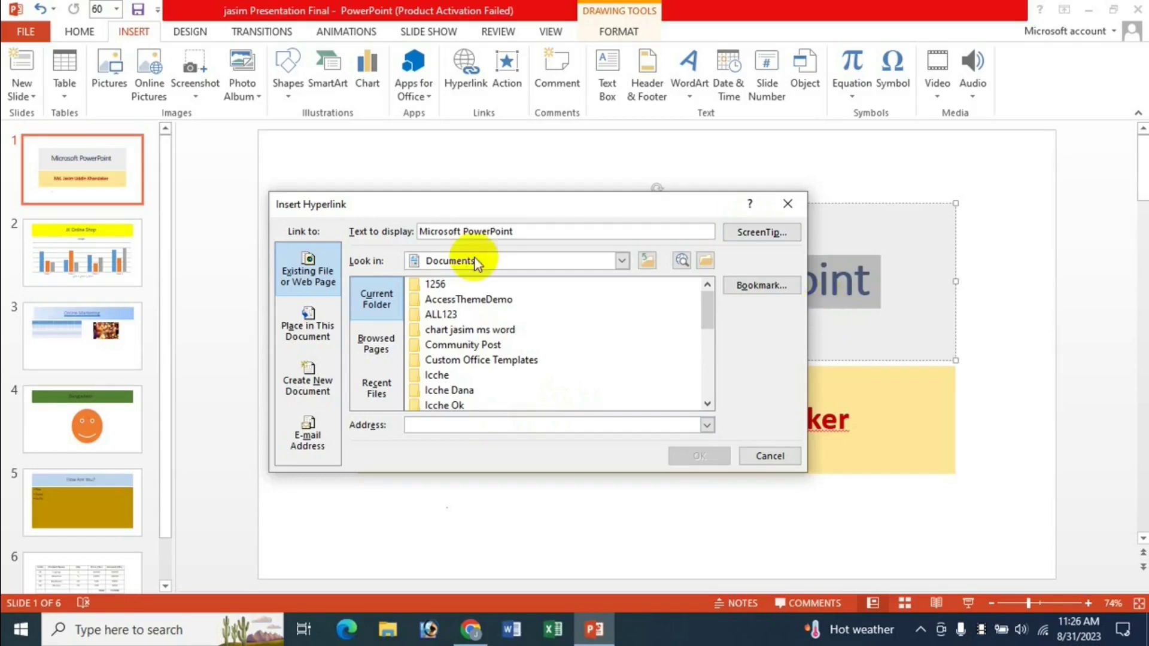
{"action": "left_click", "coordinate": [763, 287]}
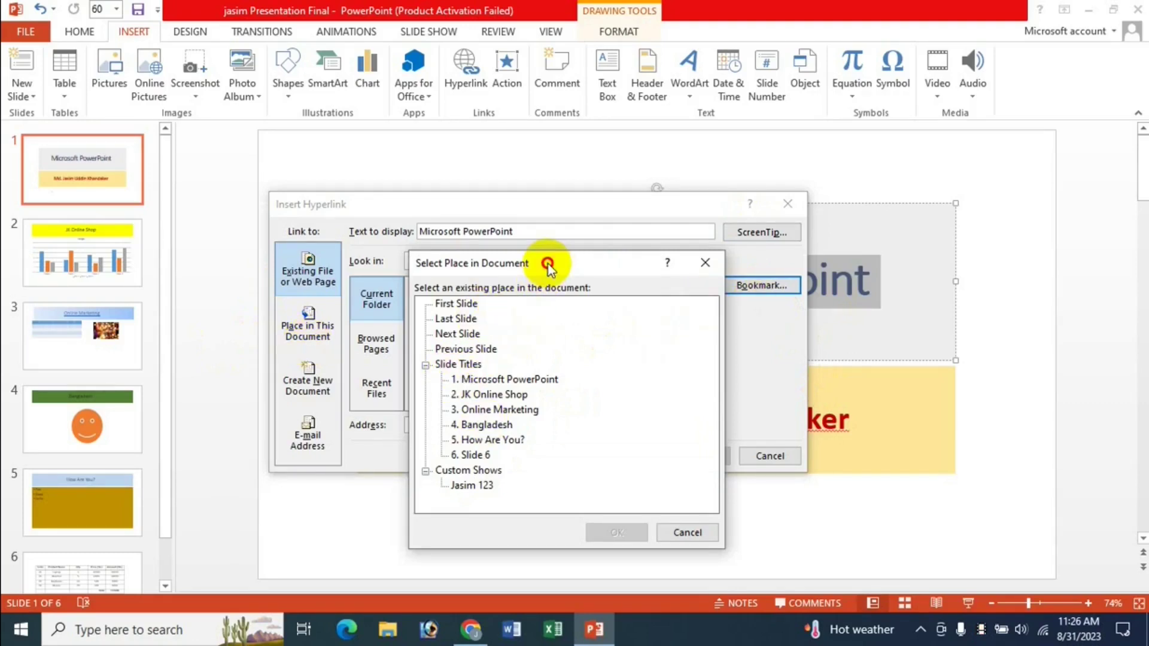
Step: Set Last Slide as the title's link target and close both hyperlink dialogs
{"action": "left_click_drag", "start_coordinate": [547, 265], "coordinate": [549, 221]}
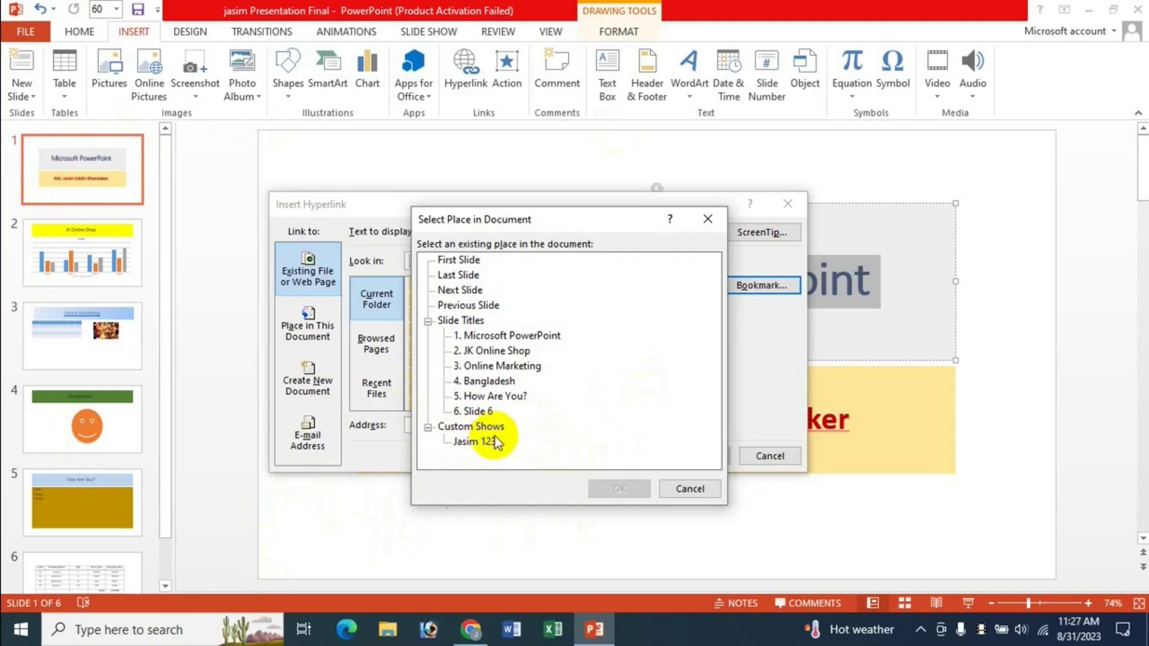
{"action": "left_click", "coordinate": [457, 276]}
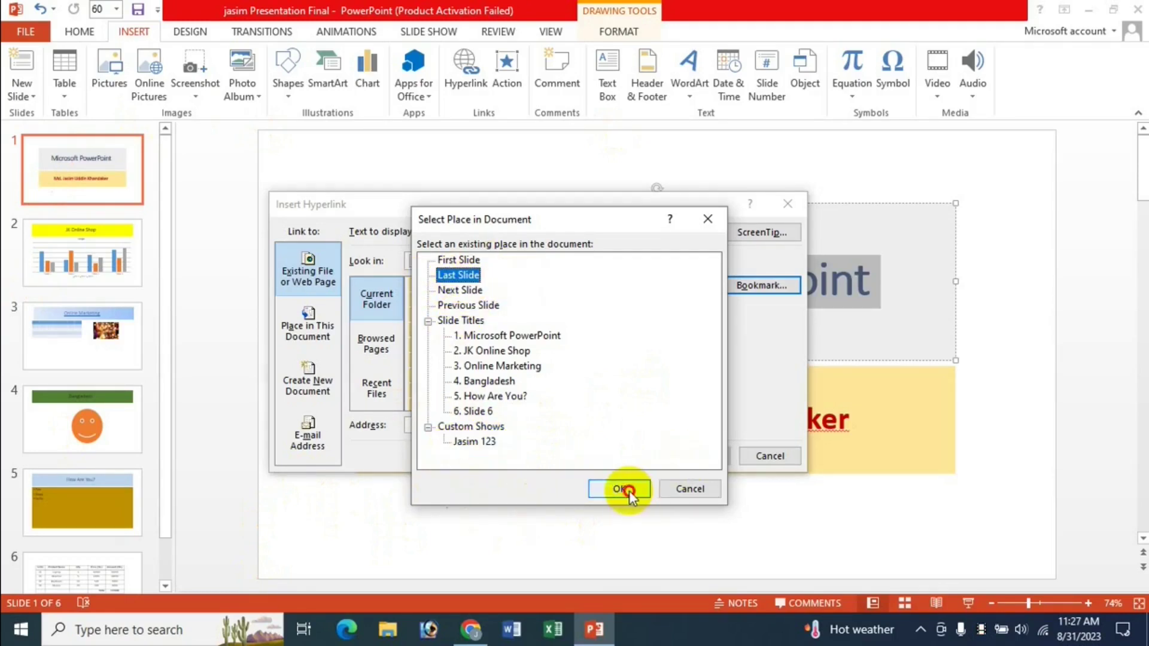
{"action": "left_click", "coordinate": [624, 489]}
{"action": "left_click", "coordinate": [689, 456]}
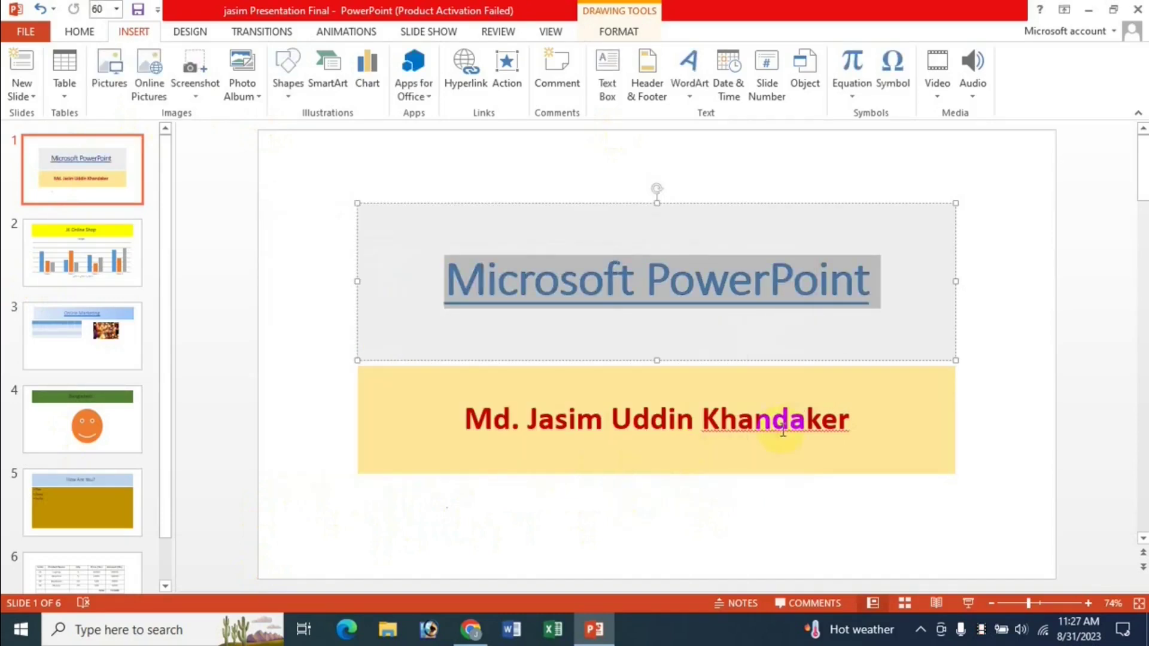
Step: Present from slide 1, follow the title link to slide 6's product table, then return to slide 1
{"action": "left_click", "coordinate": [1015, 304]}
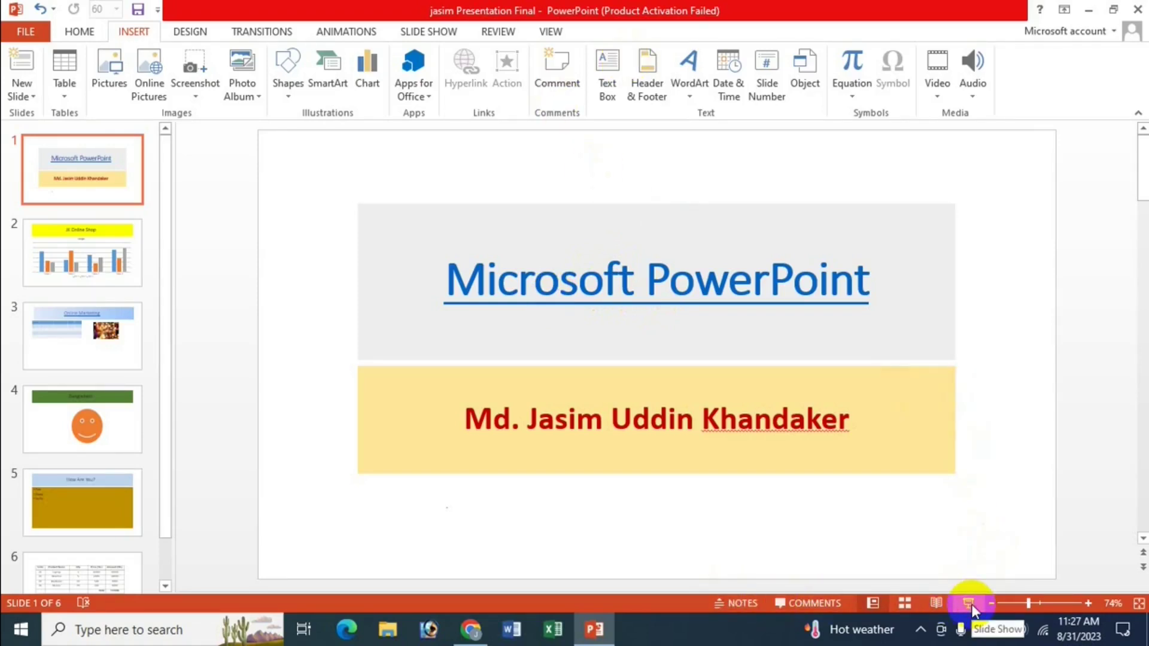
{"action": "left_click", "coordinate": [421, 33]}
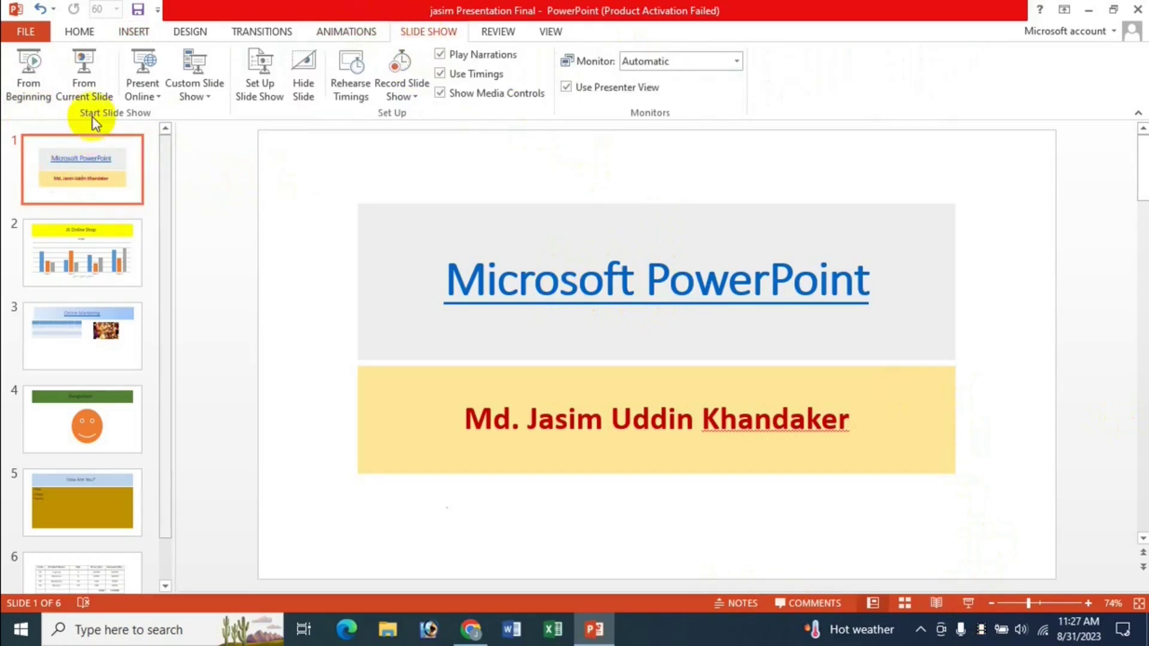
{"action": "left_click", "coordinate": [85, 90]}
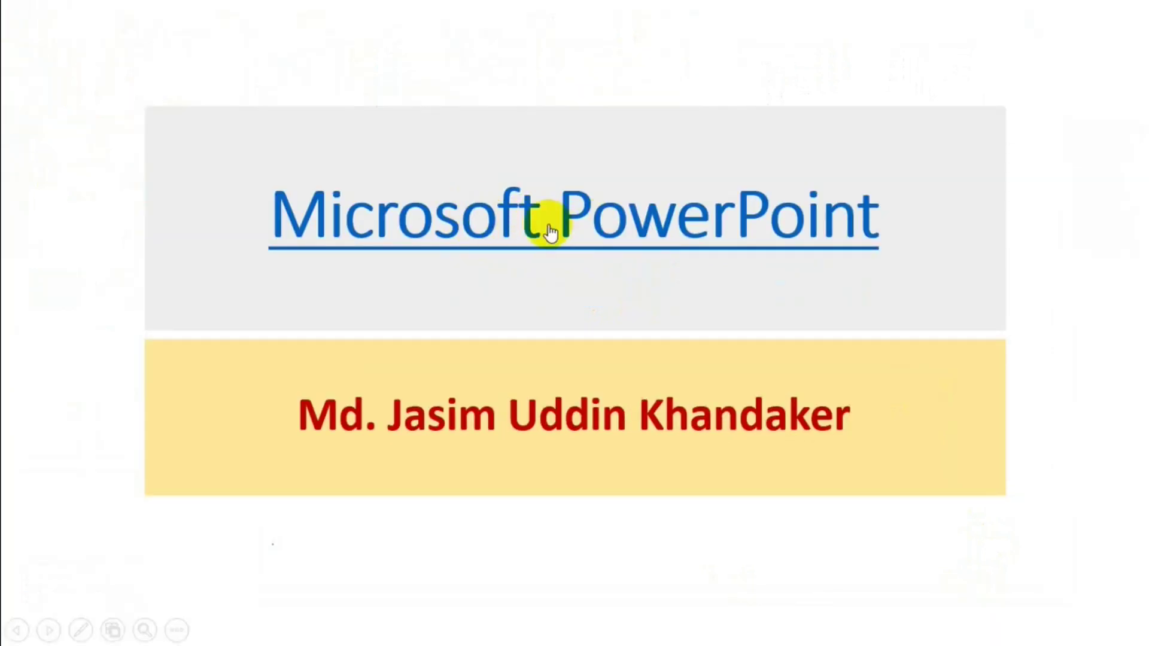
{"action": "left_click", "coordinate": [505, 231]}
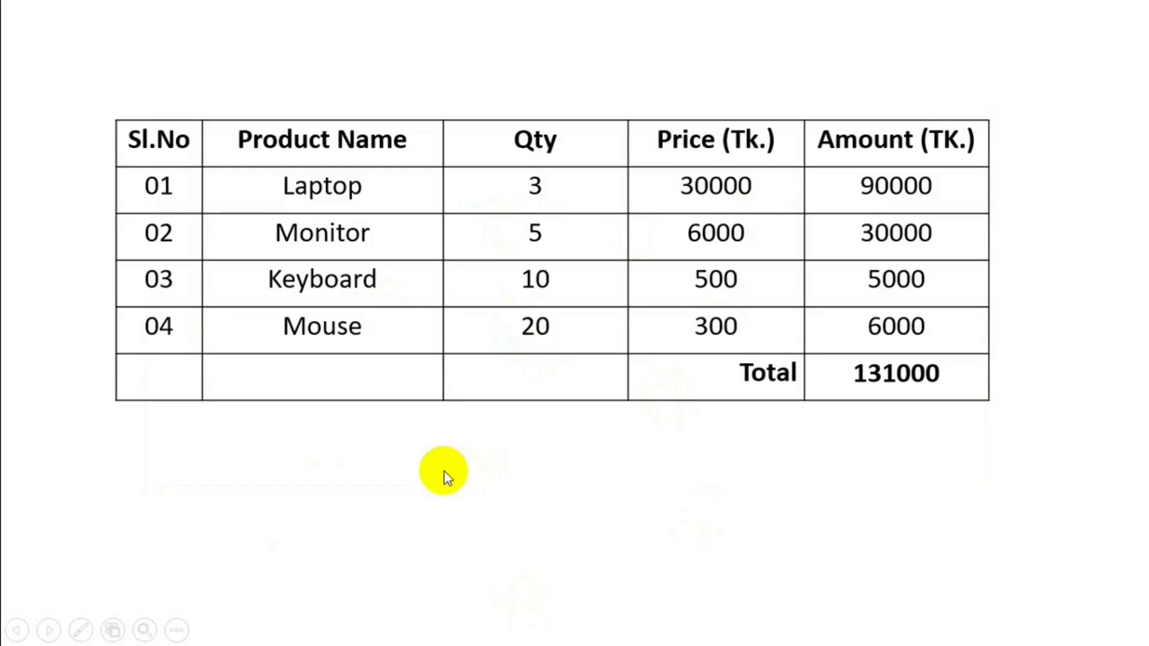
{"action": "key", "text": "Escape"}
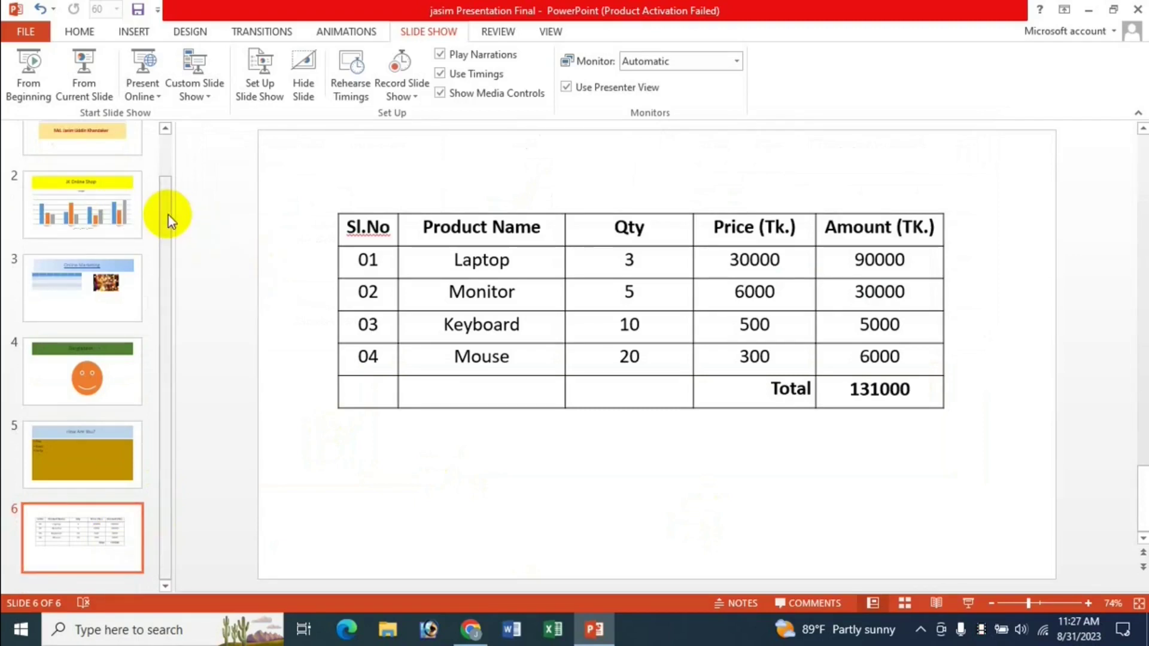
{"action": "scroll", "coordinate": [168, 214], "scroll_direction": "up", "scroll_amount": 2}
{"action": "left_click", "coordinate": [78, 174]}
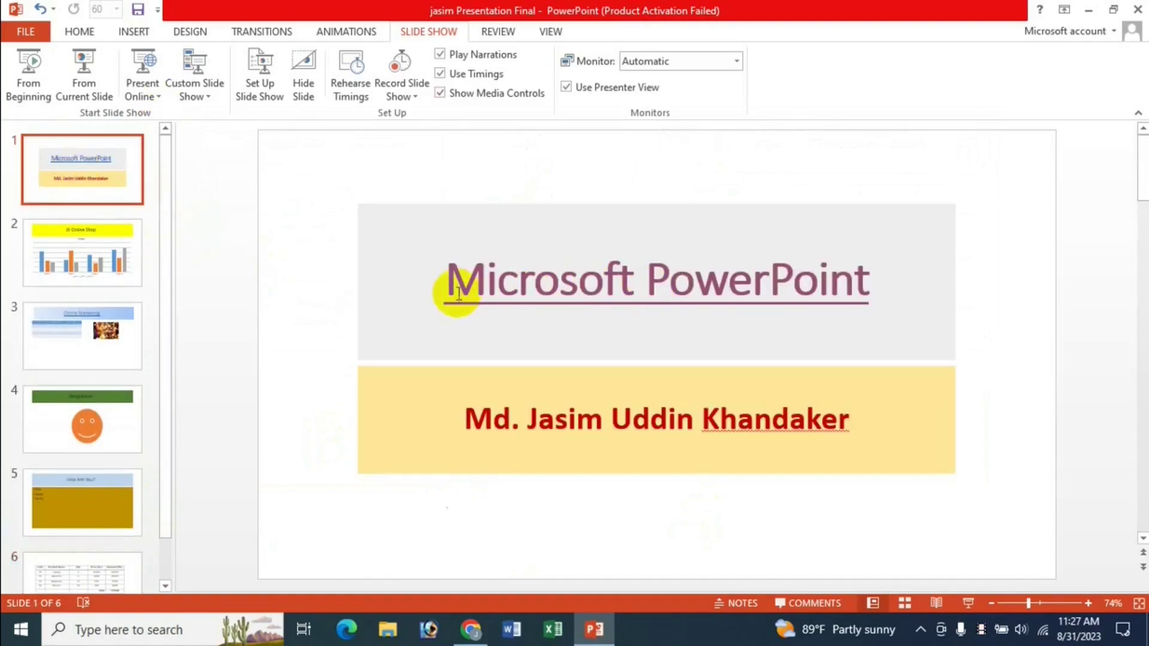
Step: Remove the existing hyperlink from the 'Microsoft PowerPoint' title
{"action": "left_click_drag", "start_coordinate": [453, 279], "coordinate": [873, 280]}
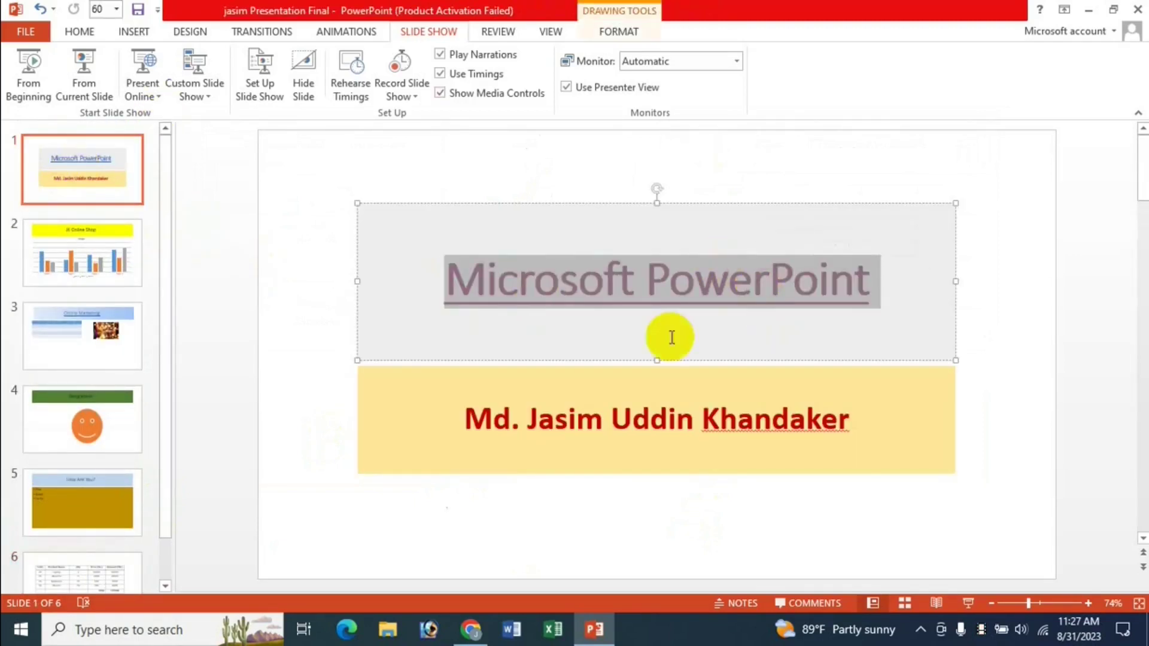
{"action": "right_click", "coordinate": [622, 283]}
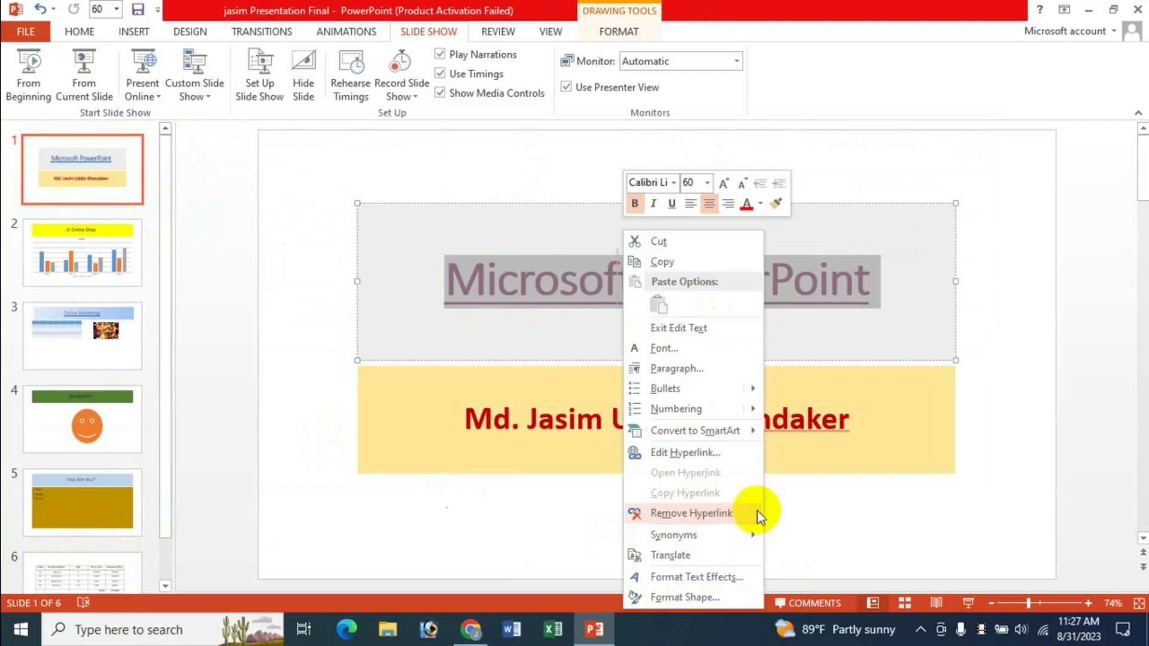
{"action": "left_click", "coordinate": [142, 31]}
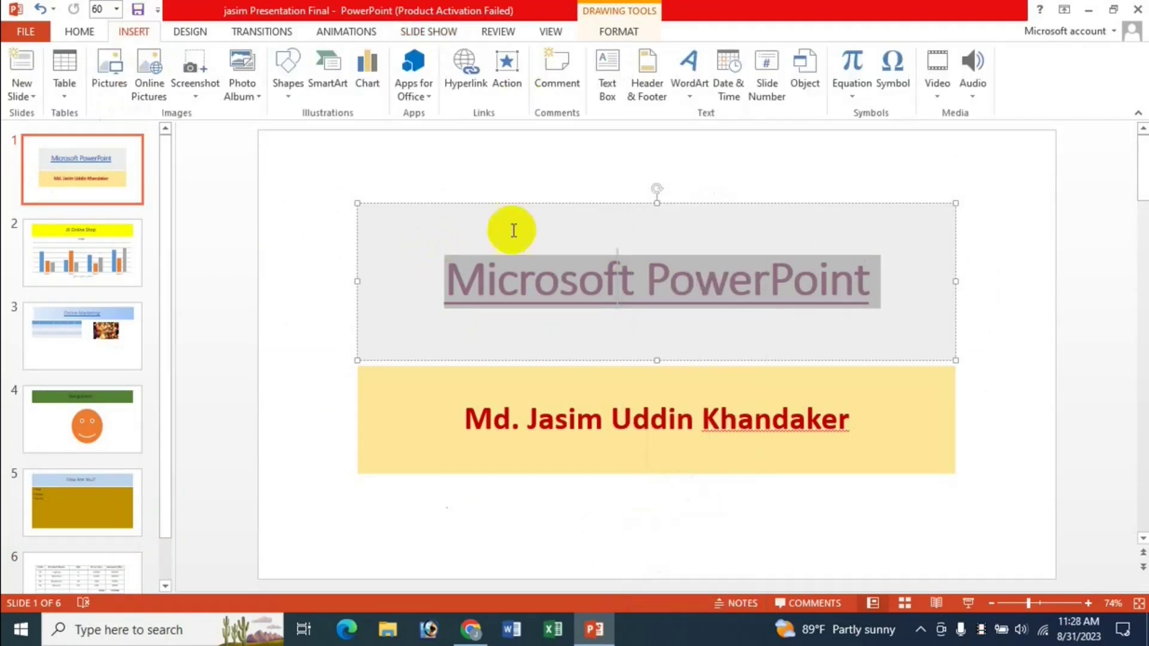
{"action": "left_click", "coordinate": [458, 81]}
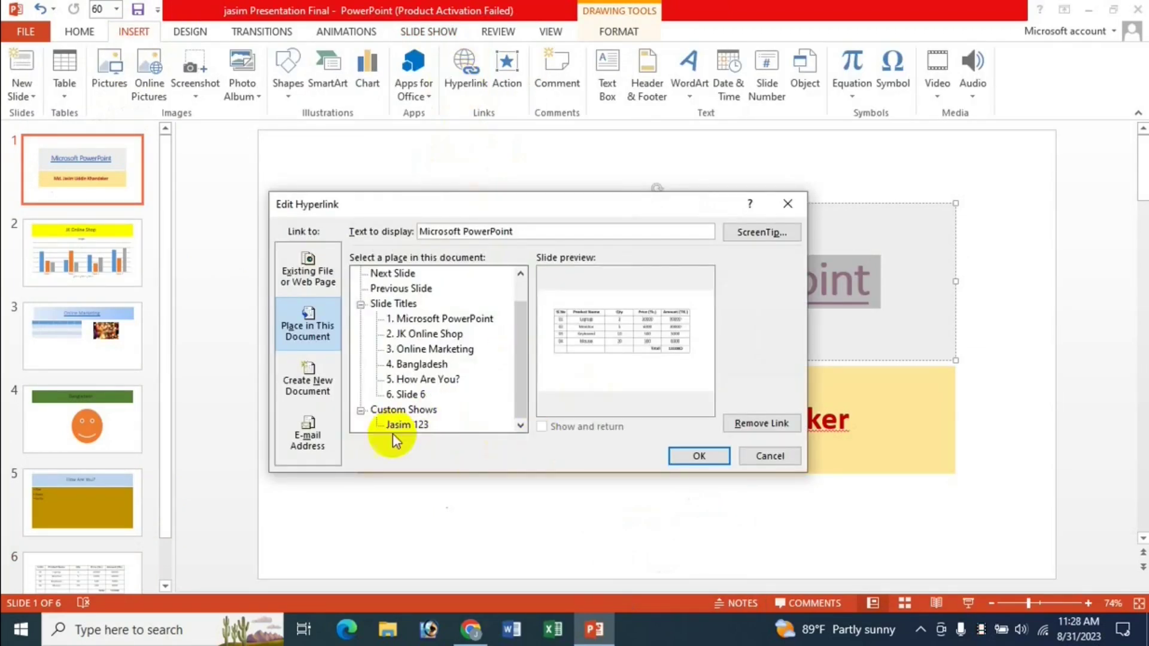
{"action": "left_click", "coordinate": [741, 423]}
Step: Reselect the whole title and open Insert Hyperlink for it again
{"action": "left_click", "coordinate": [583, 285]}
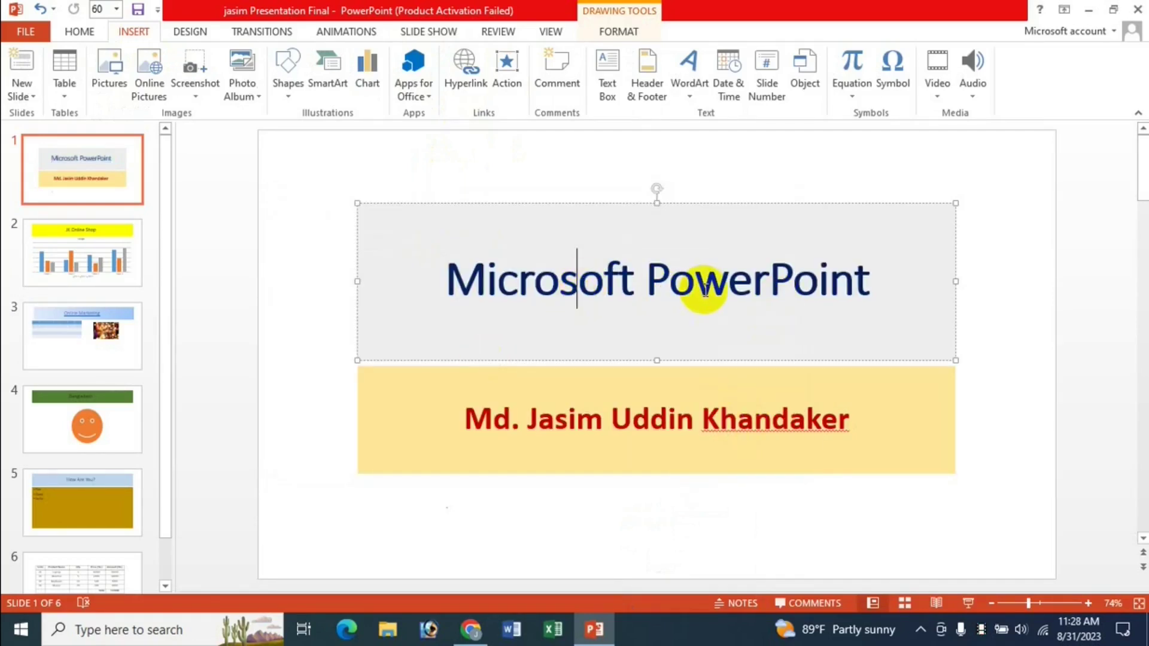
{"action": "left_click_drag", "start_coordinate": [458, 278], "coordinate": [872, 281]}
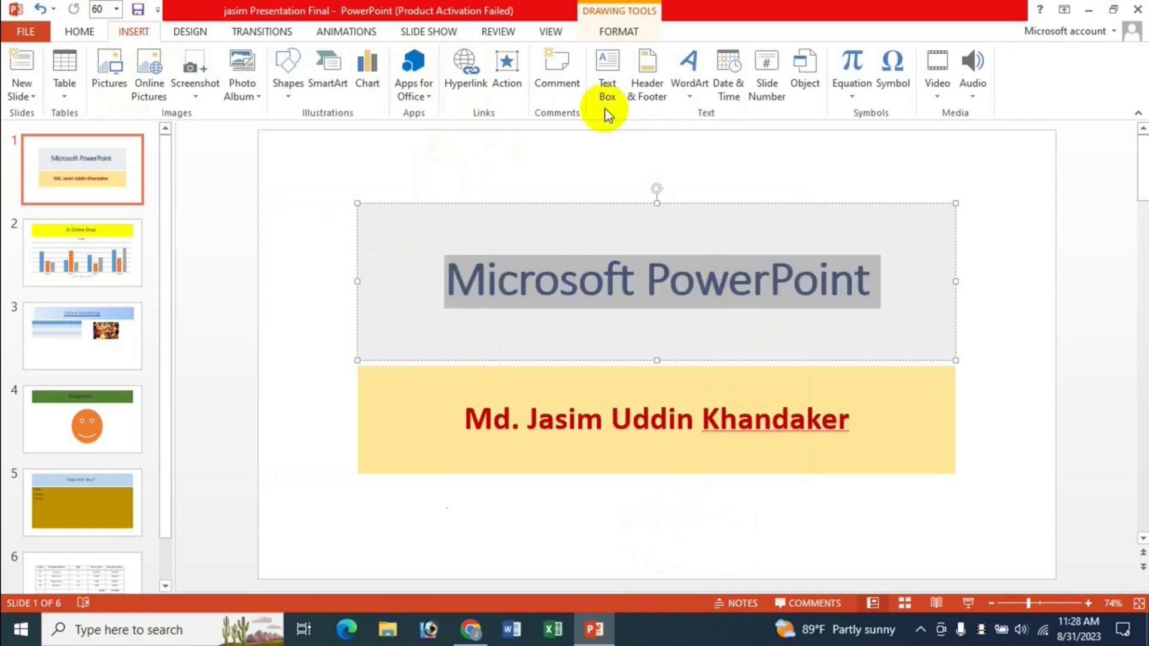
{"action": "left_click", "coordinate": [464, 84]}
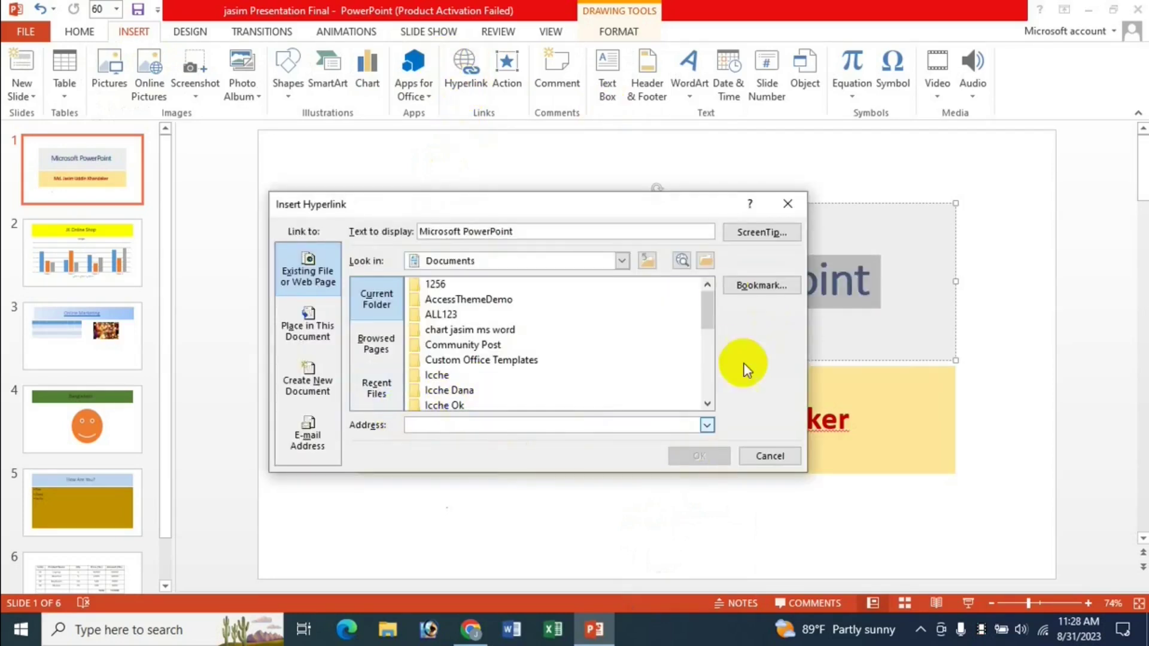
Step: Hyperlink the 'Microsoft PowerPoint' title to slide 5, 'How Are You?', in this document
{"action": "left_click", "coordinate": [760, 285]}
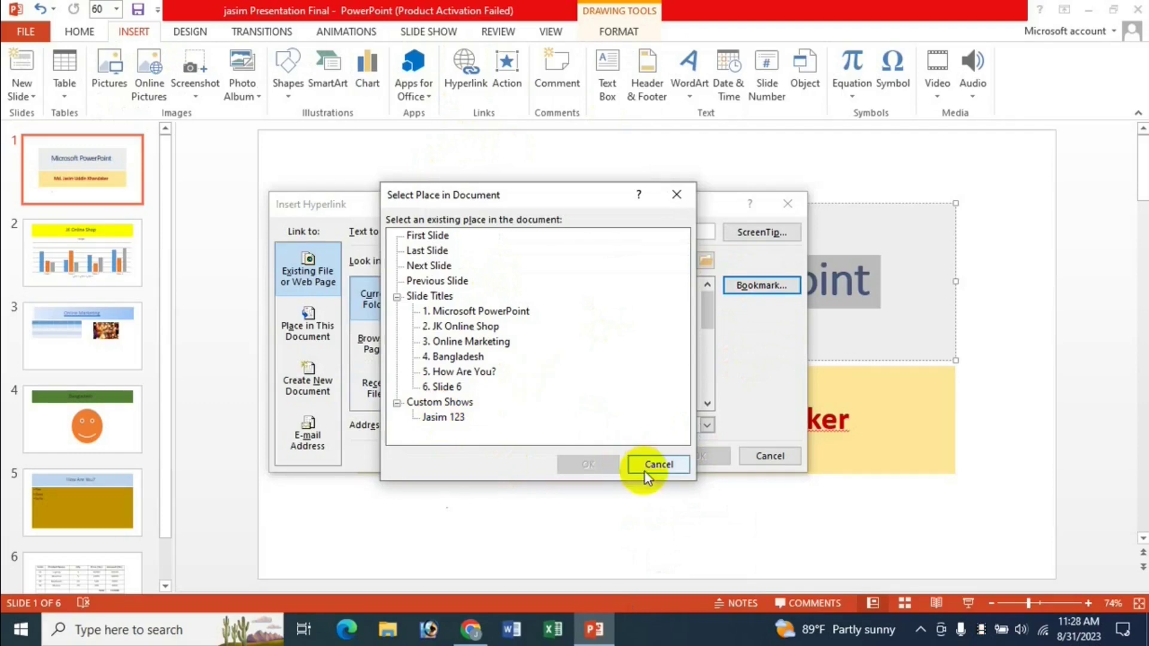
{"action": "left_click", "coordinate": [658, 464]}
{"action": "left_click", "coordinate": [311, 335]}
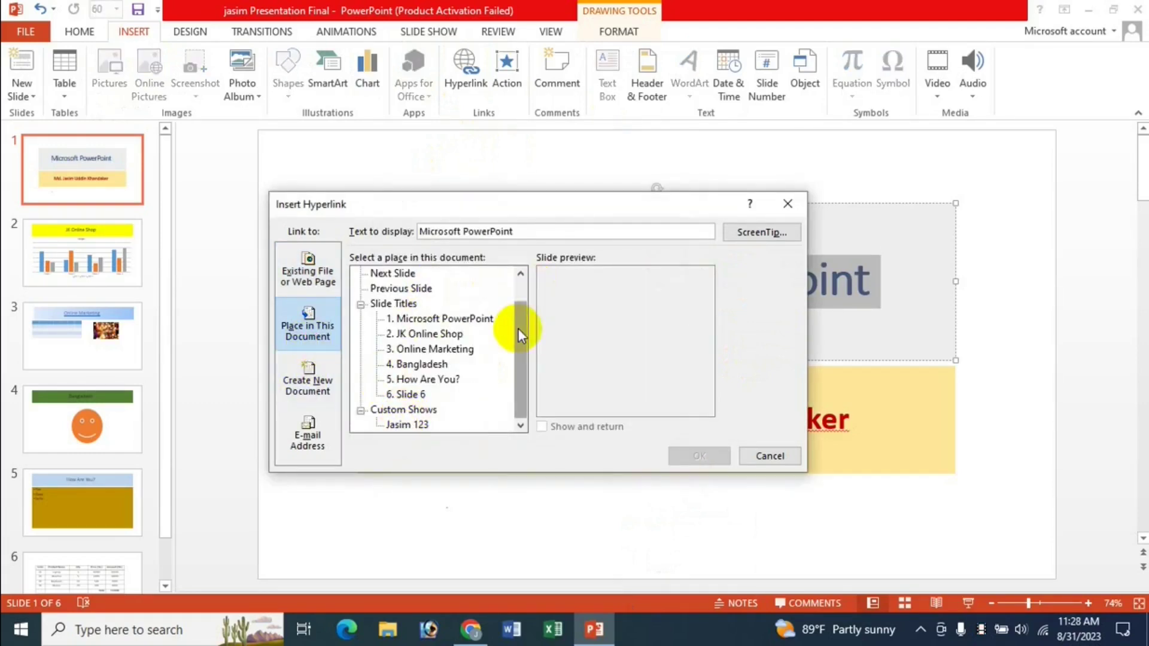
{"action": "left_click_drag", "start_coordinate": [518, 329], "coordinate": [520, 290]}
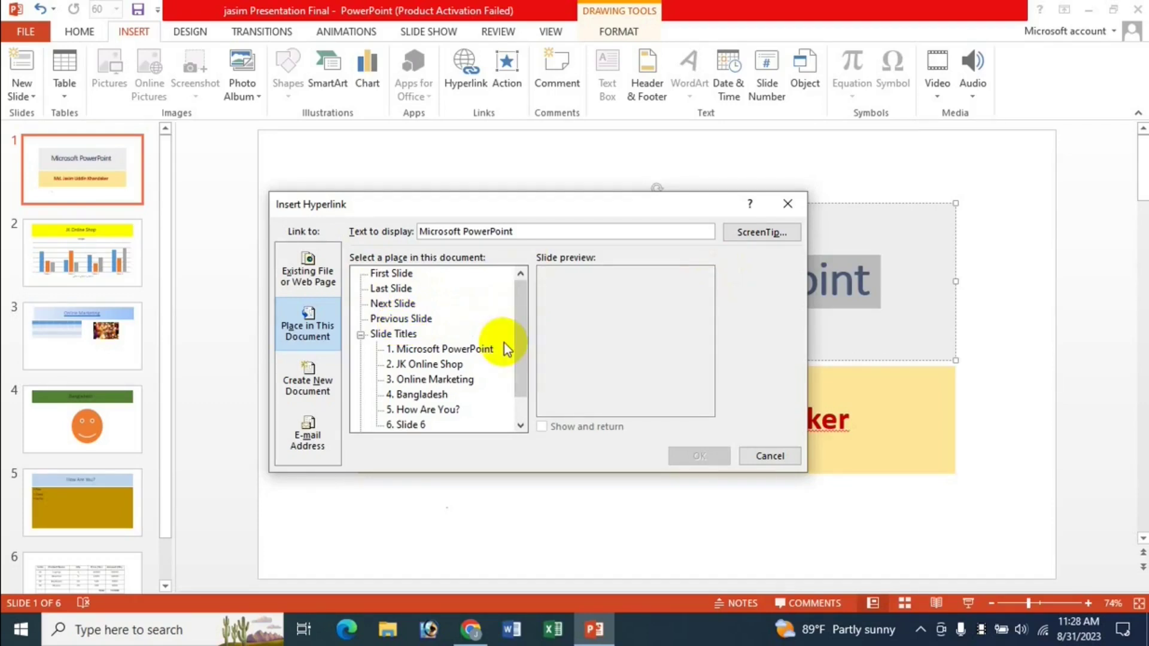
{"action": "left_click_drag", "start_coordinate": [522, 309], "coordinate": [525, 329]}
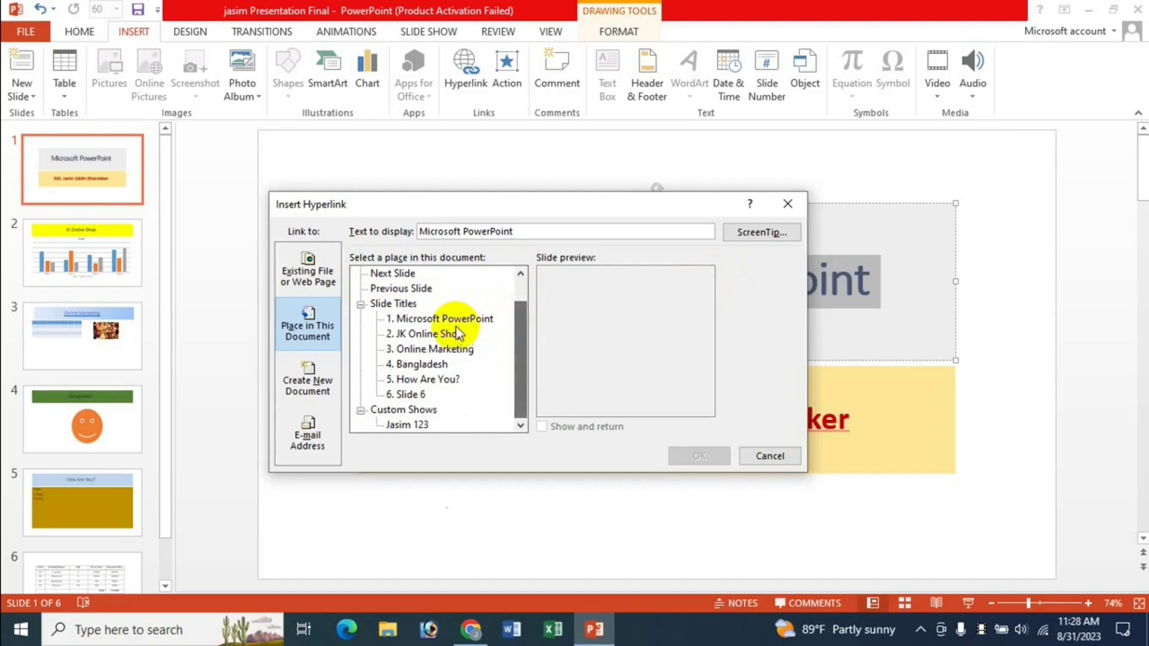
{"action": "left_click", "coordinate": [440, 380]}
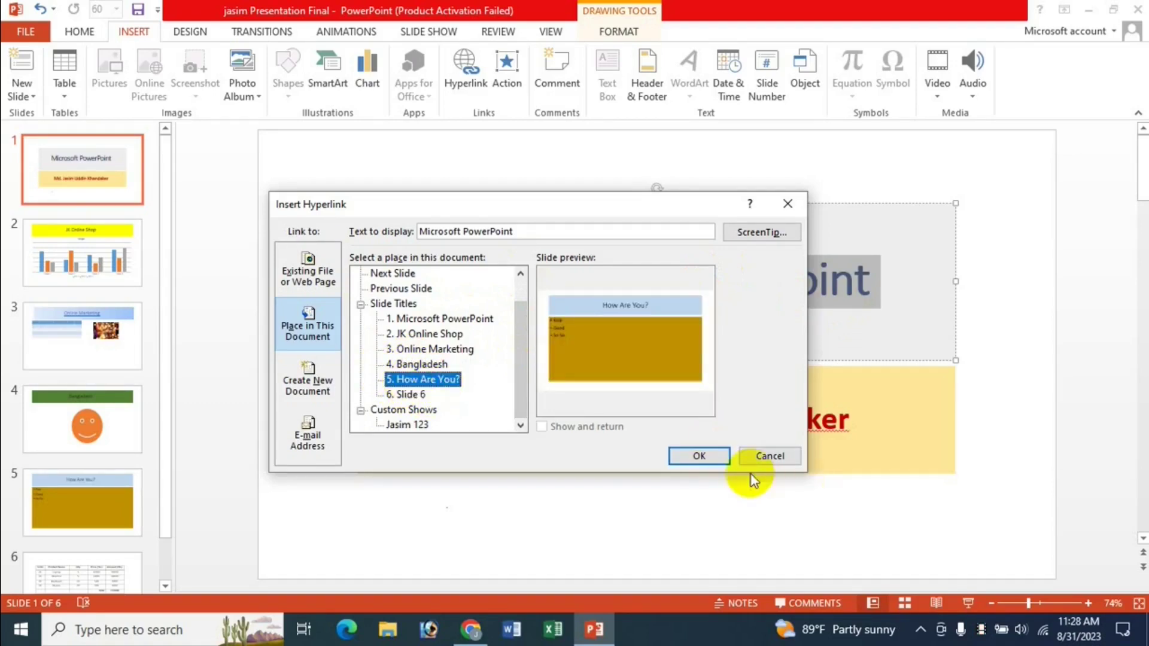
{"action": "left_click", "coordinate": [699, 457]}
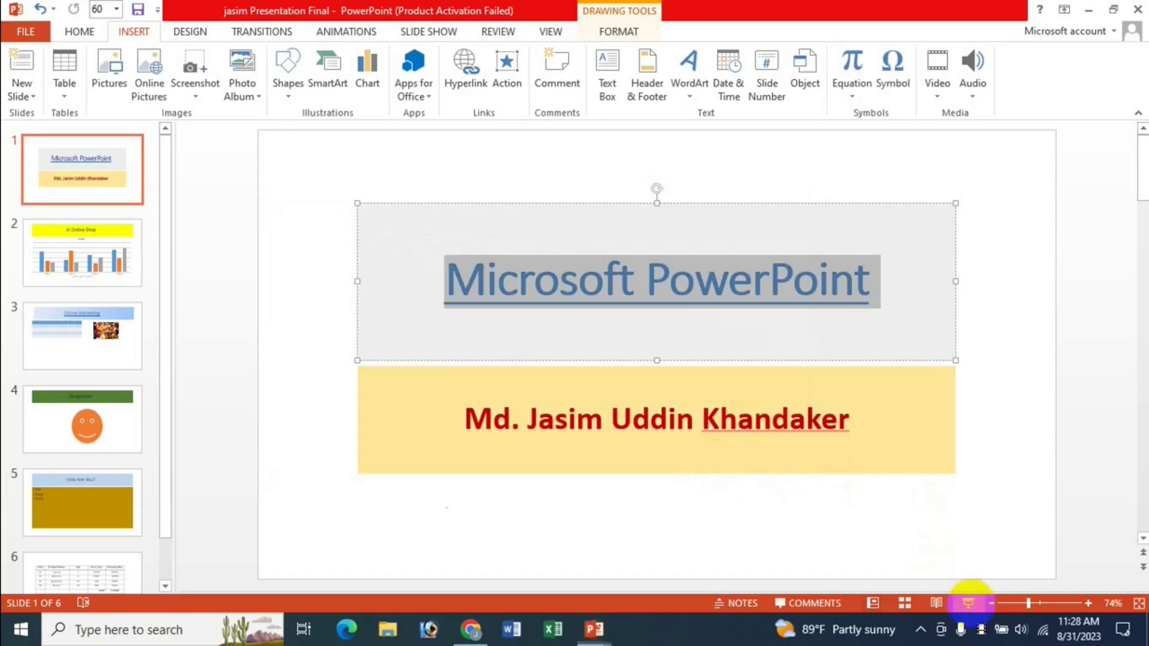
{"action": "left_click", "coordinate": [968, 603]}
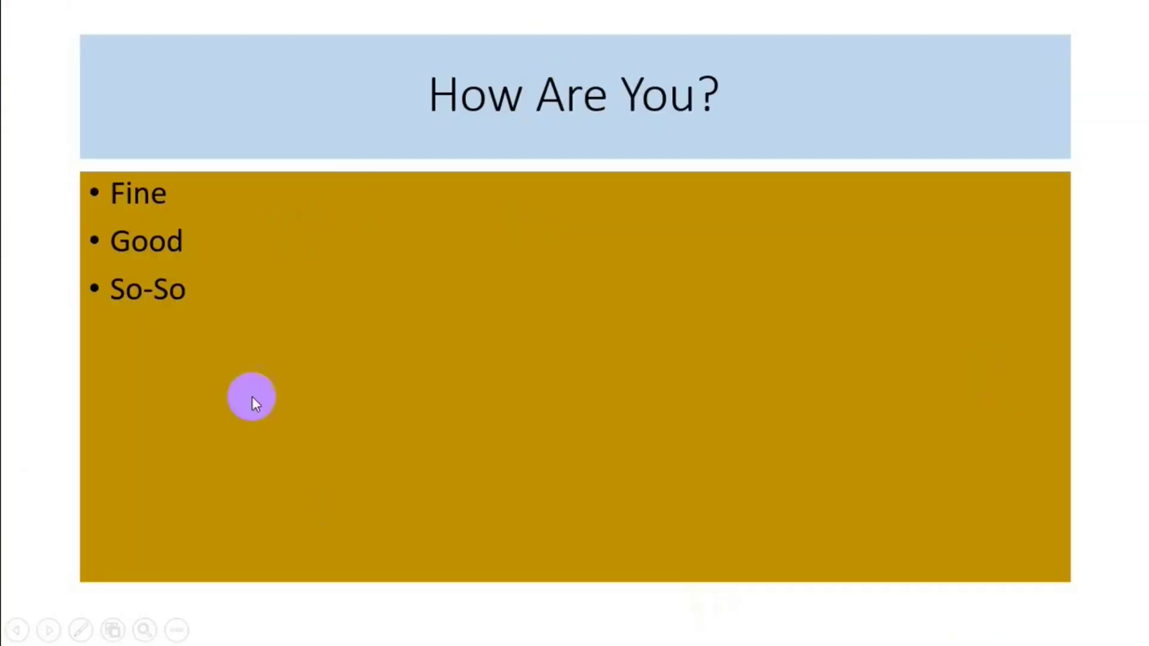
{"action": "key", "text": "Escape"}
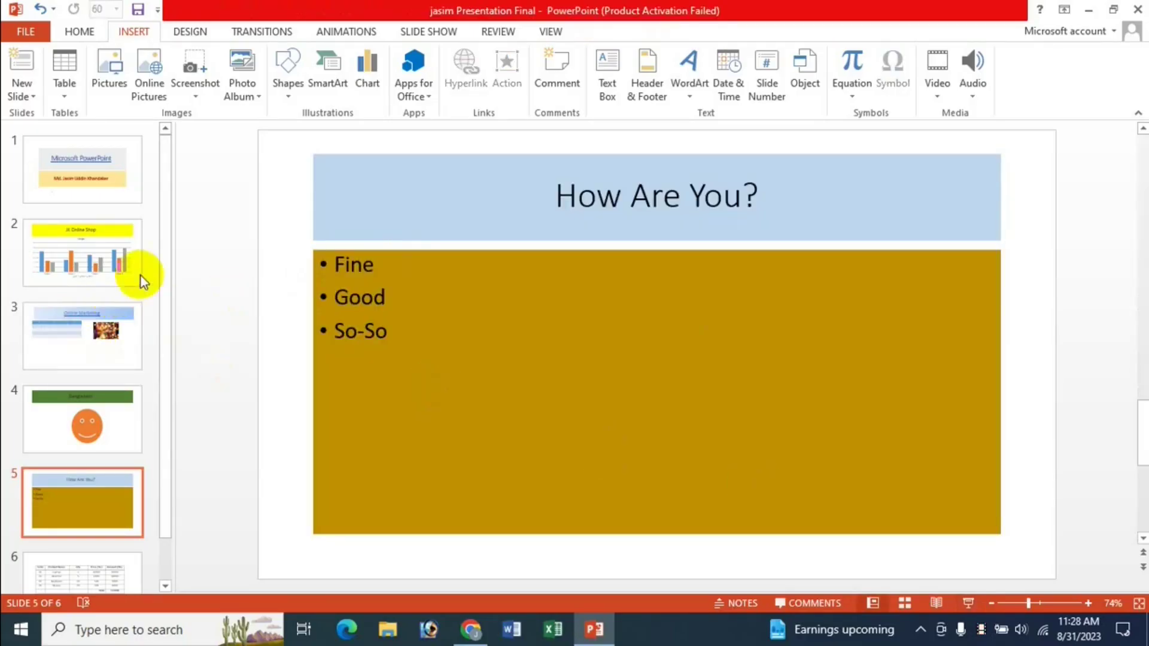
{"action": "left_click", "coordinate": [112, 161]}
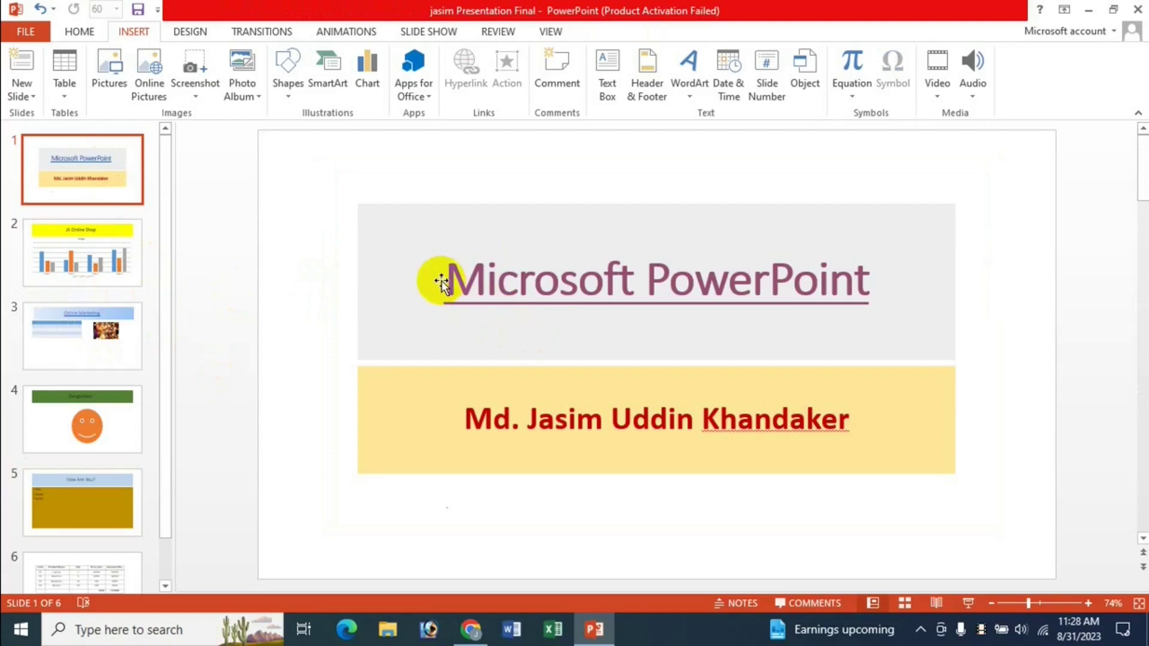
{"action": "left_click_drag", "start_coordinate": [443, 279], "coordinate": [791, 278]}
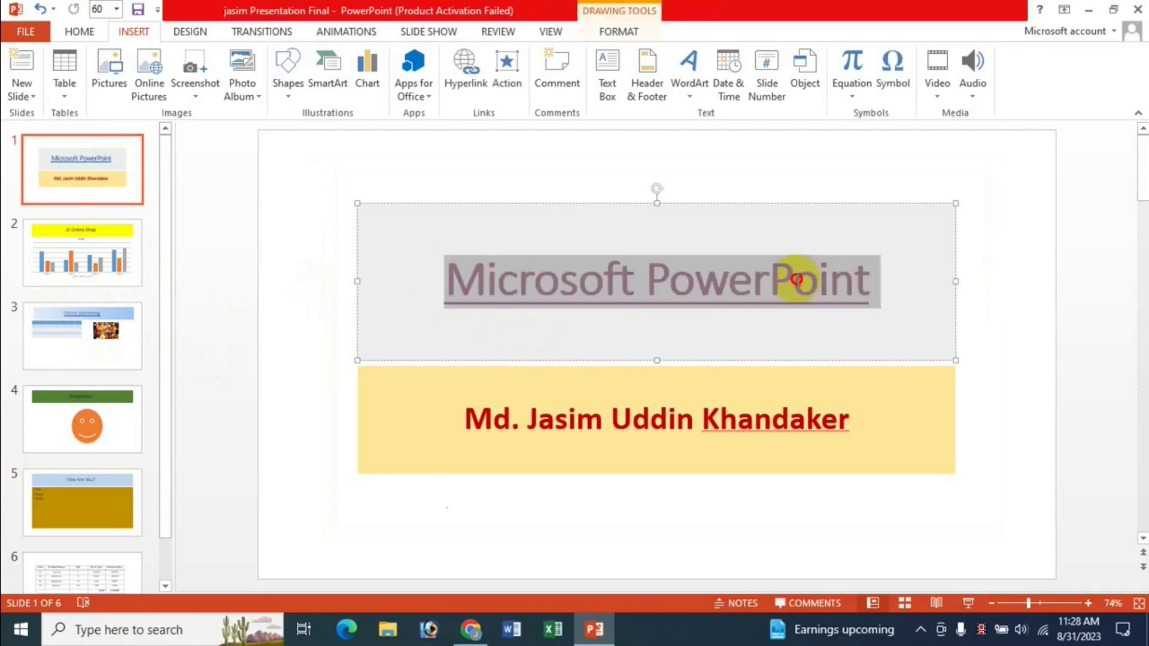
Step: Retarget the title link to slide 3, 'Online Marketing', with the author's full name as ScreenTip
{"action": "left_click", "coordinate": [466, 78]}
{"action": "left_click", "coordinate": [321, 341]}
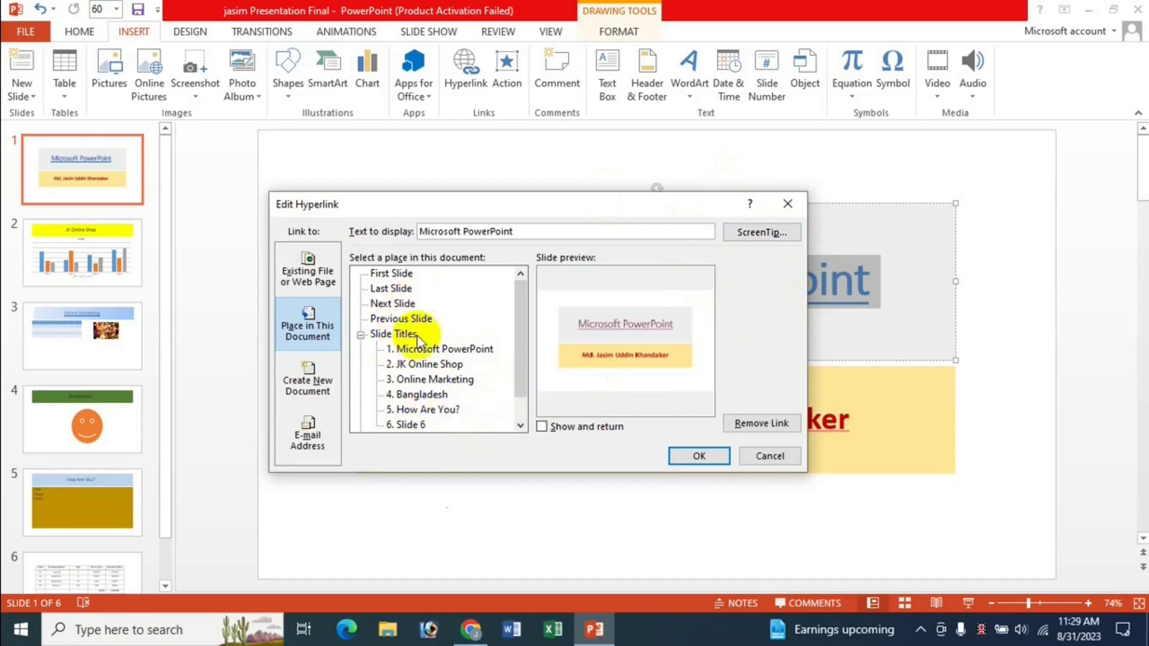
{"action": "left_click", "coordinate": [429, 381]}
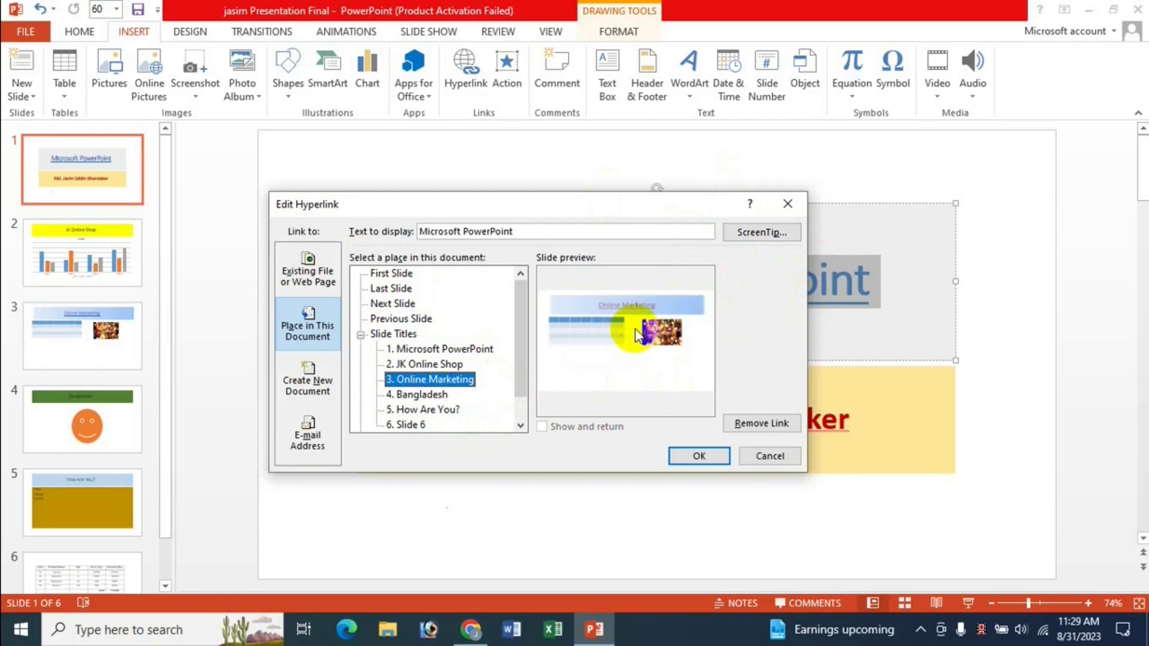
{"action": "left_click", "coordinate": [745, 233]}
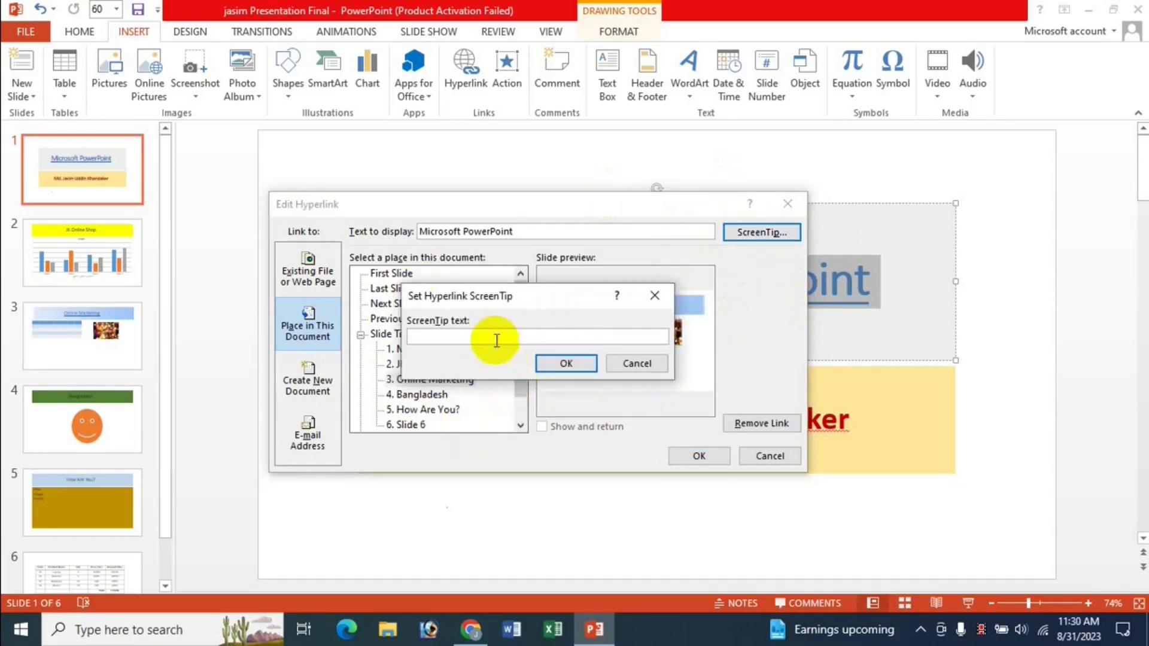
{"action": "type", "text": "jasim udd"}
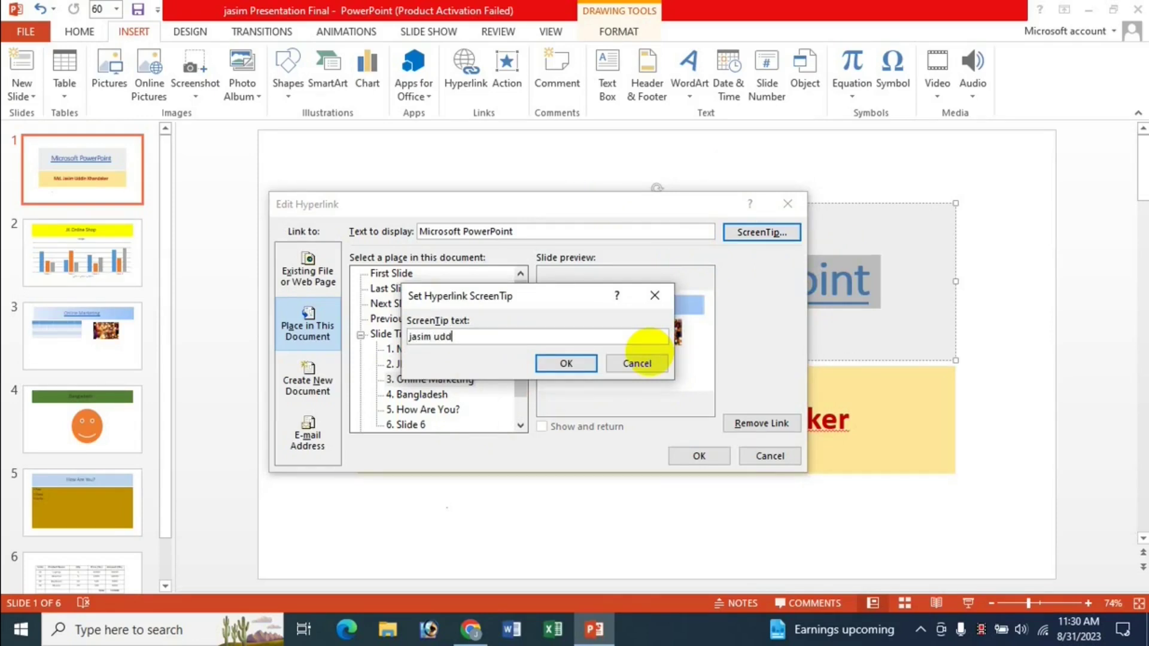
{"action": "type", "text": "in khandkar"}
{"action": "left_click", "coordinate": [566, 363]}
{"action": "left_click", "coordinate": [681, 455]}
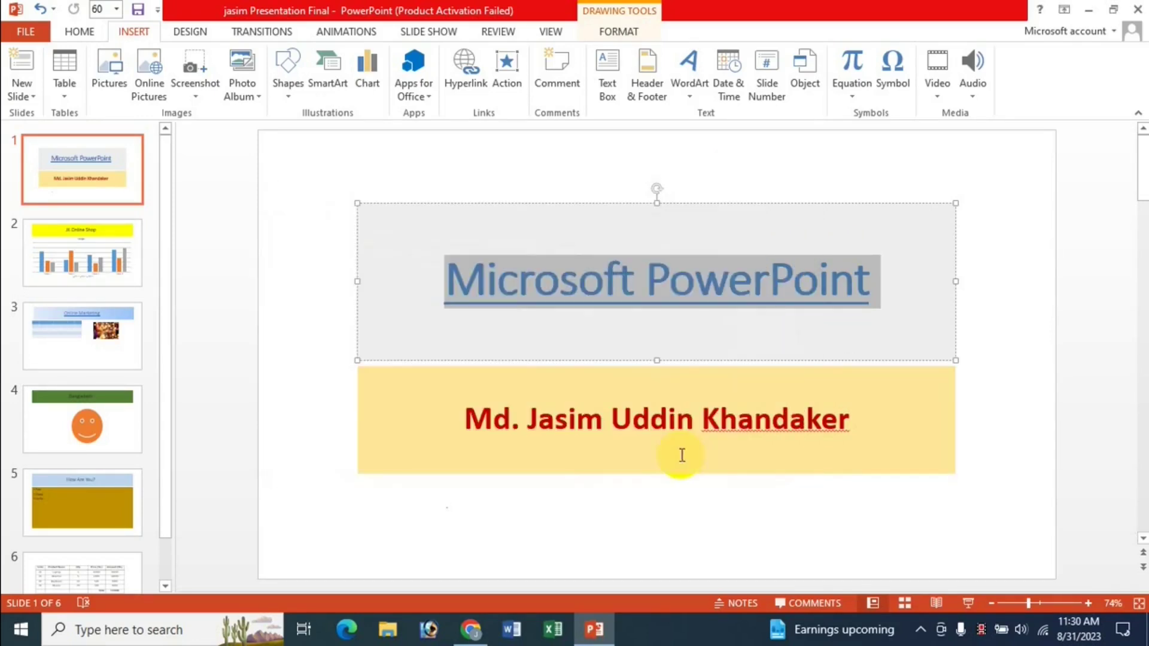
{"action": "left_click", "coordinate": [966, 604]}
{"action": "mouse_move", "coordinate": [574, 216]}
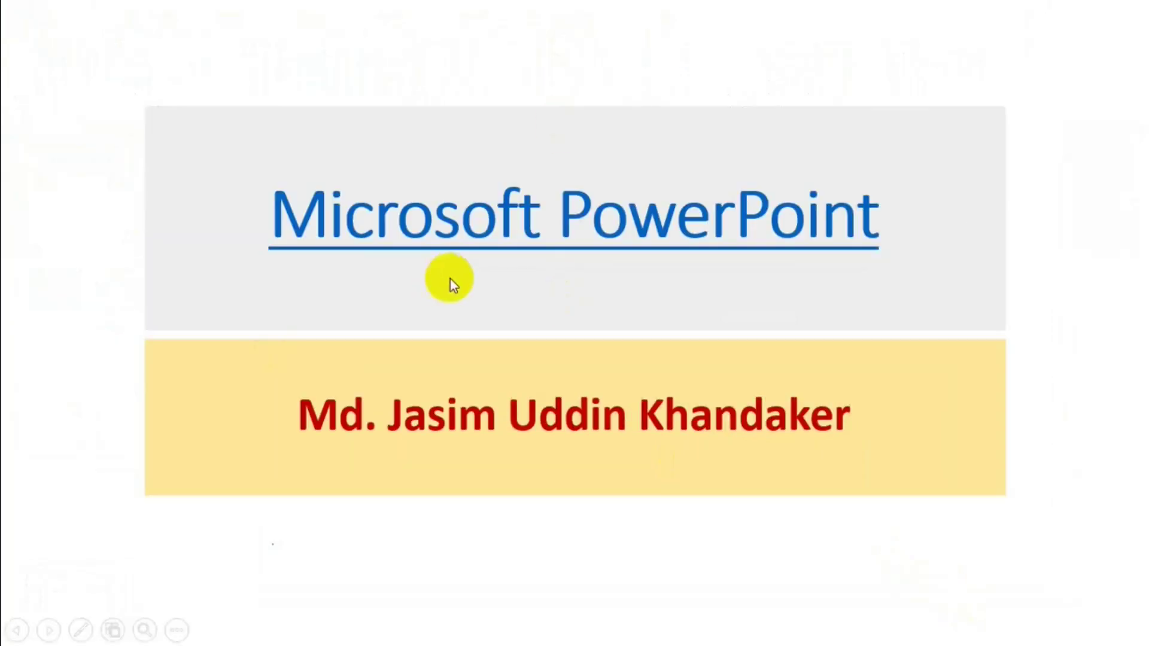
{"action": "left_click", "coordinate": [462, 229]}
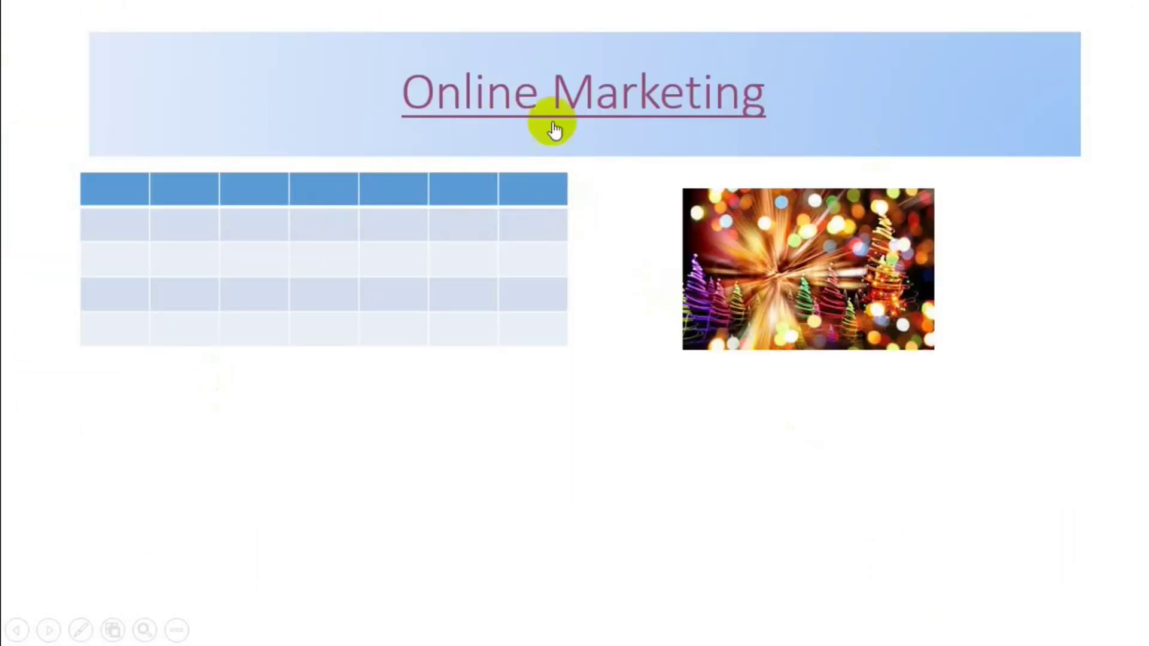
{"action": "key", "text": "Escape"}
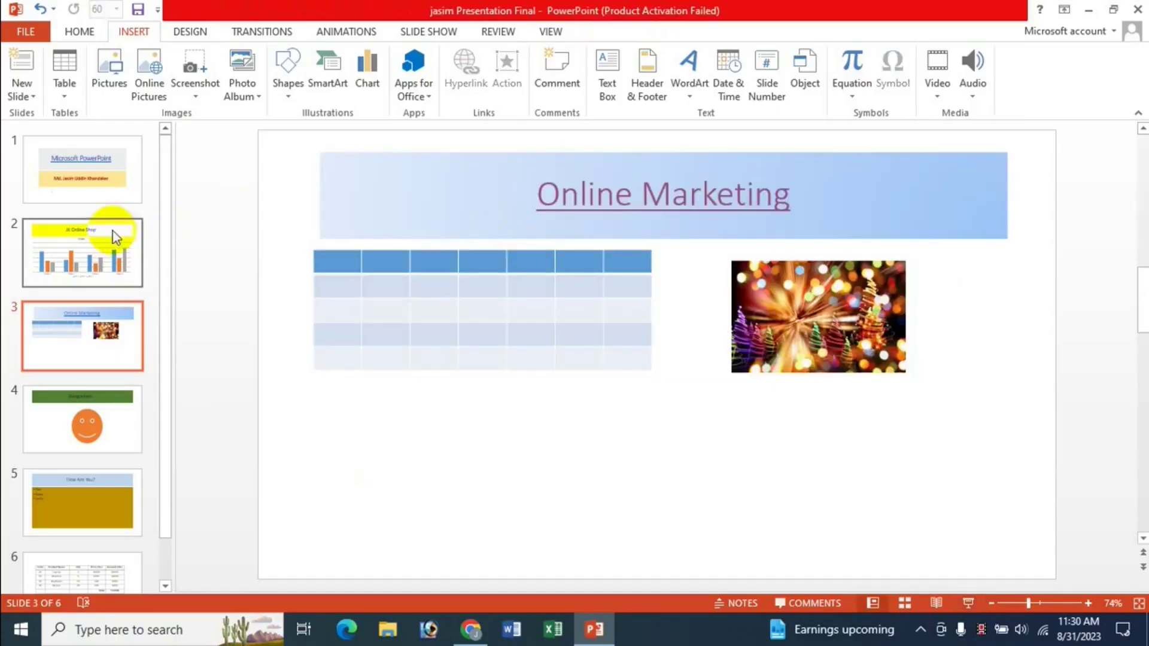
{"action": "left_click", "coordinate": [100, 170]}
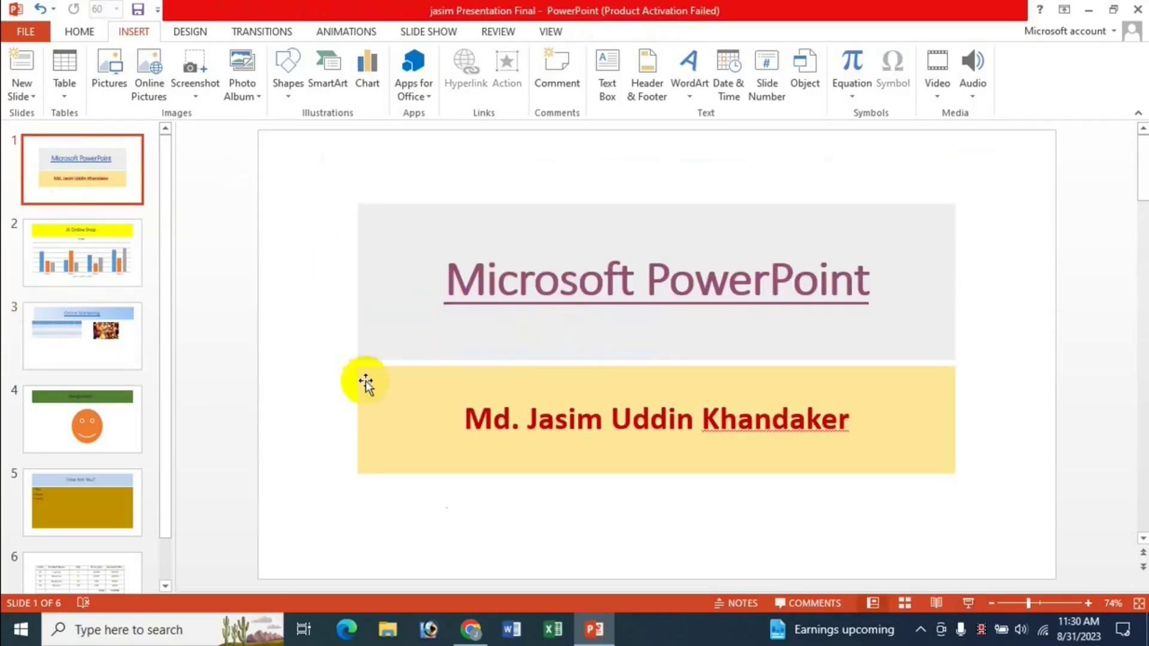
Step: On slide 3, hyperlink the Online Marketing picture to the presentation's custom show
{"action": "left_click", "coordinate": [134, 353]}
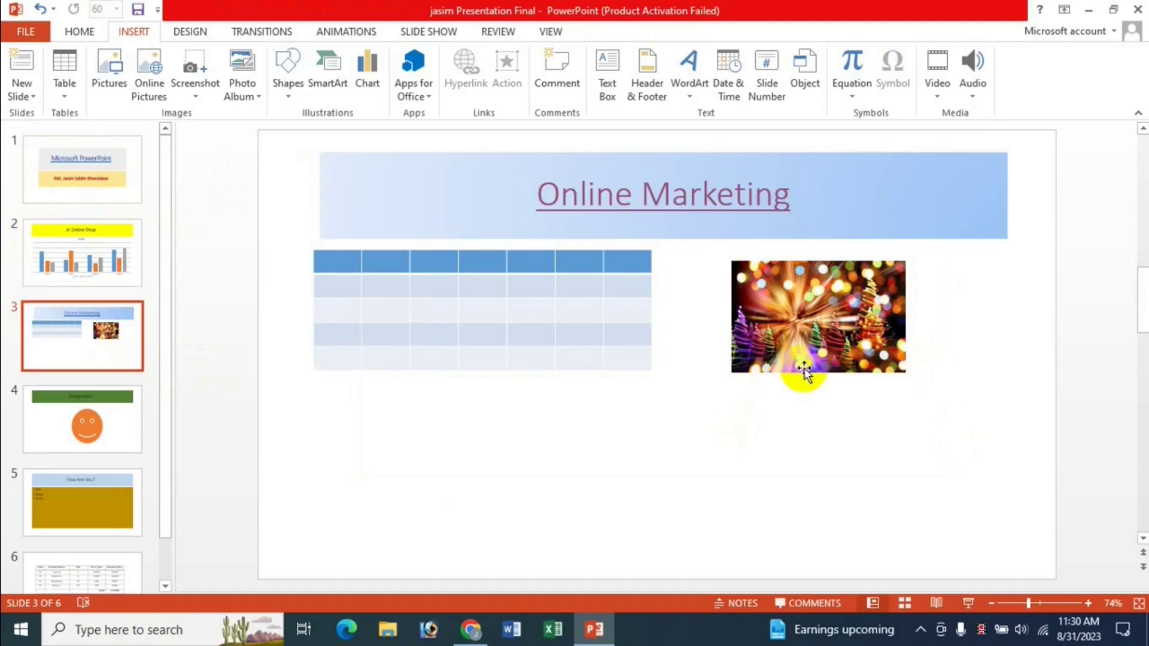
{"action": "left_click", "coordinate": [827, 306]}
{"action": "left_click", "coordinate": [458, 67]}
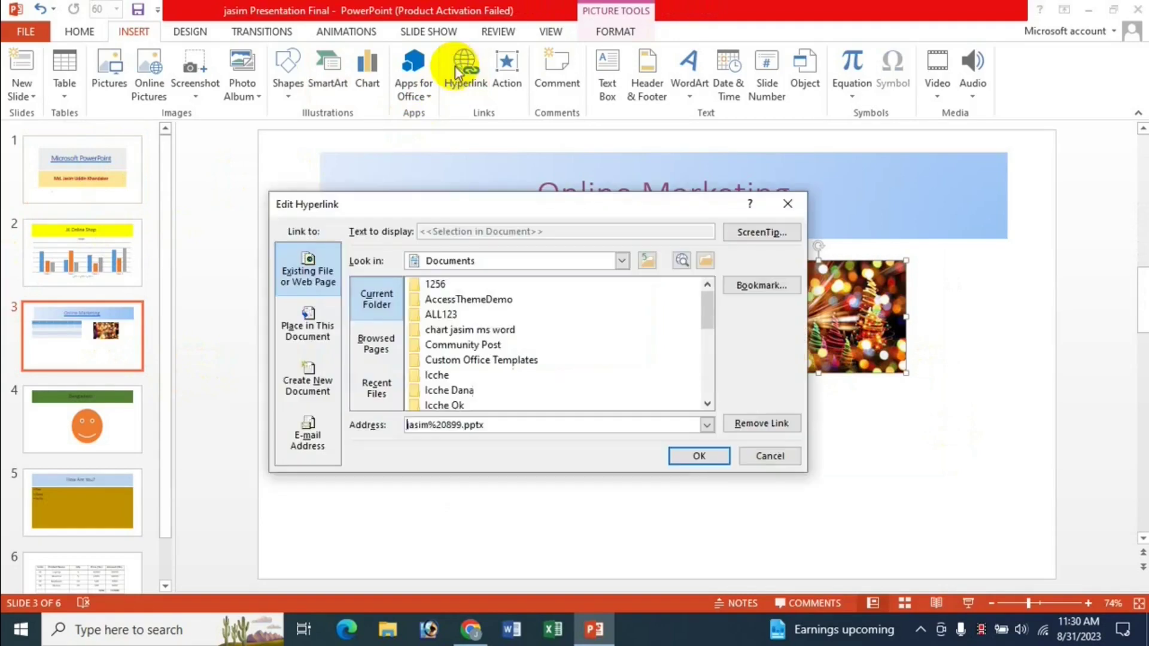
{"action": "left_click", "coordinate": [748, 285]}
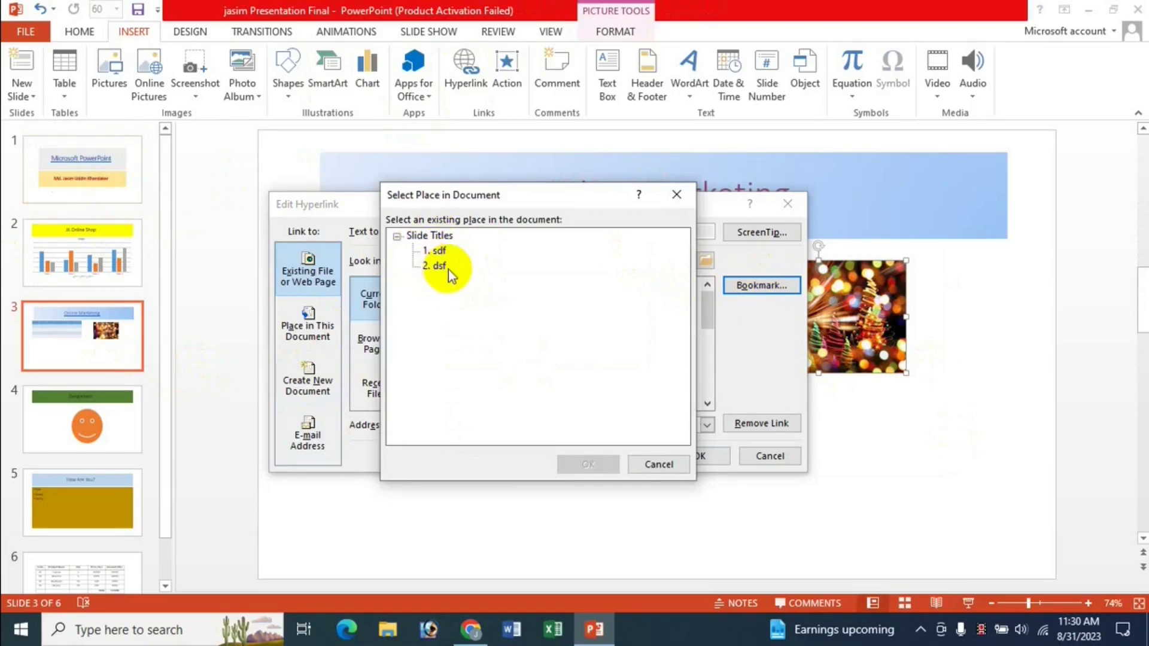
{"action": "left_click", "coordinate": [659, 465]}
{"action": "left_click", "coordinate": [322, 340]}
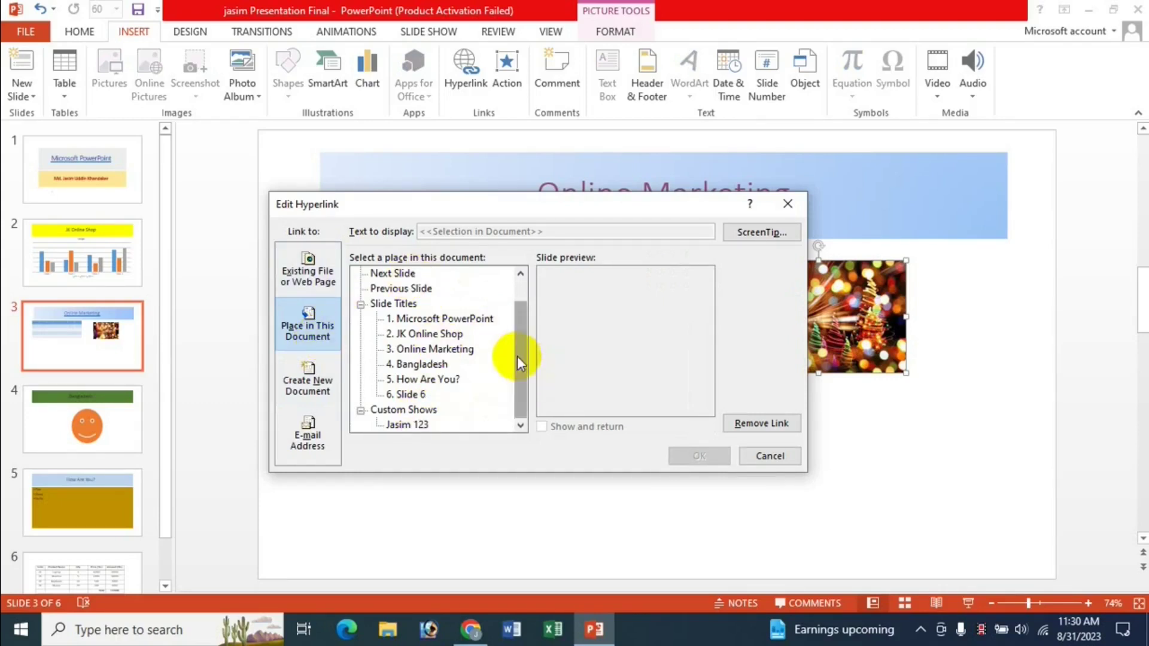
{"action": "left_click_drag", "start_coordinate": [518, 354], "coordinate": [521, 374]}
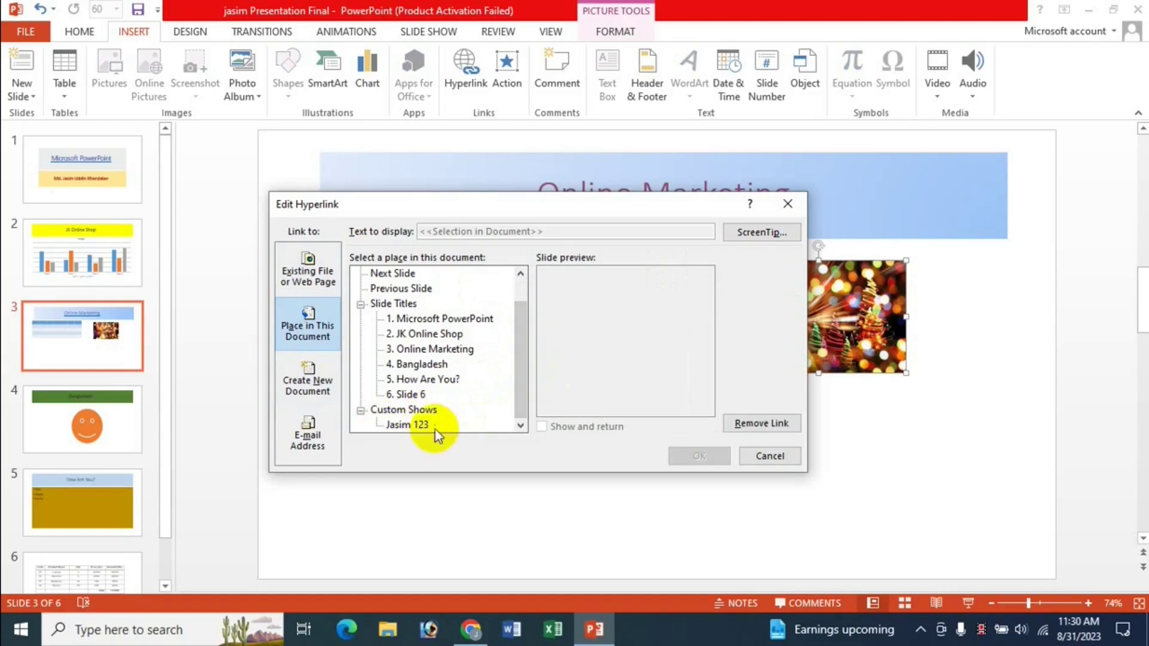
{"action": "left_click", "coordinate": [398, 425]}
{"action": "left_click", "coordinate": [686, 456]}
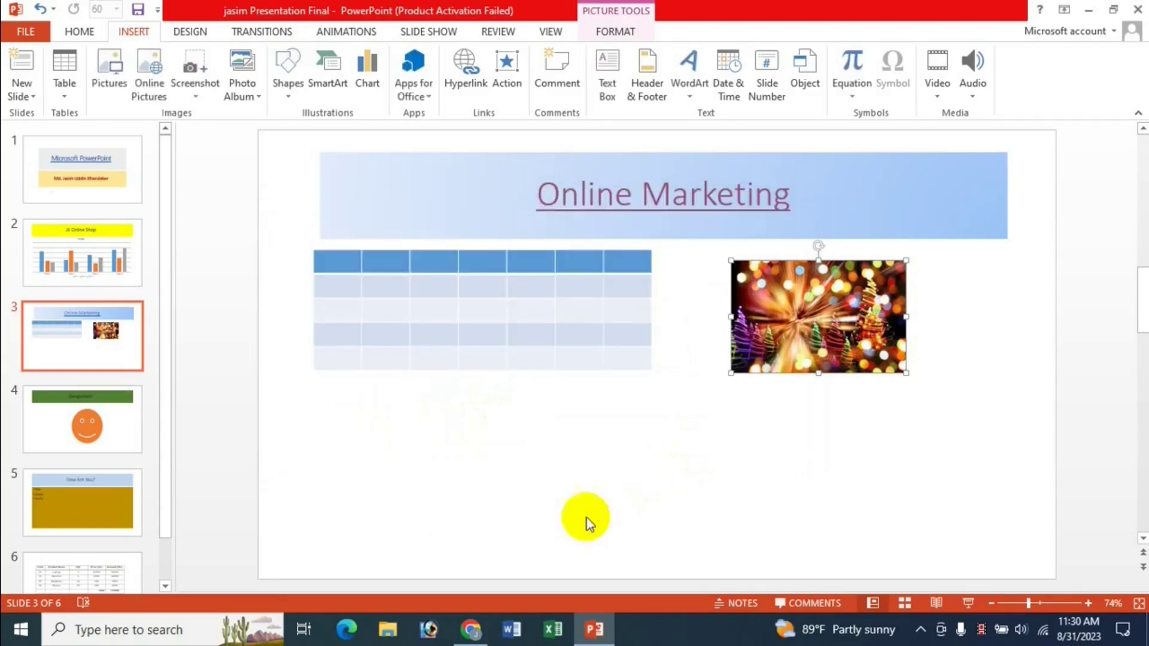
{"action": "left_click", "coordinate": [968, 602]}
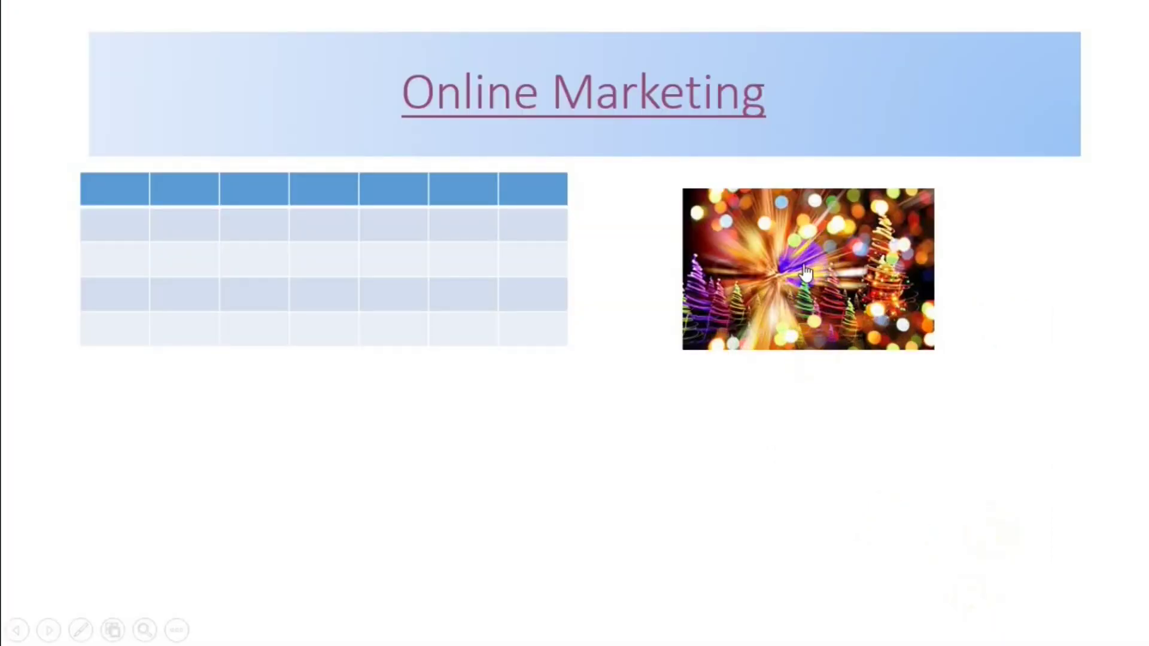
{"action": "left_click", "coordinate": [804, 274]}
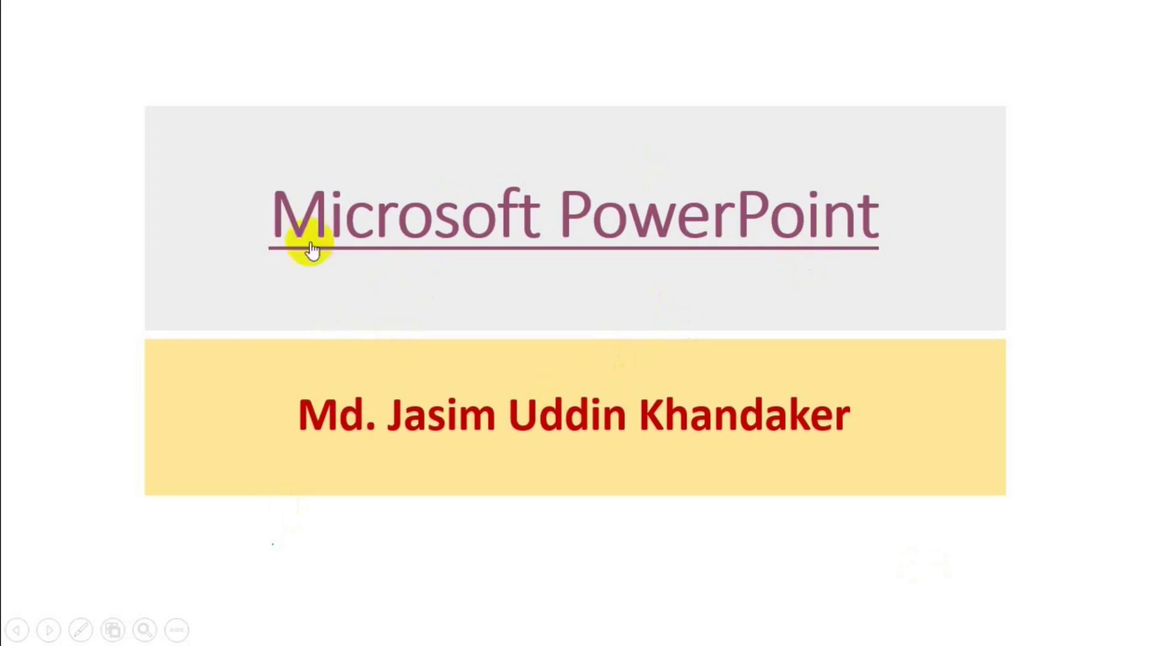
{"action": "key", "text": "Escape"}
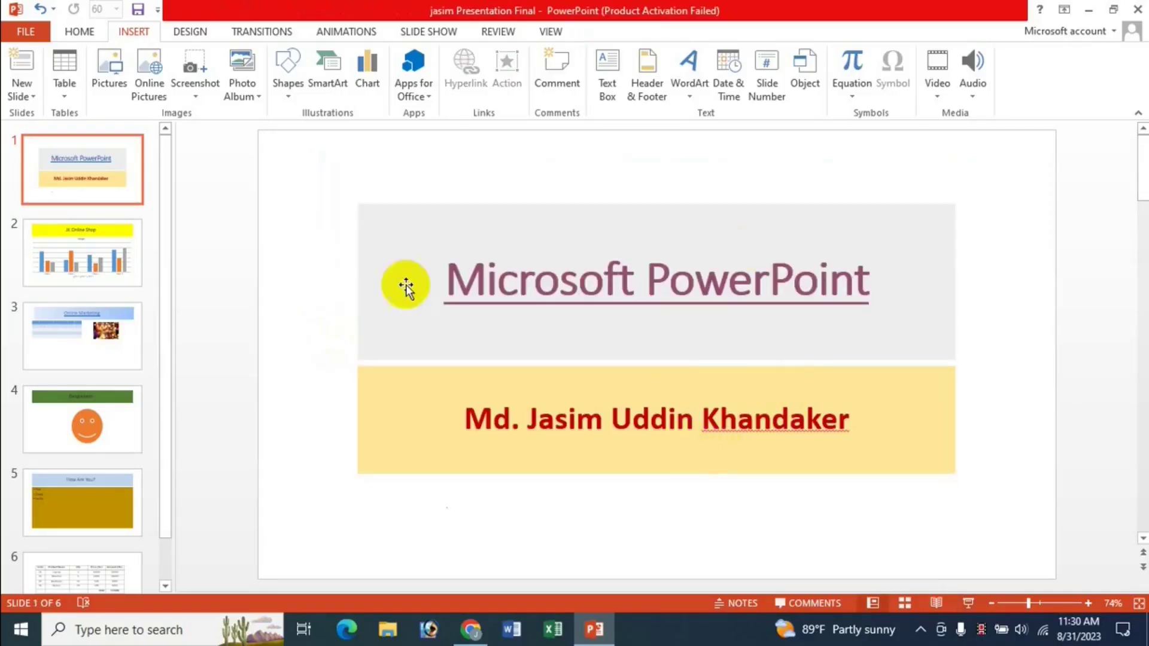
{"action": "left_click", "coordinate": [105, 331]}
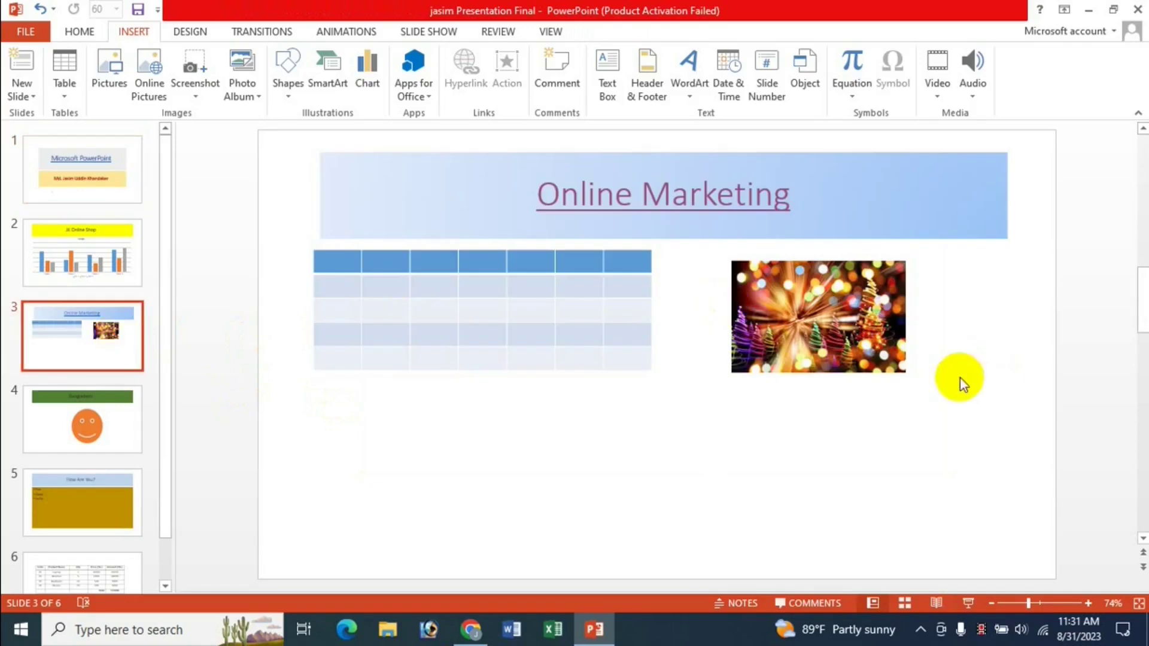
Step: Point the picture's link to Next Slide with the ScreenTip 'fdsfsd dfdssd'
{"action": "left_click", "coordinate": [837, 318]}
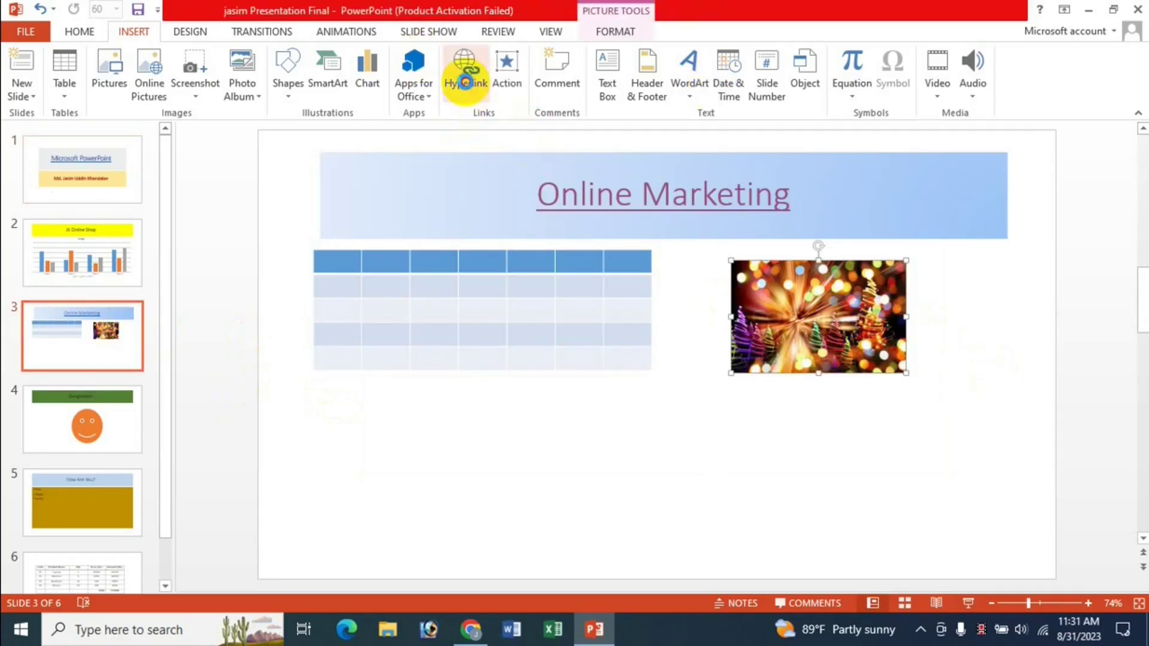
{"action": "left_click", "coordinate": [463, 73]}
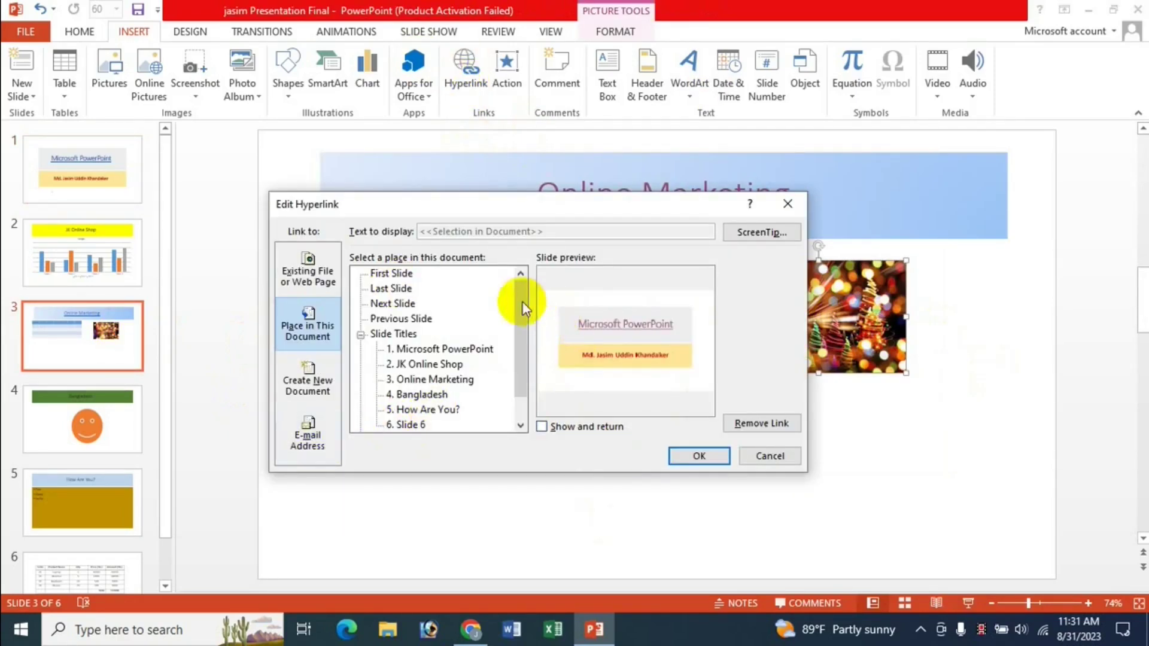
{"action": "mouse_move", "coordinate": [521, 300]}
{"action": "left_mouse_down"}
{"action": "mouse_move", "coordinate": [532, 365]}
{"action": "mouse_move", "coordinate": [542, 296]}
{"action": "left_mouse_up"}
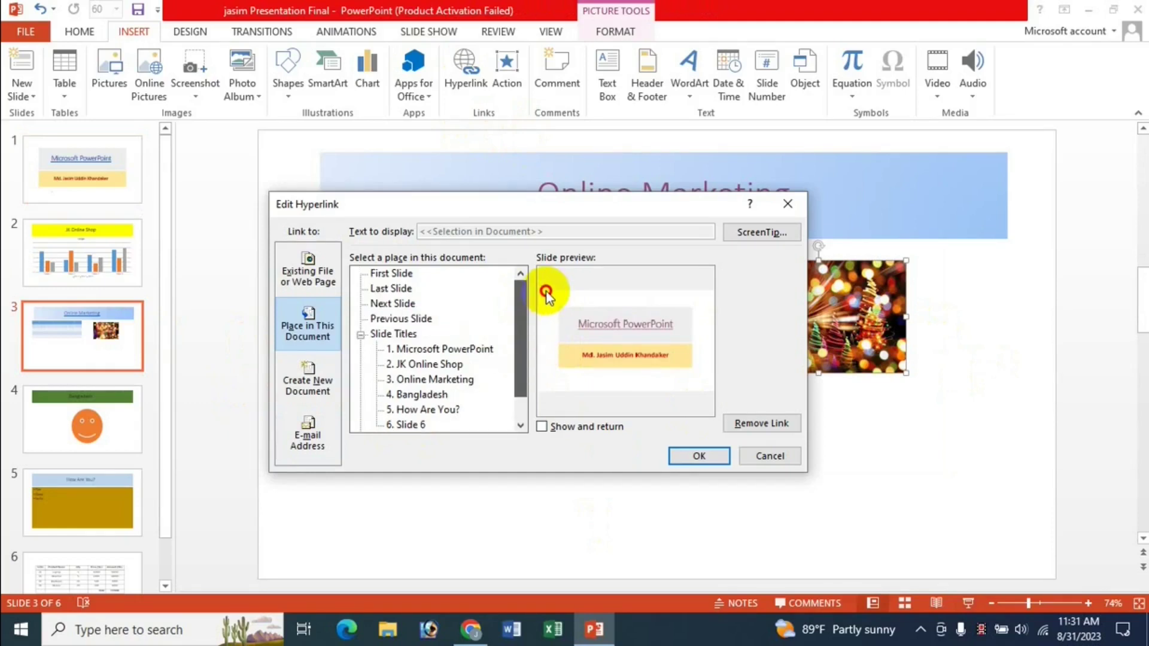
{"action": "left_click", "coordinate": [397, 307]}
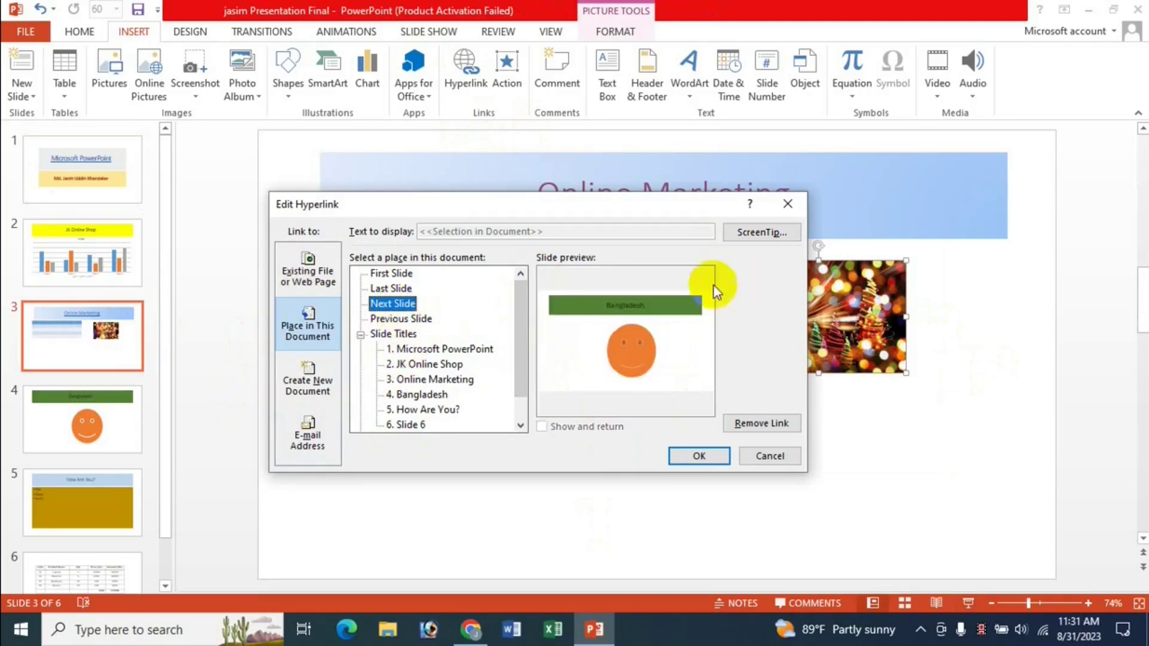
{"action": "left_click", "coordinate": [756, 233]}
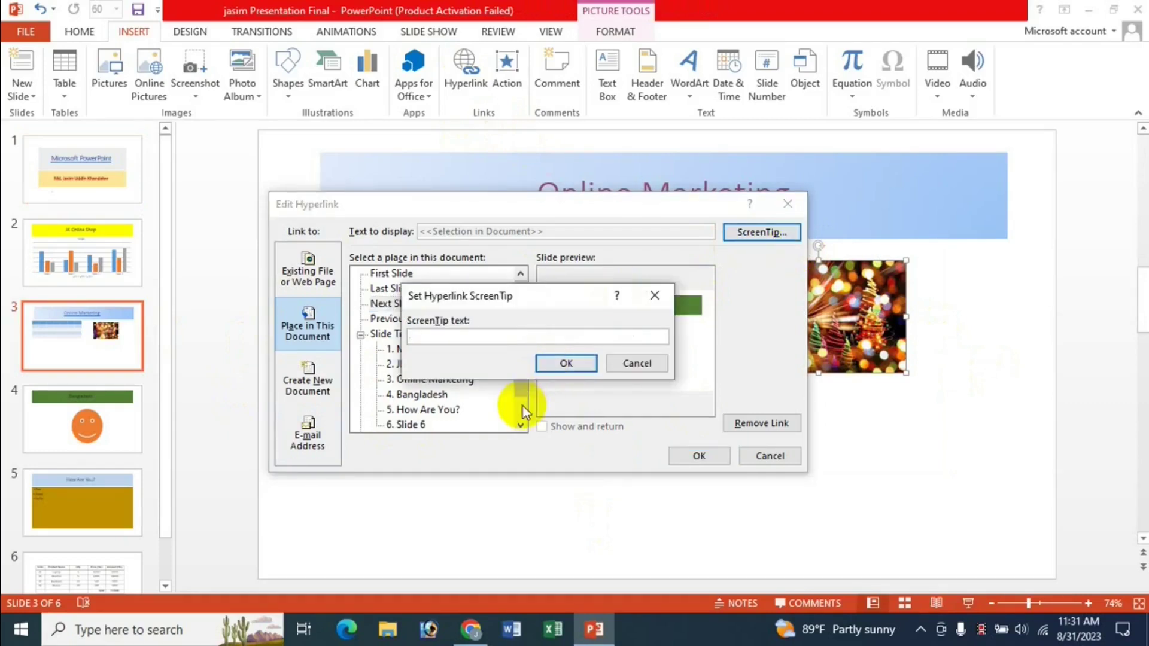
{"action": "type", "text": "fdsfsd dfdssd"}
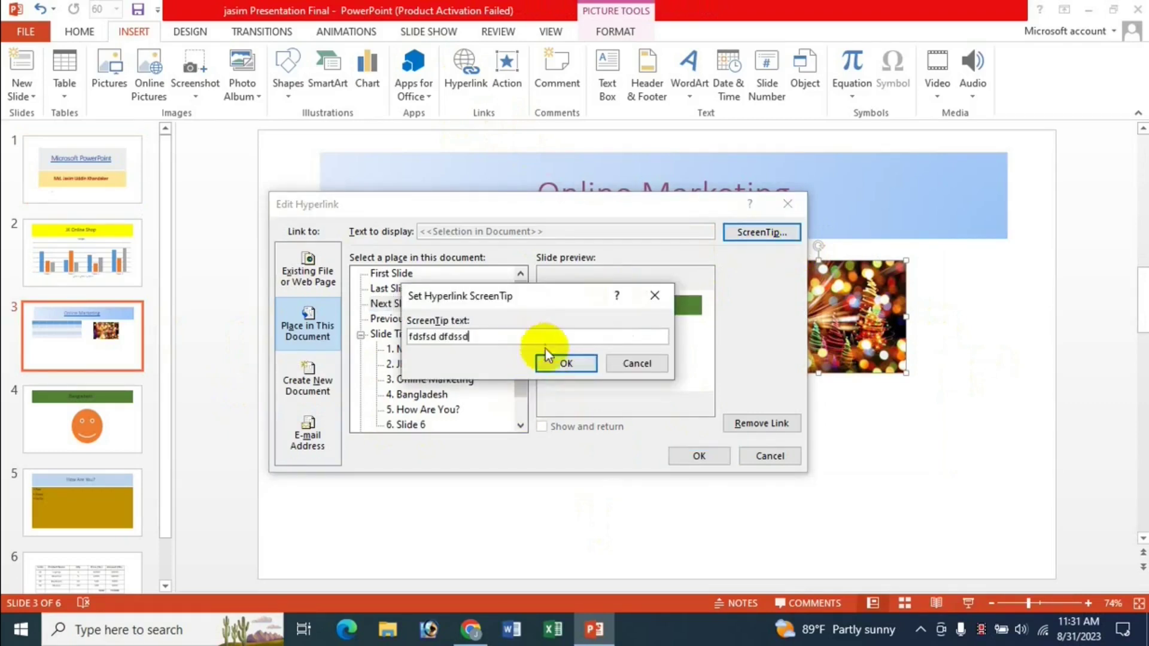
{"action": "left_click", "coordinate": [557, 364]}
Step: Apply the Next Slide link and test it in the slide show, reaching the Bangladesh slide
{"action": "left_click", "coordinate": [700, 456]}
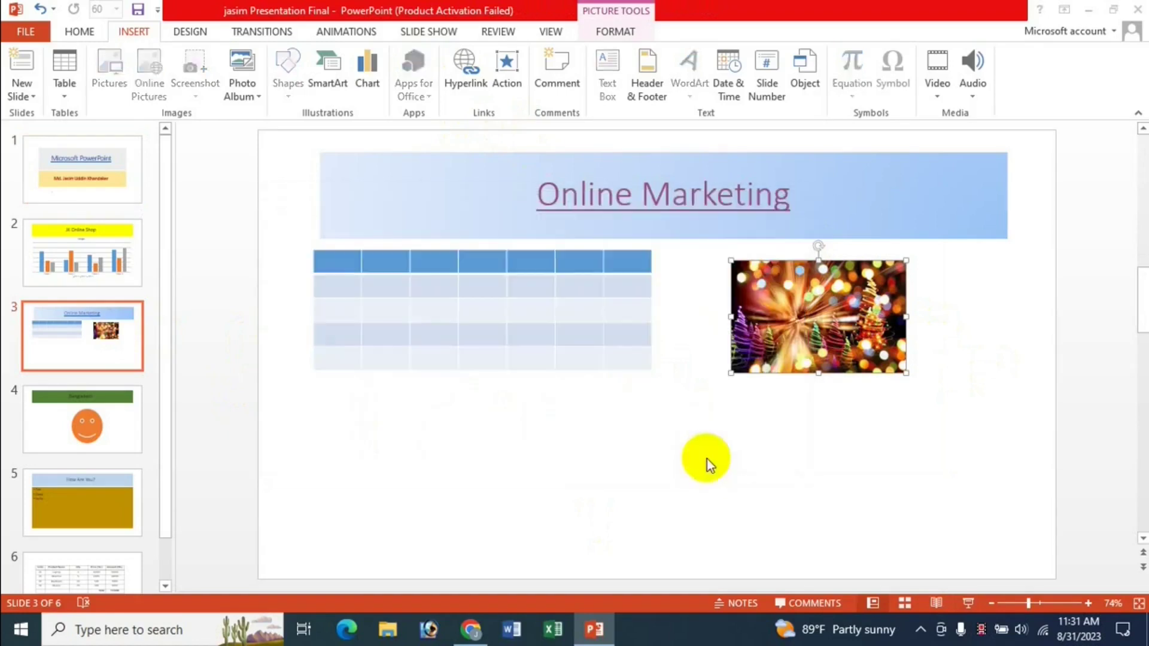
{"action": "left_click", "coordinate": [969, 604]}
{"action": "mouse_move", "coordinate": [790, 260]}
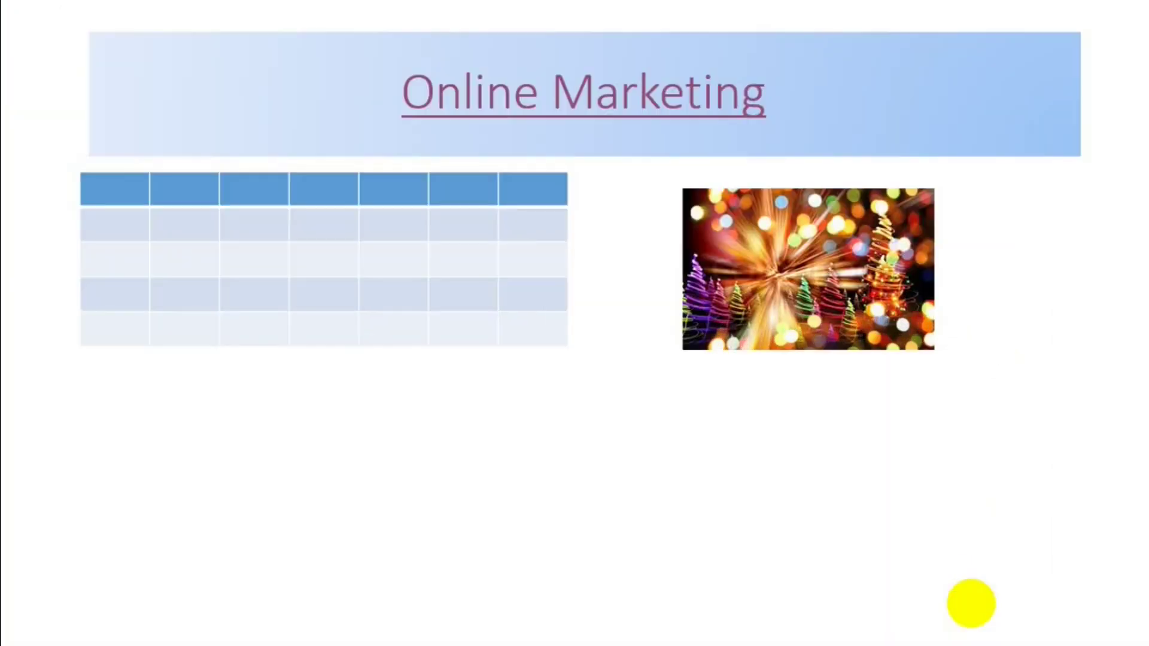
{"action": "left_click", "coordinate": [784, 255]}
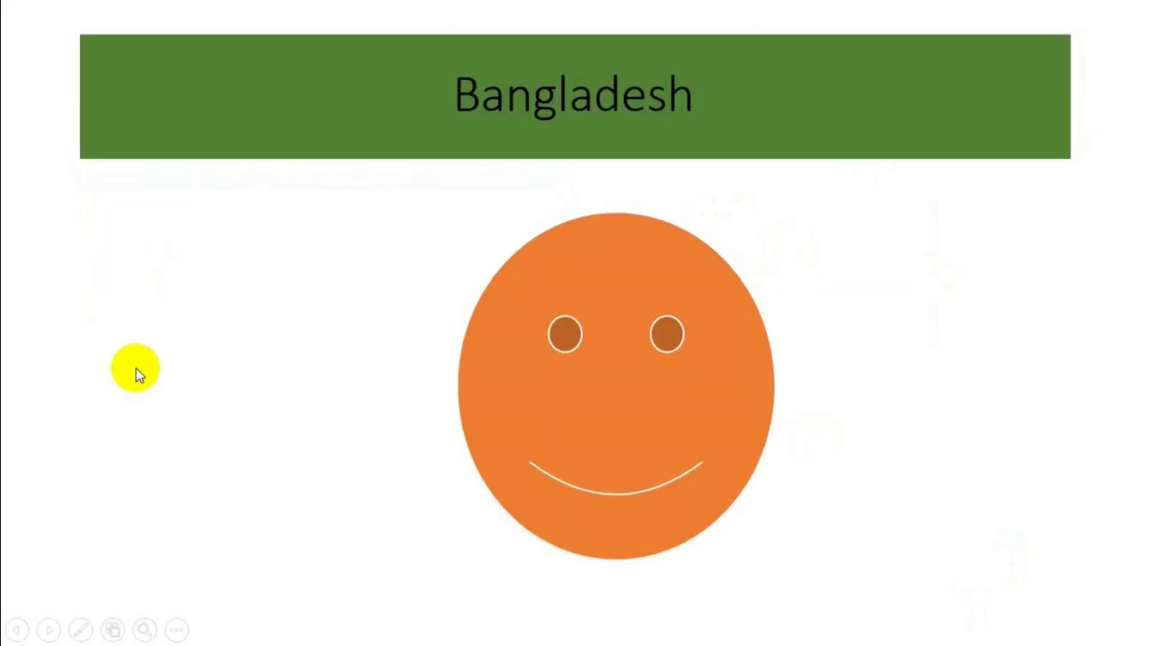
Step: End the show, return to slide 3, and switch to the JK Update Technology videos page in Chrome
{"action": "key", "text": "Escape"}
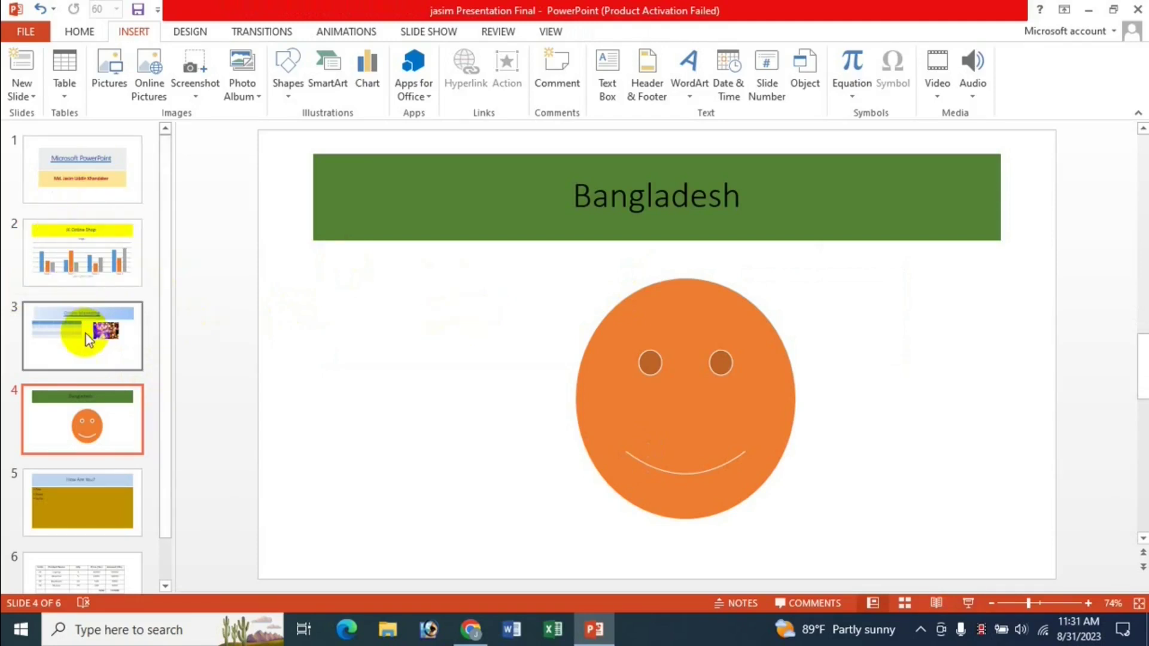
{"action": "left_click", "coordinate": [111, 335]}
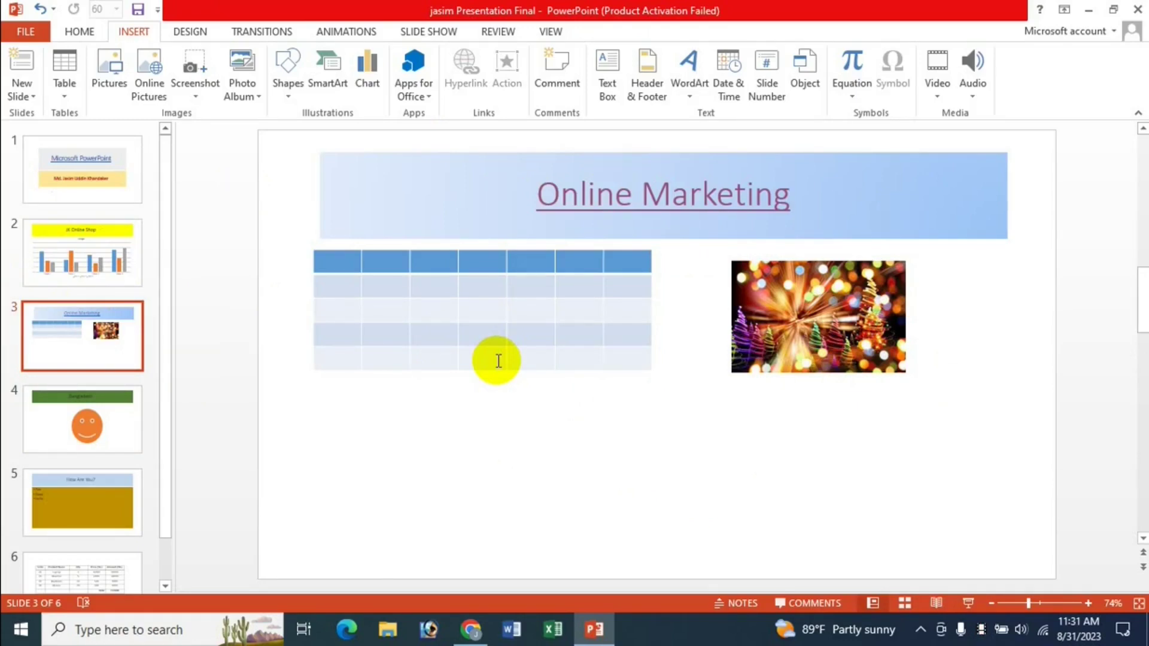
{"action": "left_click", "coordinate": [471, 630]}
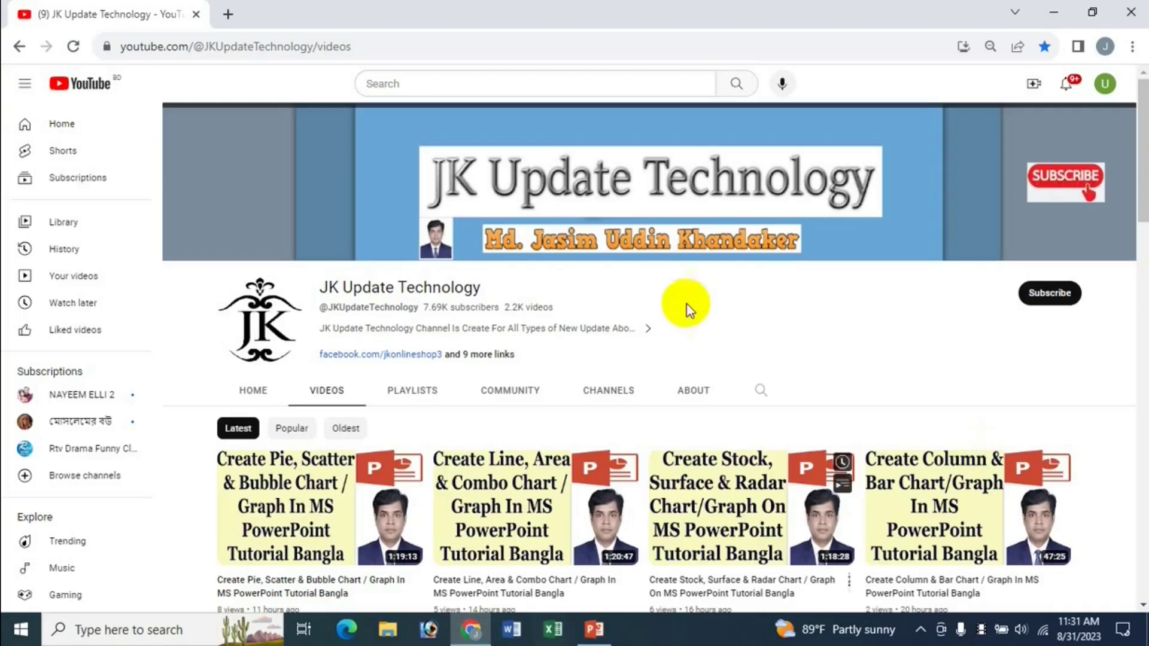
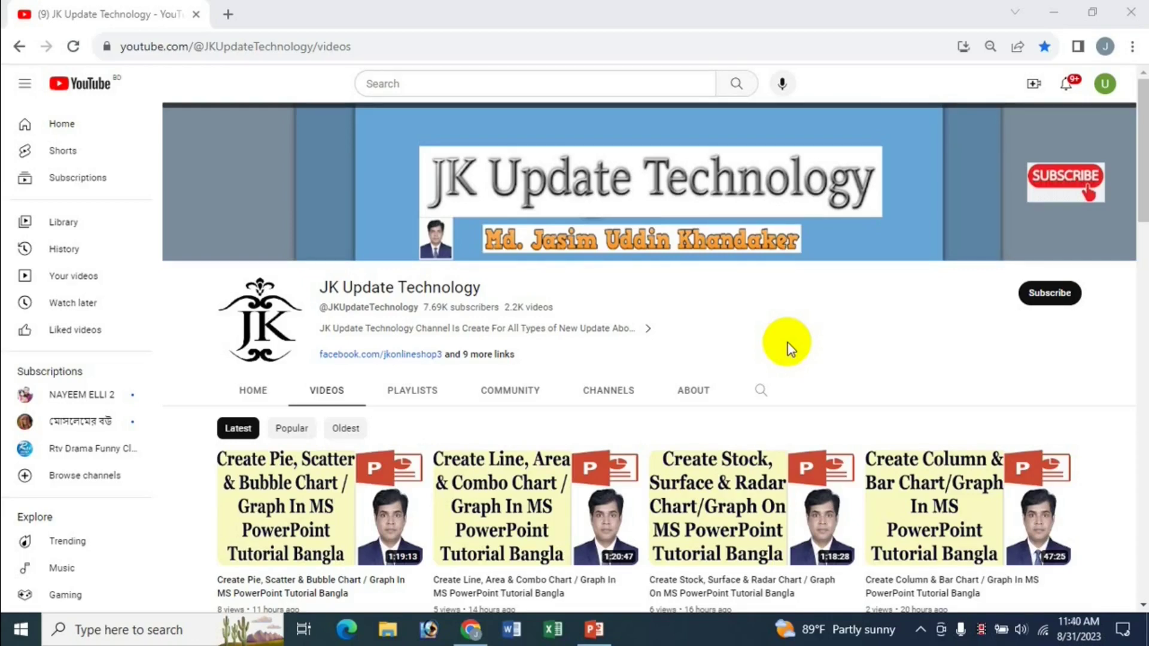
Step: Remove the old hyperlink from slide 3's 'Online Marketing' title so it is plain text again
{"action": "left_click", "coordinate": [600, 633]}
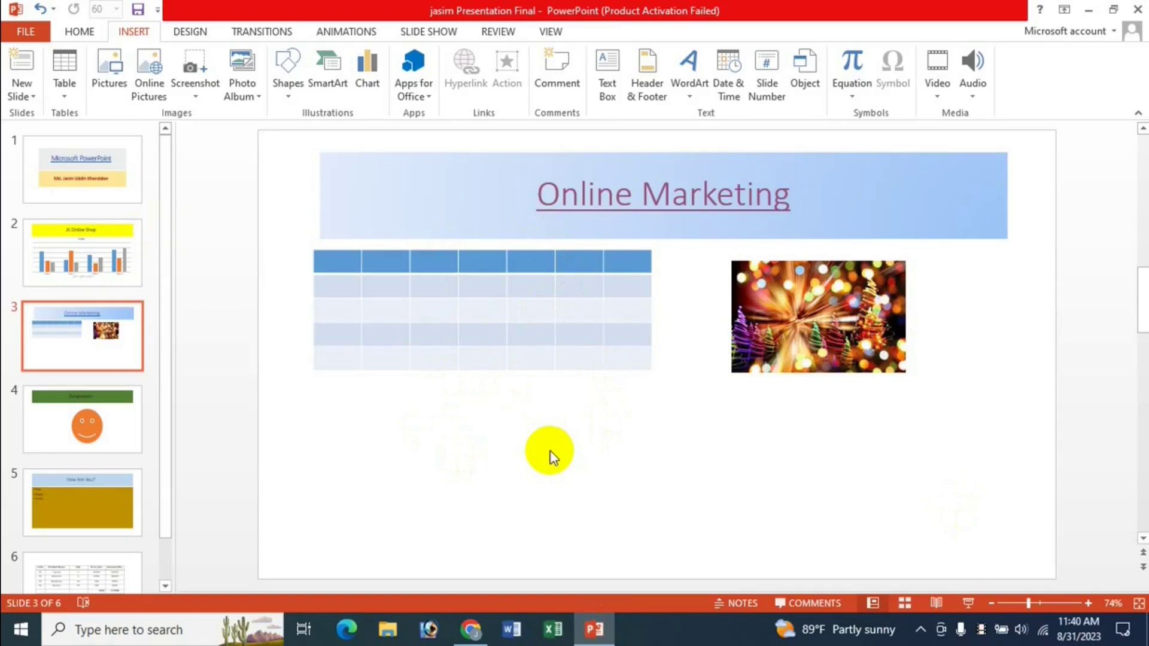
{"action": "key", "text": "ctrl+z"}
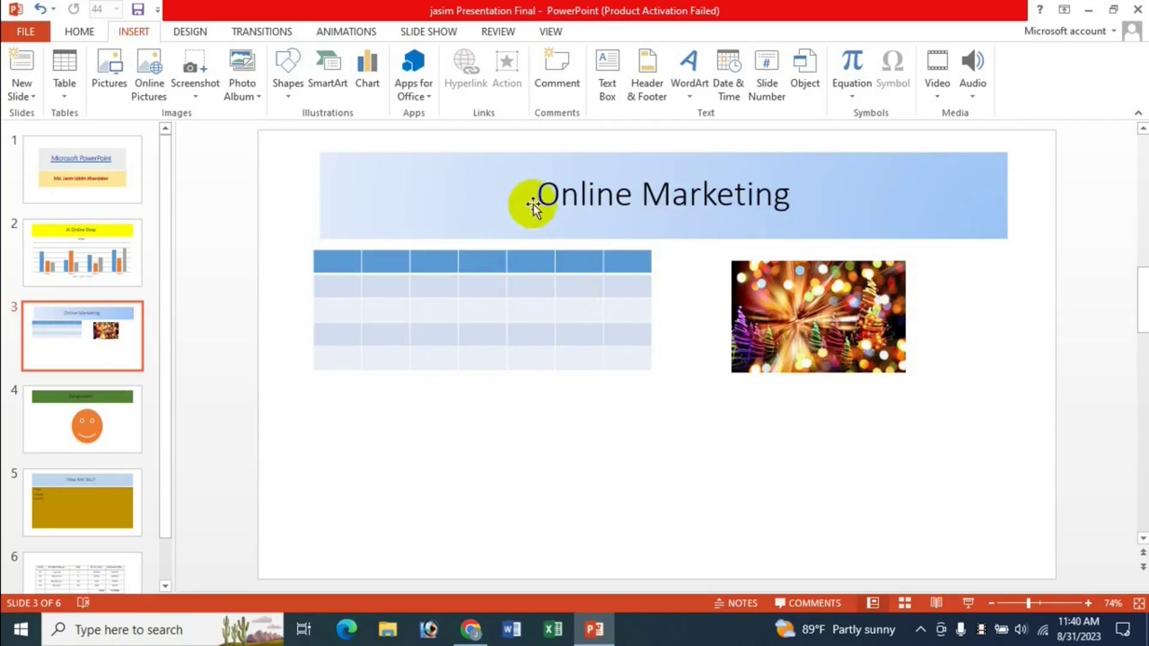
{"action": "left_click_drag", "start_coordinate": [538, 195], "coordinate": [744, 194]}
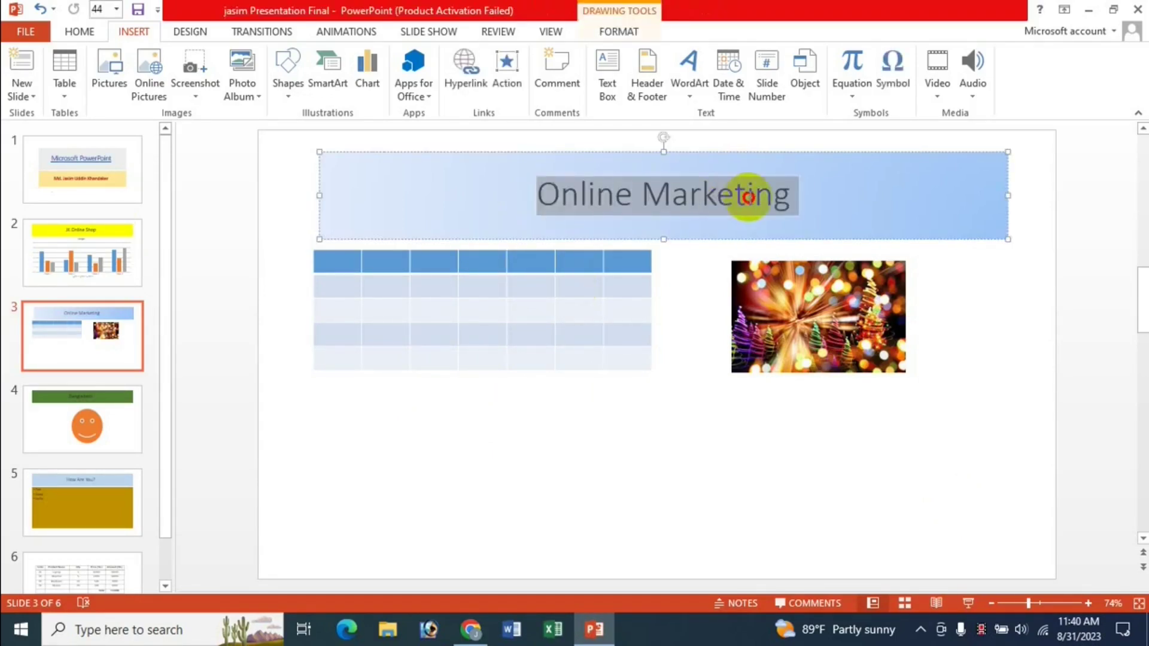
{"action": "right_click", "coordinate": [662, 202]}
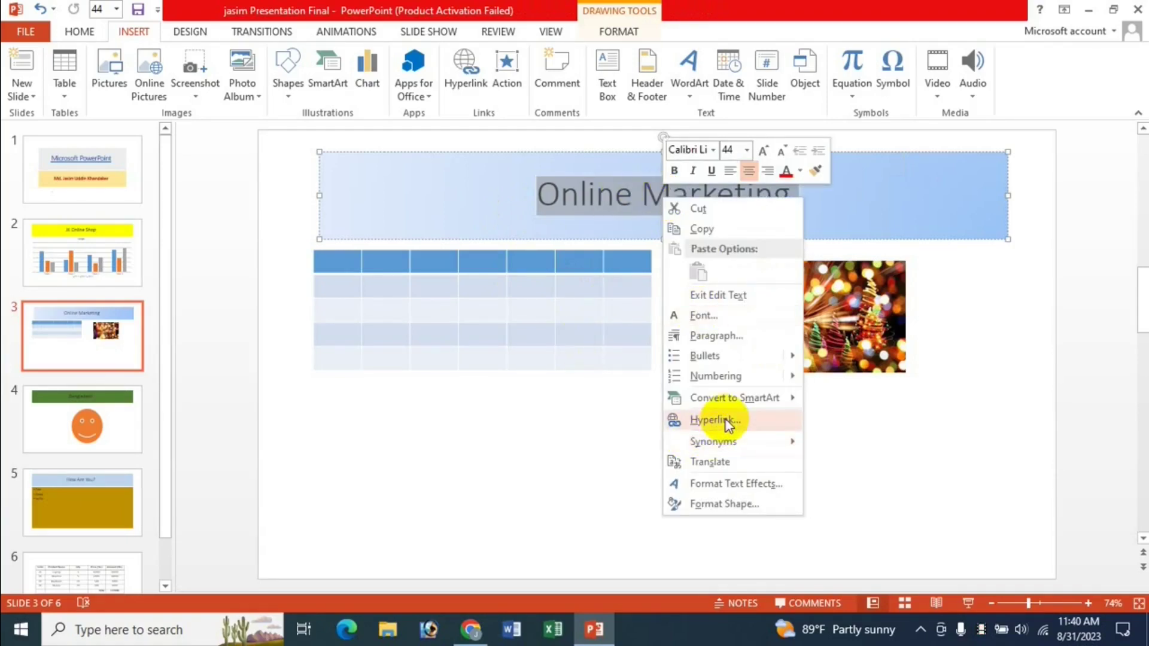
{"action": "left_click", "coordinate": [772, 12]}
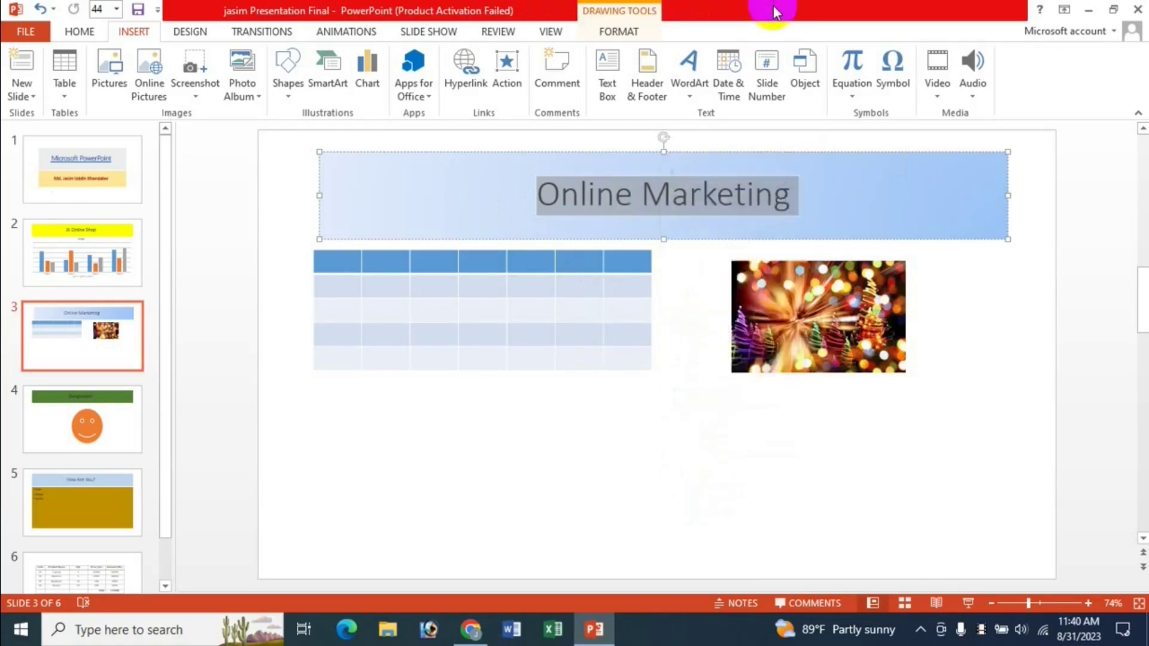
Step: Start a hyperlink on the title and pick Create New Document as the link target
{"action": "left_click", "coordinate": [464, 92]}
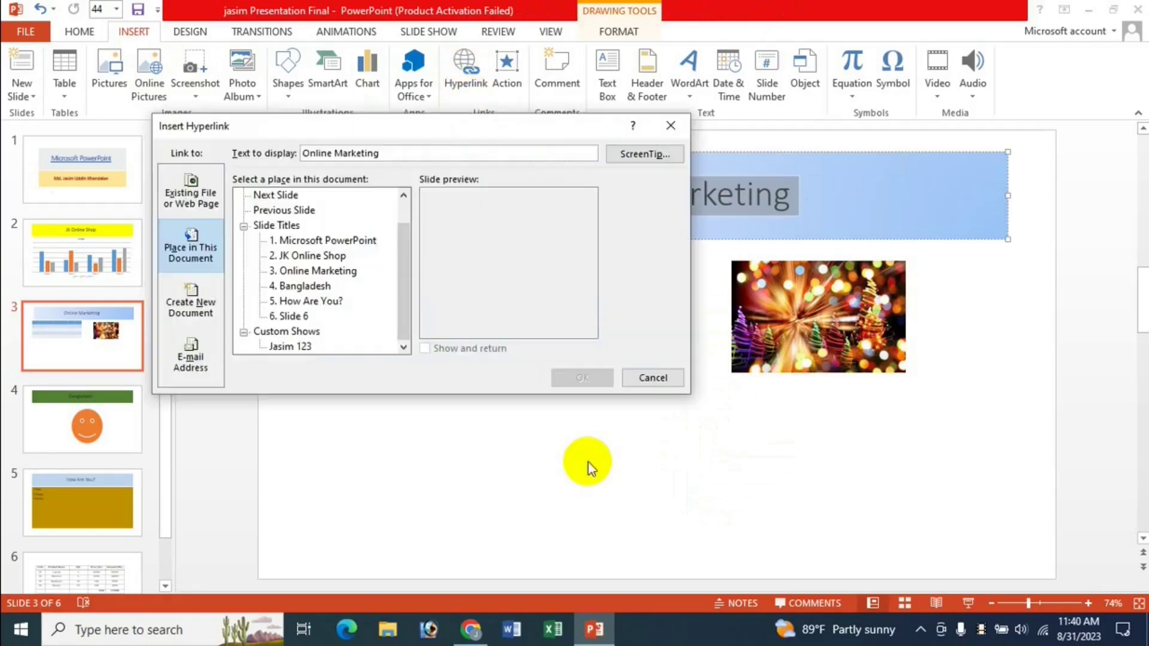
{"action": "left_click_drag", "start_coordinate": [397, 127], "coordinate": [542, 183]}
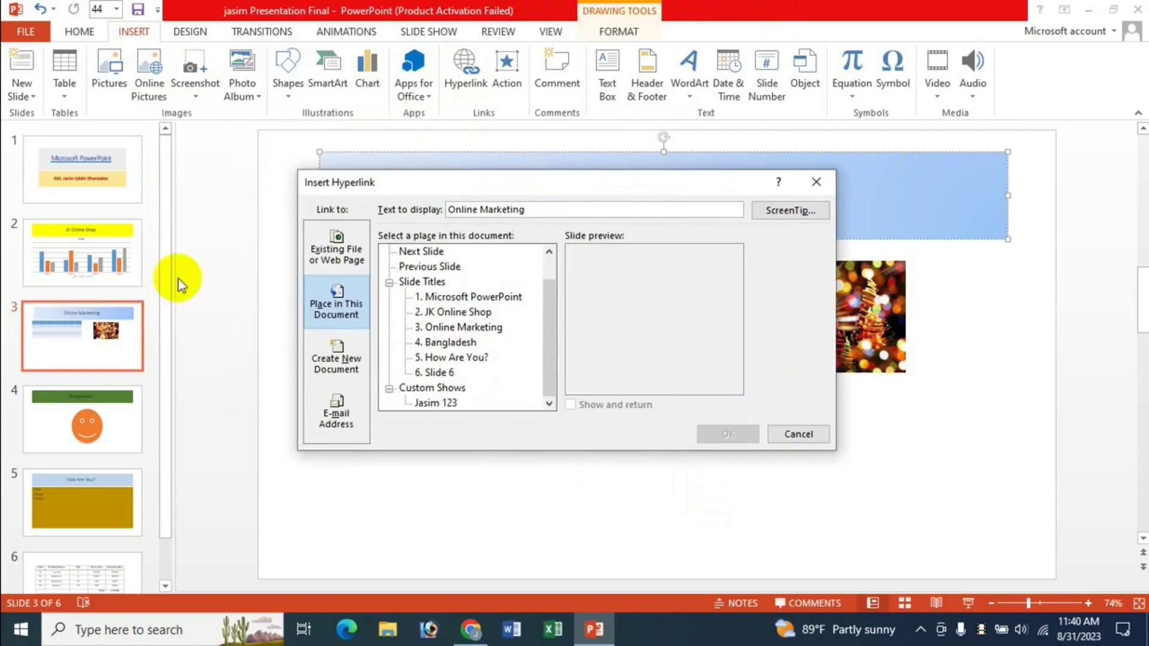
{"action": "left_click", "coordinate": [336, 370]}
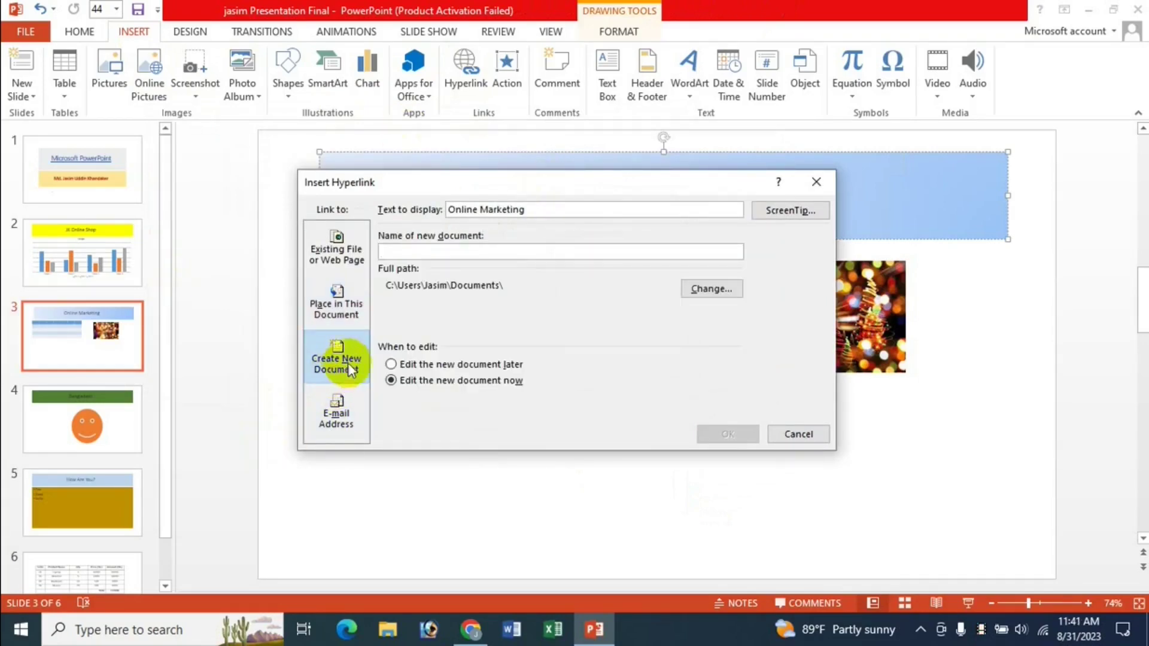
{"action": "left_click", "coordinate": [326, 407]}
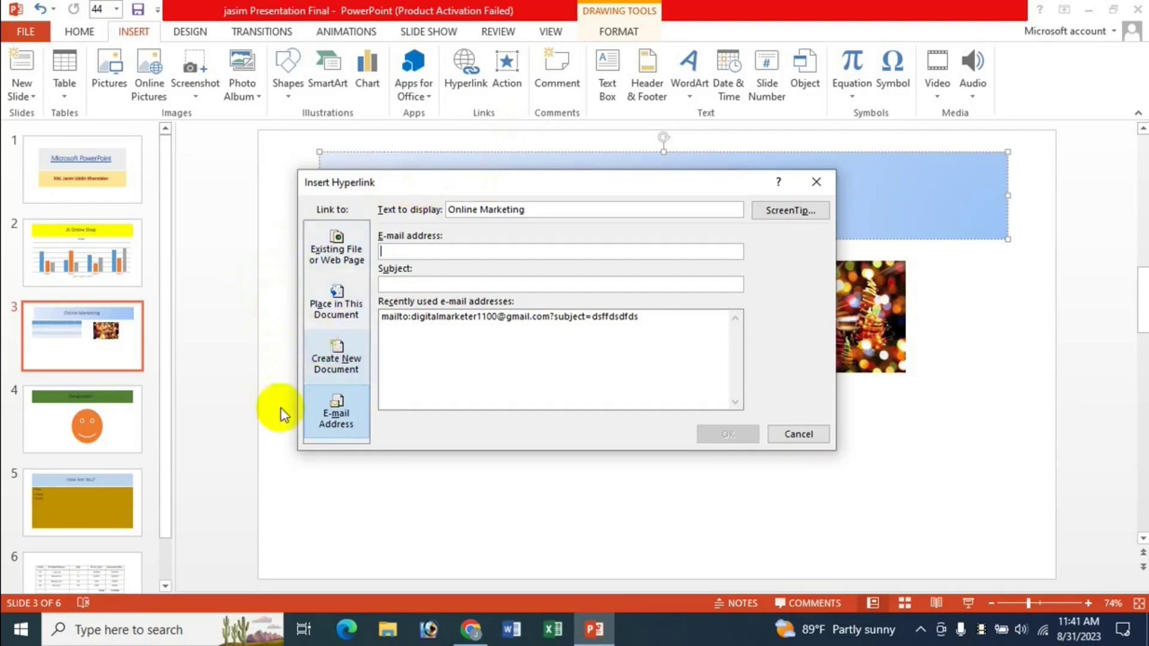
{"action": "left_click", "coordinate": [329, 363]}
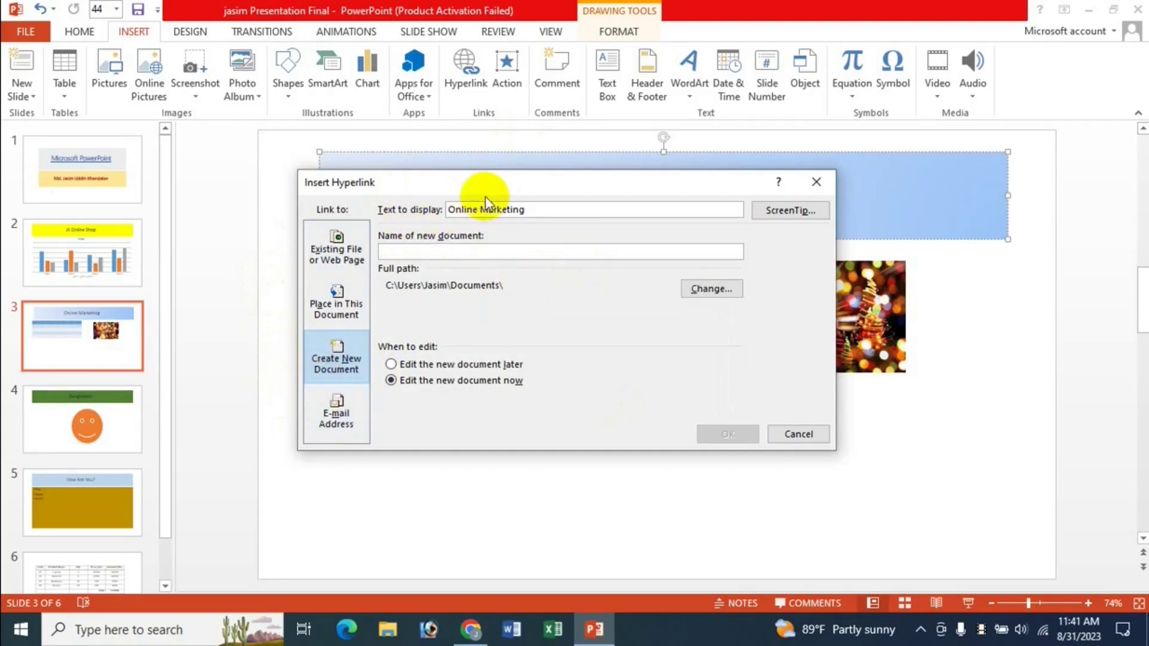
{"action": "mouse_move", "coordinate": [479, 184]}
{"action": "left_mouse_down"}
{"action": "mouse_move", "coordinate": [420, 295]}
{"action": "mouse_move", "coordinate": [470, 236]}
{"action": "left_mouse_up"}
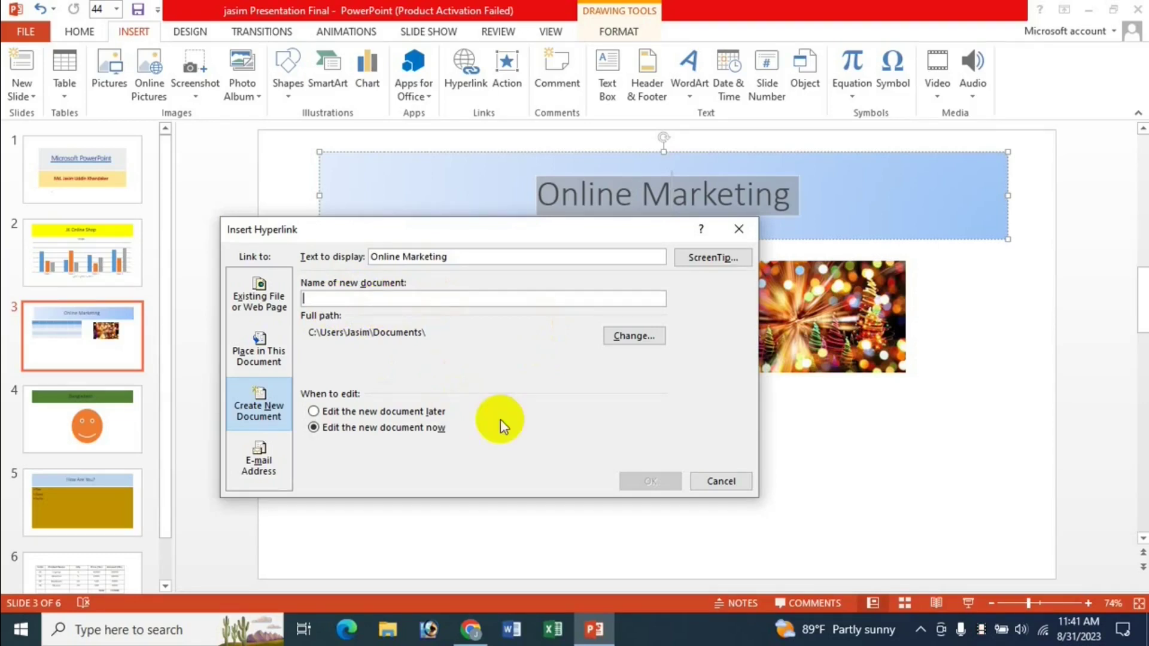
Step: Link the title to a new presentation 'jasim presenttaion', add a slide, then close it unsaved
{"action": "type", "text": "jasim p"}
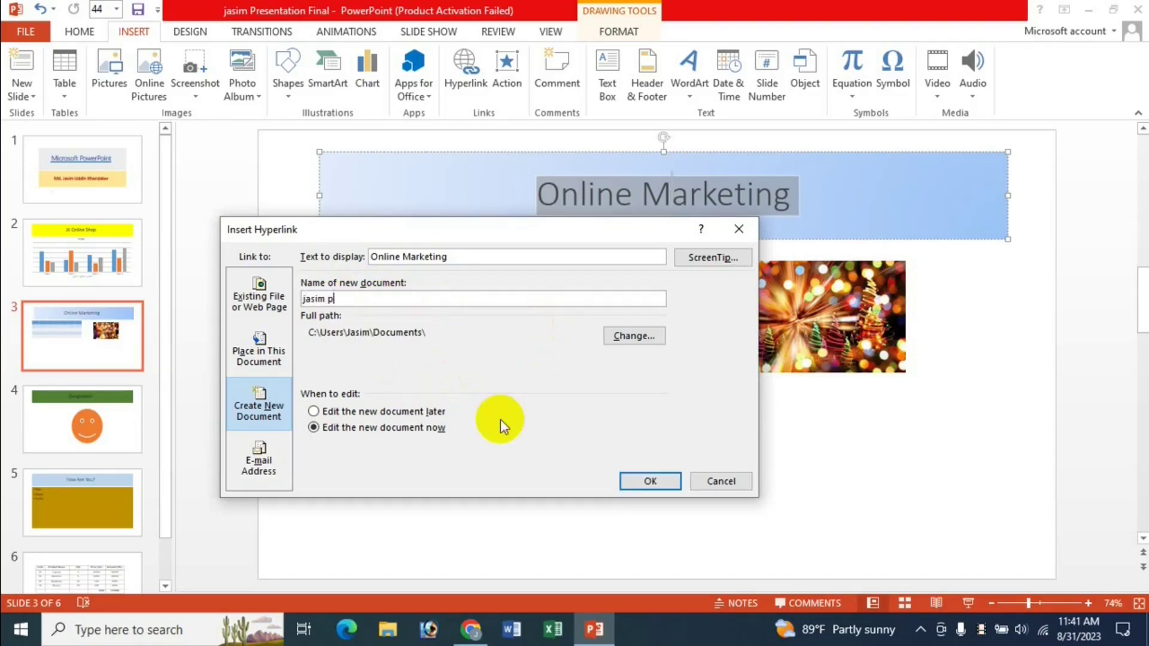
{"action": "type", "text": "resenttaion ok"}
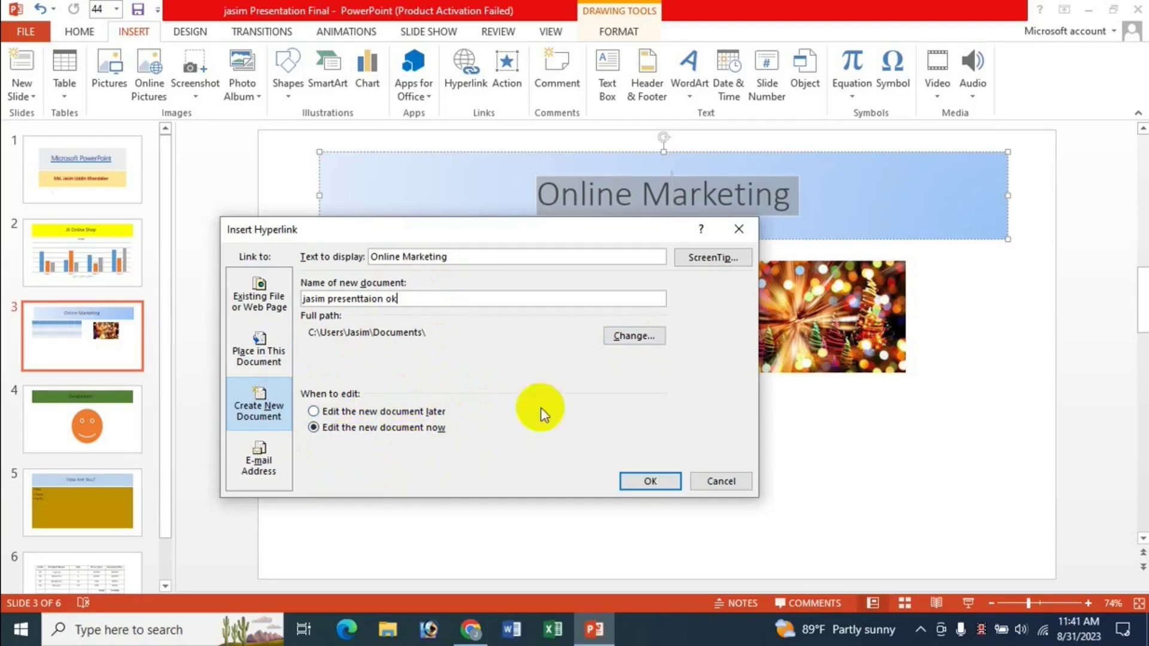
{"action": "left_click", "coordinate": [648, 481]}
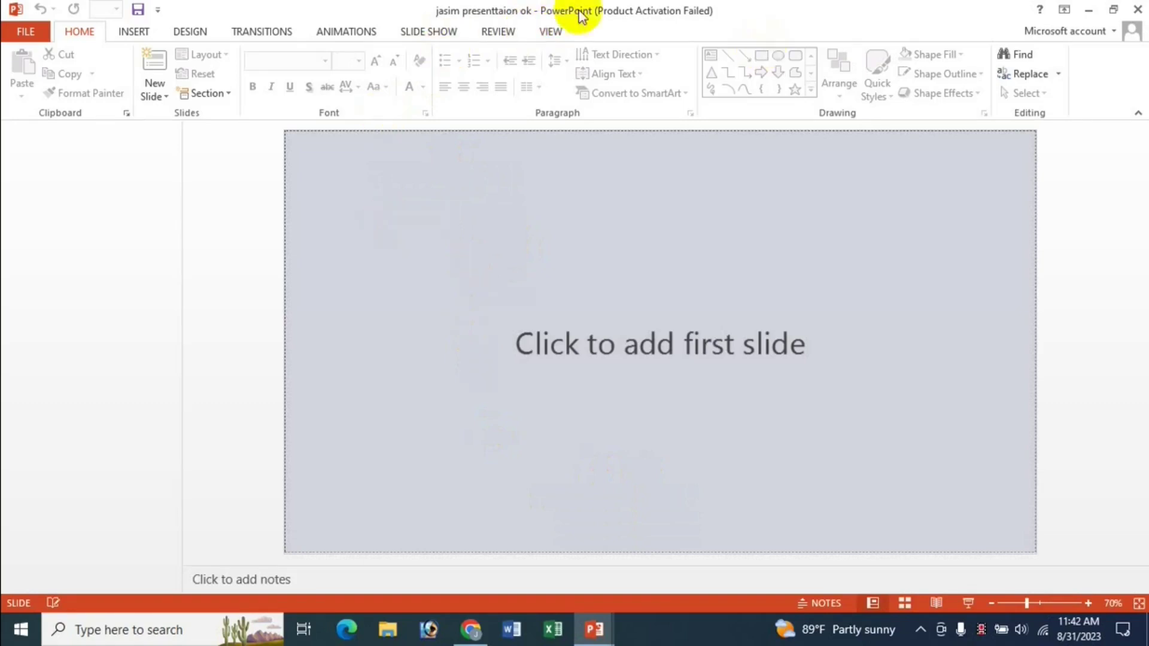
{"action": "left_click", "coordinate": [573, 348]}
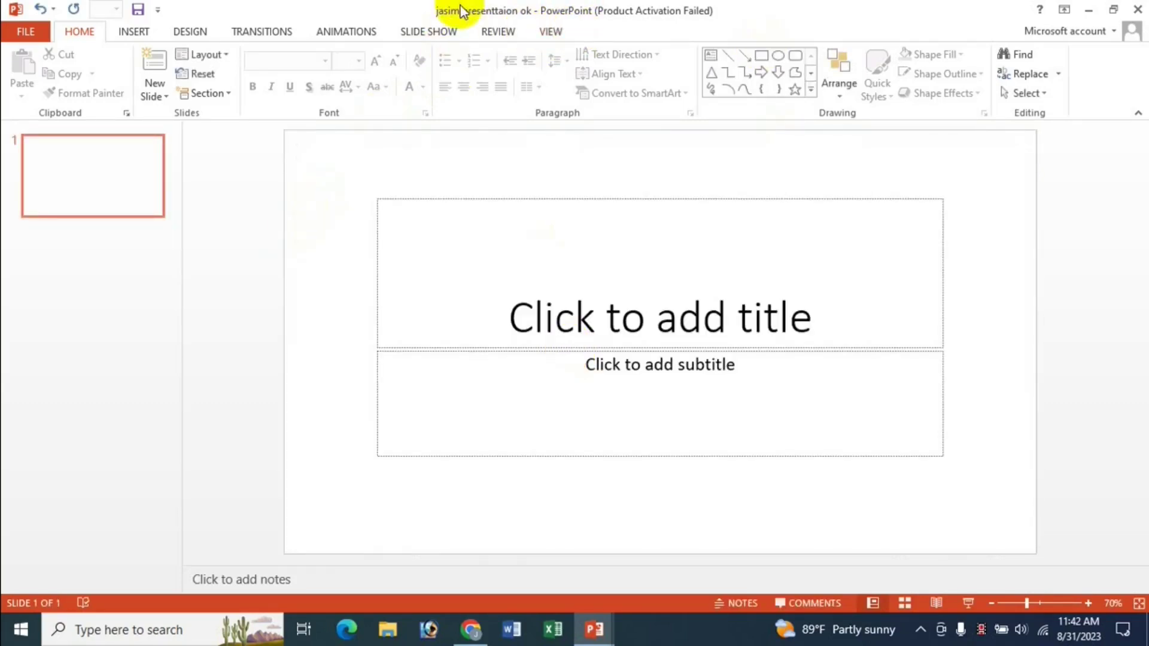
{"action": "left_click", "coordinate": [1138, 9]}
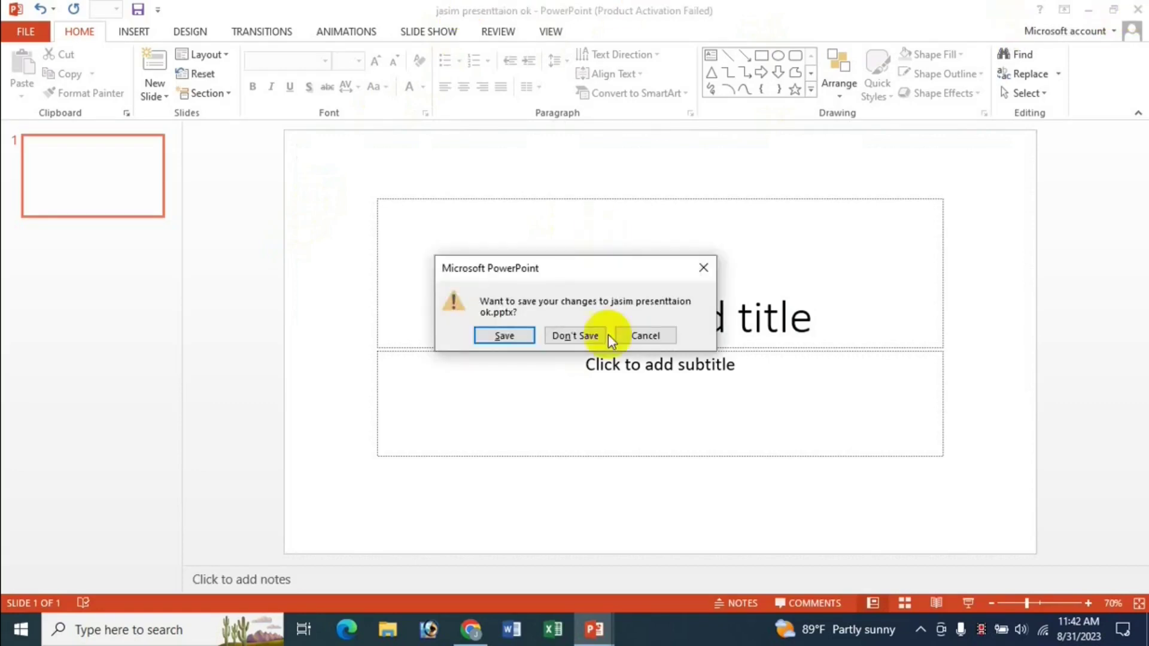
{"action": "left_click", "coordinate": [577, 335]}
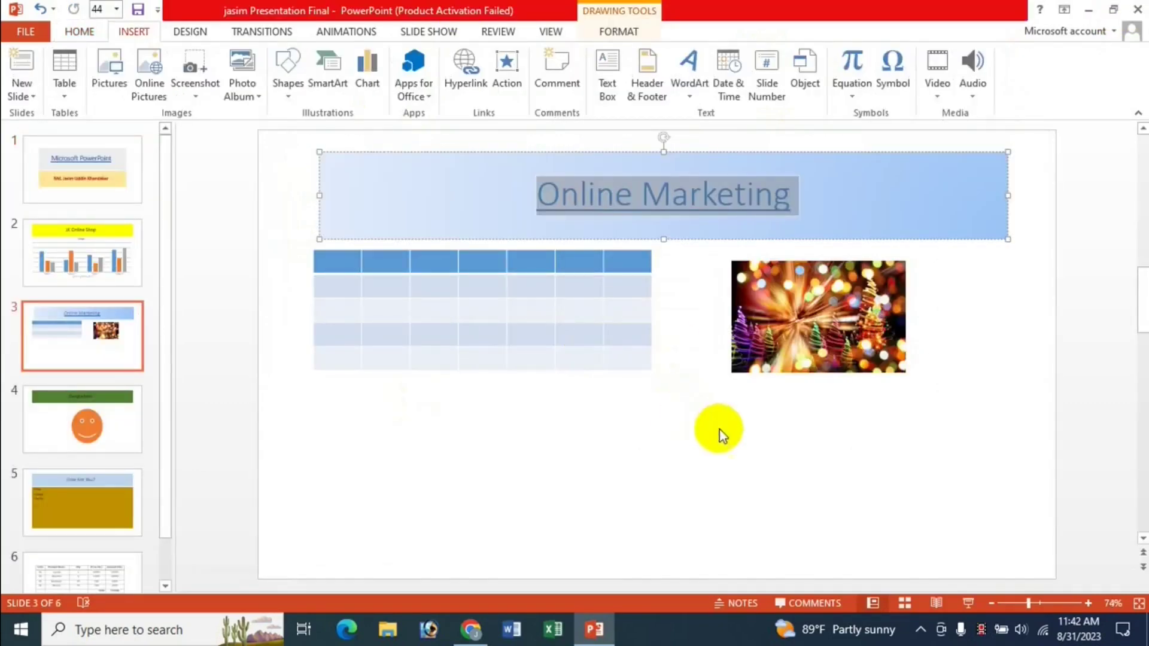
Step: Run the slide show, follow the 'Online Marketing' title link, then exit back to editing
{"action": "left_click", "coordinate": [968, 604]}
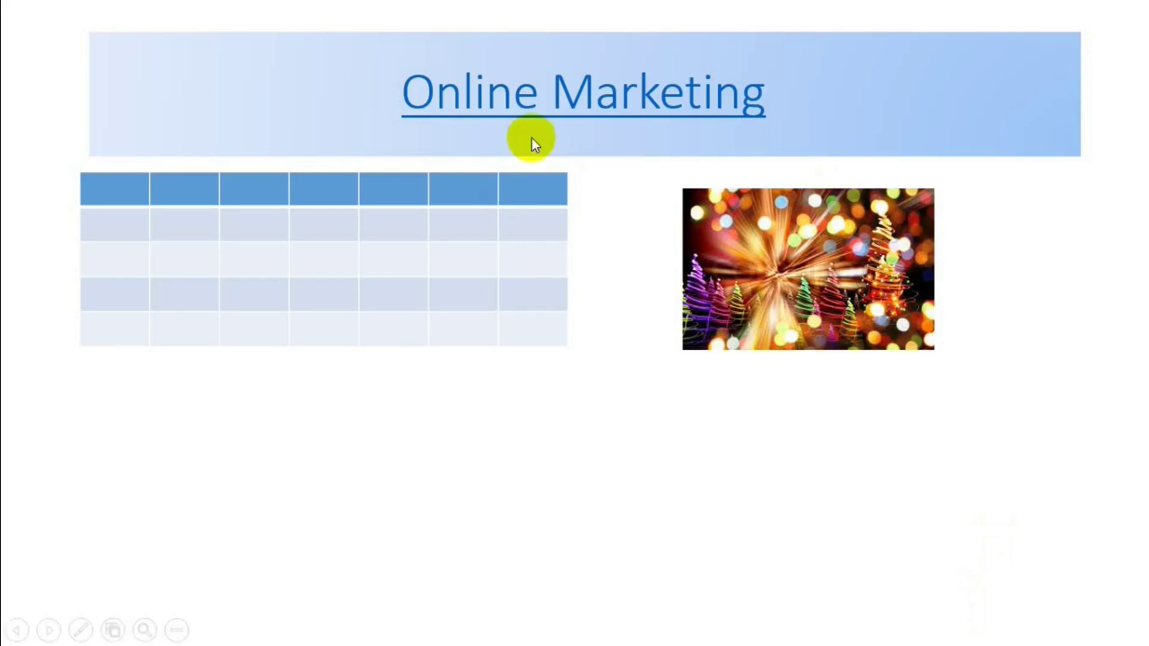
{"action": "left_click", "coordinate": [519, 103]}
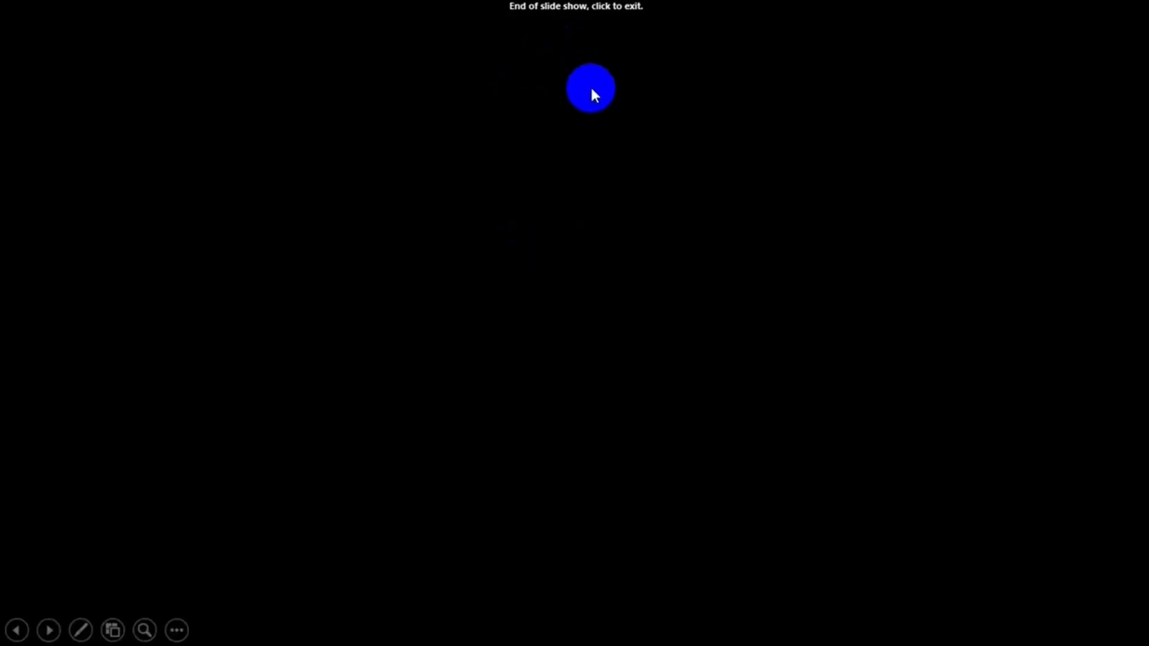
{"action": "scroll", "coordinate": [591, 88], "scroll_direction": "up", "scroll_amount": 1}
{"action": "left_click", "coordinate": [584, 104]}
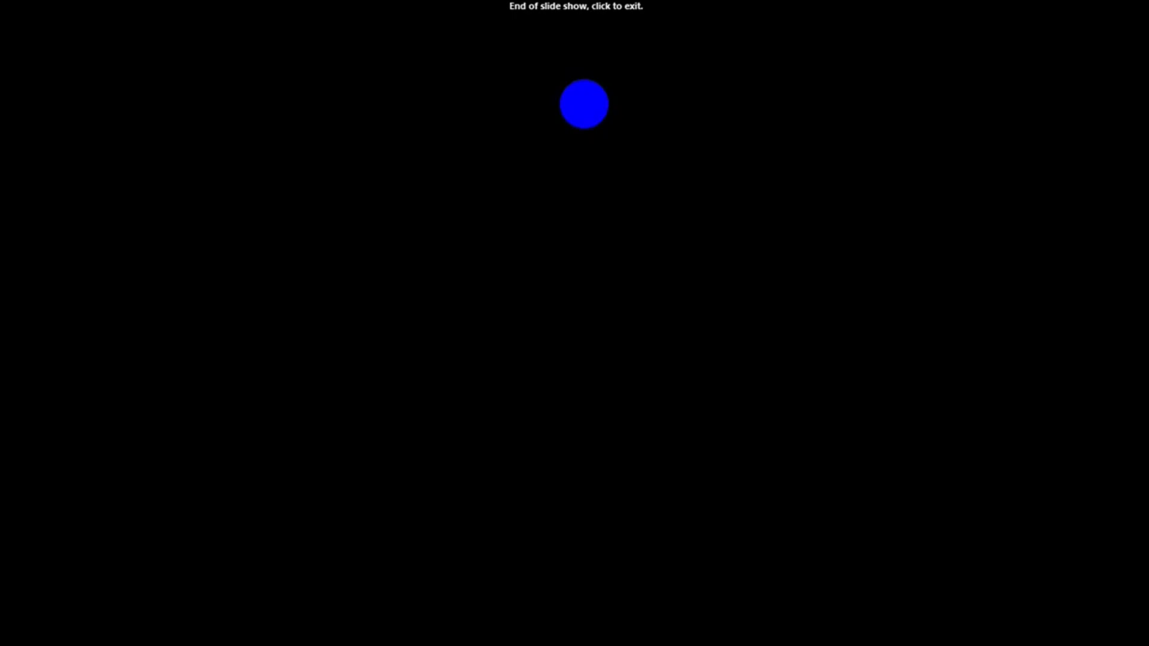
{"action": "scroll", "coordinate": [584, 104], "scroll_direction": "up", "scroll_amount": 1}
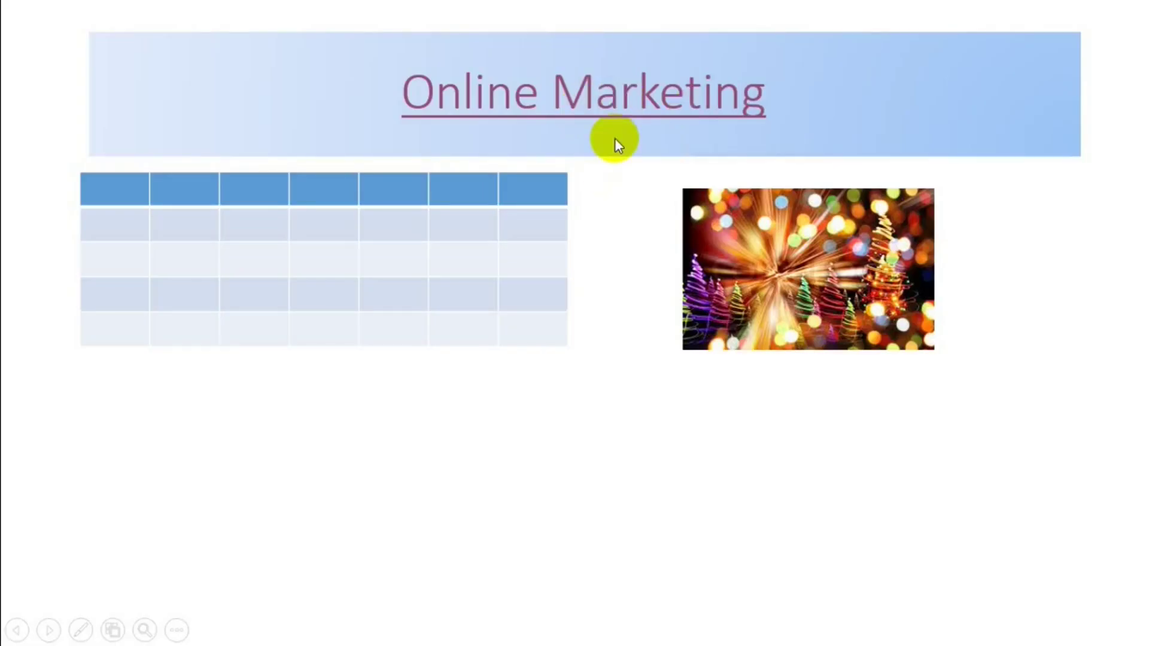
{"action": "key", "text": "Escape"}
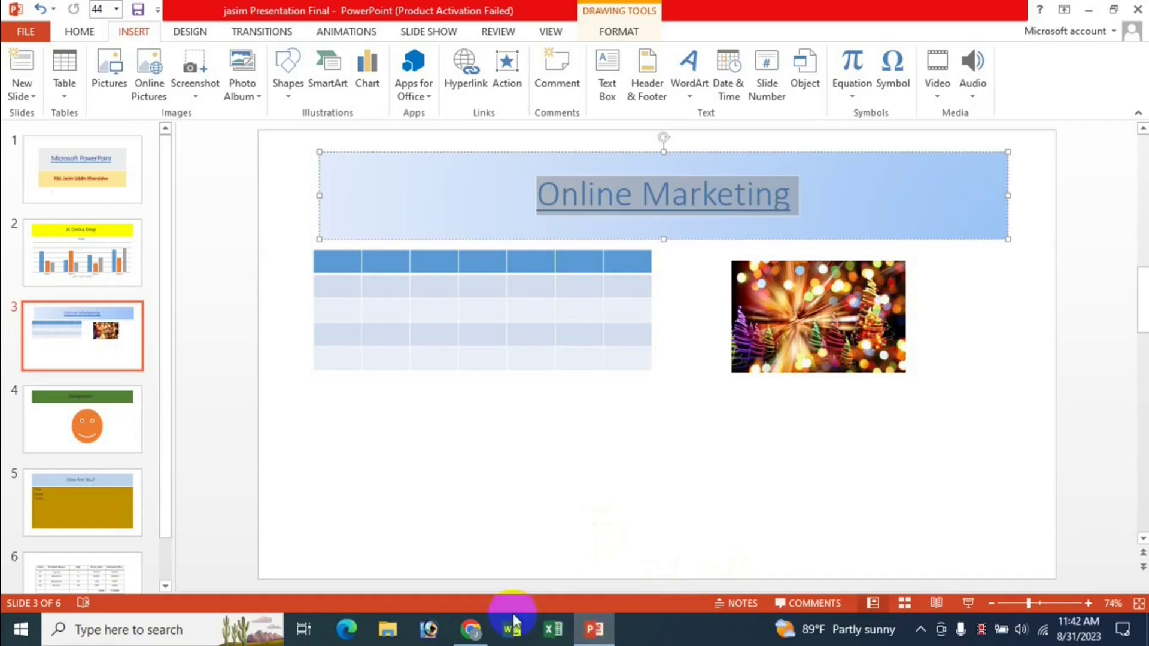
{"action": "left_click", "coordinate": [412, 628]}
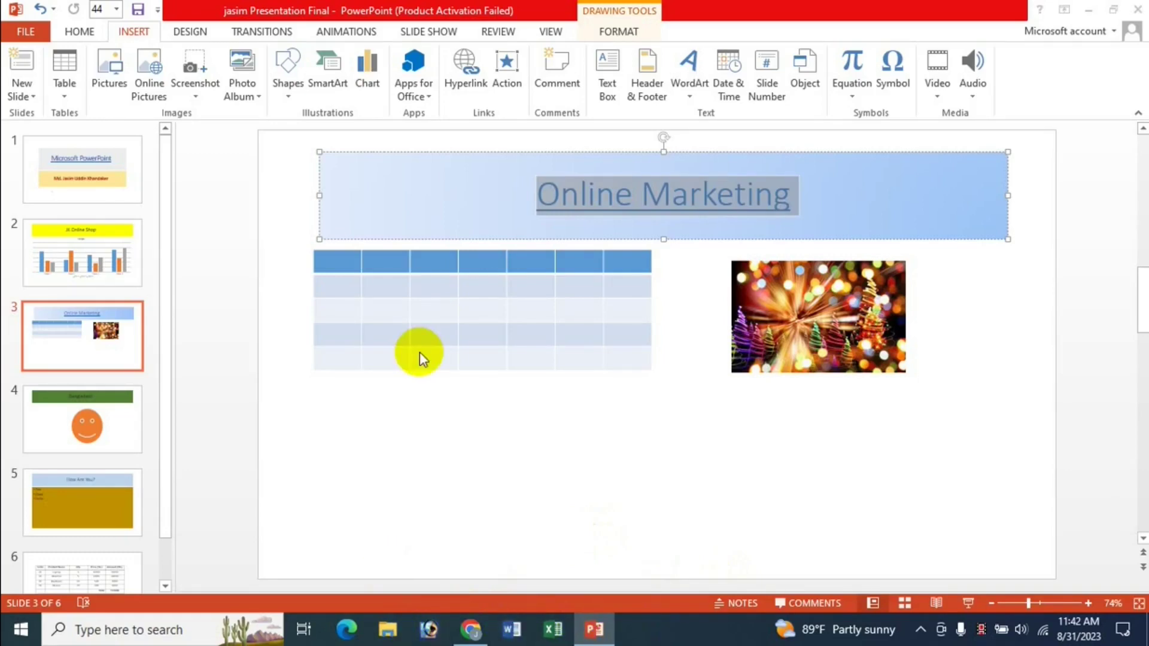
{"action": "left_click", "coordinate": [1004, 122]}
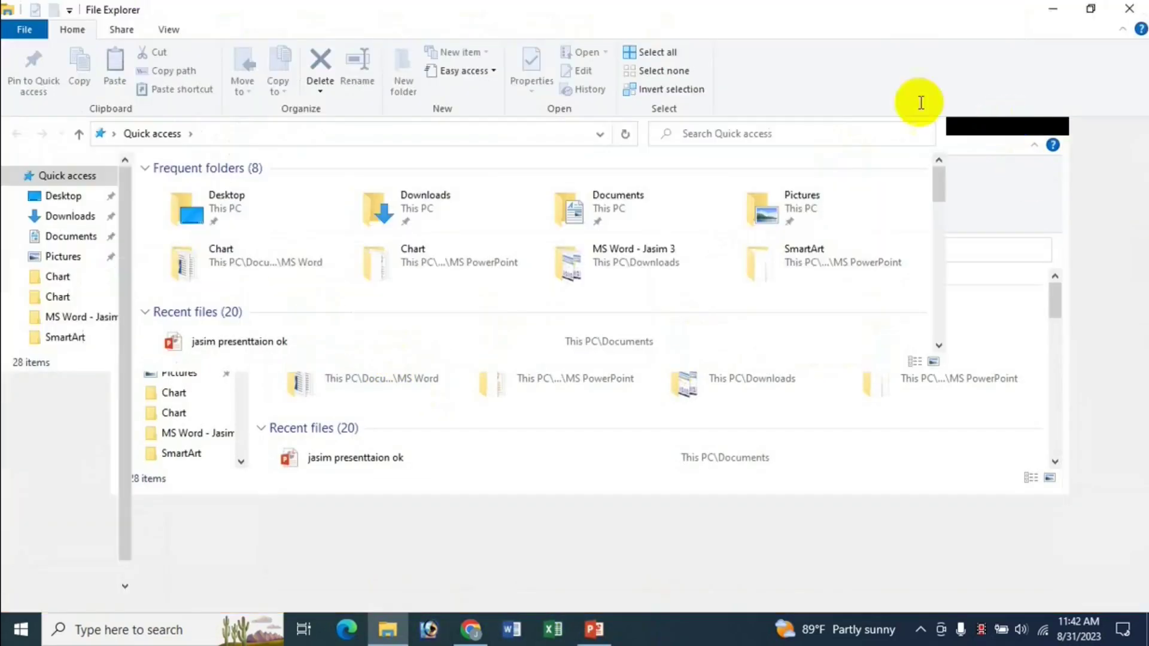
{"action": "left_click", "coordinate": [76, 236]}
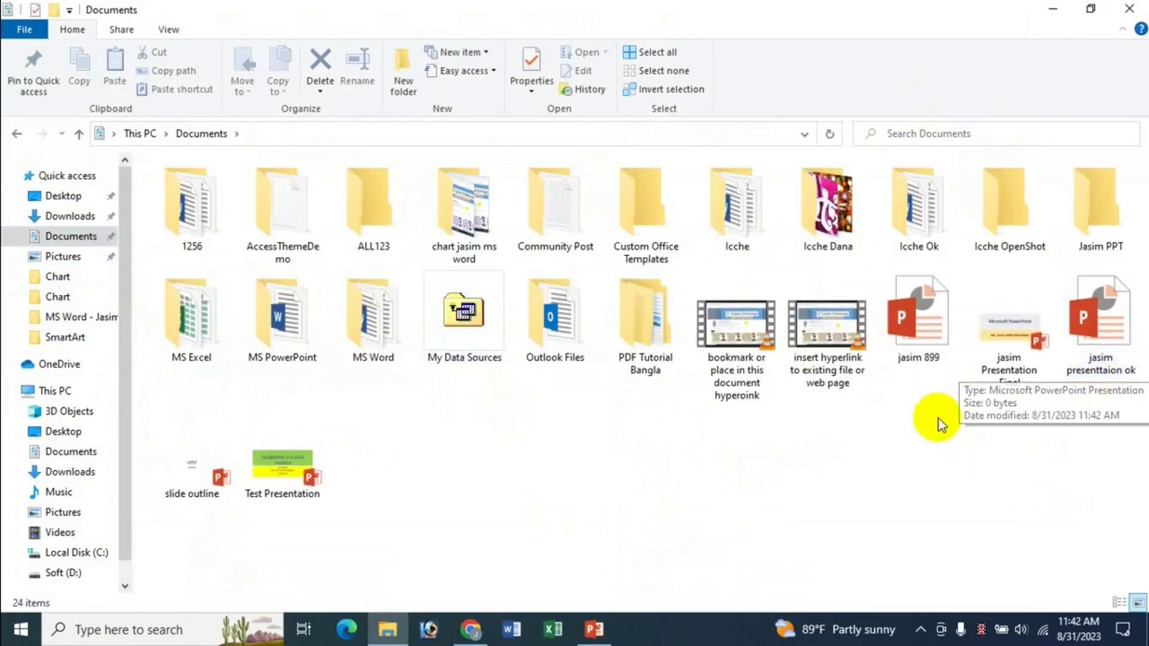
Step: Relink the title to a new presentation named 'bangldesh india' and close the new window
{"action": "left_click", "coordinate": [594, 630]}
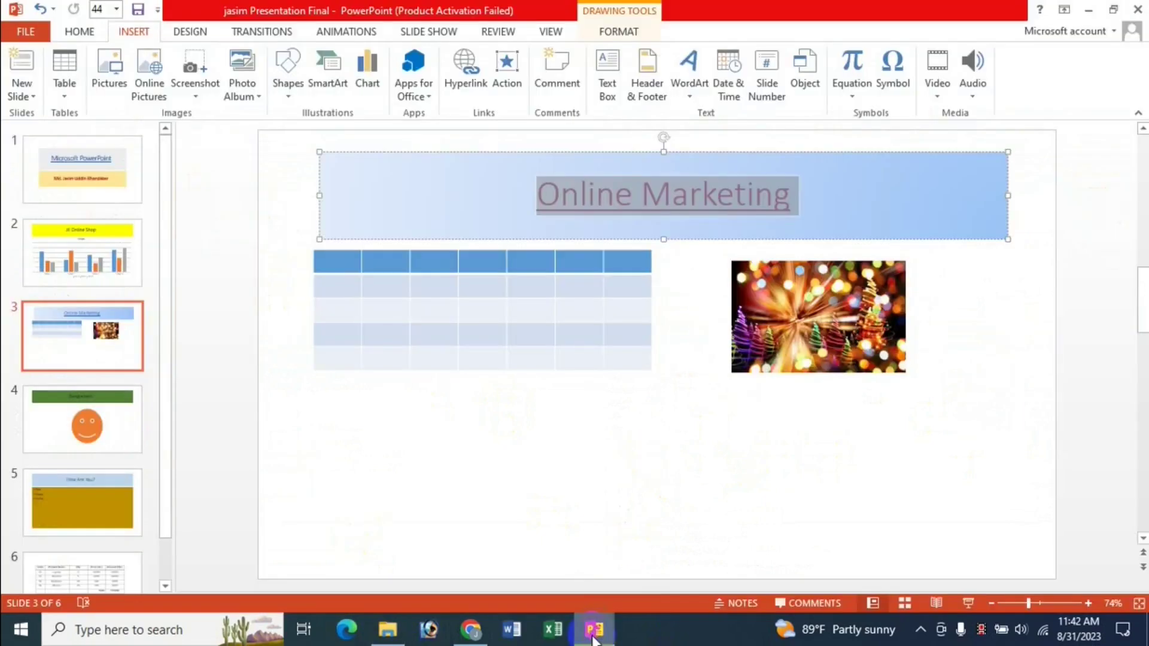
{"action": "left_click", "coordinate": [612, 200]}
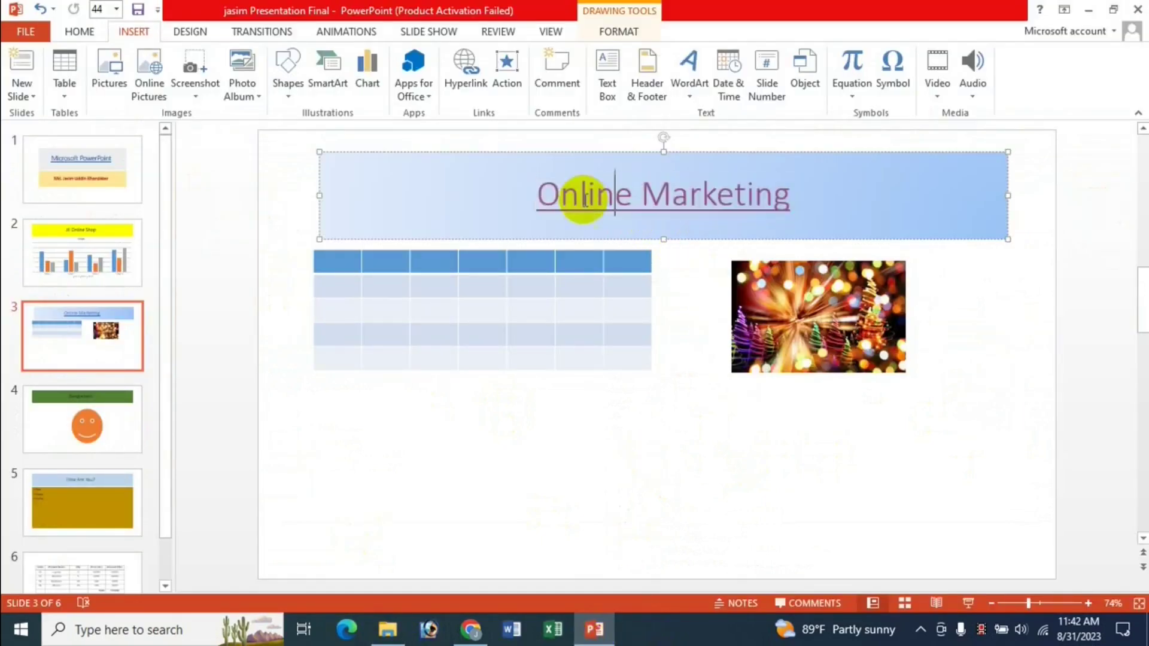
{"action": "left_click_drag", "start_coordinate": [538, 195], "coordinate": [709, 196]}
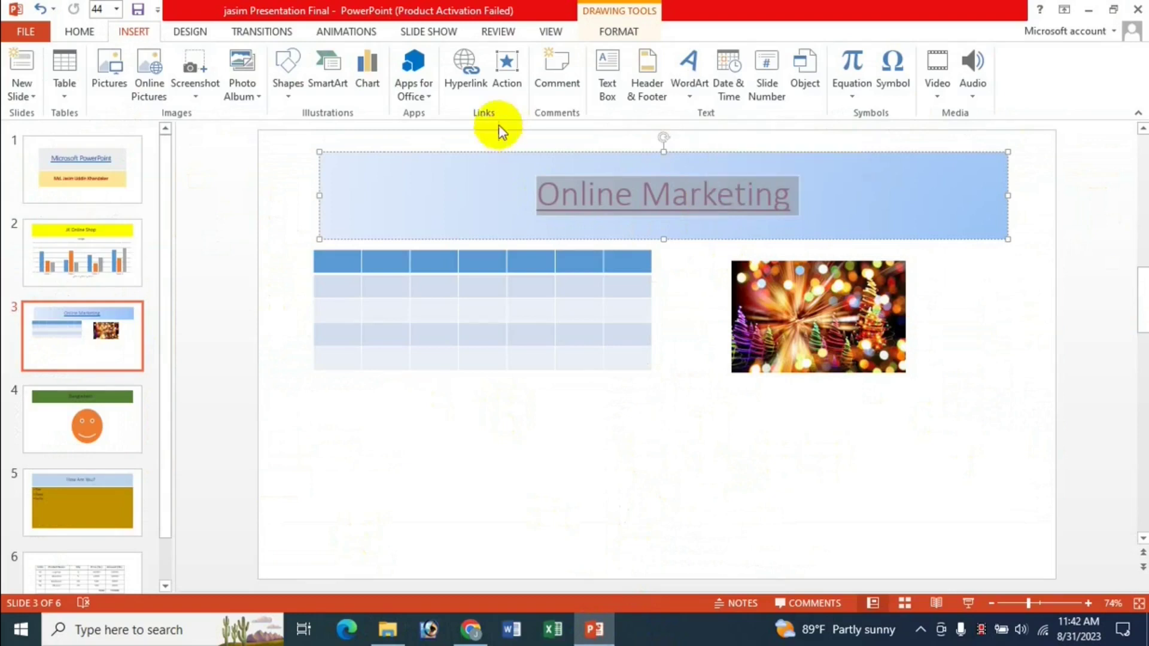
{"action": "left_click", "coordinate": [469, 72]}
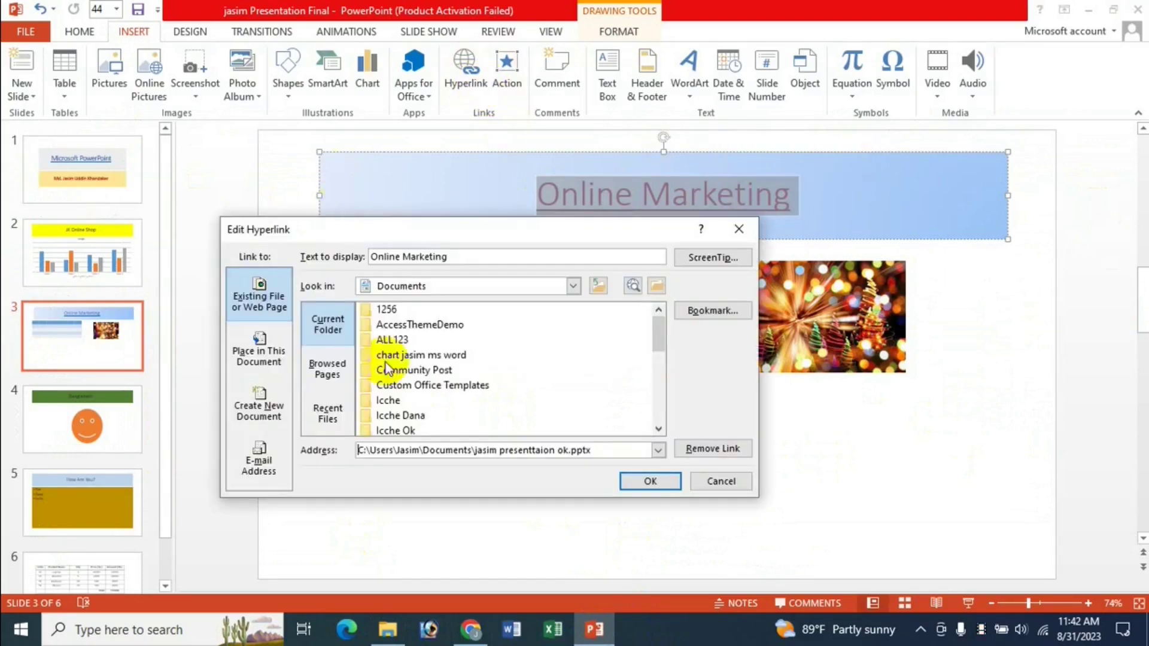
{"action": "left_click", "coordinate": [263, 406]}
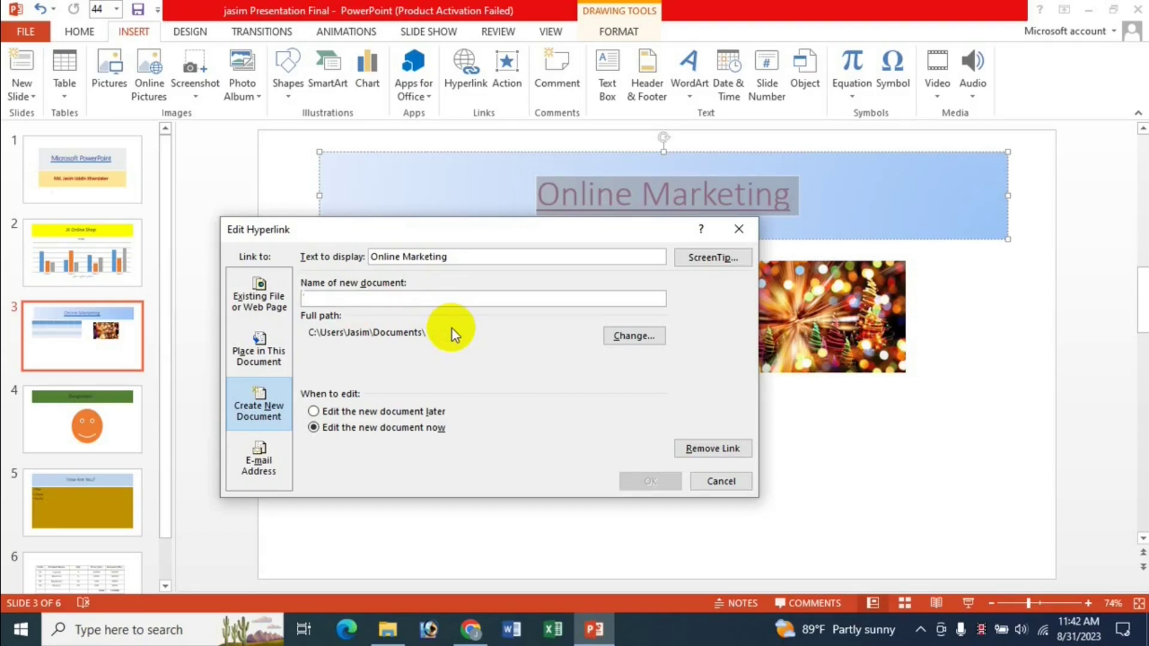
{"action": "type", "text": "bangldesh in"}
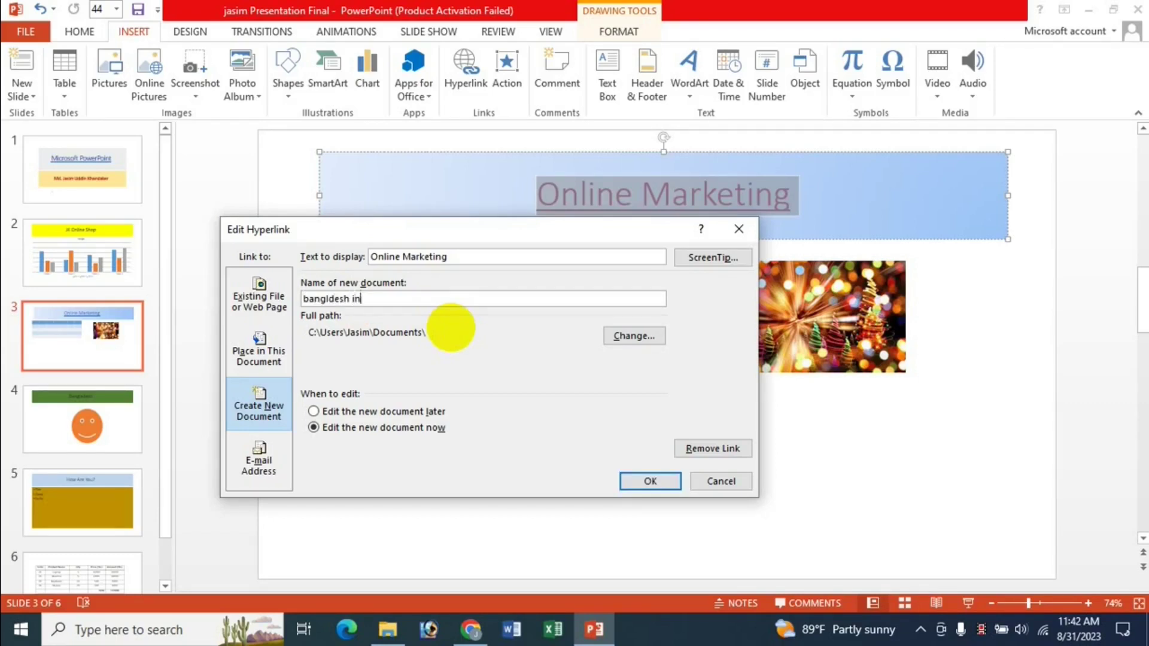
{"action": "type", "text": "dia"}
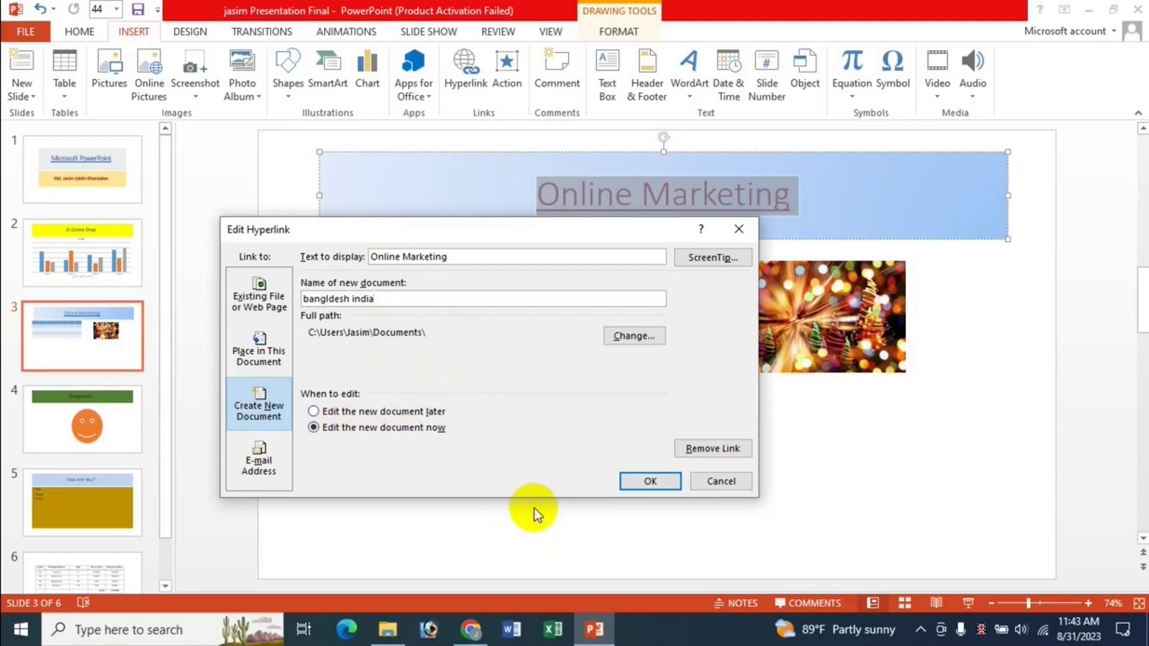
{"action": "left_click", "coordinate": [650, 481]}
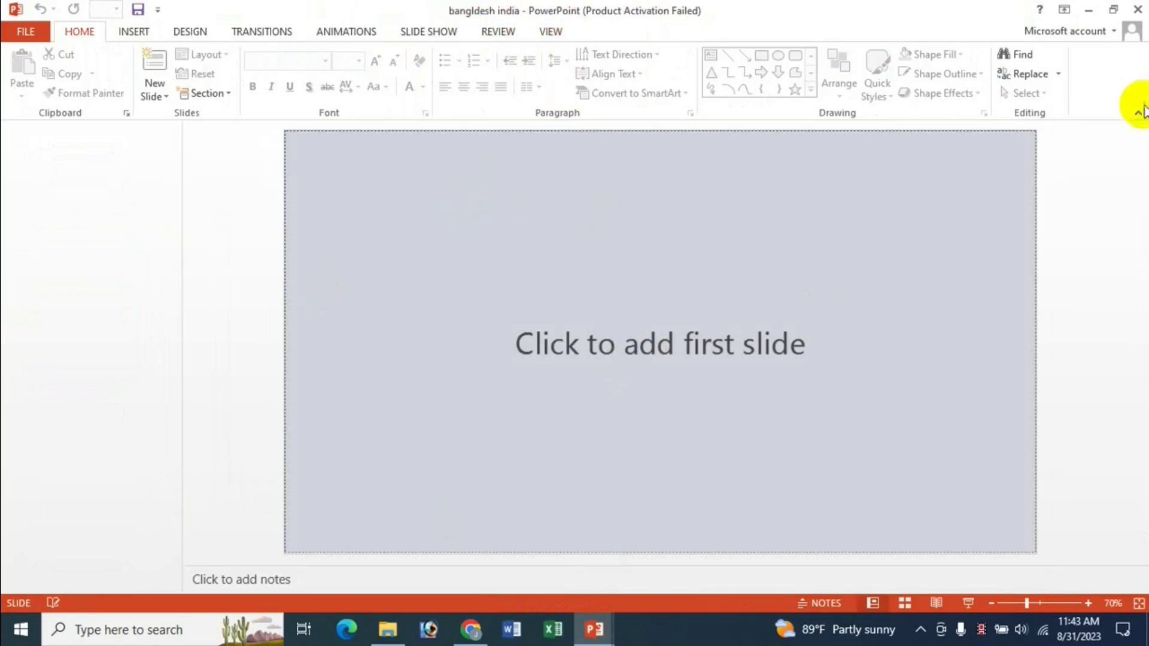
{"action": "left_click", "coordinate": [1137, 10]}
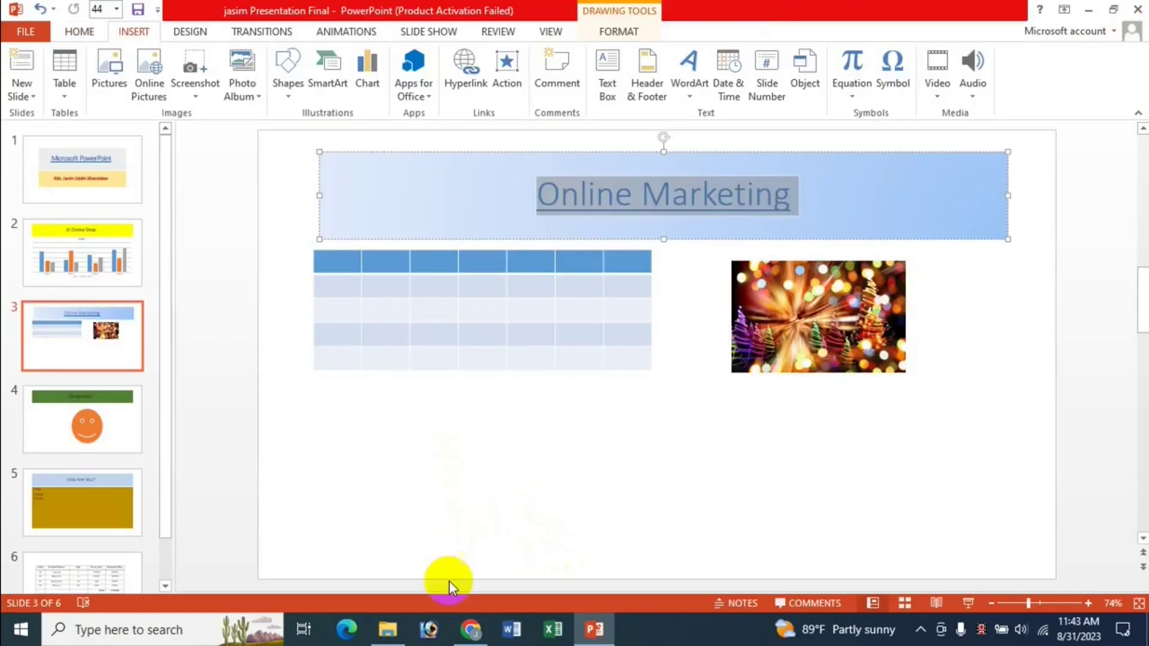
{"action": "left_click", "coordinate": [387, 629]}
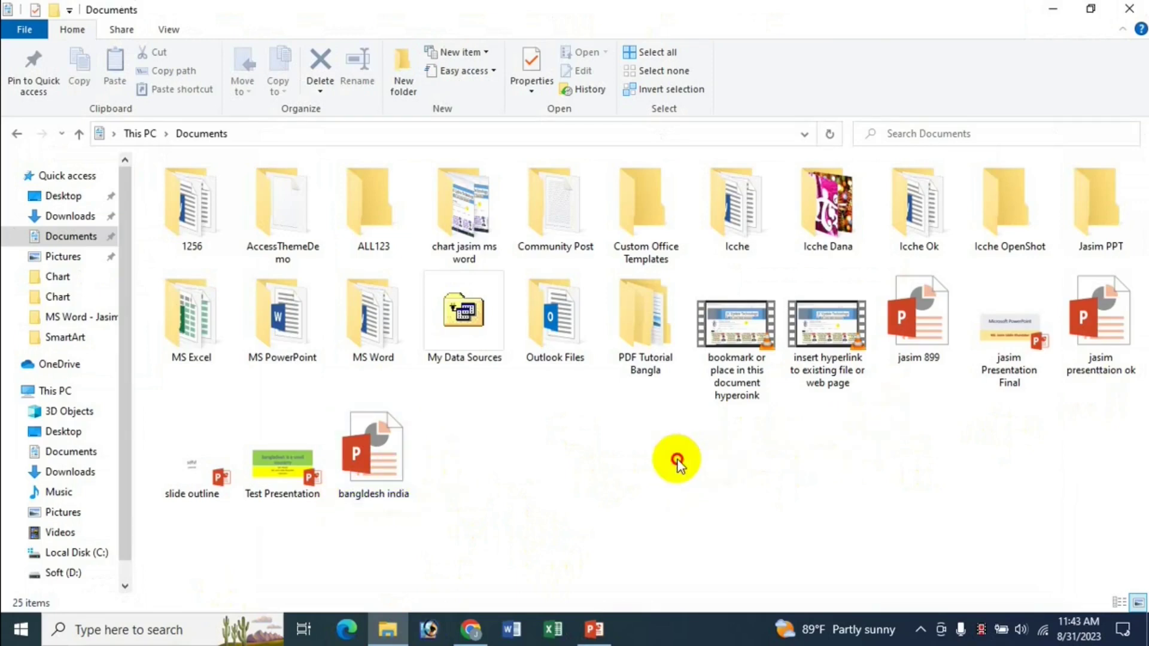
{"action": "left_click", "coordinate": [593, 629]}
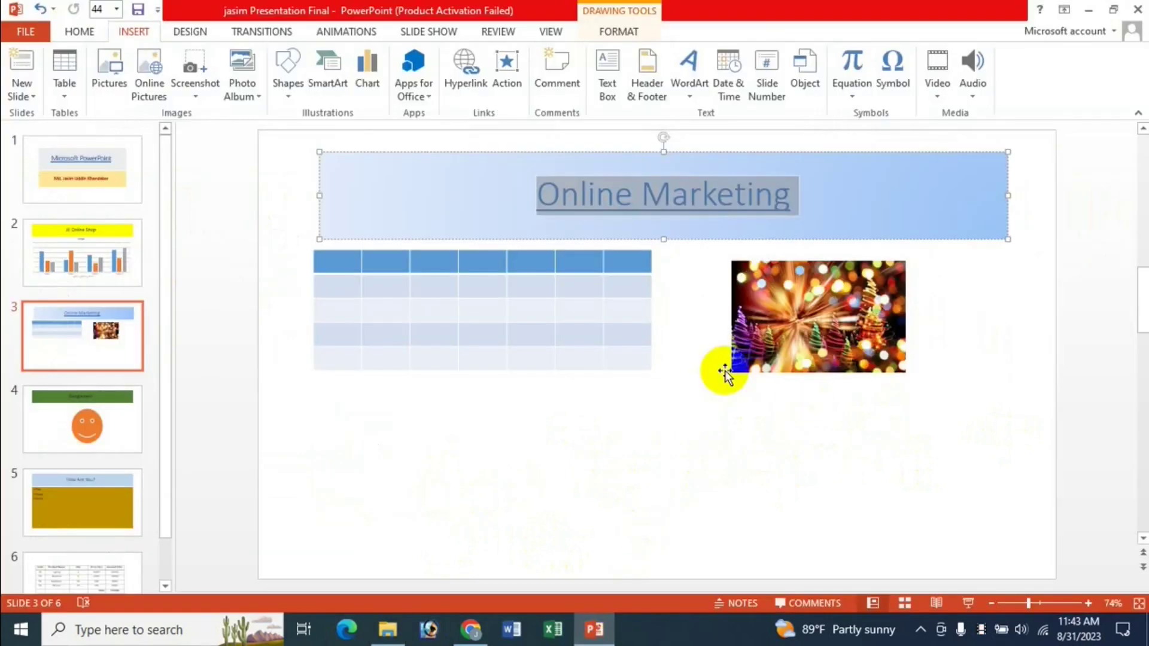
{"action": "left_click", "coordinate": [967, 602]}
{"action": "mouse_move", "coordinate": [583, 92]}
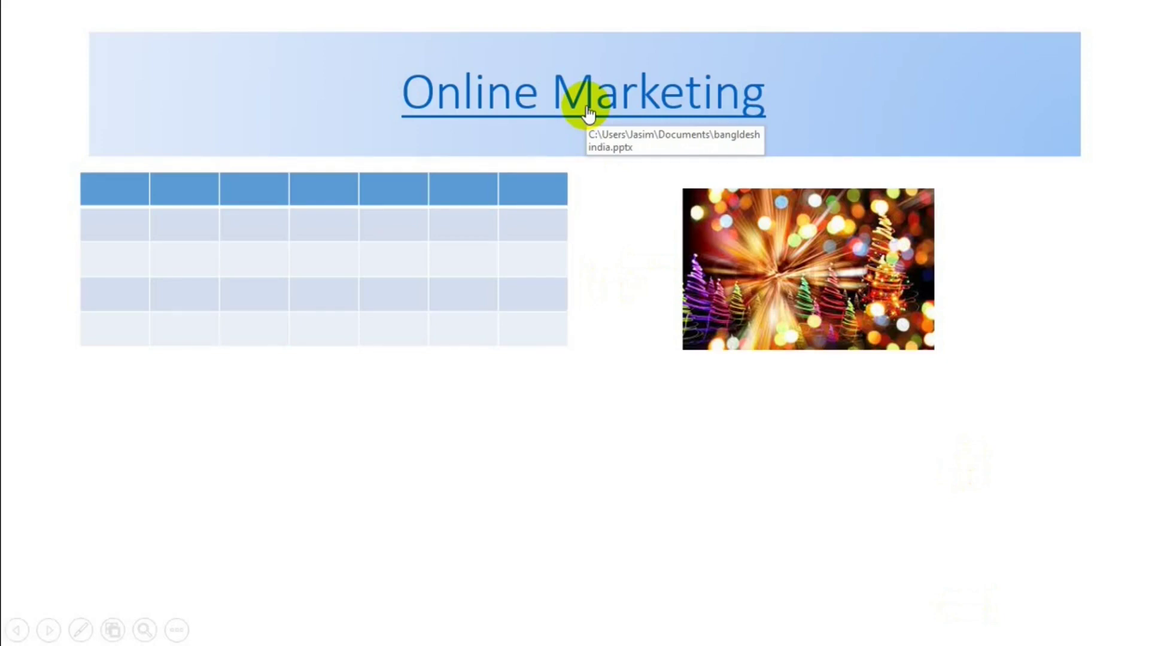
{"action": "left_click", "coordinate": [588, 112]}
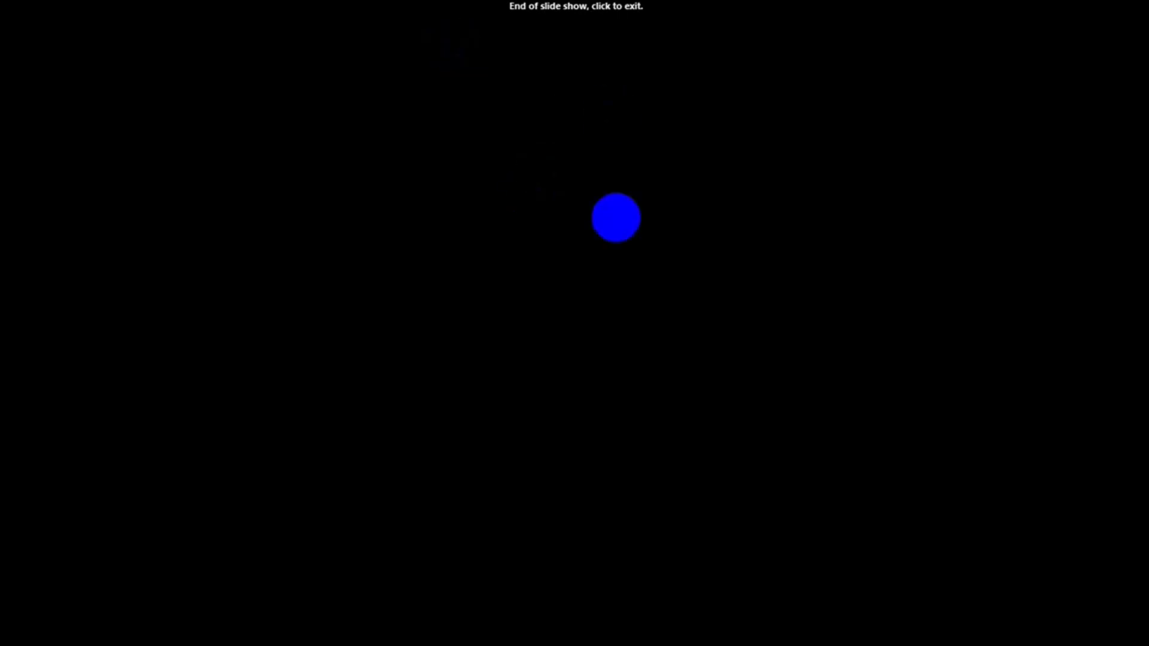
{"action": "left_click", "coordinate": [602, 232]}
{"action": "key", "text": "Escape"}
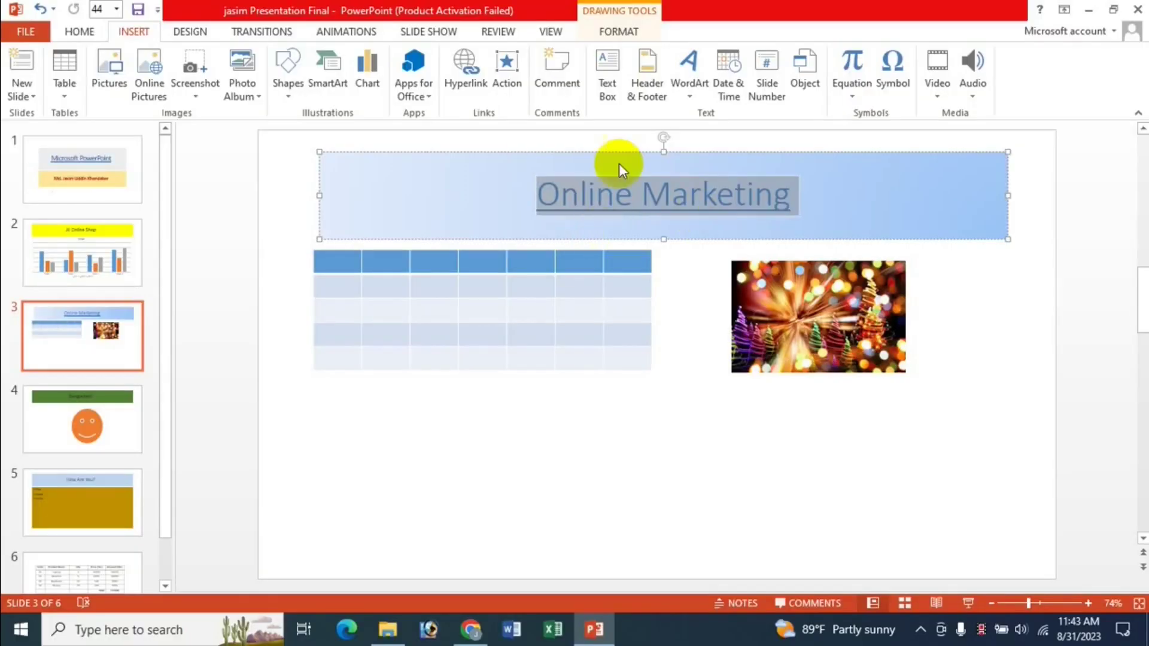
Step: Hyperlink the colourful lights picture to a new presentation 'ddfsd', then close that new file
{"action": "left_click", "coordinate": [657, 440]}
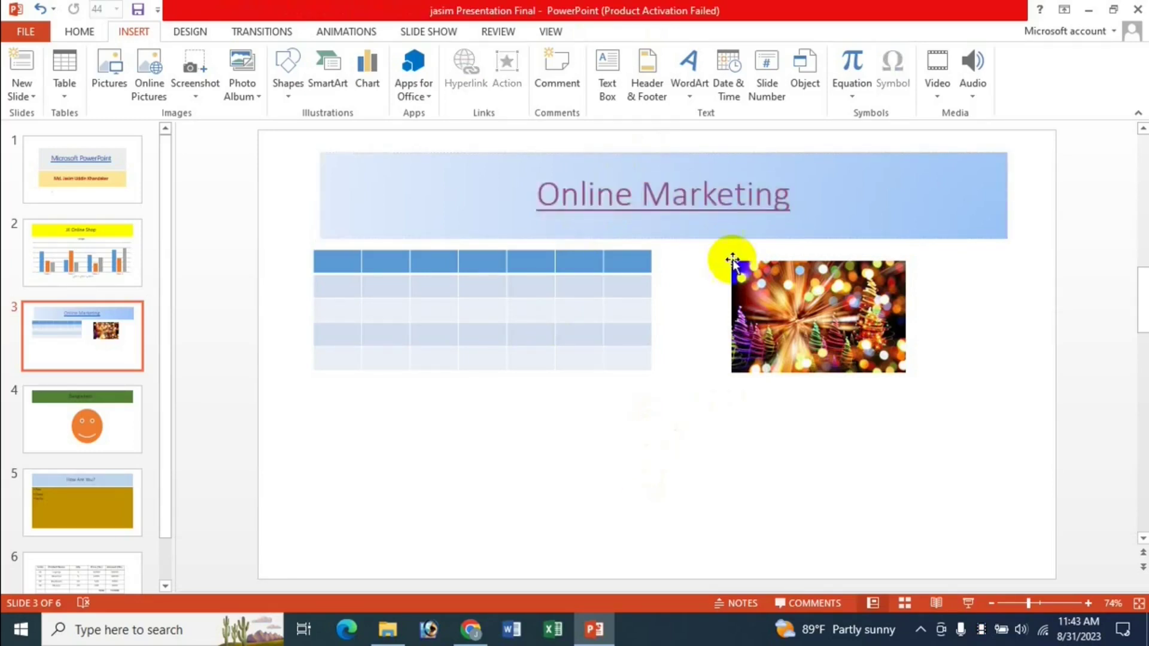
{"action": "left_click", "coordinate": [783, 332]}
{"action": "left_click", "coordinate": [467, 74]}
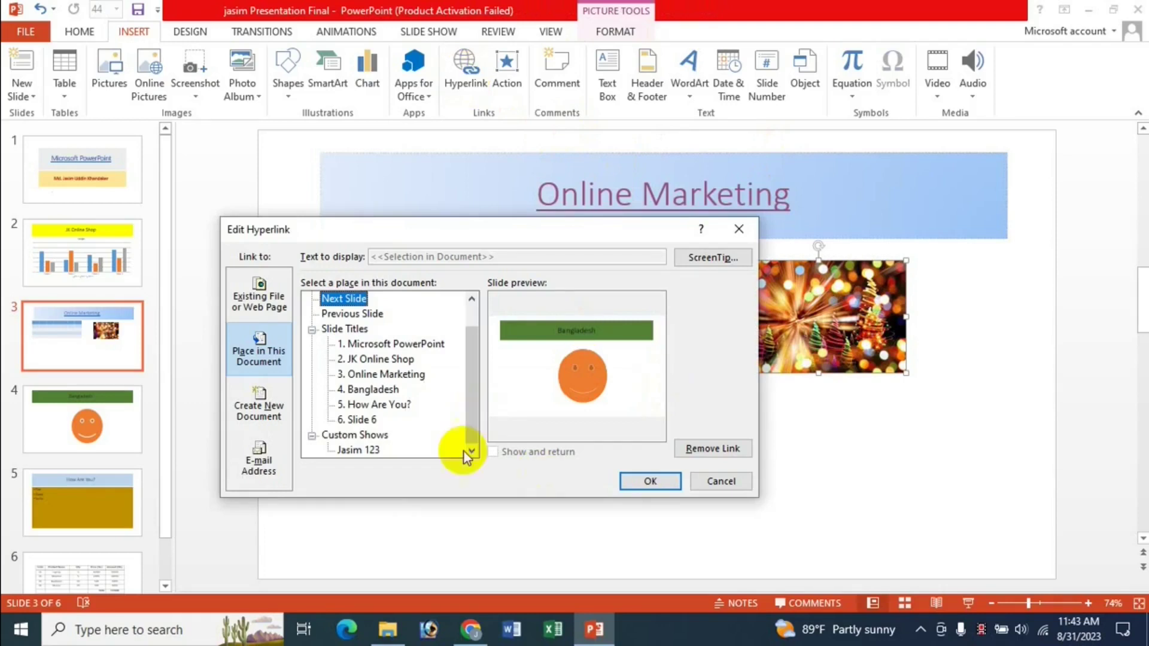
{"action": "left_click", "coordinate": [273, 419]}
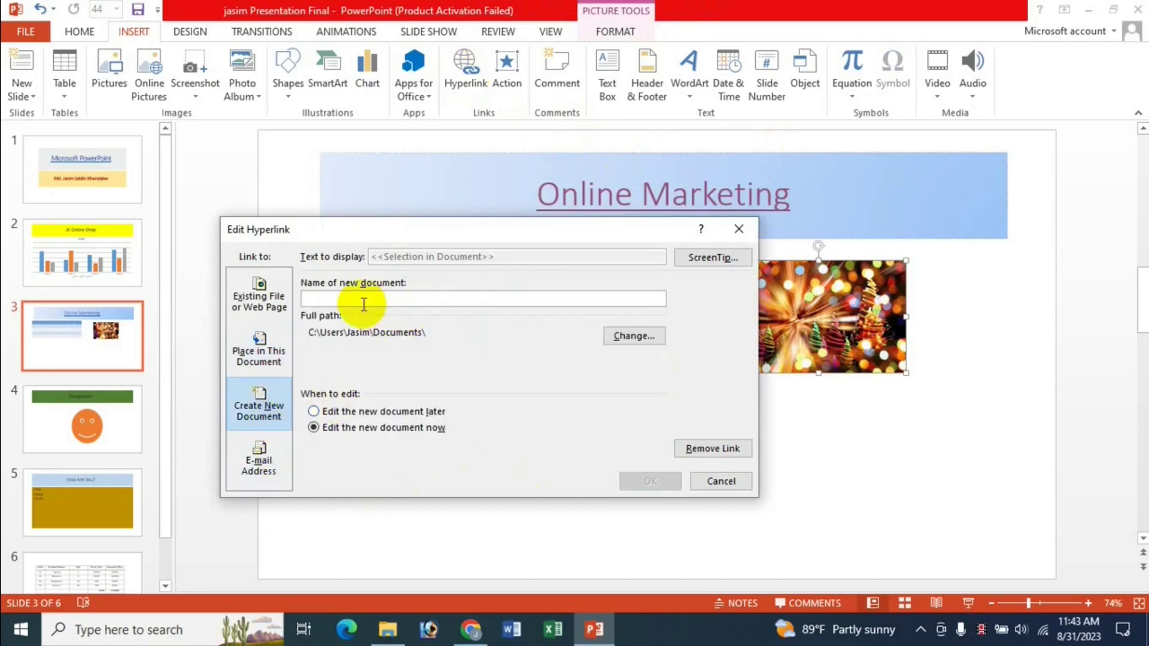
{"action": "type", "text": "ddfsd"}
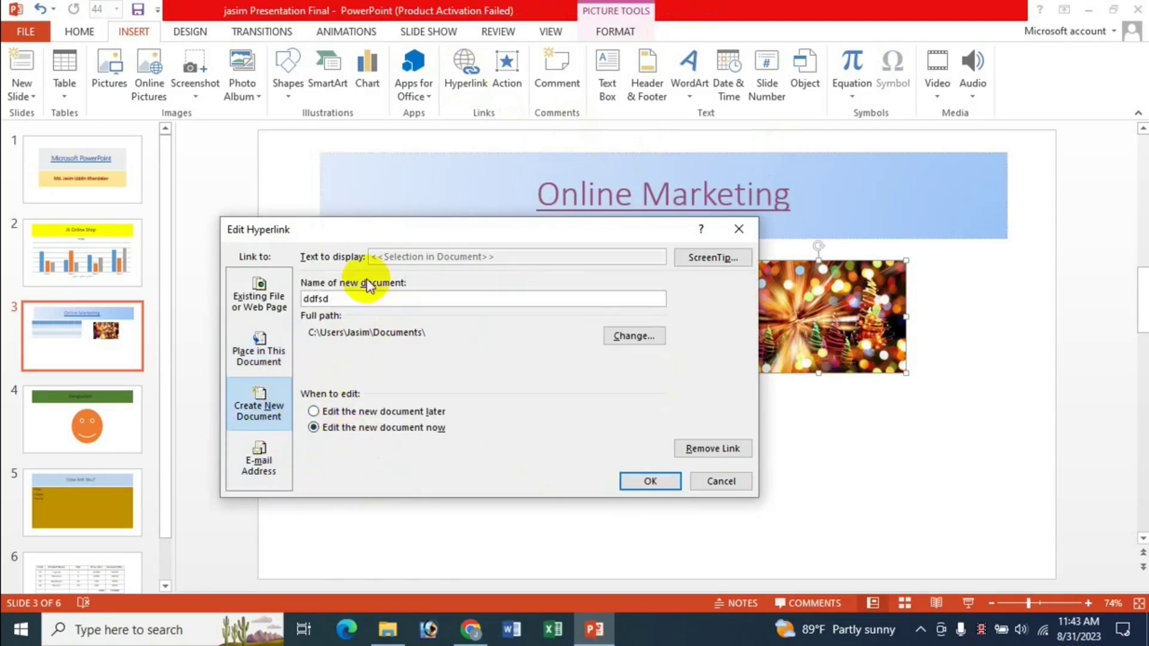
{"action": "left_click", "coordinate": [651, 481]}
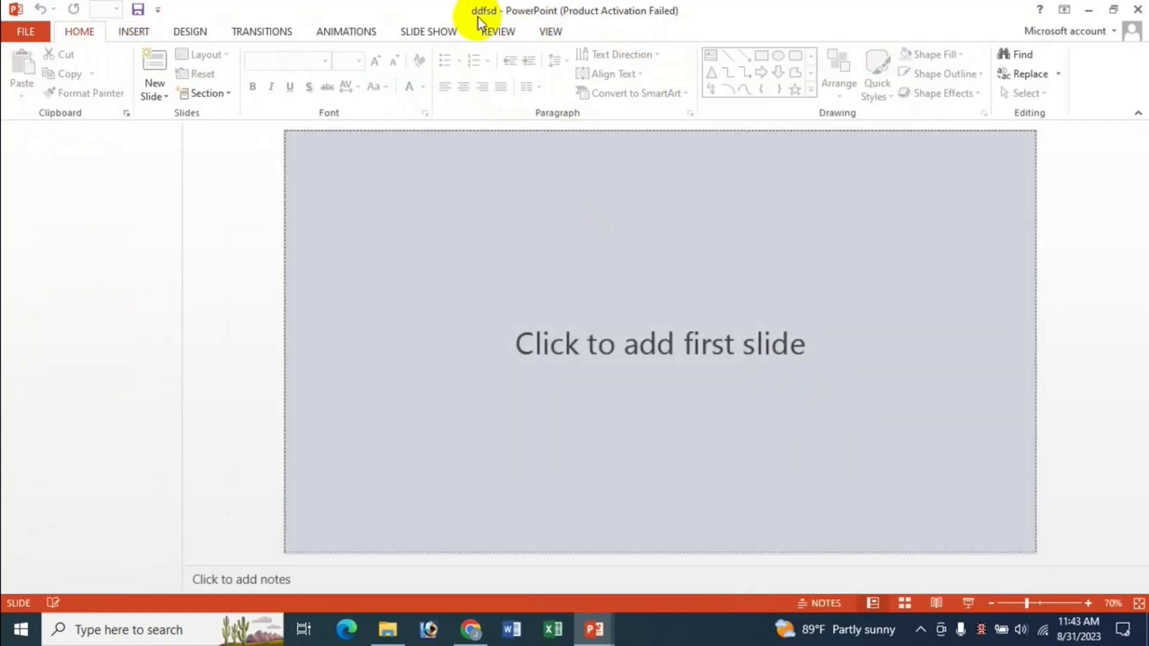
{"action": "left_click", "coordinate": [1137, 9]}
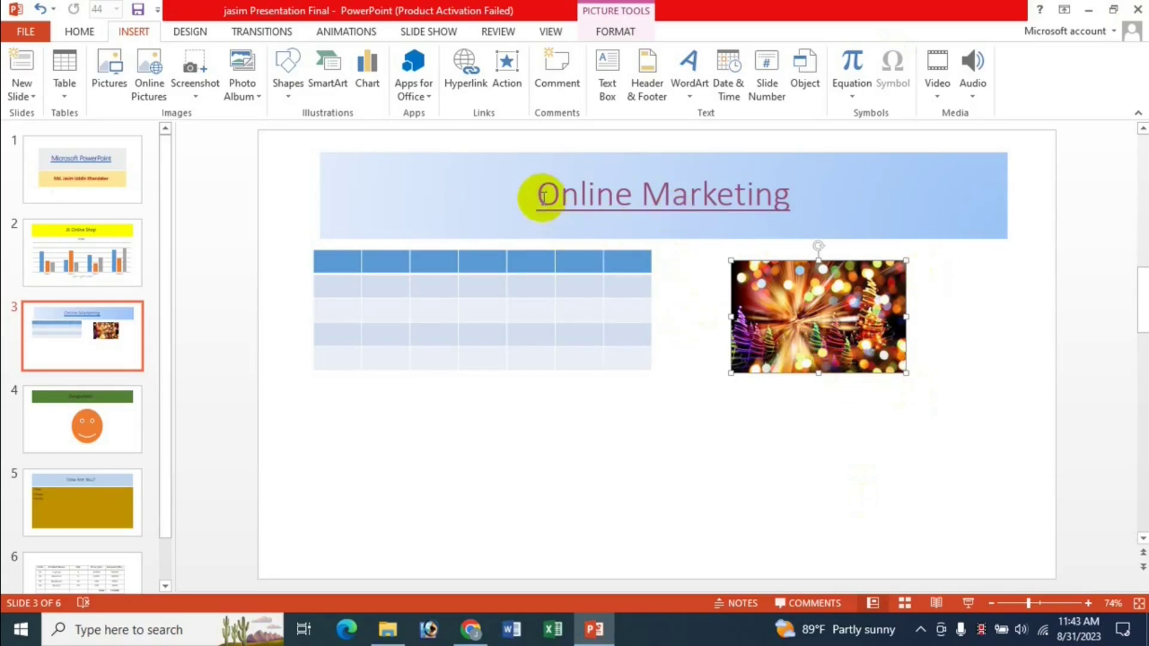
{"action": "left_click_drag", "start_coordinate": [537, 196], "coordinate": [731, 201]}
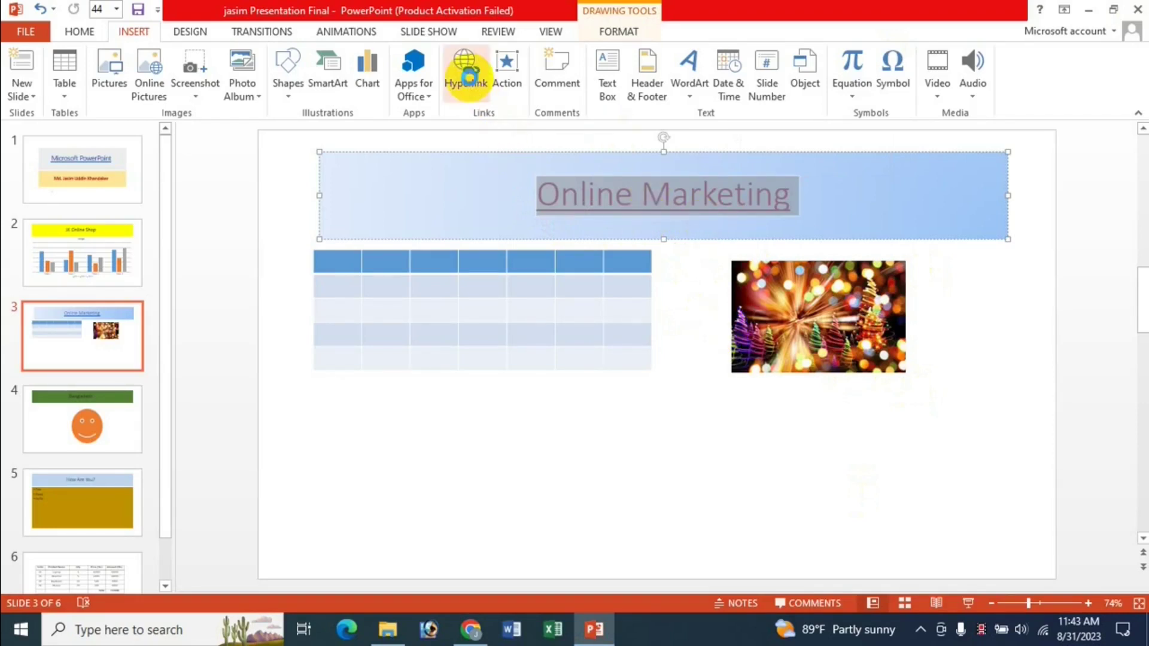
Step: Link the title to a new presentation 'qqqqq' with the author's name as ScreenTip, then close it
{"action": "left_click", "coordinate": [467, 70]}
{"action": "left_click", "coordinate": [262, 410]}
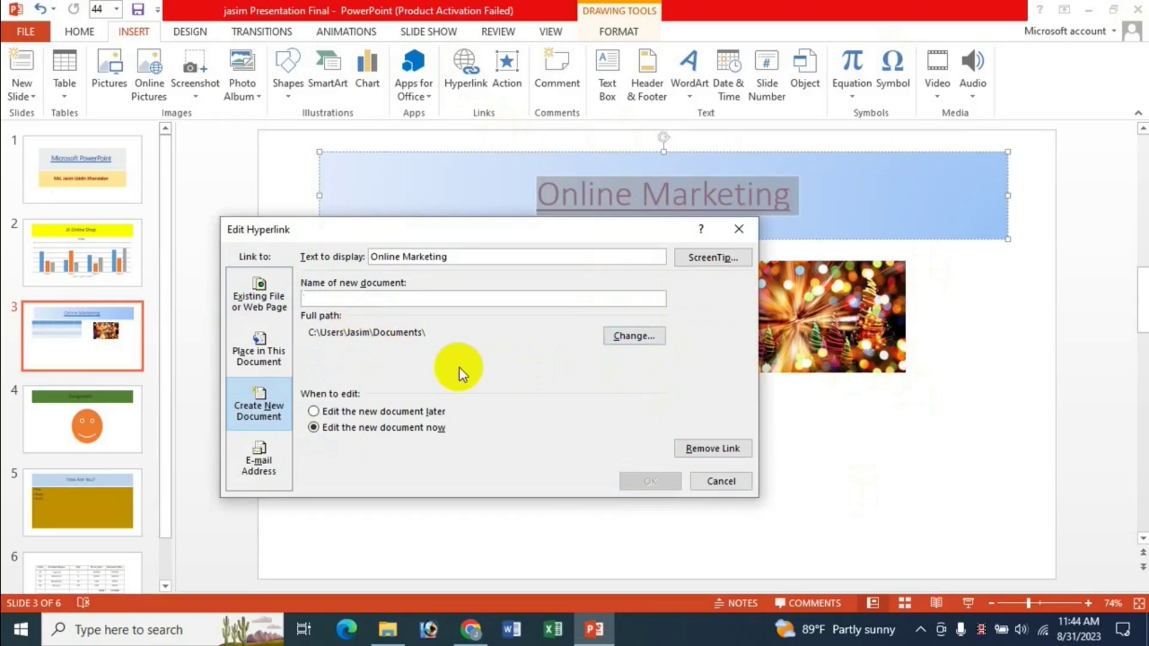
{"action": "type", "text": "qqqqq"}
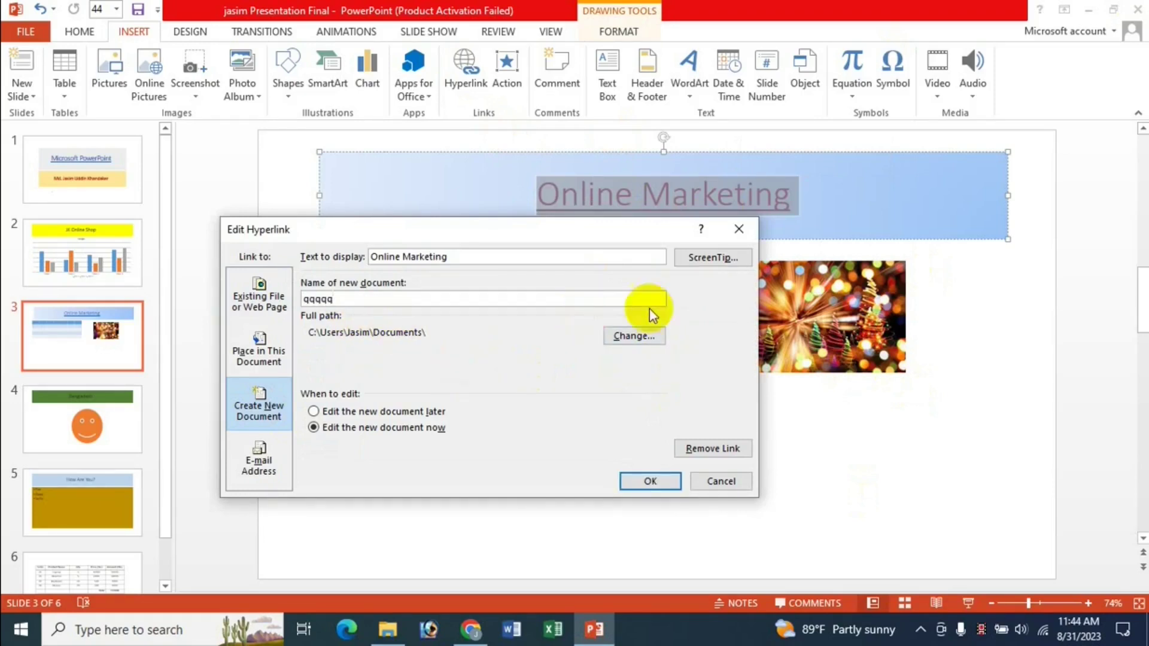
{"action": "left_click", "coordinate": [713, 259]}
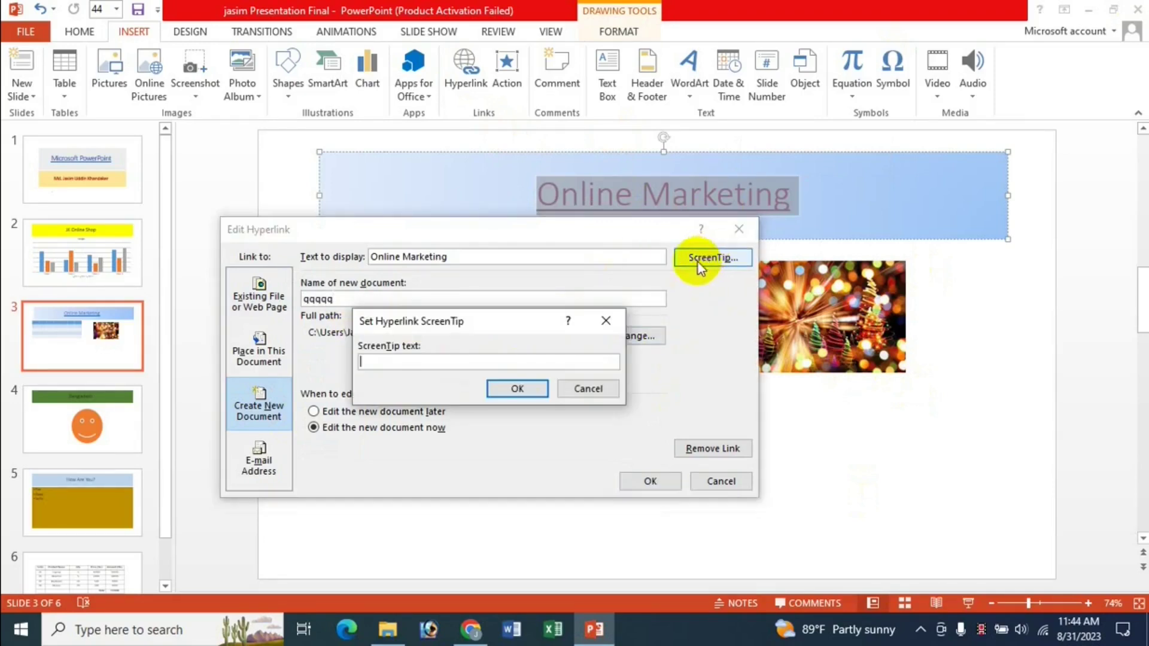
{"action": "type", "text": "jasim uddi"}
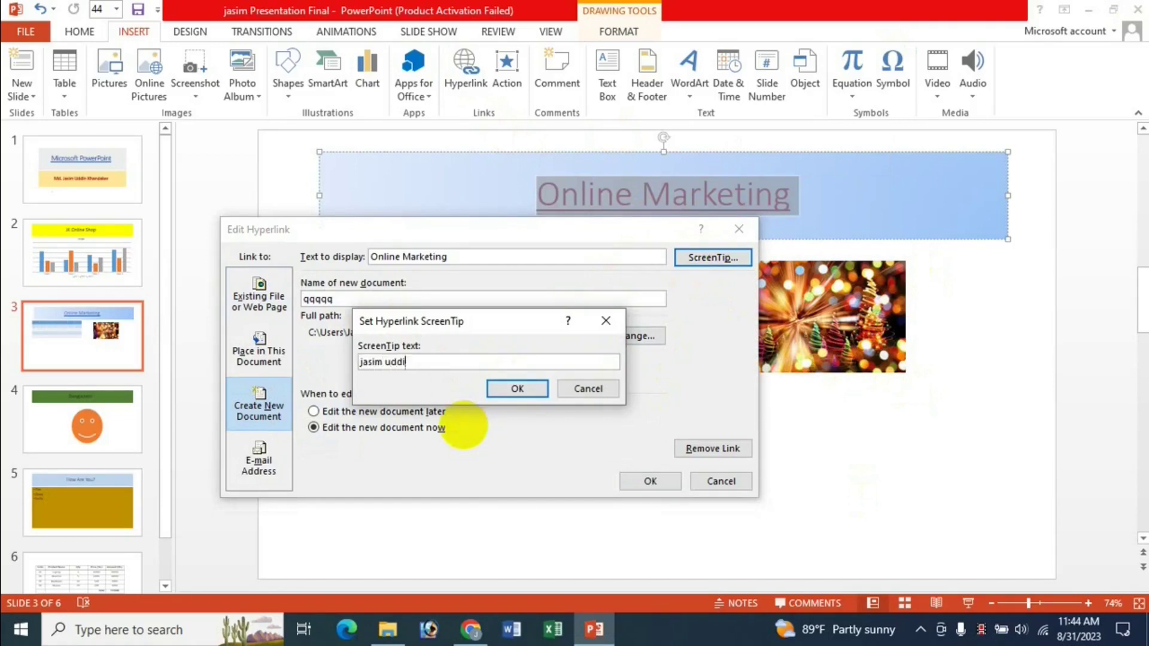
{"action": "type", "text": "n khandker"}
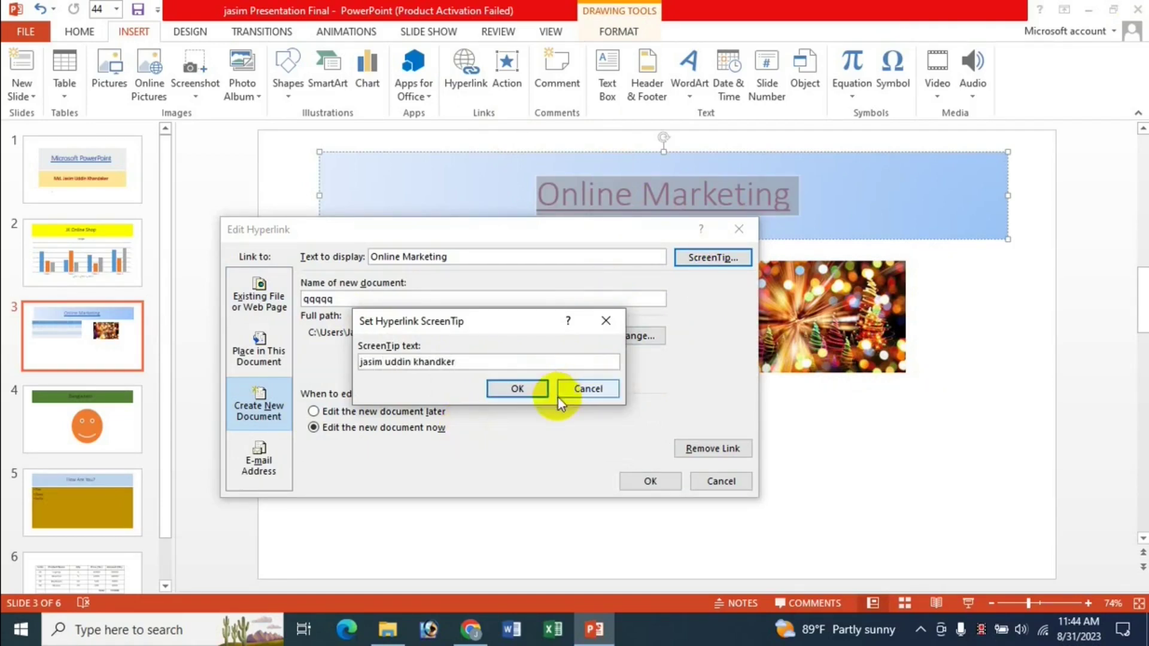
{"action": "left_click", "coordinate": [513, 389]}
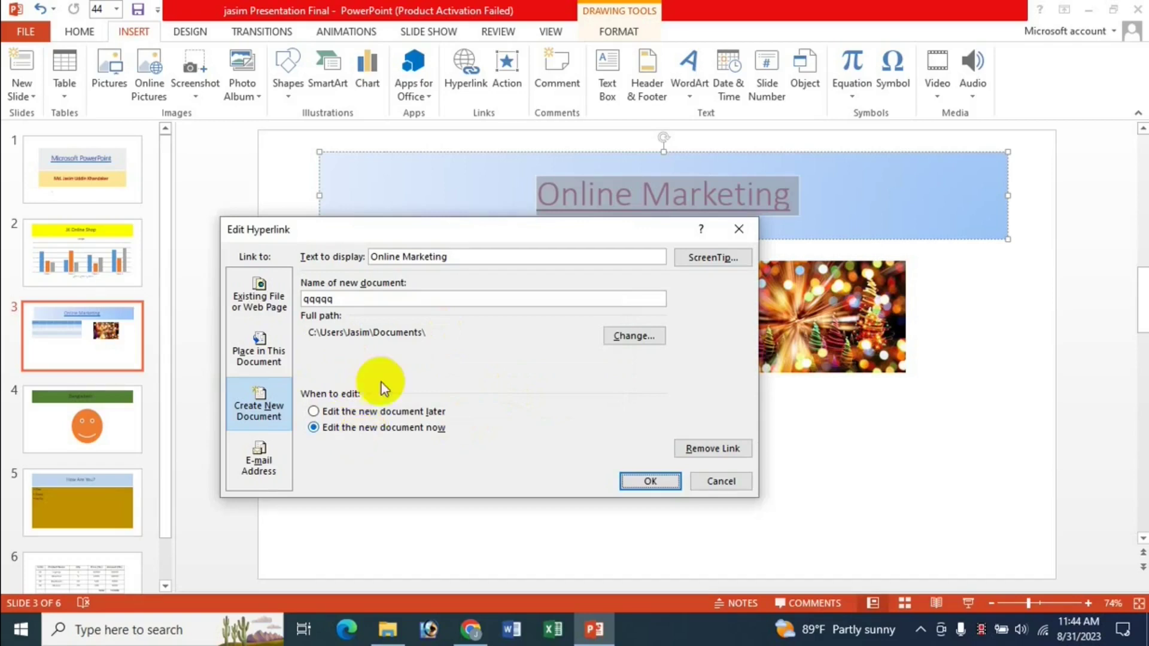
{"action": "left_click", "coordinate": [641, 484]}
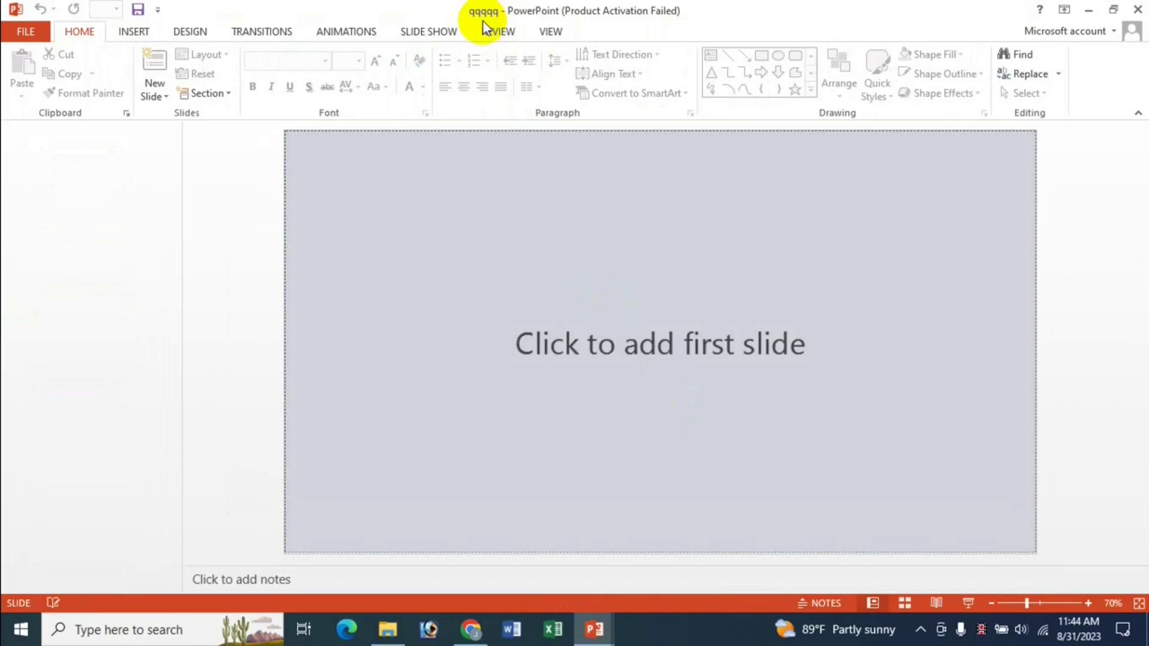
{"action": "left_click", "coordinate": [1136, 10]}
{"action": "left_click", "coordinate": [969, 598]}
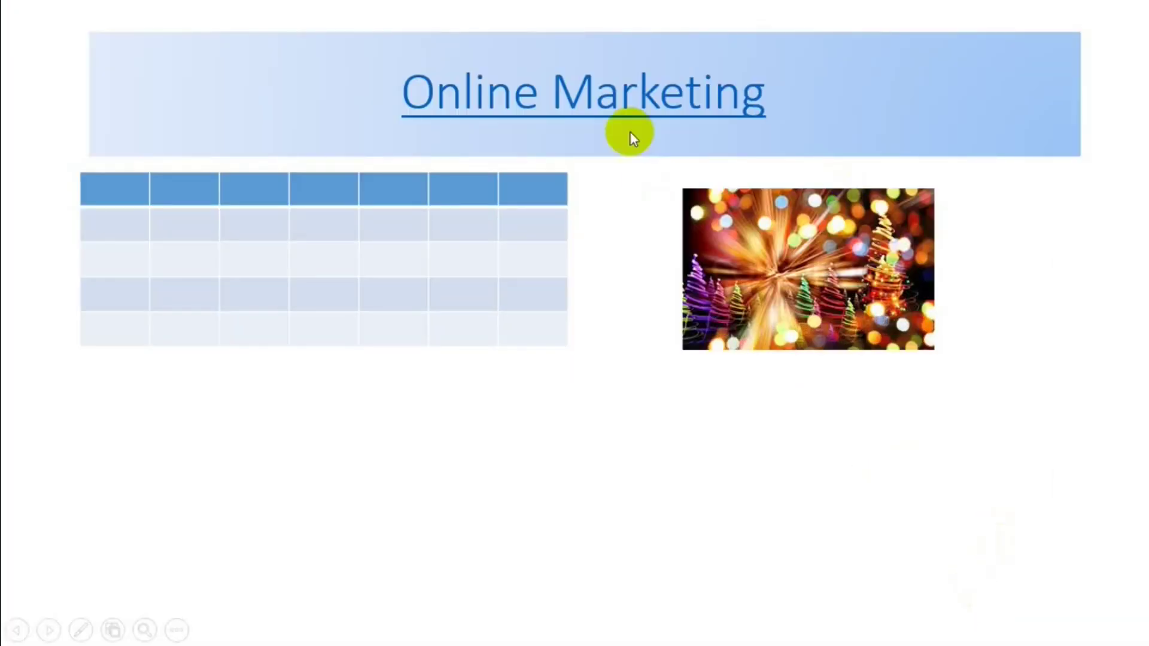
{"action": "mouse_move", "coordinate": [559, 91]}
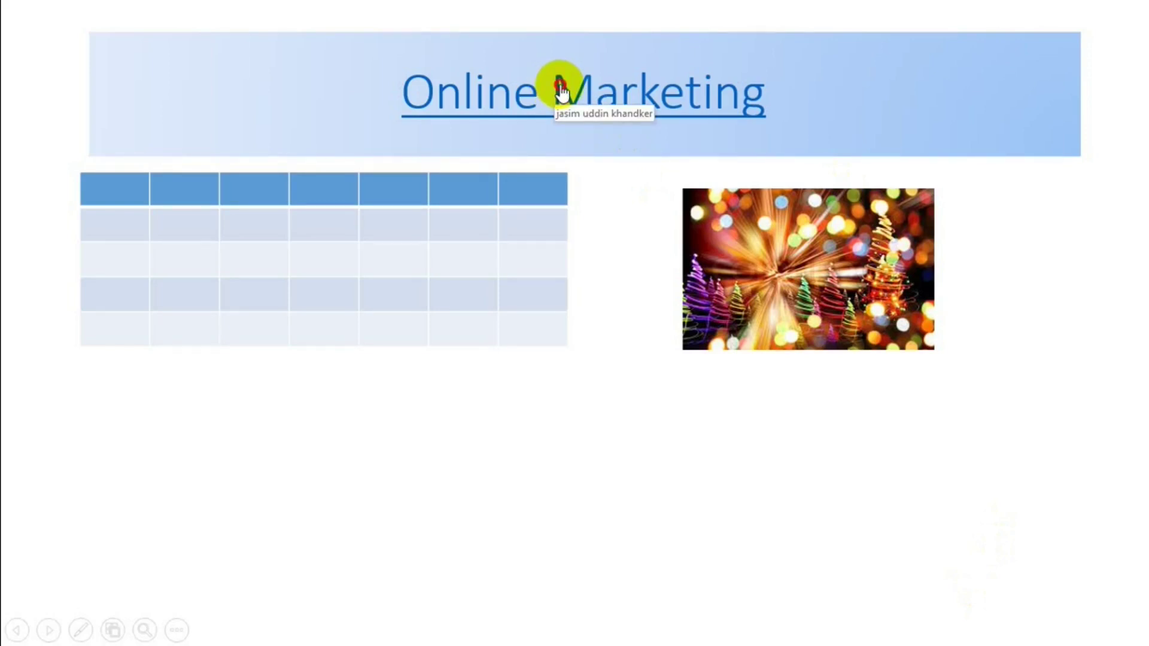
{"action": "left_click", "coordinate": [557, 93]}
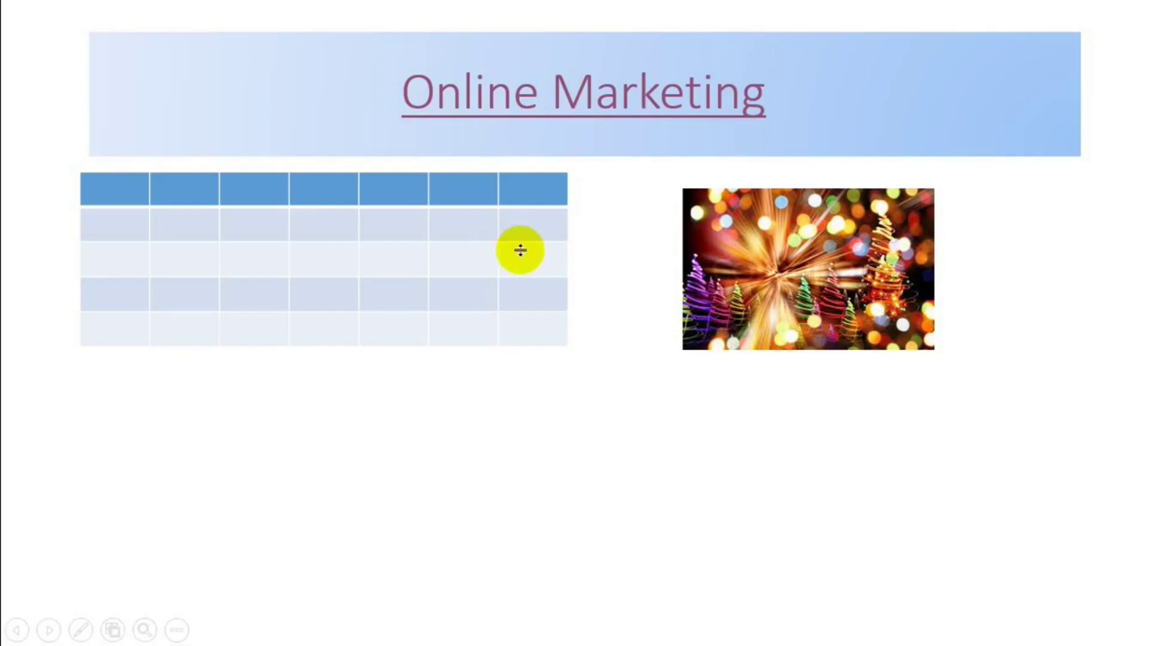
{"action": "key", "text": "Escape"}
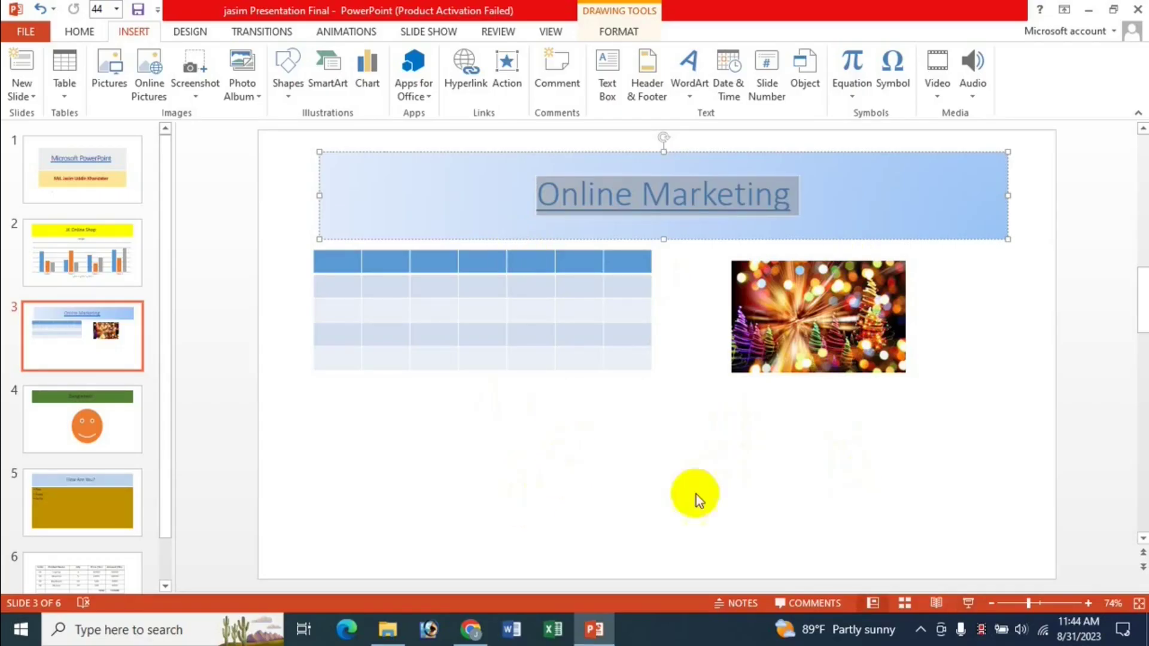
Step: Change the title link to an e-mail address with a subject line and a ScreenTip
{"action": "left_click", "coordinate": [769, 460]}
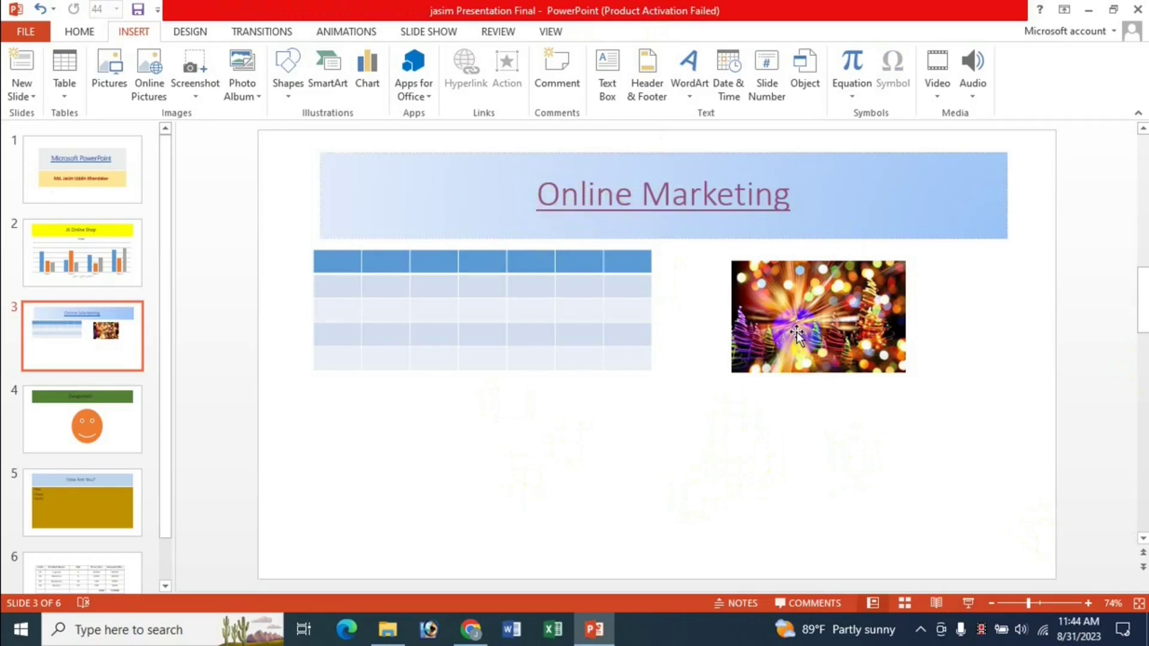
{"action": "left_click_drag", "start_coordinate": [539, 200], "coordinate": [790, 200]}
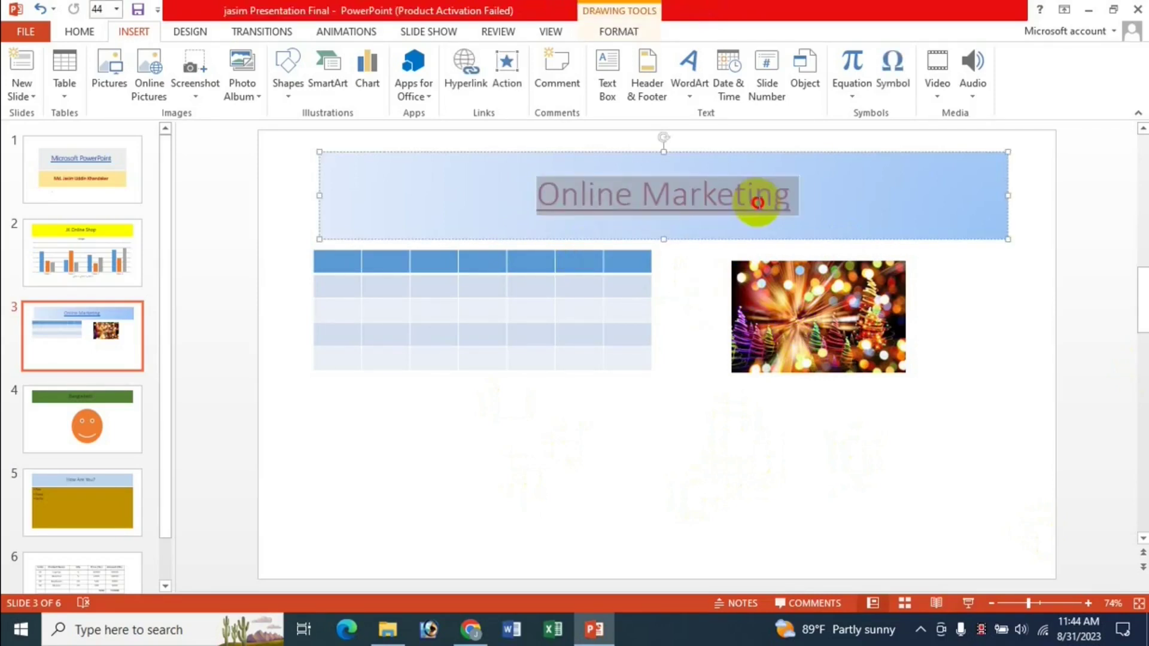
{"action": "left_click", "coordinate": [453, 77]}
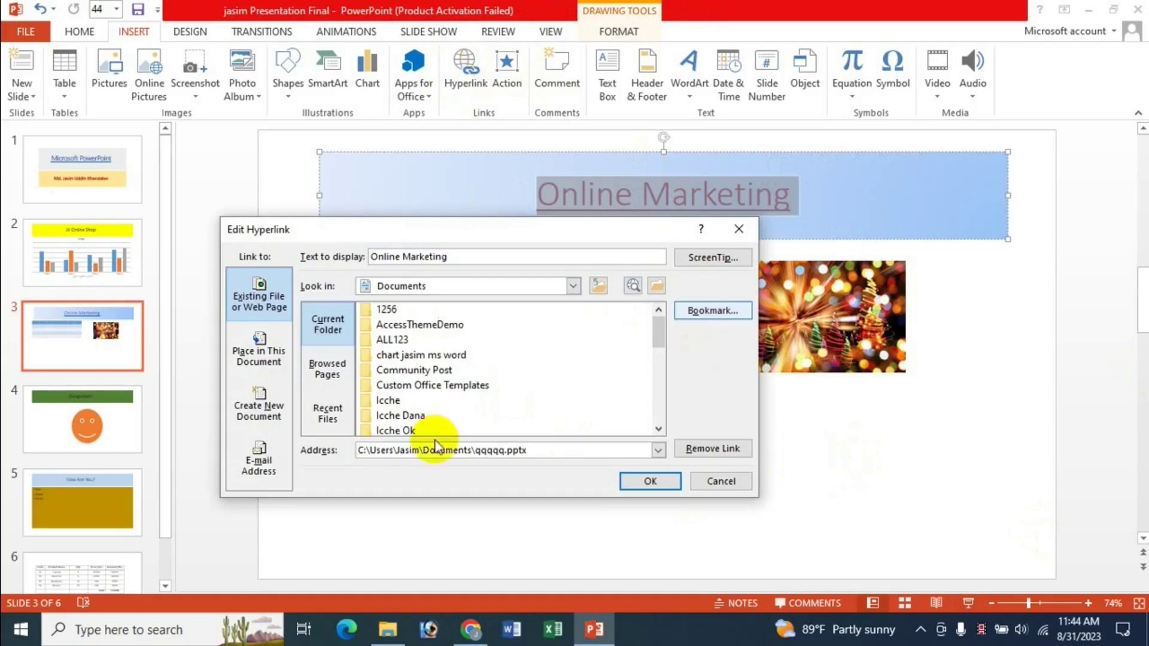
{"action": "left_click", "coordinate": [258, 467]}
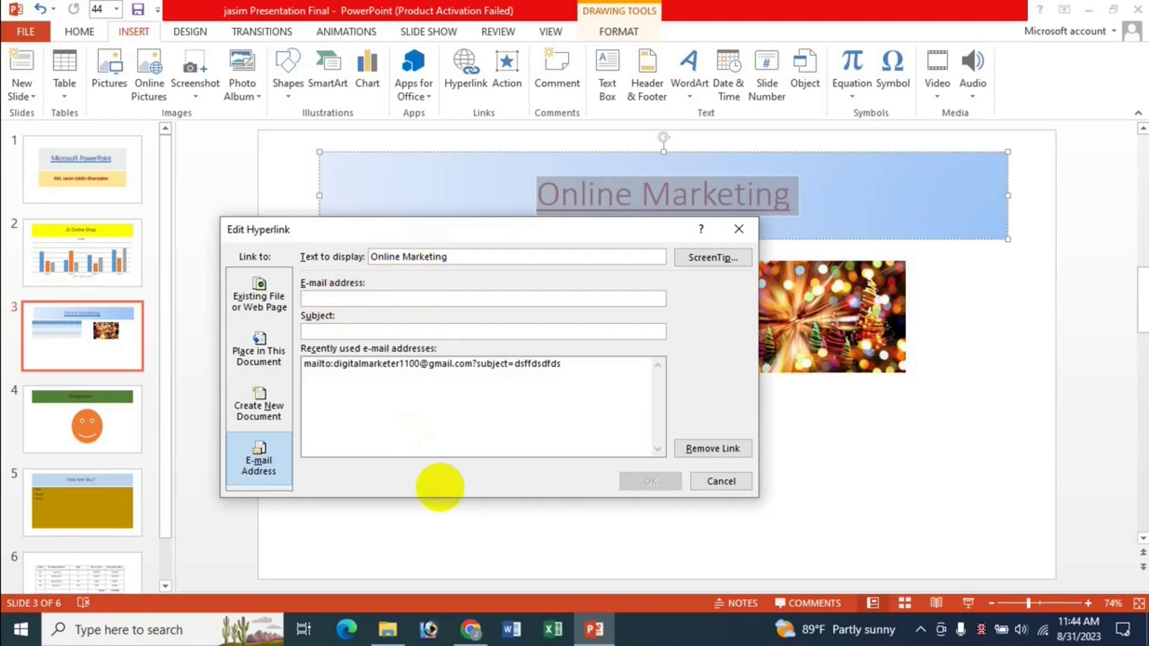
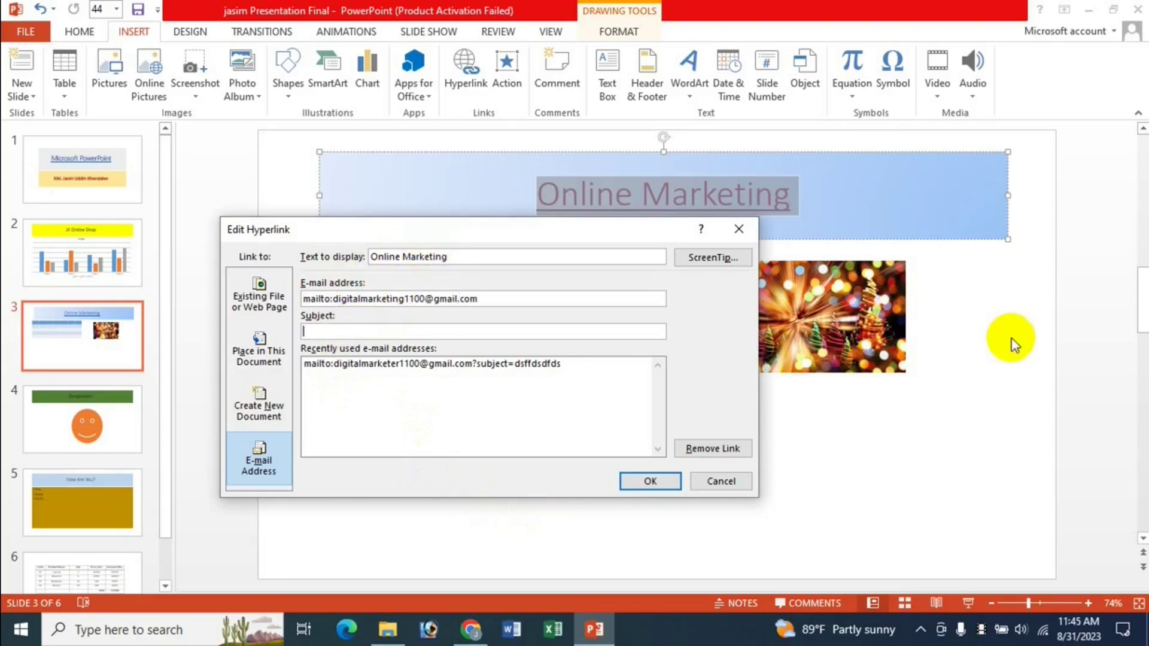
{"action": "type", "text": "jasimf"}
{"action": "type", "text": "k fdsfsd"}
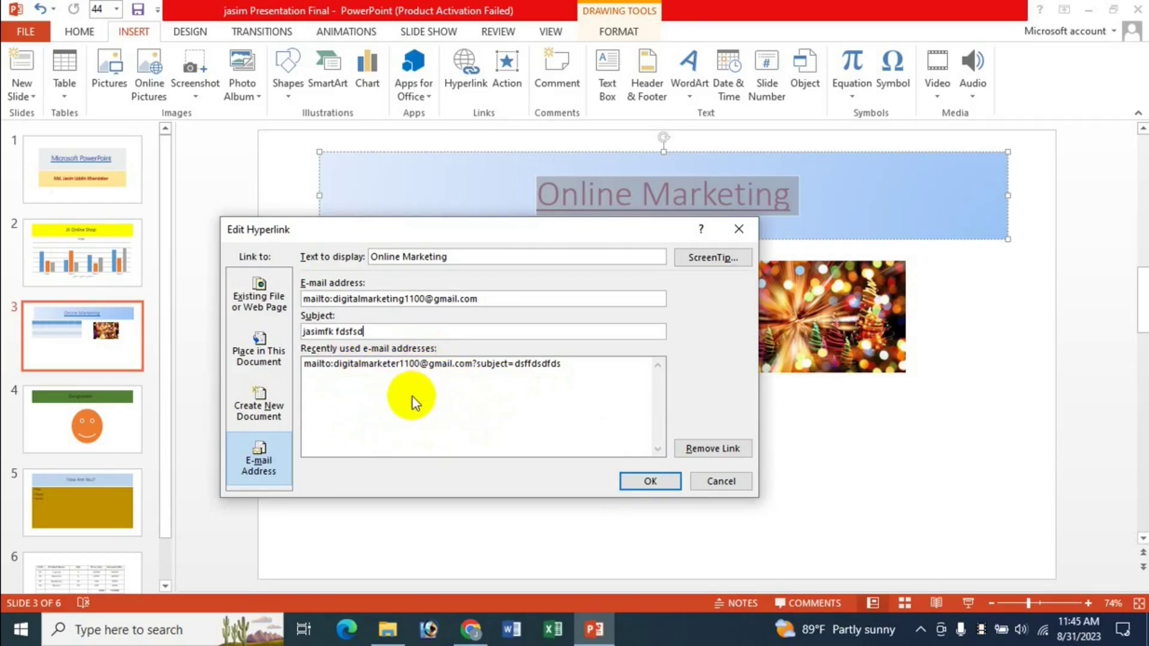
{"action": "left_click", "coordinate": [703, 258]}
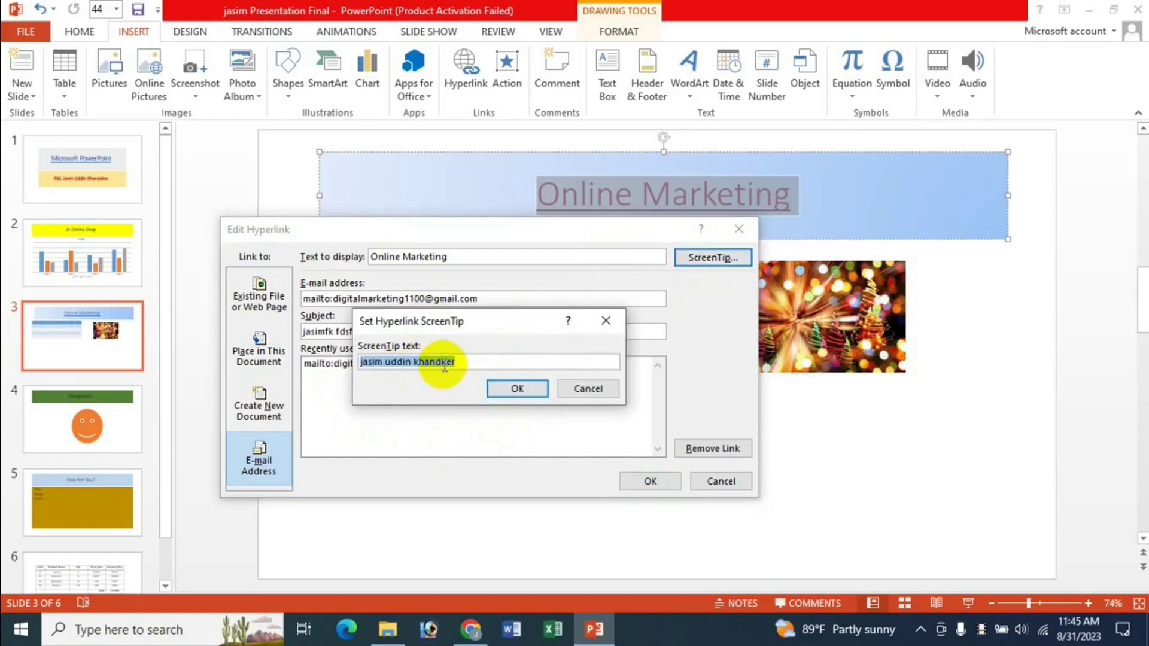
{"action": "left_click", "coordinate": [577, 388]}
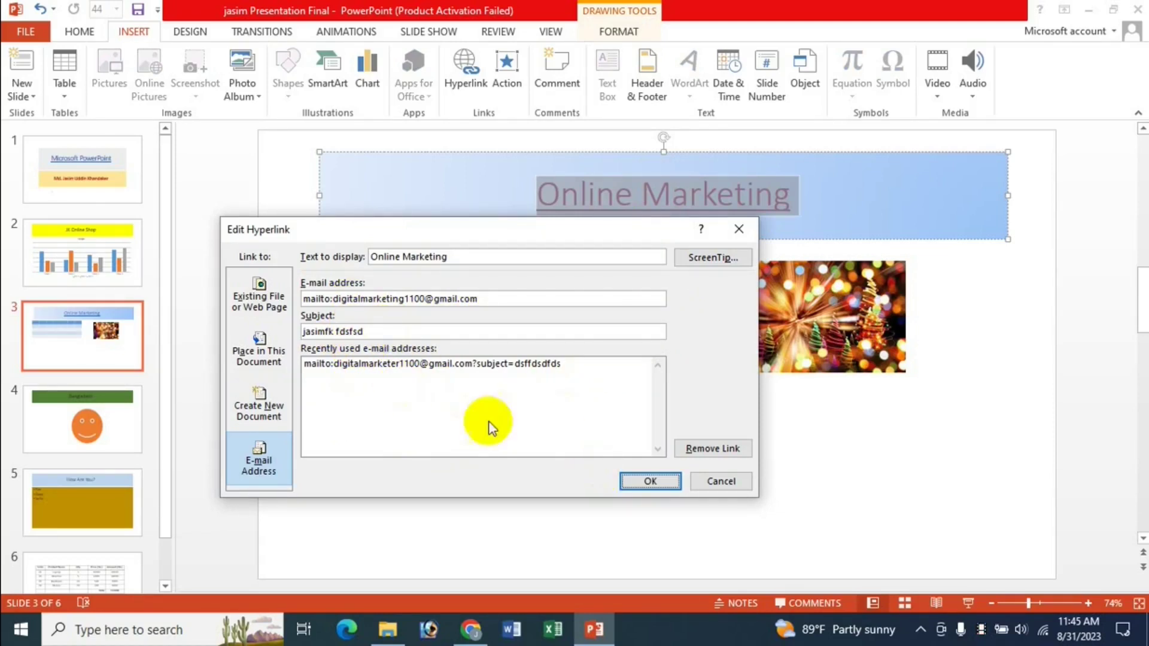
{"action": "left_click", "coordinate": [630, 480]}
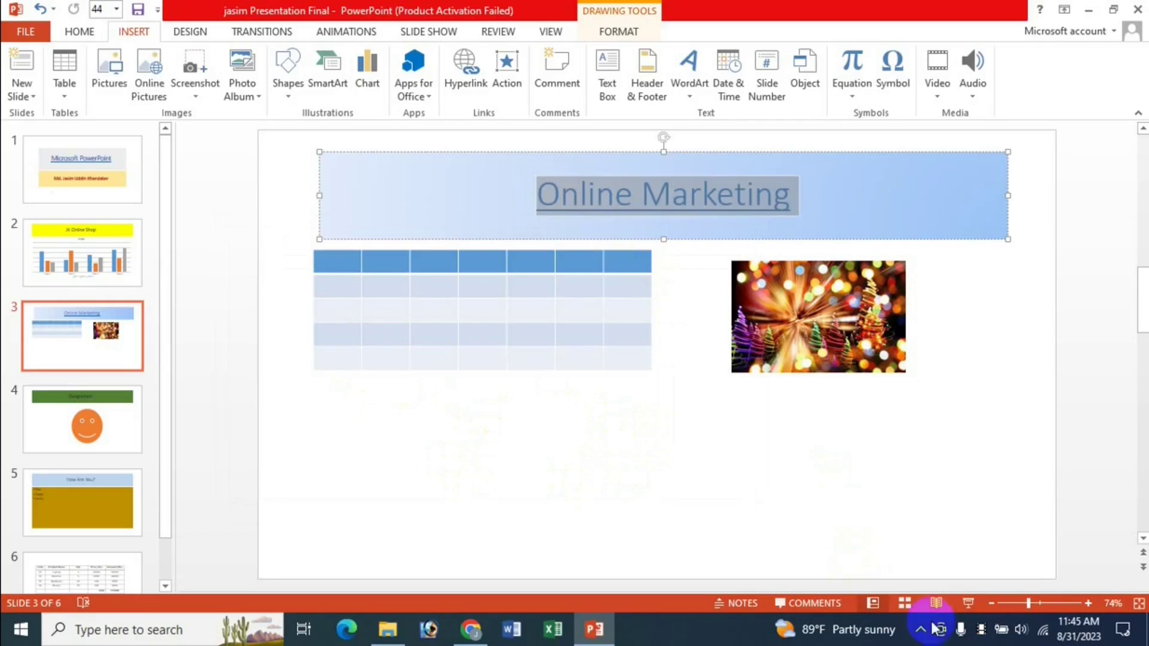
{"action": "left_click", "coordinate": [967, 603]}
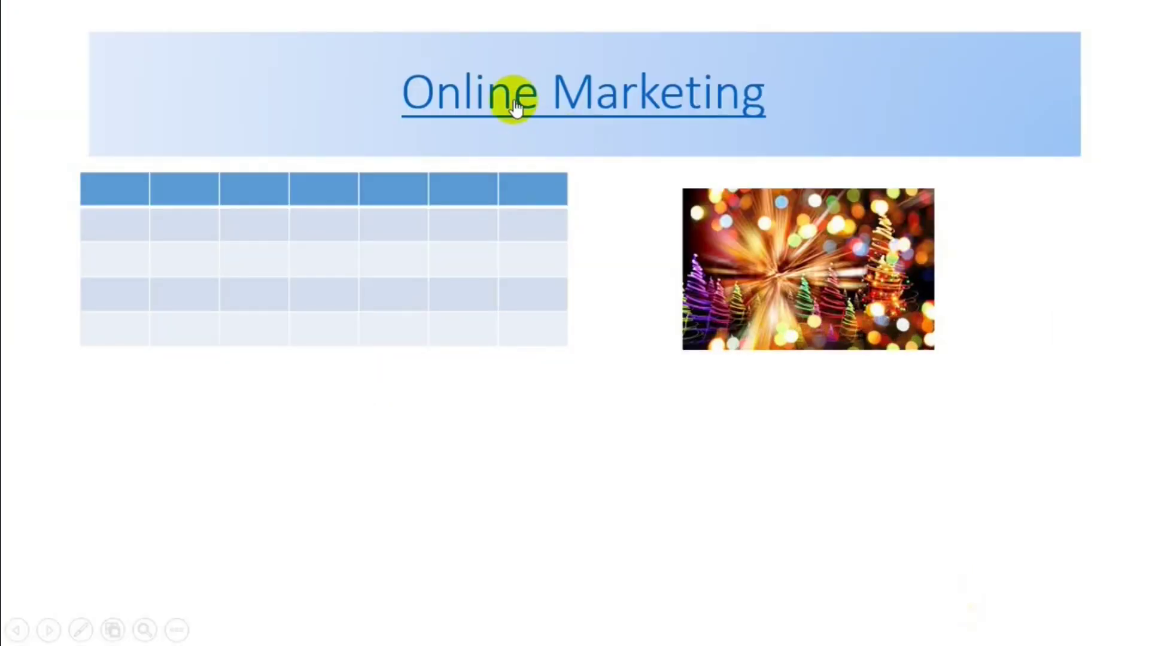
{"action": "mouse_move", "coordinate": [489, 99]}
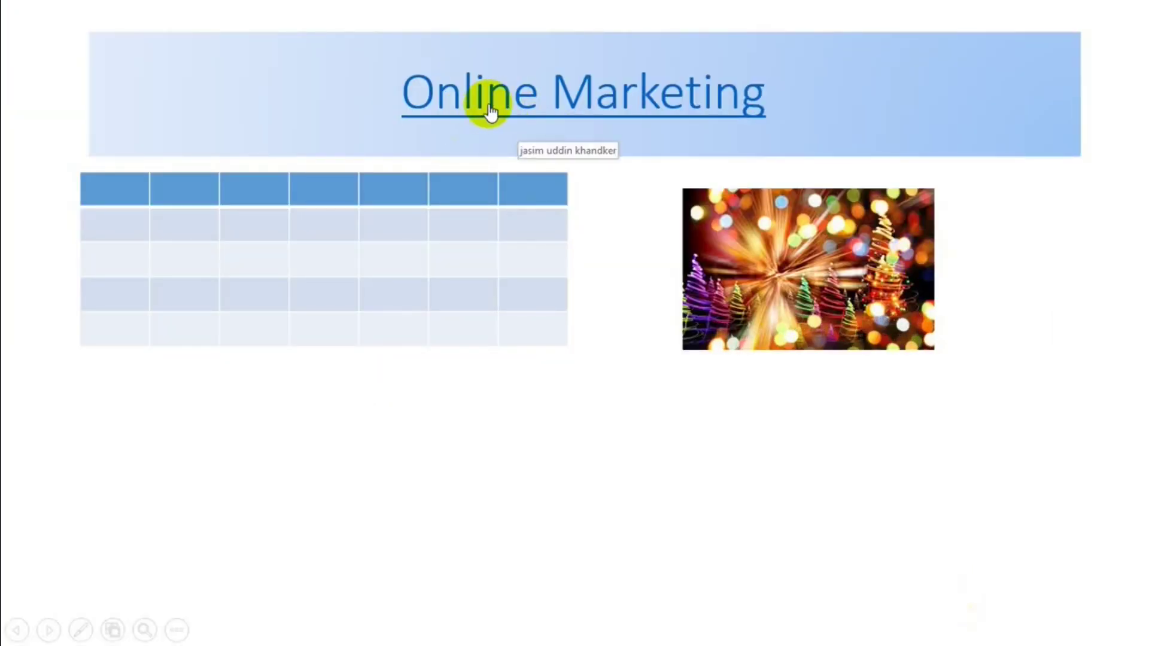
{"action": "left_click", "coordinate": [490, 111]}
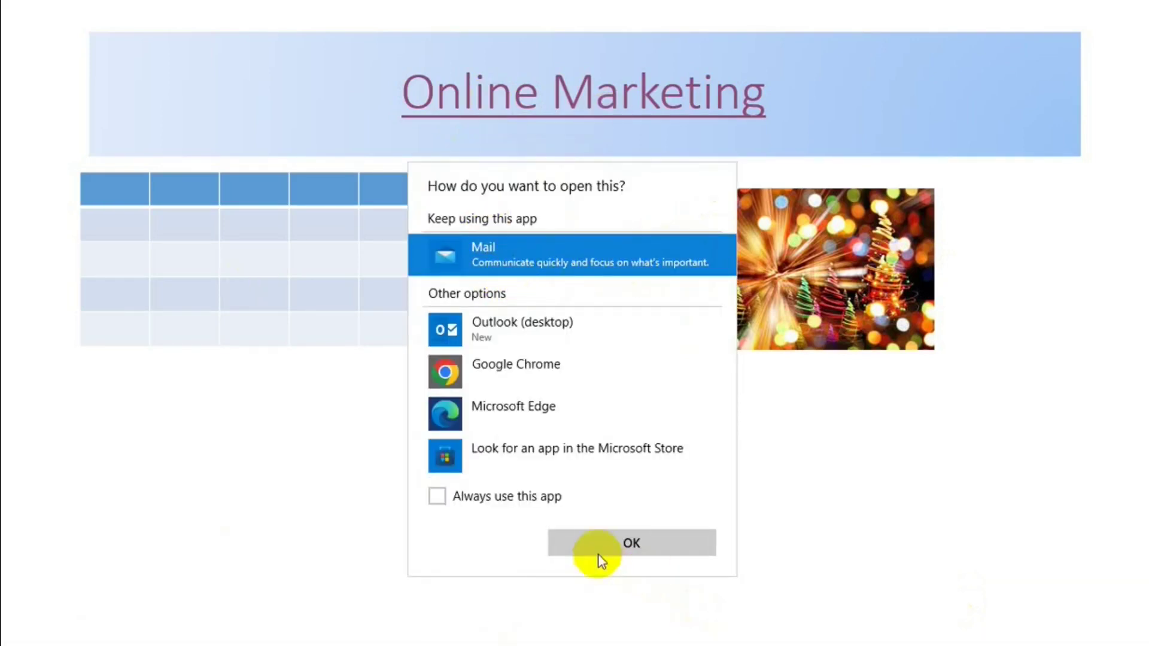
{"action": "left_click", "coordinate": [619, 542]}
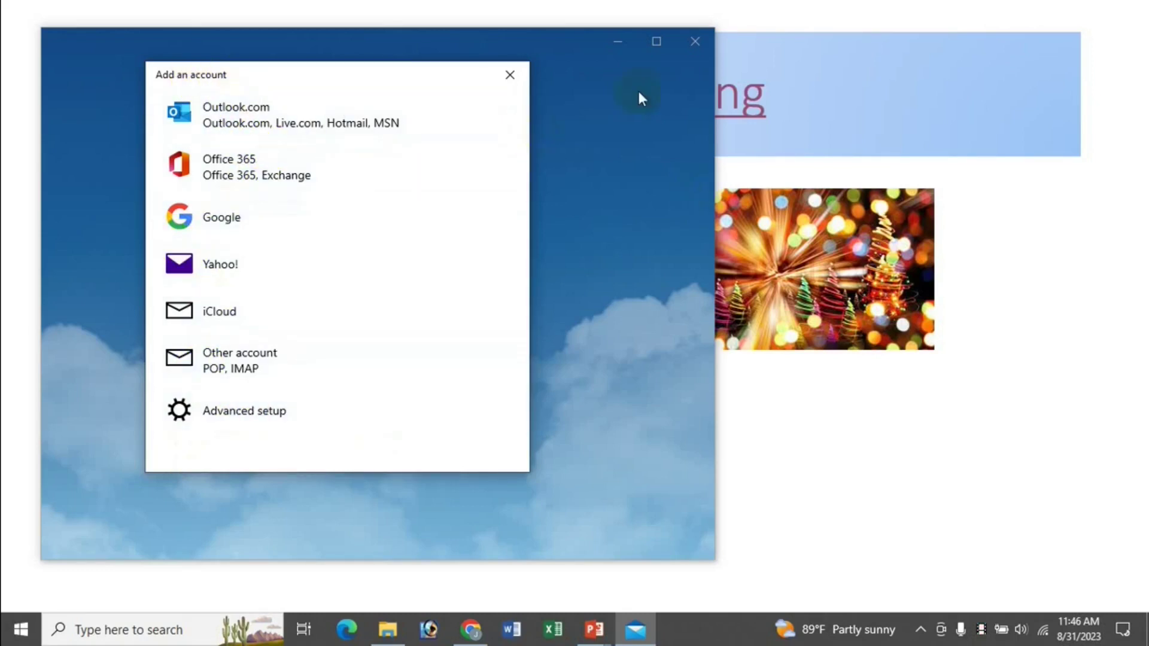
{"action": "left_click", "coordinate": [521, 86]}
{"action": "left_click", "coordinate": [696, 41]}
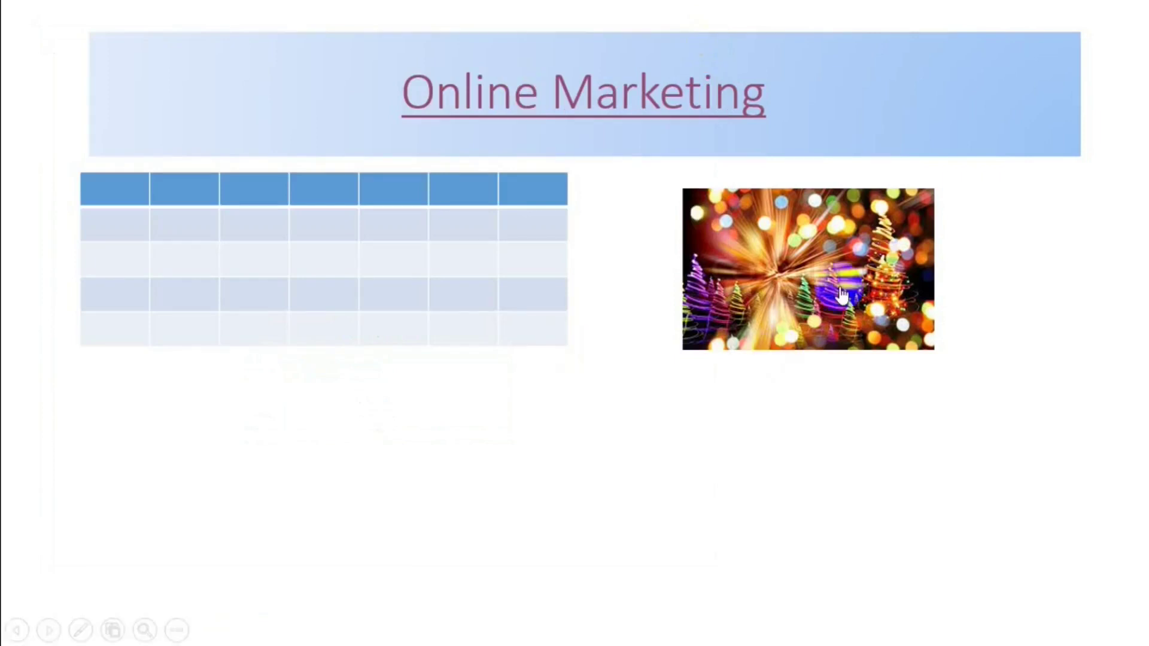
{"action": "key", "text": "Escape"}
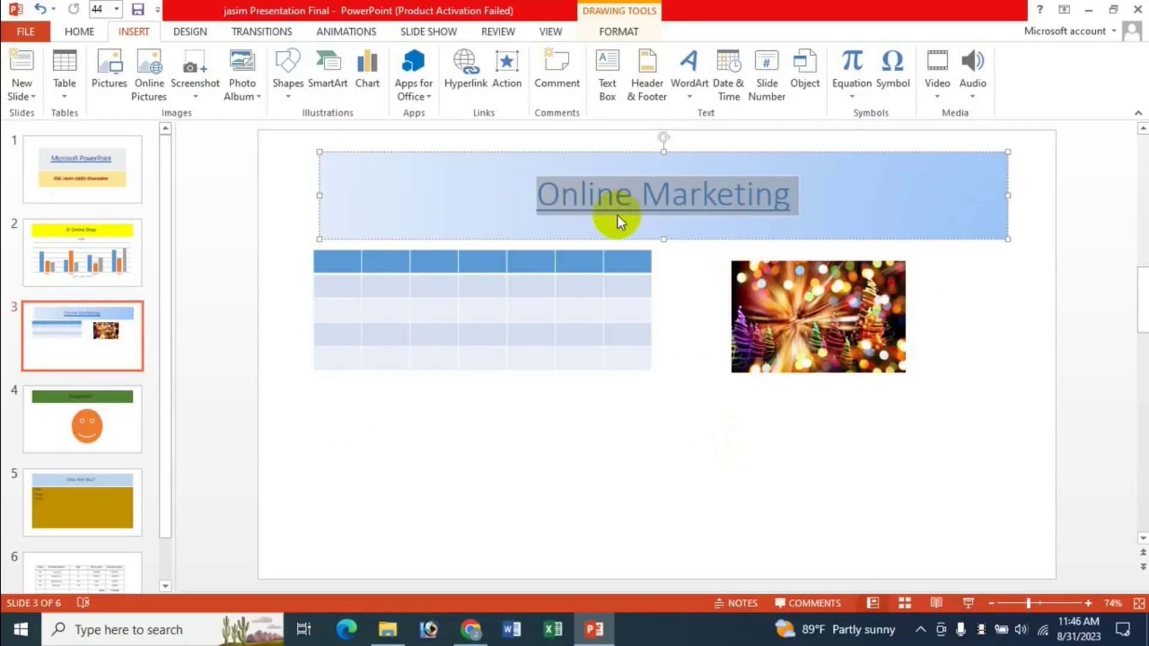
{"action": "left_click", "coordinate": [829, 344]}
{"action": "left_click", "coordinate": [464, 62]}
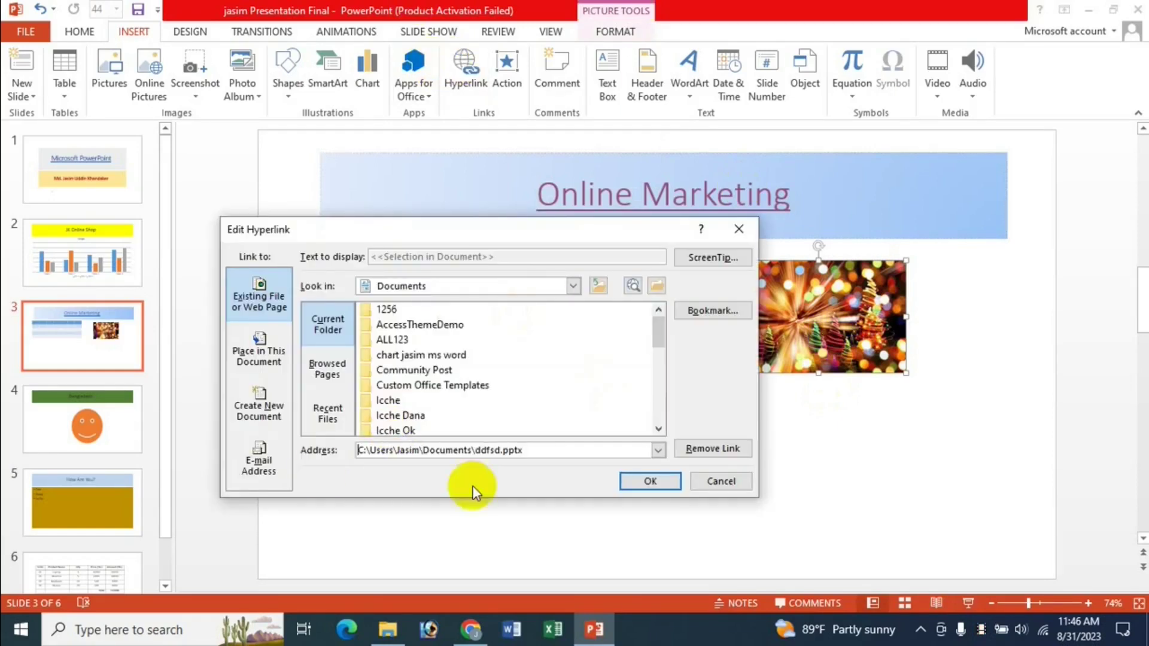
{"action": "left_click", "coordinate": [275, 466]}
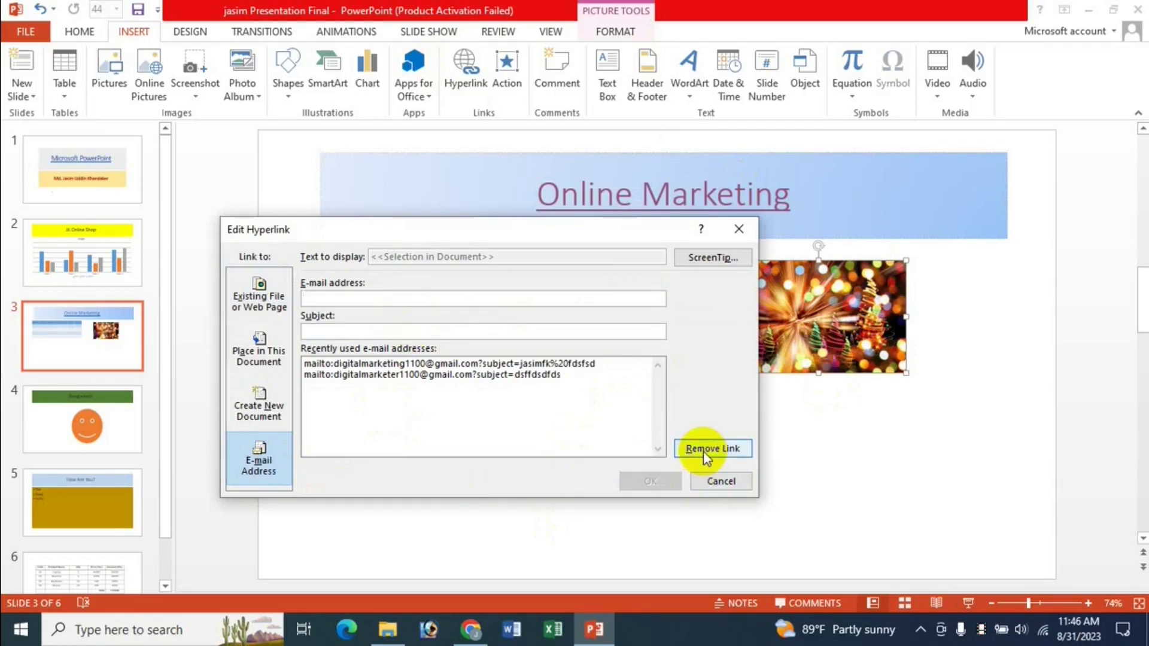
{"action": "left_click", "coordinate": [254, 419]}
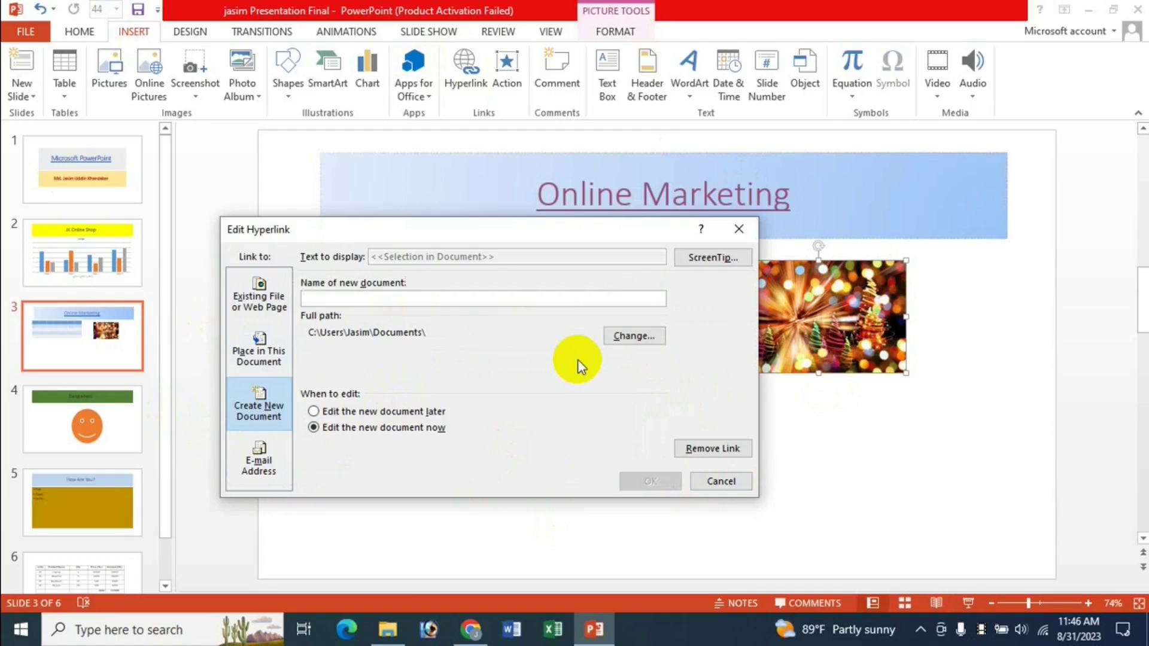
{"action": "left_click", "coordinate": [731, 483]}
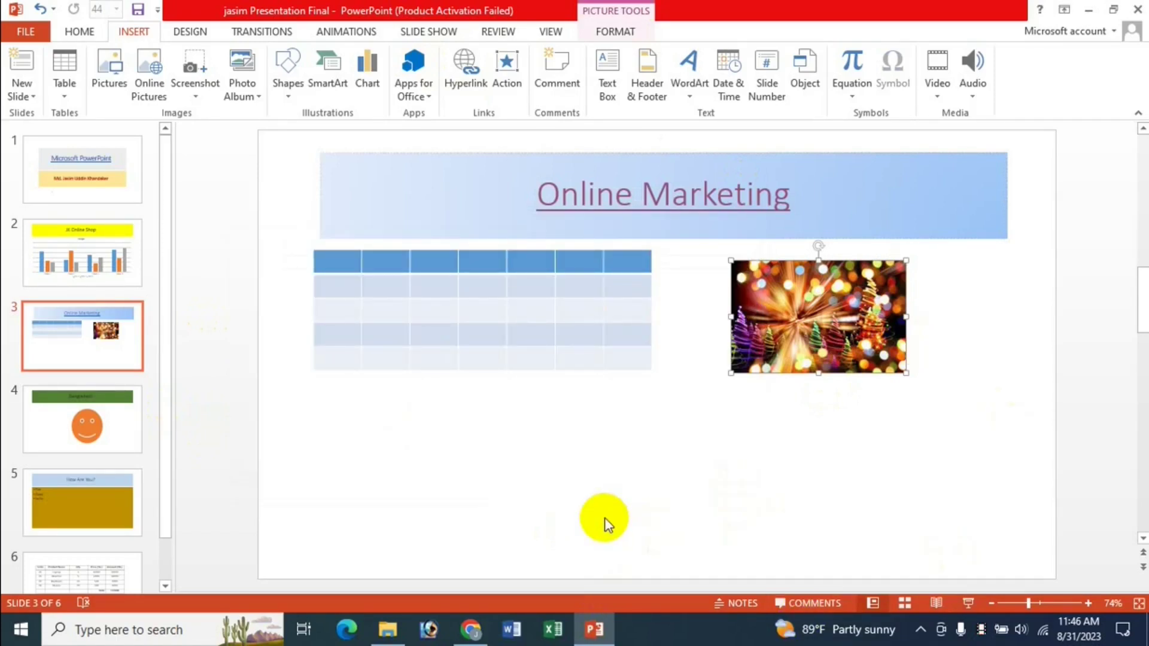
{"action": "left_click", "coordinate": [471, 629]}
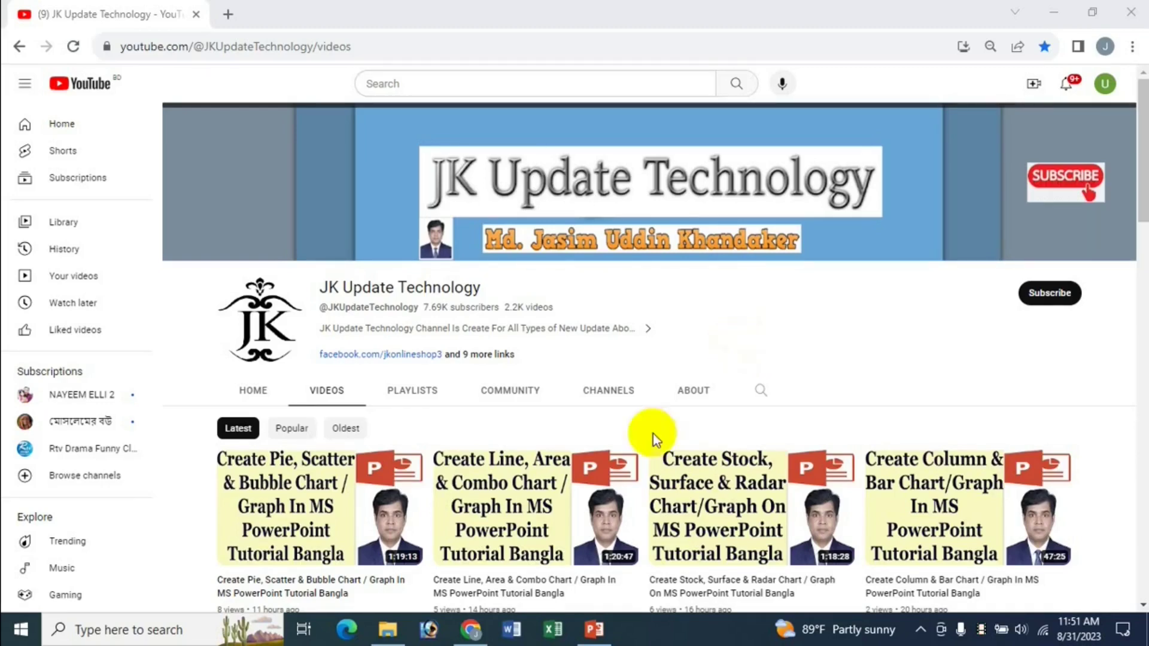
{"action": "left_click", "coordinate": [594, 629]}
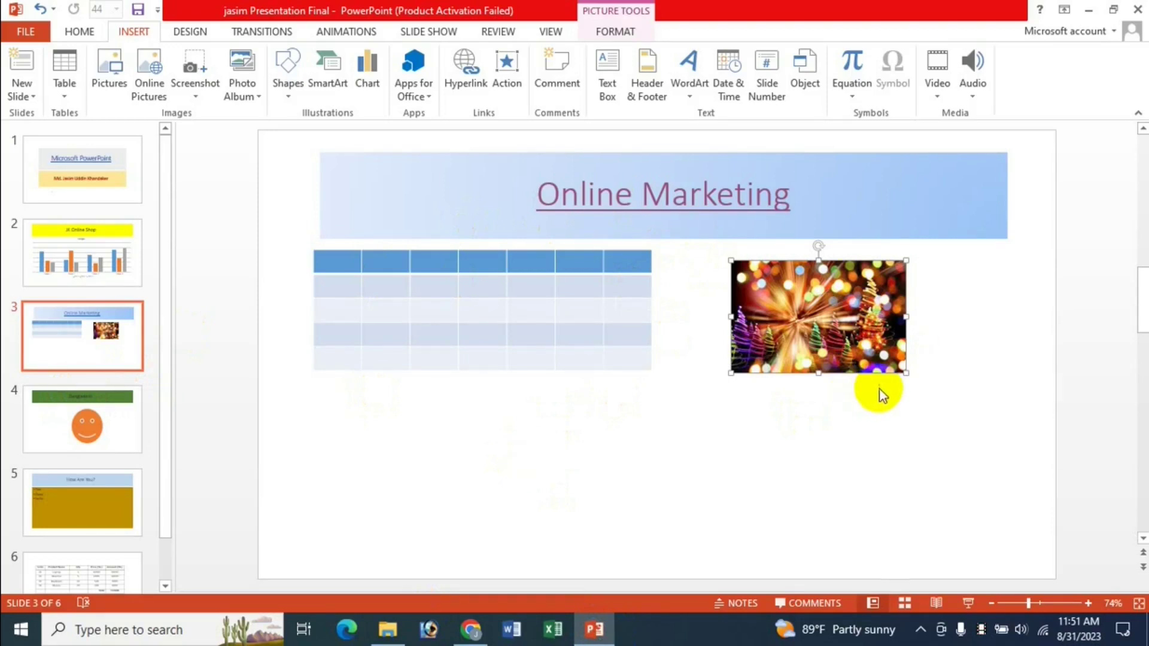
Step: Point the title's hyperlink to the existing file Test Presentation.pptx in Documents
{"action": "left_click", "coordinate": [580, 213]}
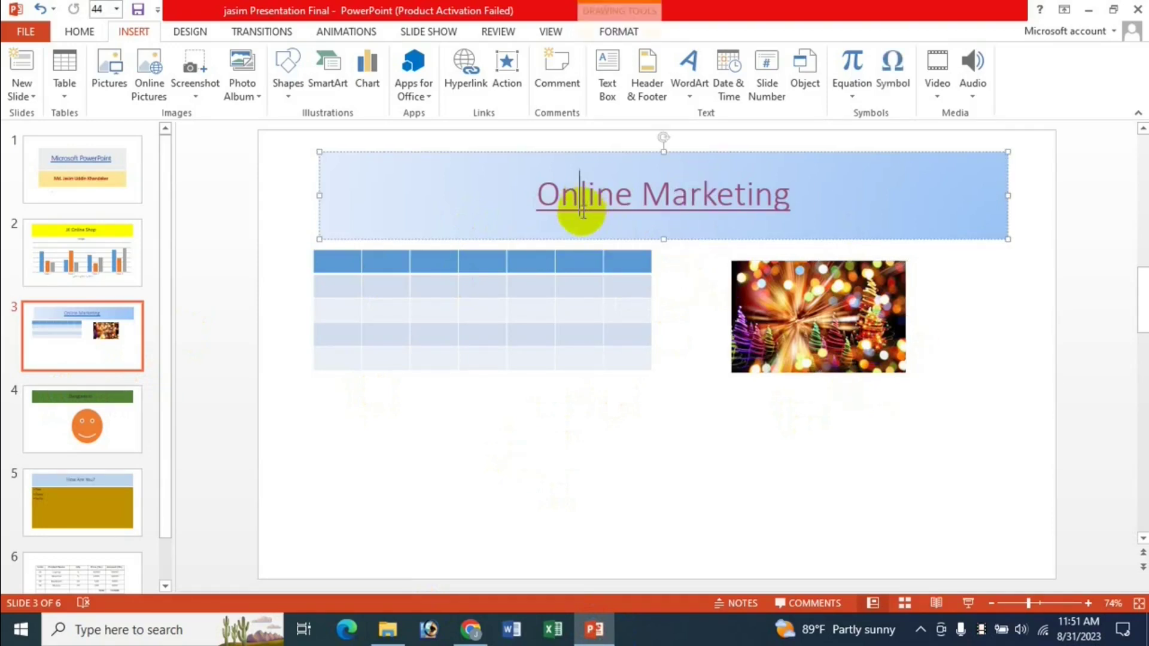
{"action": "left_click_drag", "start_coordinate": [539, 197], "coordinate": [714, 197]}
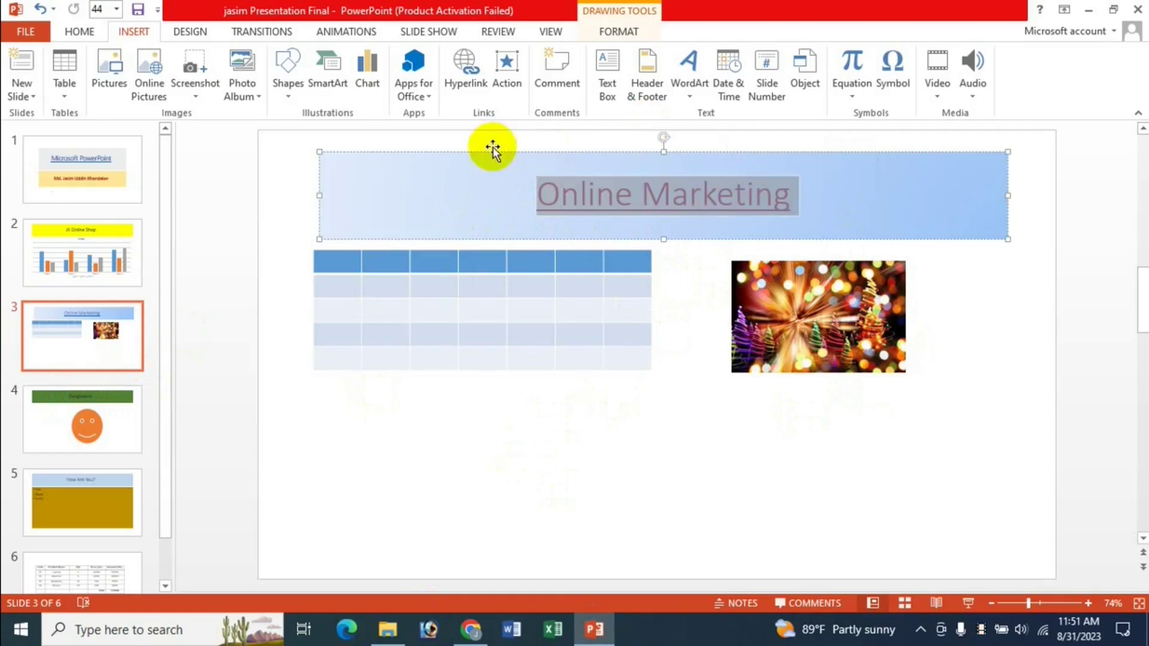
{"action": "left_click", "coordinate": [469, 77]}
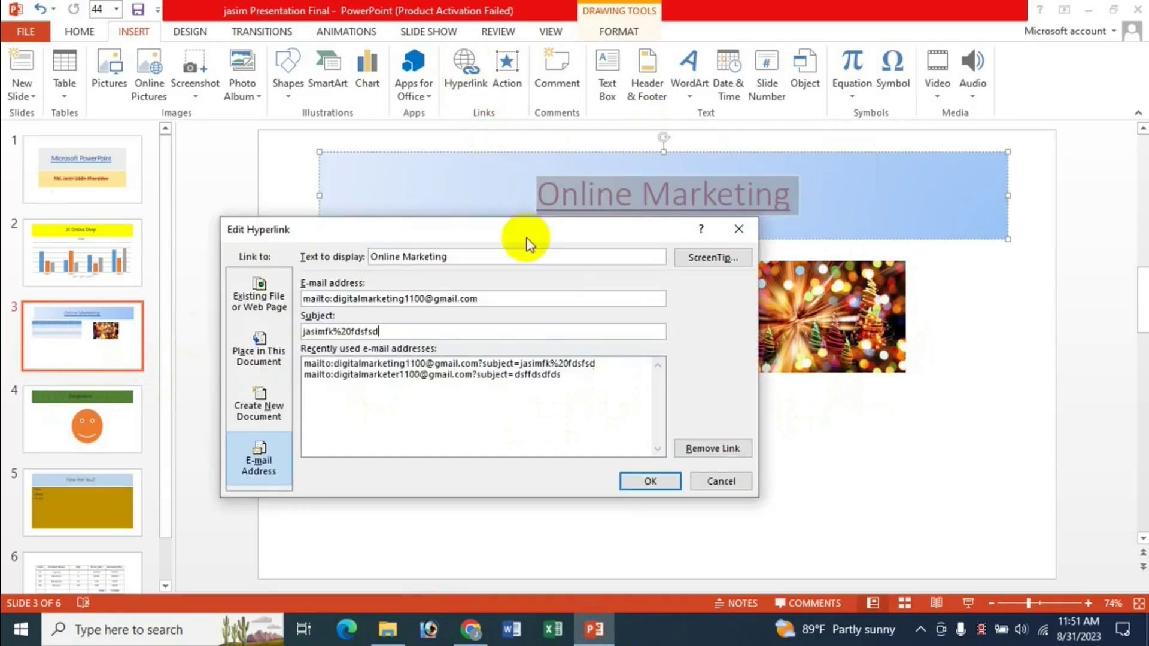
{"action": "left_click", "coordinate": [279, 299]}
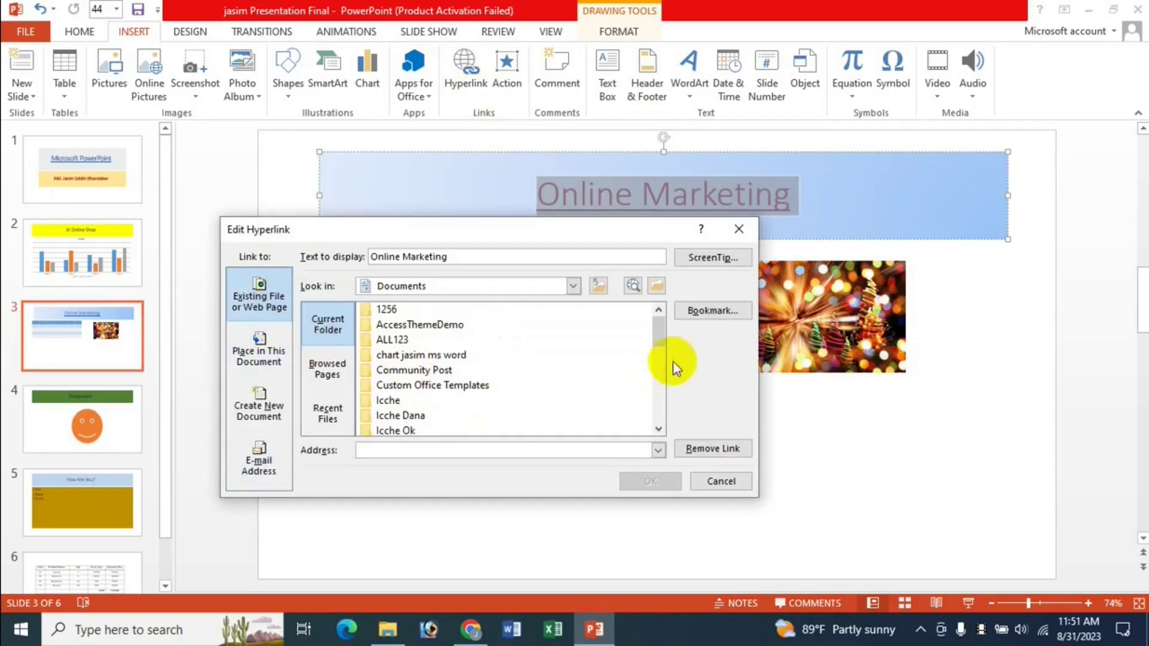
{"action": "left_click_drag", "start_coordinate": [655, 332], "coordinate": [655, 385]}
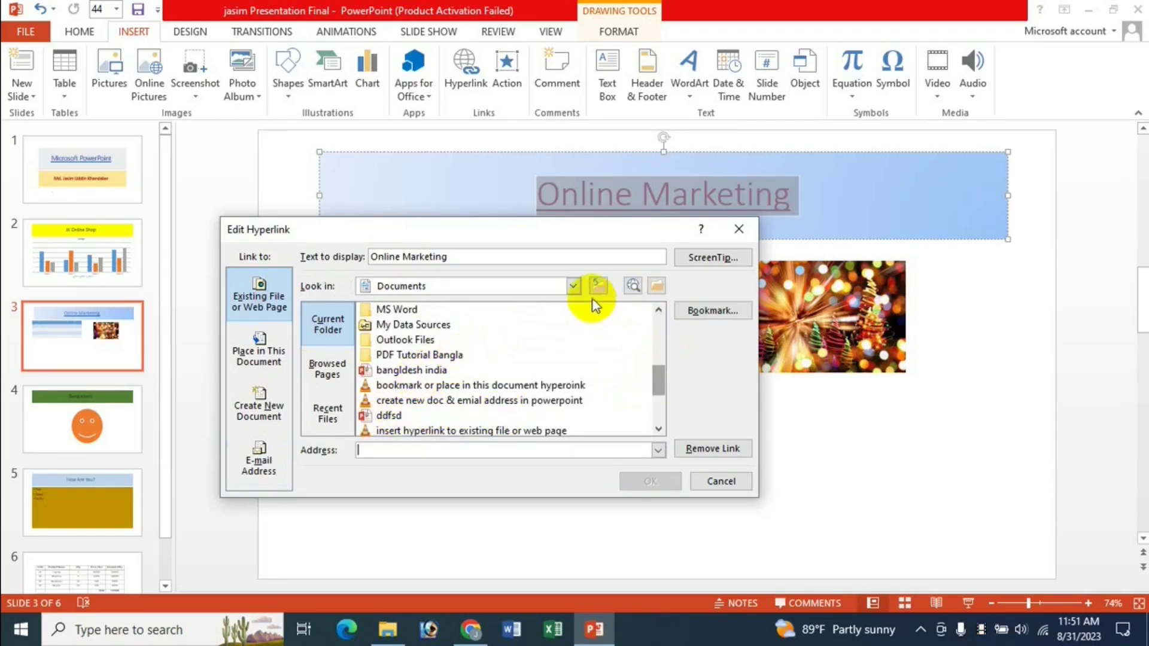
{"action": "left_click", "coordinate": [656, 286]}
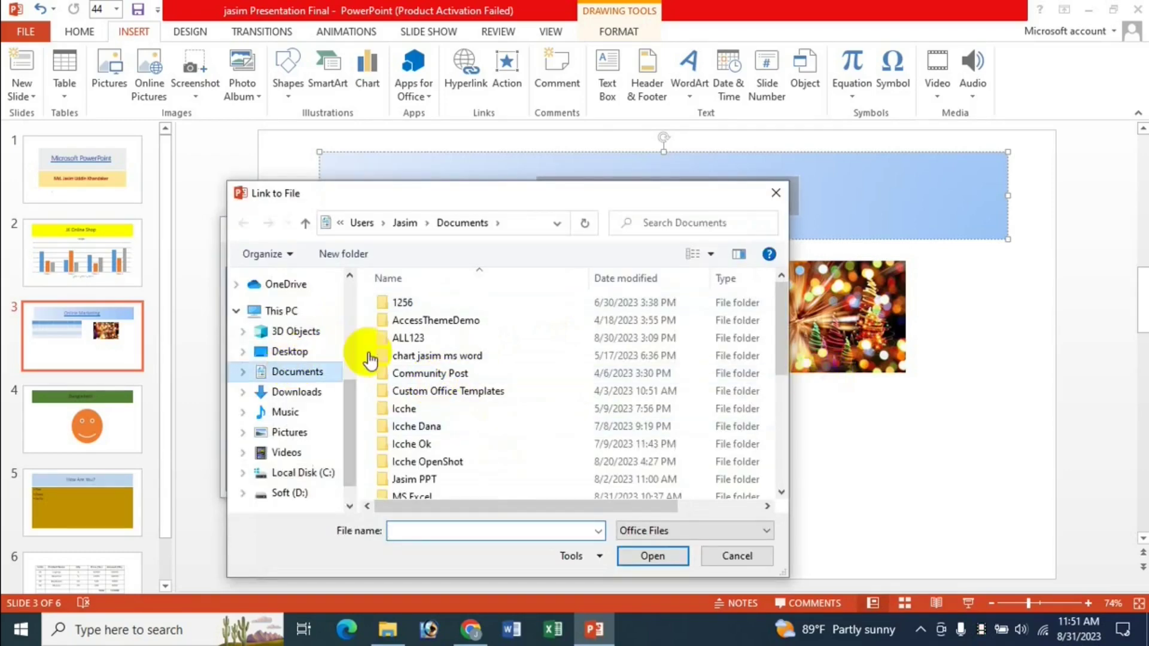
{"action": "left_click_drag", "start_coordinate": [782, 319], "coordinate": [779, 479]}
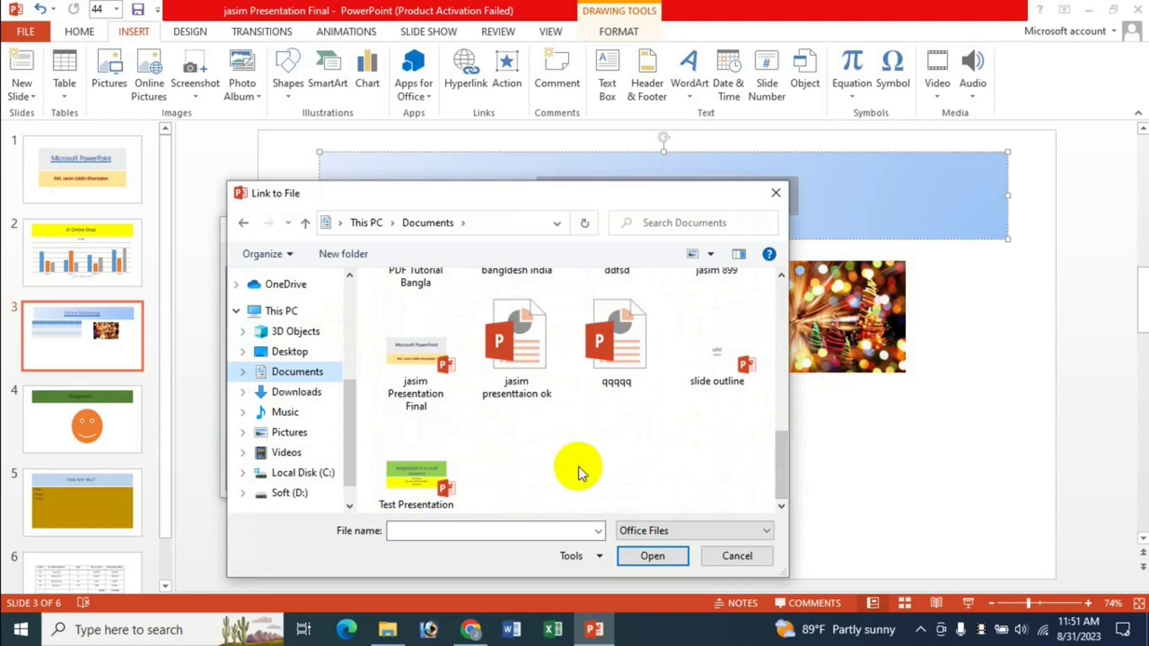
{"action": "left_click", "coordinate": [432, 492]}
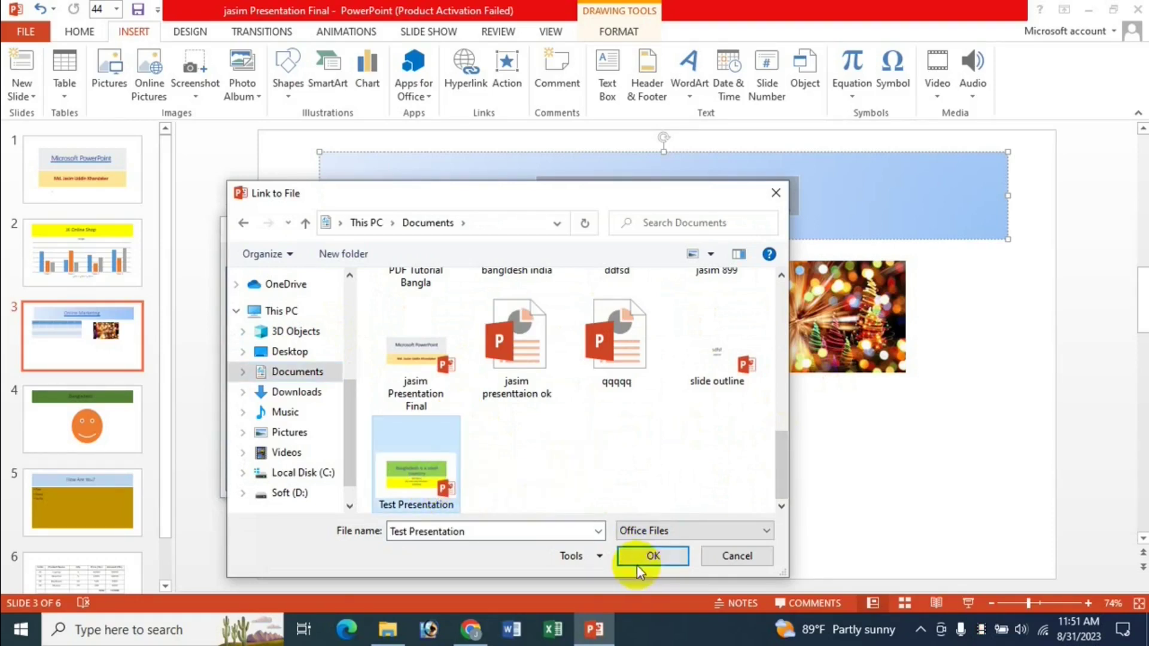
{"action": "left_click", "coordinate": [640, 557]}
{"action": "left_click", "coordinate": [660, 482]}
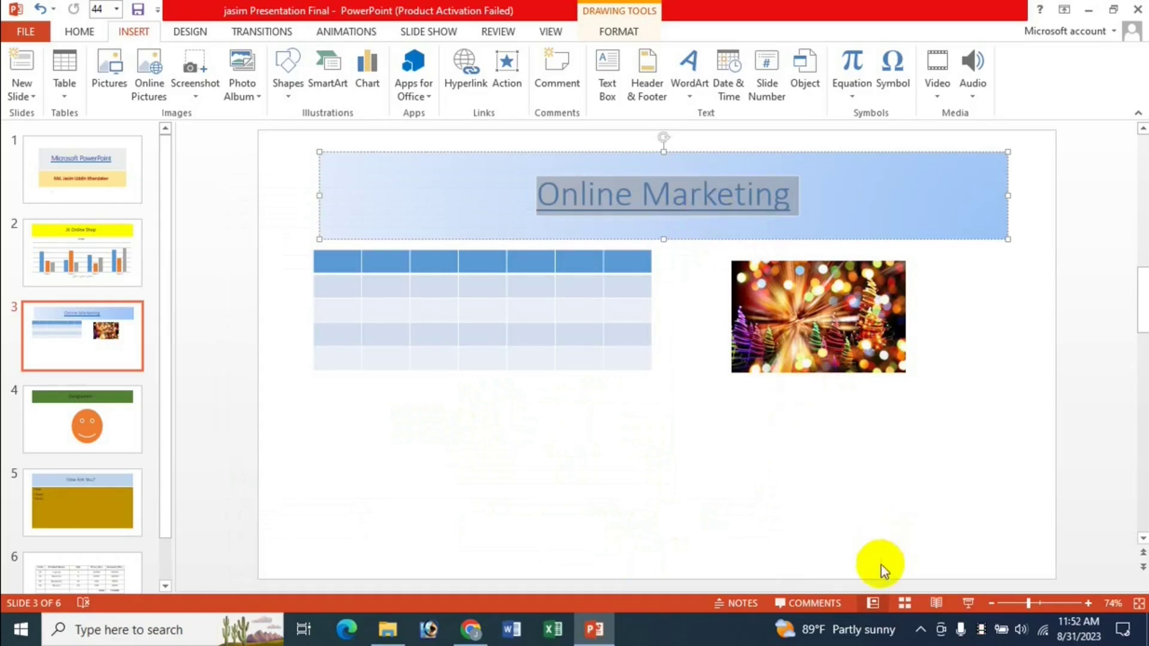
{"action": "left_click", "coordinate": [938, 598]}
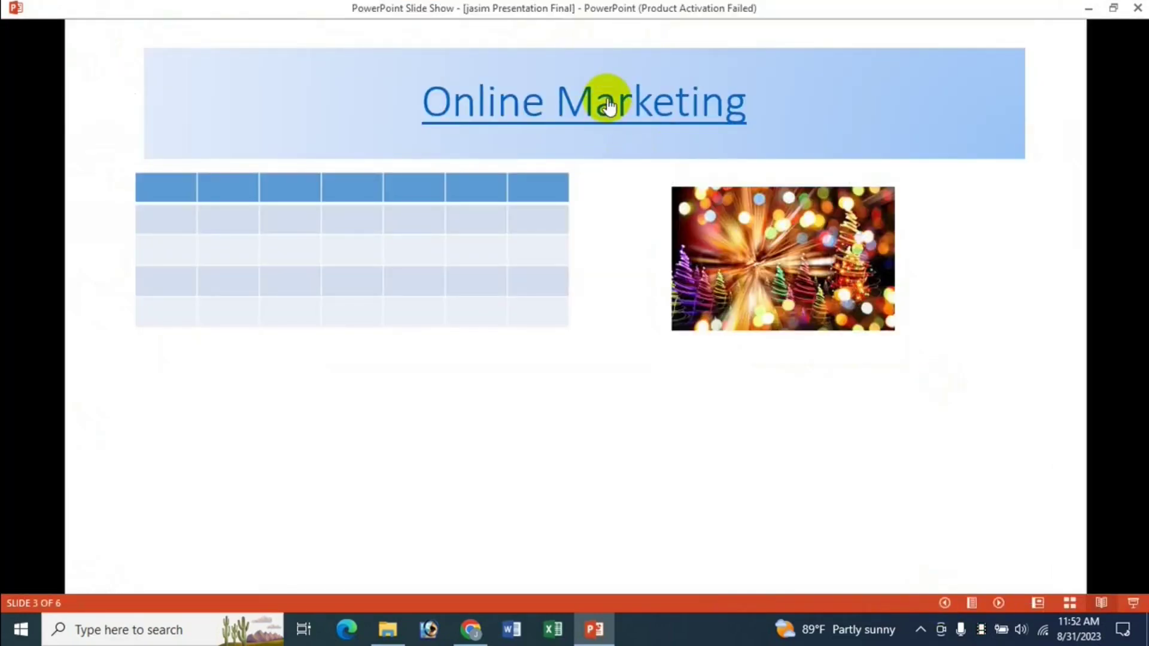
{"action": "left_click", "coordinate": [607, 106]}
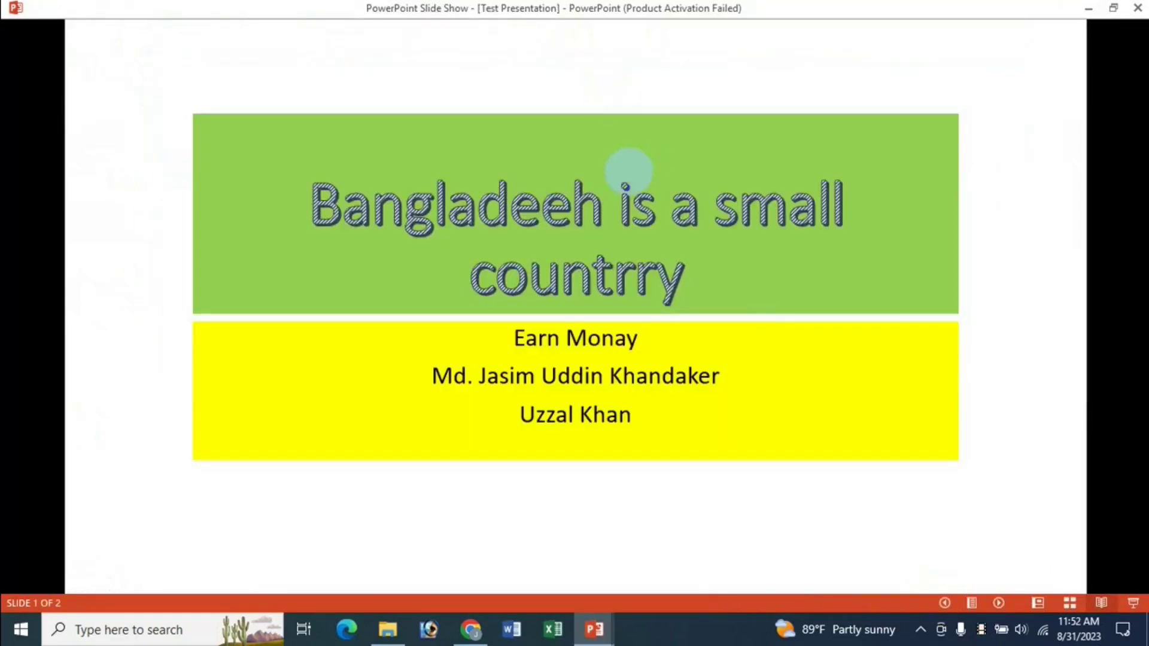
{"action": "key", "text": "Escape"}
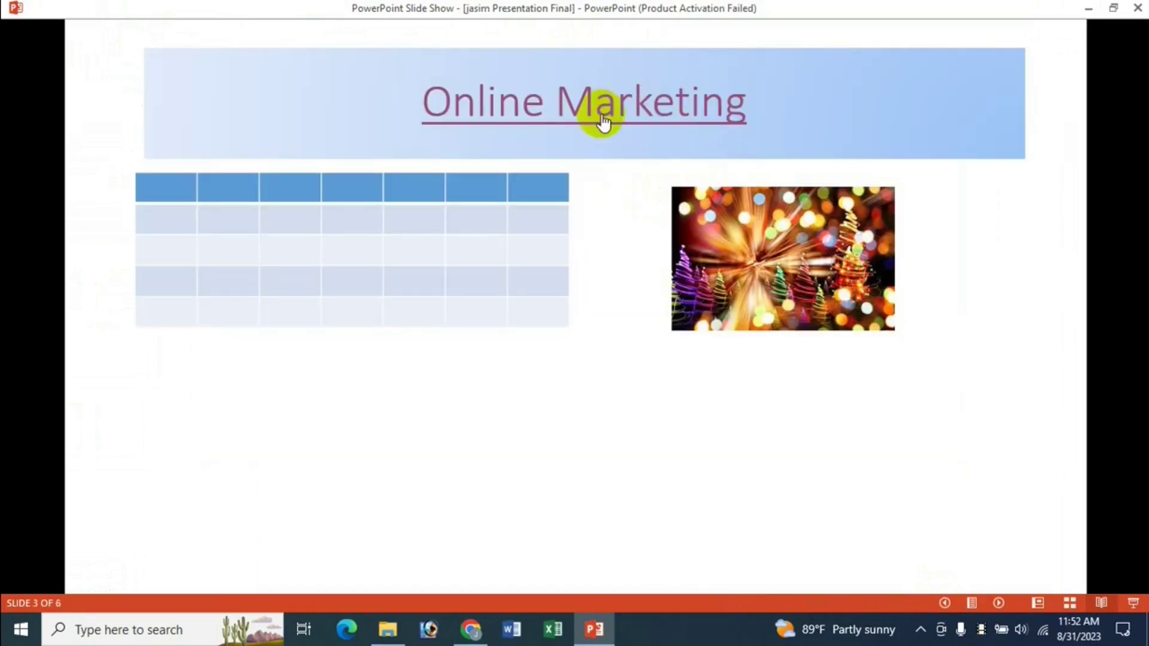
{"action": "key", "text": "Escape"}
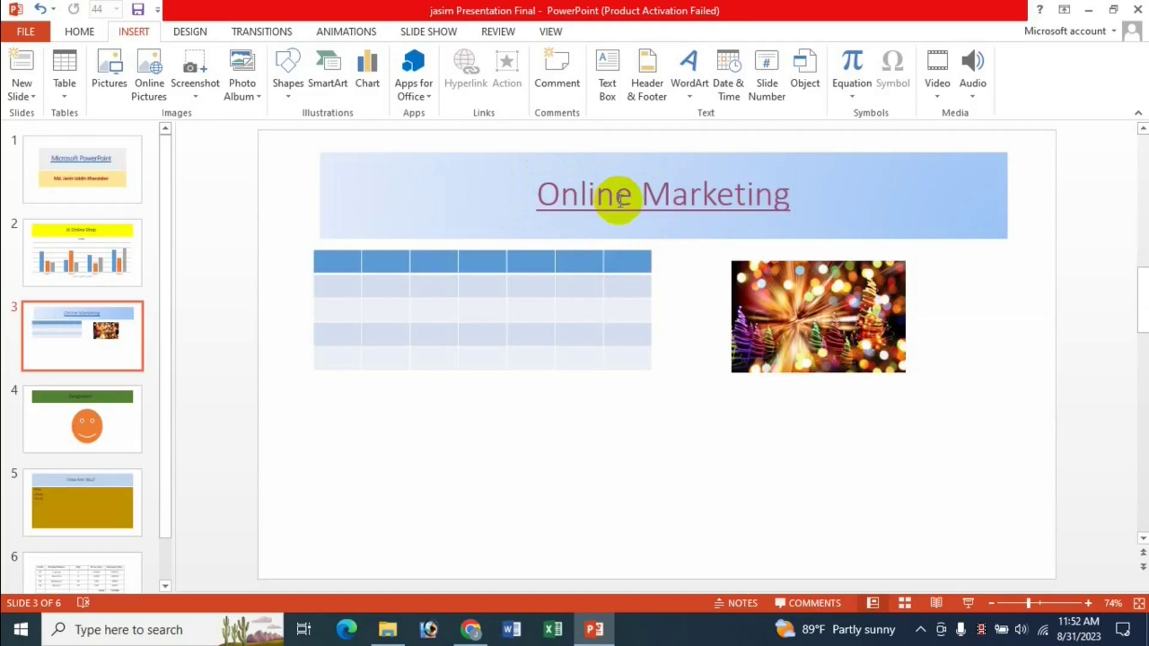
Step: Retarget the title link to Bullet & Numbering.docx in the Documents > MS Word folder
{"action": "left_click_drag", "start_coordinate": [543, 191], "coordinate": [720, 189]}
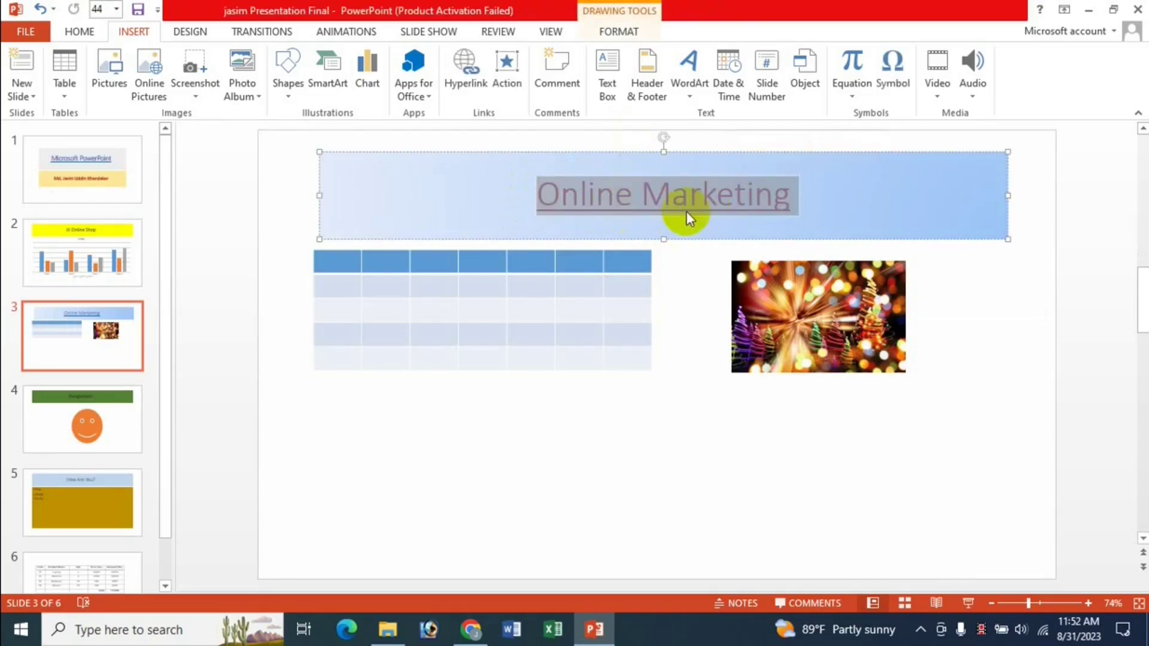
{"action": "right_click", "coordinate": [630, 196]}
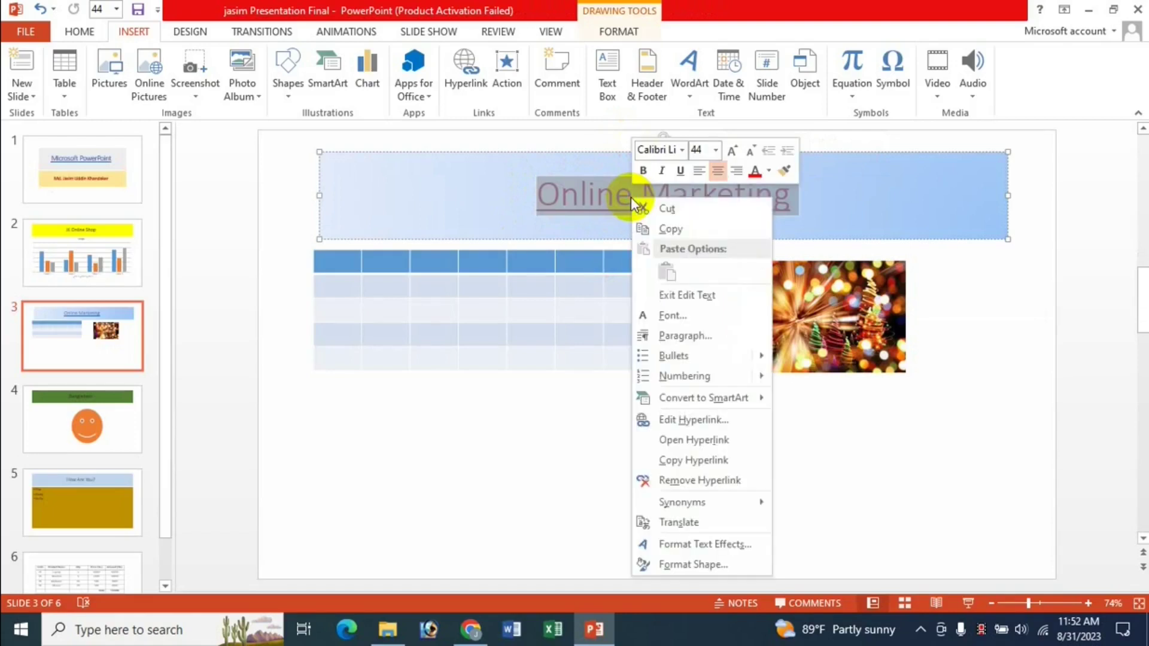
{"action": "left_click", "coordinate": [688, 421]}
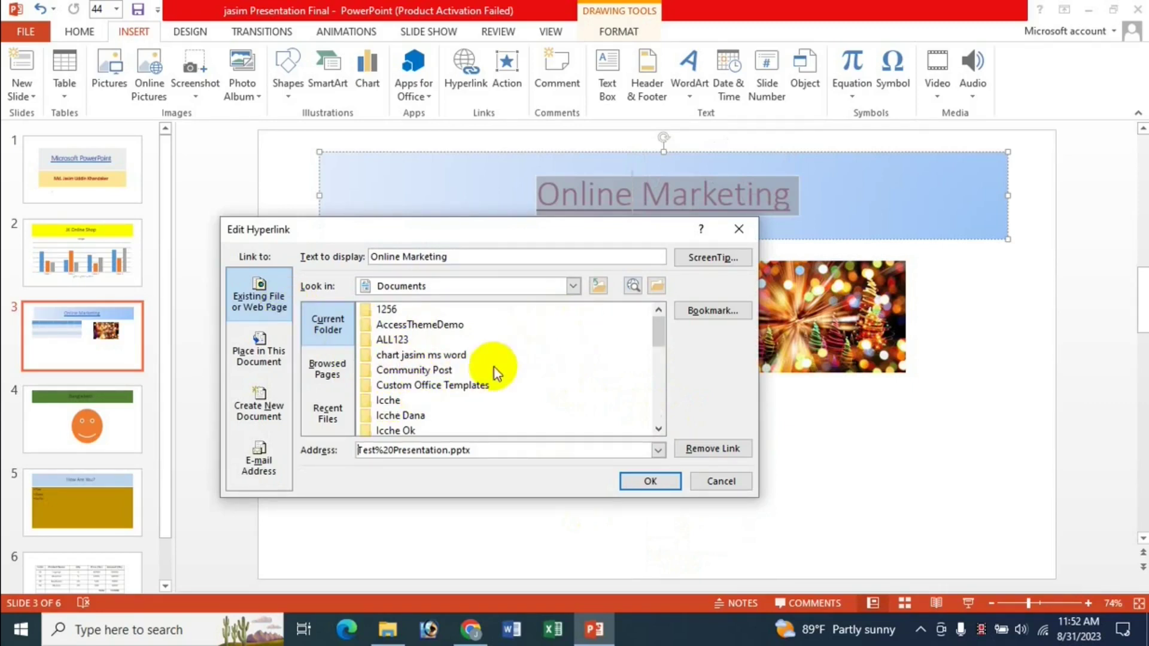
{"action": "left_click", "coordinate": [656, 287]}
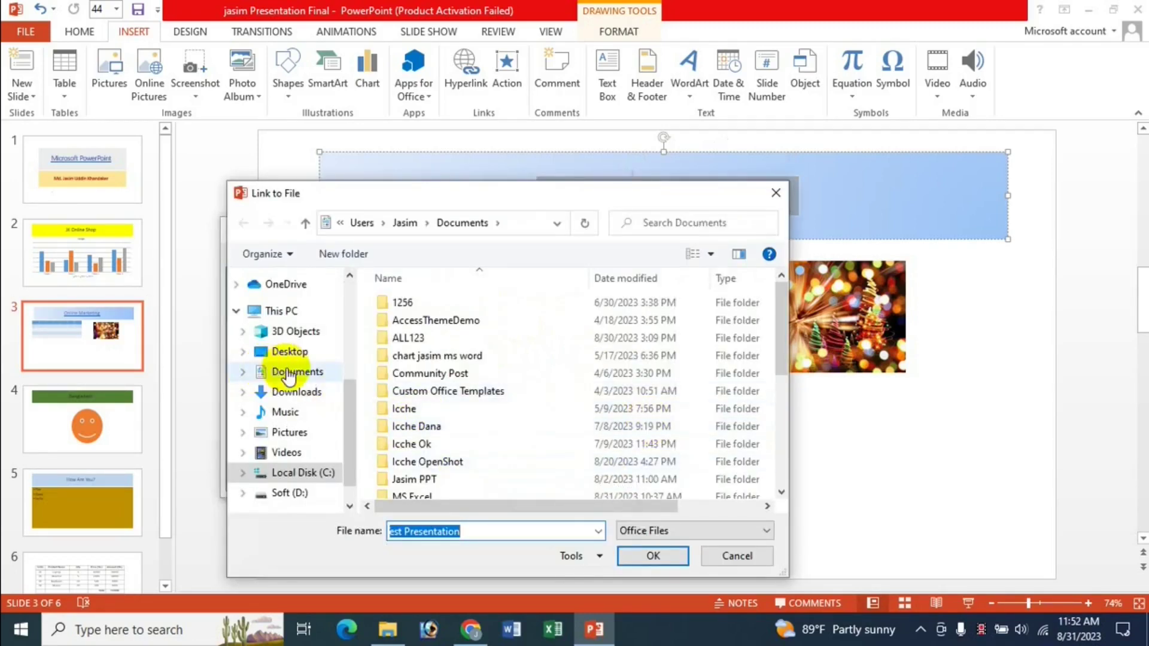
{"action": "left_click", "coordinate": [288, 372]}
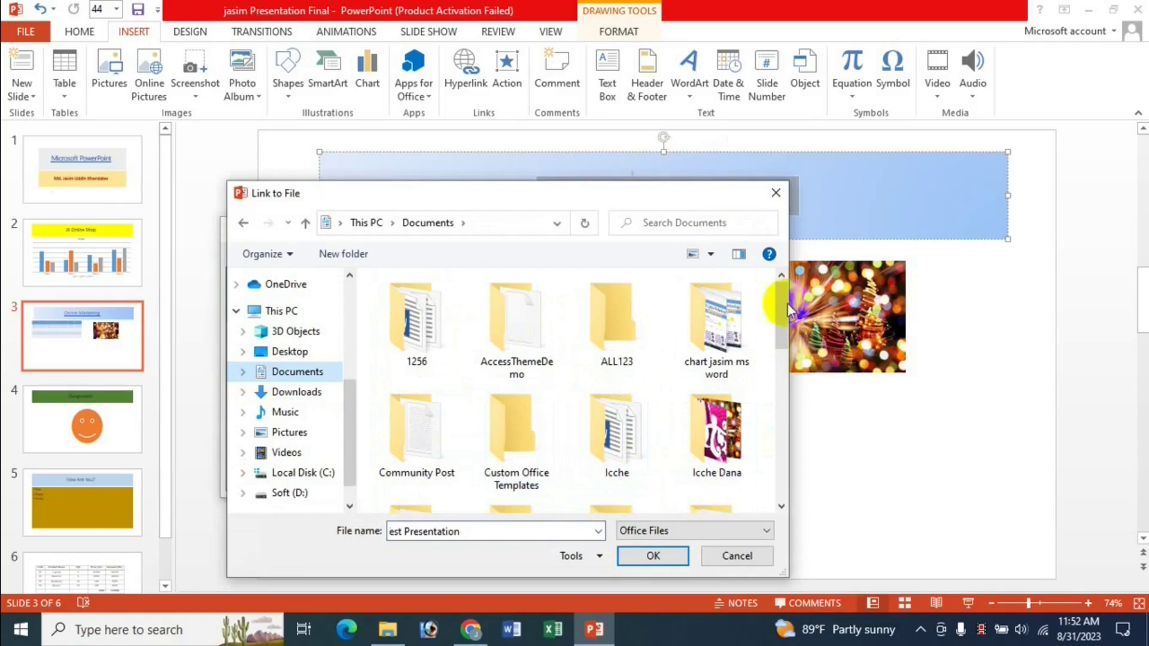
{"action": "left_click_drag", "start_coordinate": [780, 326], "coordinate": [780, 350]}
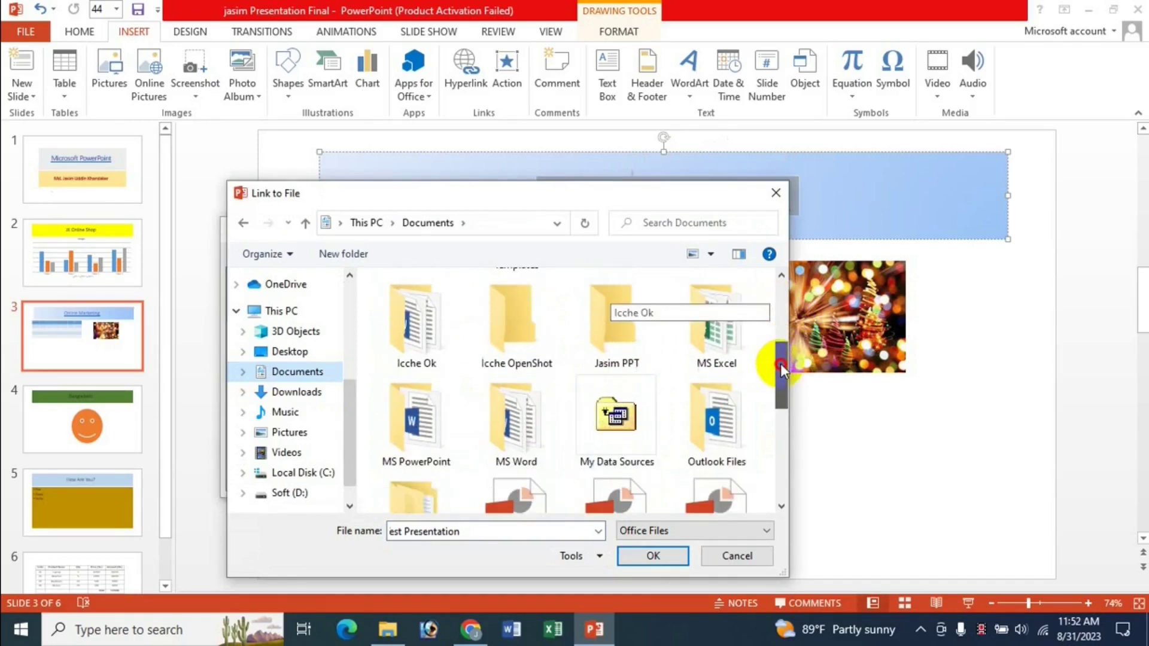
{"action": "double_click", "coordinate": [514, 383]}
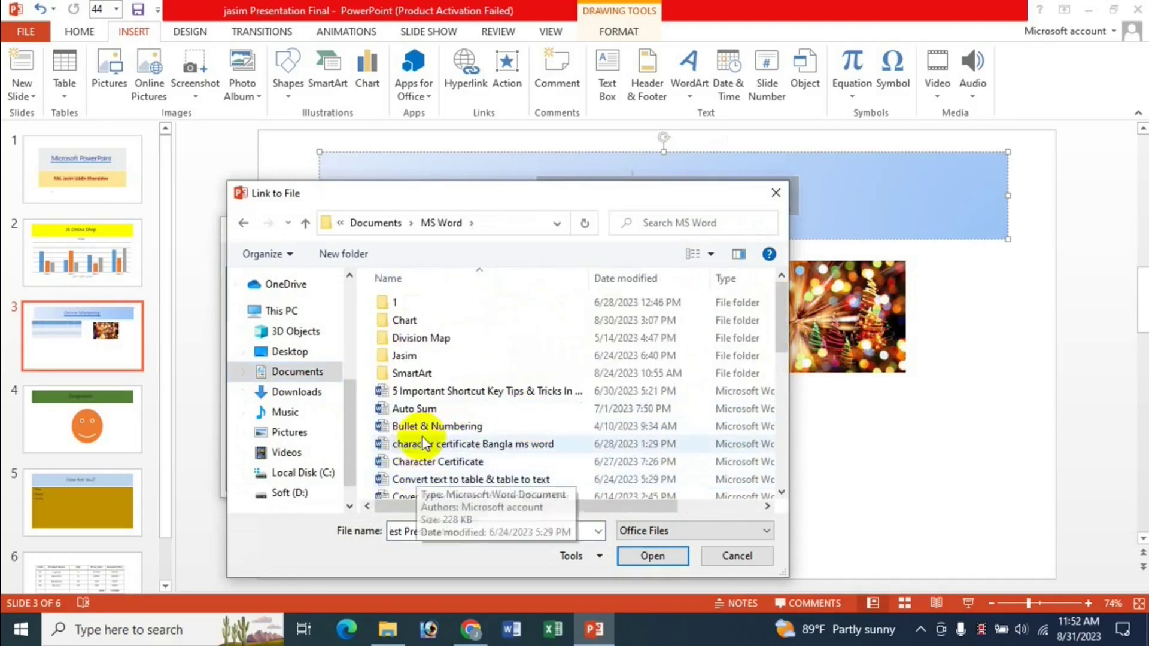
{"action": "left_click", "coordinate": [432, 426]}
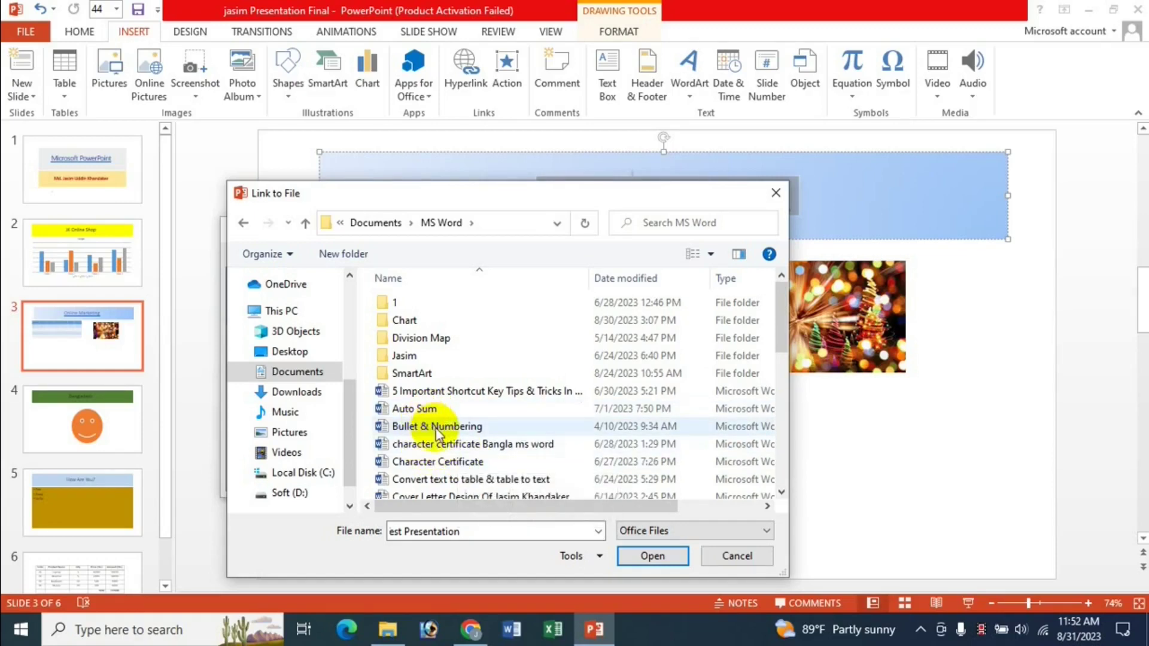
{"action": "left_click", "coordinate": [657, 556]}
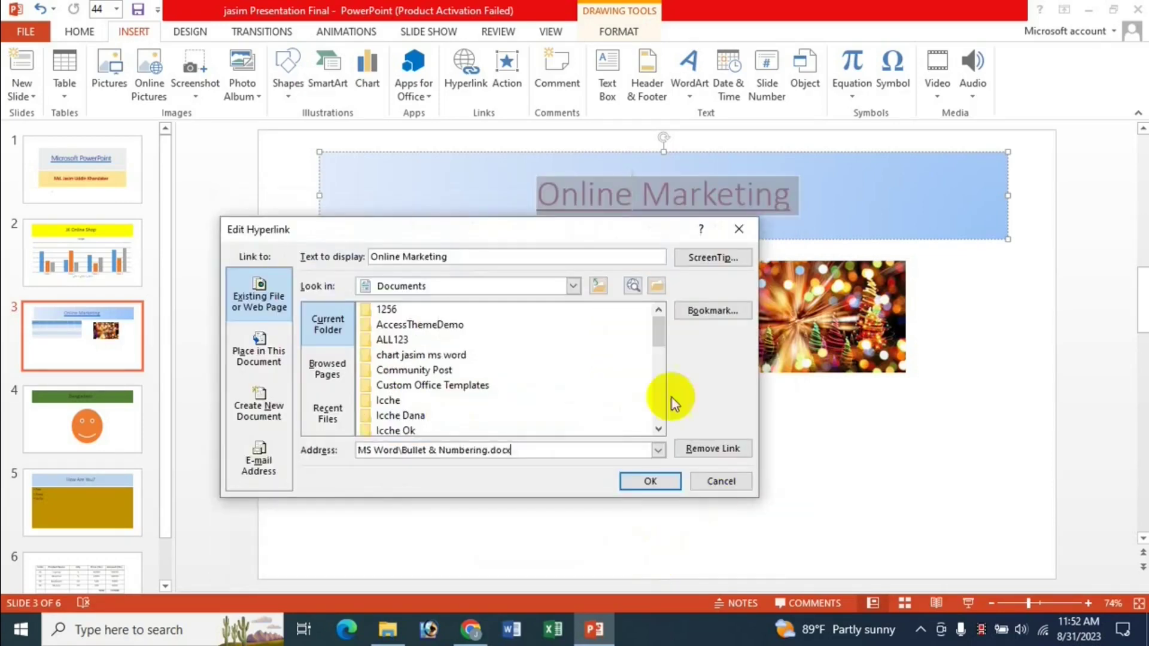
{"action": "left_click", "coordinate": [651, 482]}
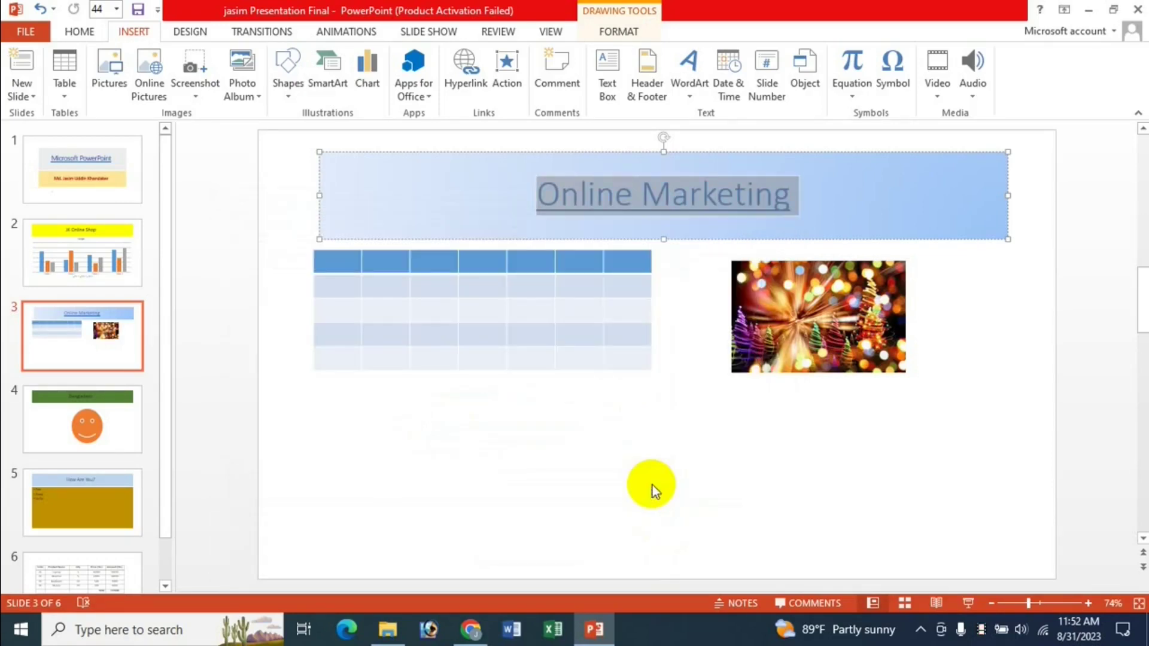
{"action": "left_click", "coordinate": [969, 601]}
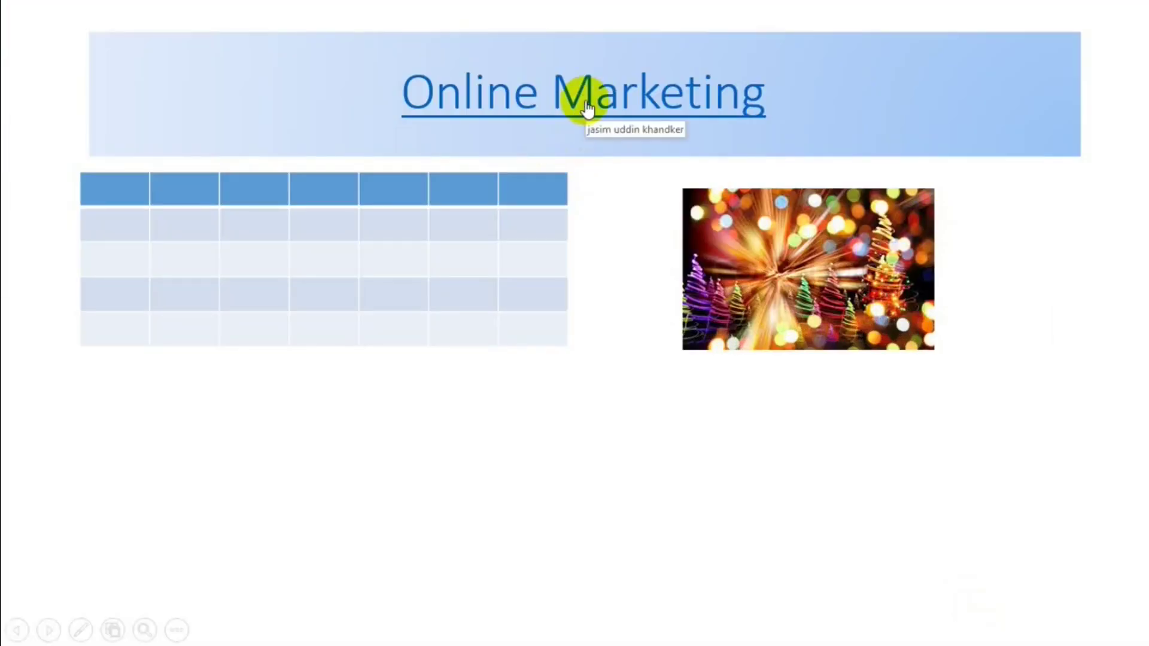
{"action": "mouse_move", "coordinate": [583, 93]}
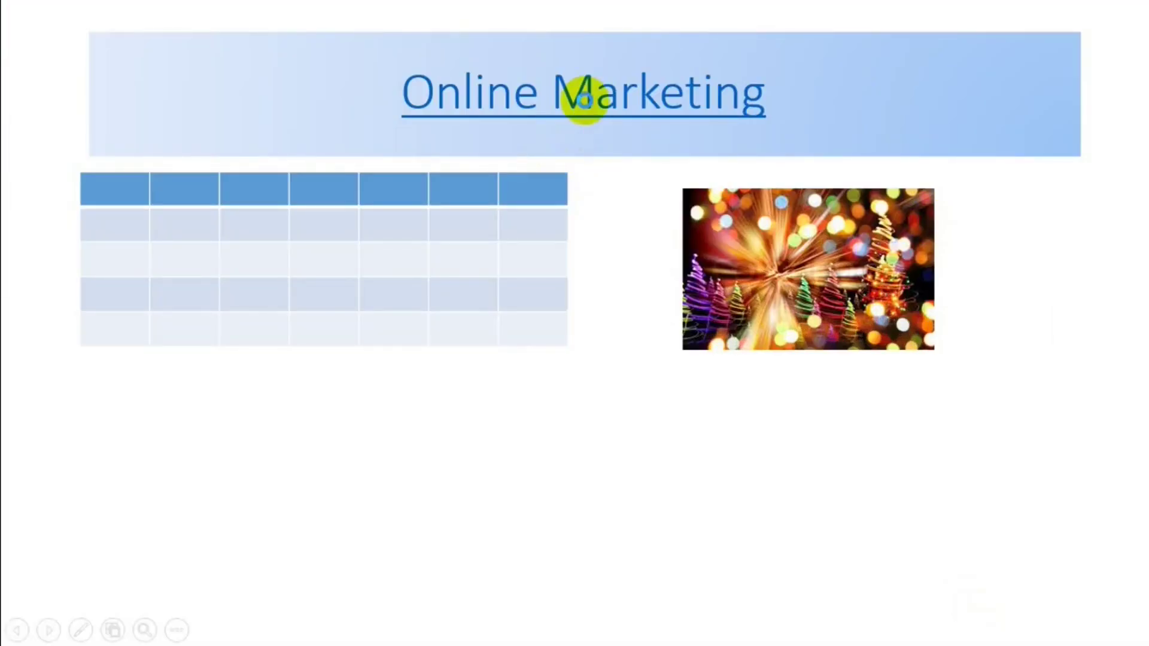
{"action": "left_click", "coordinate": [586, 103]}
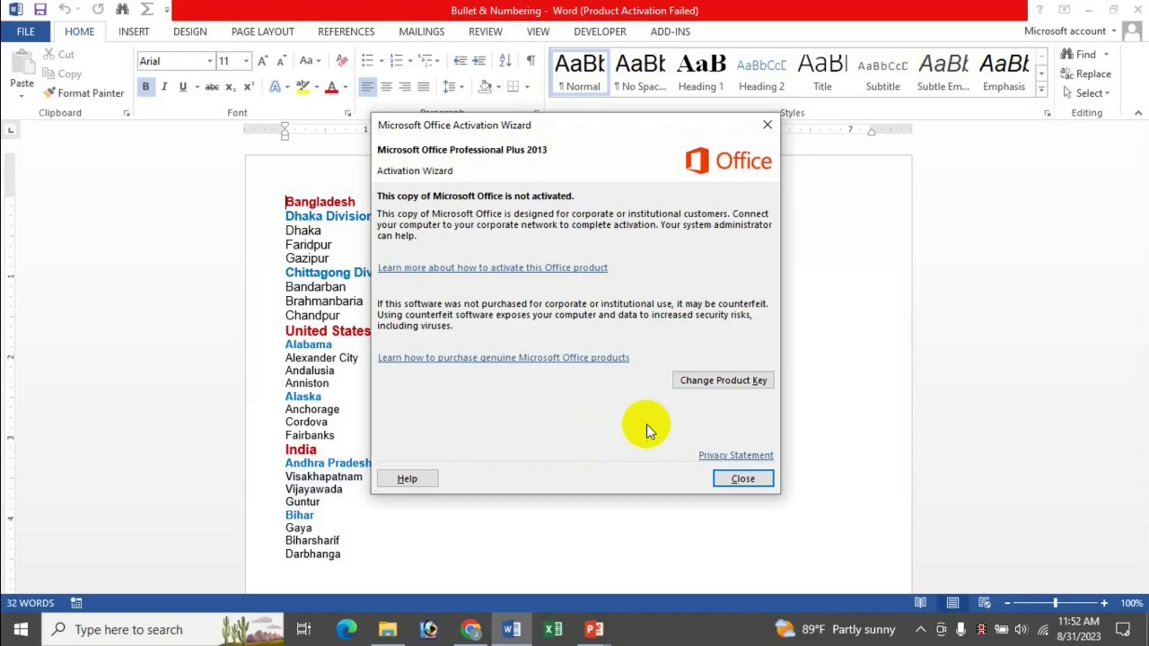
{"action": "left_click", "coordinate": [743, 479]}
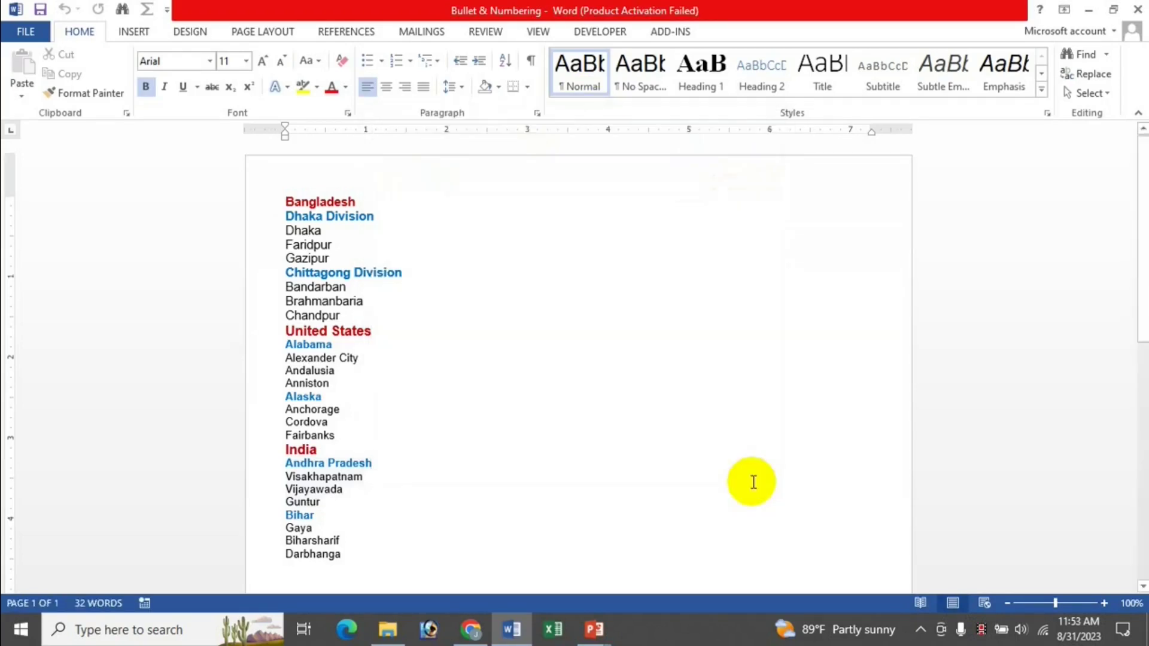
{"action": "left_click", "coordinate": [1137, 12]}
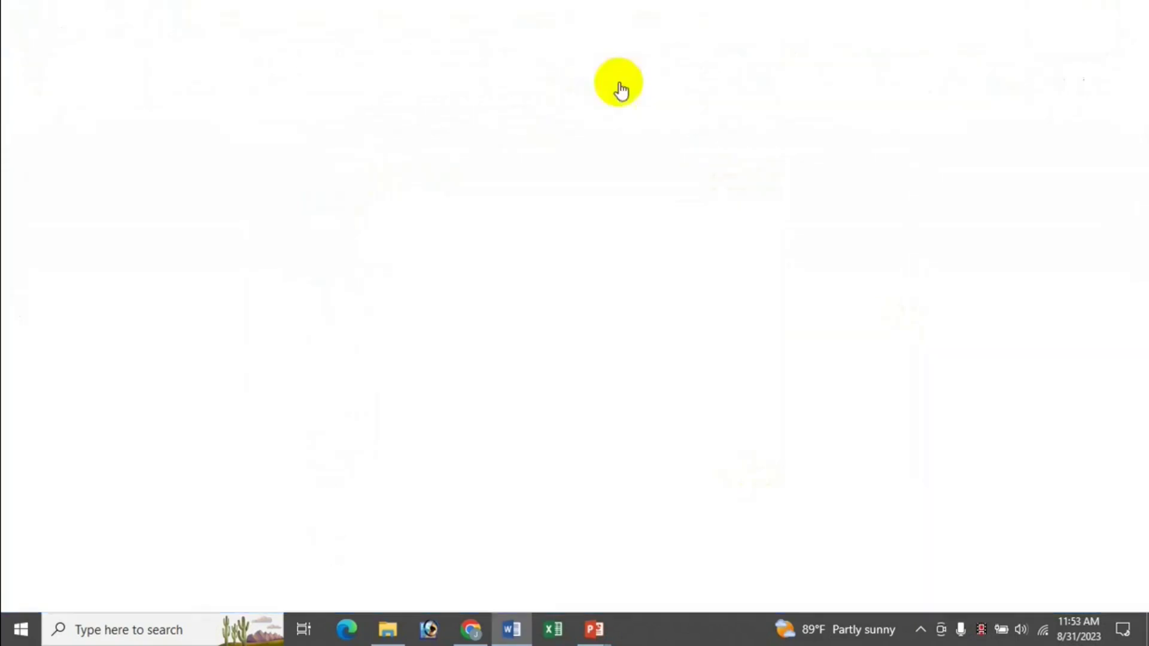
{"action": "key", "text": "Escape"}
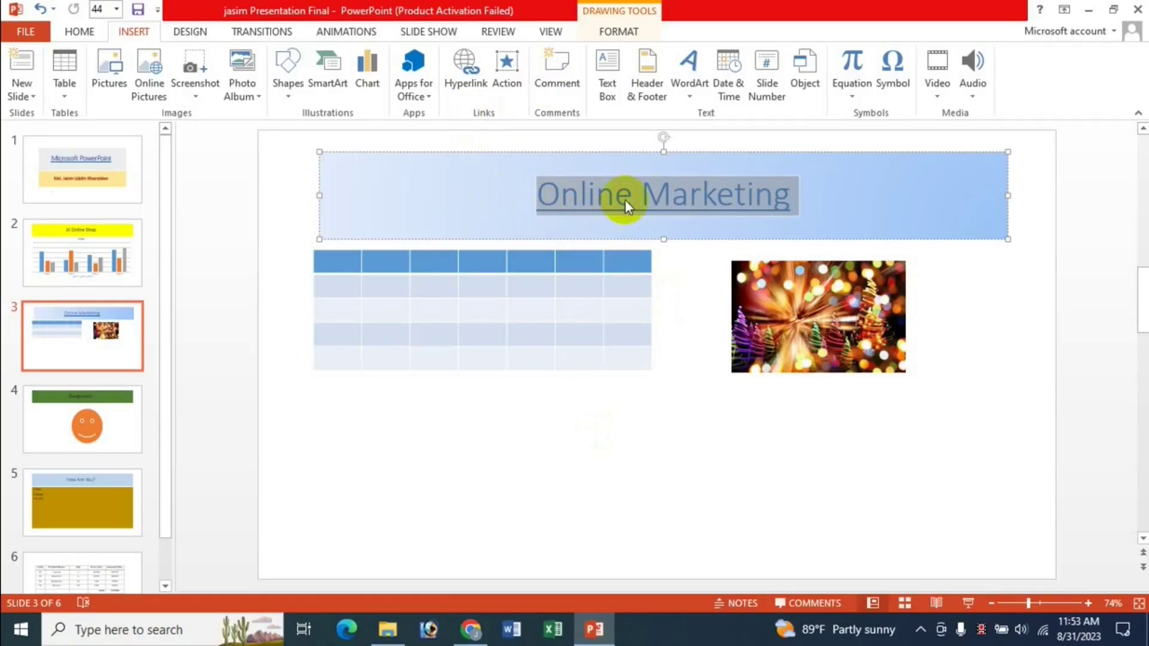
{"action": "right_click", "coordinate": [625, 200]}
{"action": "right_click", "coordinate": [577, 199]}
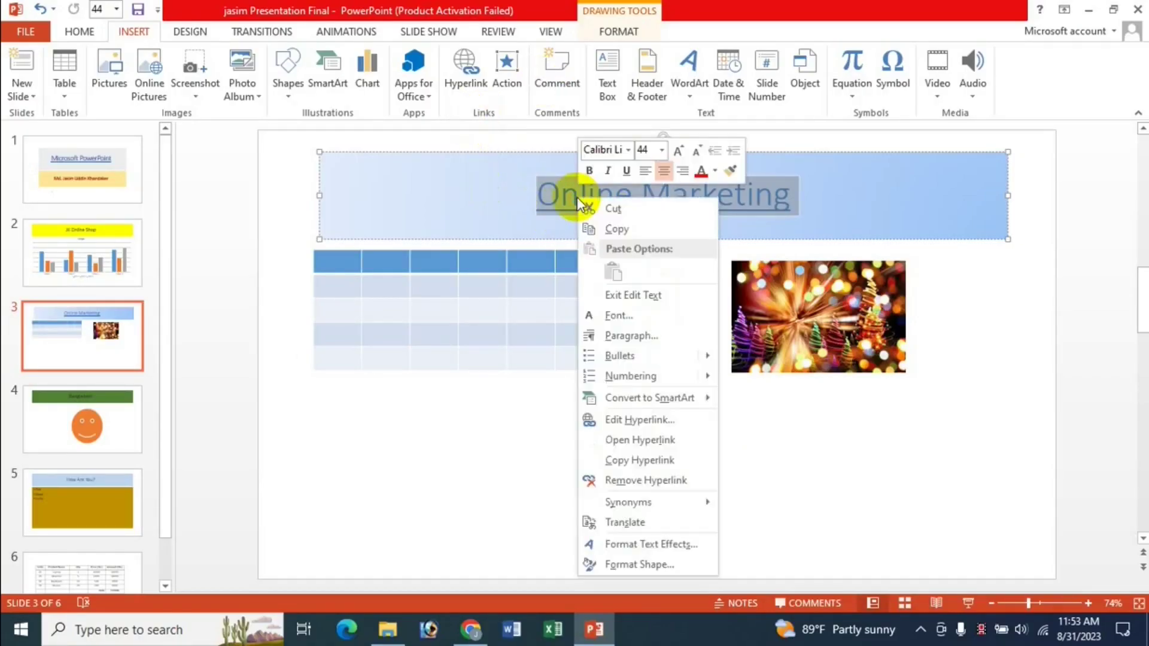
{"action": "left_click", "coordinate": [637, 443]}
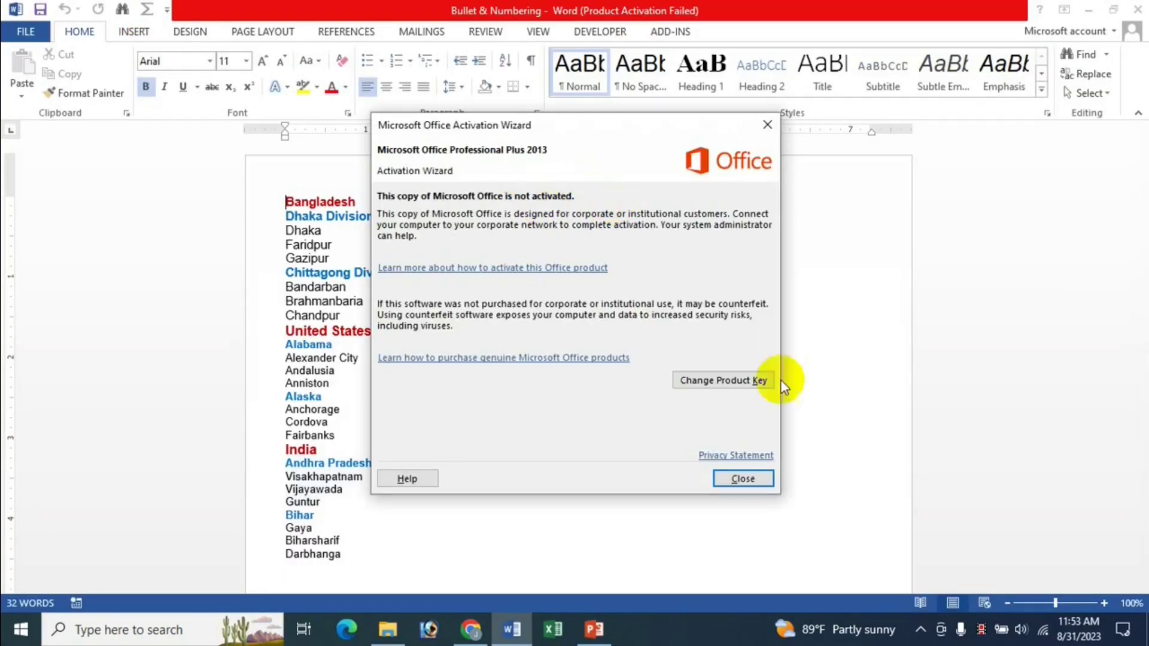
{"action": "left_click", "coordinate": [742, 481]}
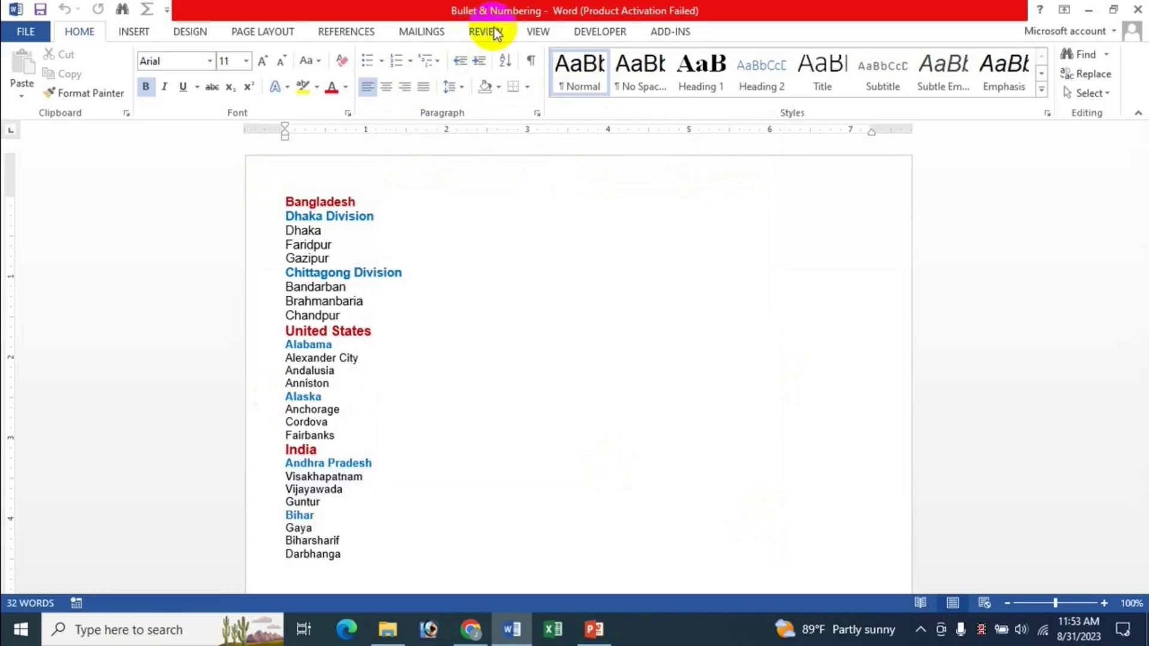
{"action": "left_click", "coordinate": [1136, 10]}
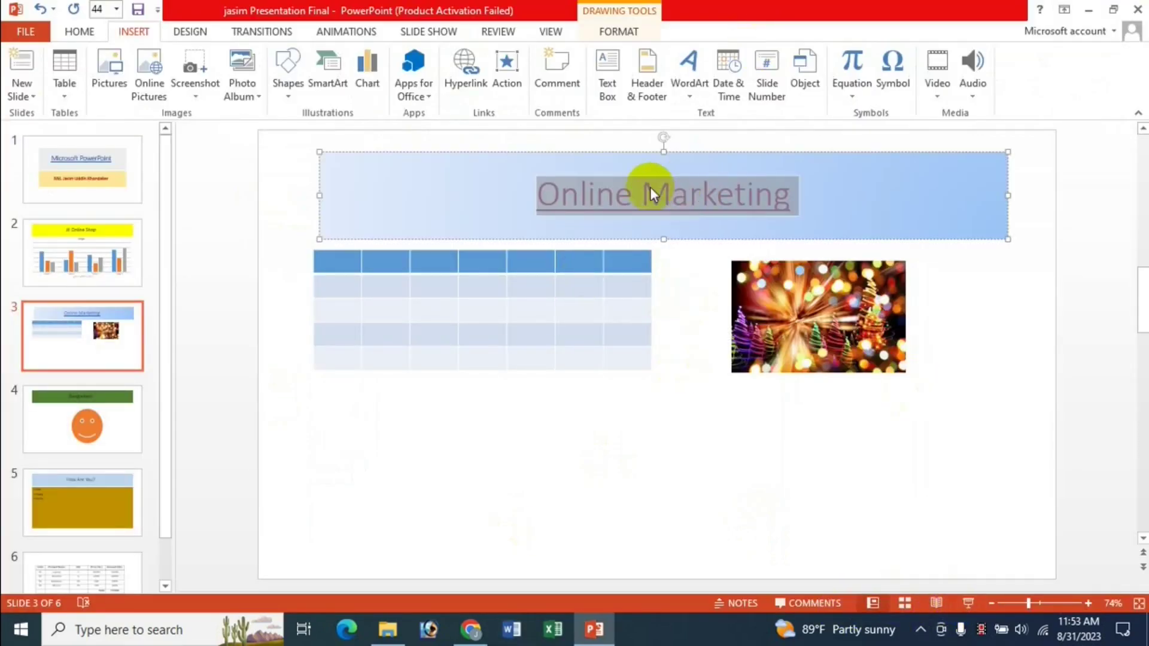
{"action": "right_click", "coordinate": [609, 203]}
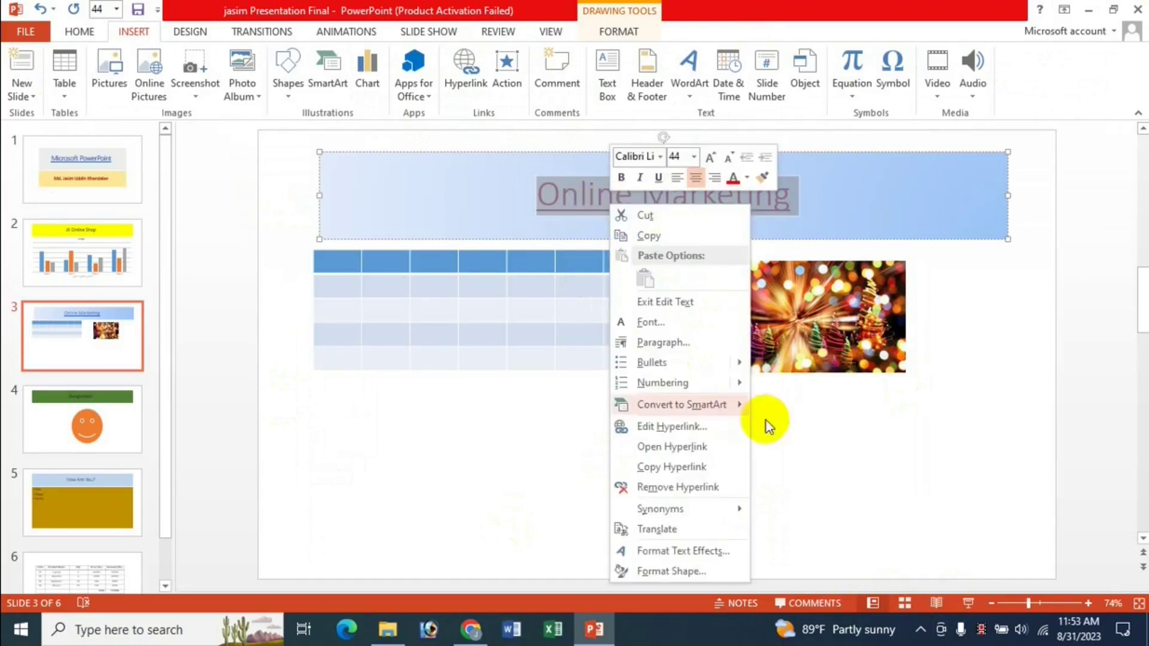
{"action": "left_click", "coordinate": [683, 454]}
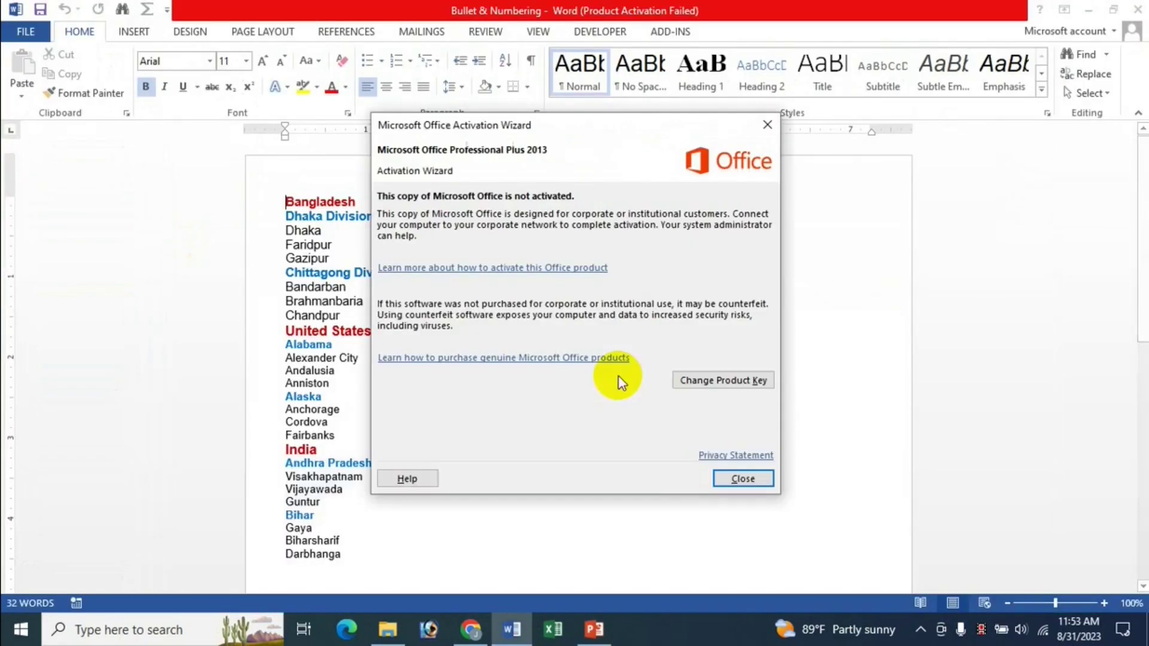
{"action": "left_click", "coordinate": [731, 478]}
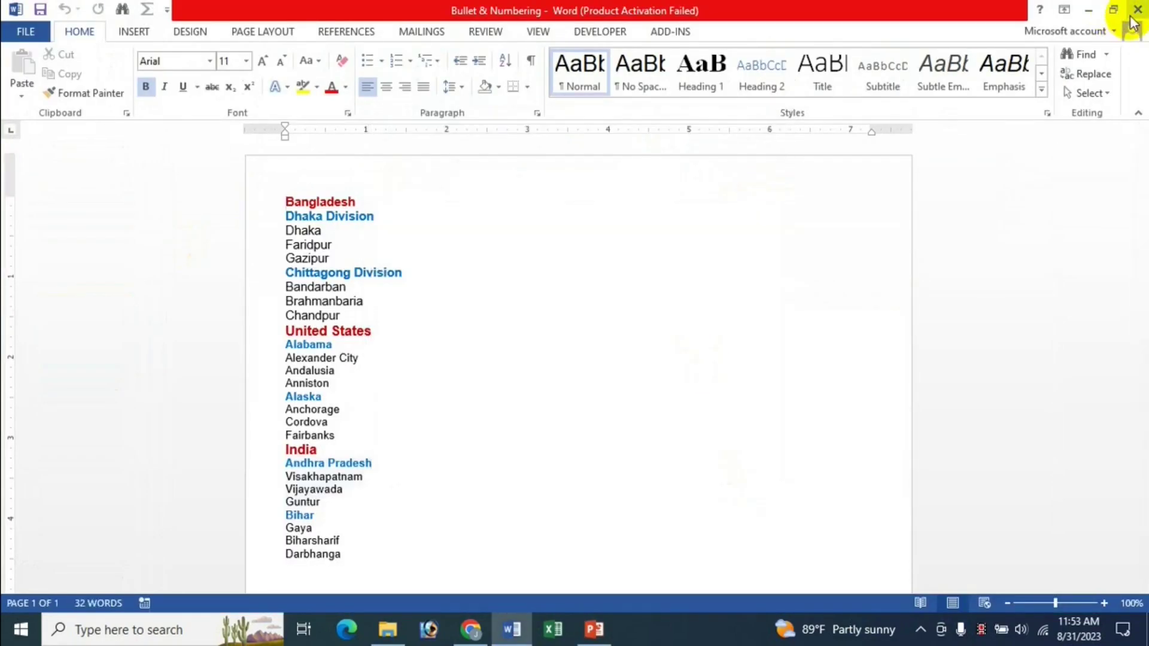
{"action": "left_click", "coordinate": [1133, 10]}
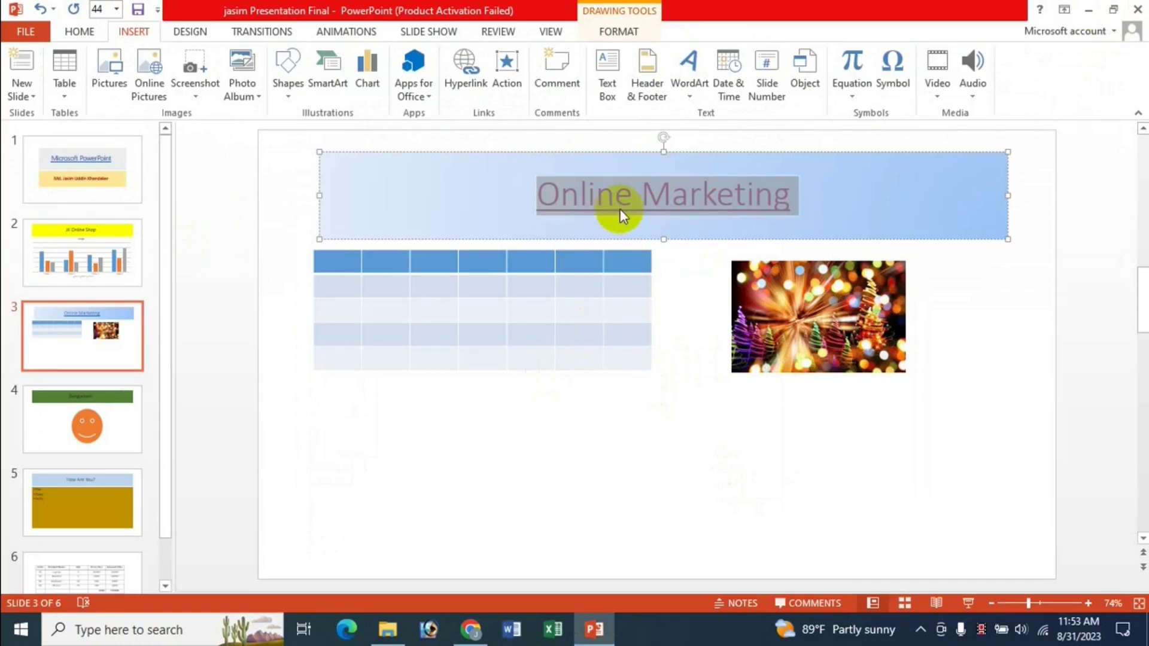
Step: Copy the Online Marketing title's hyperlink, then move to slide 6 with the product table
{"action": "right_click", "coordinate": [606, 198]}
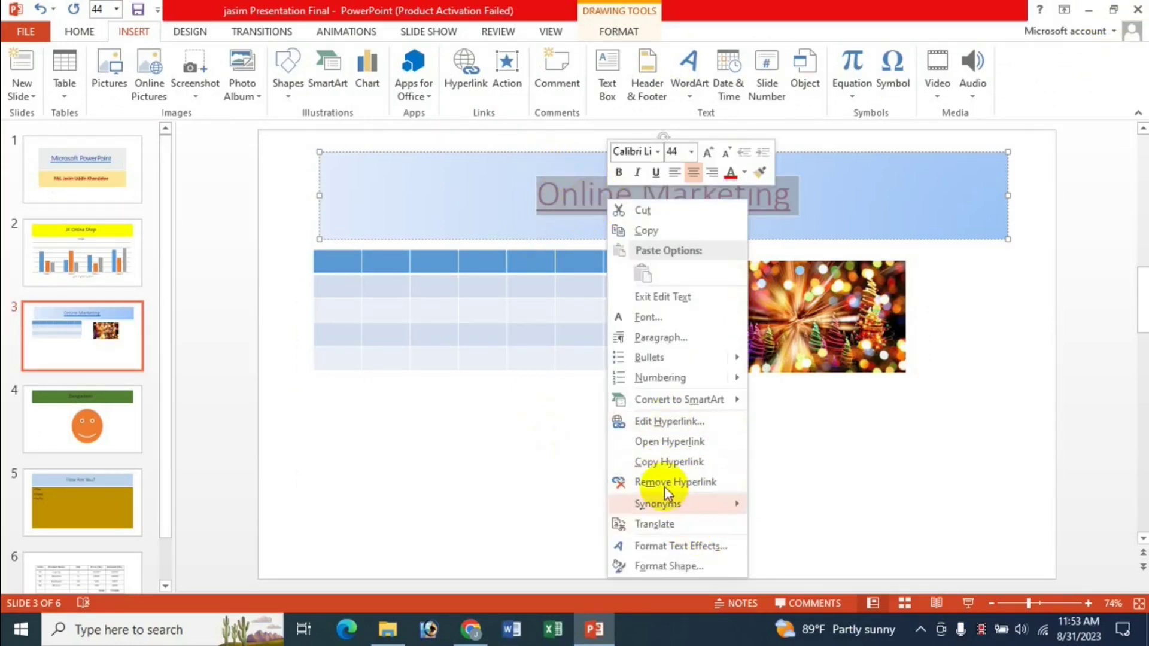
{"action": "left_click", "coordinate": [661, 462]}
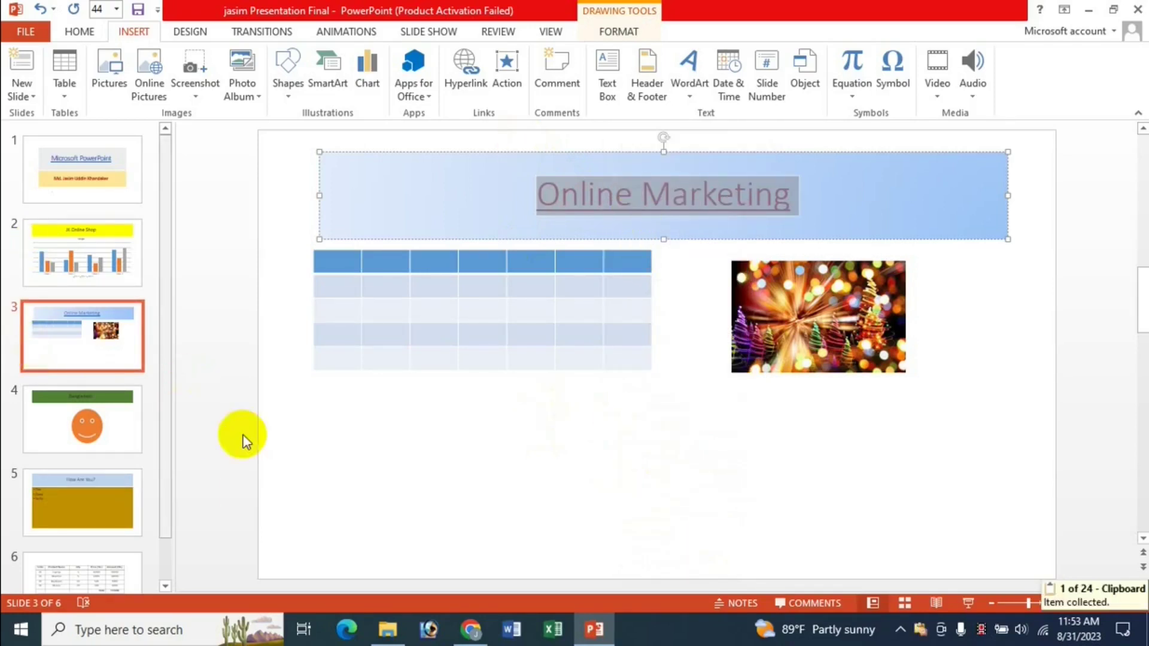
{"action": "left_click", "coordinate": [134, 575]}
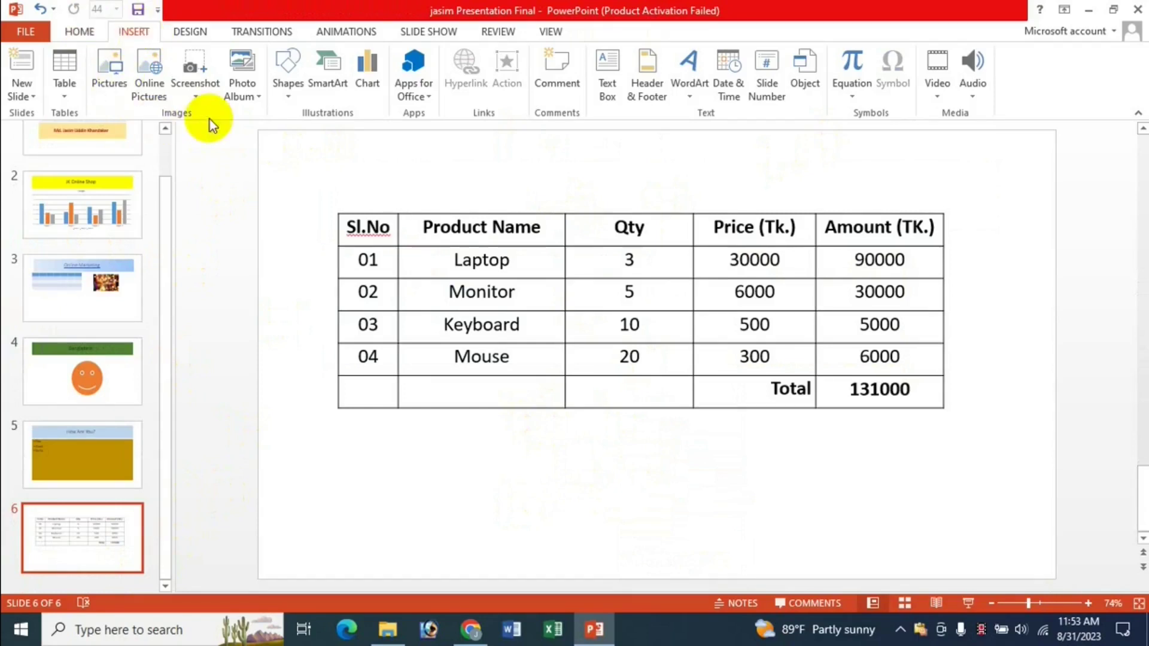
Step: Add a Title Slide as slide 7, paste the Online Marketing link as its title, and start the show
{"action": "left_click", "coordinate": [22, 89]}
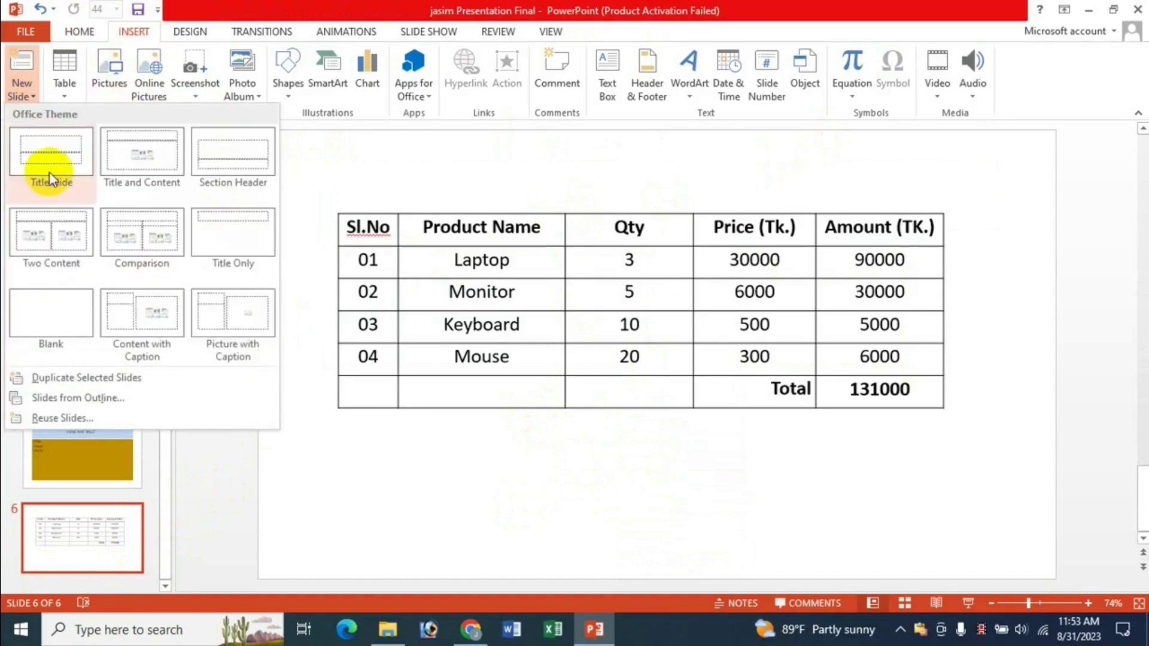
{"action": "left_click", "coordinate": [65, 178]}
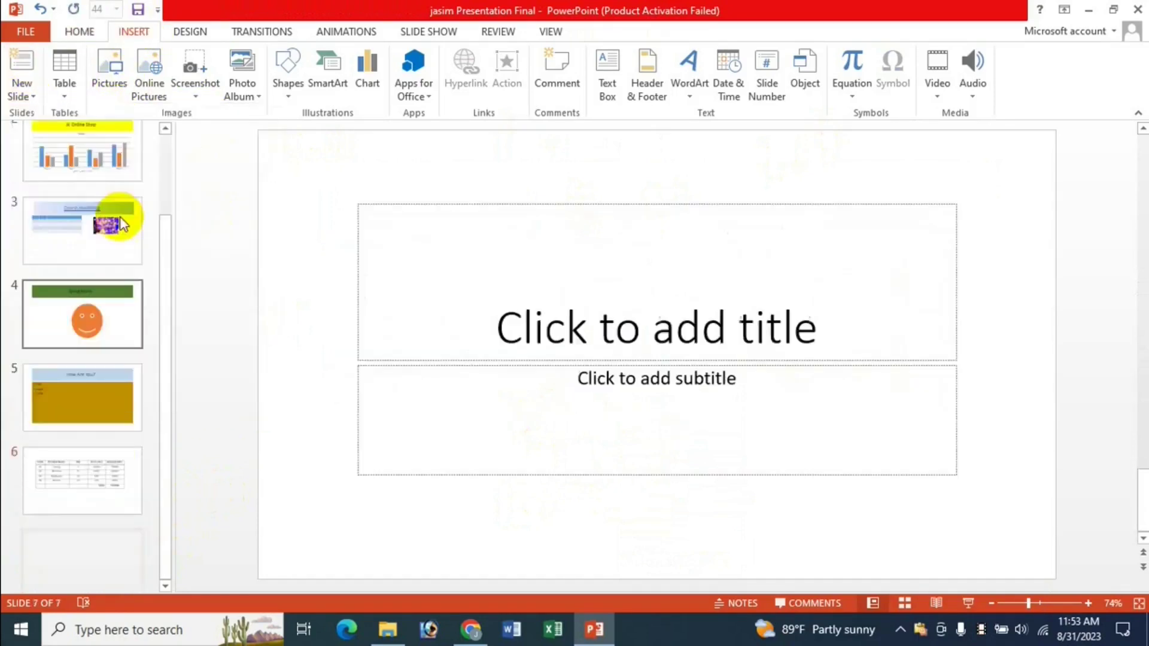
{"action": "left_click", "coordinate": [641, 303]}
{"action": "key", "text": "ctrl+v"}
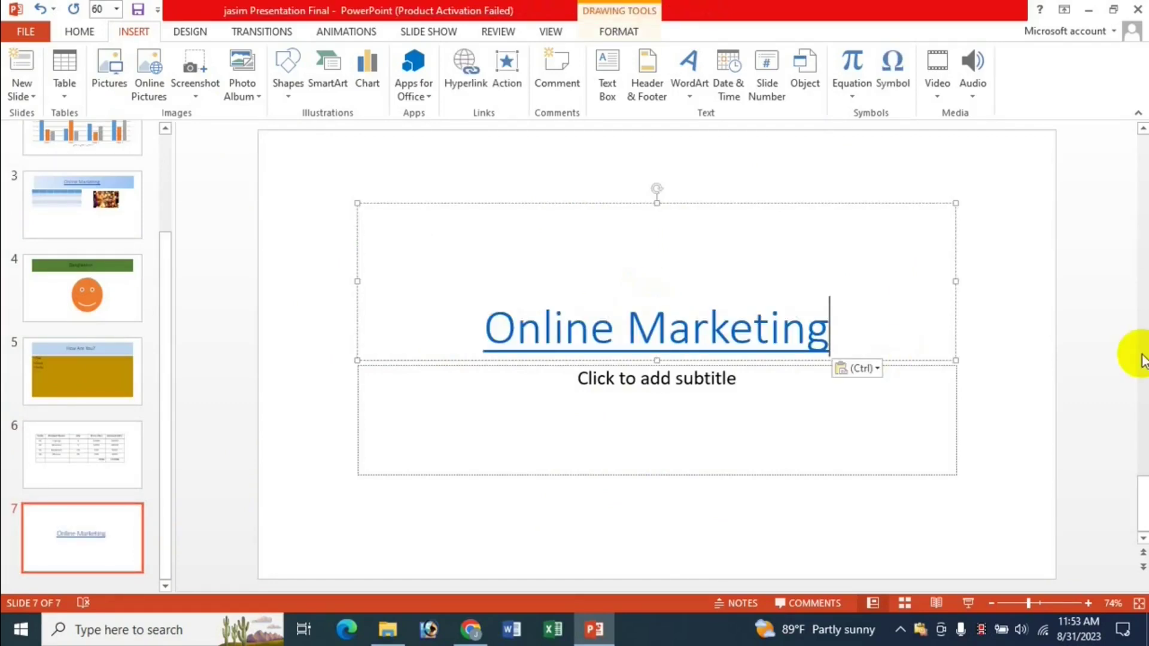
{"action": "left_click", "coordinate": [691, 404]}
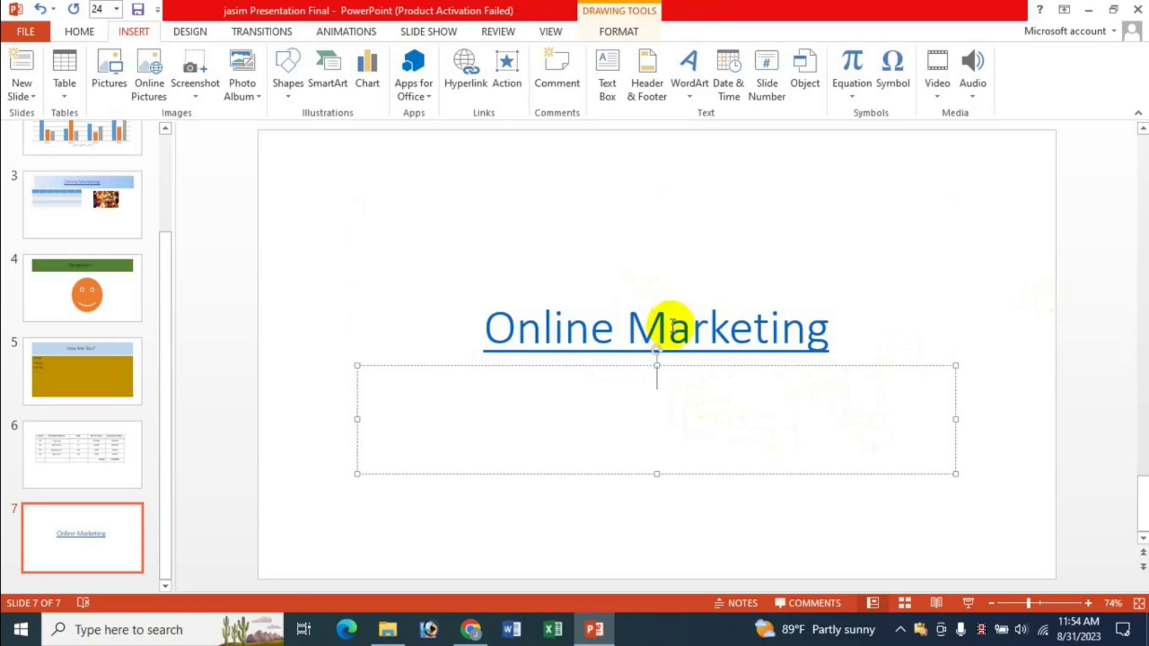
{"action": "left_click", "coordinate": [966, 600]}
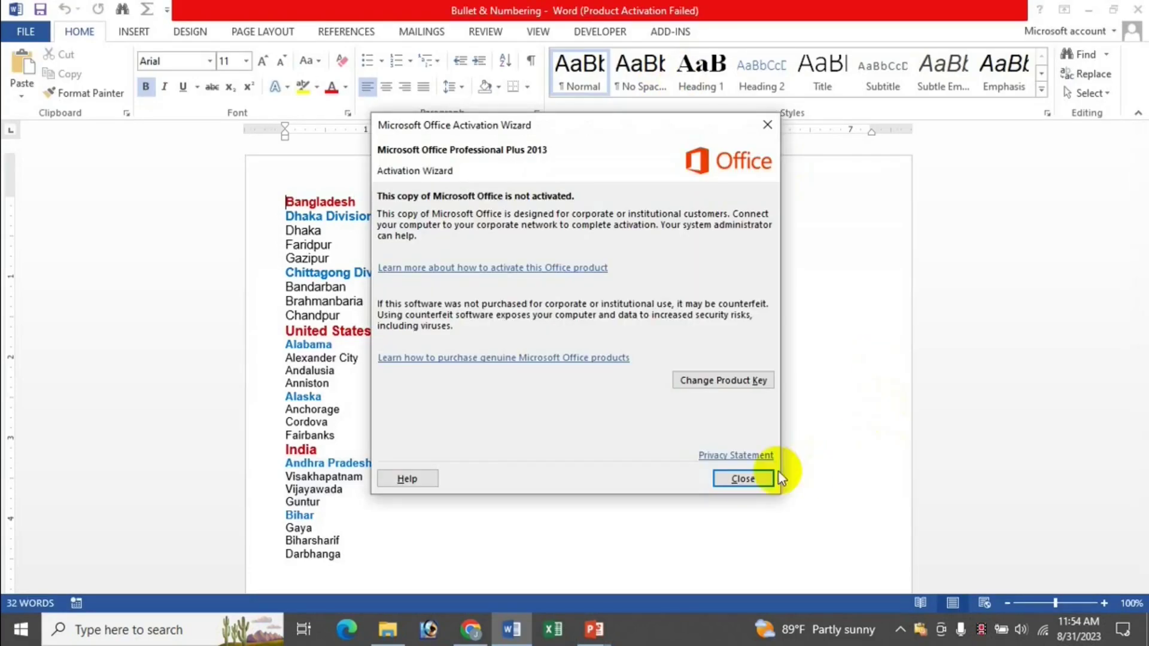
Step: Dismiss the Office activation notice, end the slide show, and return to slide 3
{"action": "left_click", "coordinate": [775, 476]}
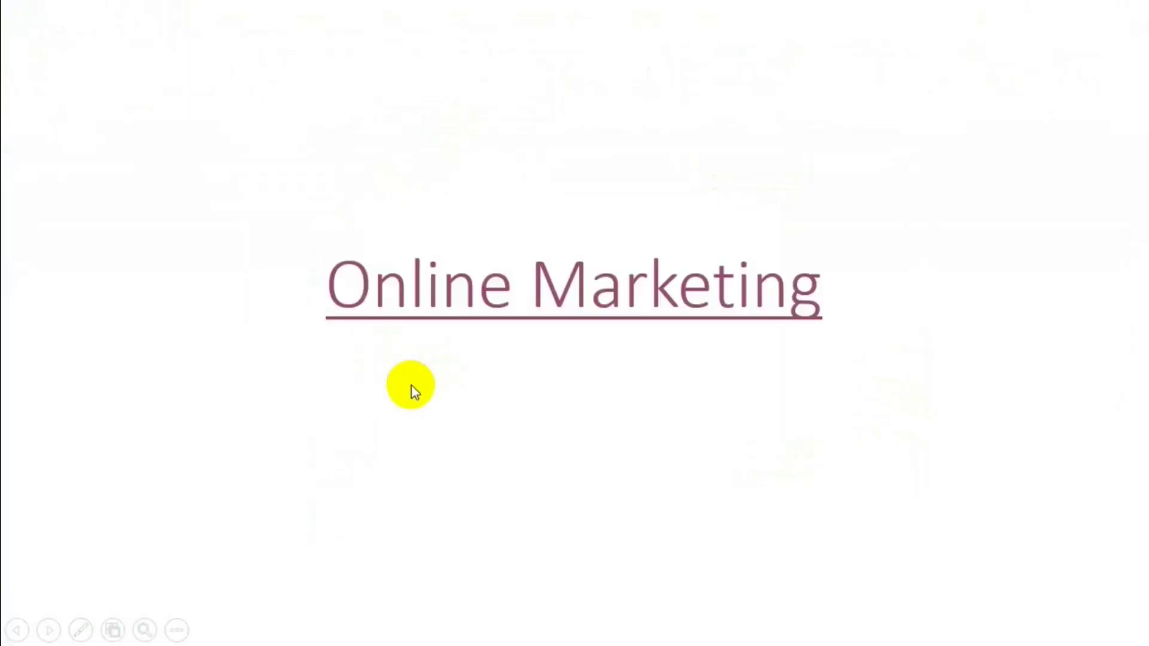
{"action": "key", "text": "Escape"}
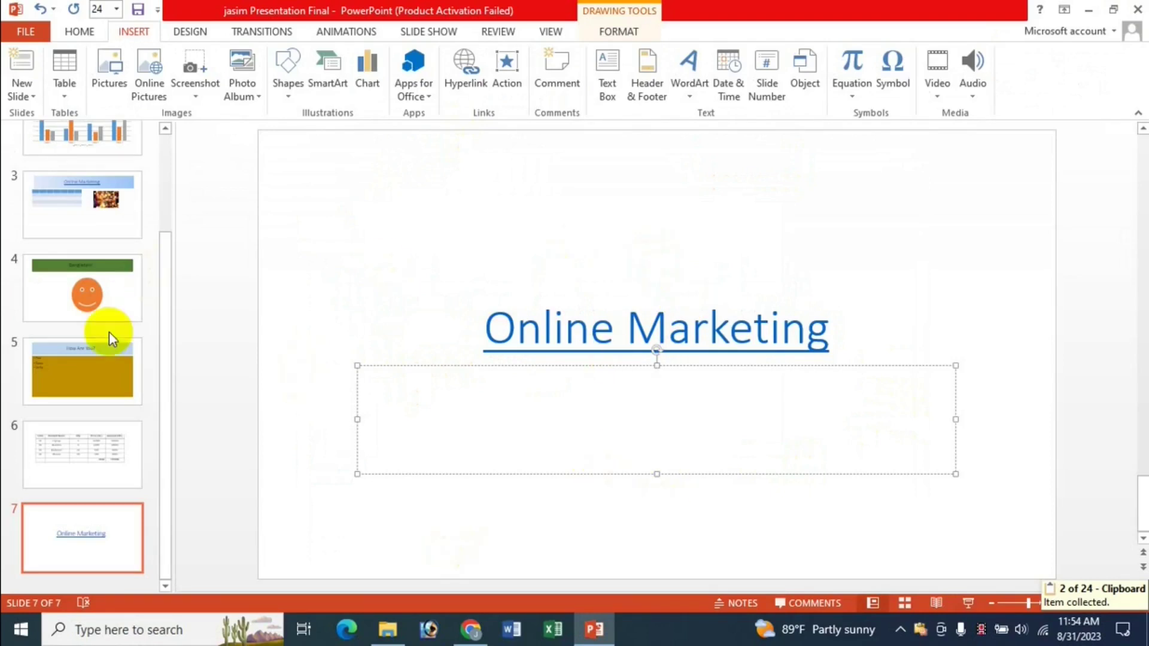
{"action": "left_click", "coordinate": [99, 221]}
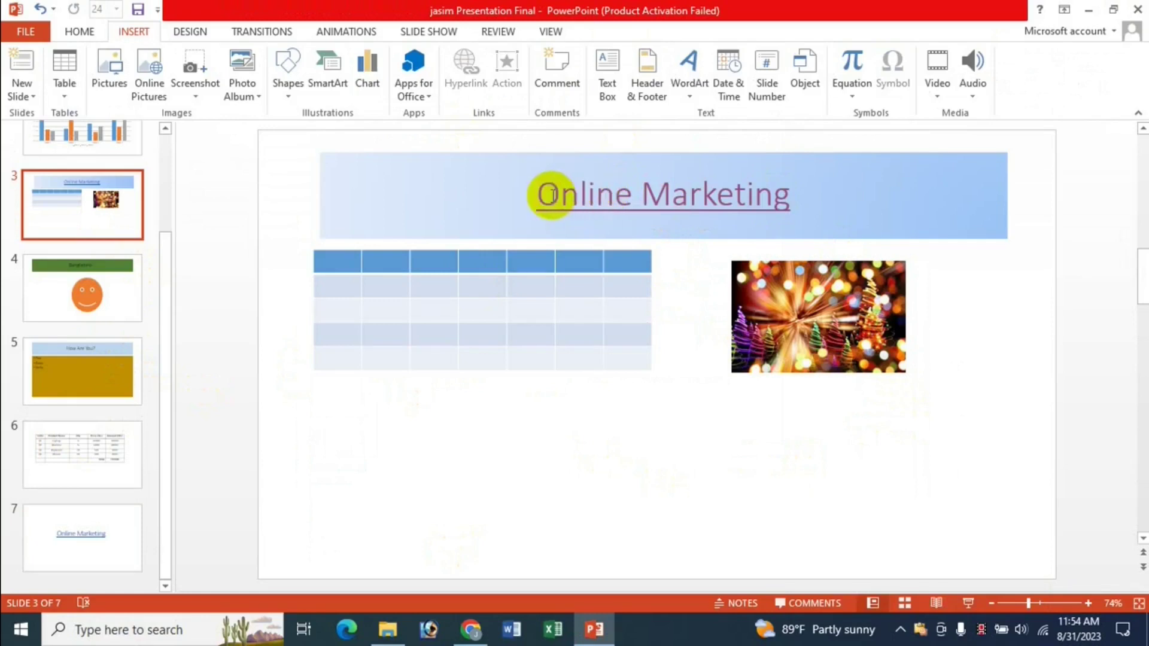
{"action": "left_click_drag", "start_coordinate": [548, 196], "coordinate": [790, 197]}
{"action": "right_click", "coordinate": [651, 198]}
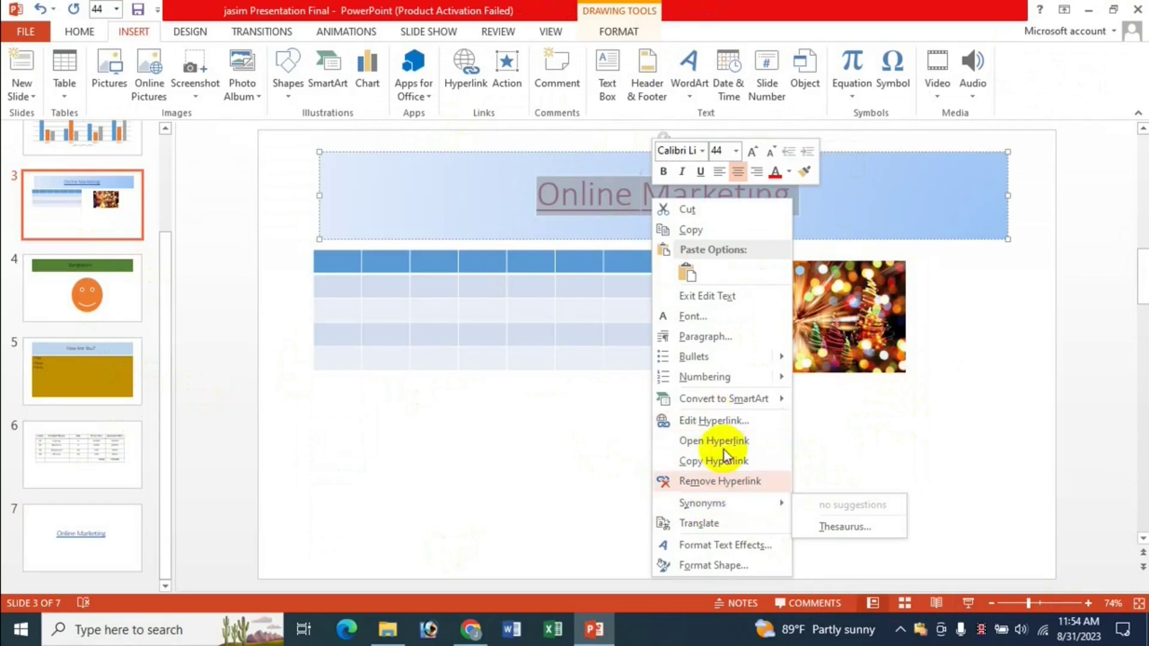
{"action": "left_click", "coordinate": [733, 481]}
{"action": "left_click", "coordinate": [669, 201]}
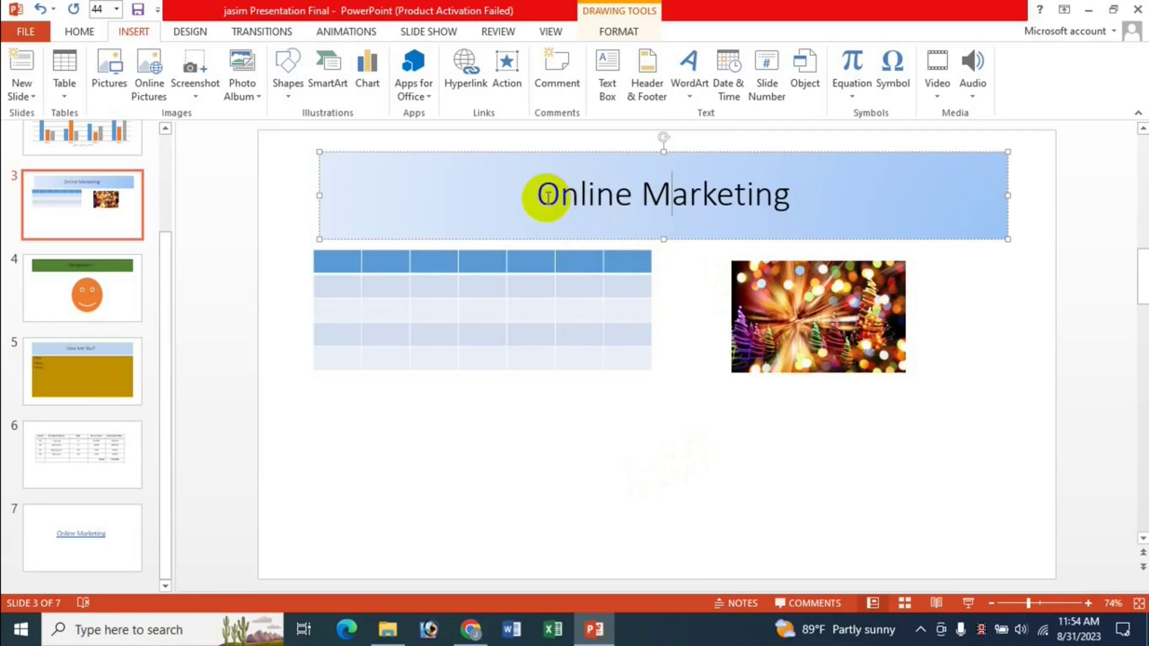
{"action": "key", "text": "ctrl+z"}
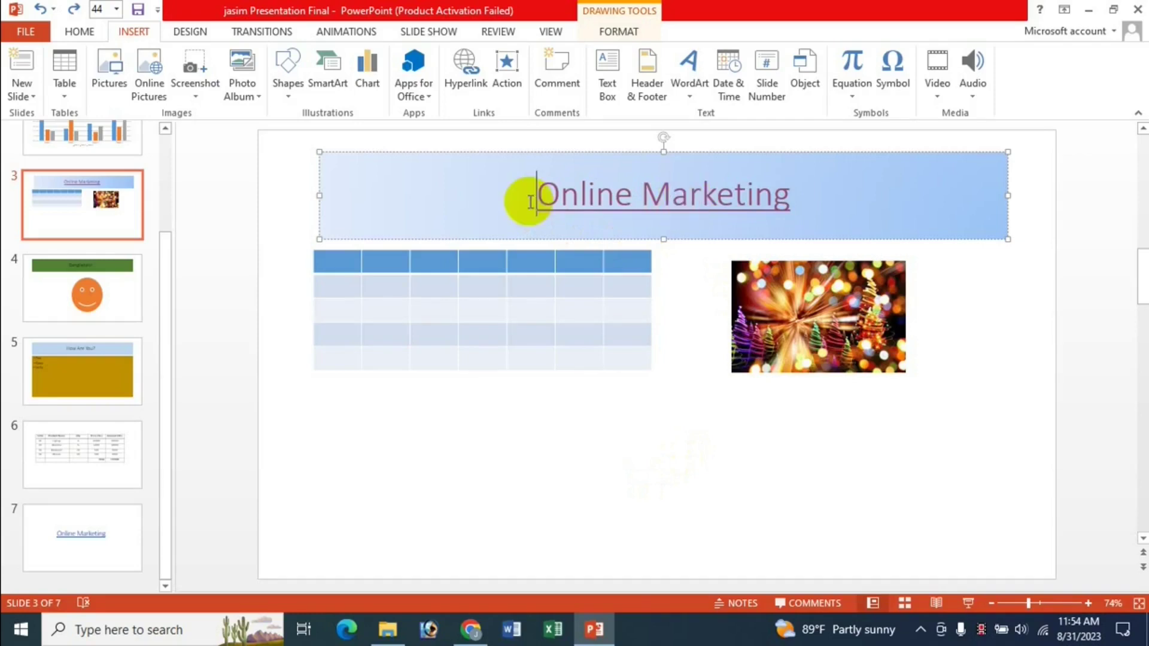
{"action": "left_click_drag", "start_coordinate": [539, 198], "coordinate": [793, 197]}
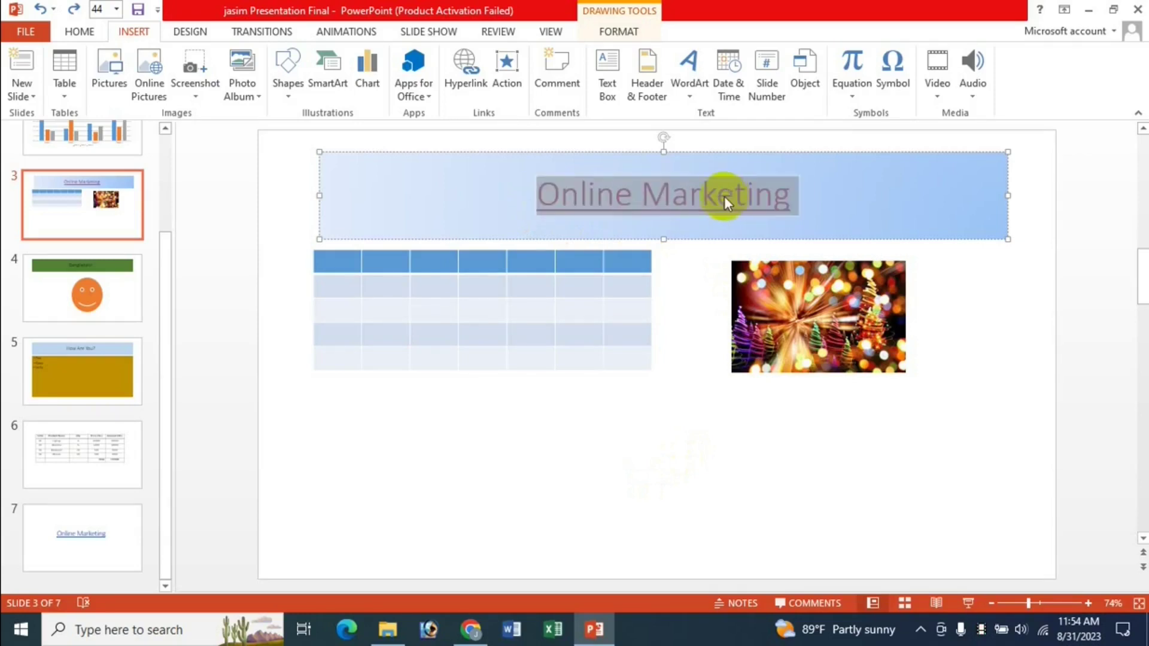
{"action": "right_click", "coordinate": [656, 195]}
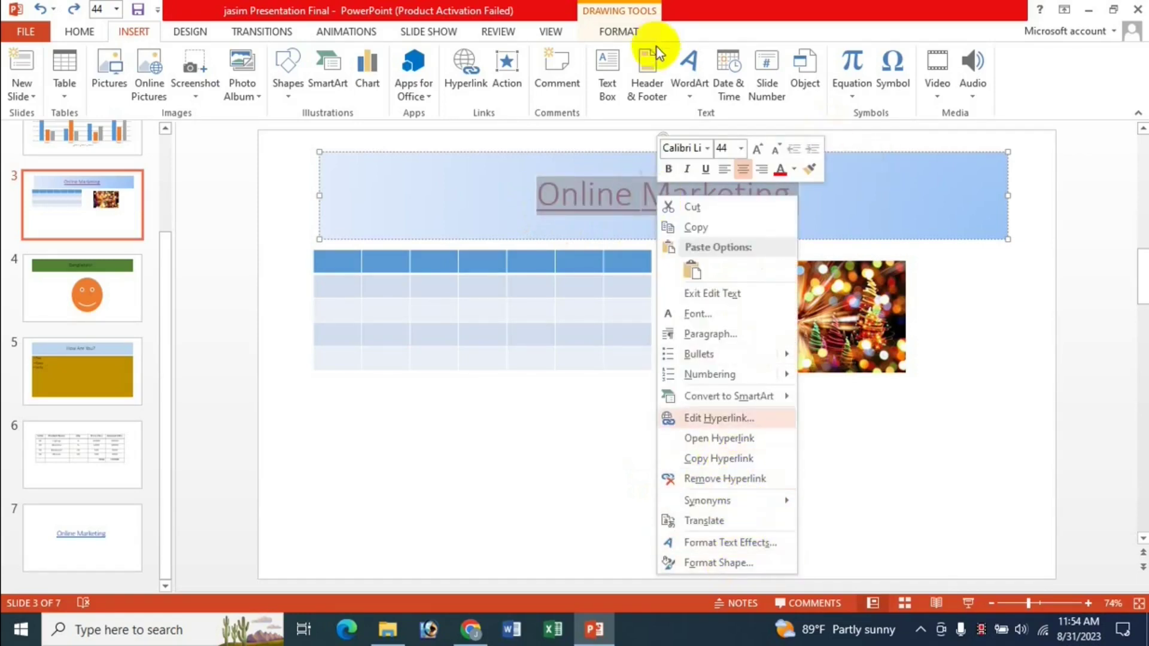
{"action": "left_click", "coordinate": [685, 7]}
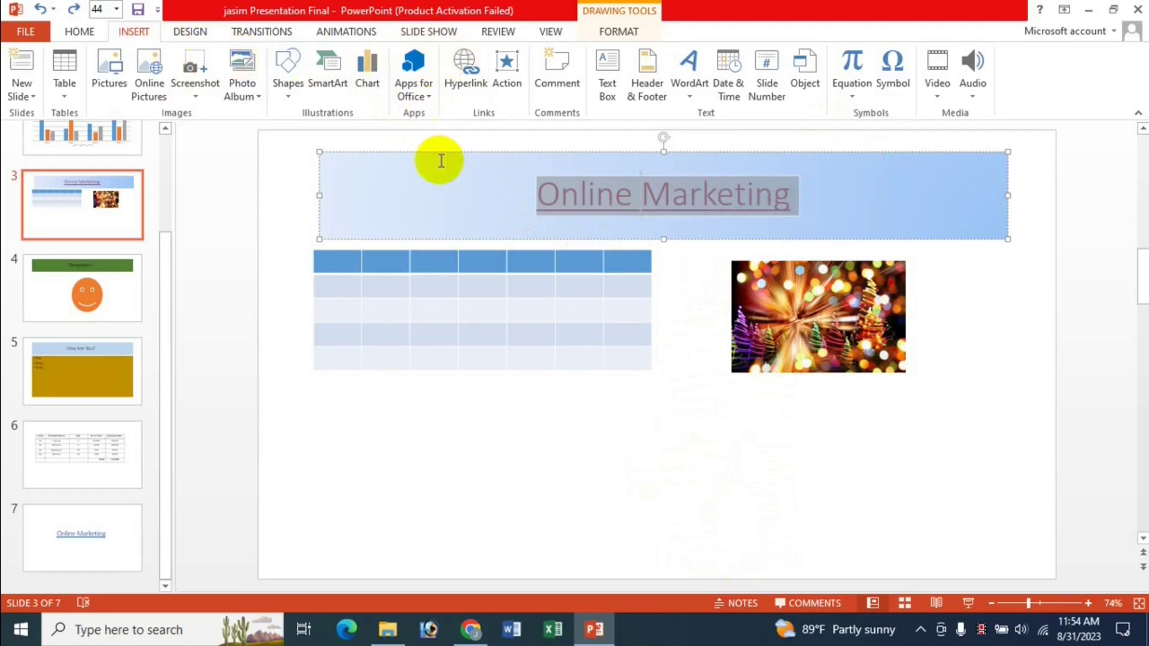
{"action": "left_click", "coordinate": [467, 88]}
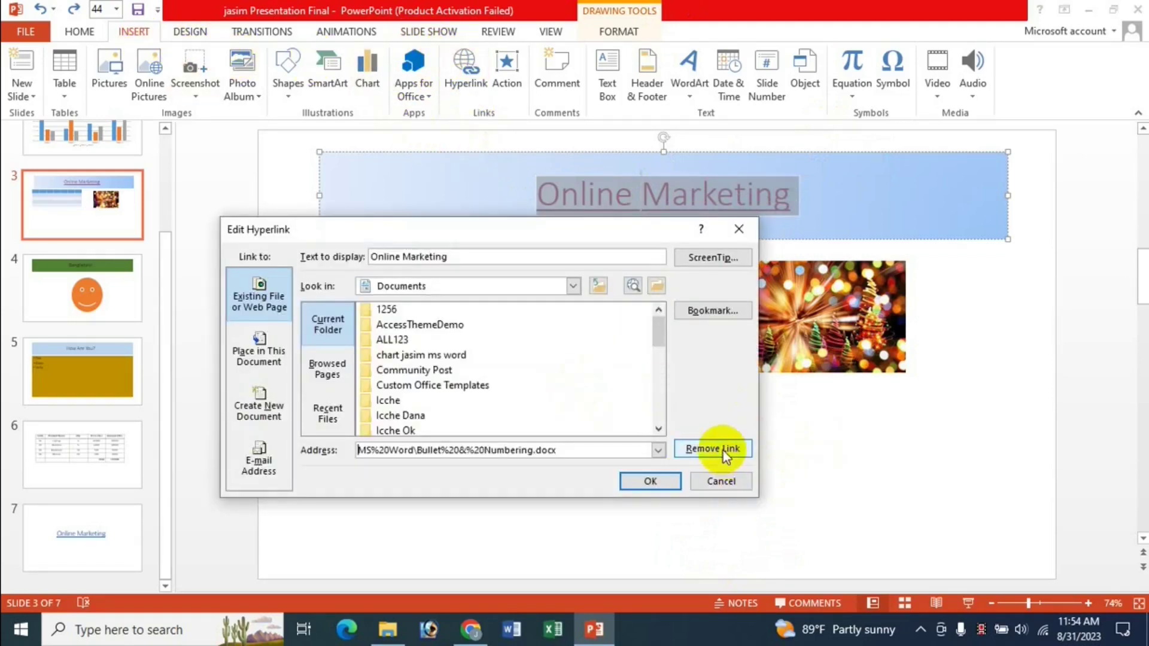
{"action": "left_click", "coordinate": [723, 450]}
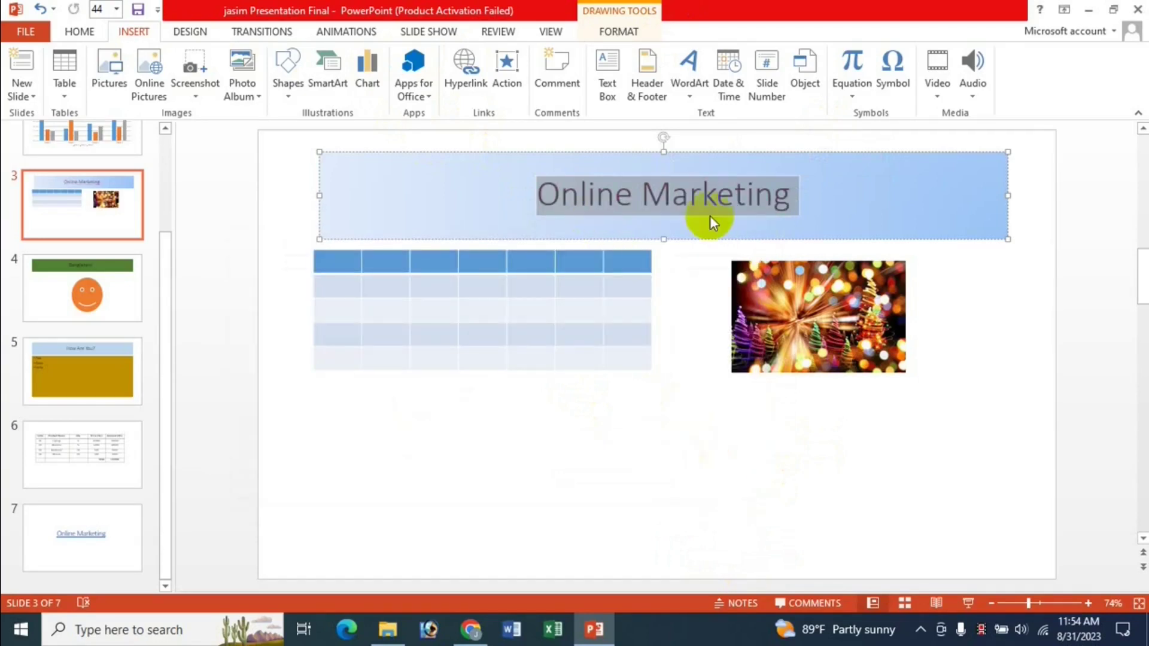
{"action": "key", "text": "ctrl+z"}
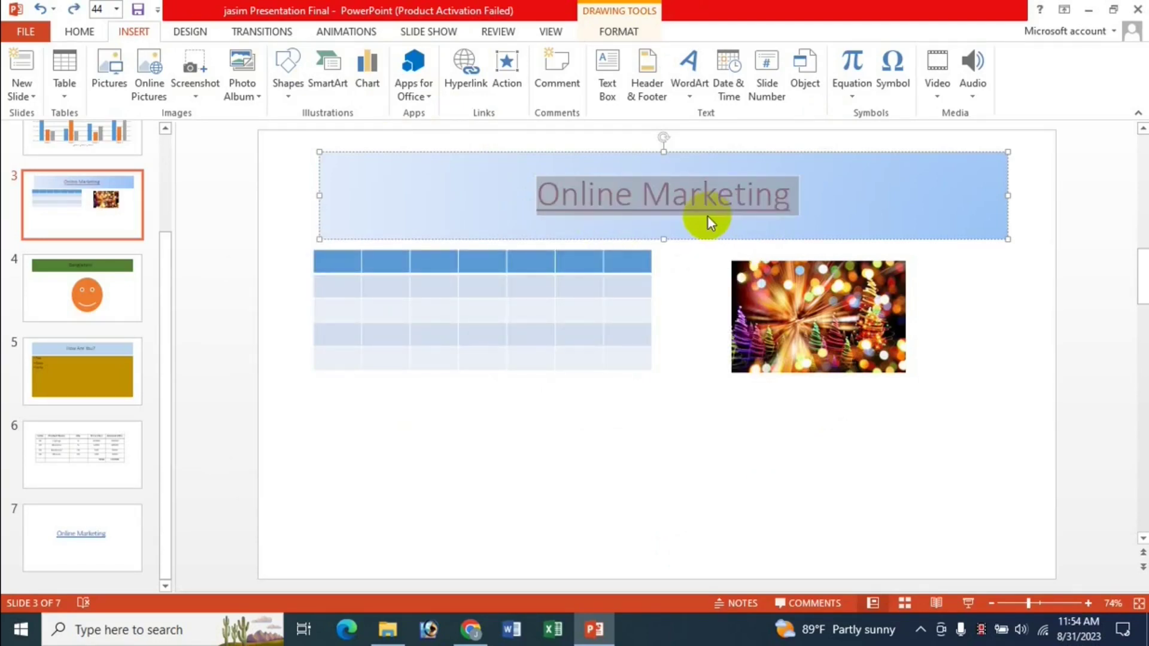
Step: Link the Online Marketing title to Previous Slide in this document
{"action": "left_click", "coordinate": [476, 86]}
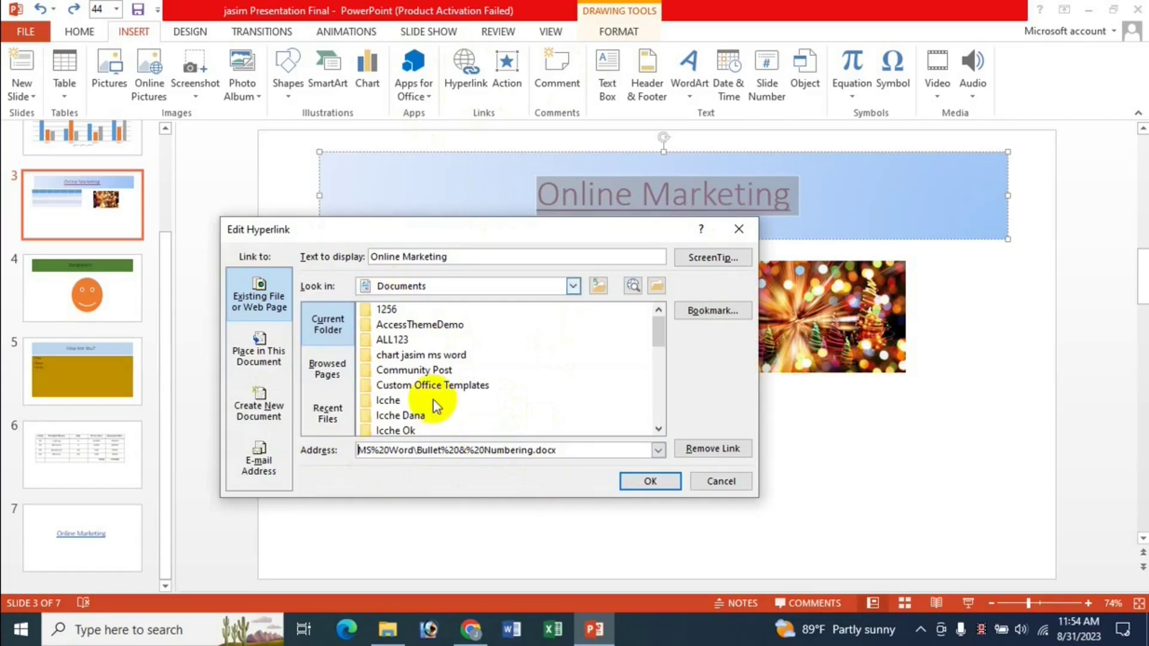
{"action": "left_click", "coordinate": [266, 364]}
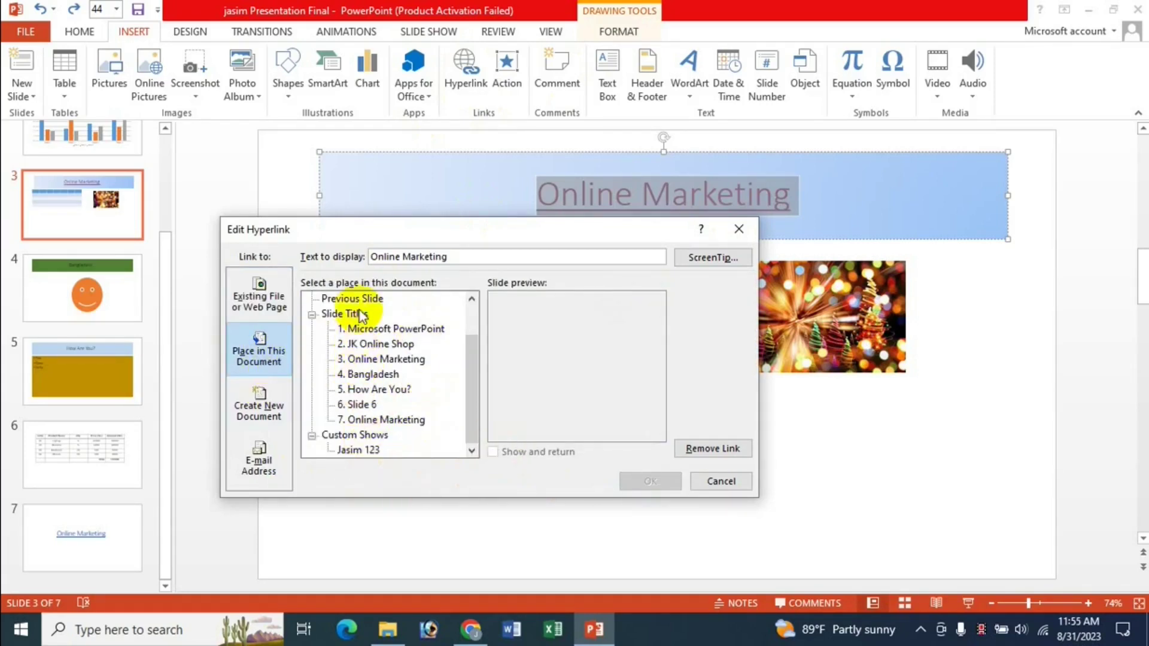
{"action": "left_click_drag", "start_coordinate": [468, 372], "coordinate": [472, 346]}
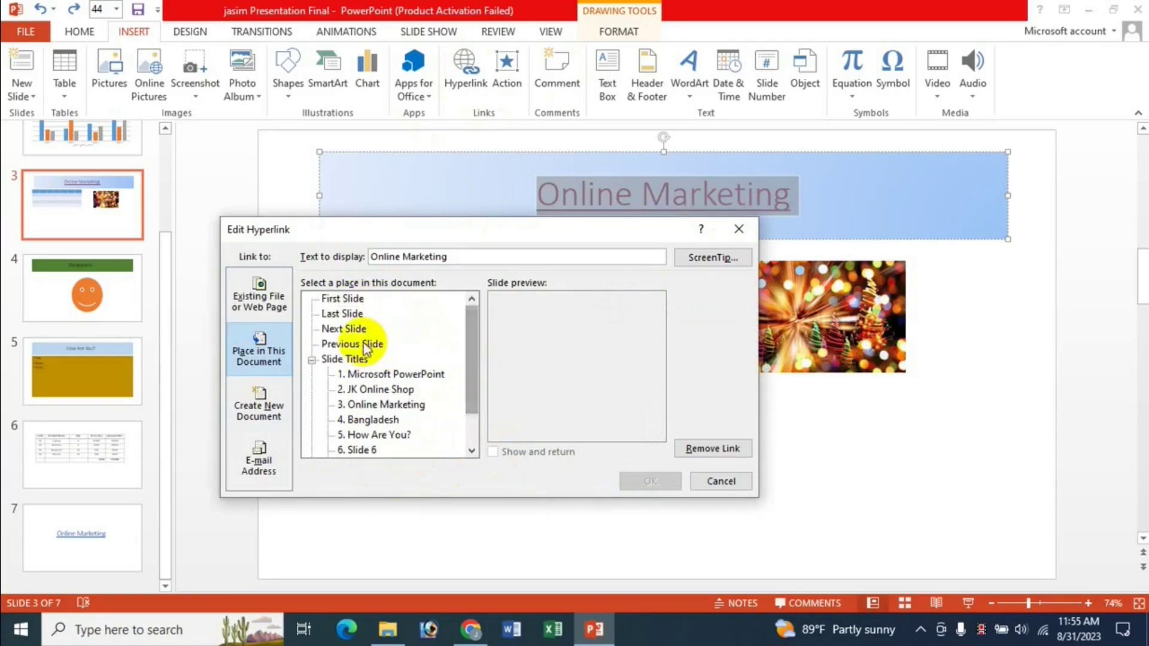
{"action": "left_click", "coordinate": [356, 344]}
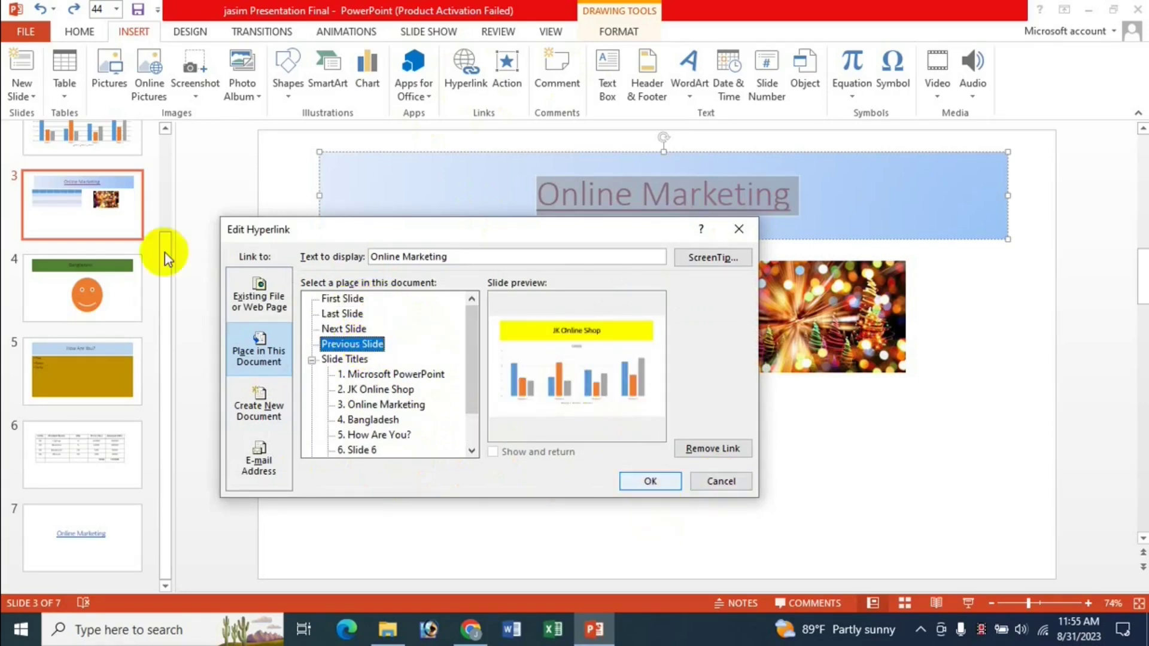
{"action": "left_click", "coordinate": [650, 482]}
Step: Test the title link in the slide show, jumping to JK Online Shop, then return to slide 3
{"action": "left_click", "coordinate": [968, 603]}
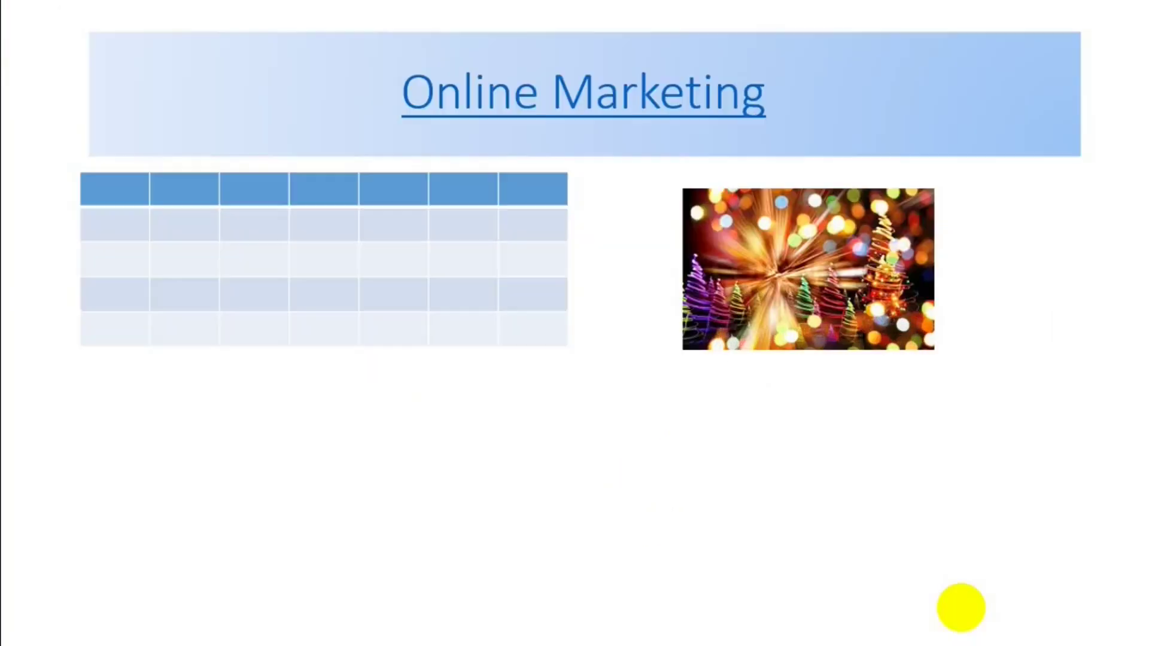
{"action": "left_click", "coordinate": [562, 96]}
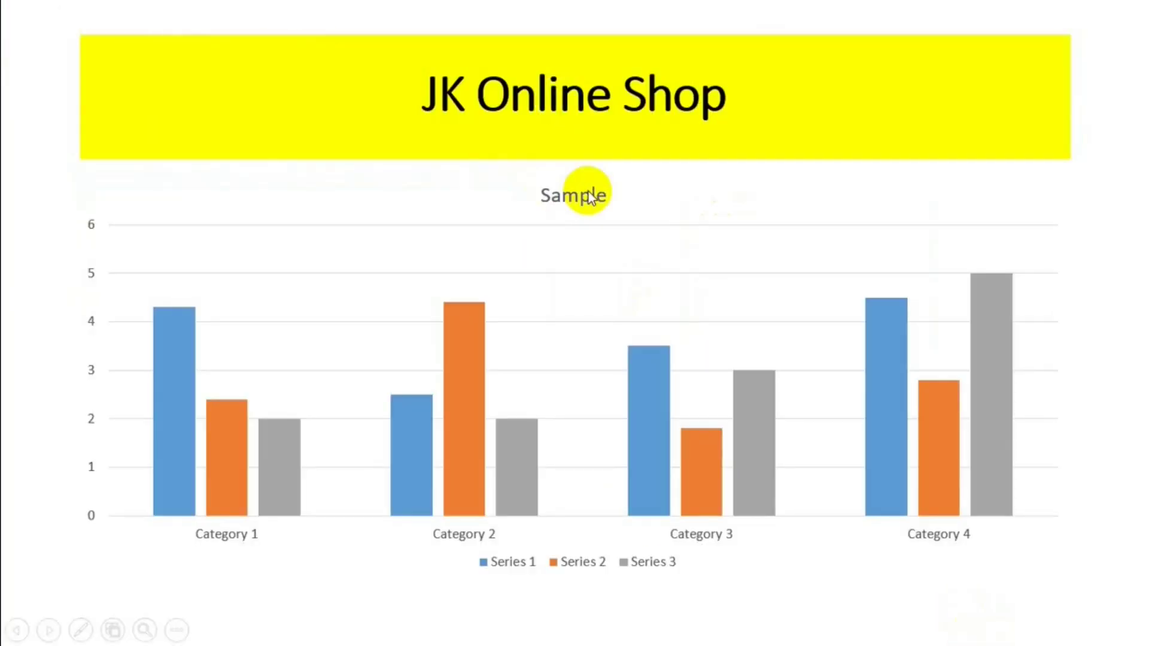
{"action": "key", "text": "Escape"}
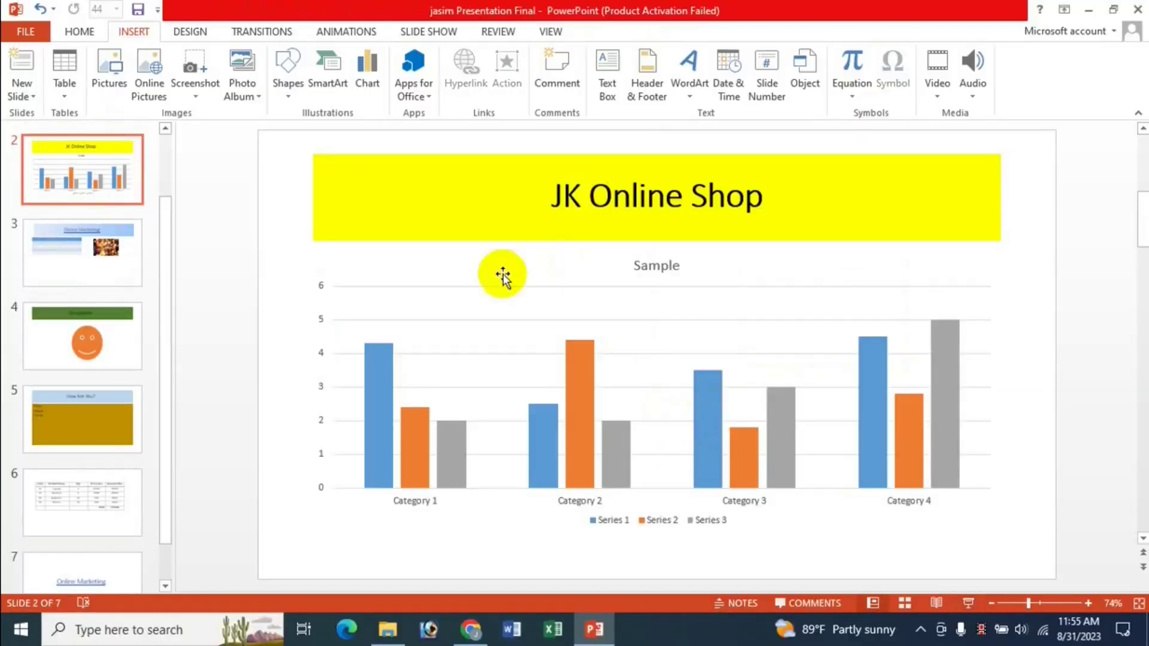
{"action": "left_click", "coordinate": [92, 266]}
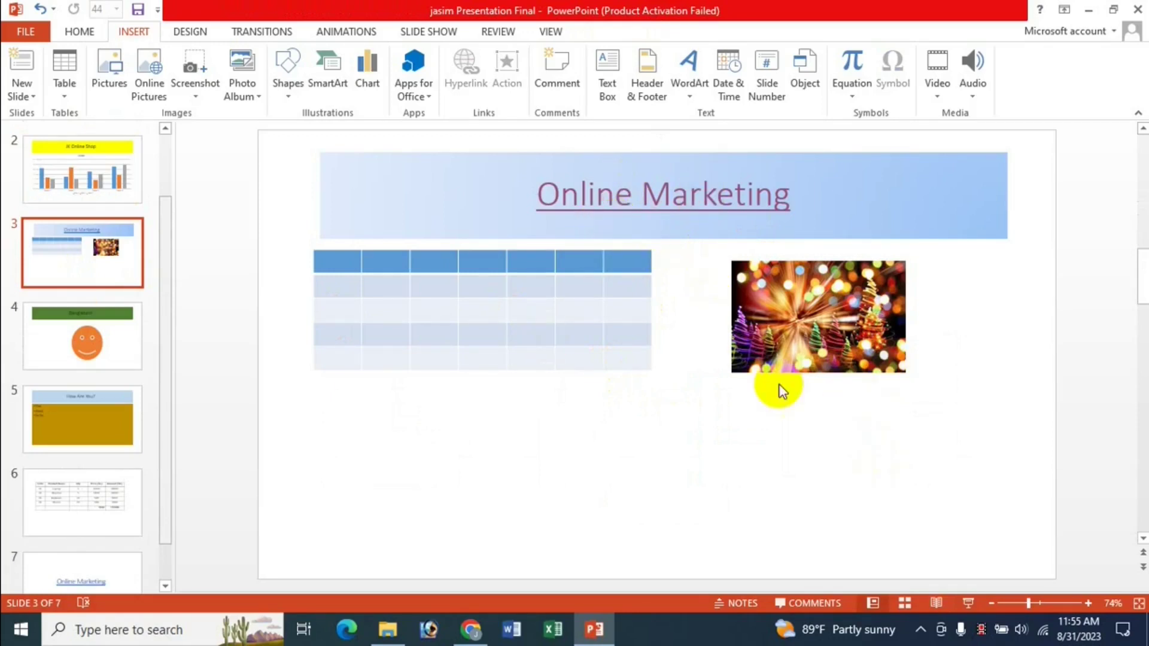
Step: Hyperlink the colourful lights picture to the existing file jasim 899
{"action": "left_click", "coordinate": [805, 350]}
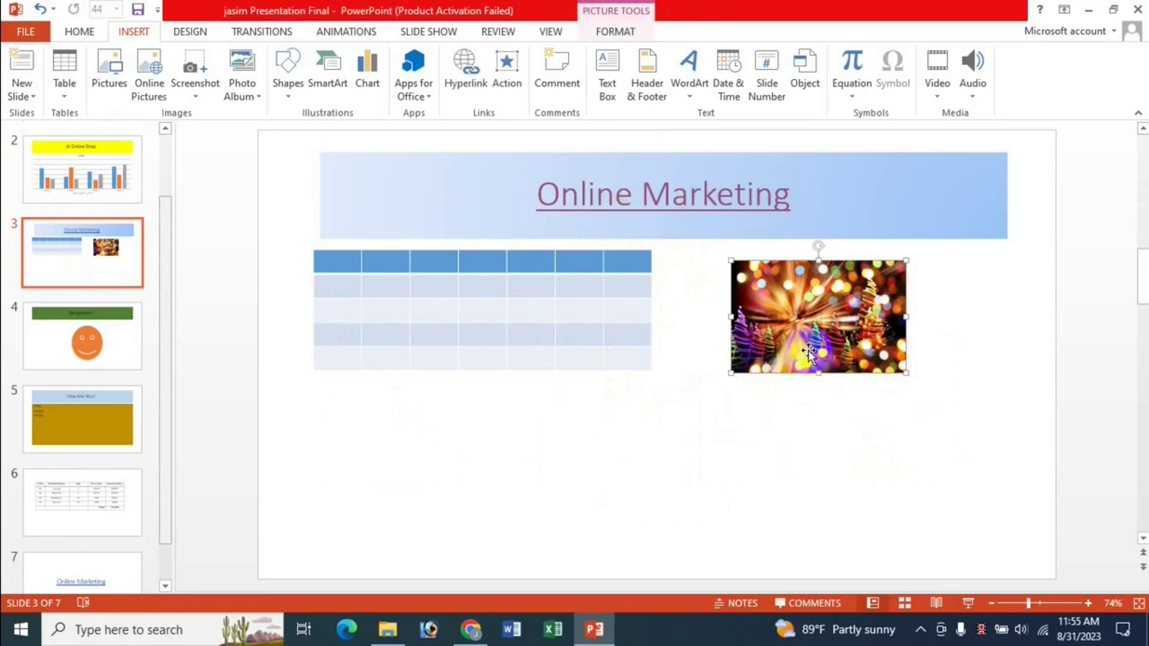
{"action": "left_click", "coordinate": [465, 78]}
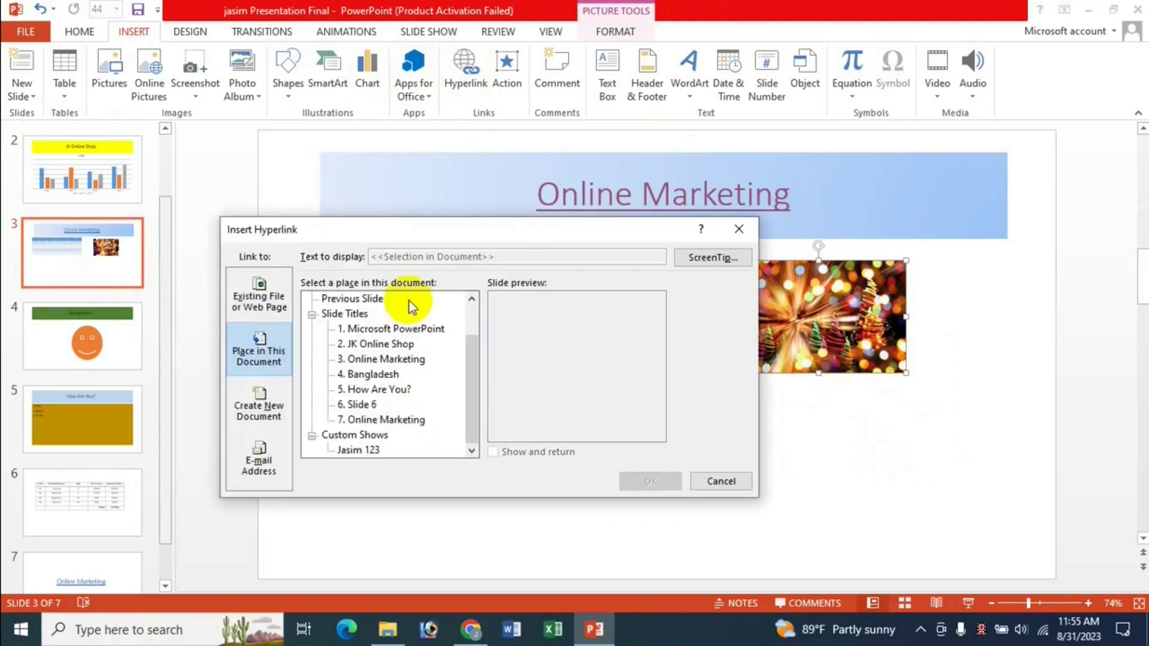
{"action": "left_click", "coordinate": [276, 311]}
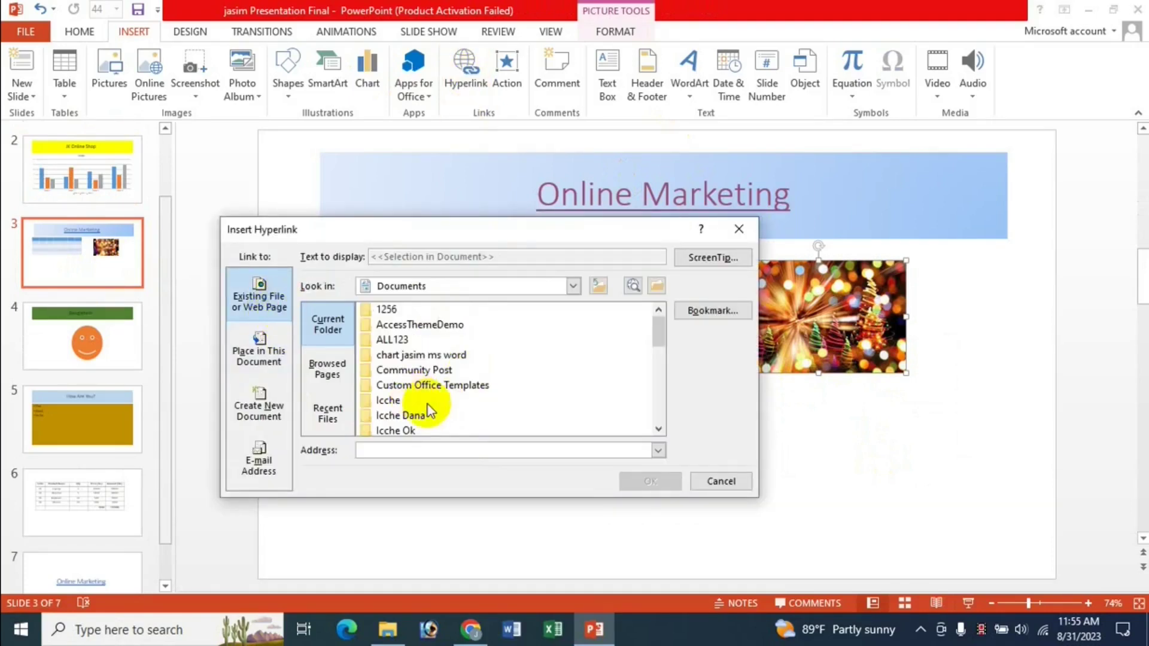
{"action": "scroll", "coordinate": [432, 400], "scroll_direction": "down", "scroll_amount": 2}
{"action": "scroll", "coordinate": [426, 418], "scroll_direction": "down", "scroll_amount": 5}
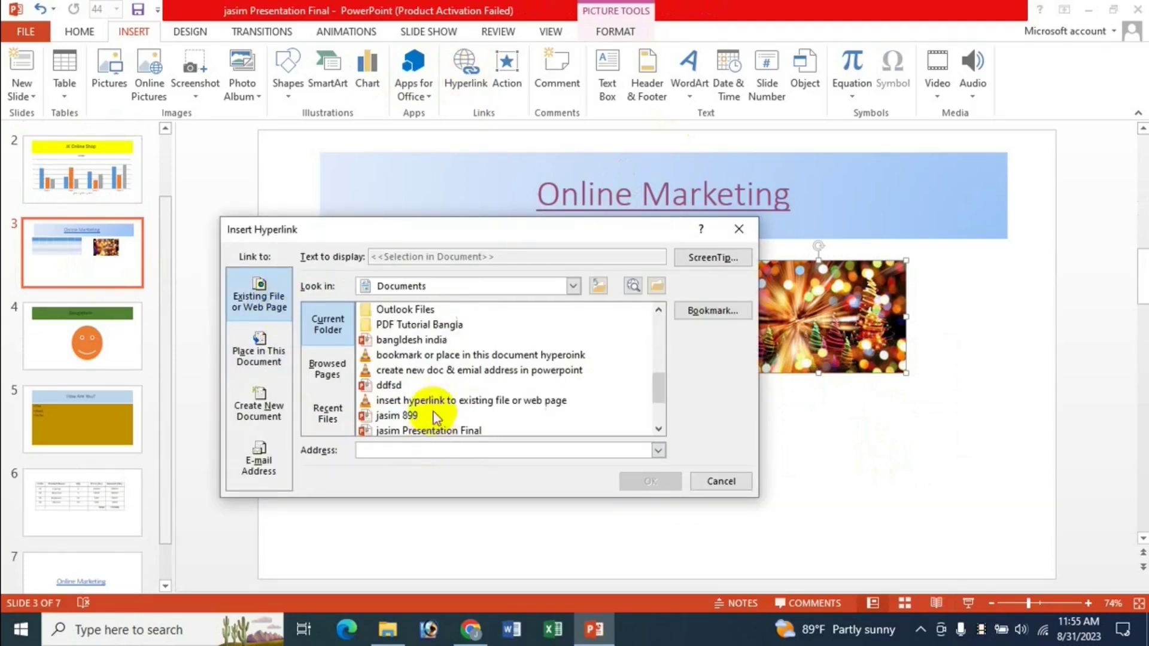
{"action": "left_click", "coordinate": [395, 415]}
{"action": "left_click", "coordinate": [633, 482]}
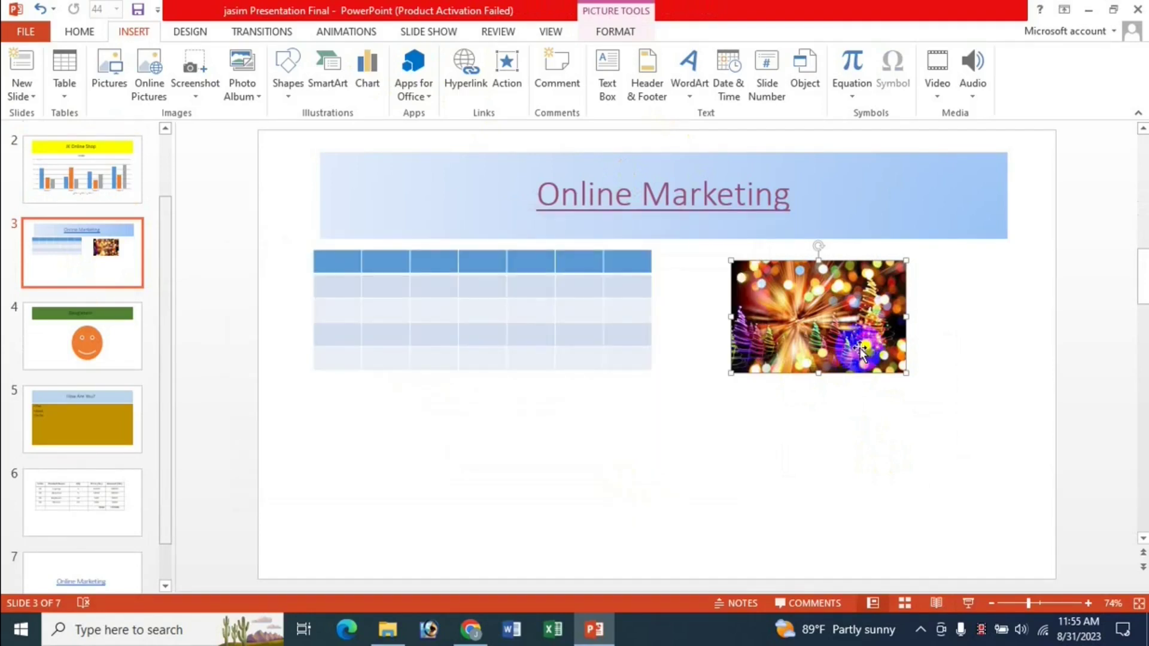
{"action": "right_click", "coordinate": [788, 318]}
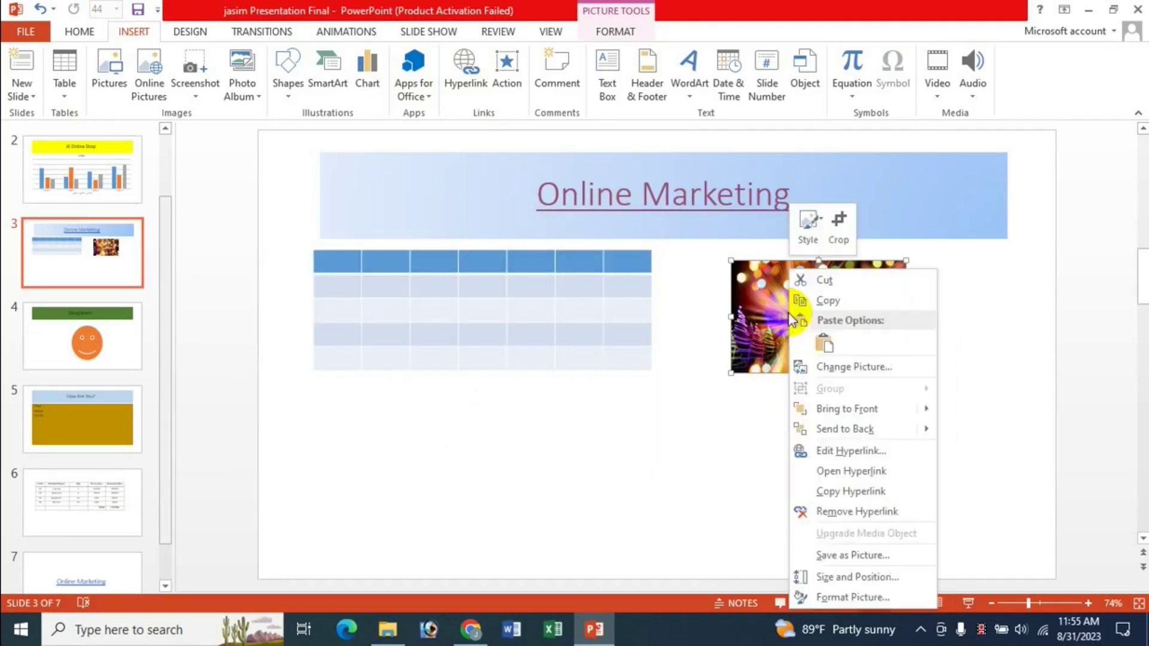
{"action": "left_click", "coordinate": [874, 454]}
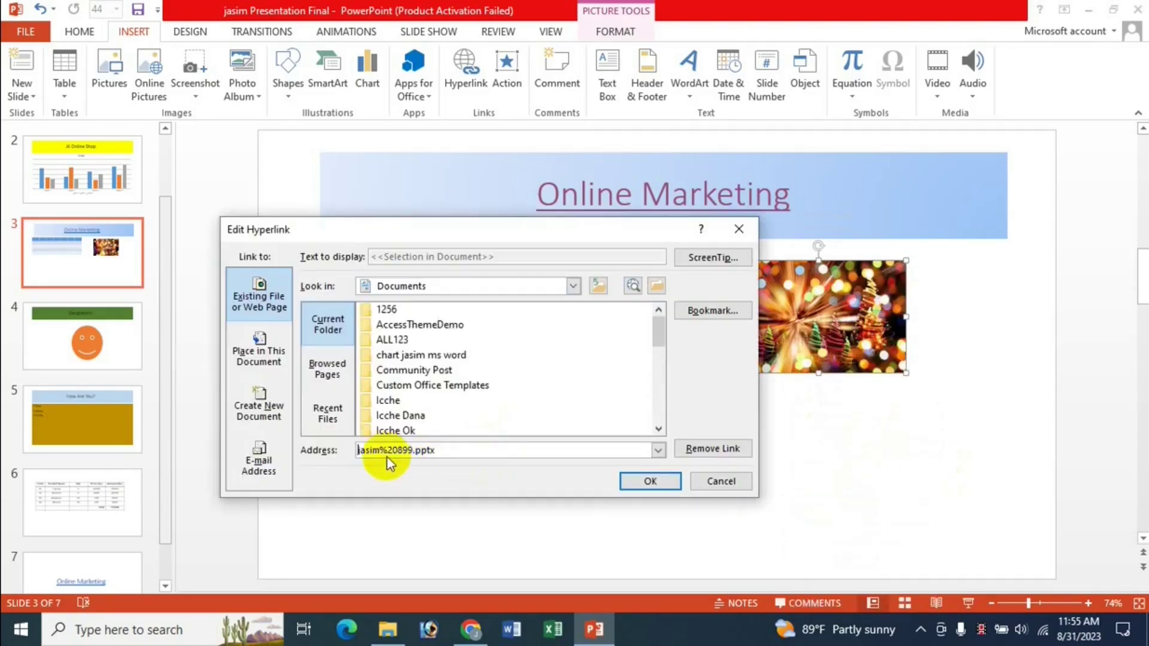
{"action": "left_click_drag", "start_coordinate": [372, 453], "coordinate": [437, 453]}
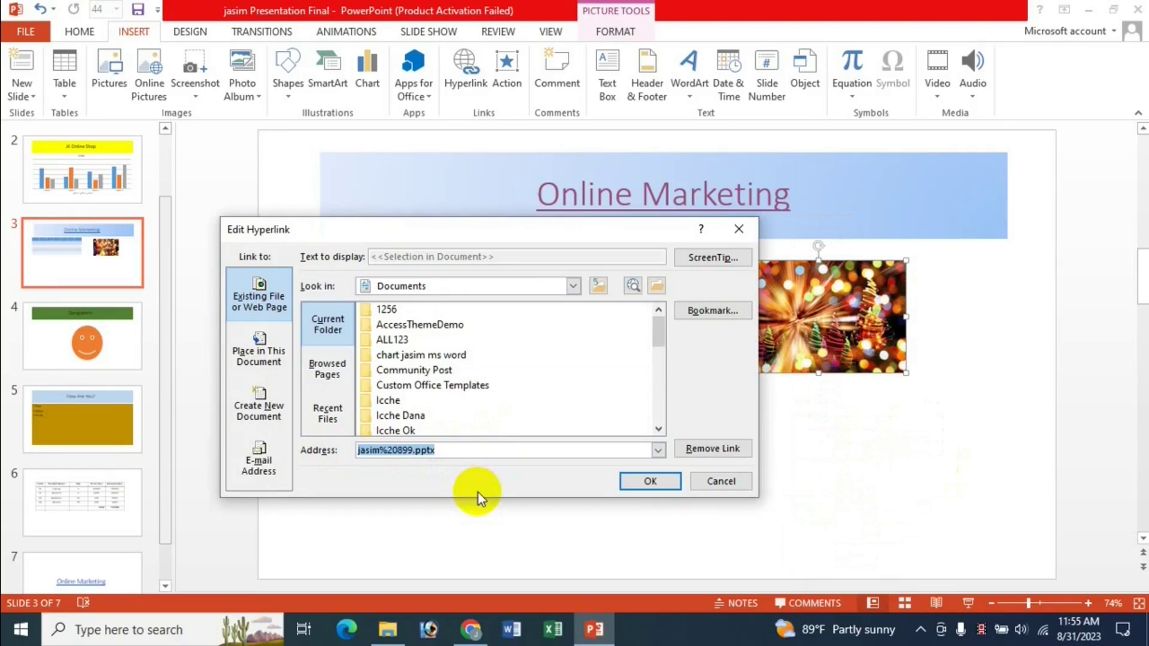
{"action": "type", "text": "ww"}
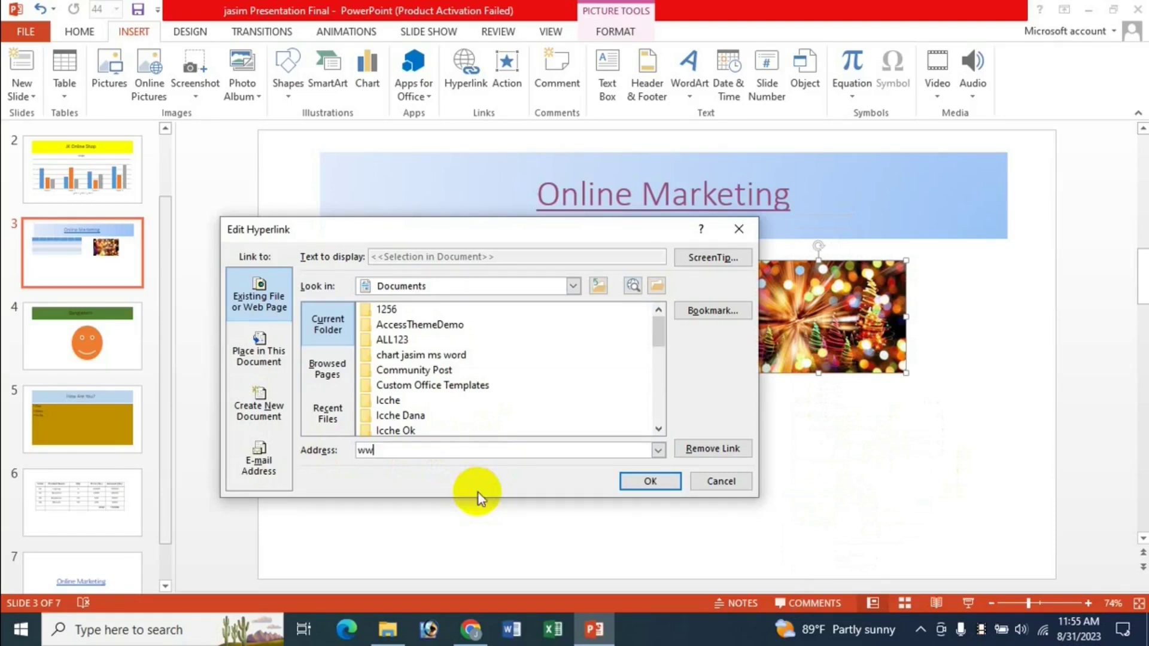
{"action": "type", "text": "w.fc"}
{"action": "key", "text": "BackSpace"}
{"action": "key", "text": "BackSpace"}
{"action": "type", "text": "acebook"}
{"action": "type", "text": ".com"}
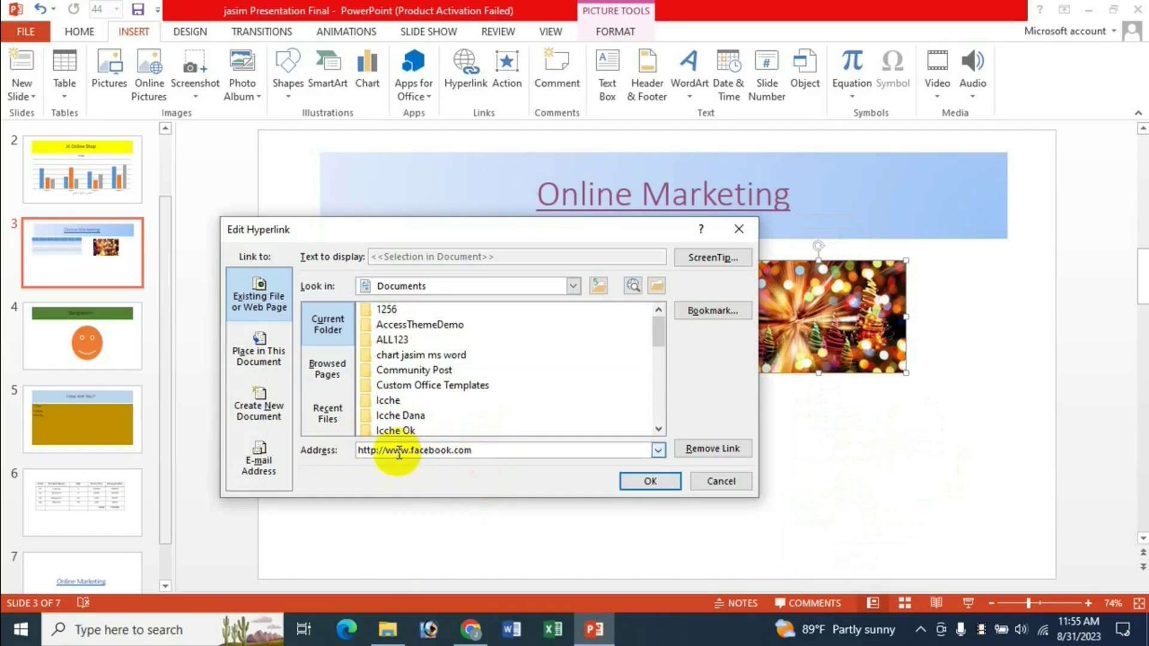
{"action": "left_click", "coordinate": [633, 479]}
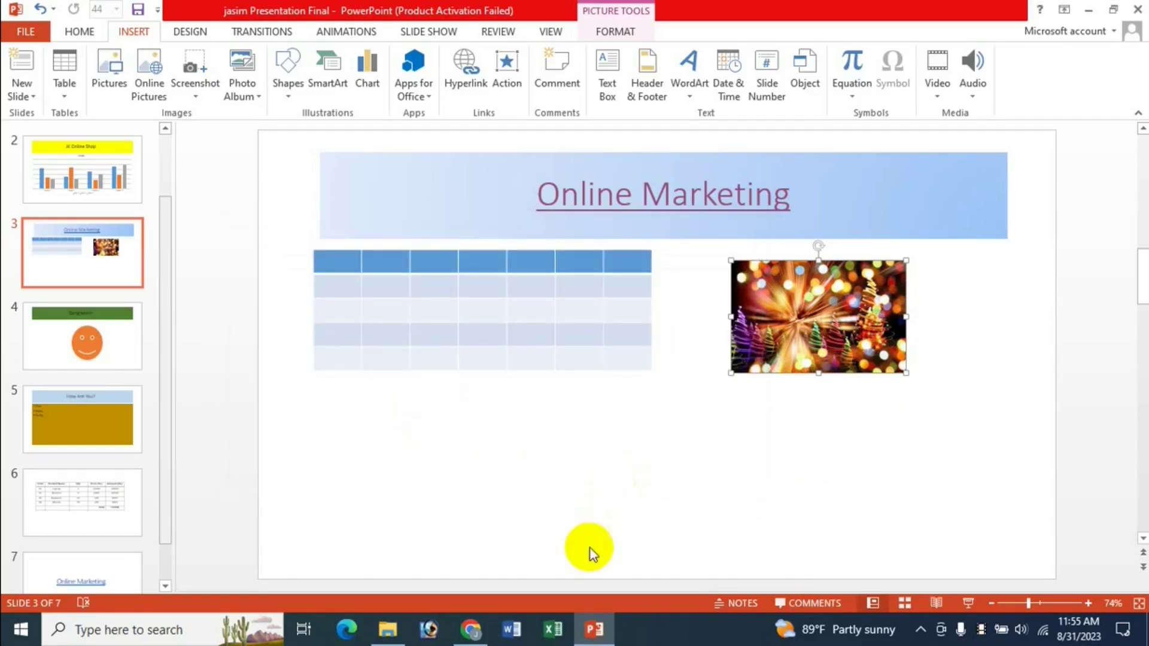
{"action": "left_click", "coordinate": [967, 603]}
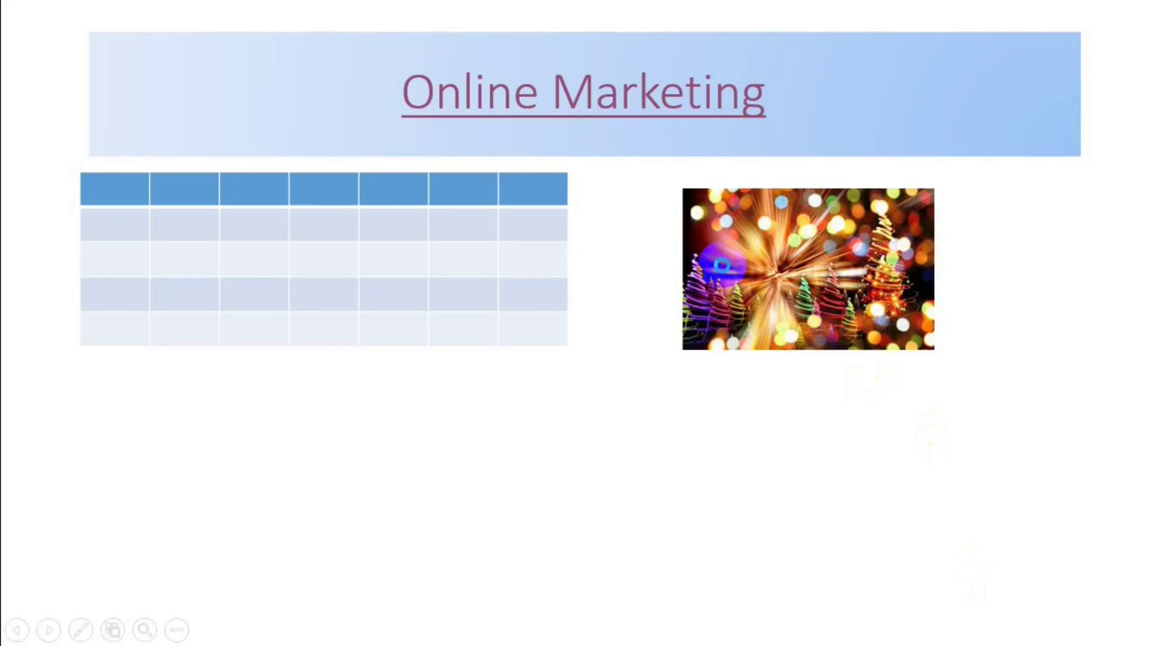
Step: Follow the picture's Facebook link in the show, close the Chrome tabs, and end the show
{"action": "left_click", "coordinate": [722, 265]}
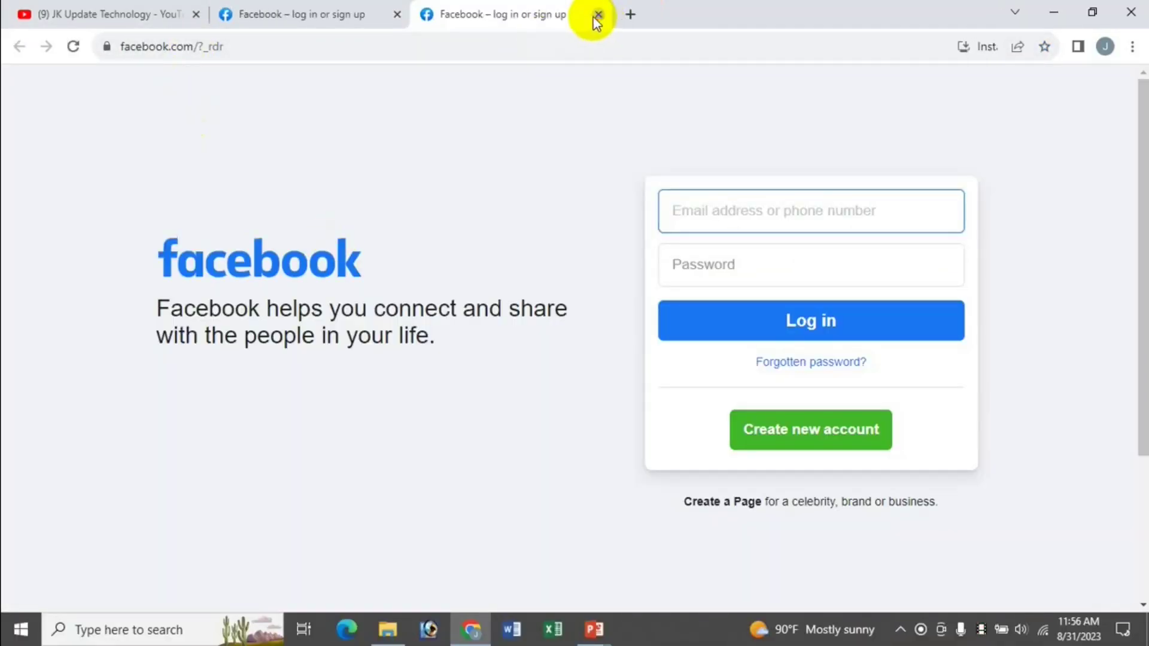
{"action": "left_click", "coordinate": [597, 14]}
{"action": "left_click", "coordinate": [398, 16]}
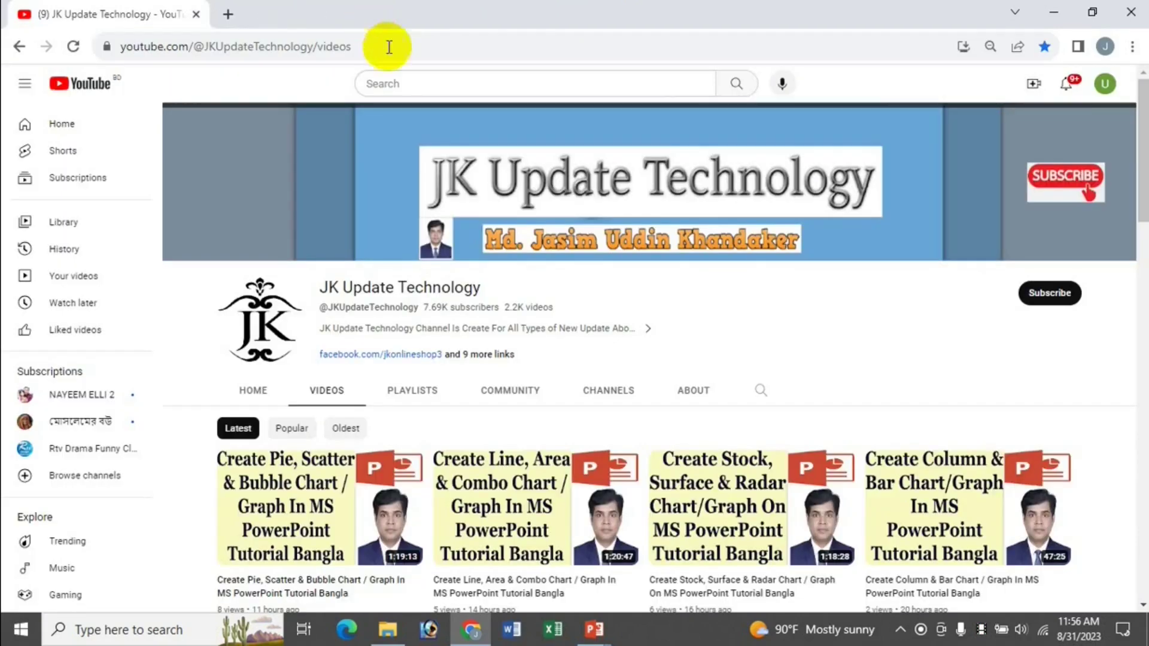
{"action": "left_click", "coordinate": [592, 632]}
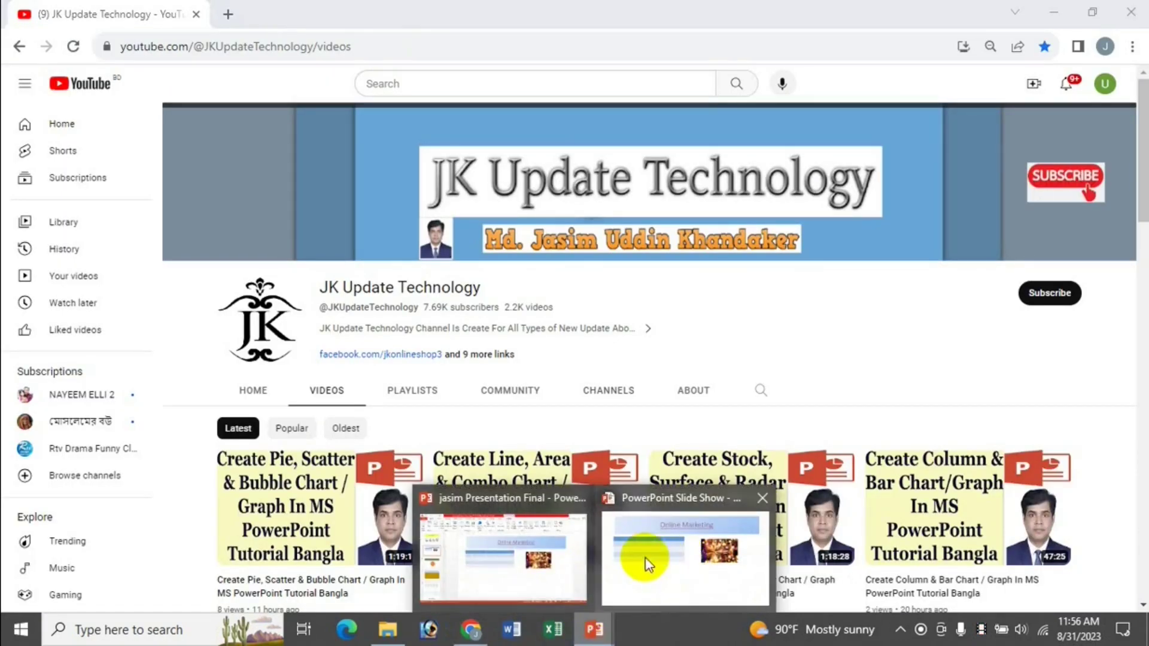
{"action": "left_click", "coordinate": [525, 540]}
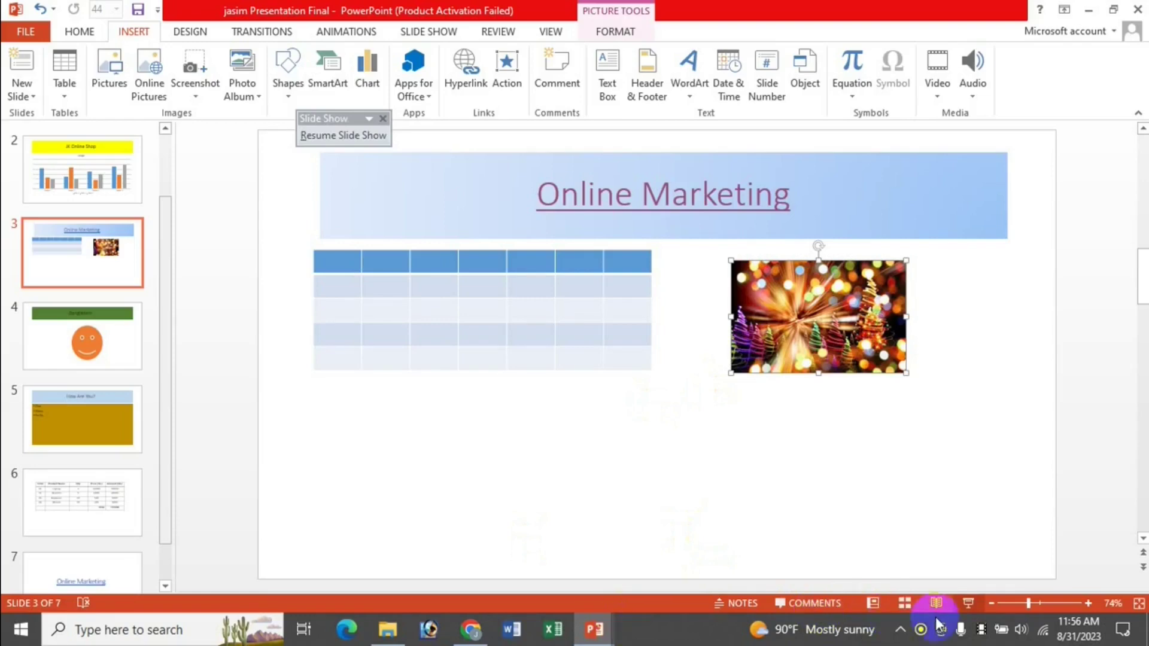
{"action": "mouse_move", "coordinate": [593, 629]}
{"action": "left_click", "coordinate": [696, 571]}
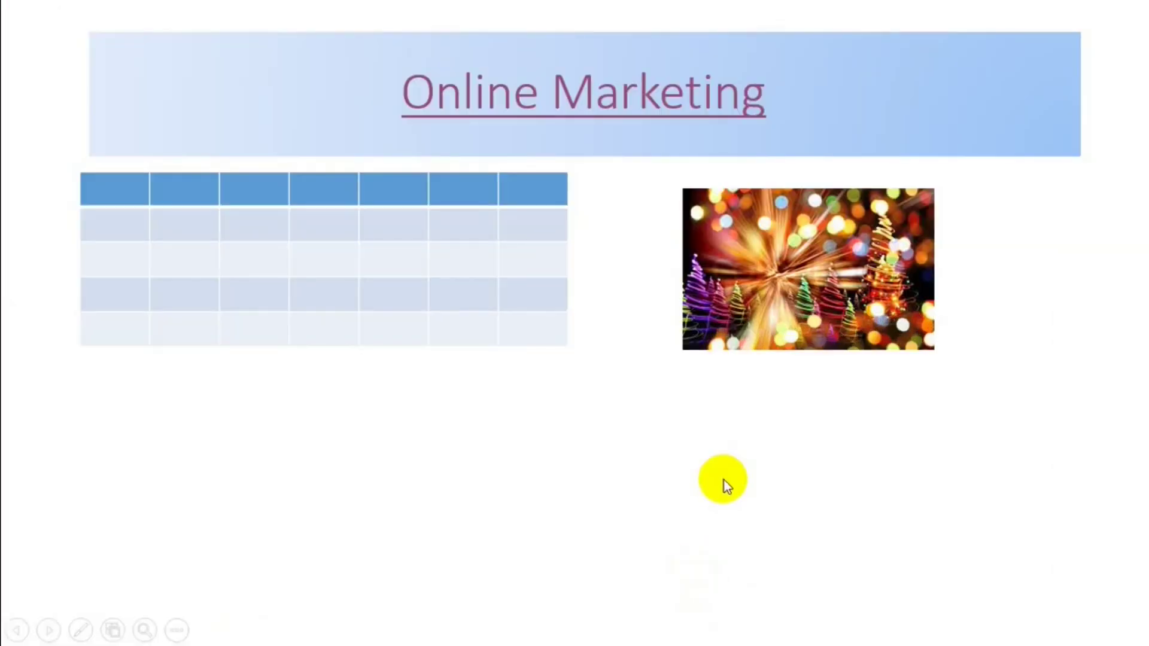
{"action": "key", "text": "Escape"}
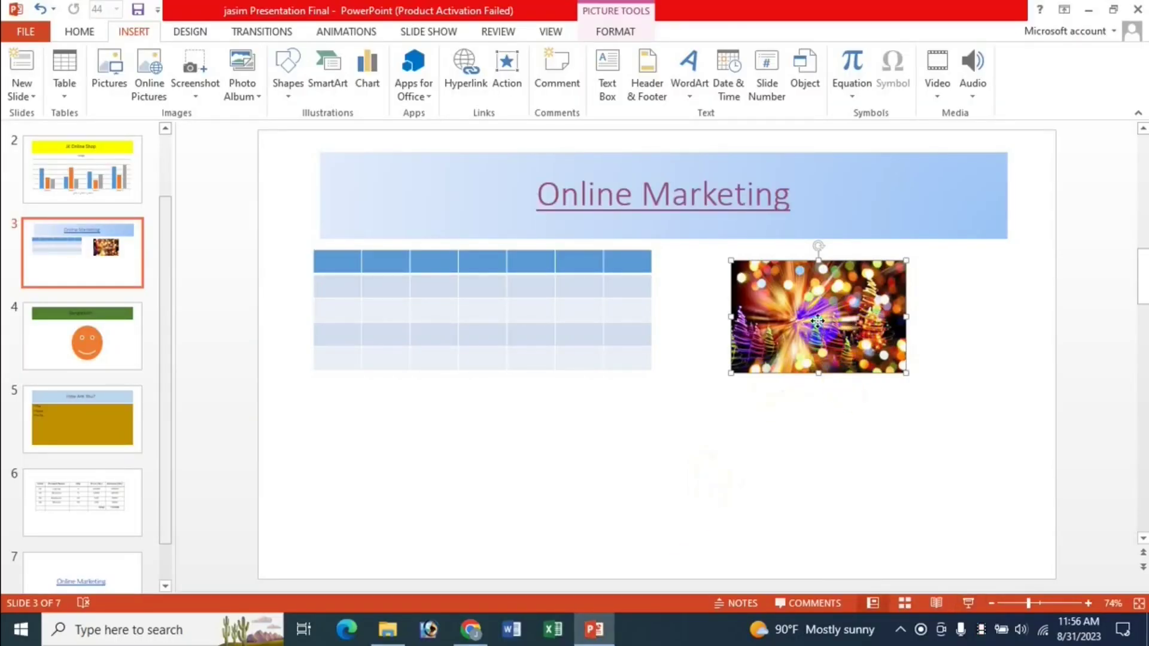
Step: Open the picture's hyperlink from its context menu, close the Facebook tabs, and return to PowerPoint
{"action": "right_click", "coordinate": [817, 321]}
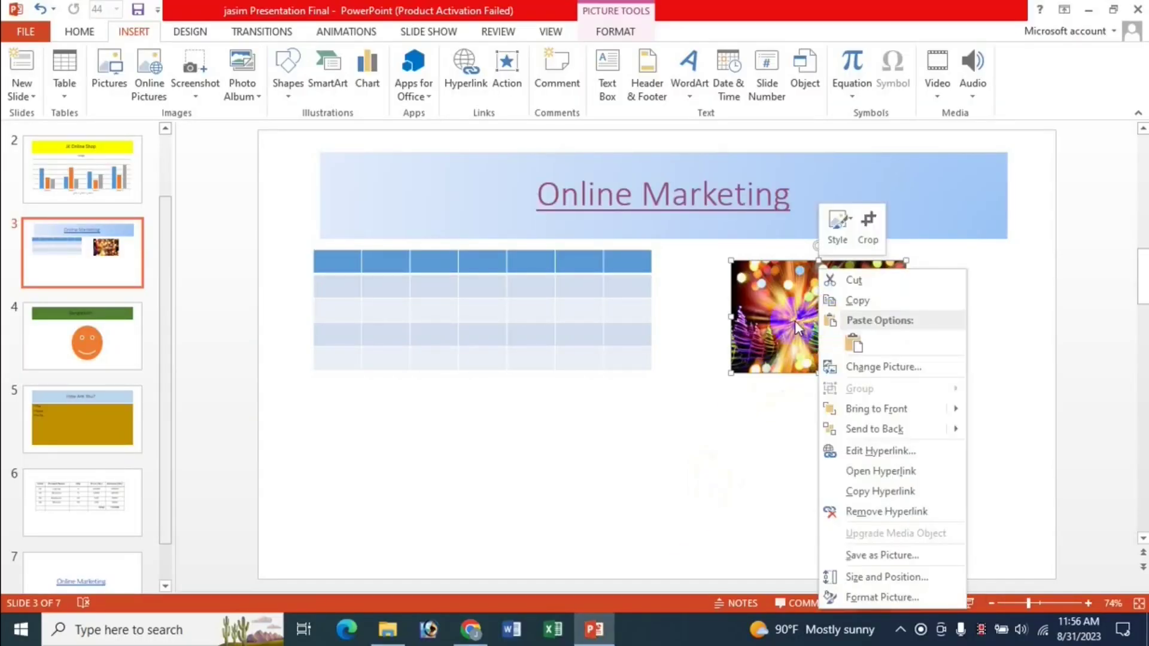
{"action": "left_click", "coordinate": [909, 473]}
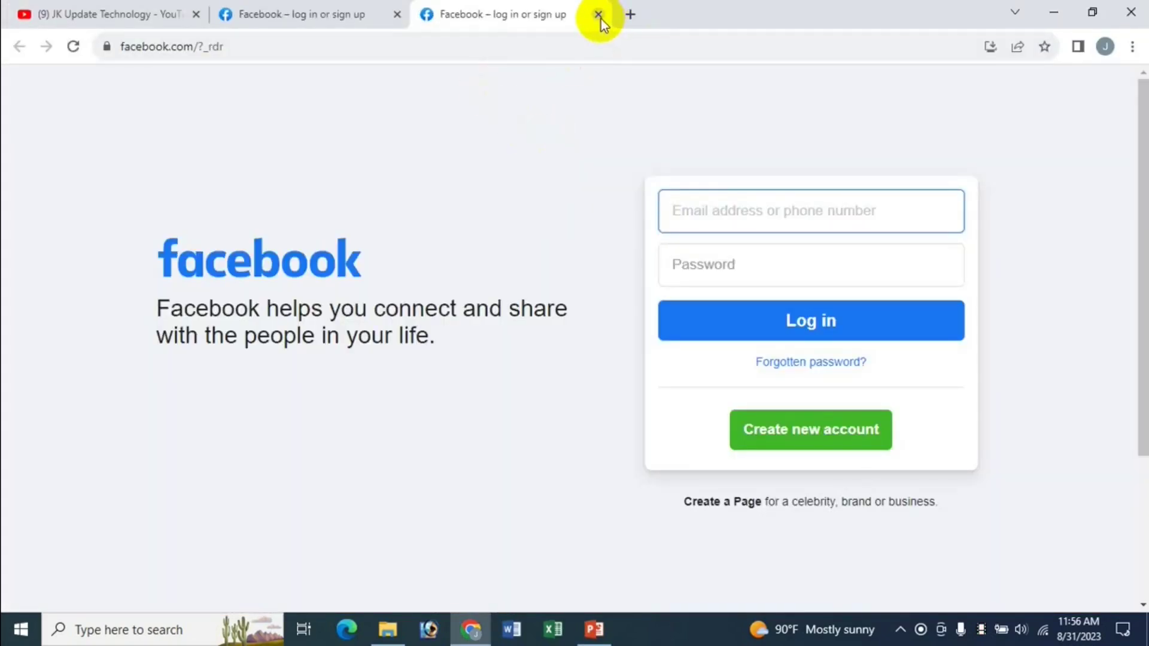
{"action": "left_click", "coordinate": [598, 14]}
{"action": "left_click", "coordinate": [396, 14]}
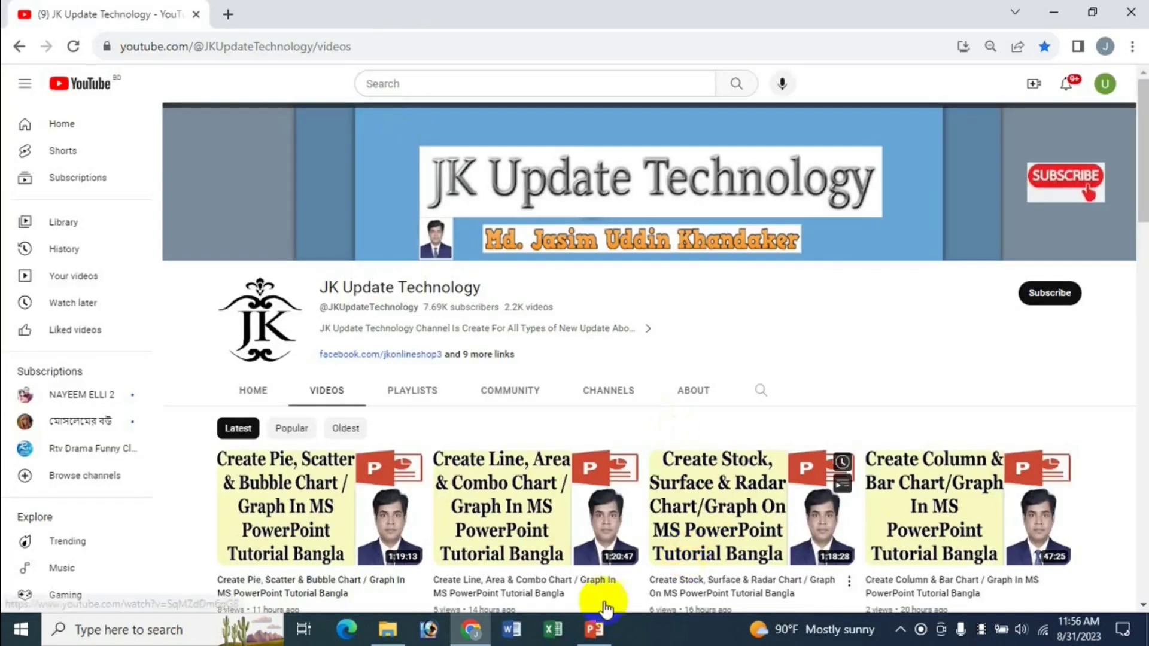
{"action": "left_click", "coordinate": [594, 629]}
{"action": "right_click", "coordinate": [827, 340]}
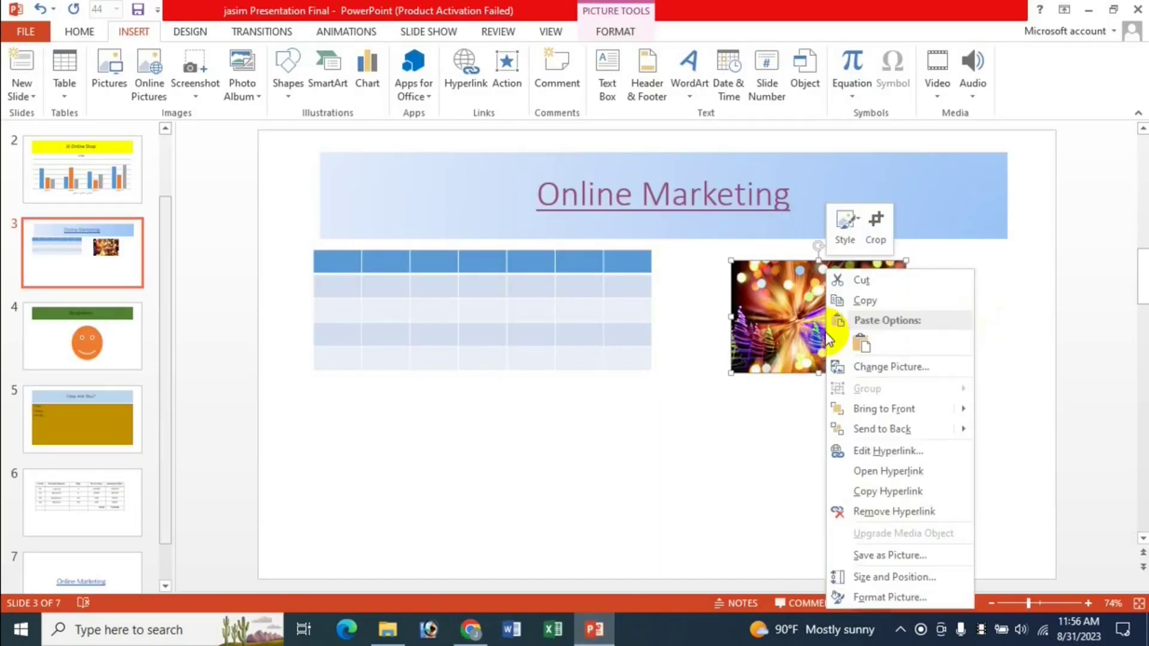
Step: Copy the picture's Facebook link and paste it into slide 7's subtitle
{"action": "left_click", "coordinate": [905, 490]}
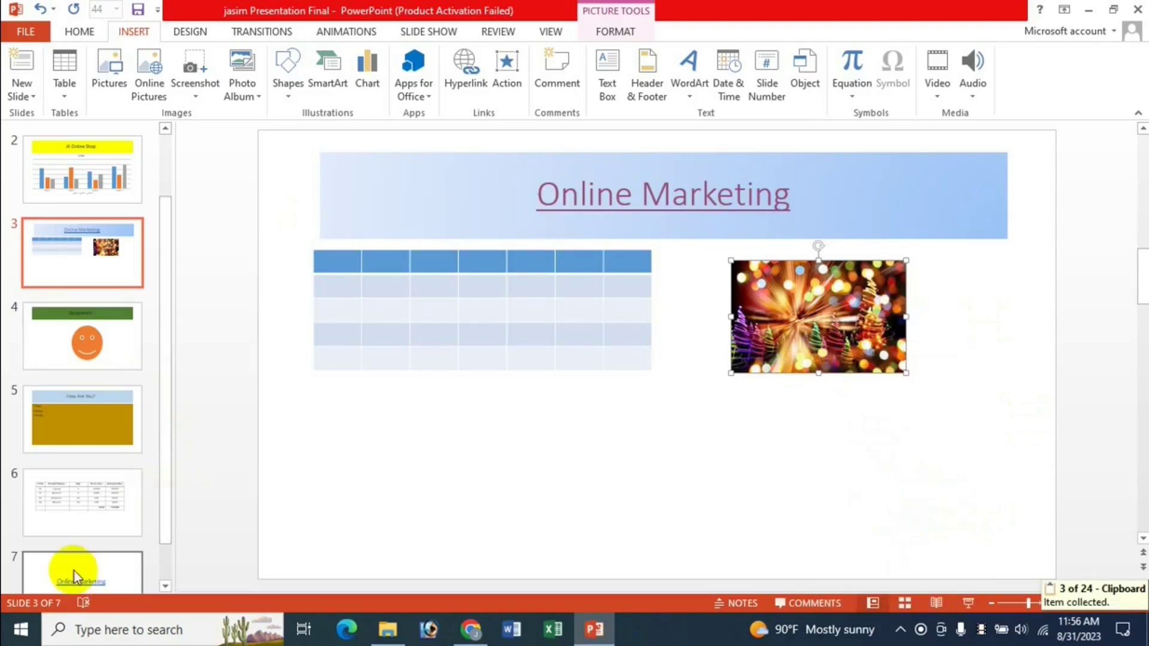
{"action": "left_click", "coordinate": [98, 565]}
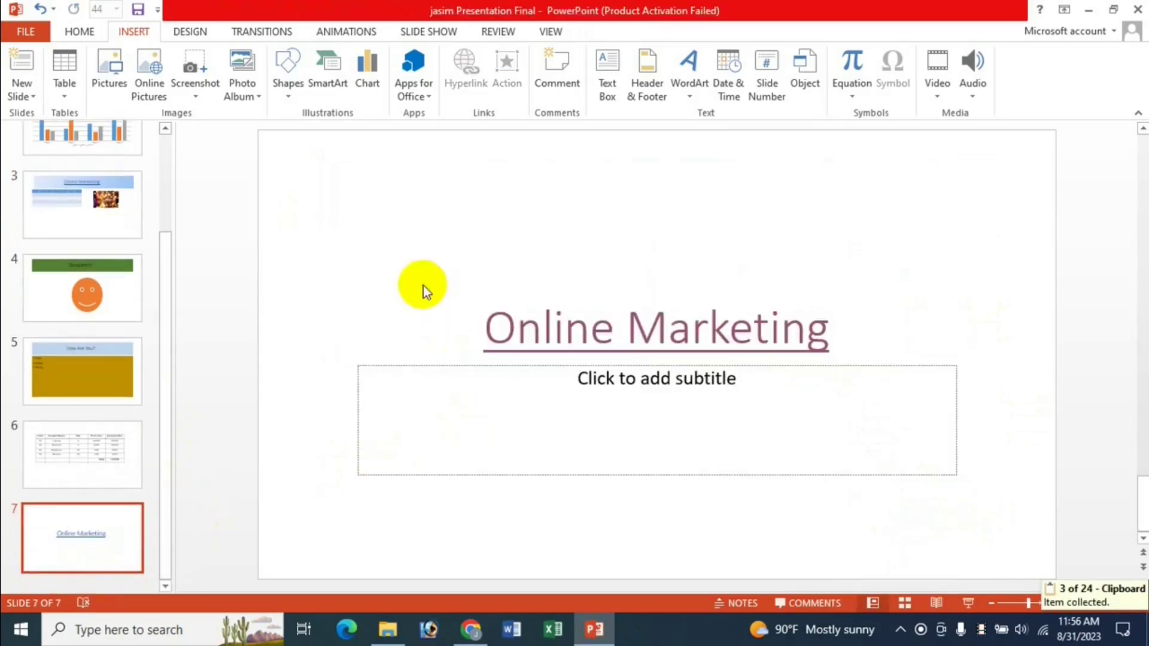
{"action": "left_click", "coordinate": [464, 431]}
{"action": "key", "text": "ctrl+v"}
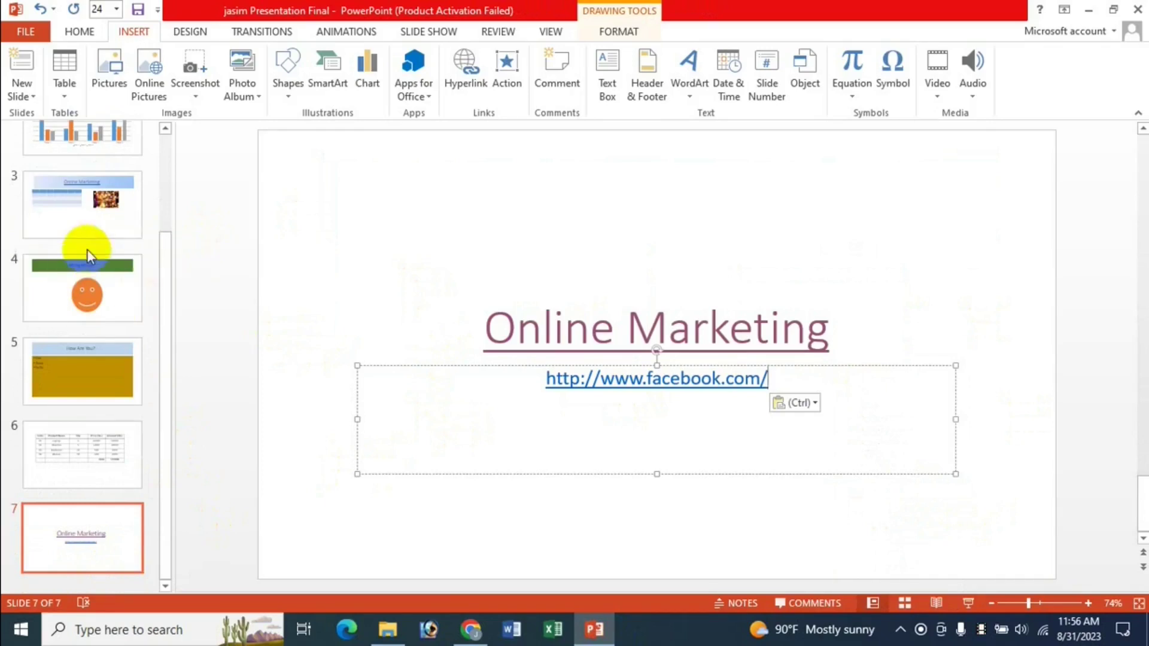
Step: Copy the bokeh picture's hyperlink again from slide 3, then go to slide 6
{"action": "left_click", "coordinate": [90, 213]}
{"action": "left_click", "coordinate": [814, 323]}
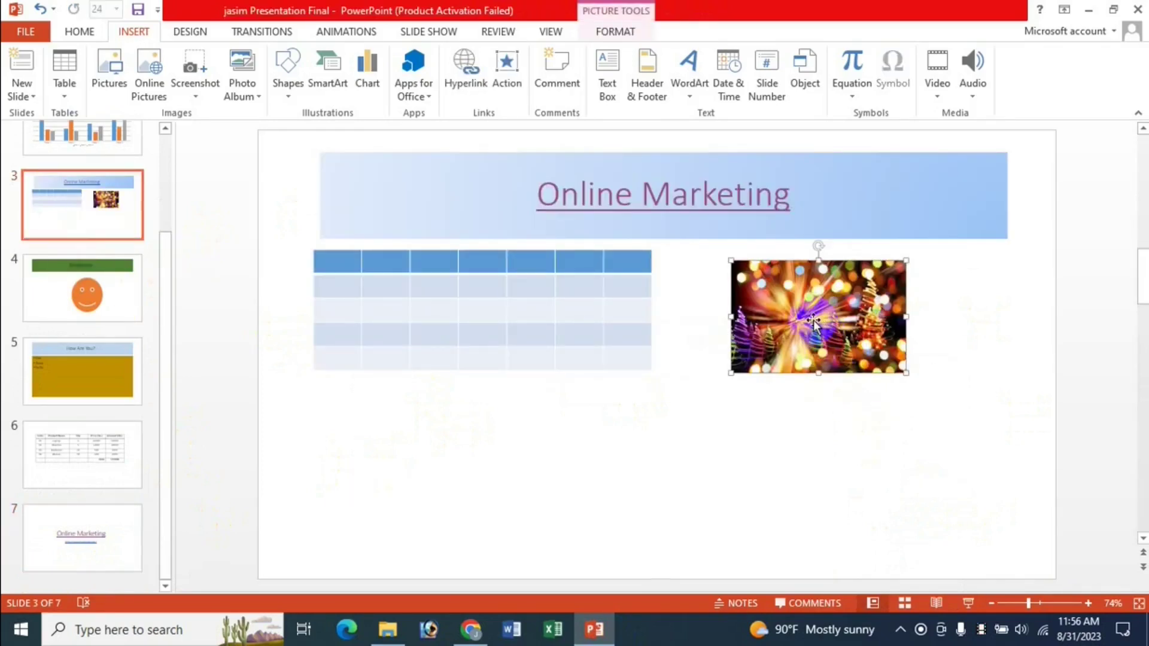
{"action": "right_click", "coordinate": [785, 313]}
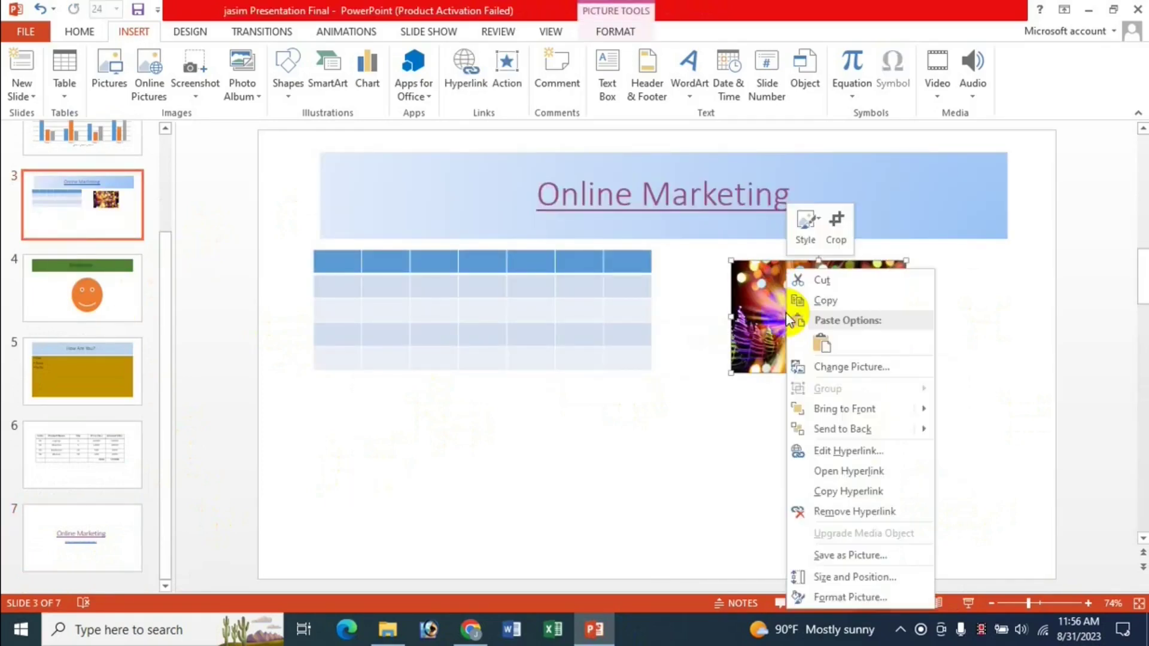
{"action": "left_click", "coordinate": [861, 492]}
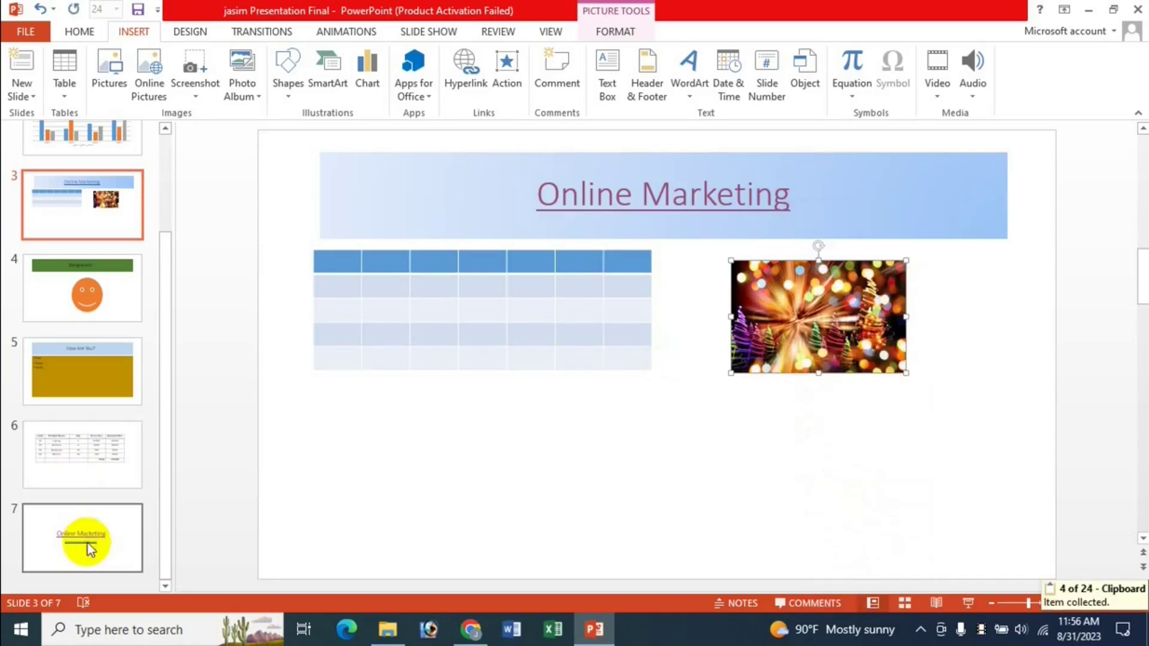
{"action": "left_click", "coordinate": [93, 459]}
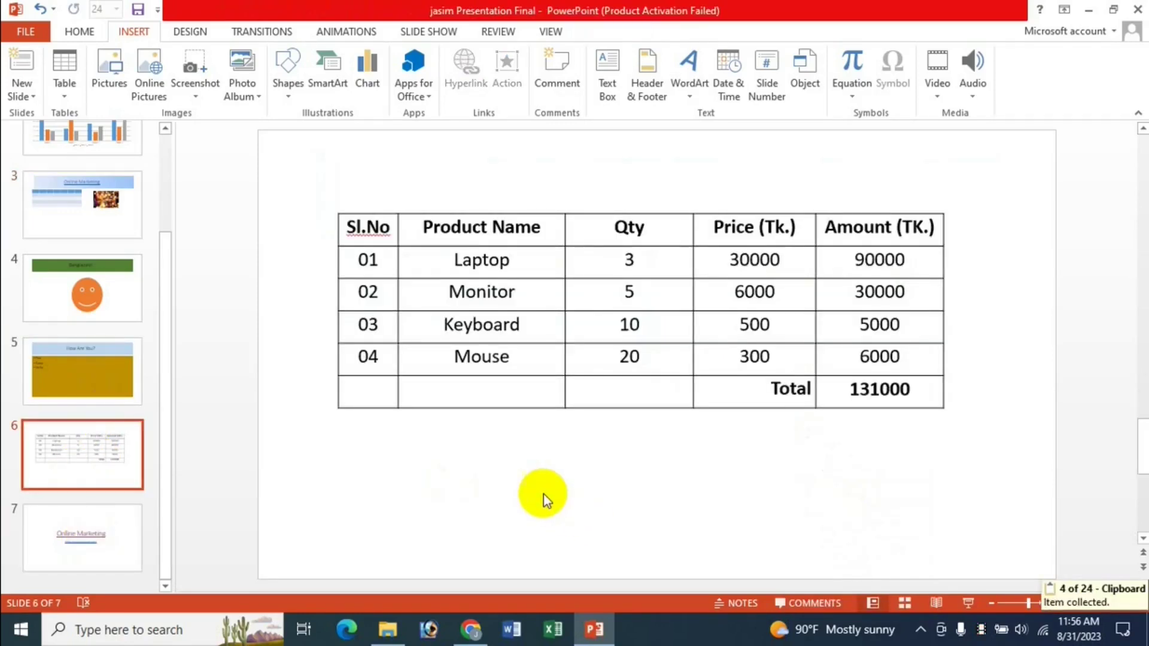
Step: Paste the Facebook link below slide 6's product table and verify it opens Facebook in the show
{"action": "key", "text": "ctrl+v"}
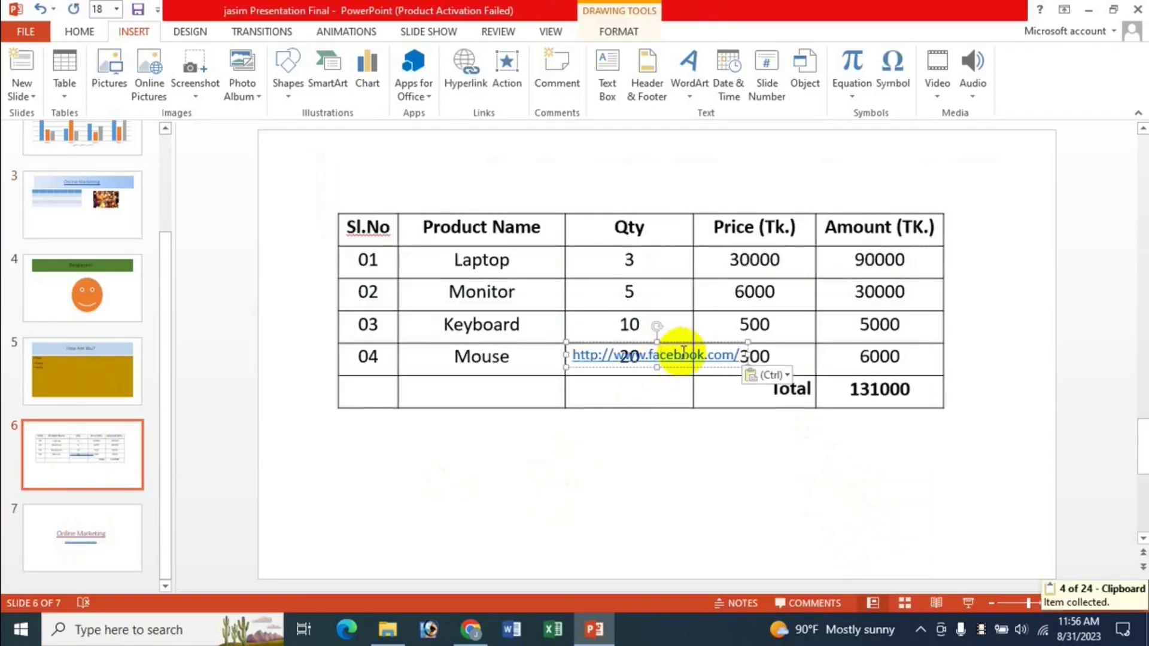
{"action": "left_click_drag", "start_coordinate": [688, 347], "coordinate": [601, 470]}
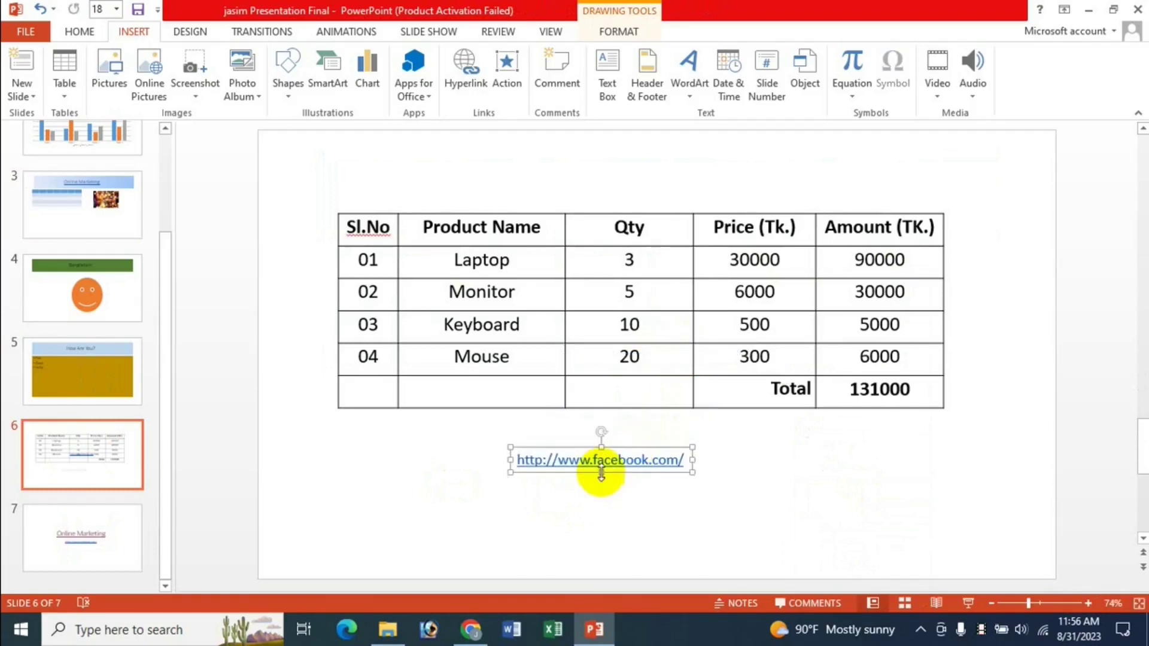
{"action": "left_click", "coordinate": [969, 604]}
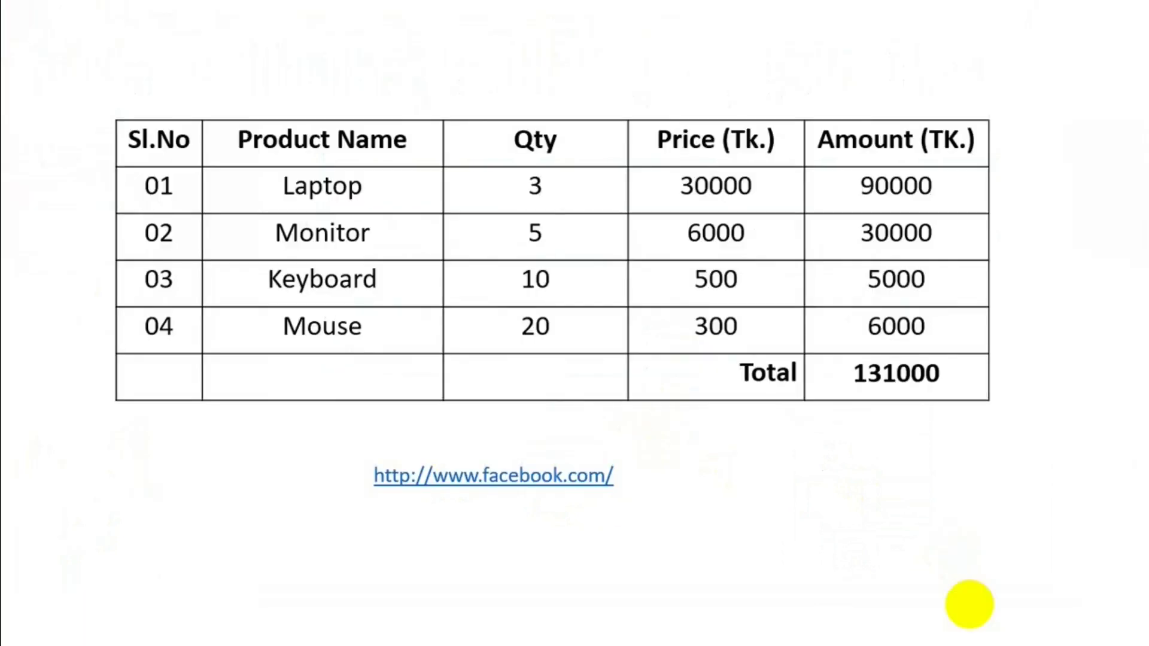
{"action": "left_click", "coordinate": [445, 478]}
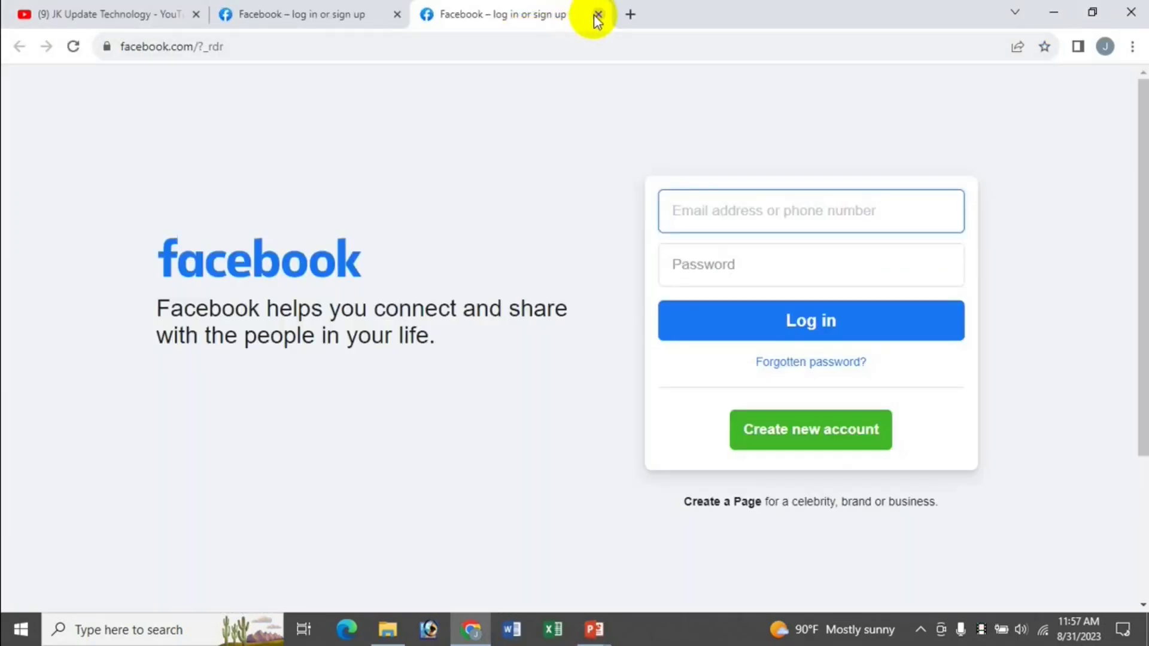
{"action": "left_click", "coordinate": [597, 15]}
{"action": "left_click", "coordinate": [397, 14]}
{"action": "mouse_move", "coordinate": [593, 630]}
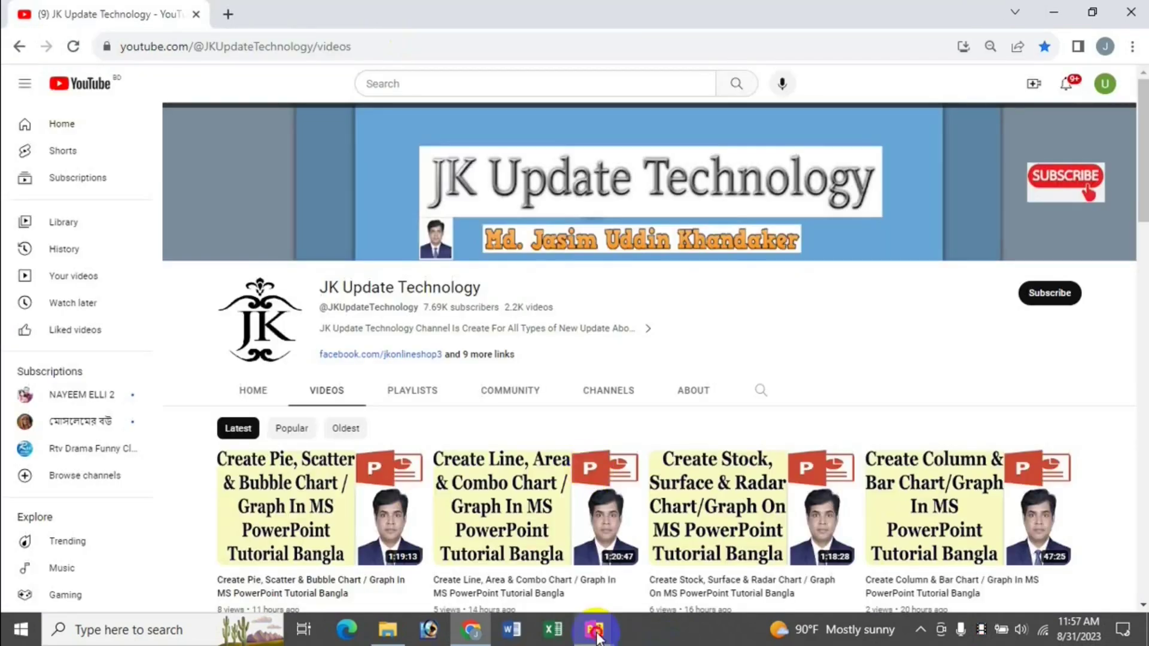
{"action": "left_click", "coordinate": [658, 583]}
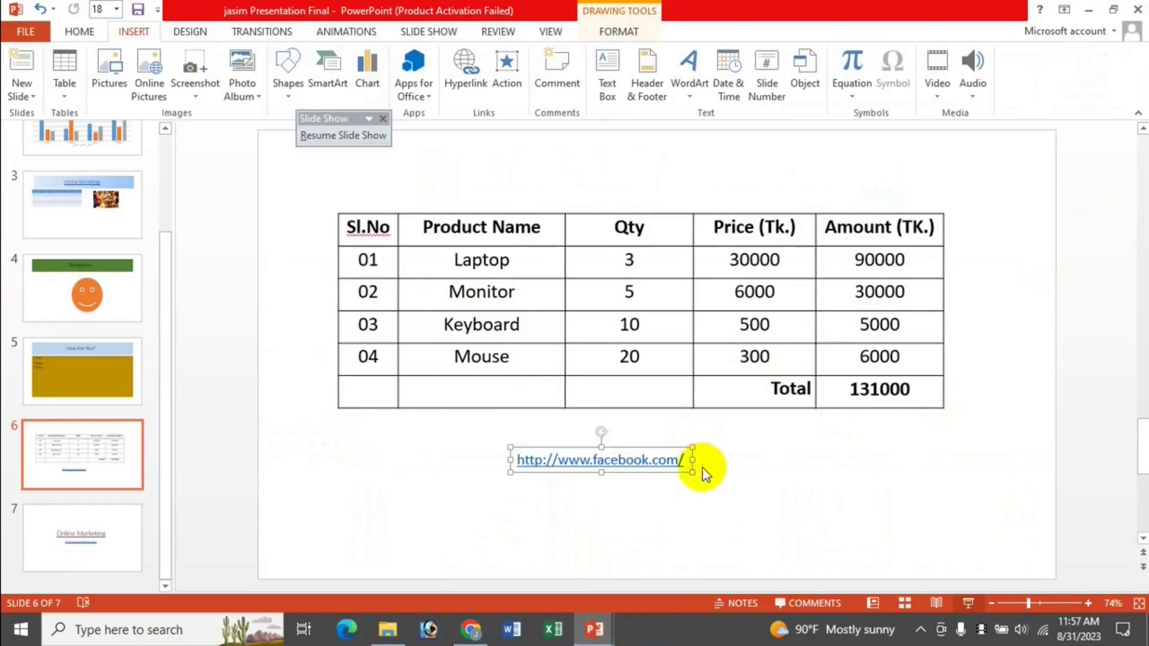
{"action": "left_click", "coordinate": [567, 508]}
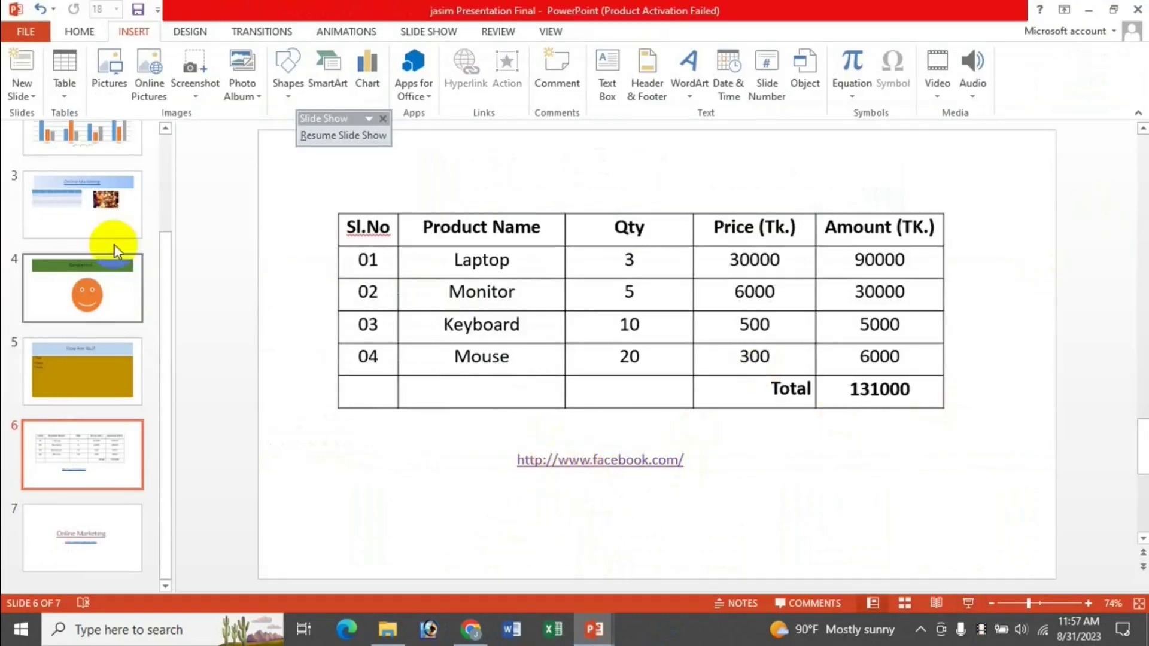
Step: Remove the hyperlink from slide 3's bokeh picture and check the result in the slide show
{"action": "left_click", "coordinate": [107, 227]}
{"action": "left_click", "coordinate": [837, 329]}
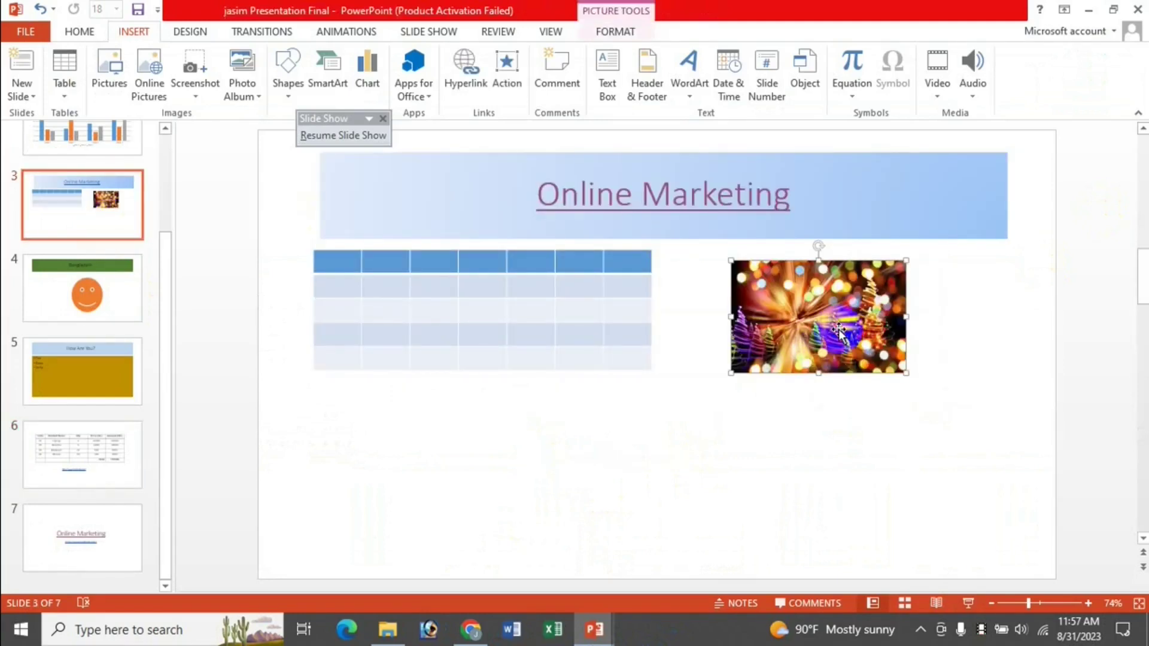
{"action": "right_click", "coordinate": [837, 333]}
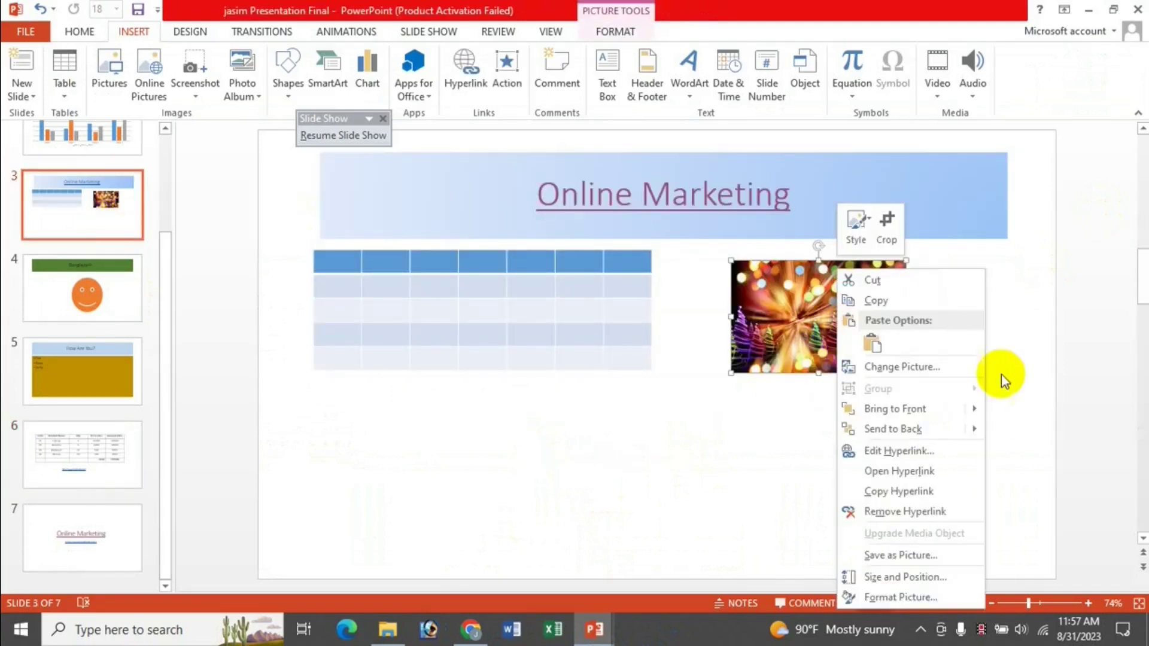
{"action": "left_click", "coordinate": [901, 521]}
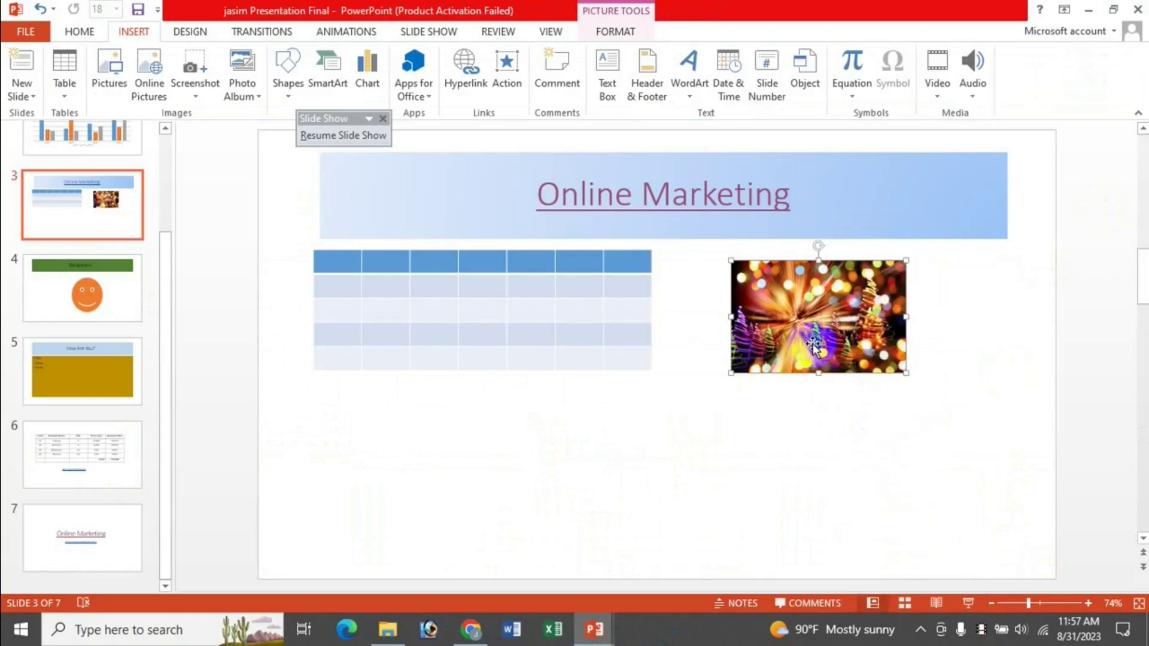
{"action": "left_click", "coordinate": [968, 603]}
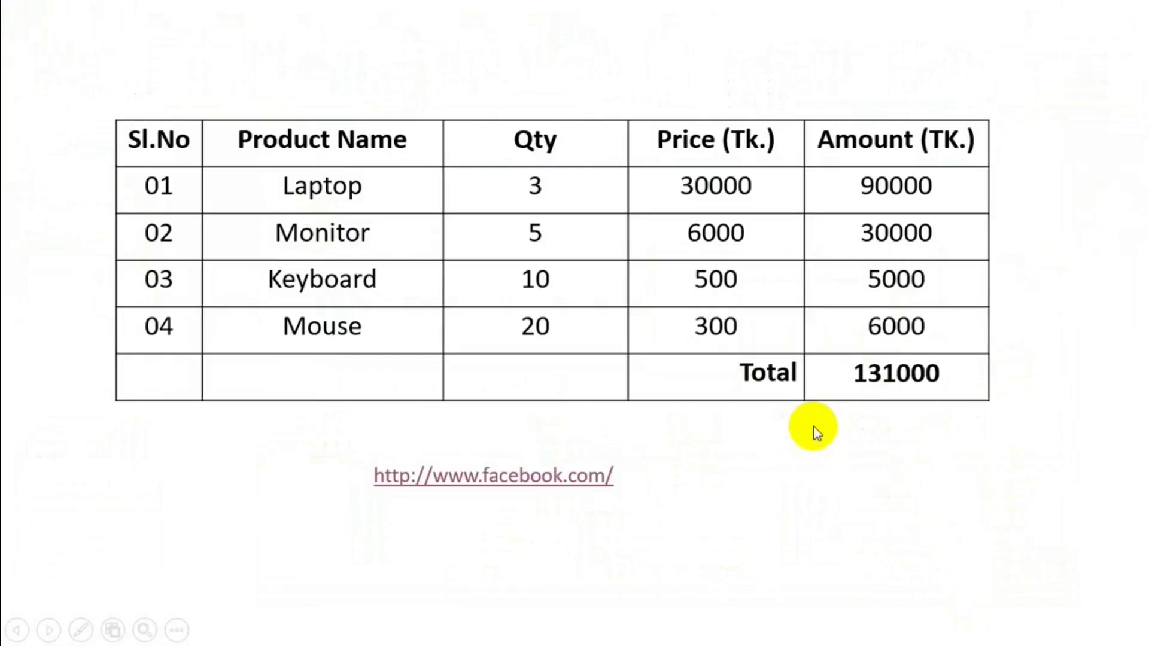
{"action": "key", "text": "Escape"}
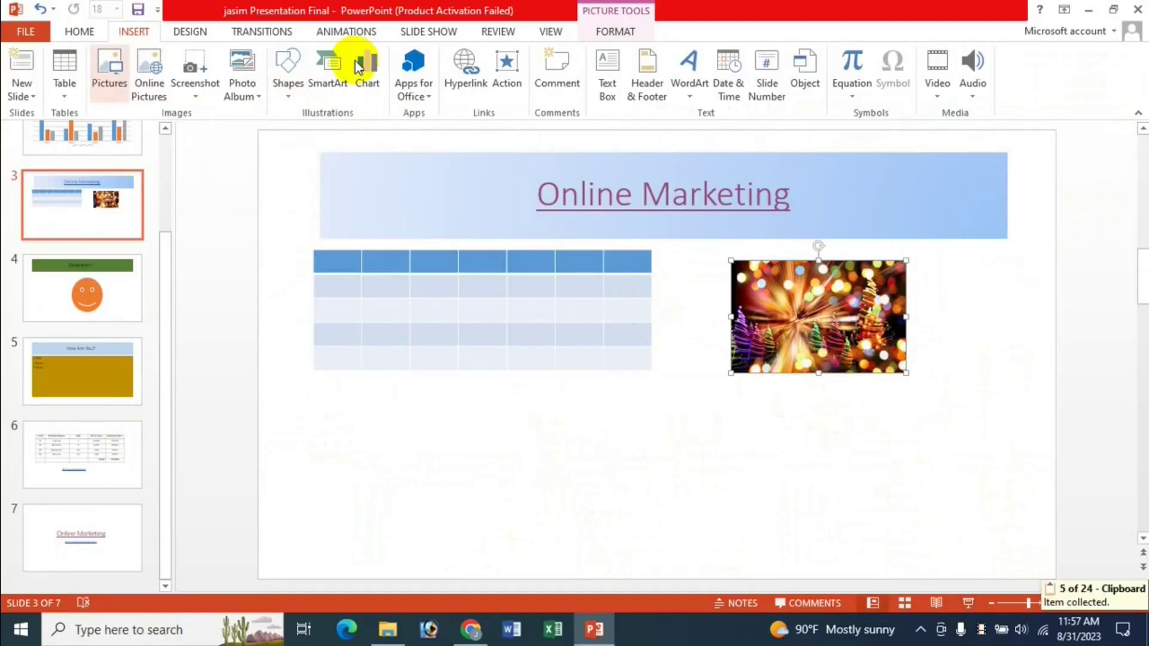
{"action": "left_click", "coordinate": [453, 34]}
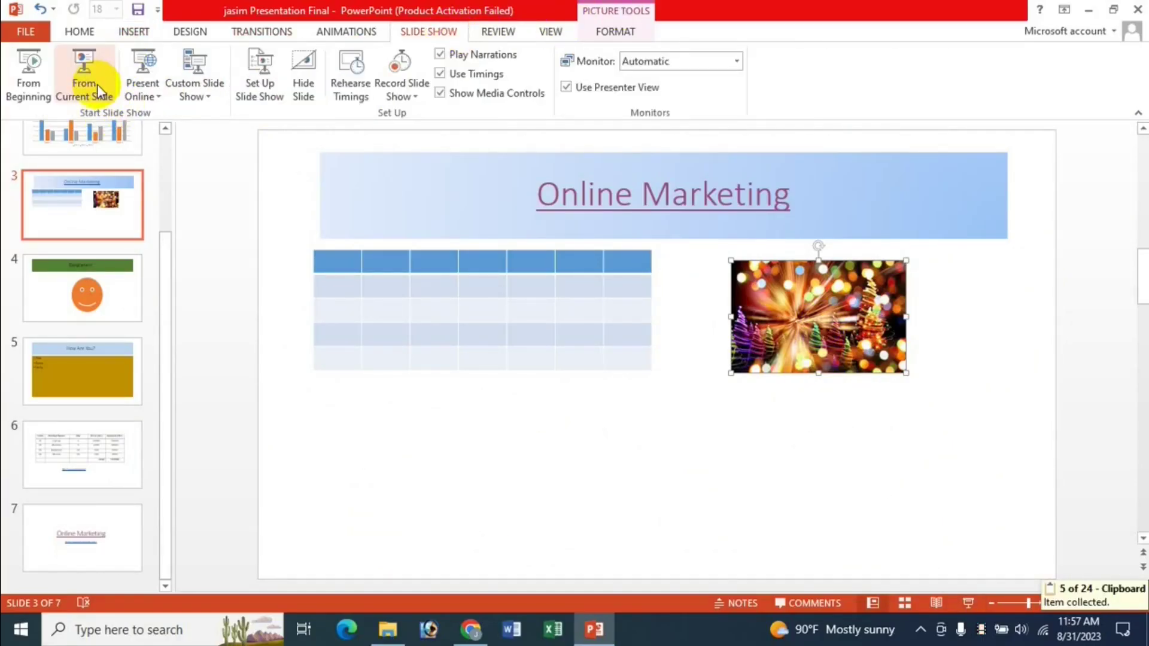
{"action": "left_click", "coordinate": [95, 85]}
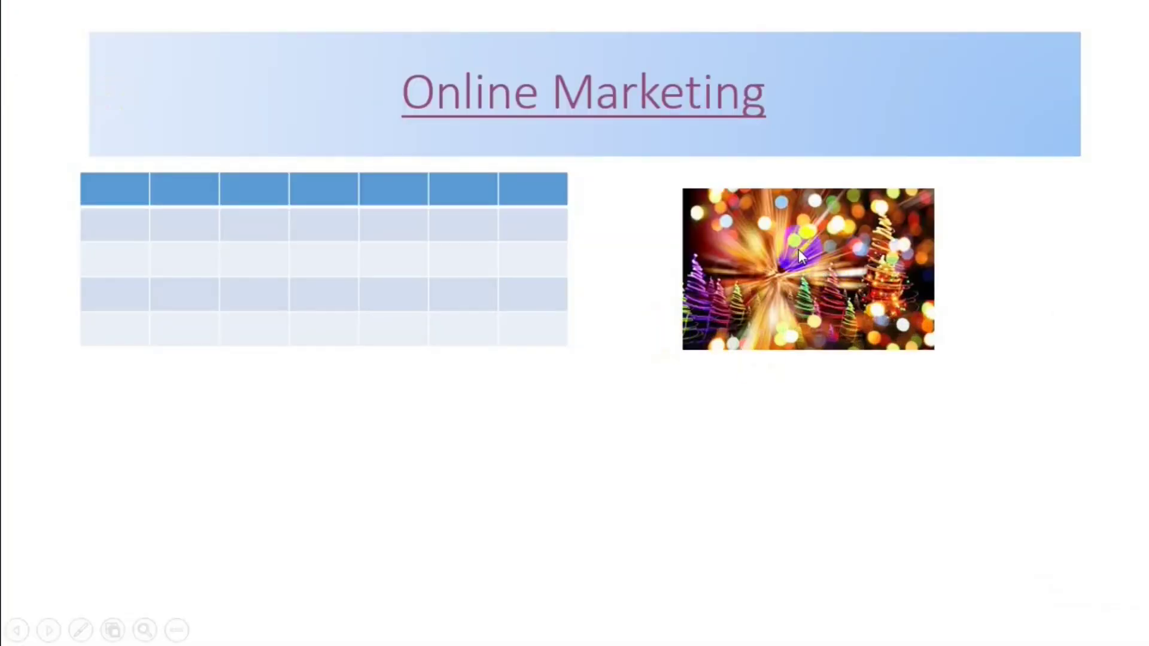
{"action": "key", "text": "Escape"}
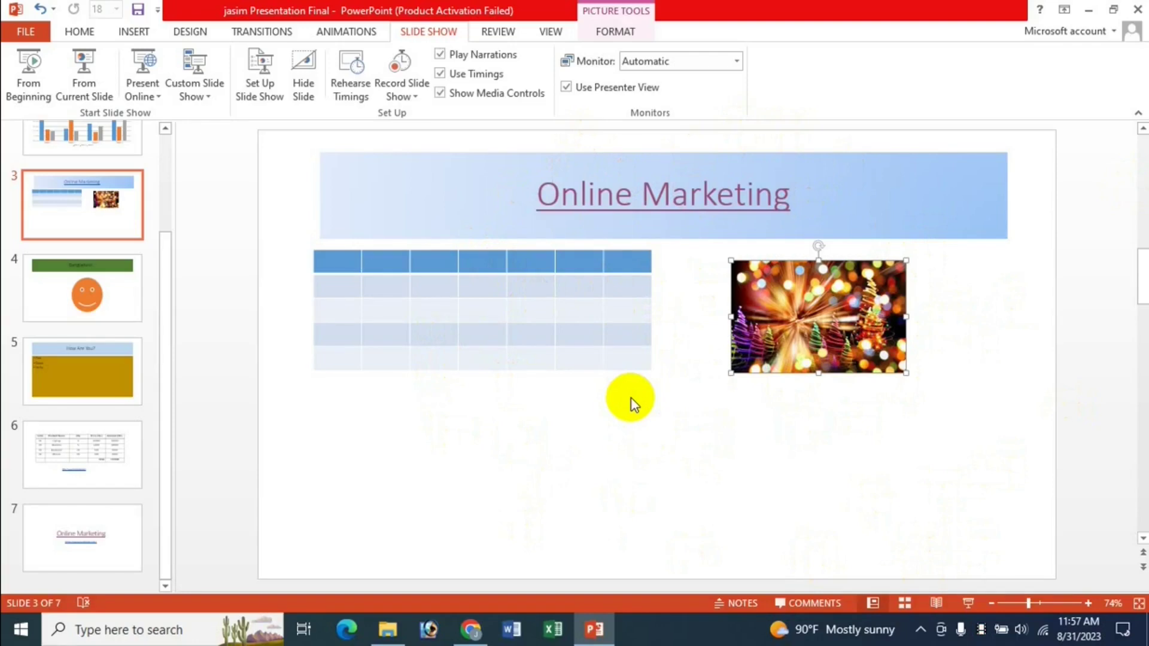
Step: Browse the JK Update Technology YouTube channel's videos in Chrome, then return to slide 3
{"action": "left_click", "coordinate": [471, 630]}
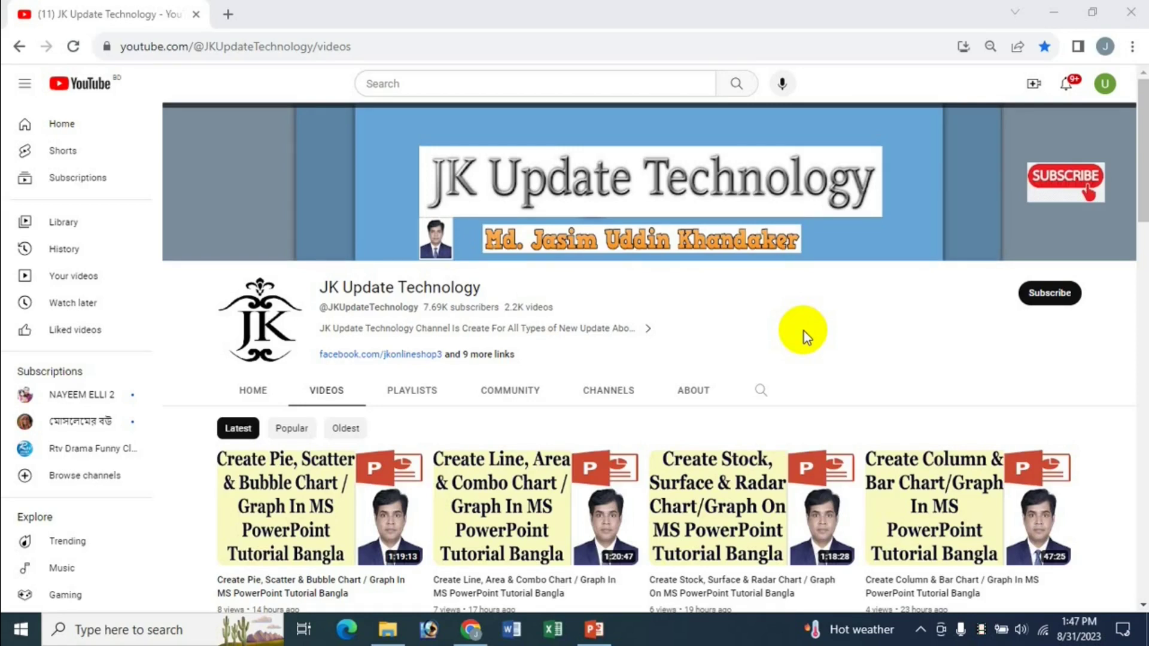
{"action": "left_click", "coordinate": [594, 628]}
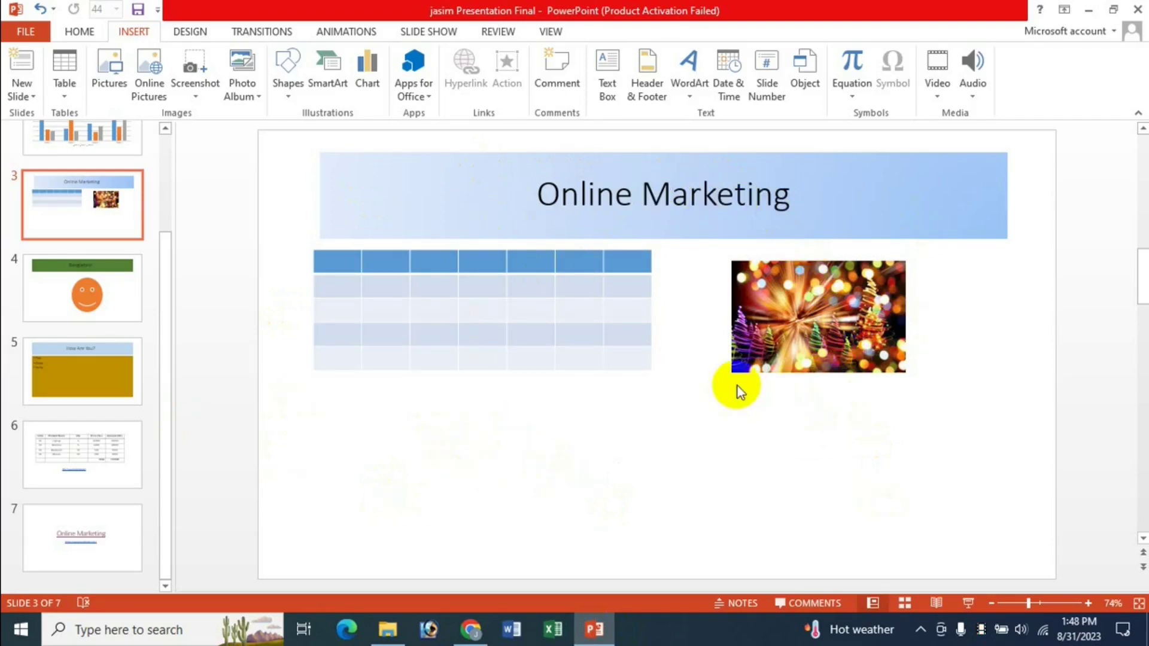
Step: Scroll through the Shapes gallery and close it without inserting a shape
{"action": "left_click", "coordinate": [283, 95]}
{"action": "scroll", "coordinate": [479, 270], "scroll_direction": "down", "scroll_amount": 1}
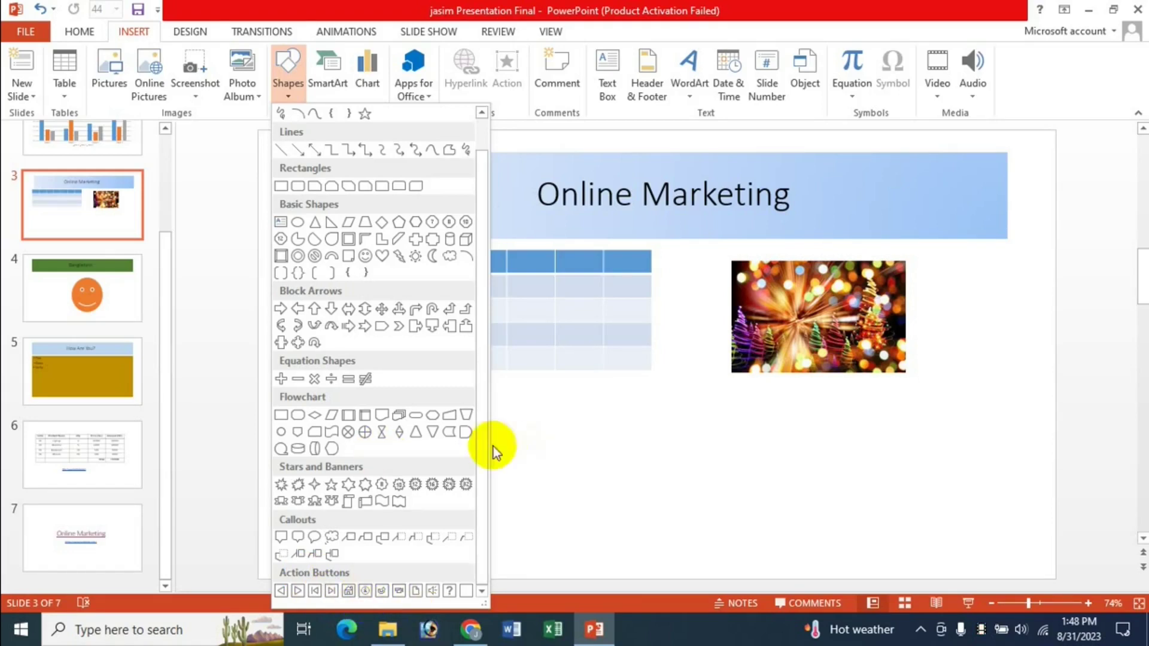
{"action": "left_click", "coordinate": [679, 504]}
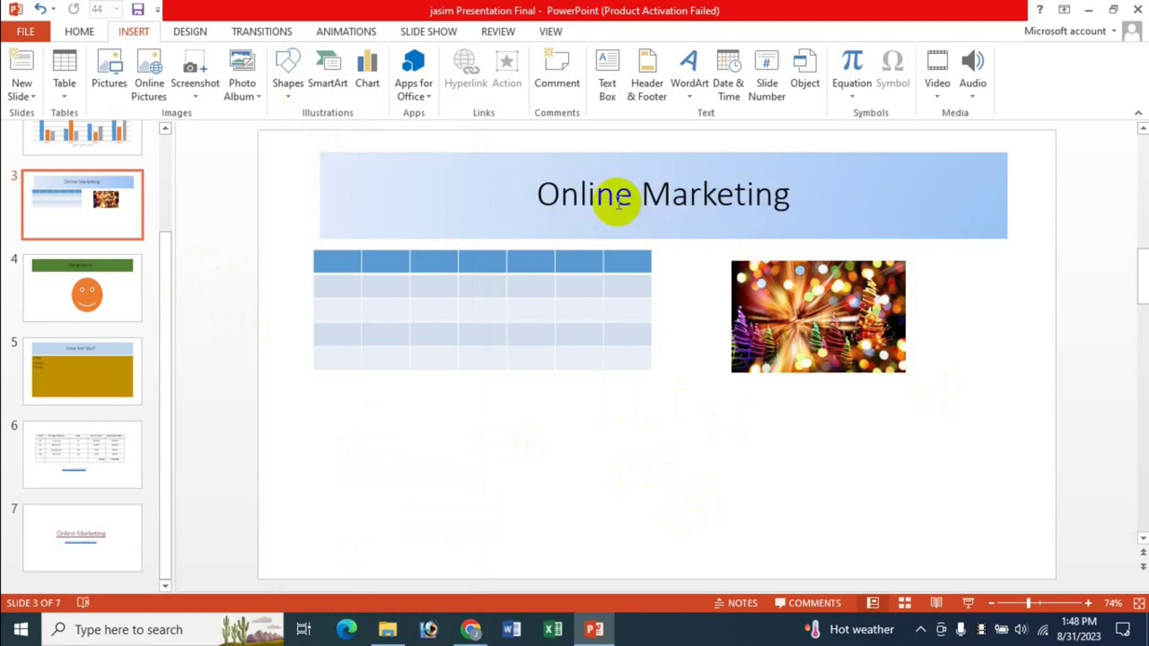
Step: Select the Online Marketing title text and open Action Settings, moving the dialog aside
{"action": "left_click_drag", "start_coordinate": [534, 193], "coordinate": [682, 196]}
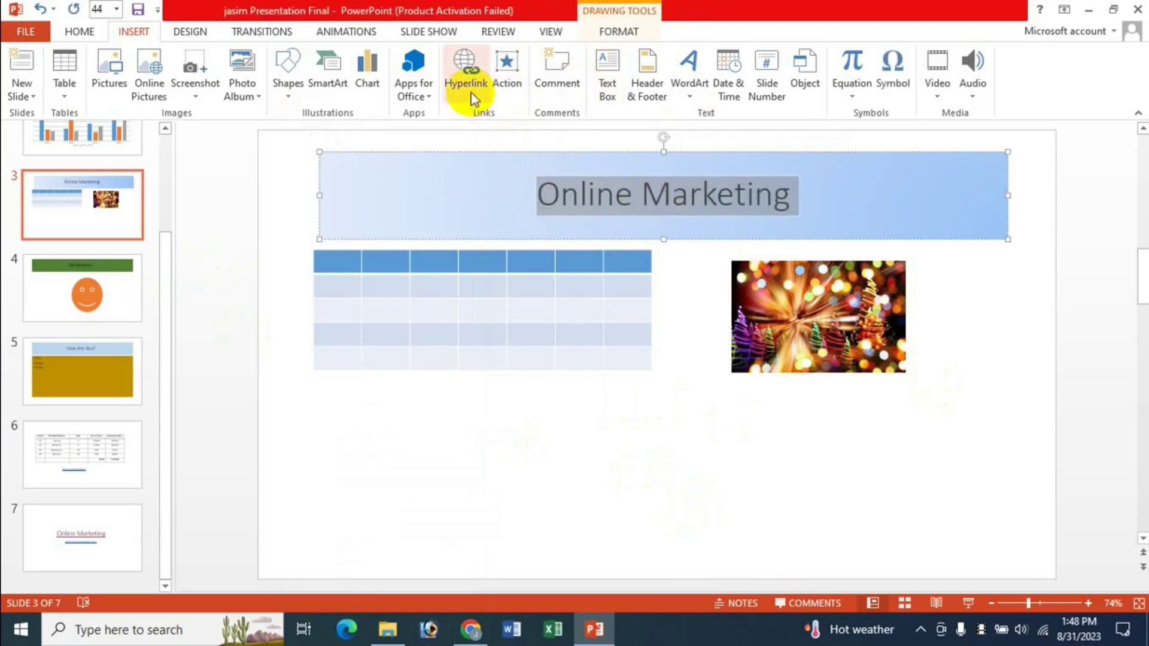
{"action": "left_click", "coordinate": [223, 315]}
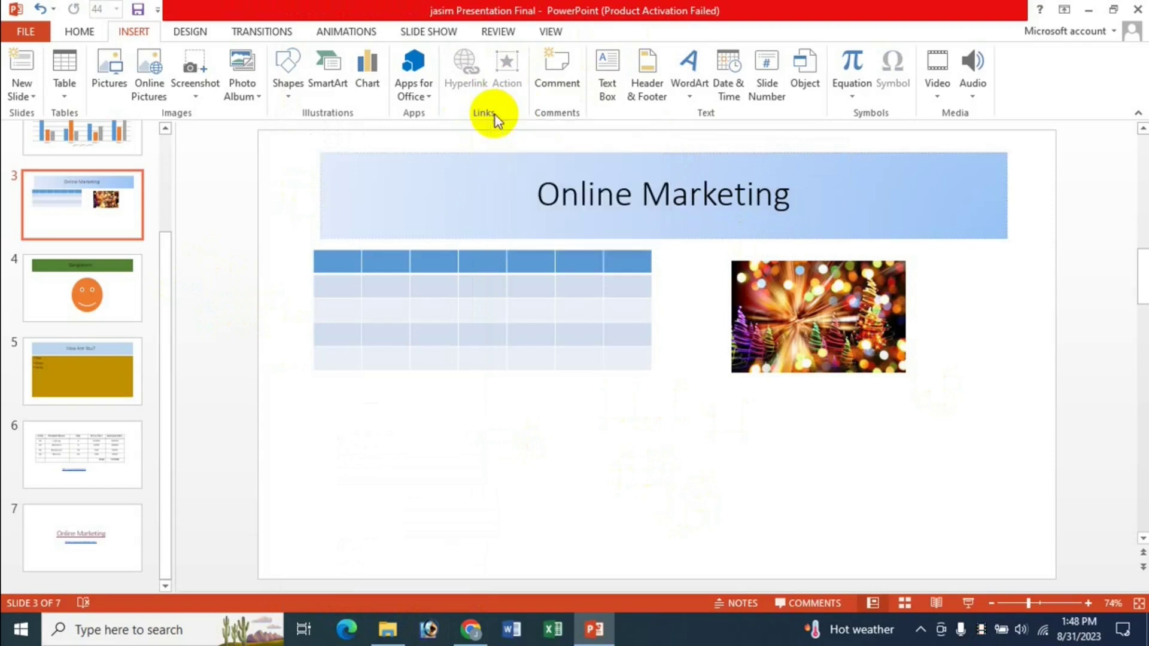
{"action": "left_click", "coordinate": [814, 335]}
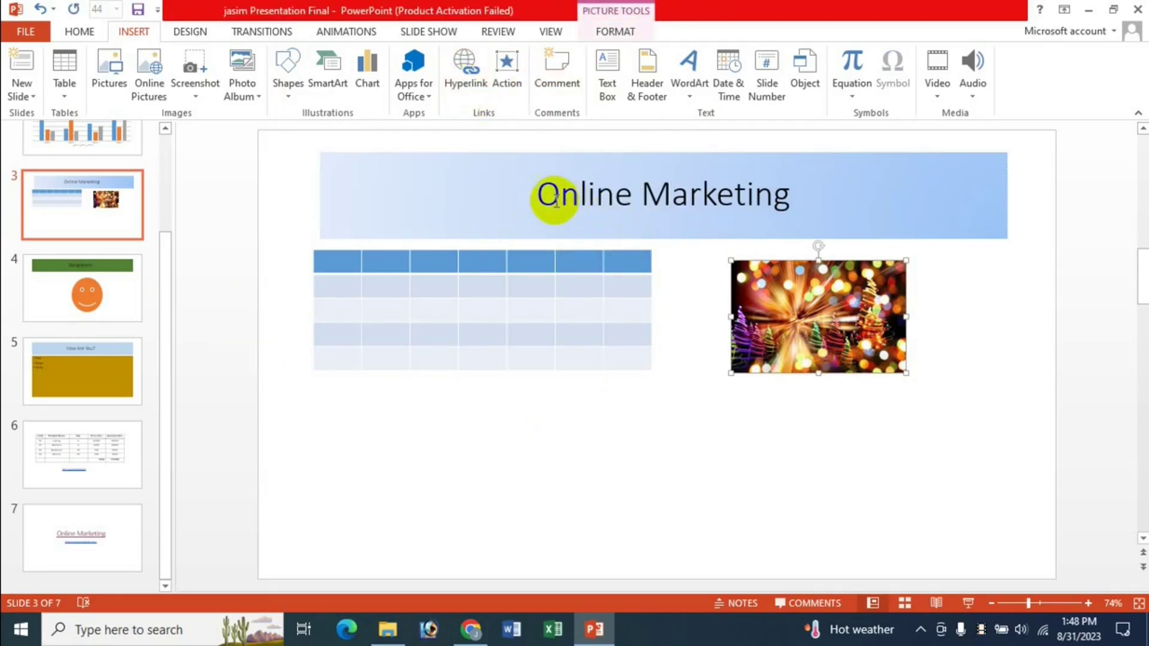
{"action": "double_click", "coordinate": [538, 195]}
{"action": "left_click_drag", "start_coordinate": [701, 194], "coordinate": [700, 193]}
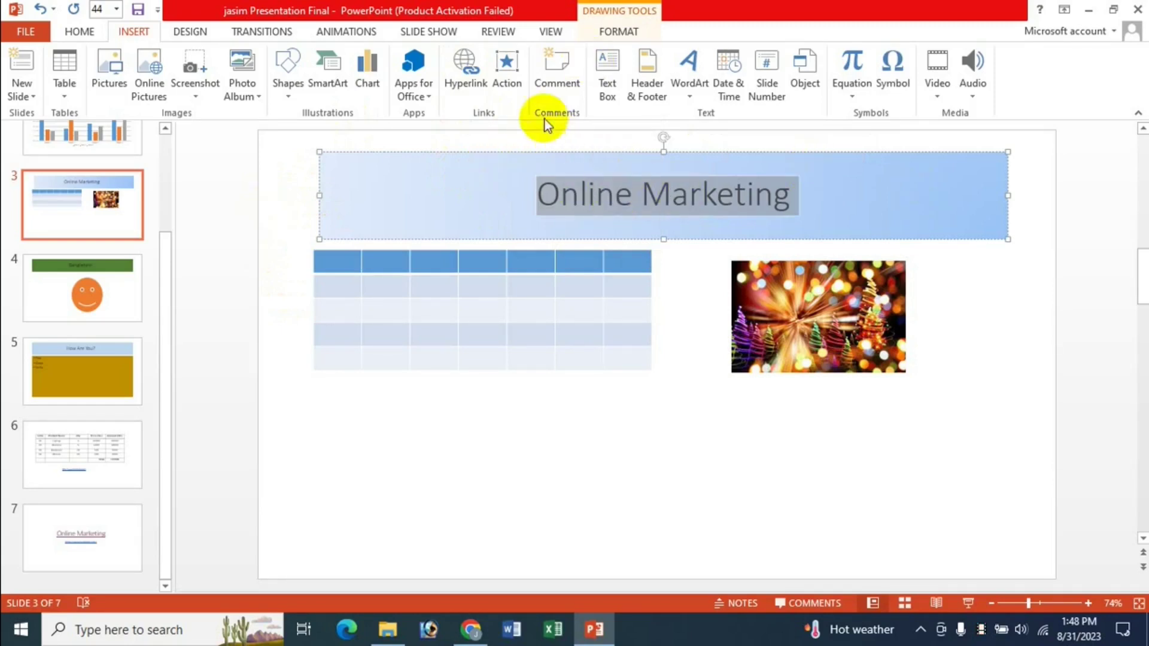
{"action": "left_click", "coordinate": [509, 84]}
{"action": "mouse_move", "coordinate": [561, 155]}
{"action": "left_mouse_down"}
{"action": "mouse_move", "coordinate": [418, 160]}
{"action": "mouse_move", "coordinate": [339, 228]}
{"action": "left_mouse_up"}
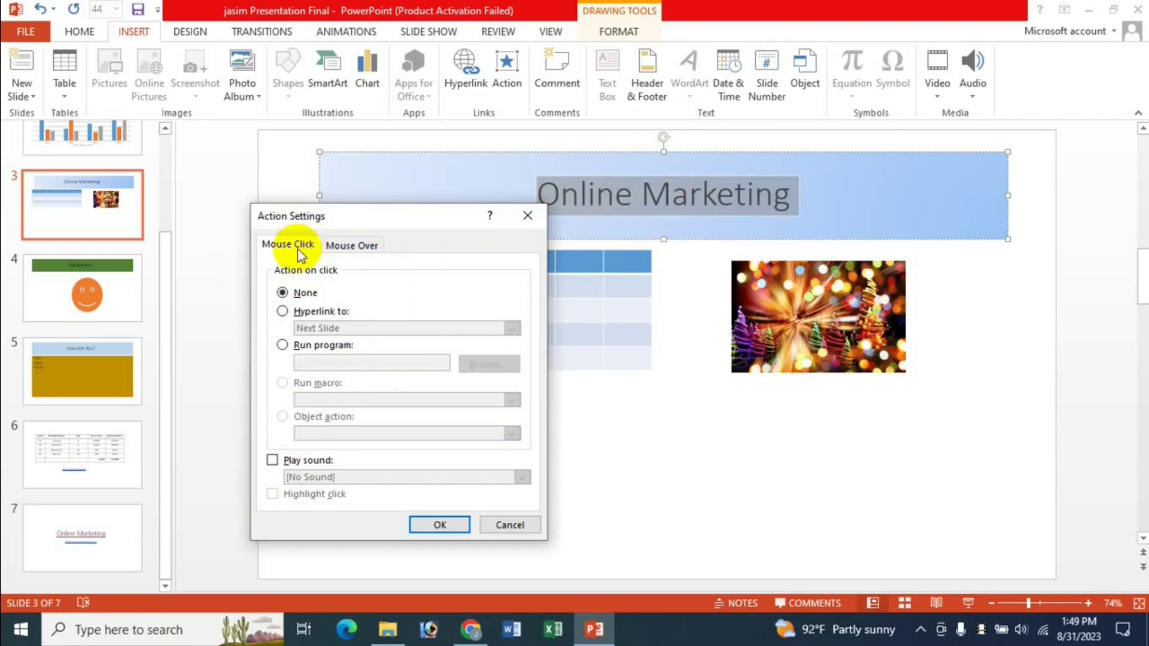
Step: Give the title a Mouse Click hyperlink to Last Slide with the Camera sound
{"action": "left_click", "coordinate": [287, 310]}
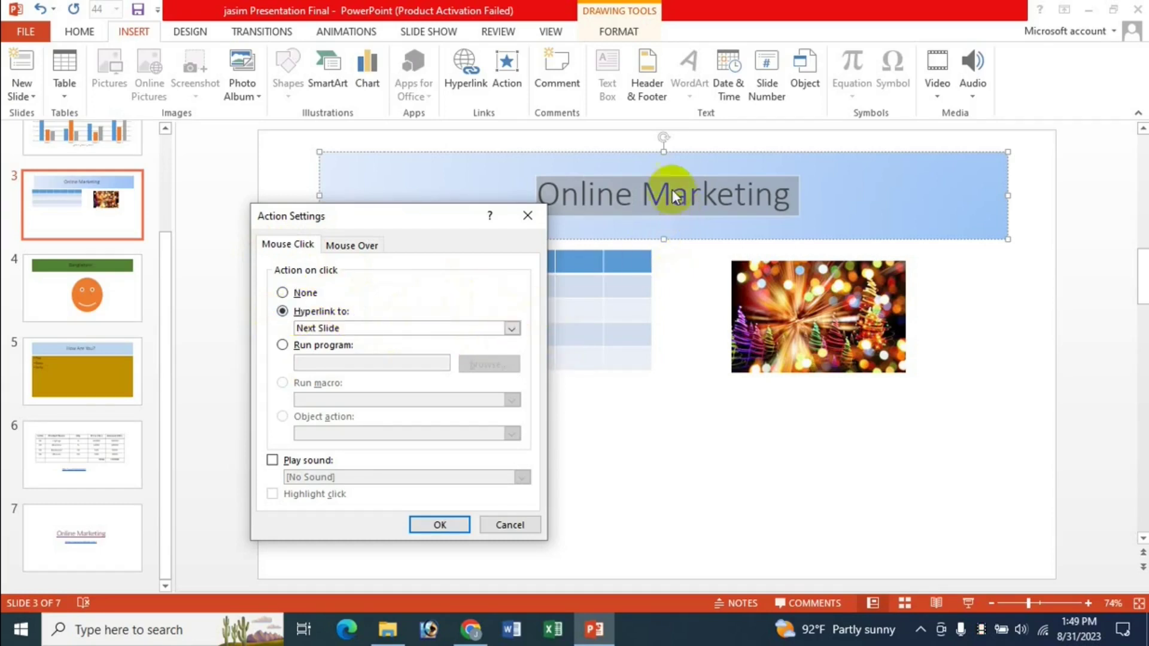
{"action": "left_click", "coordinate": [511, 334]}
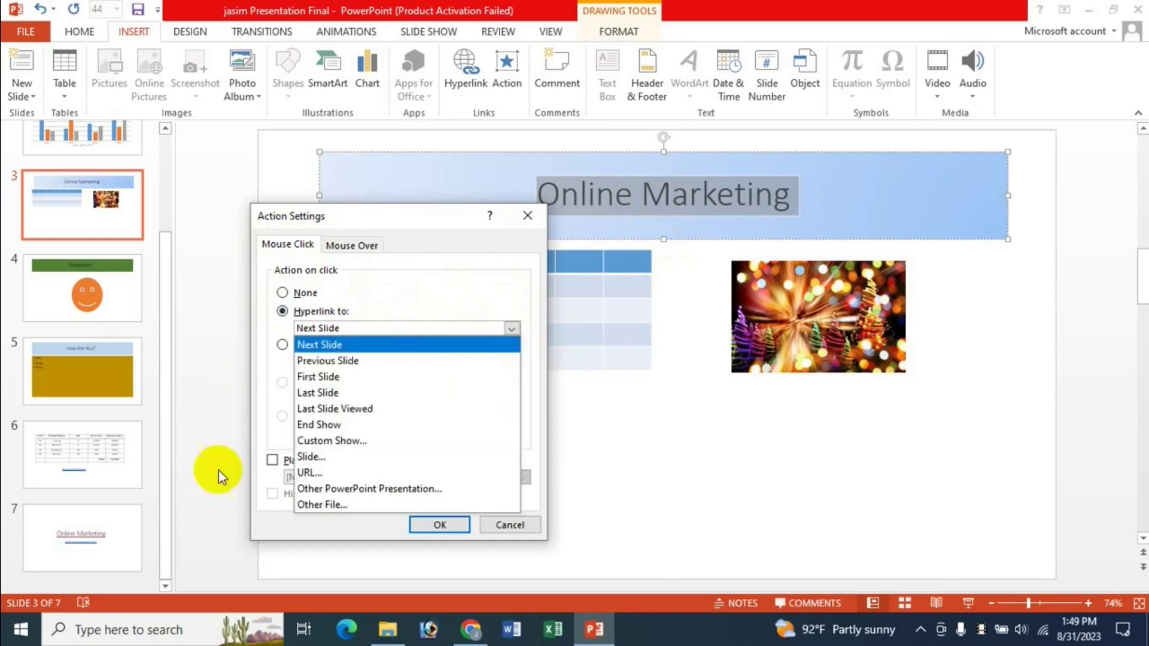
{"action": "left_click", "coordinate": [333, 394]}
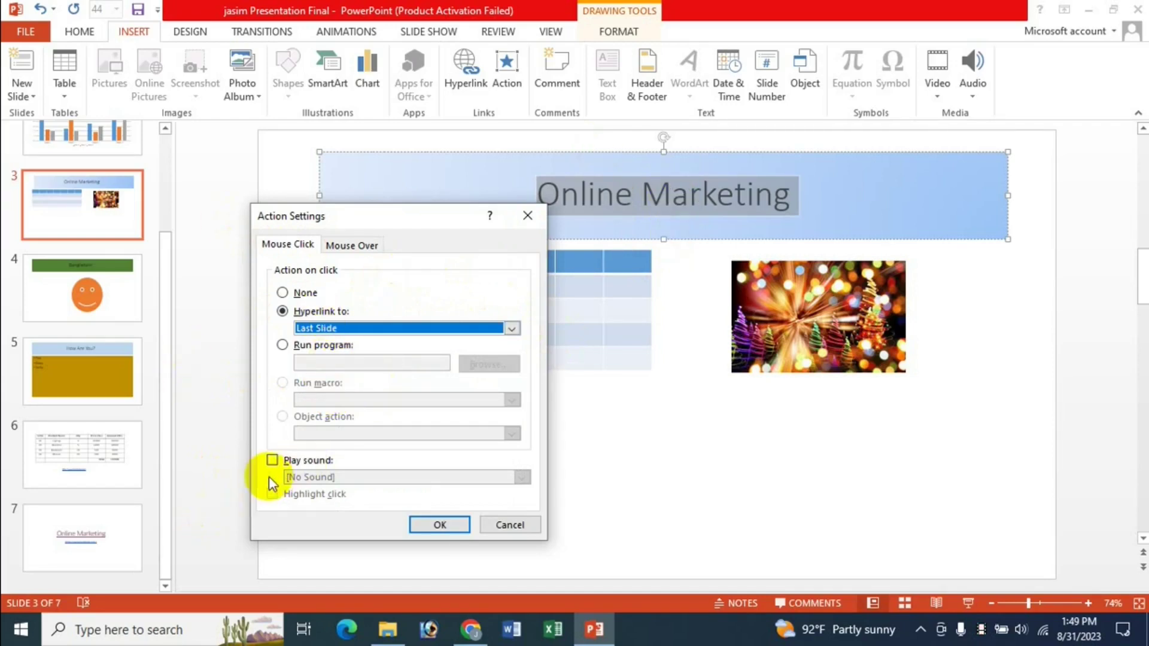
{"action": "left_click", "coordinate": [272, 461]}
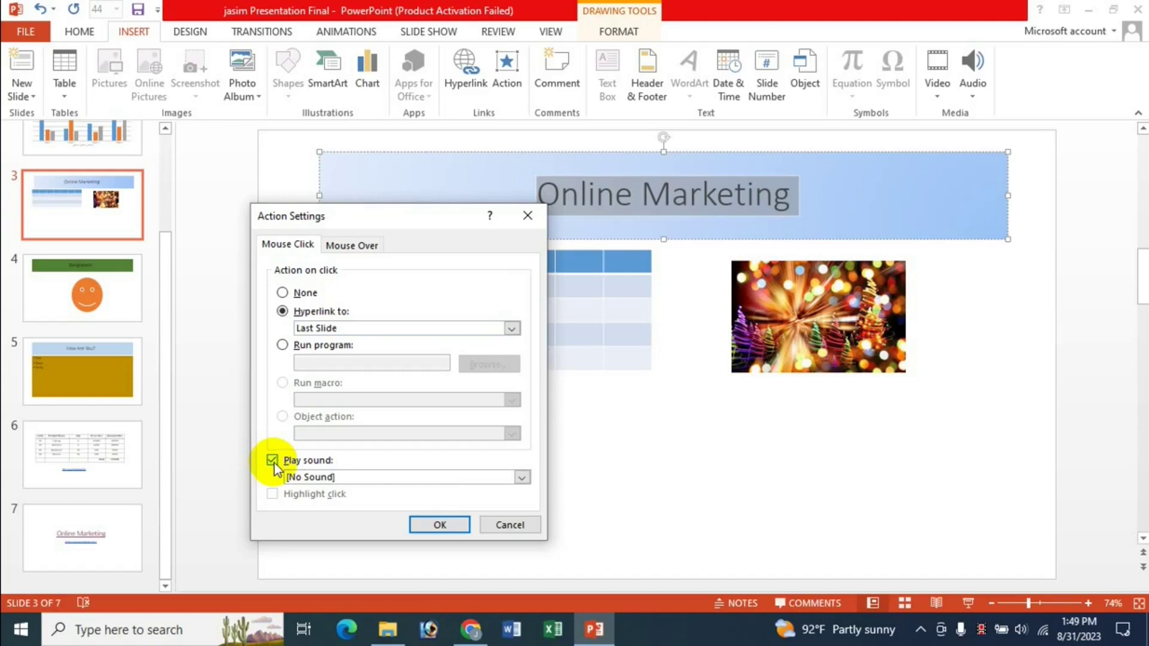
{"action": "left_click", "coordinate": [522, 477]}
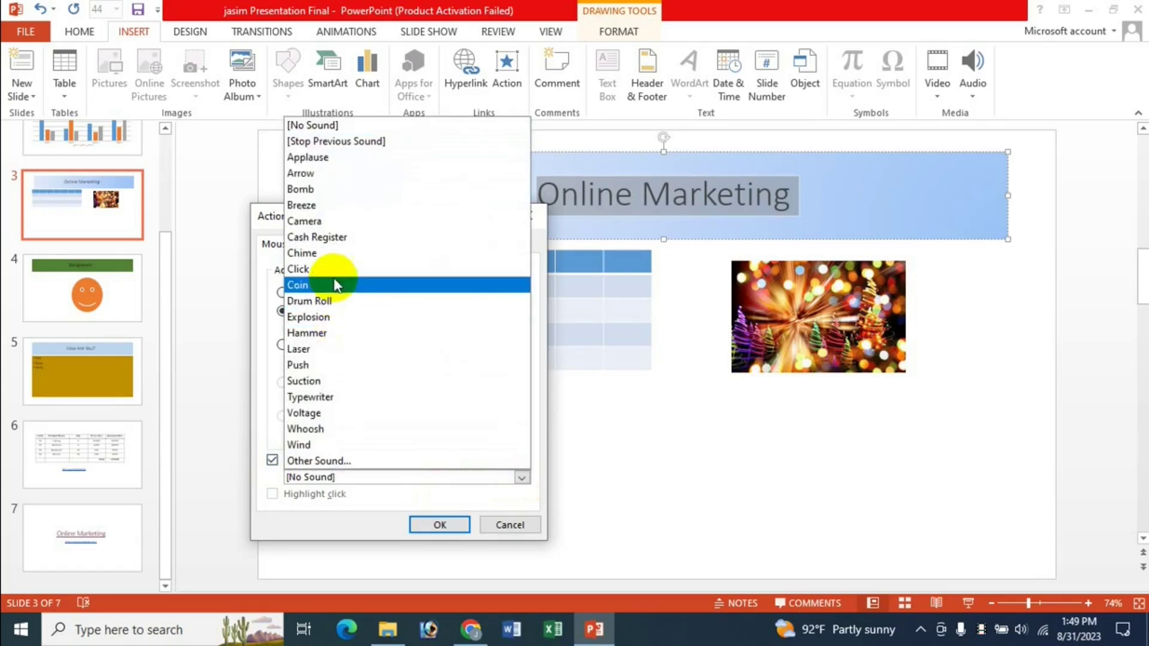
{"action": "left_click", "coordinate": [334, 226]}
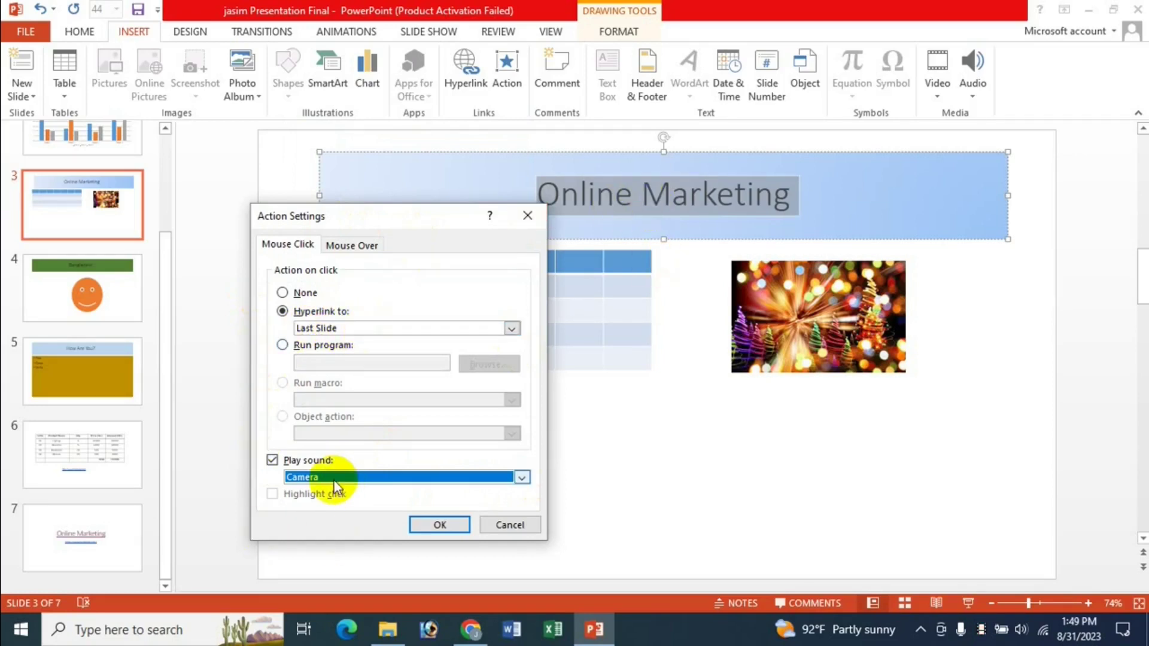
{"action": "left_click", "coordinate": [429, 525]}
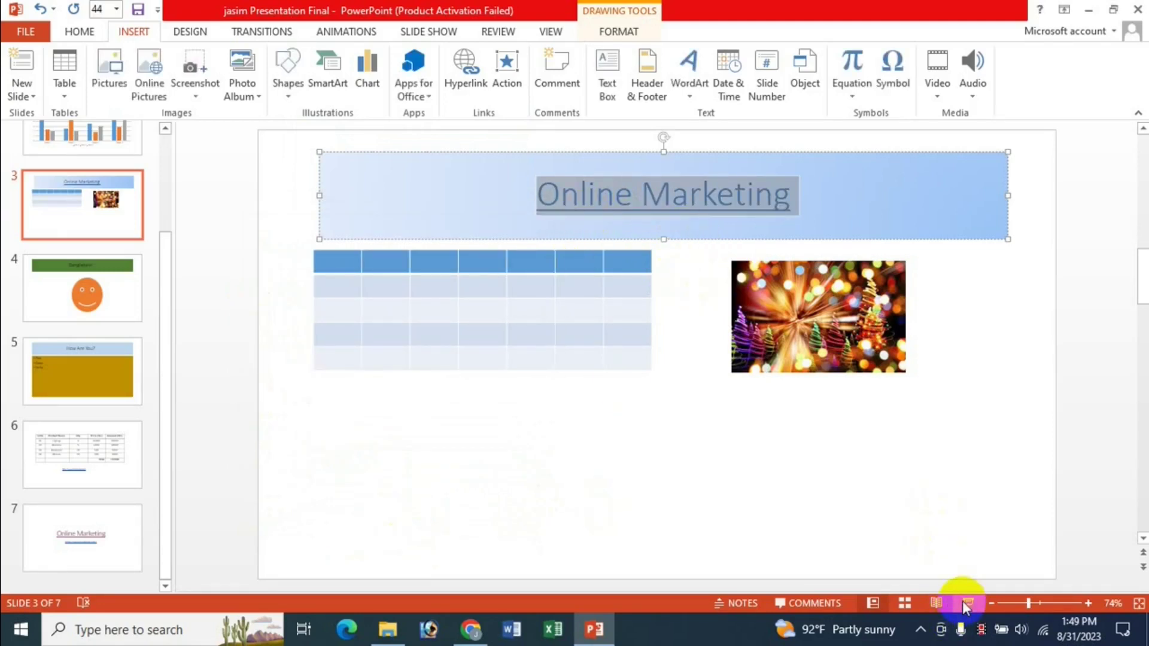
Step: Run the slide show from slide 3, click the title link, and exit the show
{"action": "left_click", "coordinate": [429, 31]}
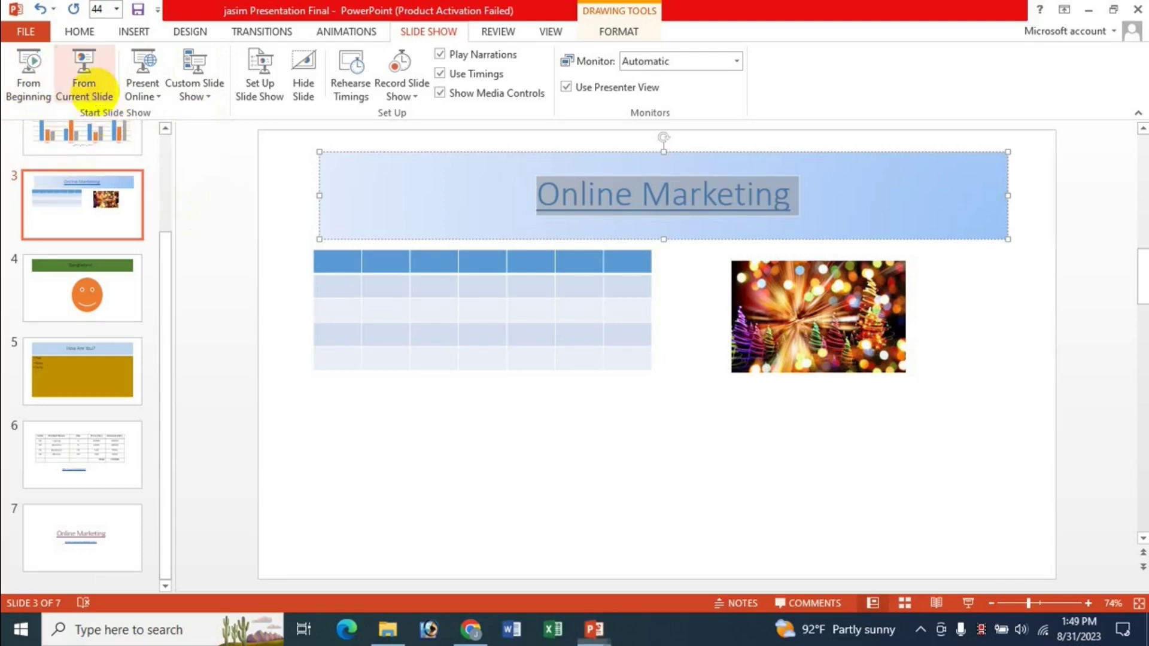
{"action": "left_click", "coordinate": [85, 78]}
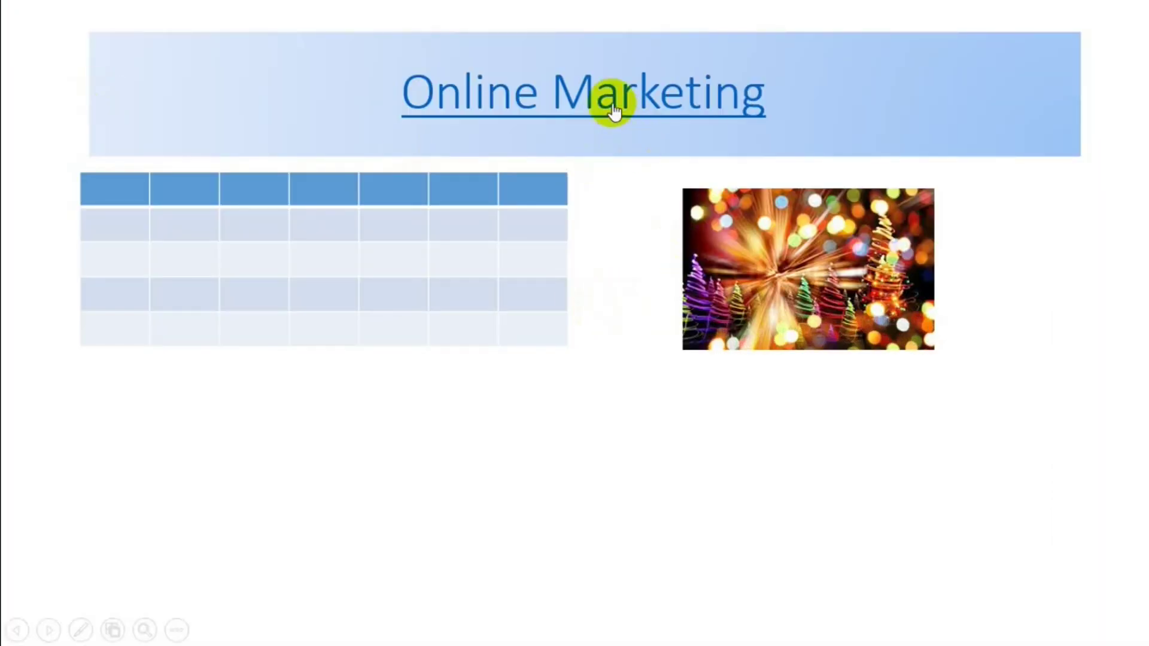
{"action": "left_click", "coordinate": [582, 93]}
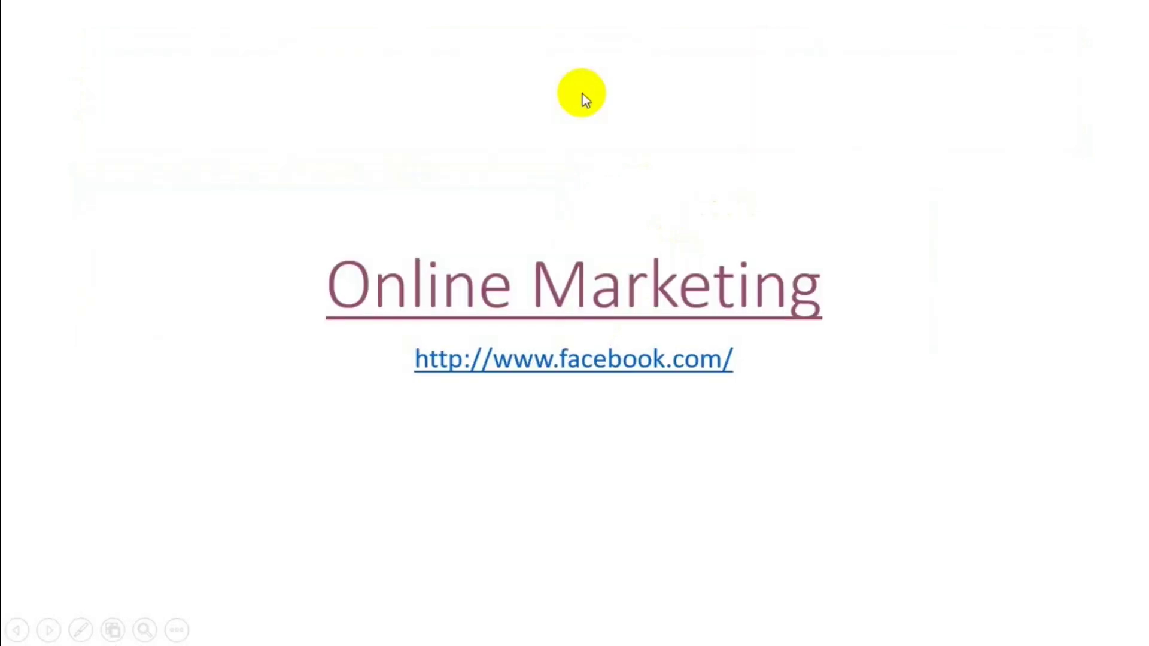
{"action": "mouse_move", "coordinate": [426, 305]}
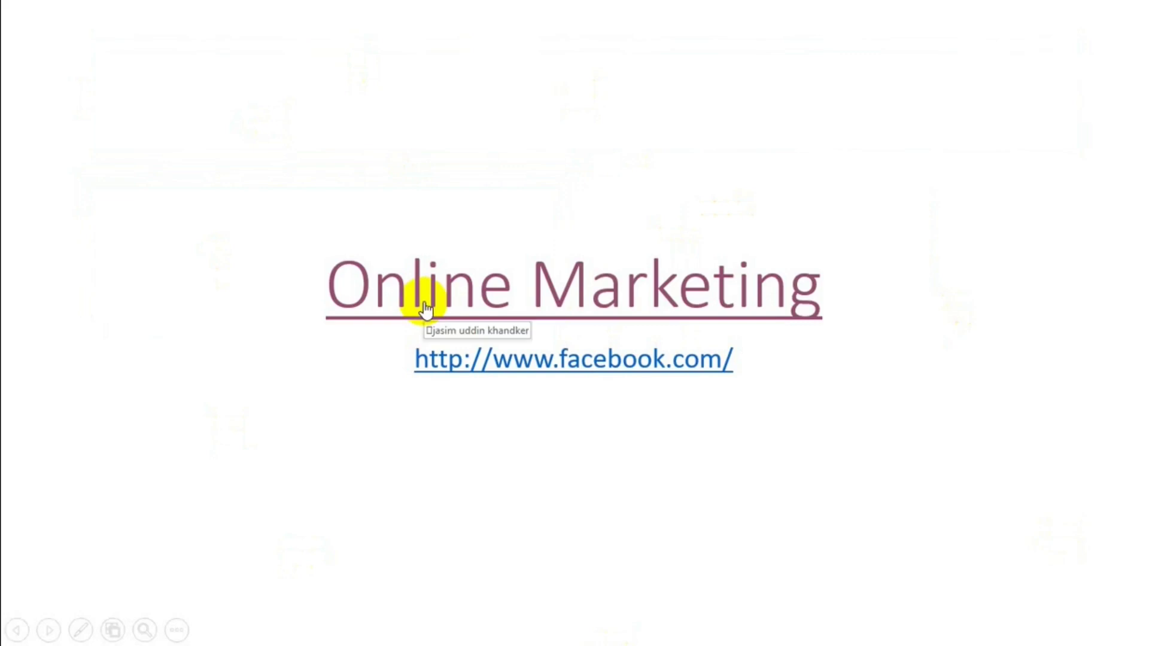
{"action": "key", "text": "Escape"}
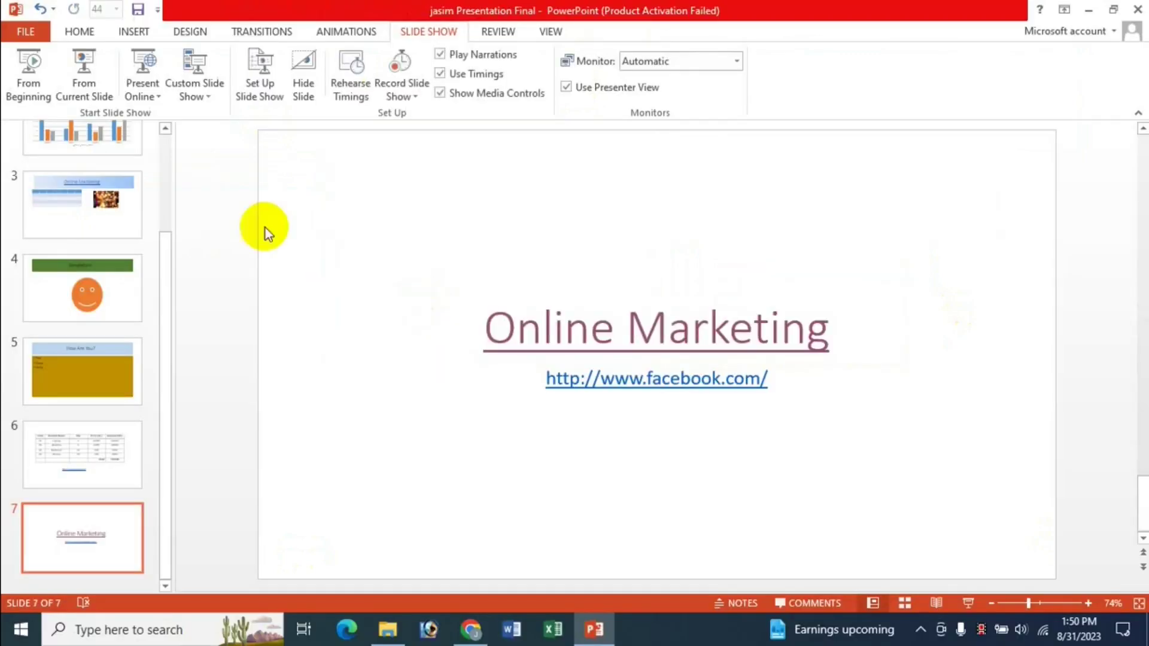
Step: Reselect the Online Marketing title on slide 3 and reopen its Action Settings
{"action": "left_click", "coordinate": [76, 197]}
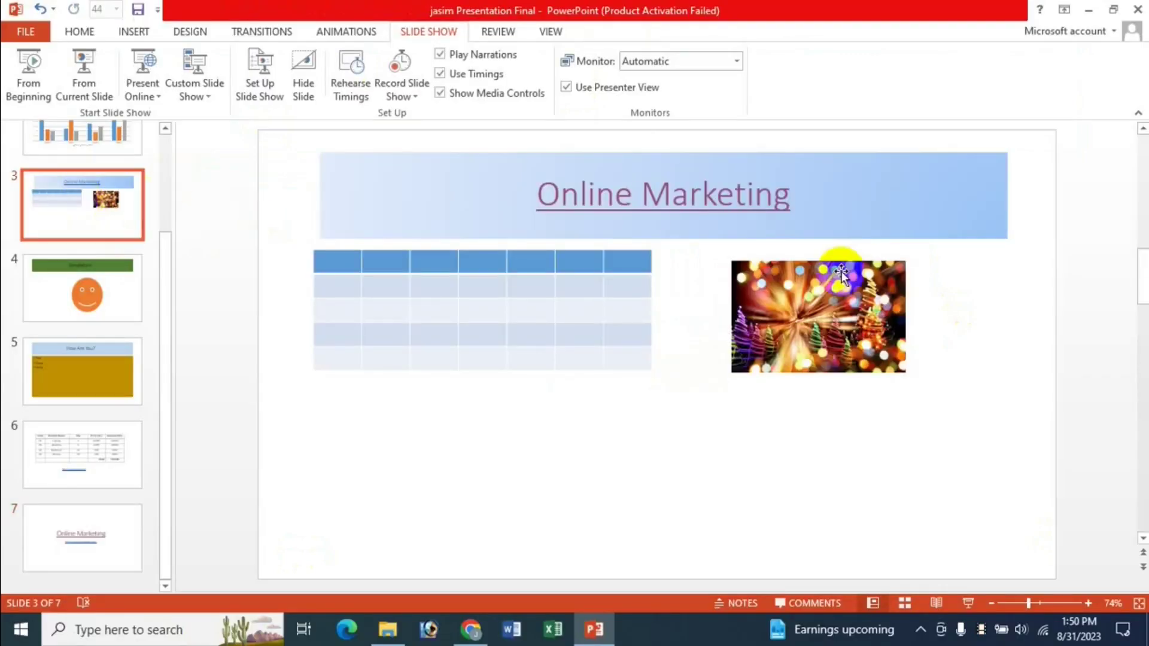
{"action": "triple_click", "coordinate": [547, 199]}
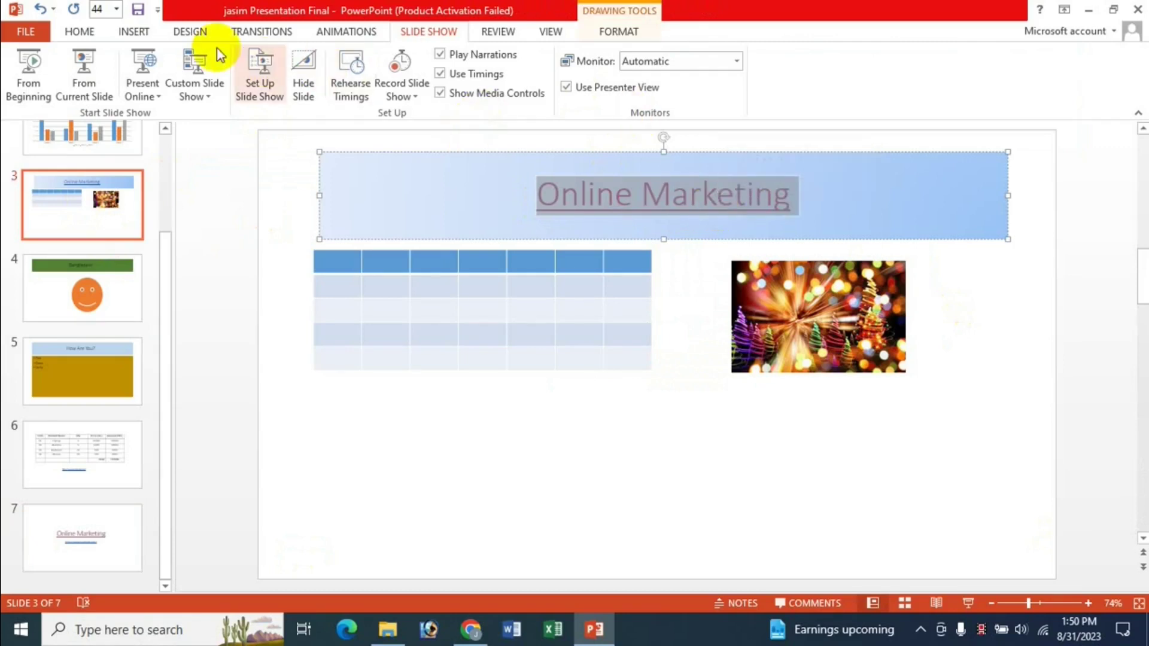
{"action": "left_click", "coordinate": [134, 31]}
{"action": "left_click", "coordinate": [505, 78]}
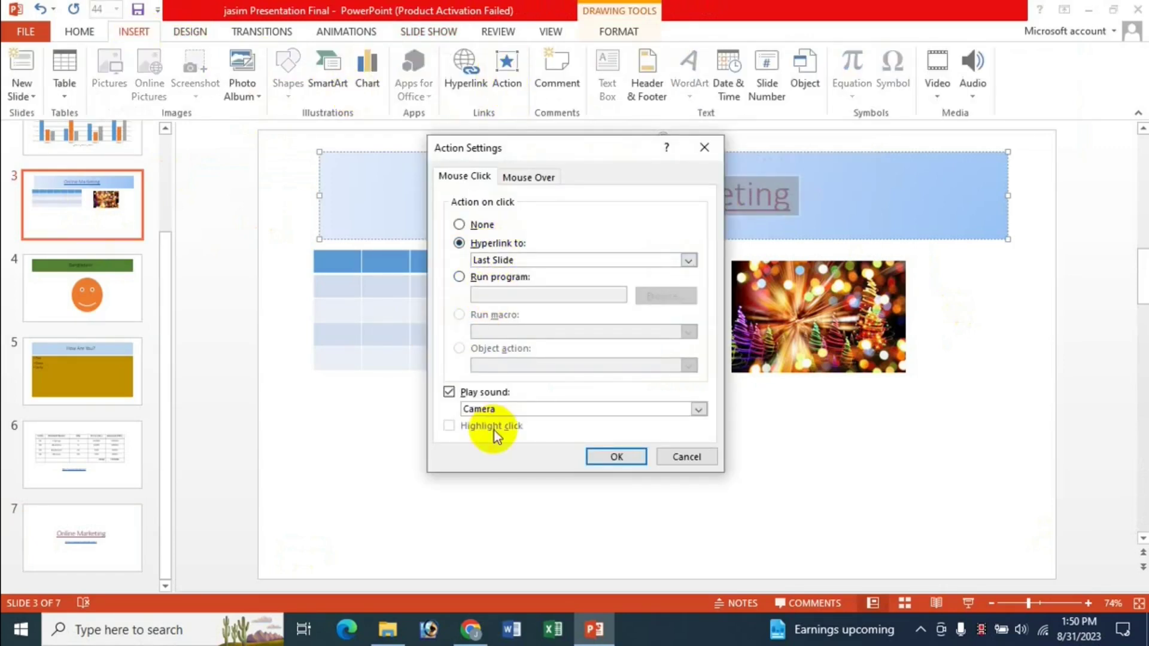
Step: Set the title's Mouse Over action to hyperlink to Previous Slide with the Cash Register sound
{"action": "left_click", "coordinate": [543, 178]}
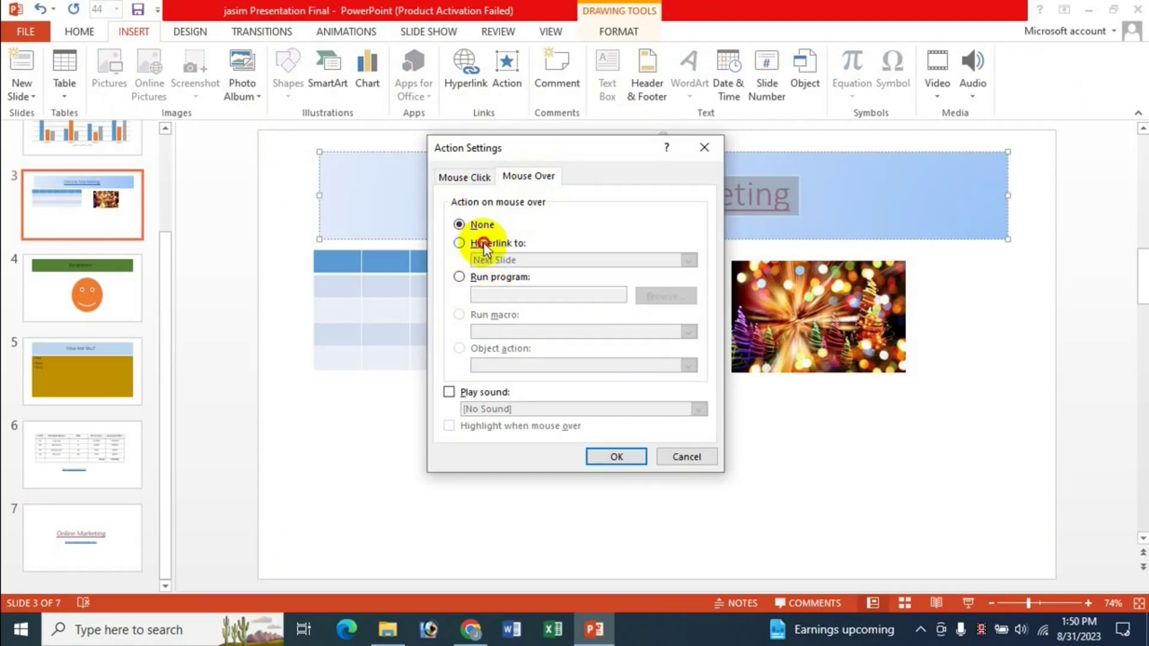
{"action": "left_click", "coordinate": [482, 242]}
{"action": "left_click", "coordinate": [688, 261]}
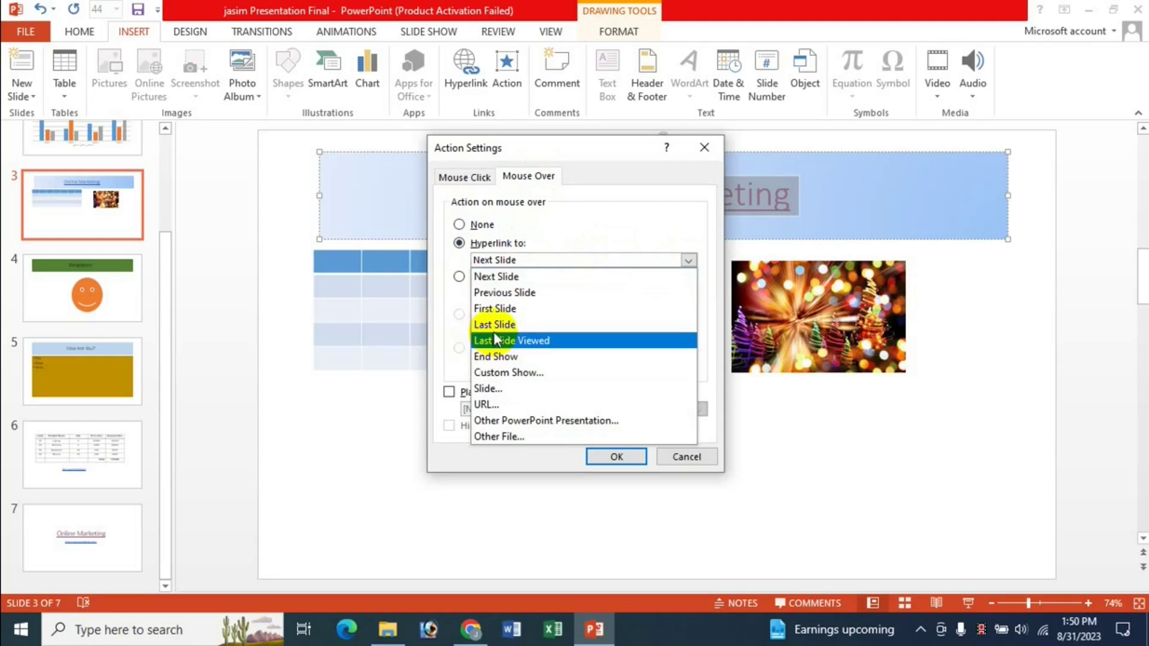
{"action": "left_click", "coordinate": [529, 293]}
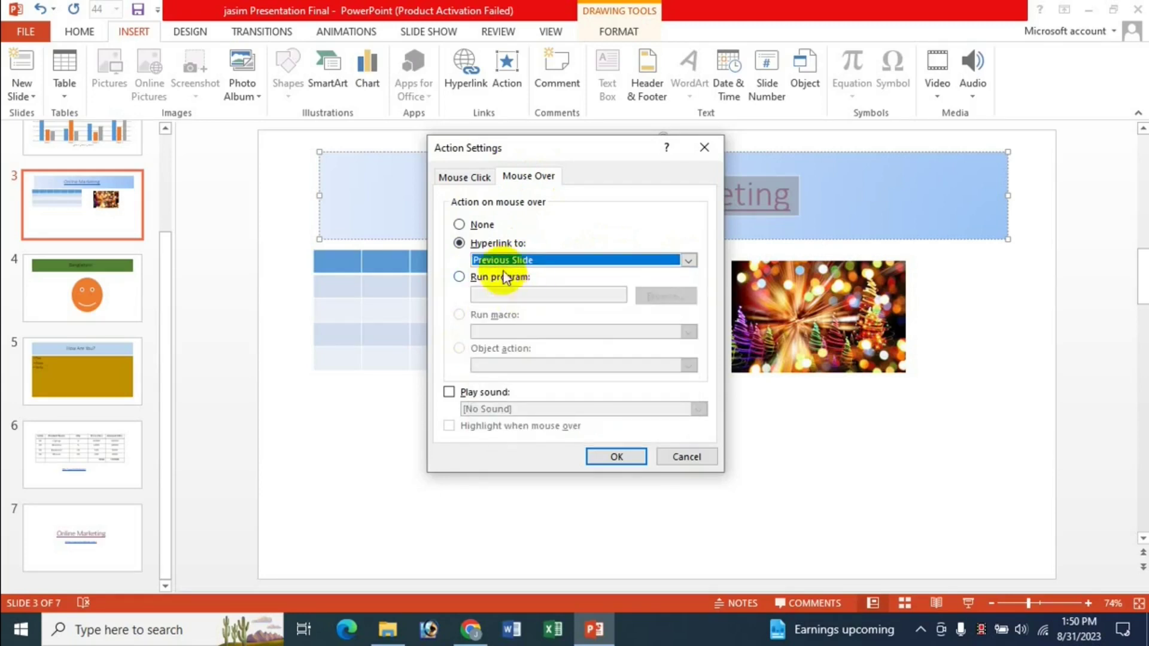
{"action": "left_click", "coordinate": [449, 393]}
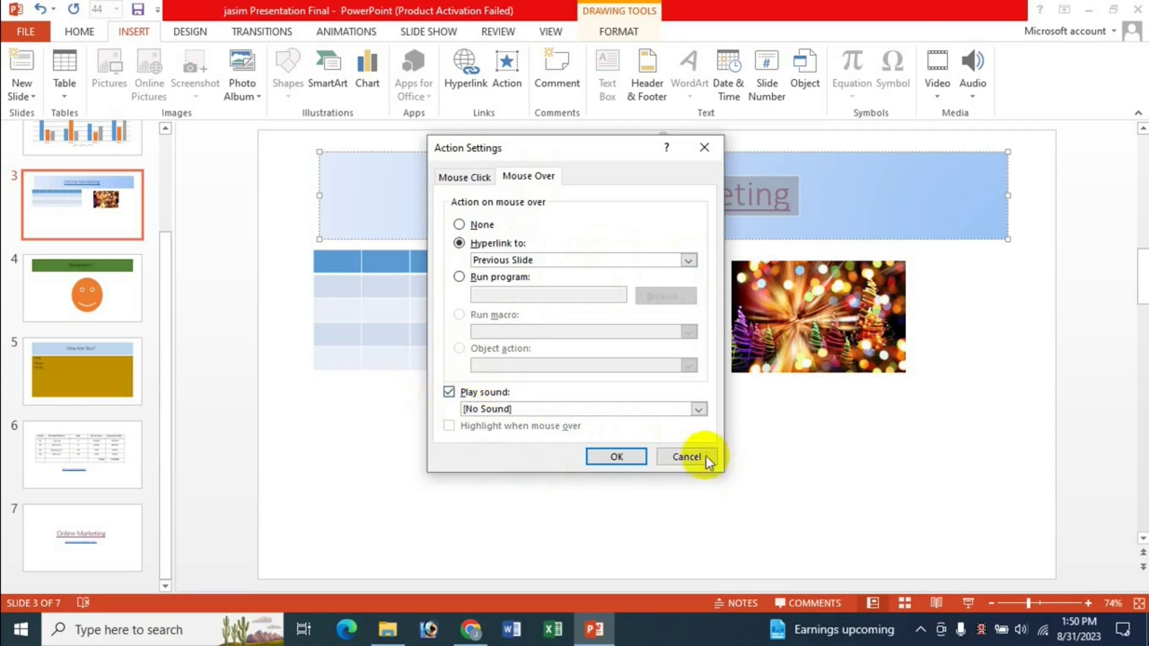
{"action": "left_click", "coordinate": [698, 411]}
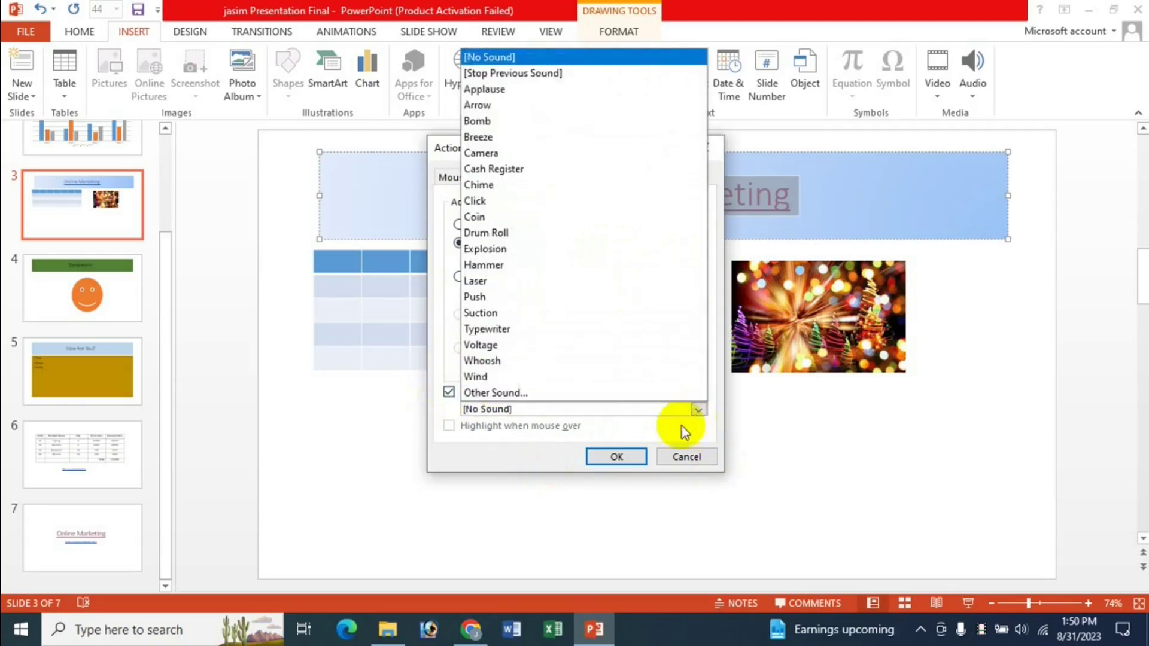
{"action": "left_click", "coordinate": [525, 170]}
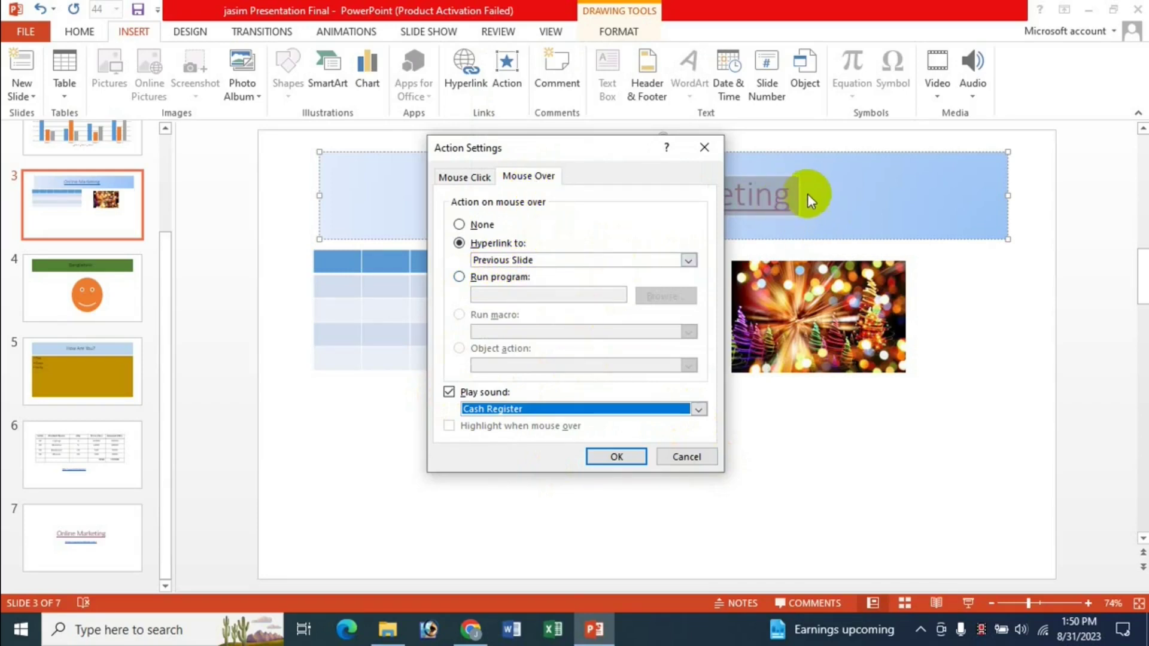
{"action": "left_click", "coordinate": [616, 456]}
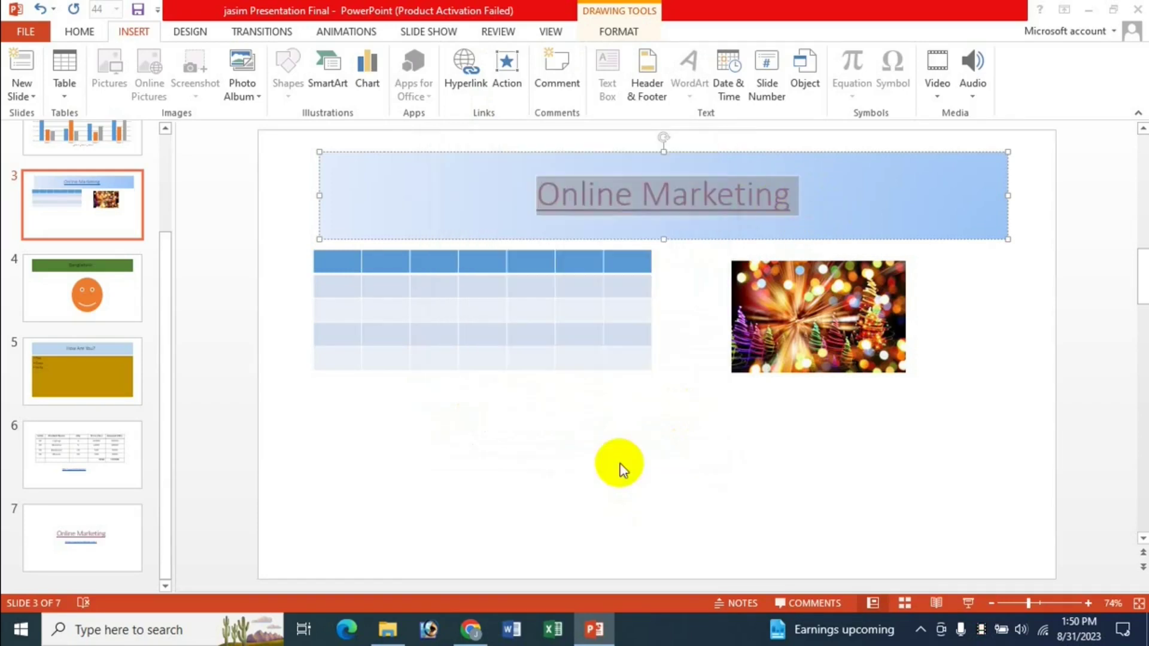
Step: Test the title link in a slide show, reaching JK Online Shop, then return to slide 3
{"action": "left_click", "coordinate": [969, 601]}
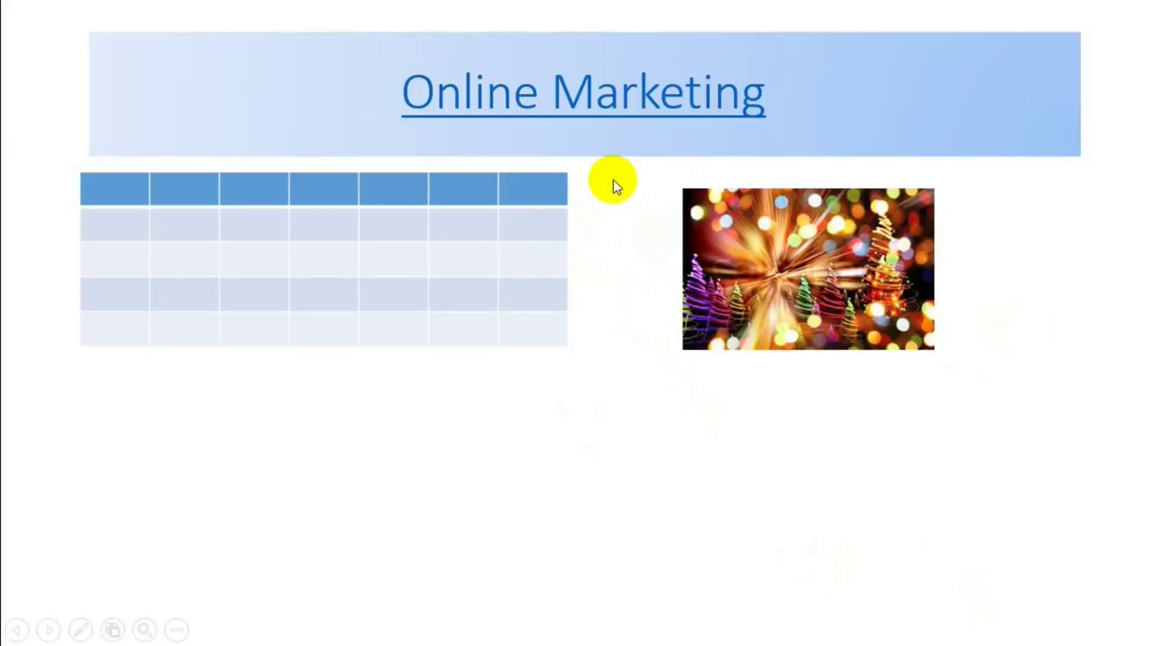
{"action": "left_click", "coordinate": [617, 110]}
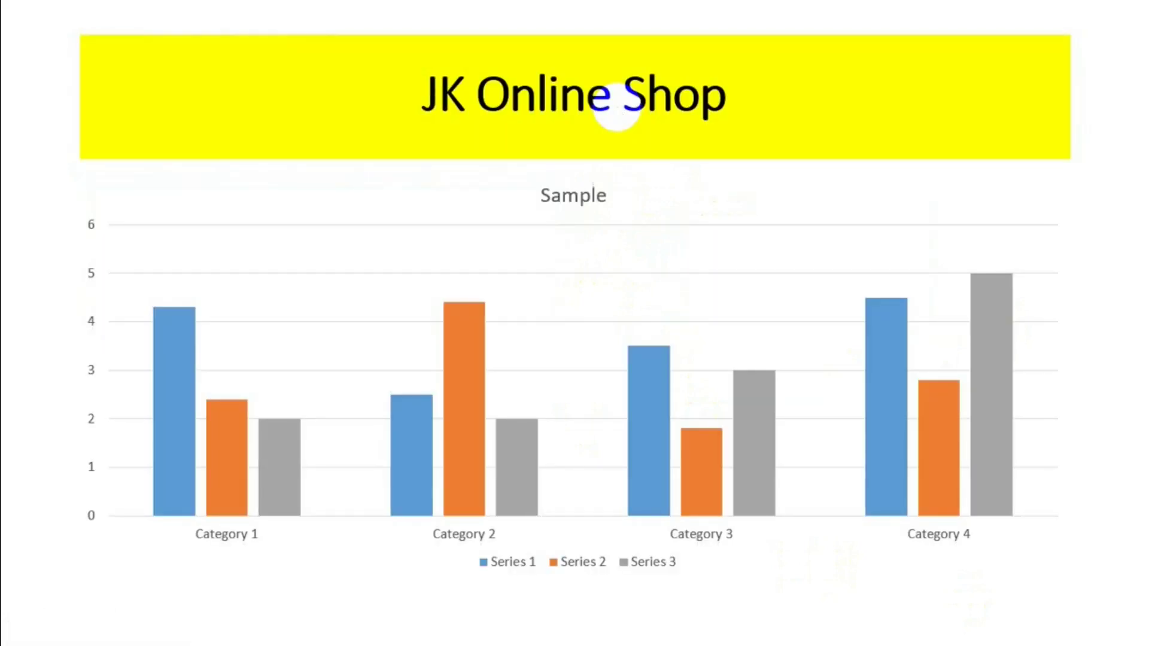
{"action": "key", "text": "Escape"}
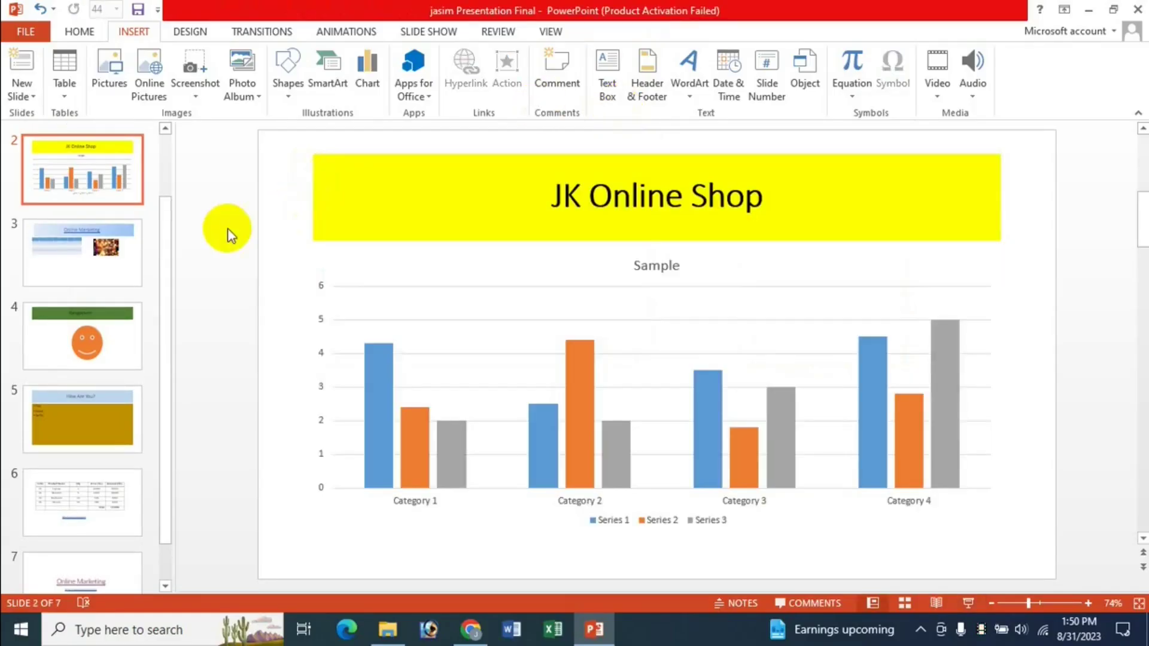
{"action": "left_click", "coordinate": [128, 242]}
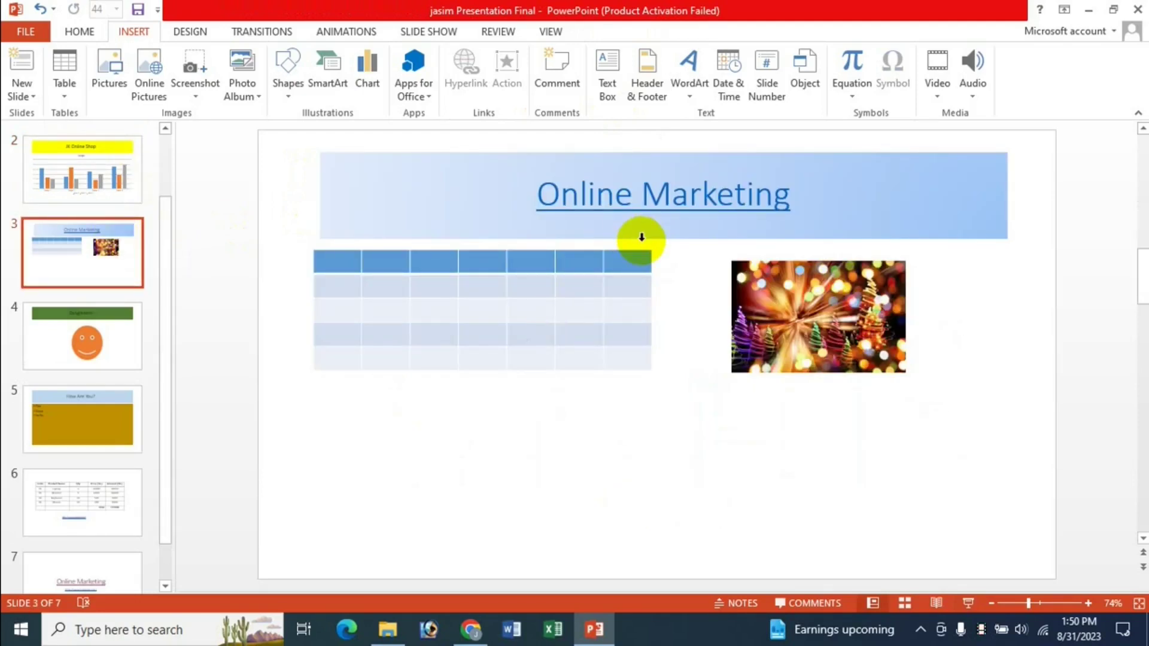
Step: Select the title, open Action Settings, and set Mouse Over to None with no sound
{"action": "left_click_drag", "start_coordinate": [538, 200], "coordinate": [712, 207]}
{"action": "left_click", "coordinate": [518, 92]}
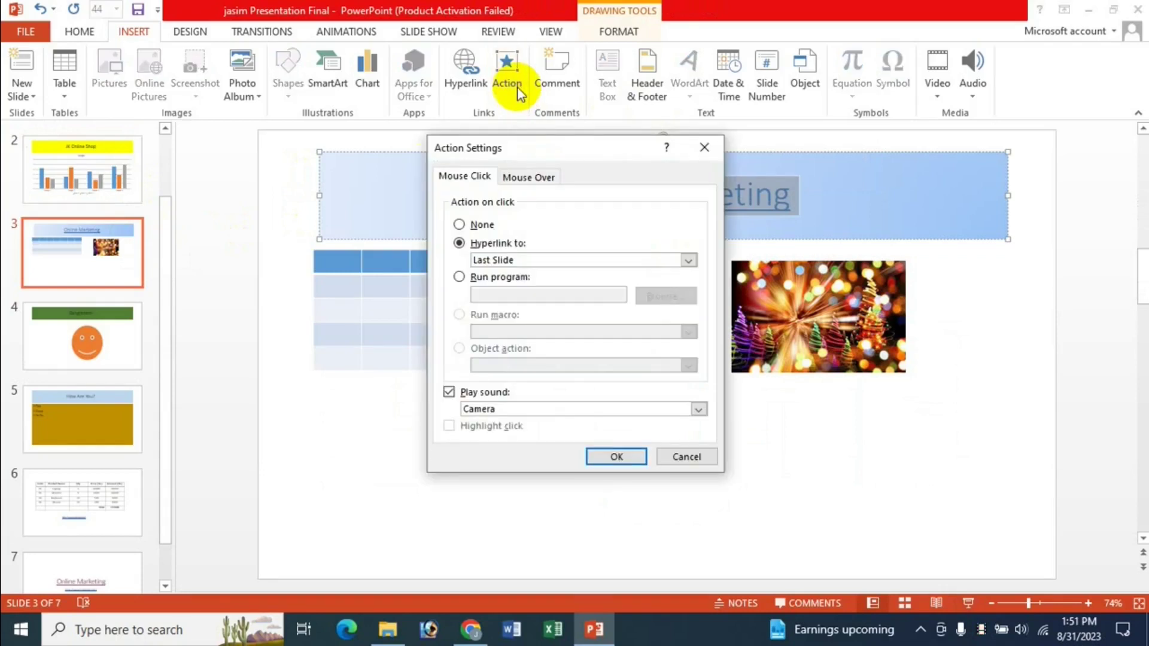
{"action": "left_click", "coordinate": [528, 176]}
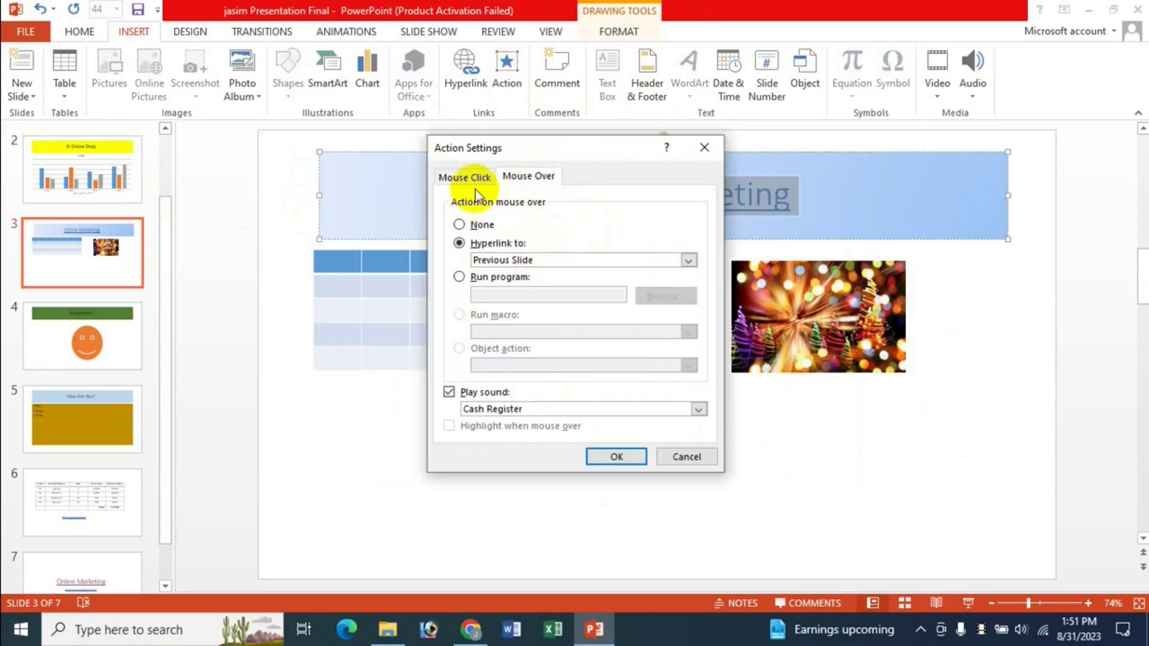
{"action": "left_click", "coordinate": [479, 179]}
{"action": "left_click", "coordinate": [530, 177]}
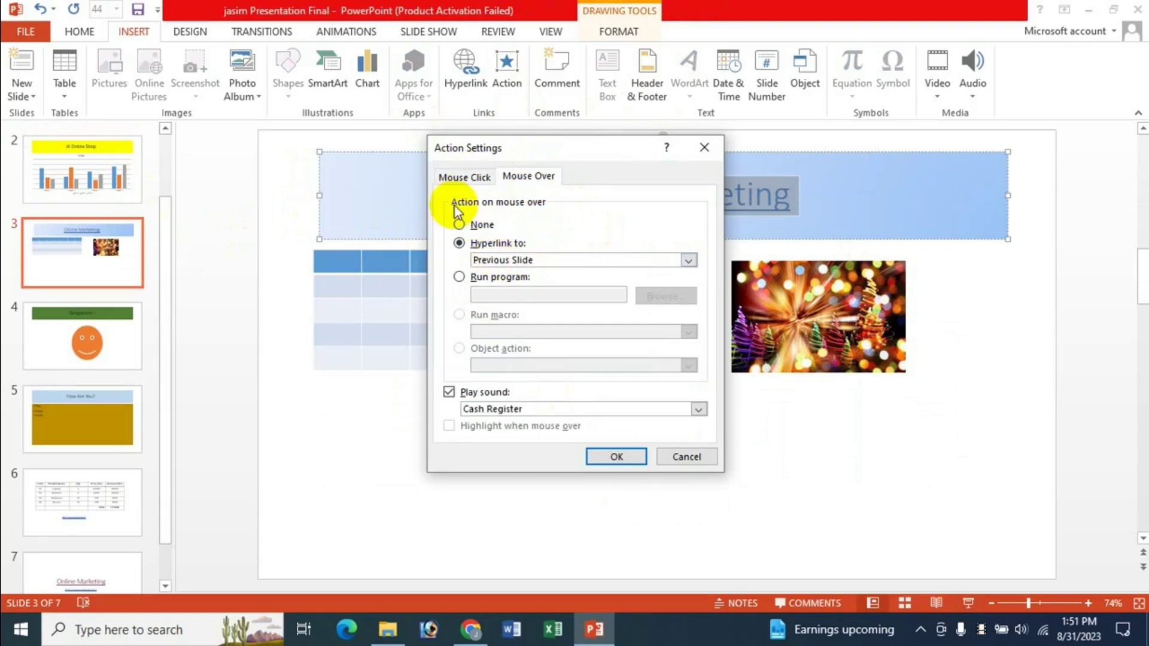
{"action": "left_click", "coordinate": [458, 225]}
{"action": "left_click", "coordinate": [449, 392]}
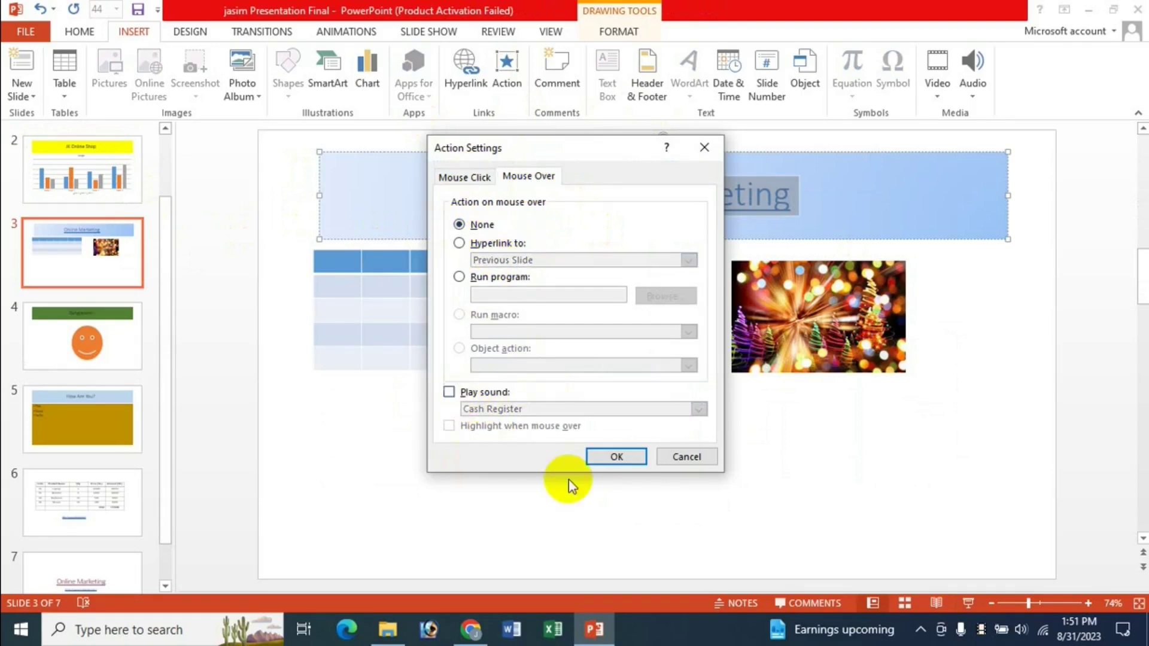
{"action": "left_click", "coordinate": [467, 177]}
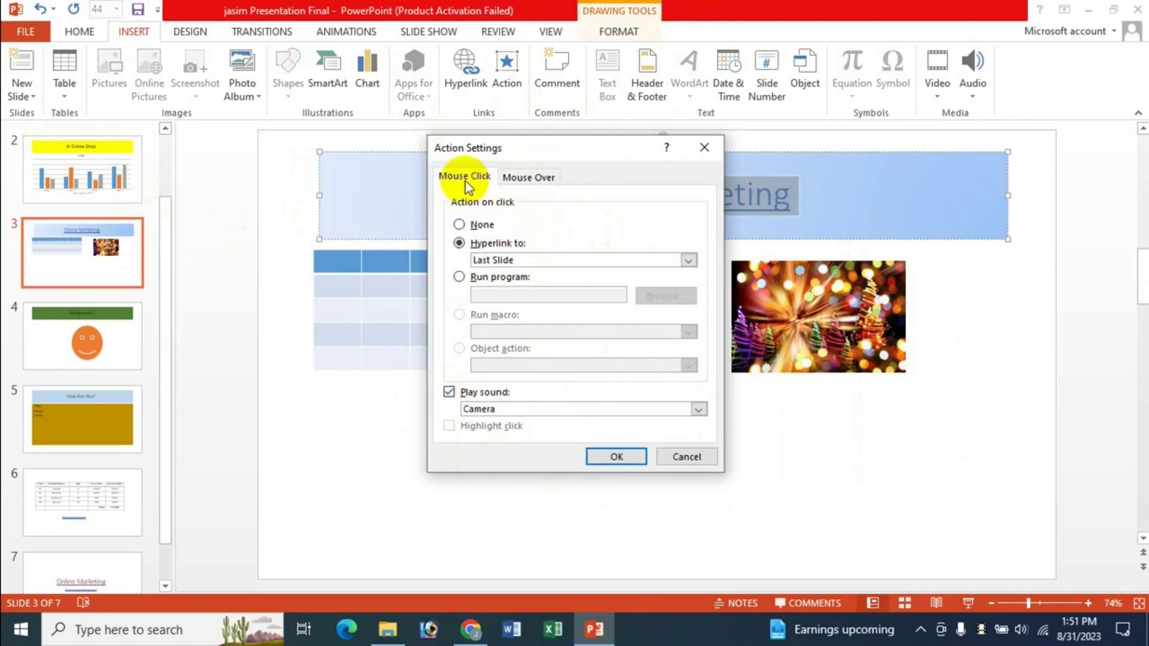
{"action": "left_click", "coordinate": [687, 259]}
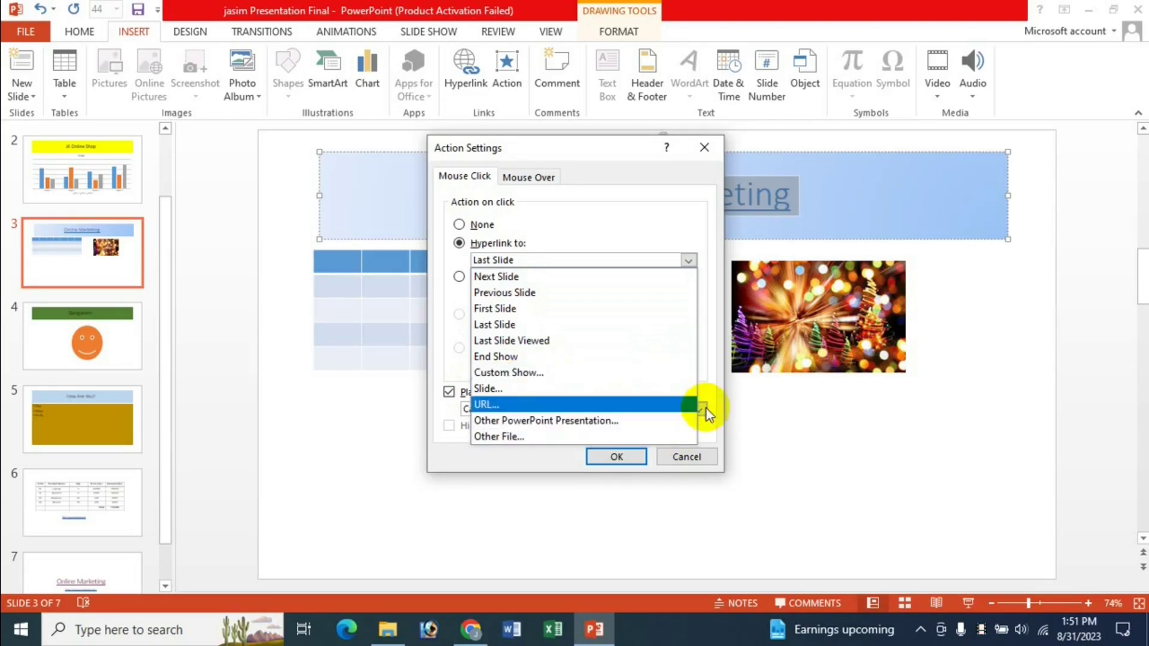
{"action": "left_click", "coordinate": [516, 405]}
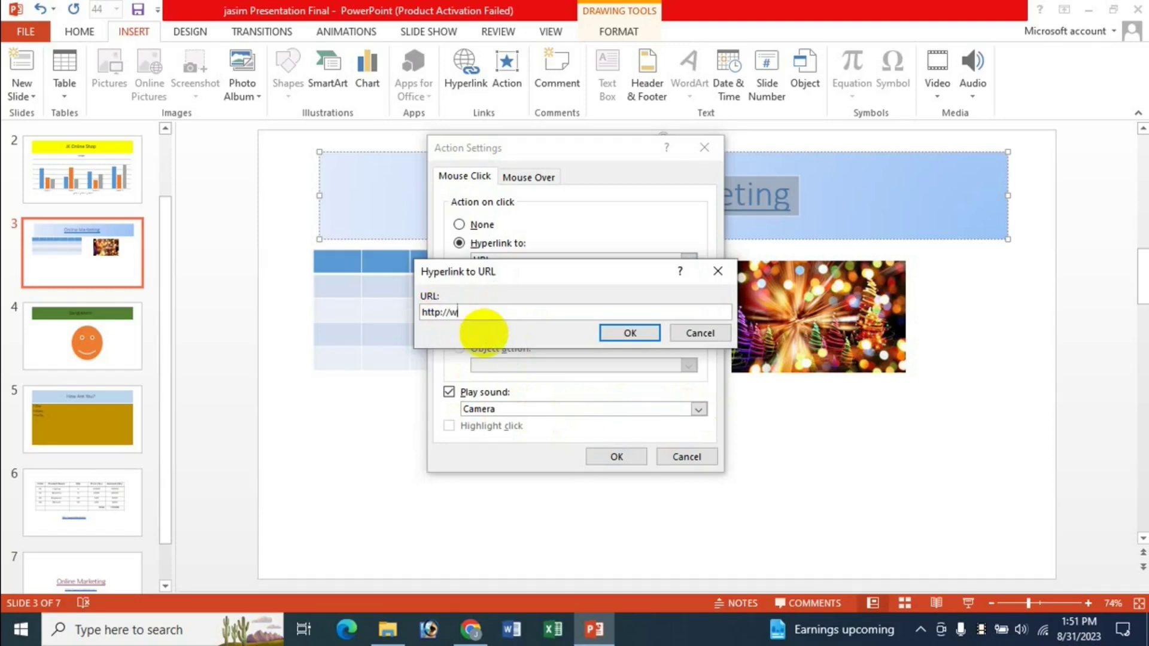
{"action": "type", "text": "www.heal"}
{"action": "type", "text": "th.com"}
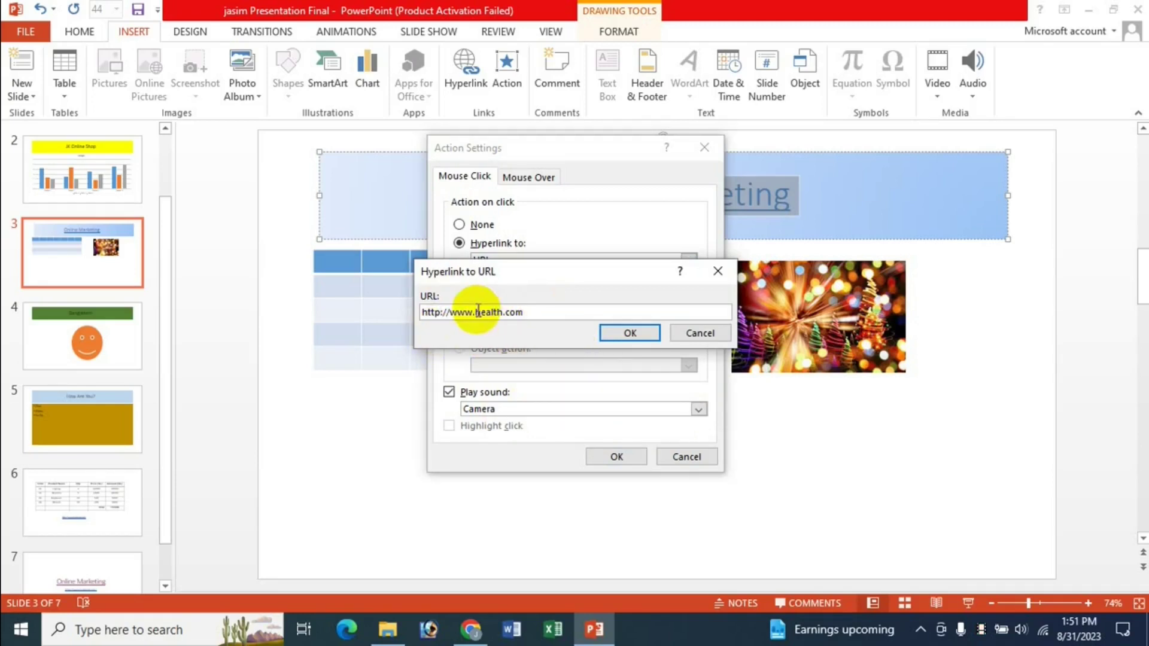
{"action": "left_click", "coordinate": [623, 334]}
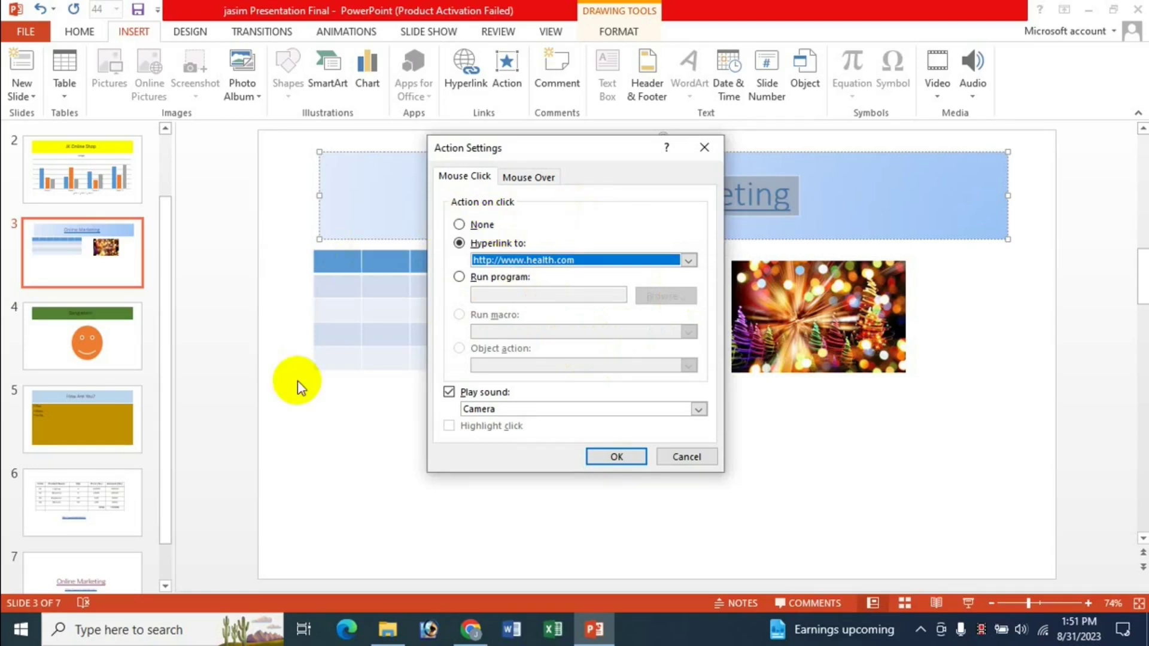
{"action": "left_click", "coordinate": [554, 412]}
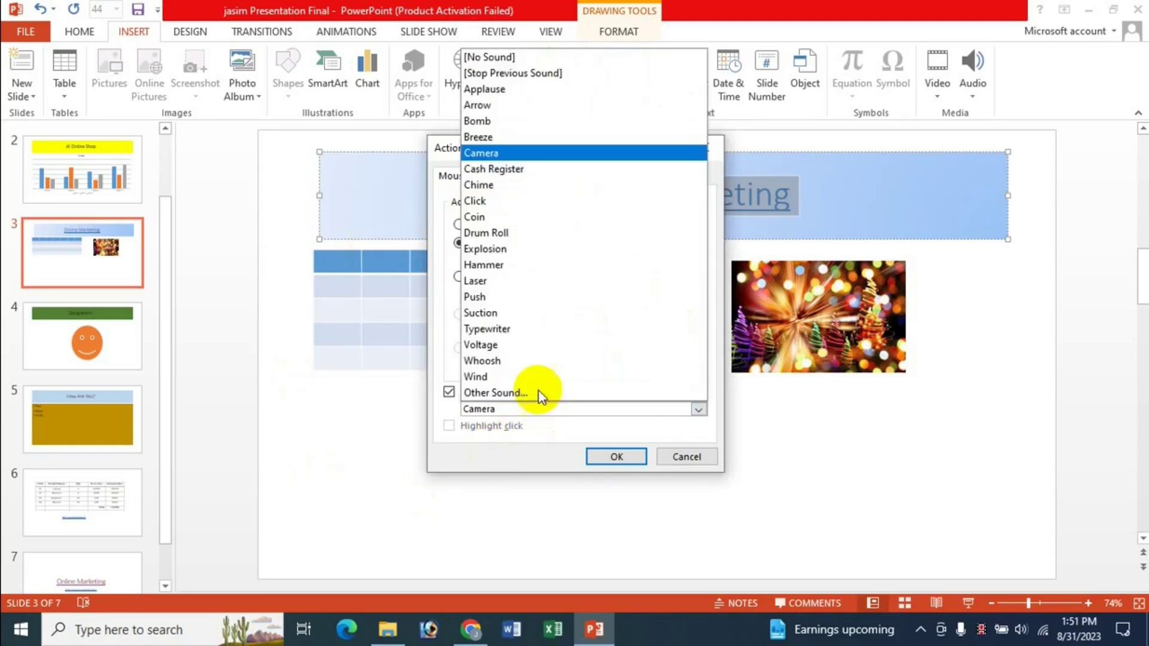
{"action": "left_click", "coordinate": [512, 339]}
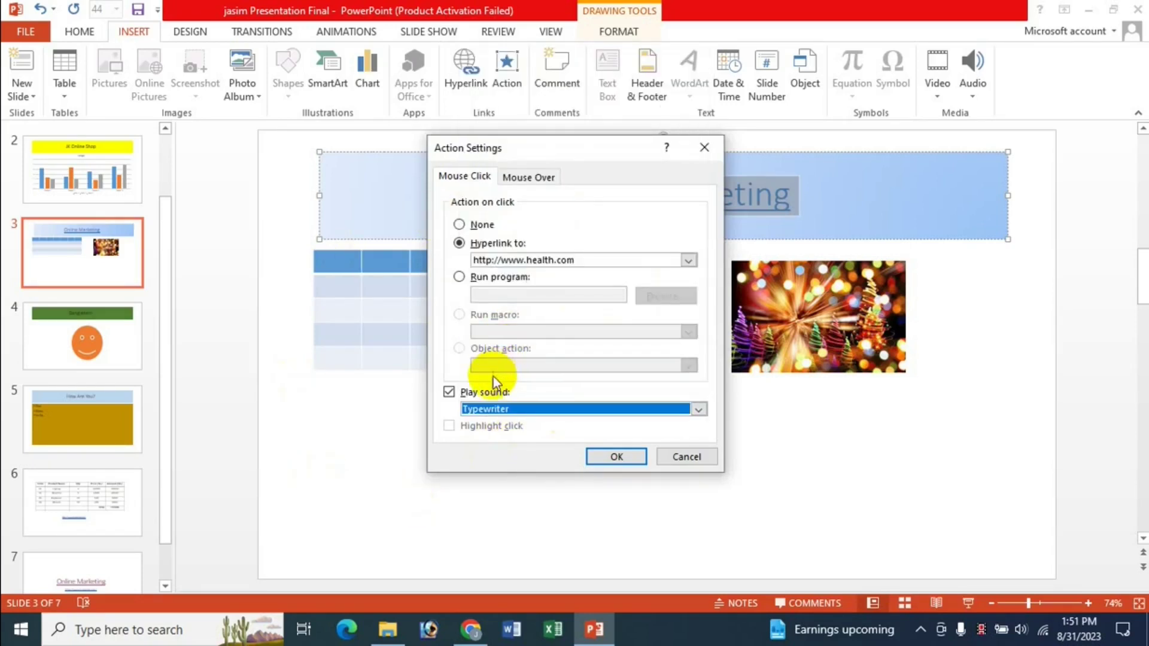
{"action": "left_click", "coordinate": [620, 462]}
Step: Start the slide show on slide 3 and click the title to open health.com
{"action": "left_click", "coordinate": [969, 603]}
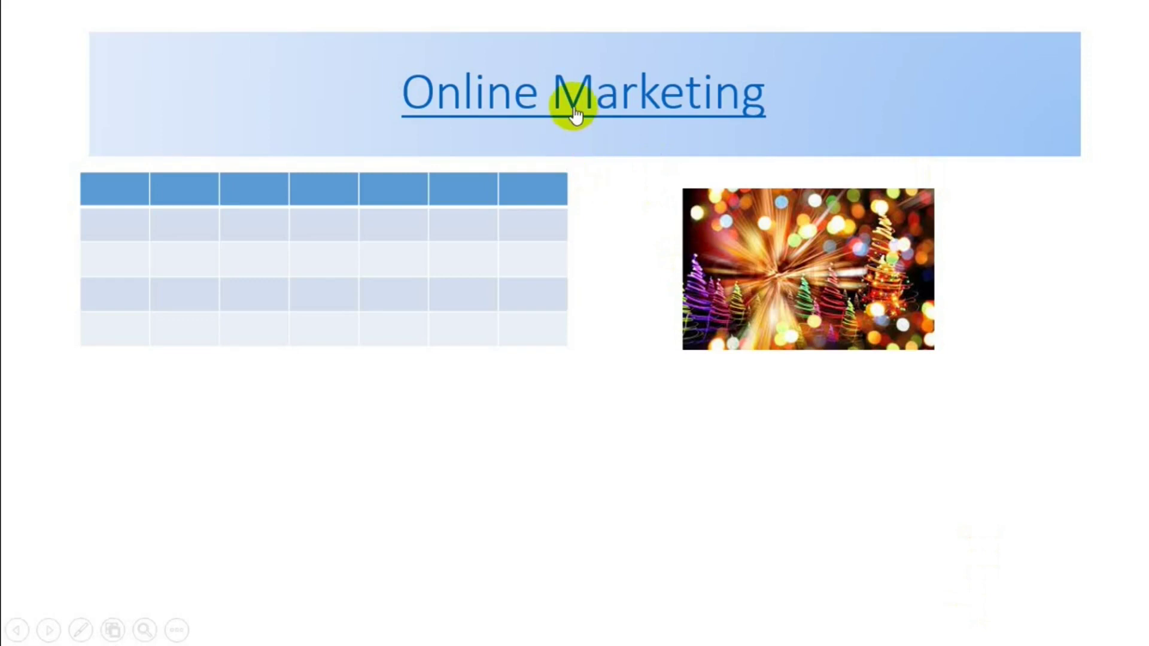
{"action": "mouse_move", "coordinate": [579, 94]}
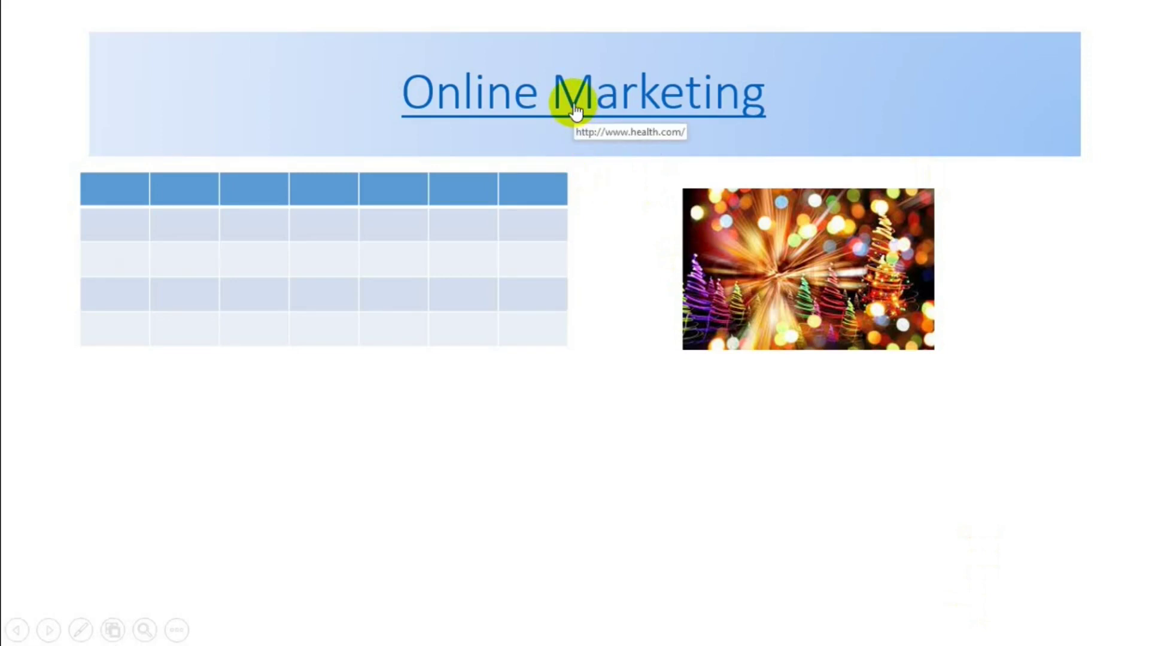
{"action": "left_click", "coordinate": [573, 106]}
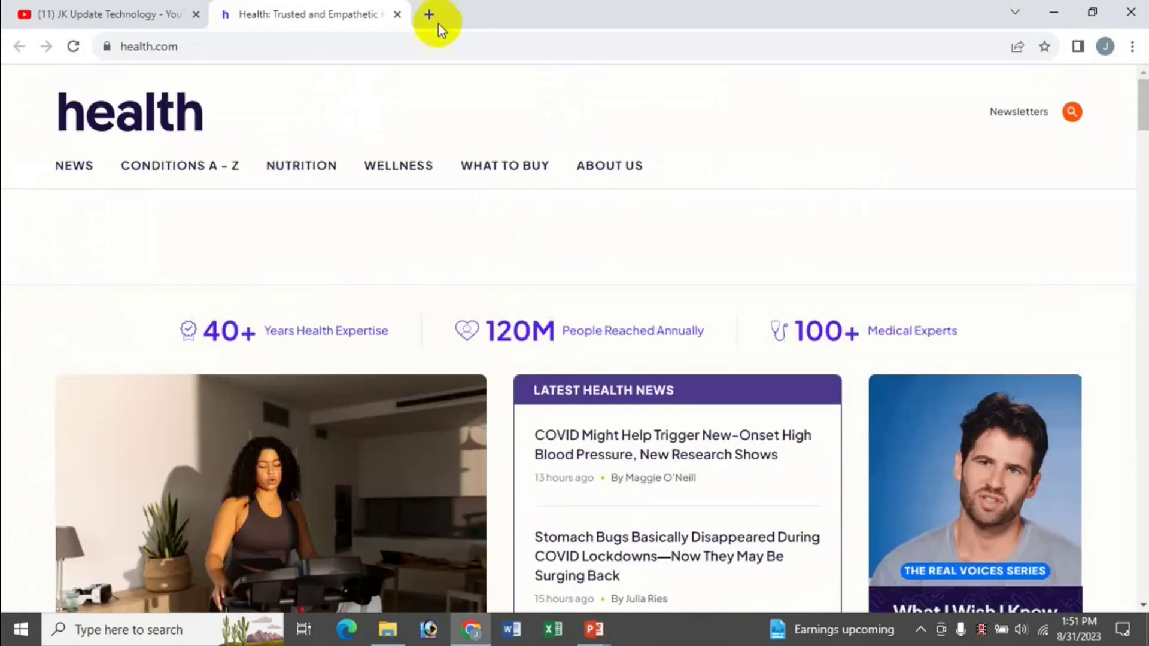
Step: Close the health.com tab in Chrome and switch back to the PowerPoint presentation window
{"action": "left_click", "coordinate": [397, 14]}
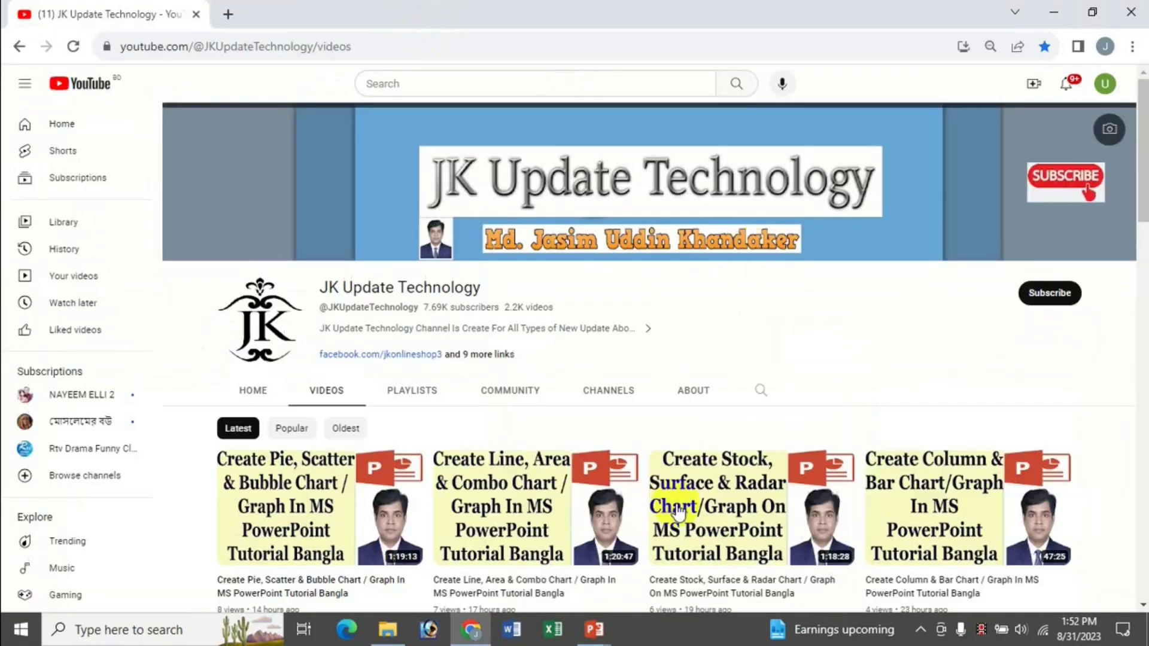
{"action": "left_click", "coordinate": [594, 629]}
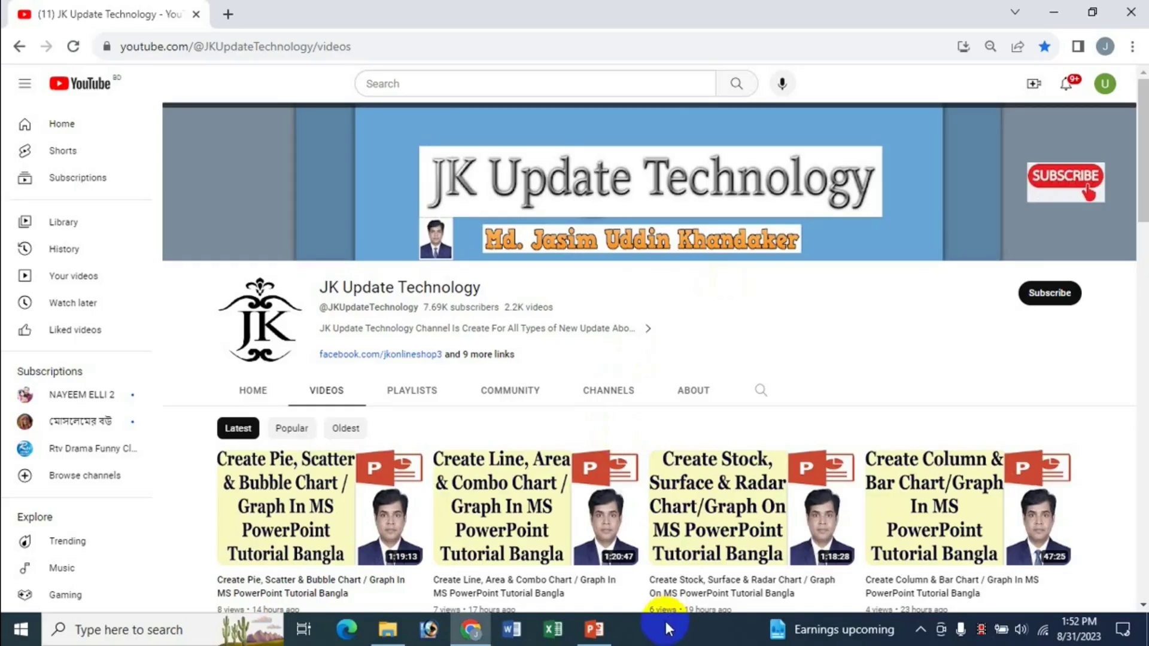
{"action": "left_click", "coordinate": [594, 628]}
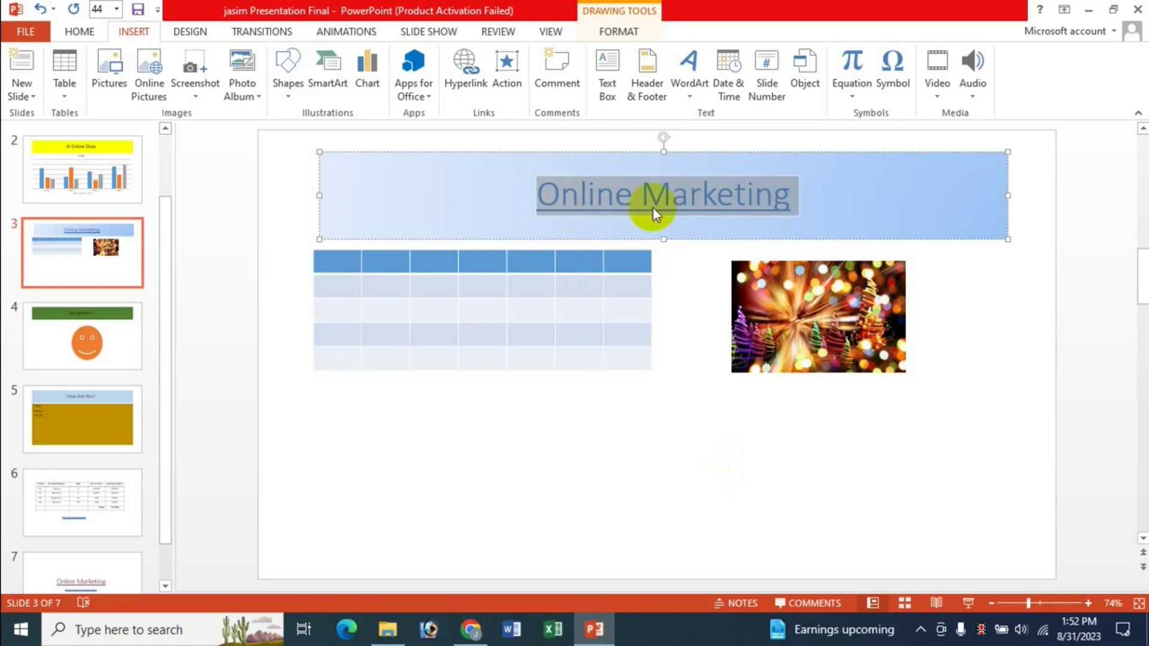
Step: Reopen Action Settings and try a Mouse Over URL hyperlink, cancelling the address entry
{"action": "left_click", "coordinate": [514, 79]}
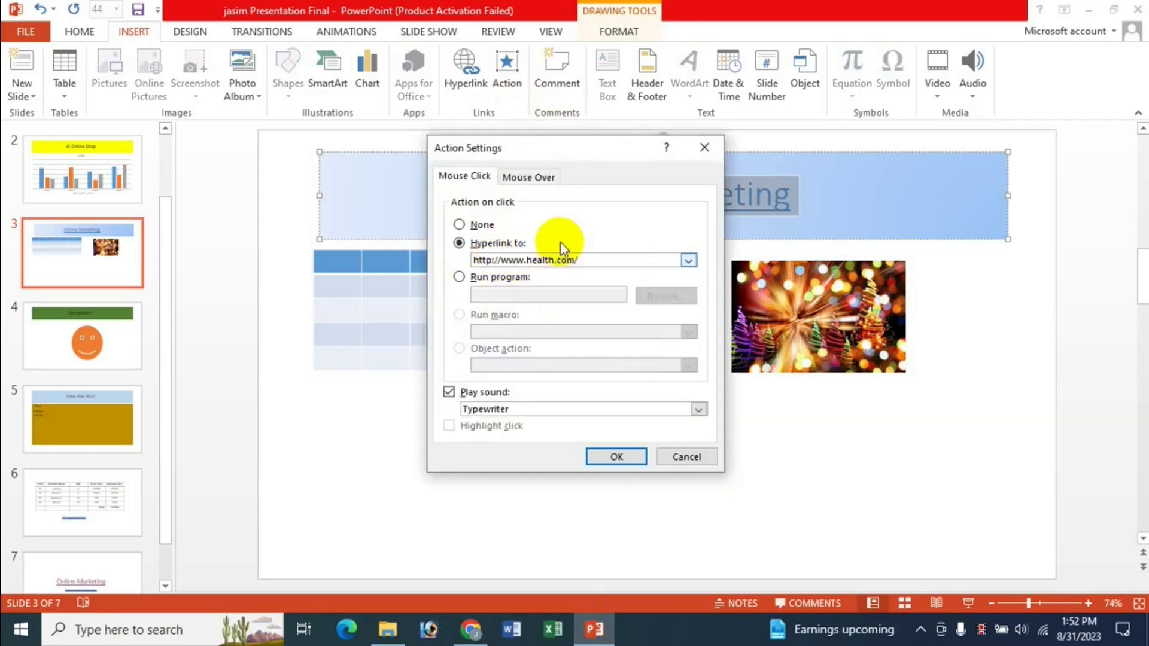
{"action": "left_click", "coordinate": [543, 184]}
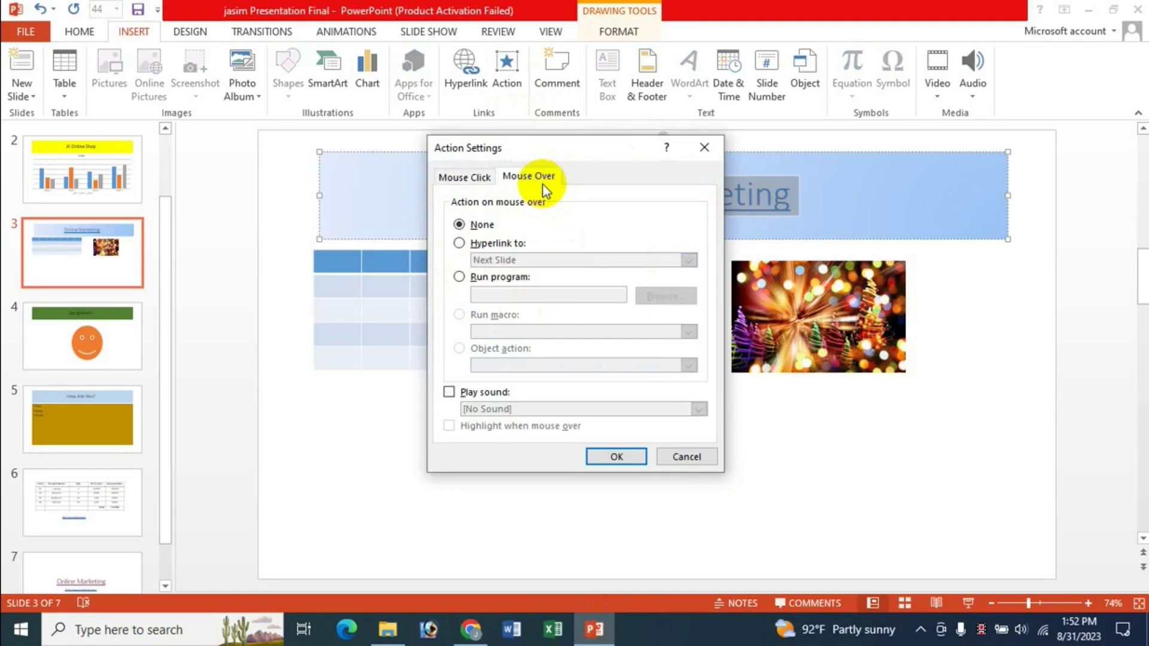
{"action": "left_click", "coordinate": [475, 244]}
{"action": "left_click", "coordinate": [551, 260]}
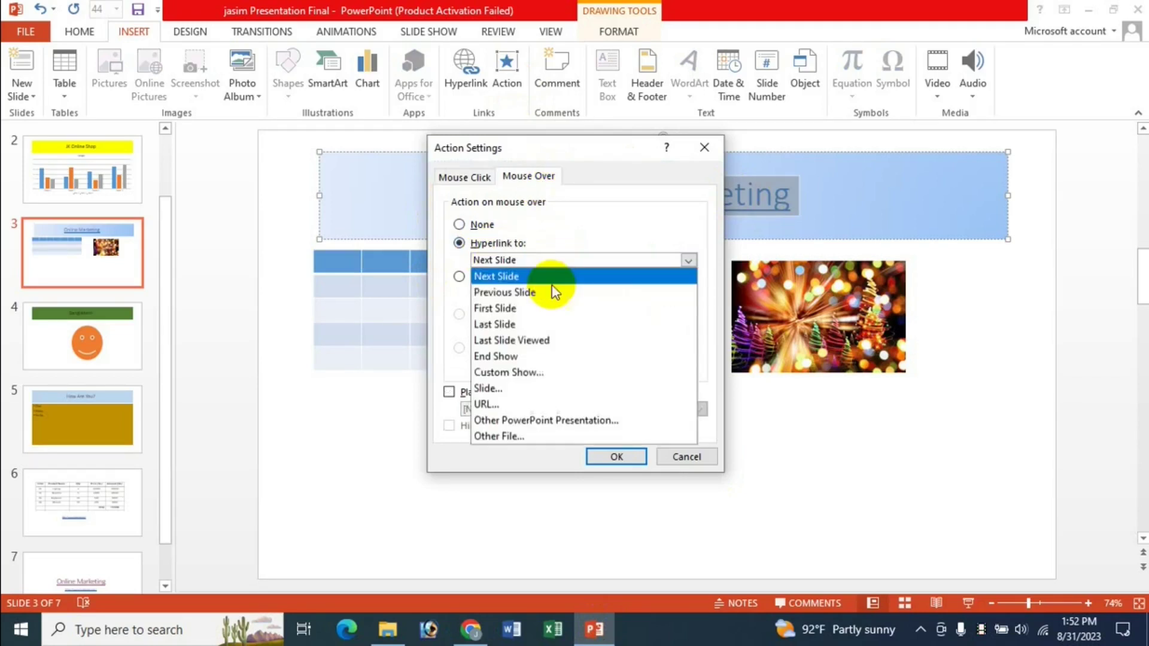
{"action": "left_click", "coordinate": [505, 404]}
{"action": "left_click", "coordinate": [694, 333]}
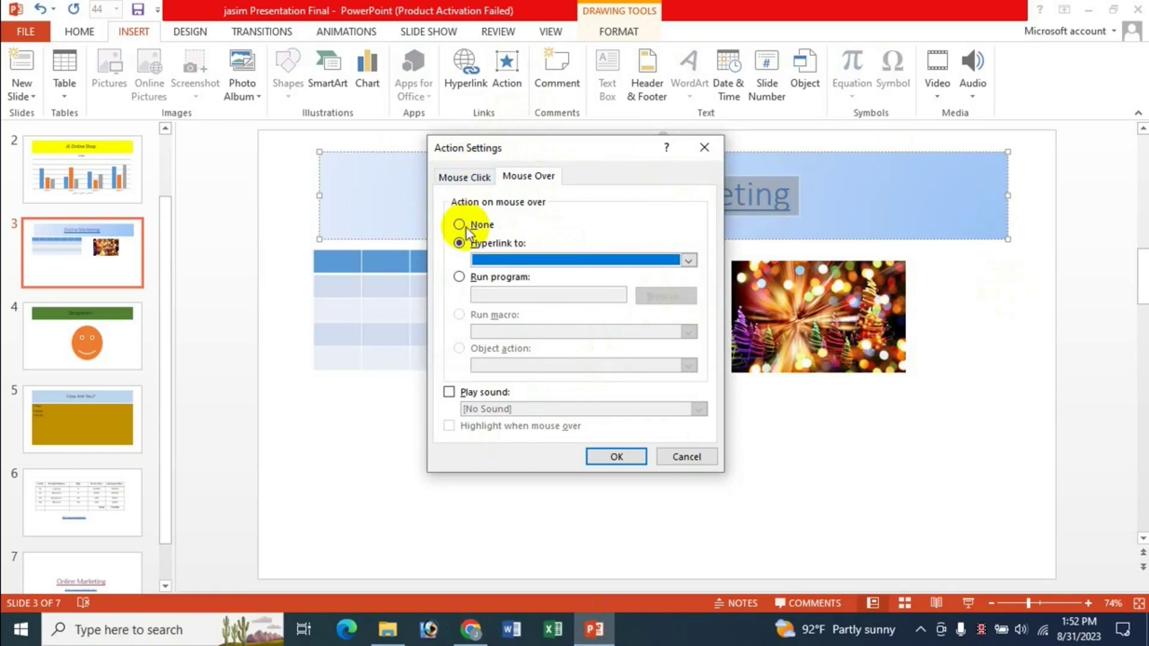
Step: Link the Mouse Click action to the Jk Online Shop slide of Test Presentation in Documents
{"action": "left_click", "coordinate": [464, 179]}
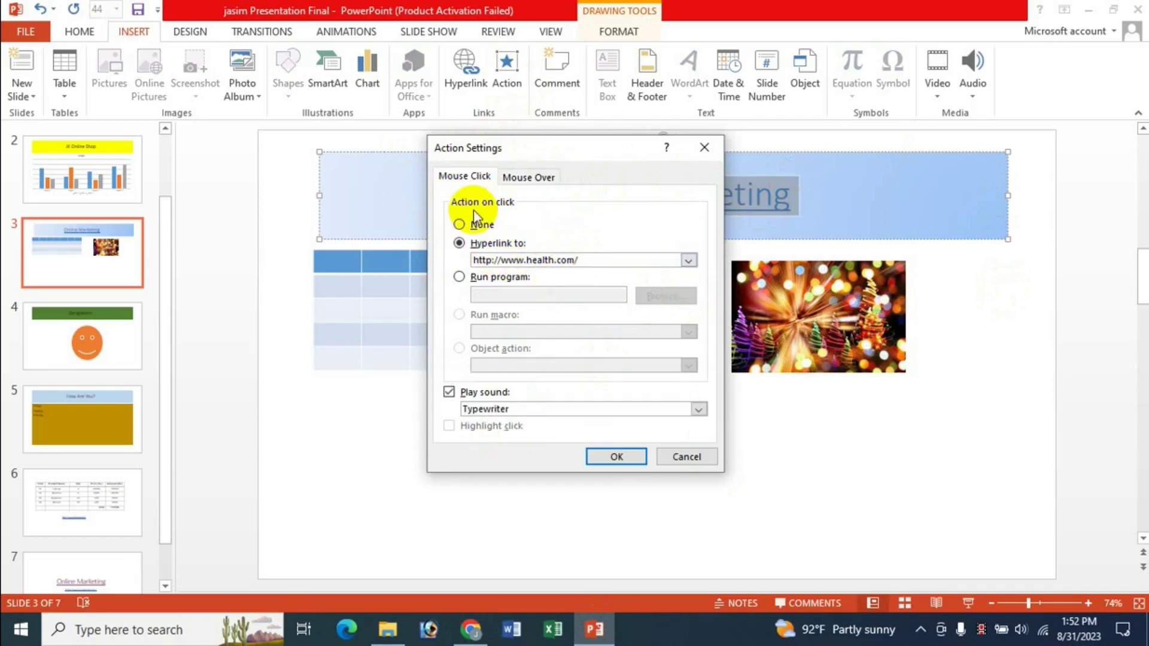
{"action": "left_click", "coordinate": [687, 260]}
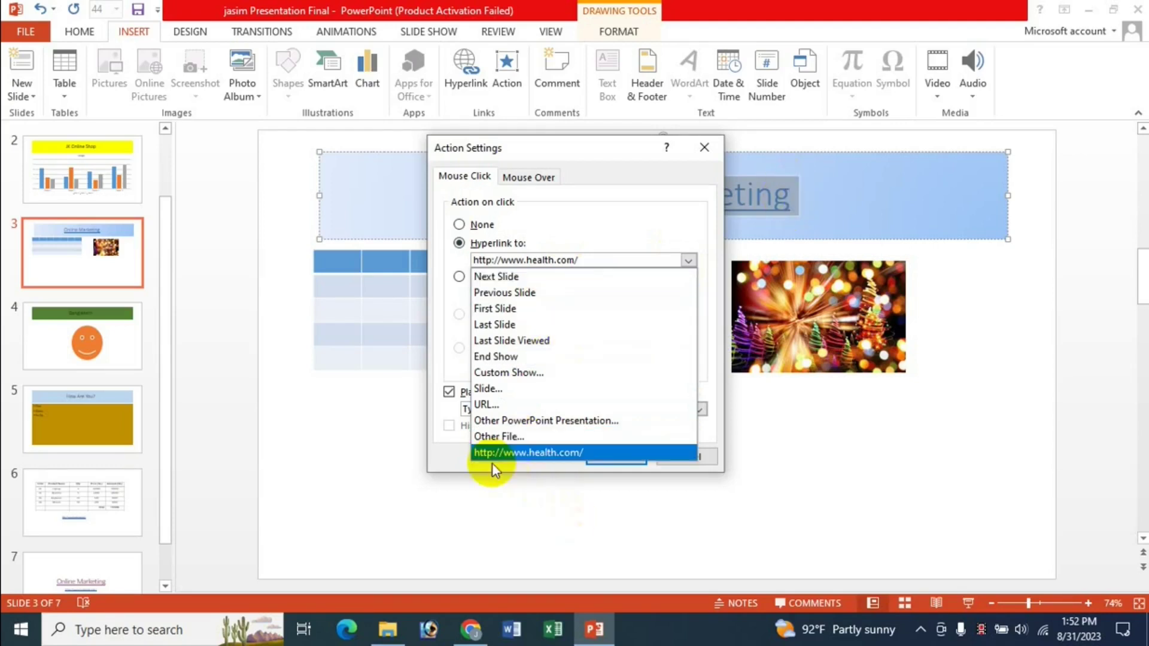
{"action": "left_click", "coordinate": [527, 421]}
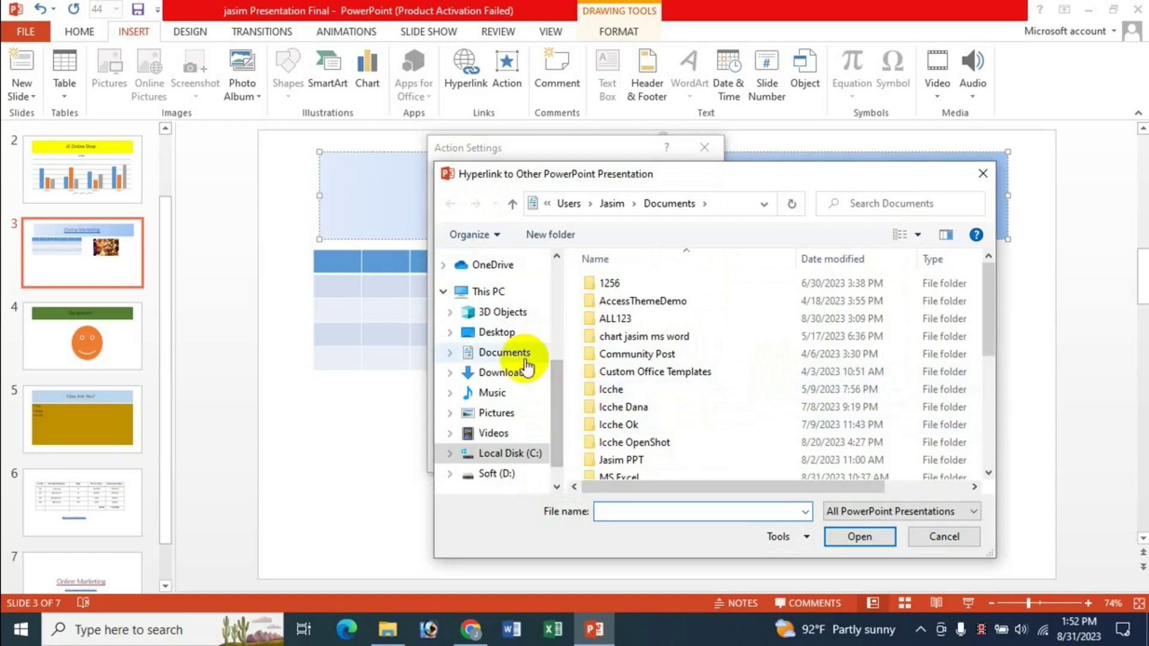
{"action": "left_click", "coordinate": [527, 366]}
{"action": "left_click_drag", "start_coordinate": [989, 292], "coordinate": [989, 484]}
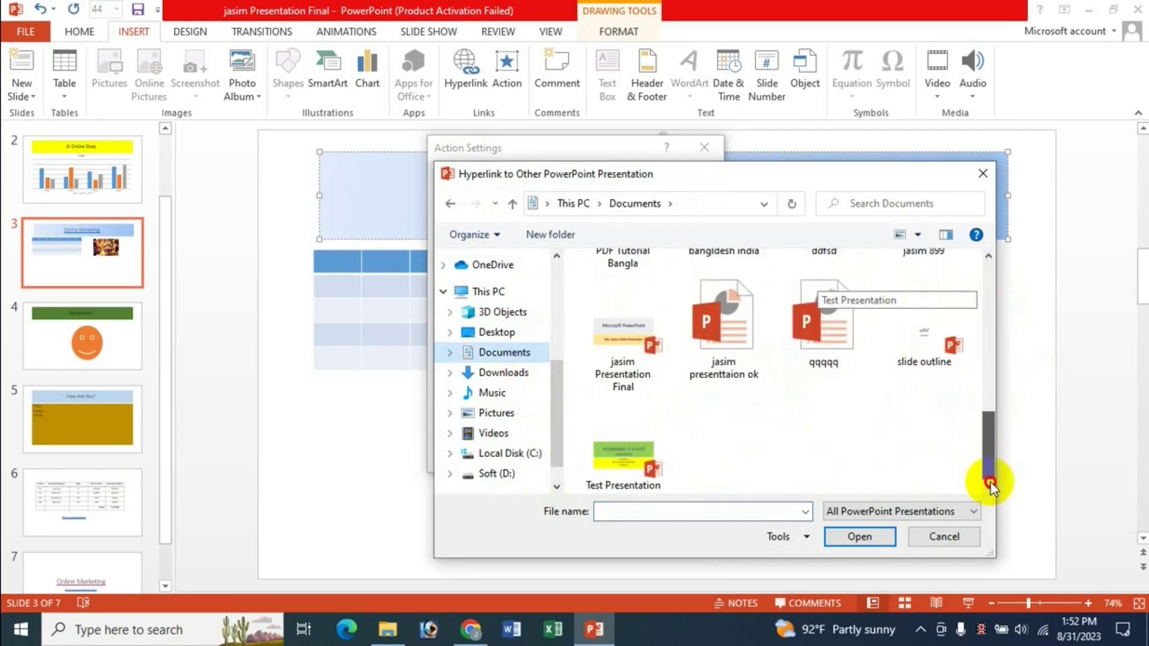
{"action": "left_click", "coordinate": [632, 463]}
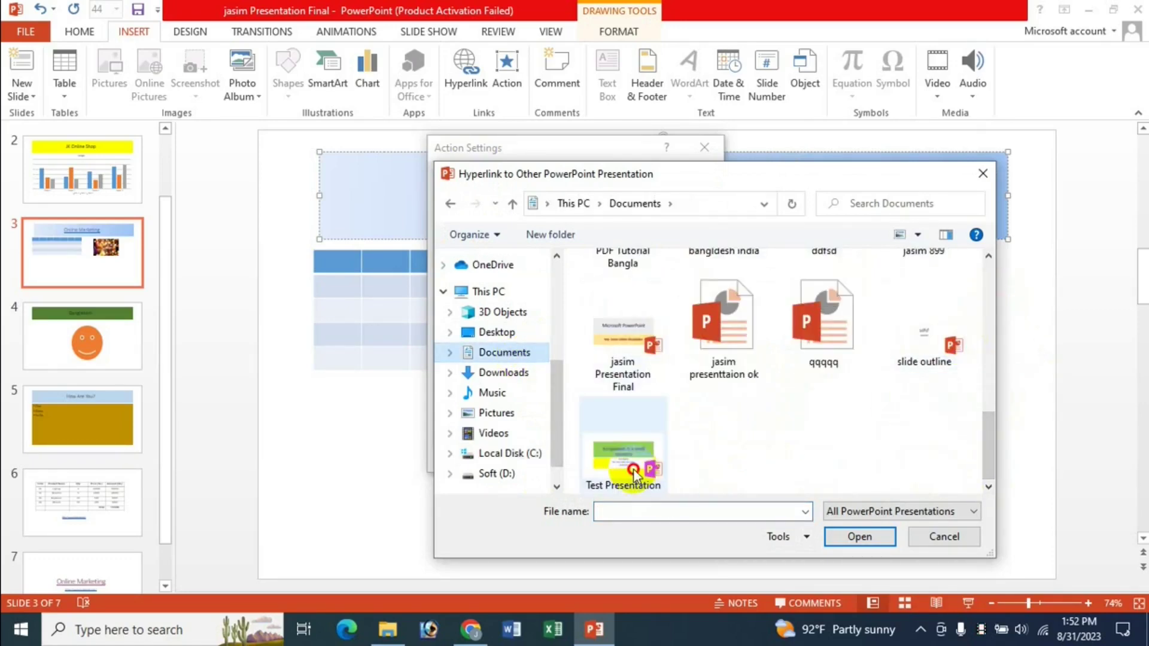
{"action": "left_click", "coordinate": [872, 537]}
{"action": "left_click", "coordinate": [422, 247]}
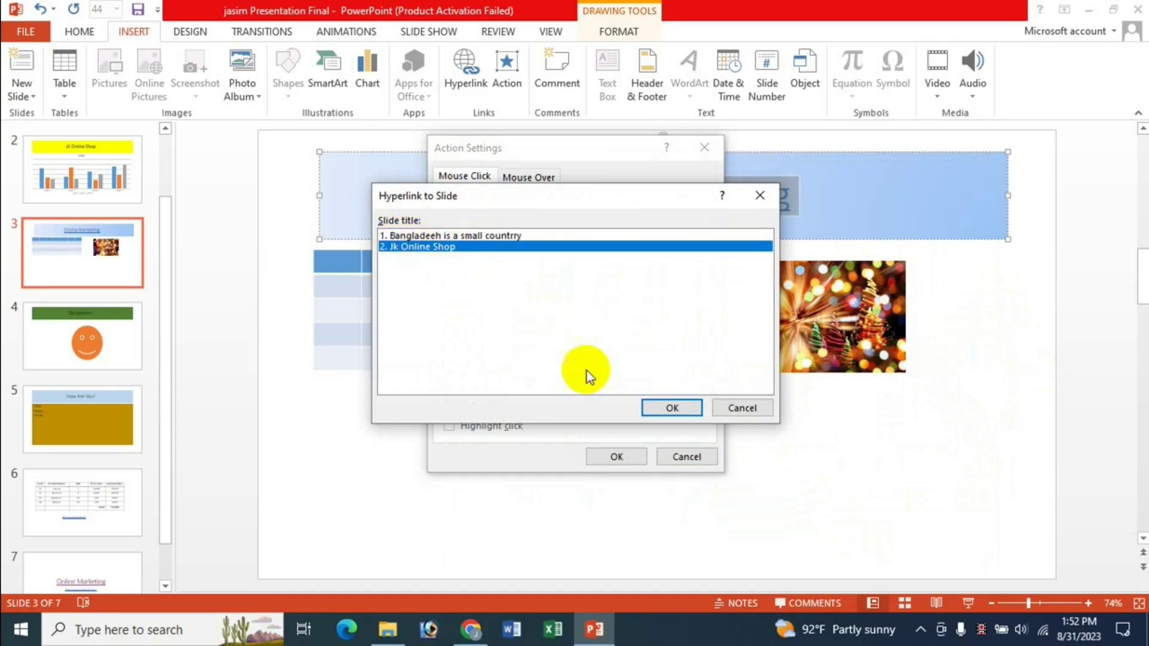
{"action": "left_click", "coordinate": [670, 407]}
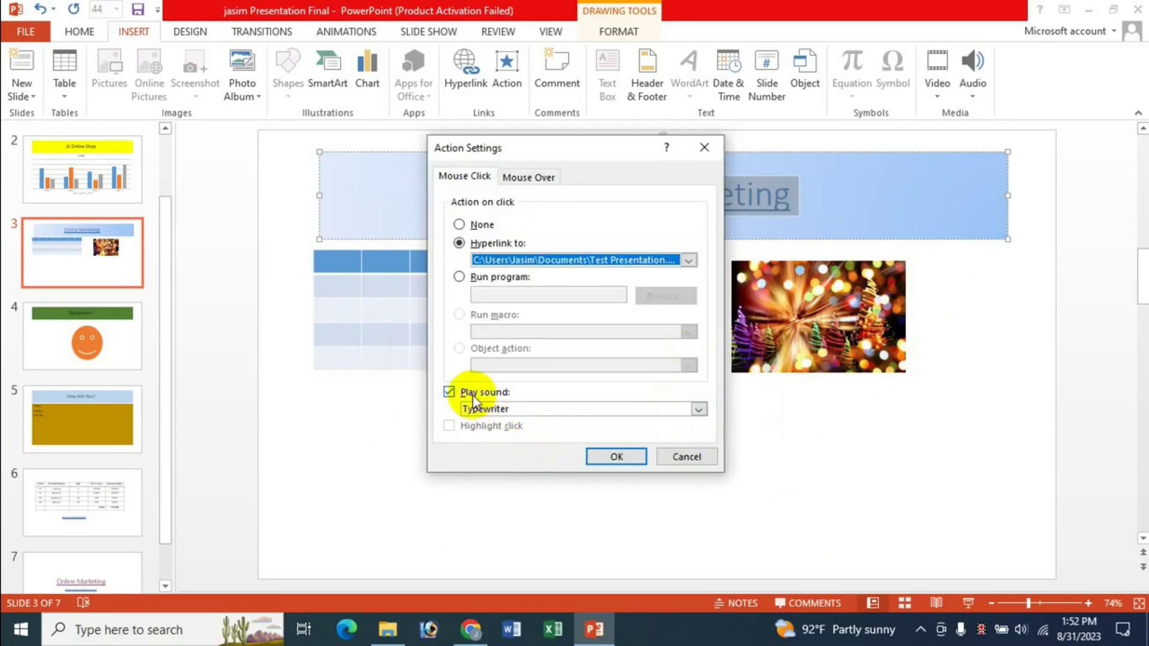
Step: Set the click sound to Voltage, set Mouse Over to None, and apply
{"action": "left_click", "coordinate": [577, 409]}
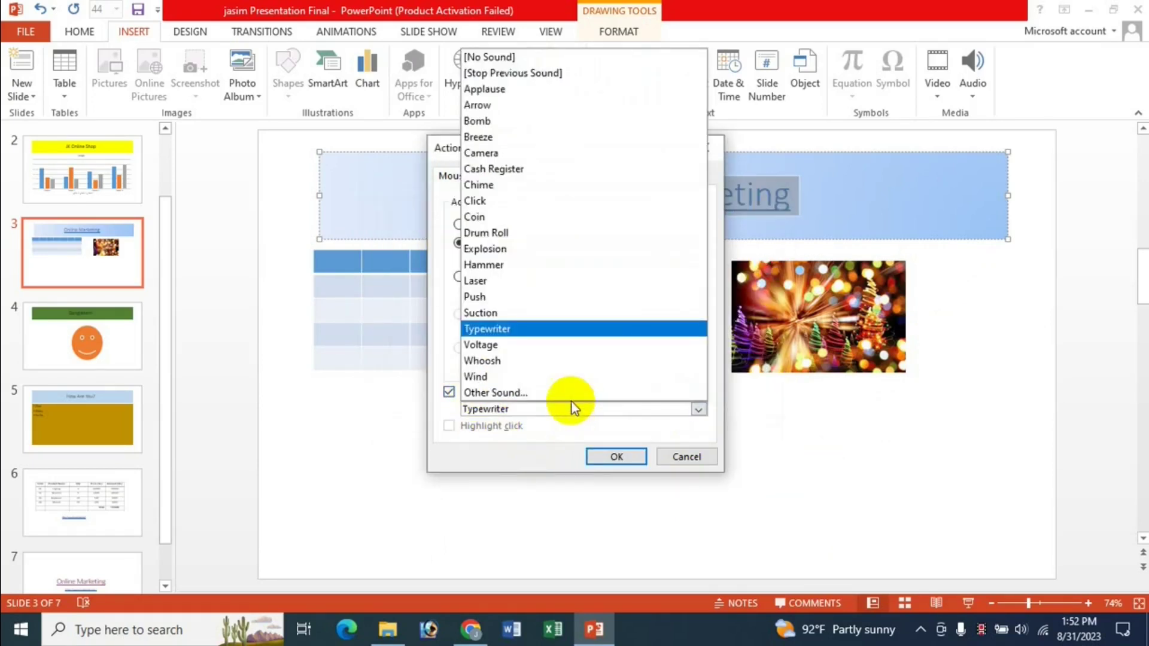
{"action": "left_click", "coordinate": [499, 352]}
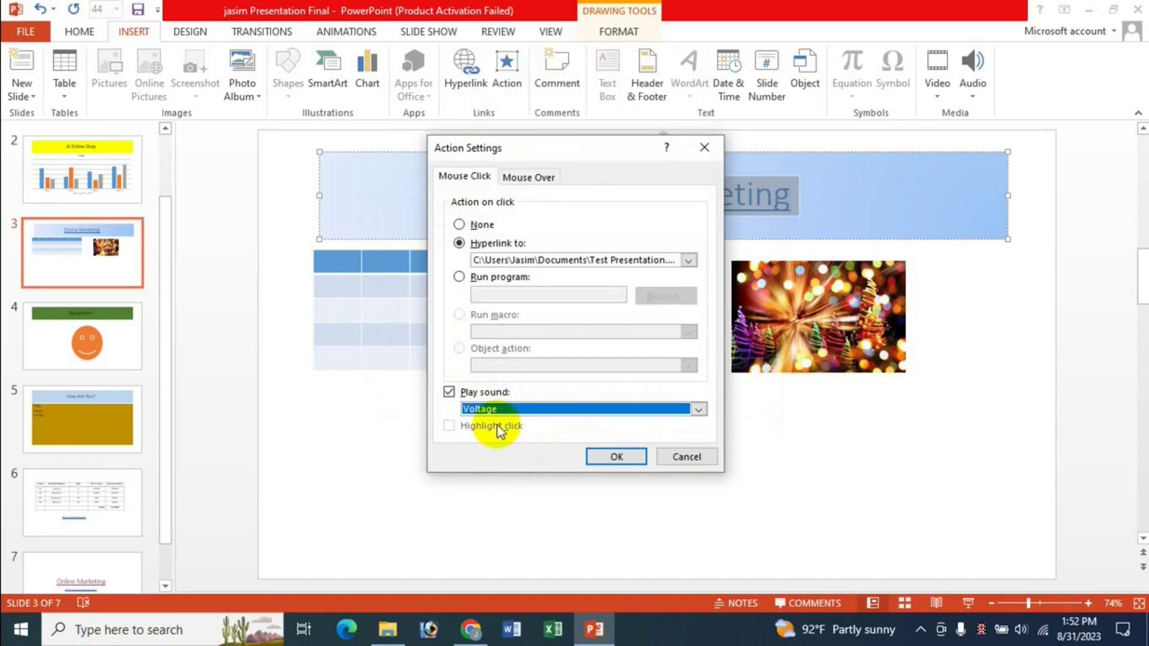
{"action": "left_click", "coordinate": [526, 175]}
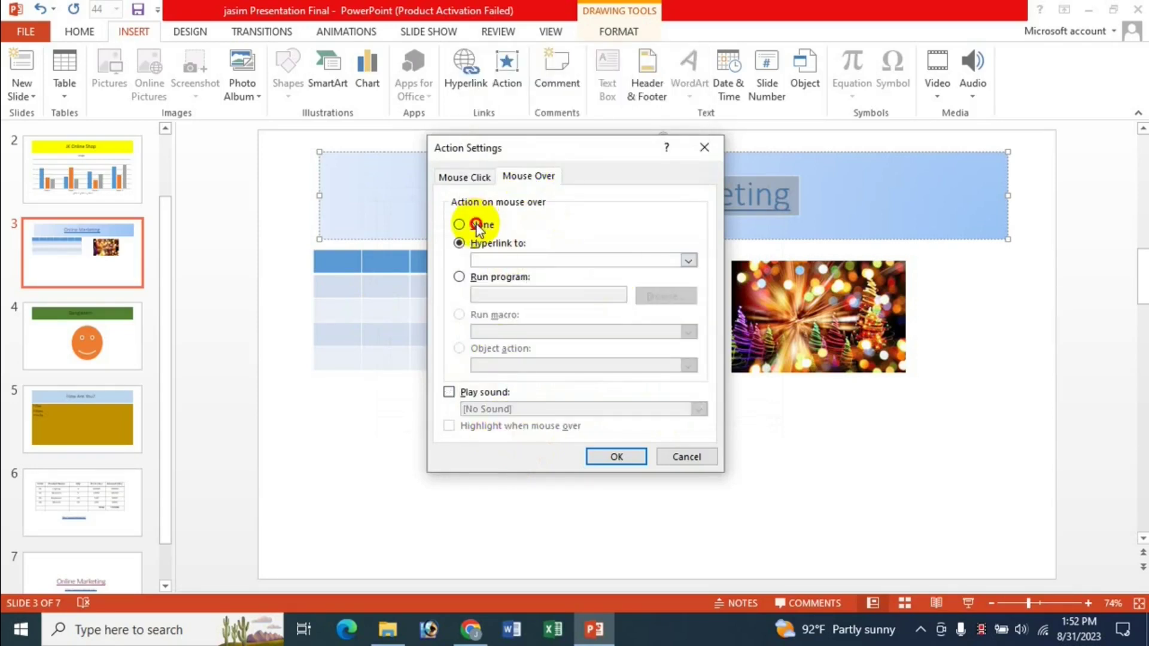
{"action": "left_click", "coordinate": [476, 225]}
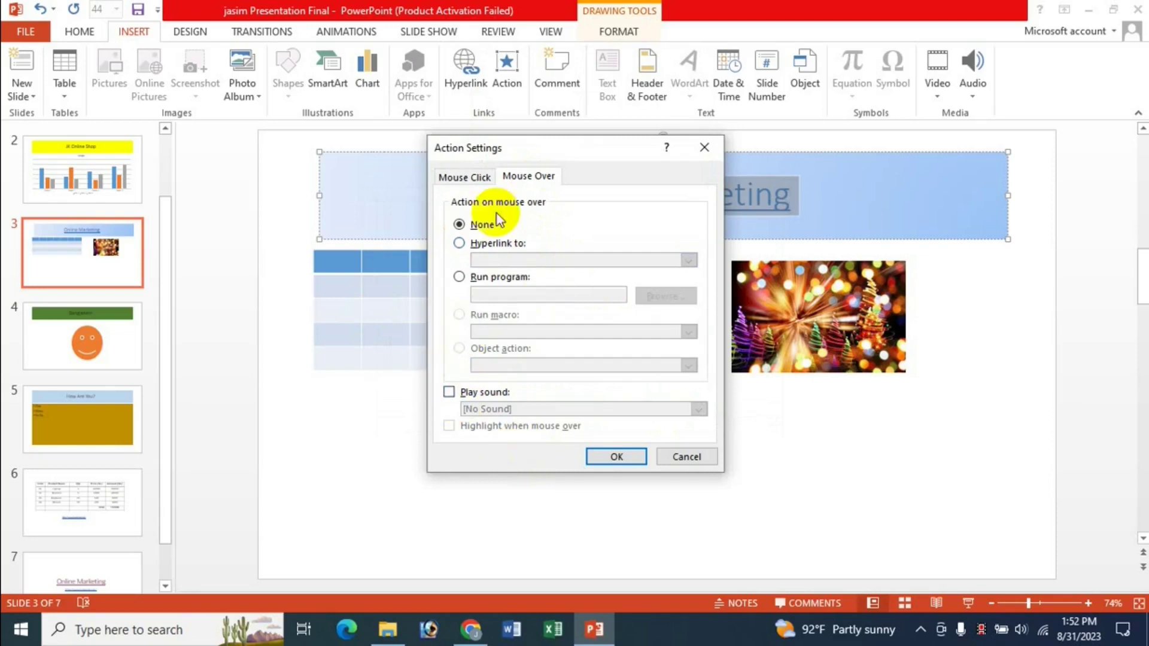
{"action": "left_click", "coordinate": [476, 177]}
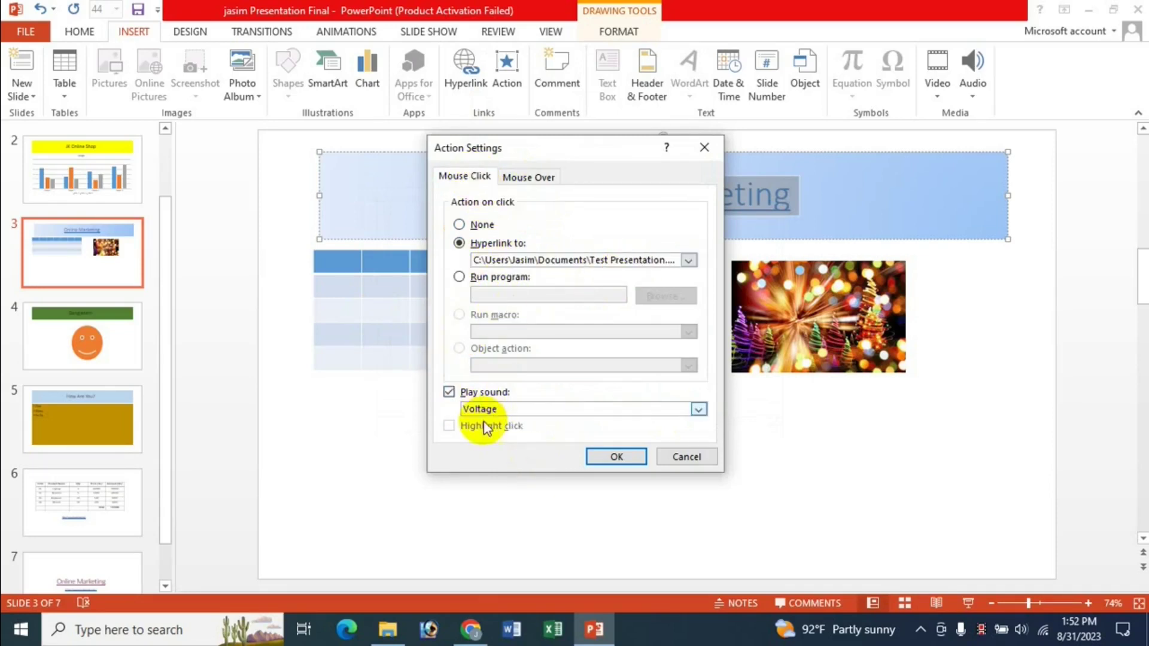
{"action": "left_click", "coordinate": [612, 456]}
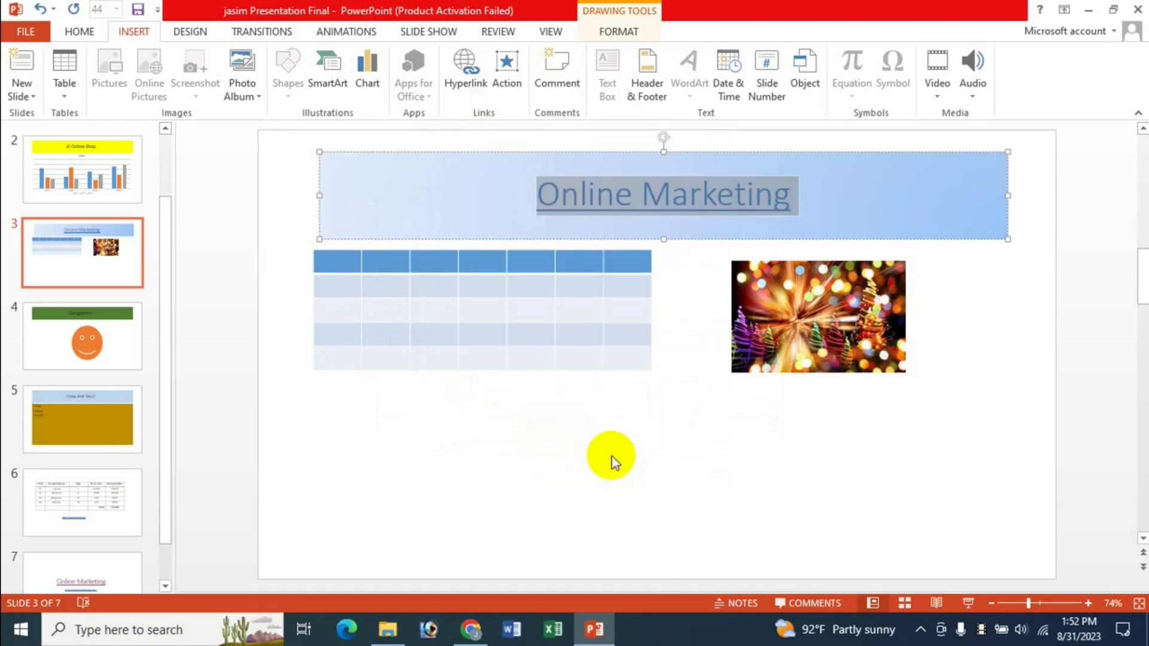
{"action": "left_click", "coordinate": [968, 598]}
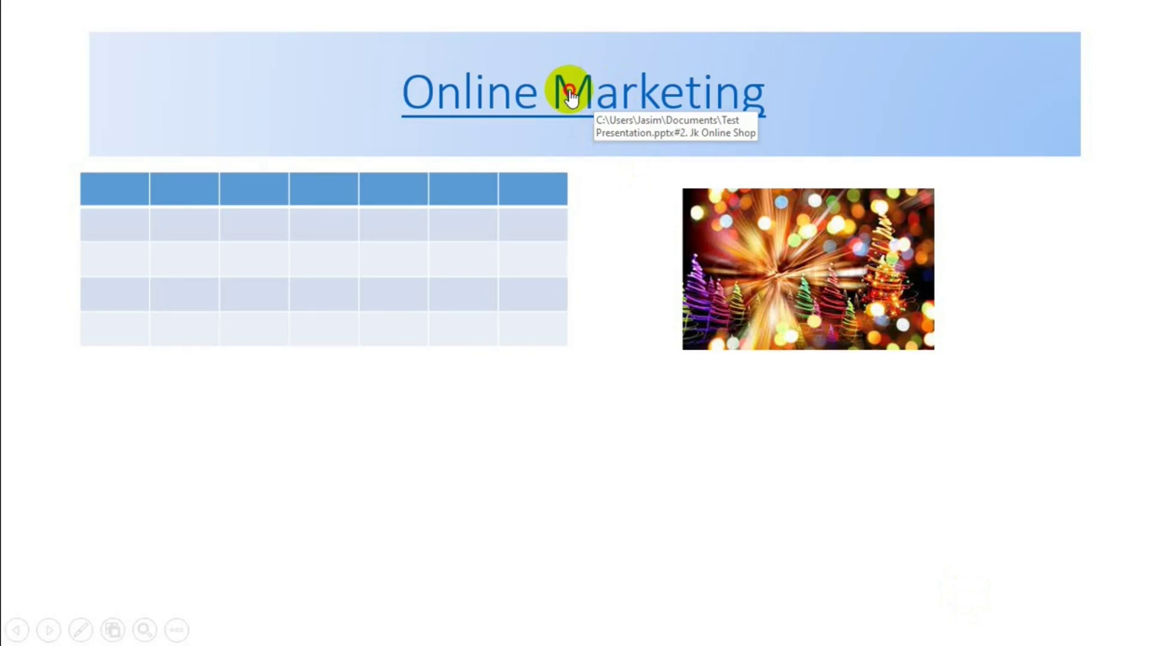
{"action": "left_click", "coordinate": [568, 93]}
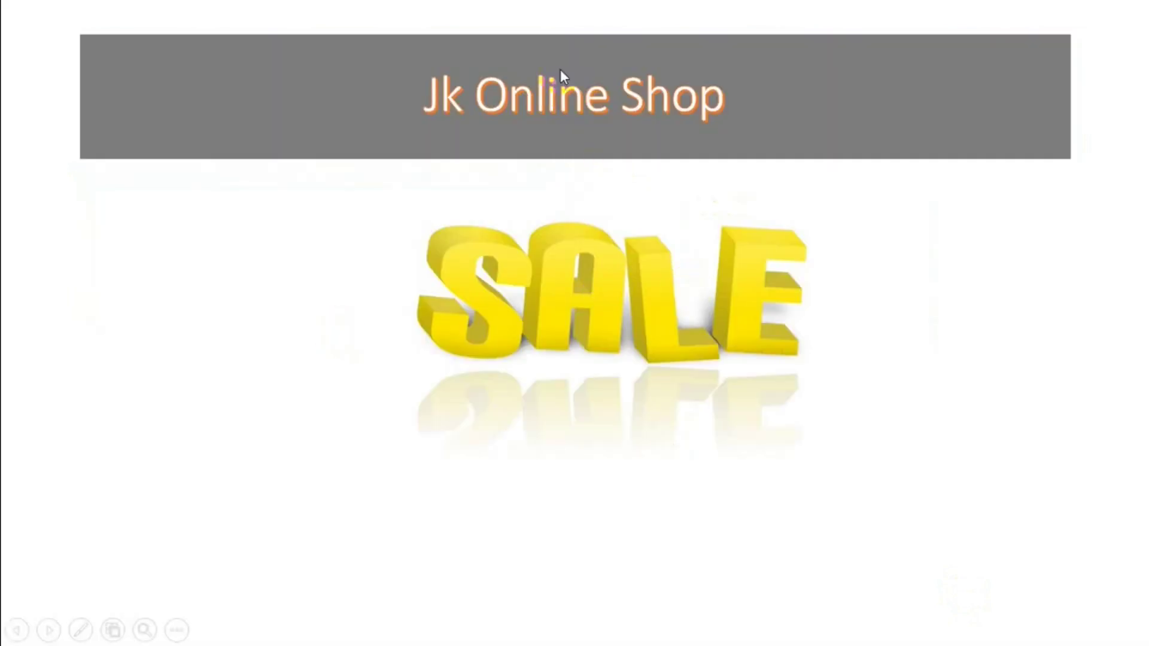
{"action": "left_click", "coordinate": [342, 171]}
{"action": "key", "text": "Escape"}
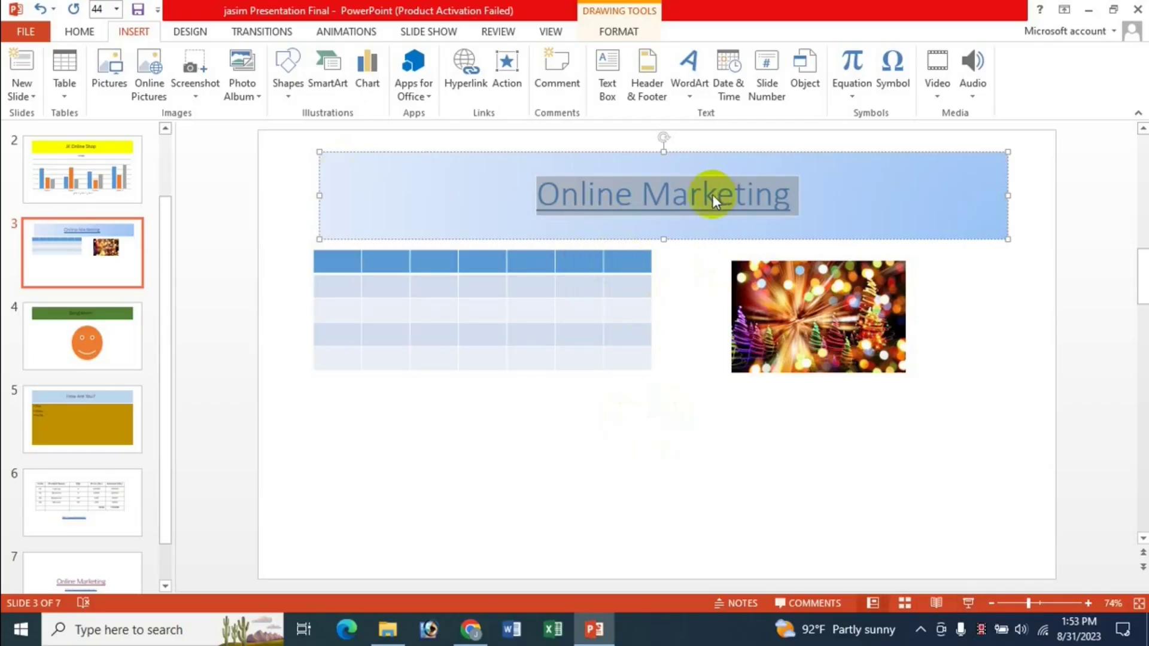
Step: Reopen the title's Action Settings, review the link choices, and leave Mouse Over set to None
{"action": "left_click", "coordinate": [506, 79]}
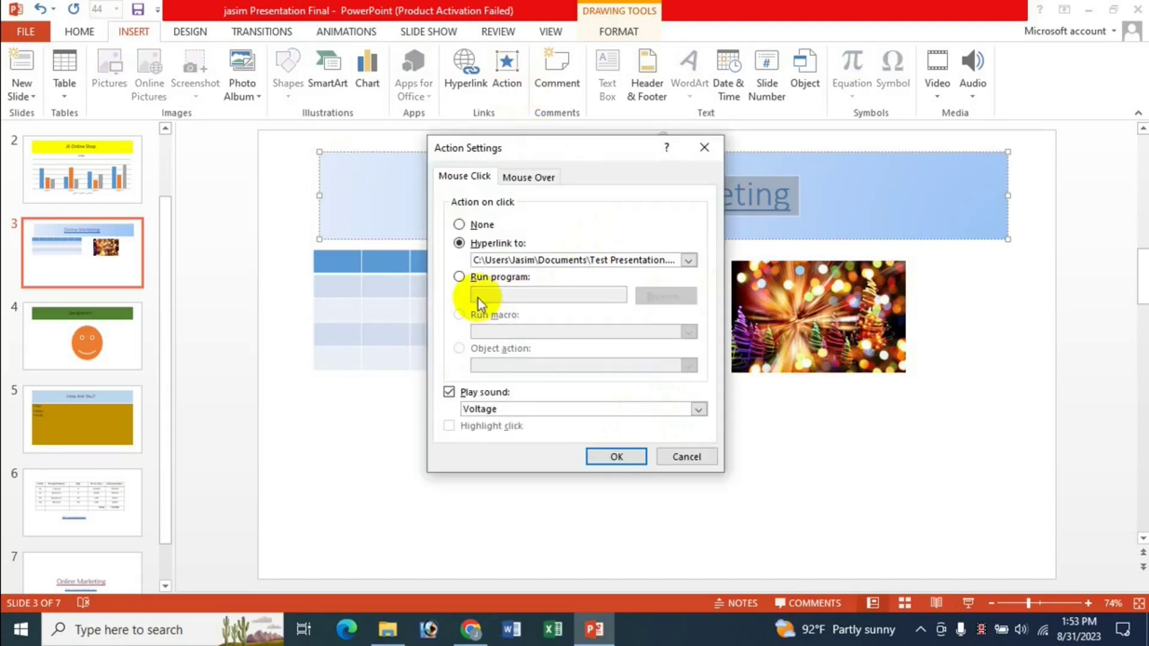
{"action": "left_click", "coordinate": [688, 261]}
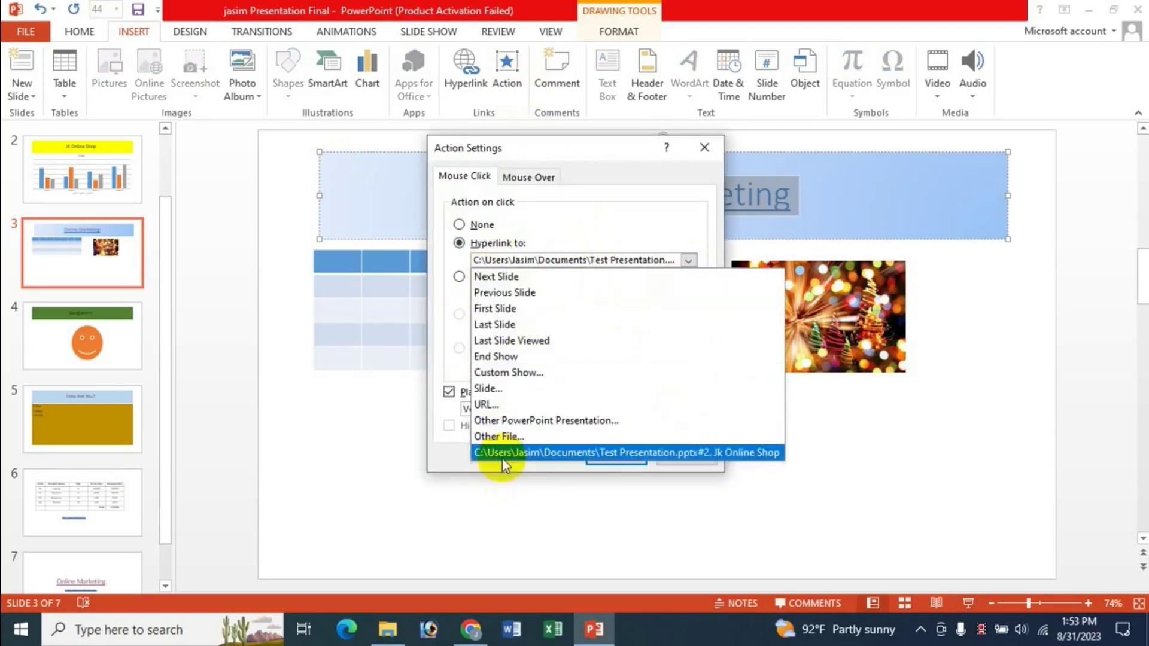
{"action": "left_click", "coordinate": [502, 148]}
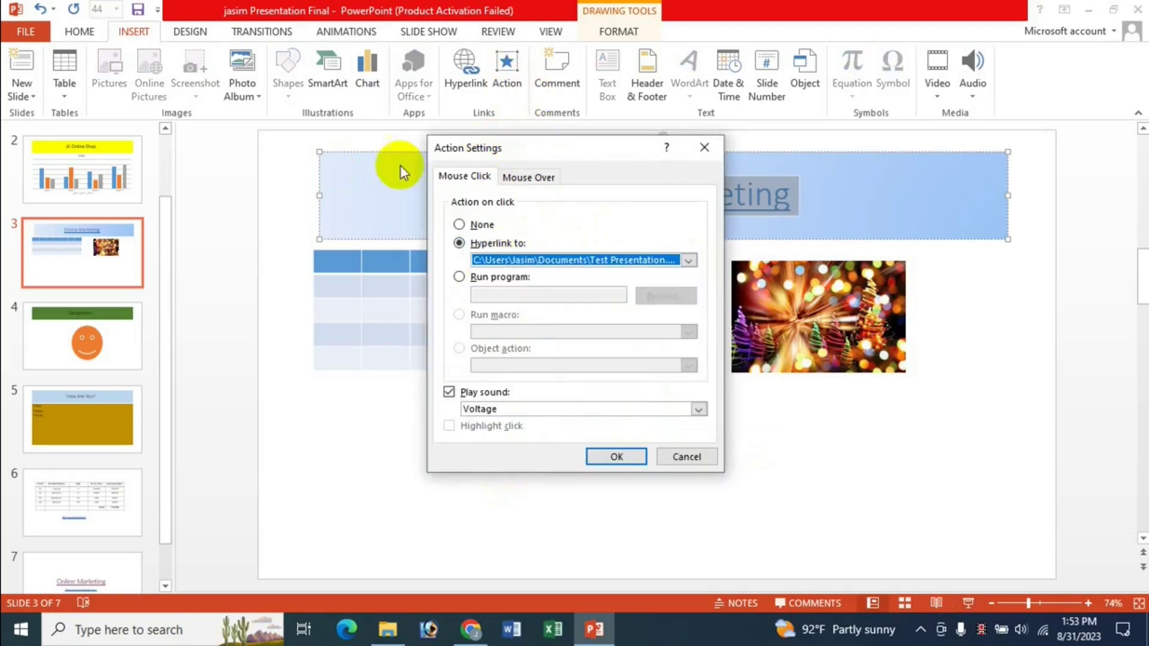
{"action": "left_click", "coordinate": [528, 176]}
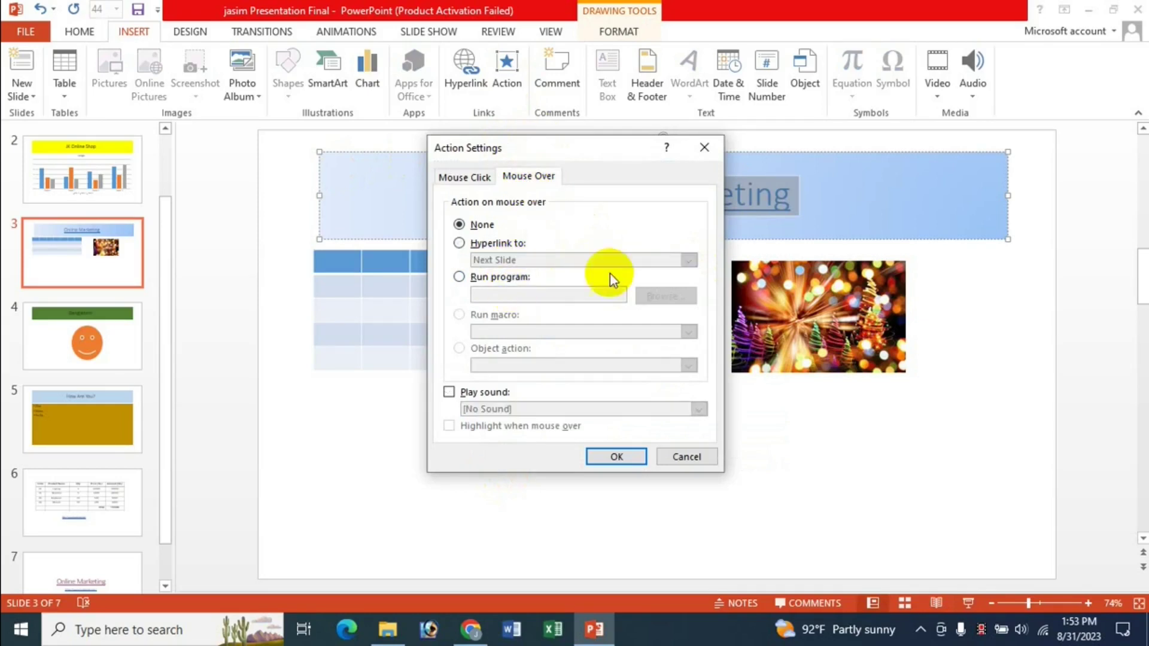
{"action": "left_click", "coordinate": [514, 243]}
{"action": "left_click", "coordinate": [687, 262]}
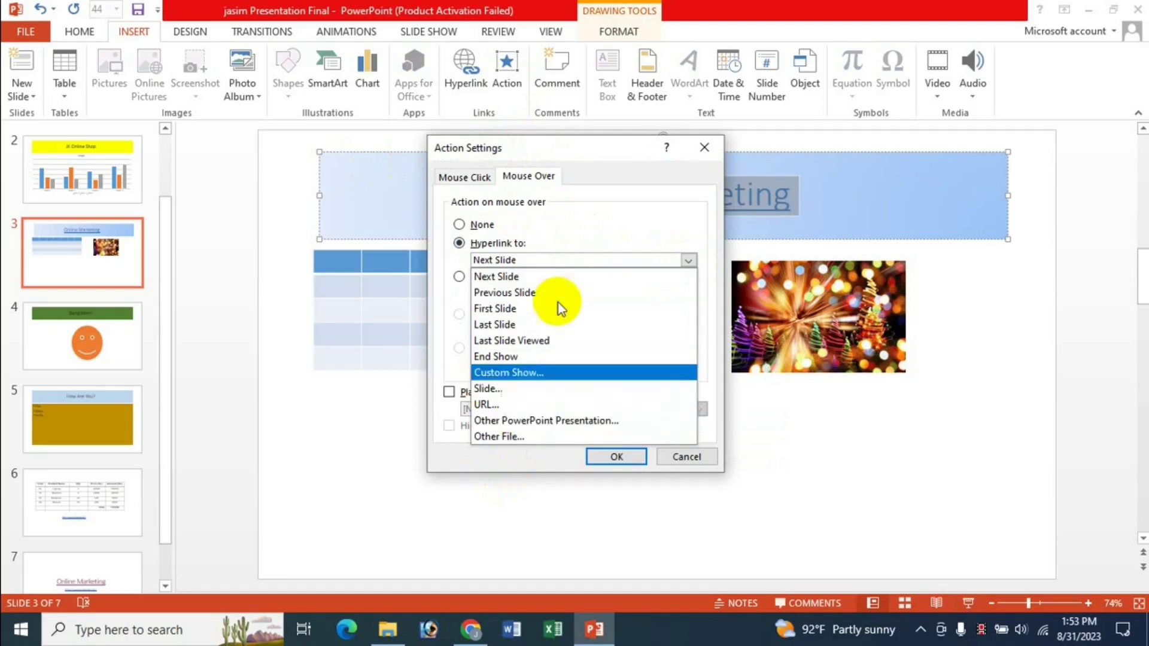
{"action": "left_click", "coordinate": [615, 171]}
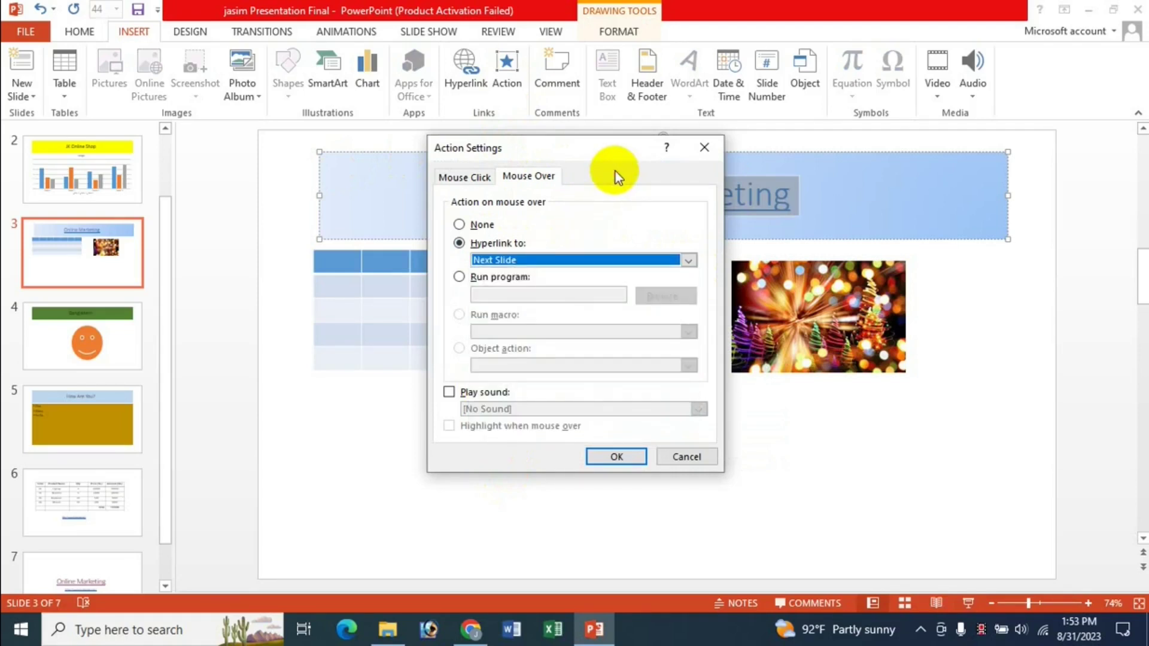
{"action": "left_click", "coordinate": [476, 225]}
{"action": "left_click", "coordinate": [469, 177]}
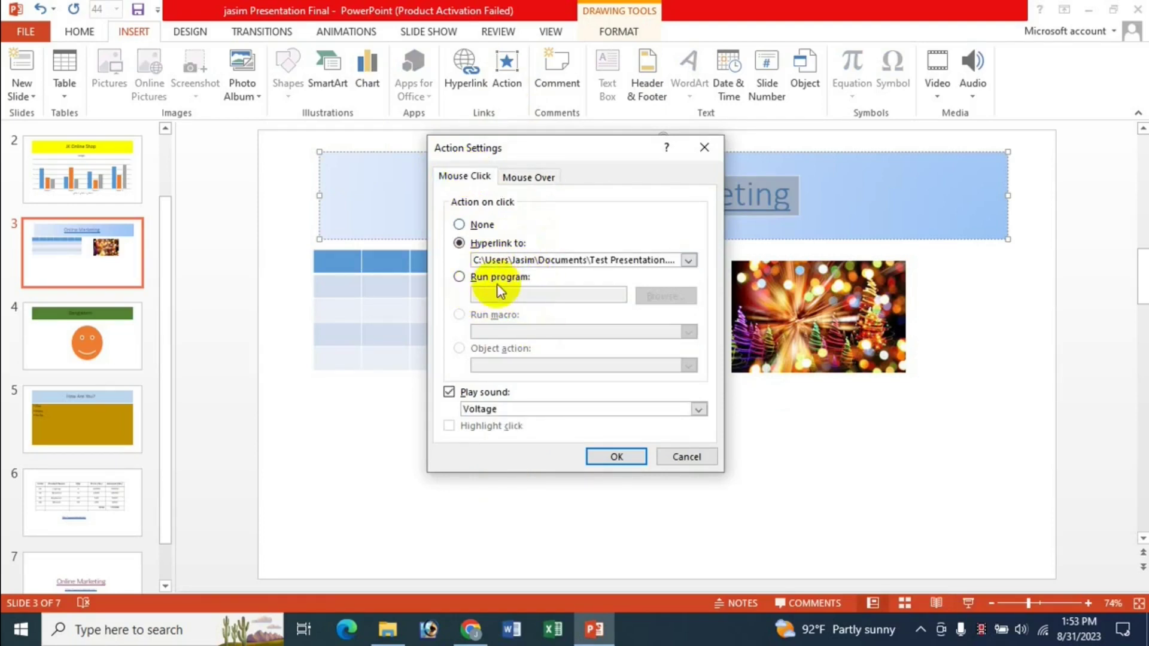
Step: Replace the click hyperlink with Run program, choosing All Files and MS Word's Bullet & Numbering document
{"action": "left_click", "coordinate": [478, 225]}
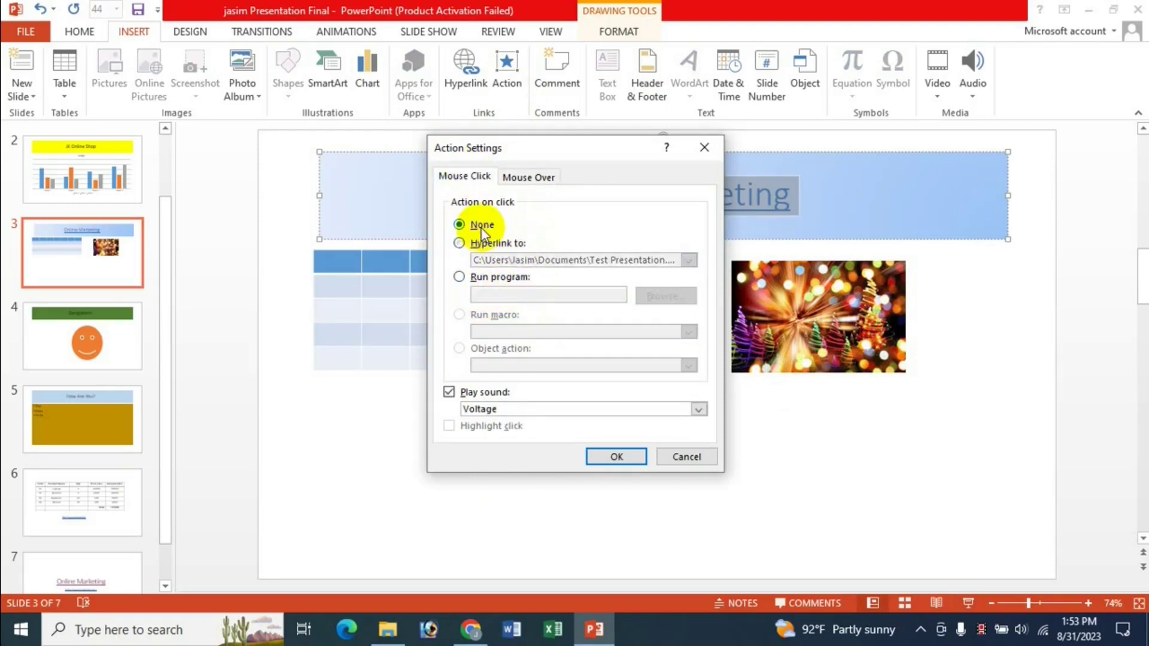
{"action": "left_click", "coordinate": [459, 279]}
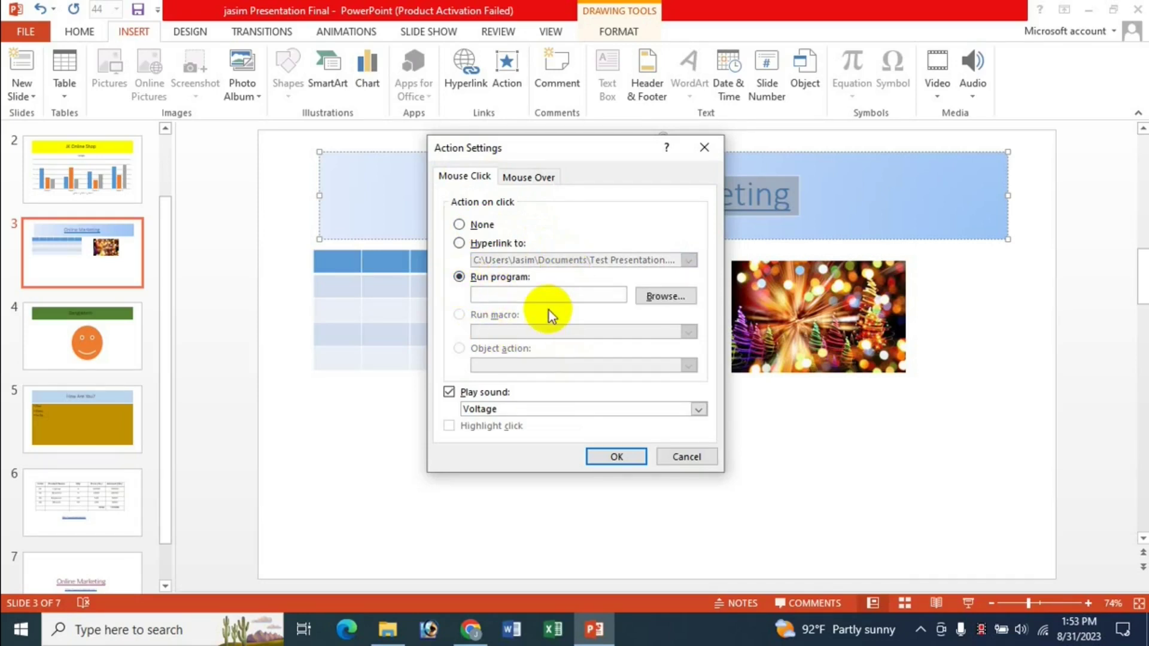
{"action": "left_click", "coordinate": [667, 297]}
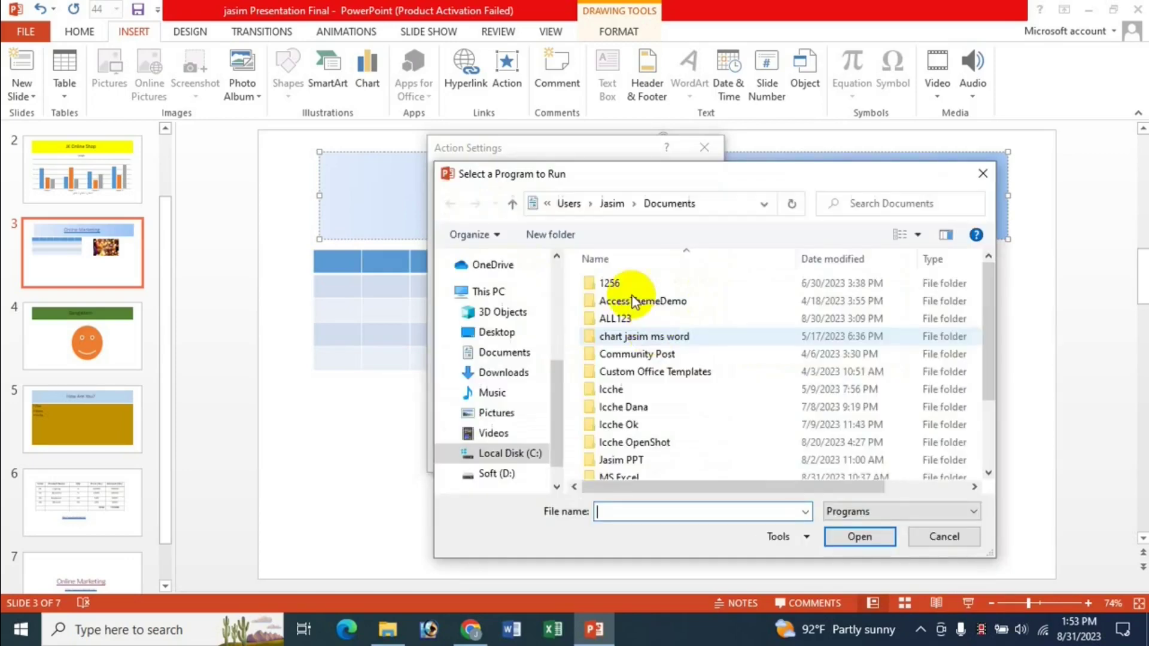
{"action": "left_click", "coordinate": [520, 353]}
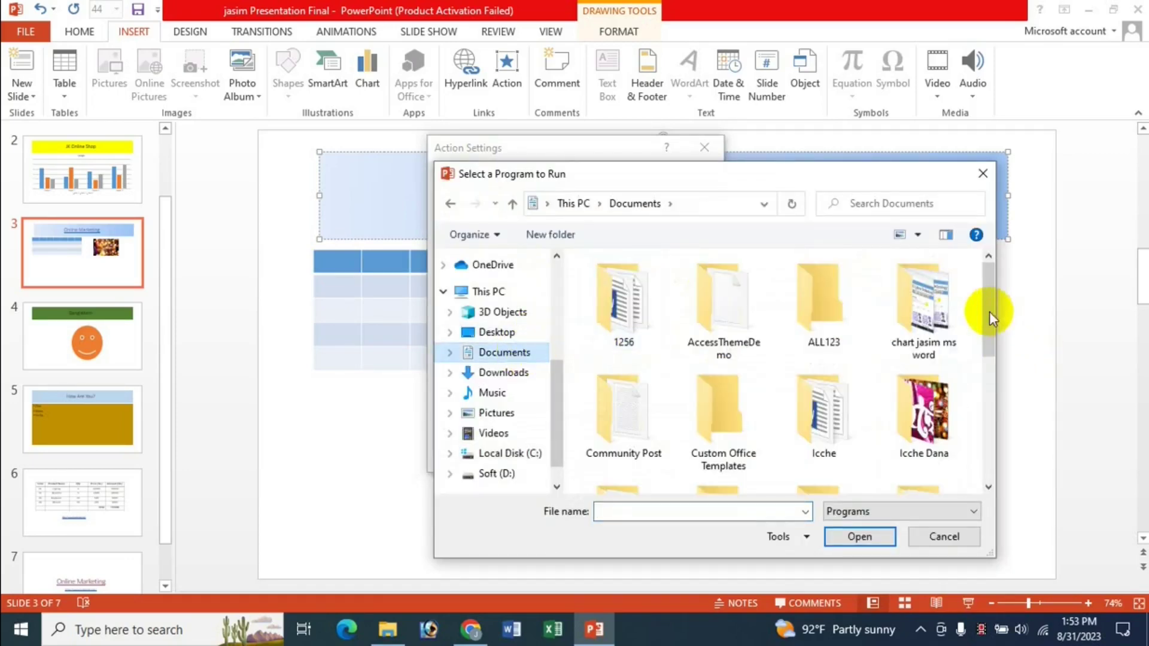
{"action": "left_click_drag", "start_coordinate": [989, 311], "coordinate": [987, 433]}
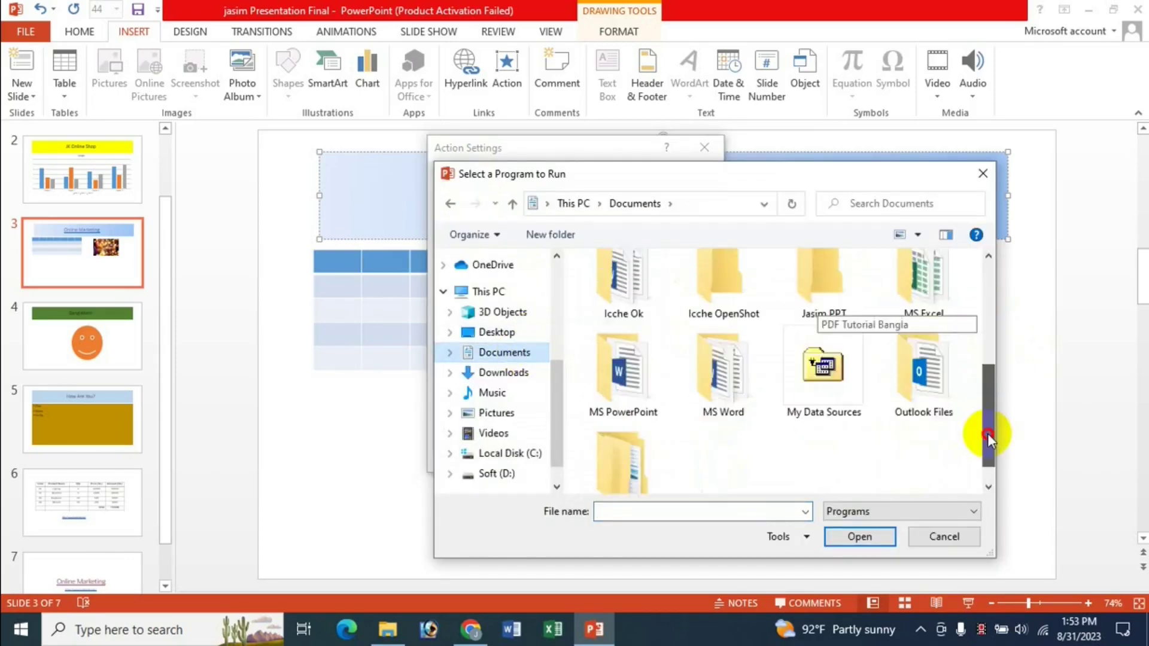
{"action": "left_click", "coordinate": [877, 512]}
{"action": "left_click", "coordinate": [878, 525]}
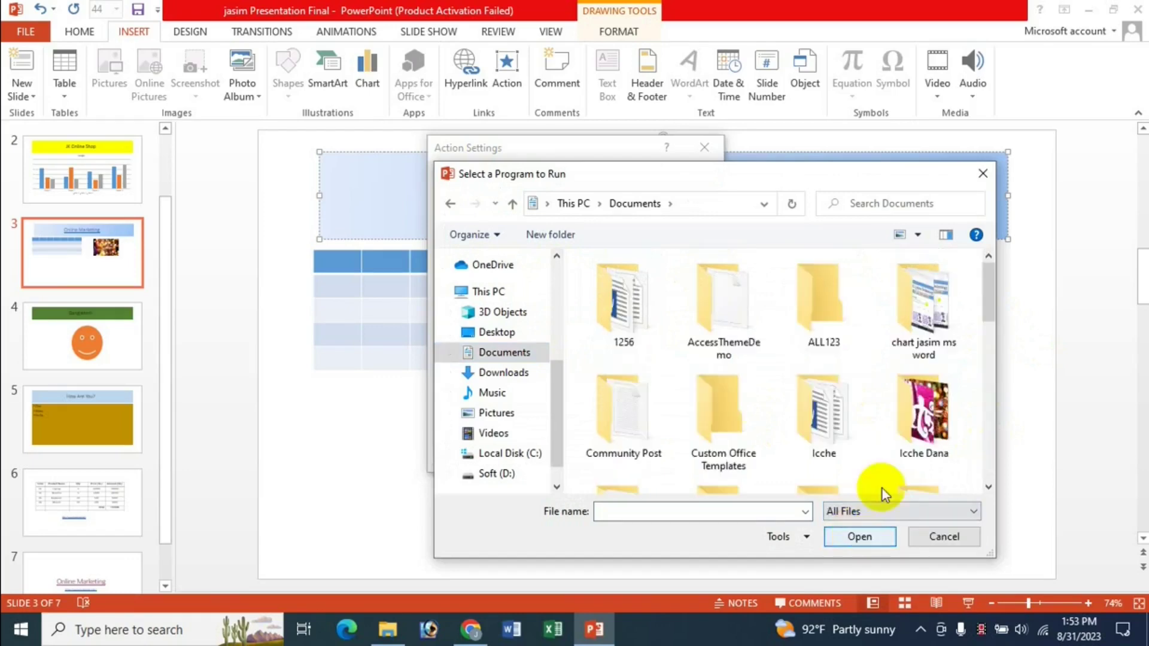
{"action": "mouse_move", "coordinate": [994, 306]}
{"action": "left_mouse_down"}
{"action": "mouse_move", "coordinate": [989, 474]}
{"action": "mouse_move", "coordinate": [998, 388]}
{"action": "left_mouse_up"}
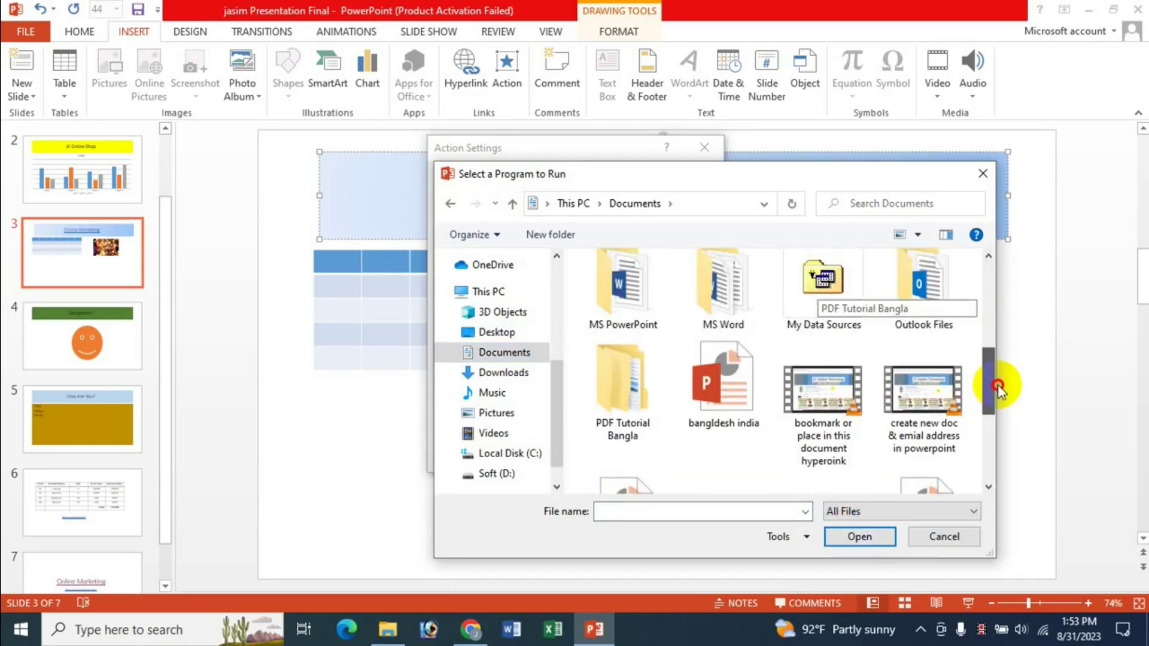
{"action": "double_click", "coordinate": [738, 306]}
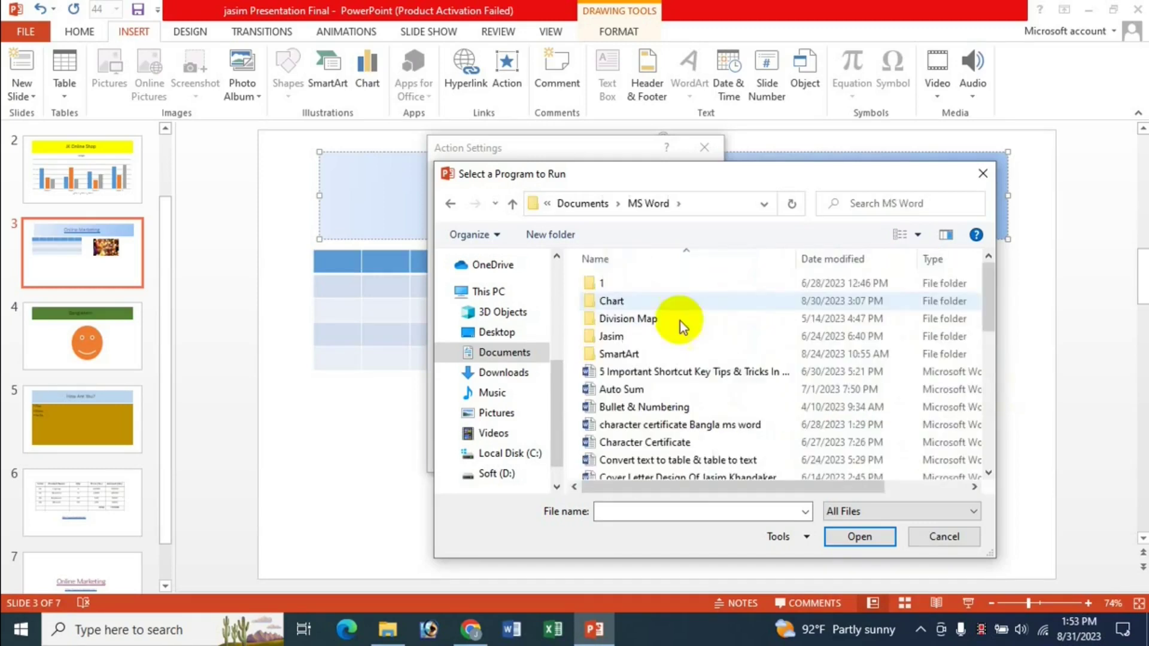
{"action": "left_click", "coordinate": [655, 408]}
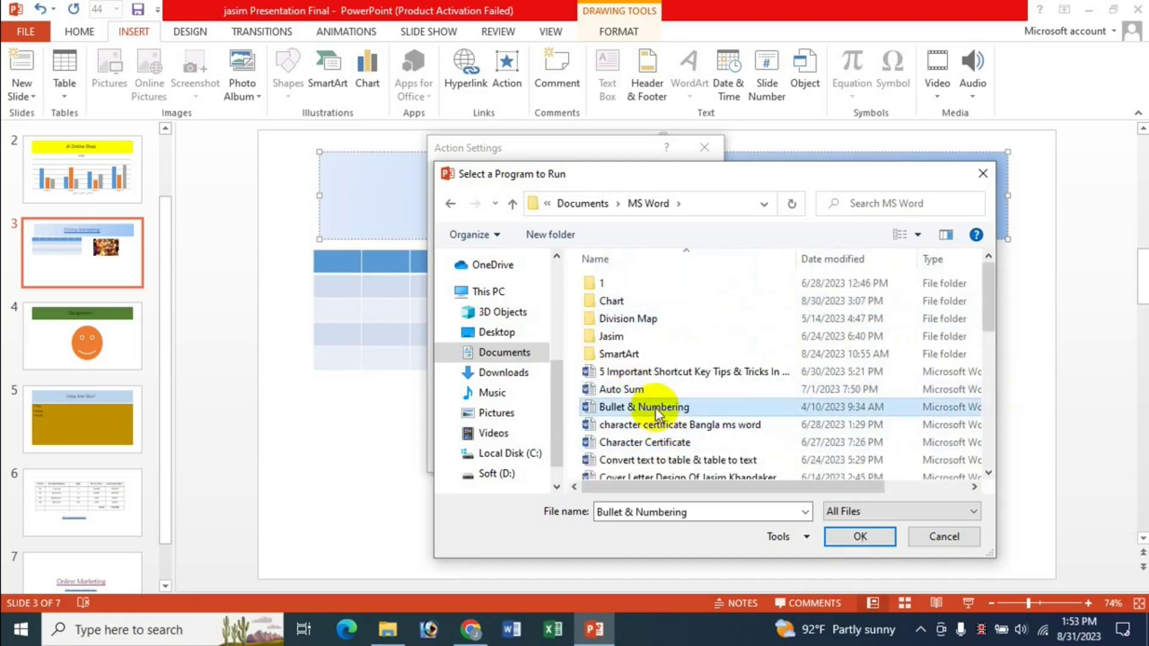
{"action": "left_click", "coordinate": [846, 536]}
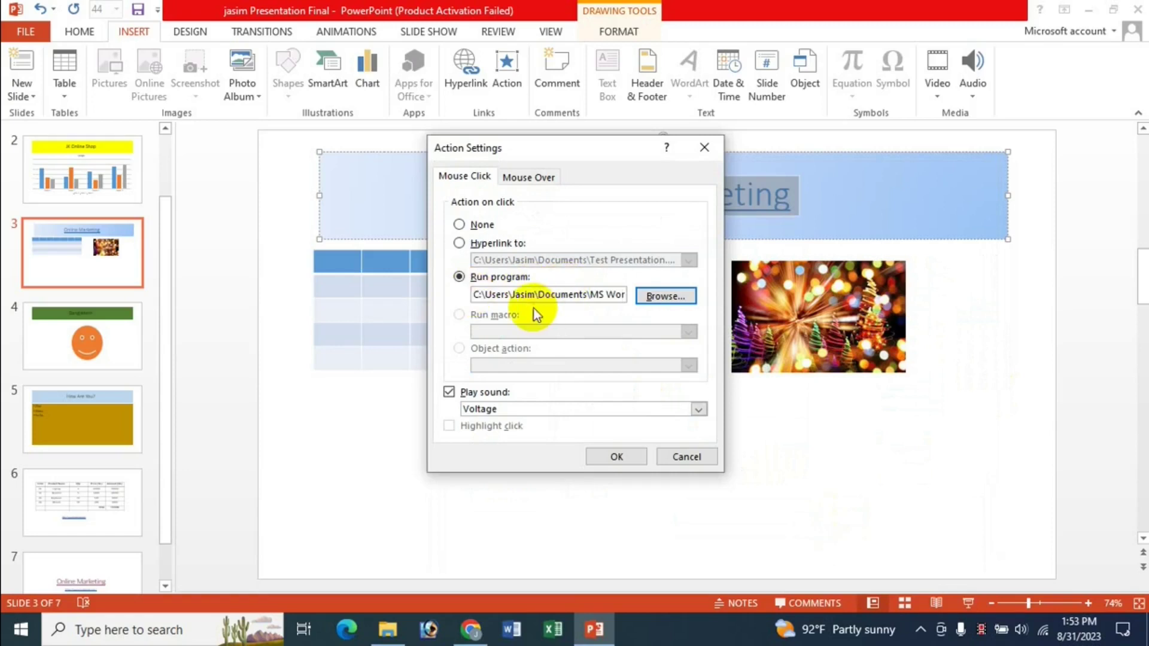
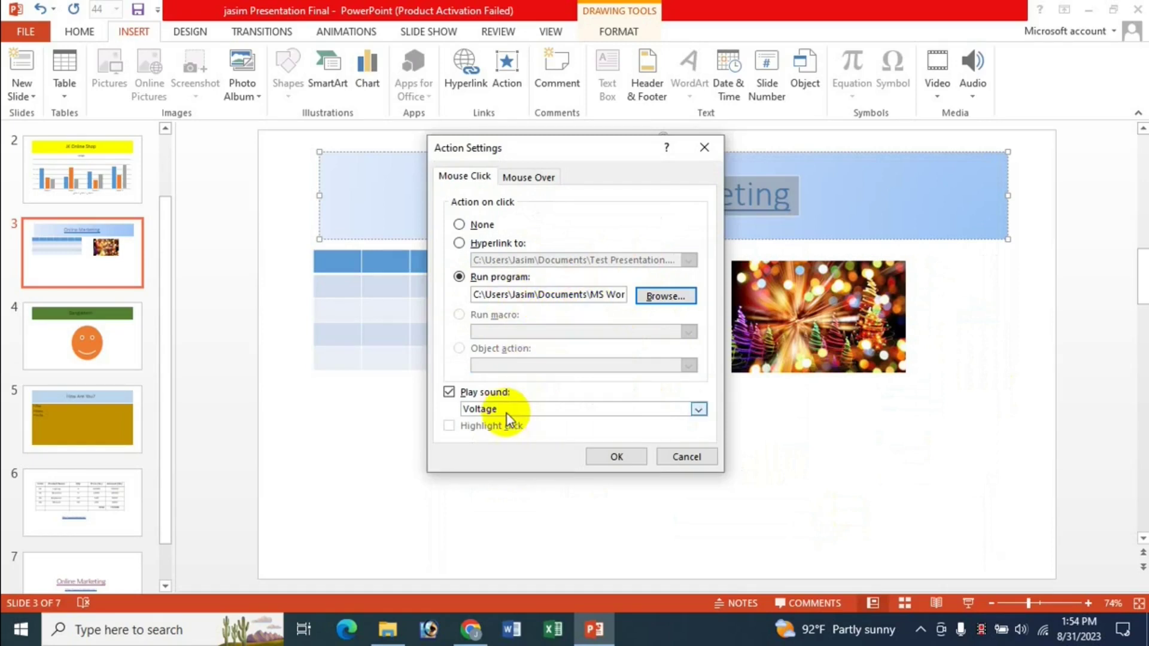
Step: Change the title's action sound from Voltage to Chime and apply it
{"action": "left_click", "coordinate": [559, 410]}
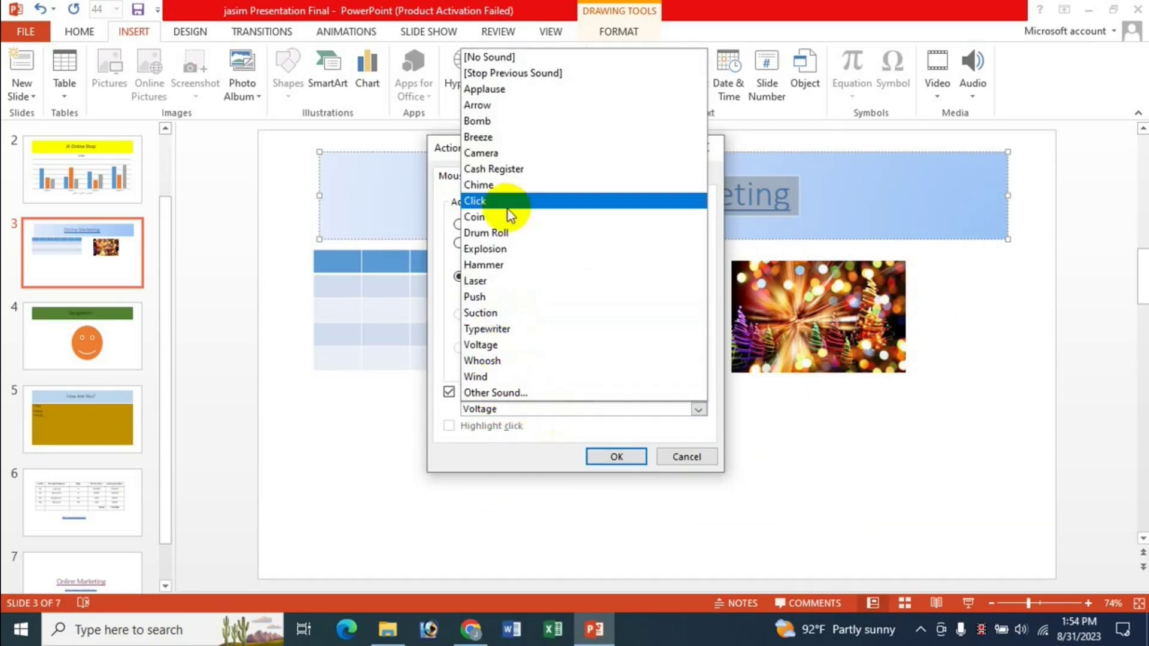
{"action": "left_click", "coordinate": [510, 190]}
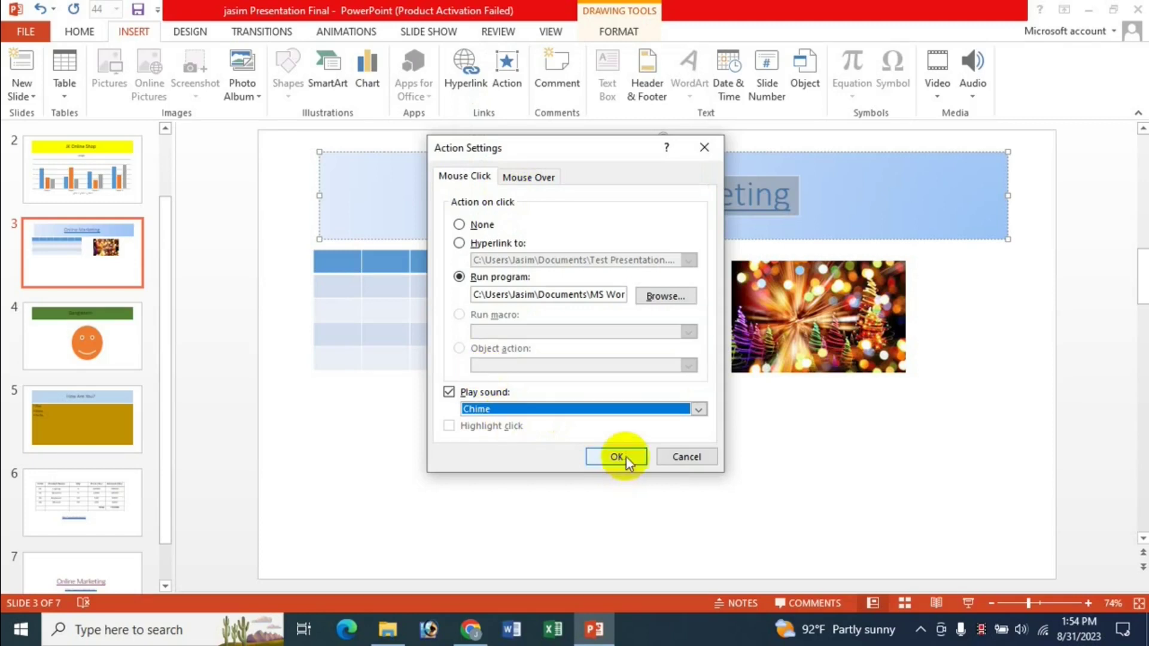
{"action": "left_click", "coordinate": [617, 456]}
Step: Test the title in slide show: it opens Bullet & Numbering.docx in Word, then close Word and exit
{"action": "left_click", "coordinate": [968, 601]}
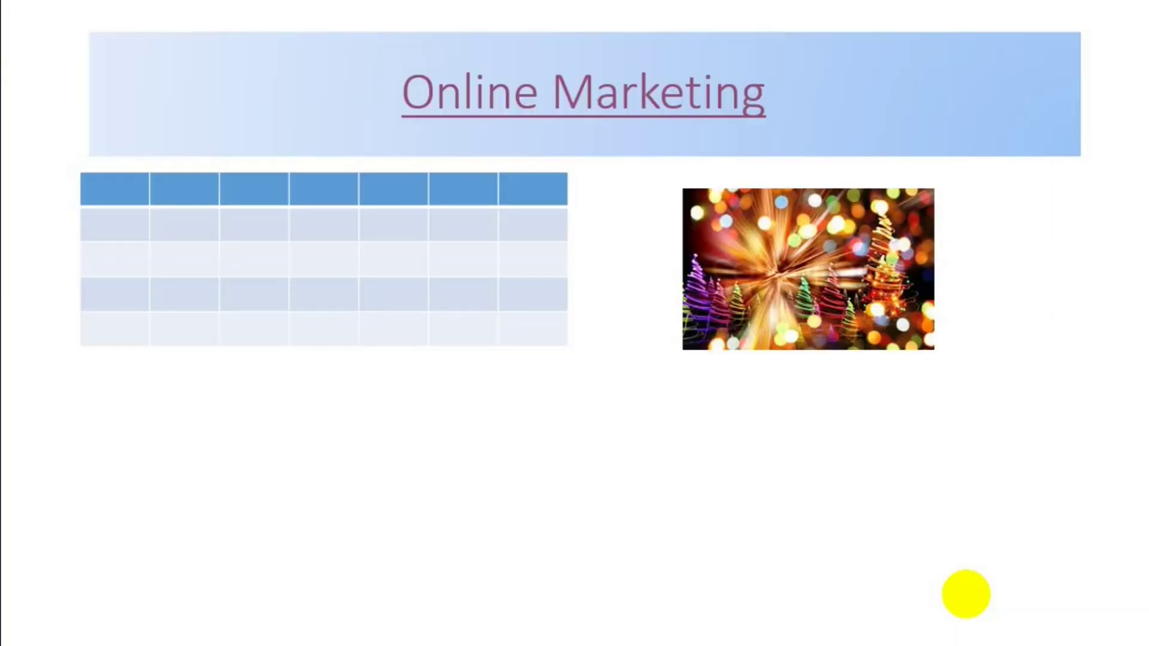
{"action": "left_click", "coordinate": [592, 104]}
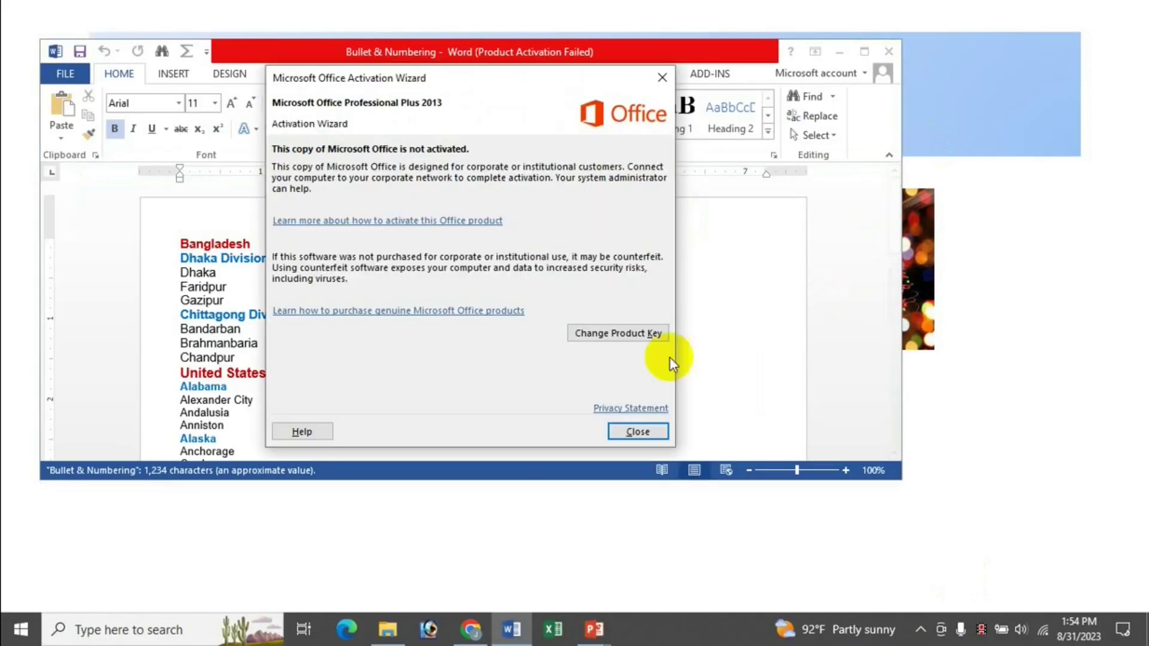
{"action": "left_click", "coordinate": [634, 431]}
{"action": "left_click", "coordinate": [887, 51]}
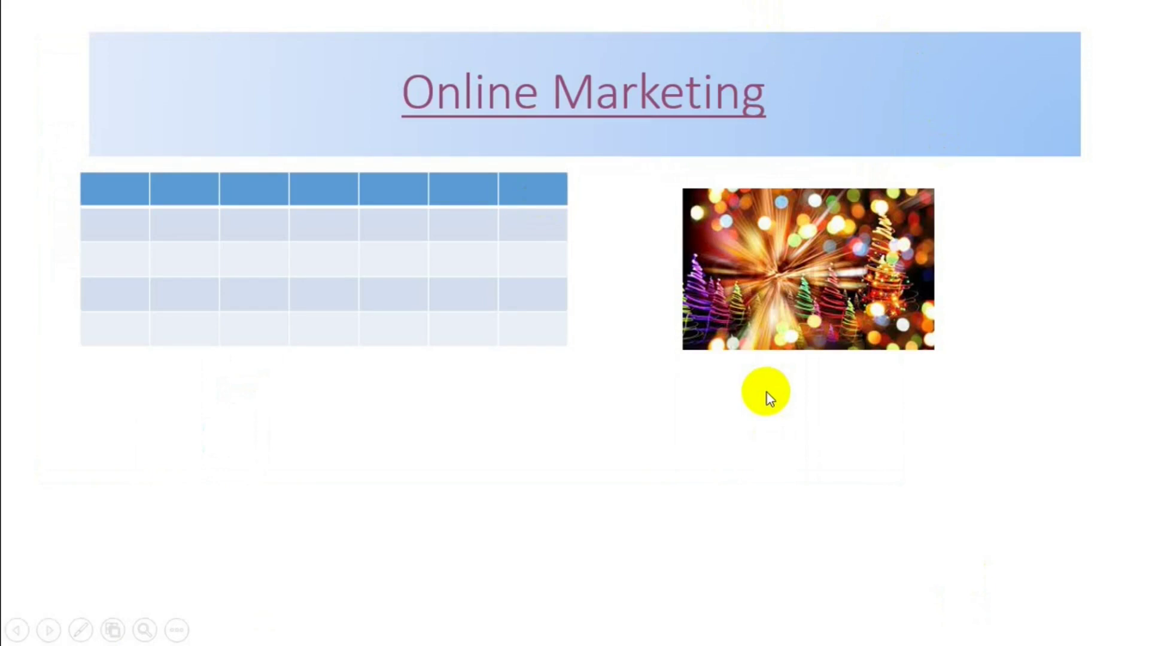
{"action": "key", "text": "Escape"}
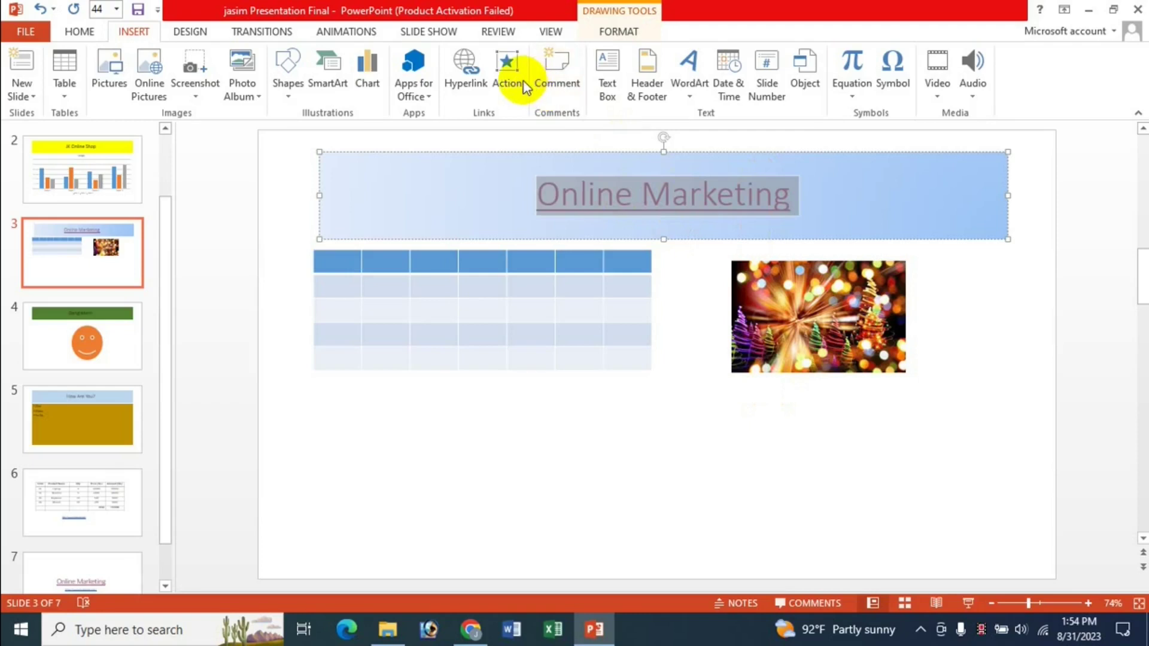
Step: Set both the Mouse Click and Mouse Over actions of the title to None
{"action": "left_click", "coordinate": [507, 77]}
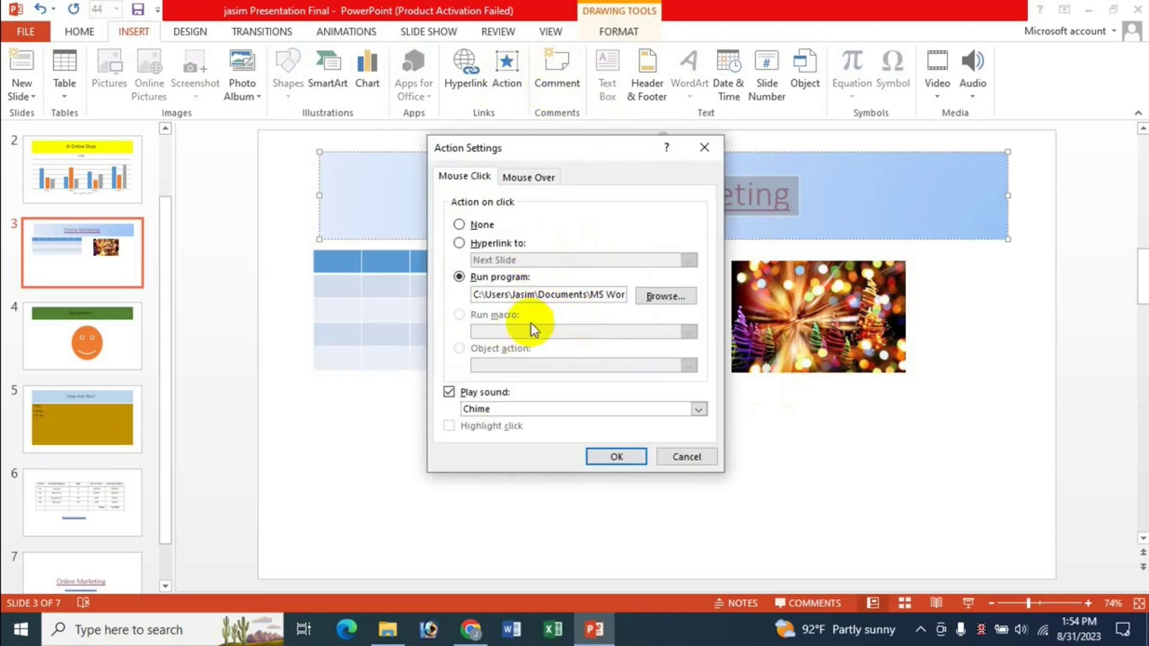
{"action": "left_click", "coordinate": [528, 177]}
{"action": "left_click", "coordinate": [490, 278]}
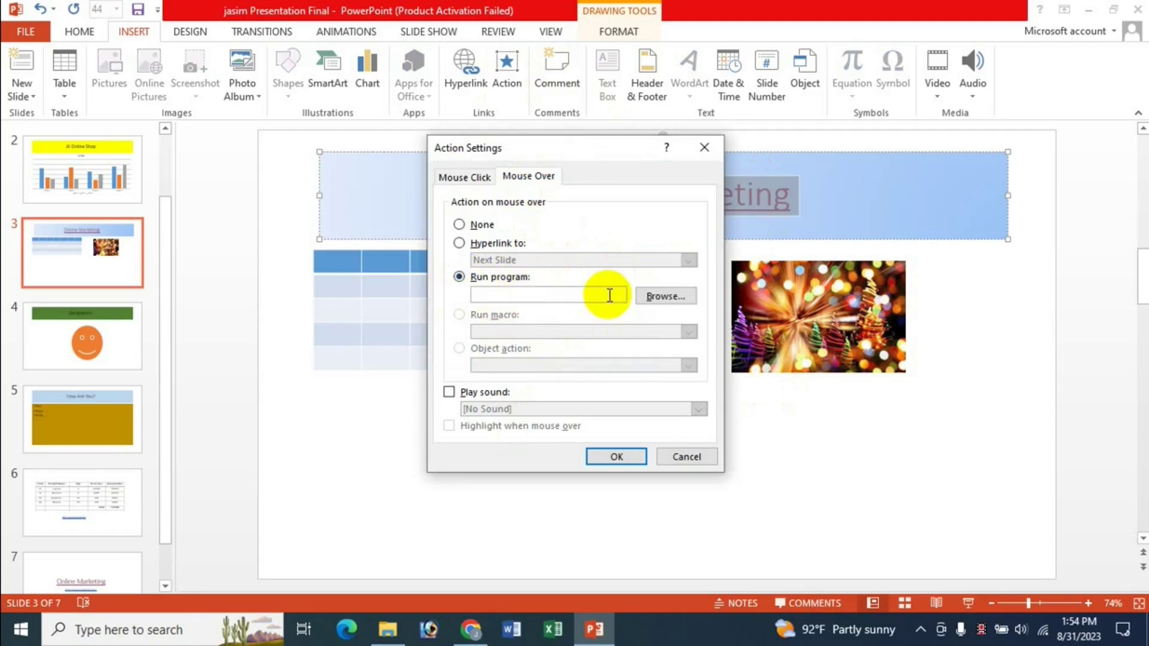
{"action": "left_click", "coordinate": [461, 175]}
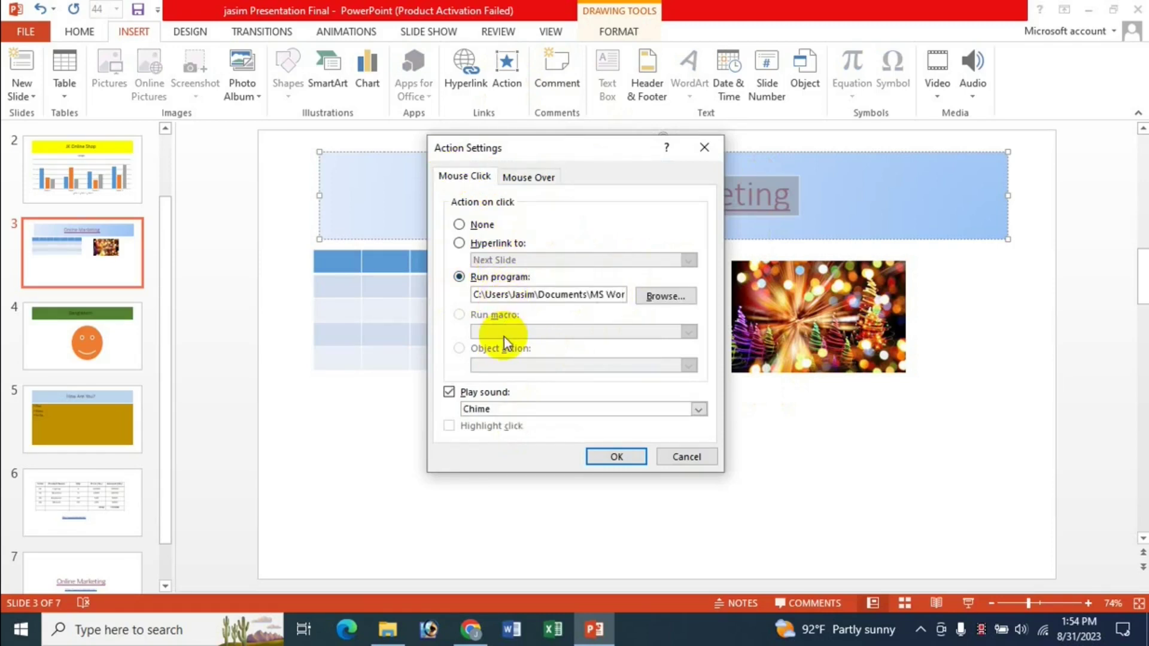
{"action": "left_click", "coordinate": [471, 226]}
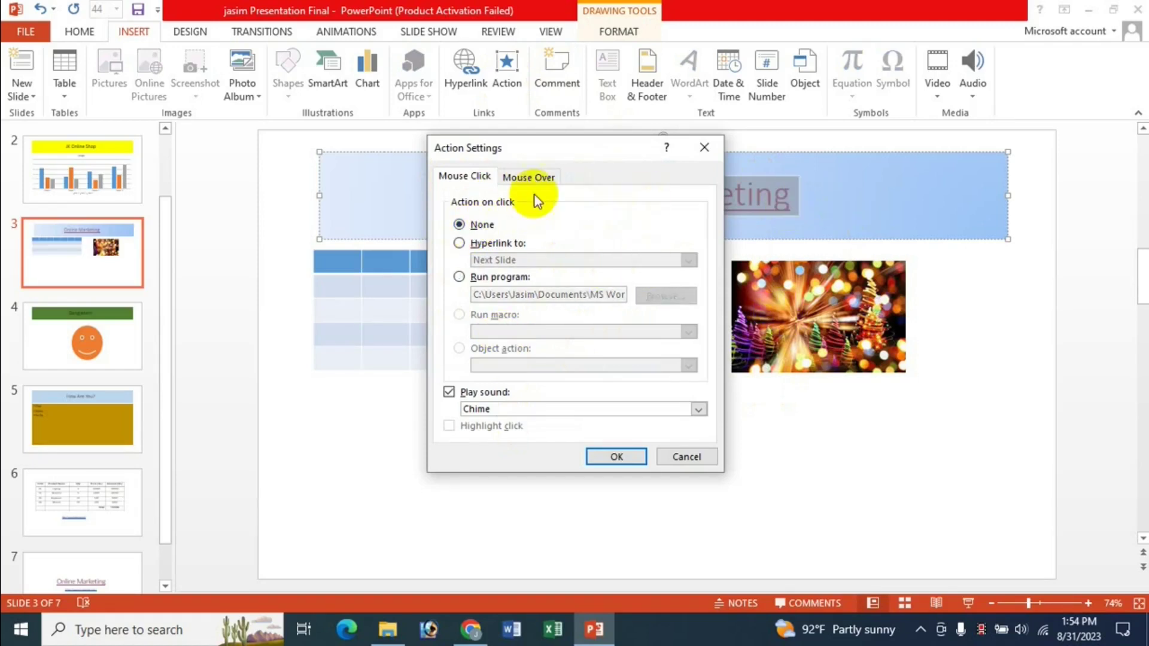
{"action": "left_click", "coordinate": [527, 179]}
{"action": "left_click", "coordinate": [481, 222]}
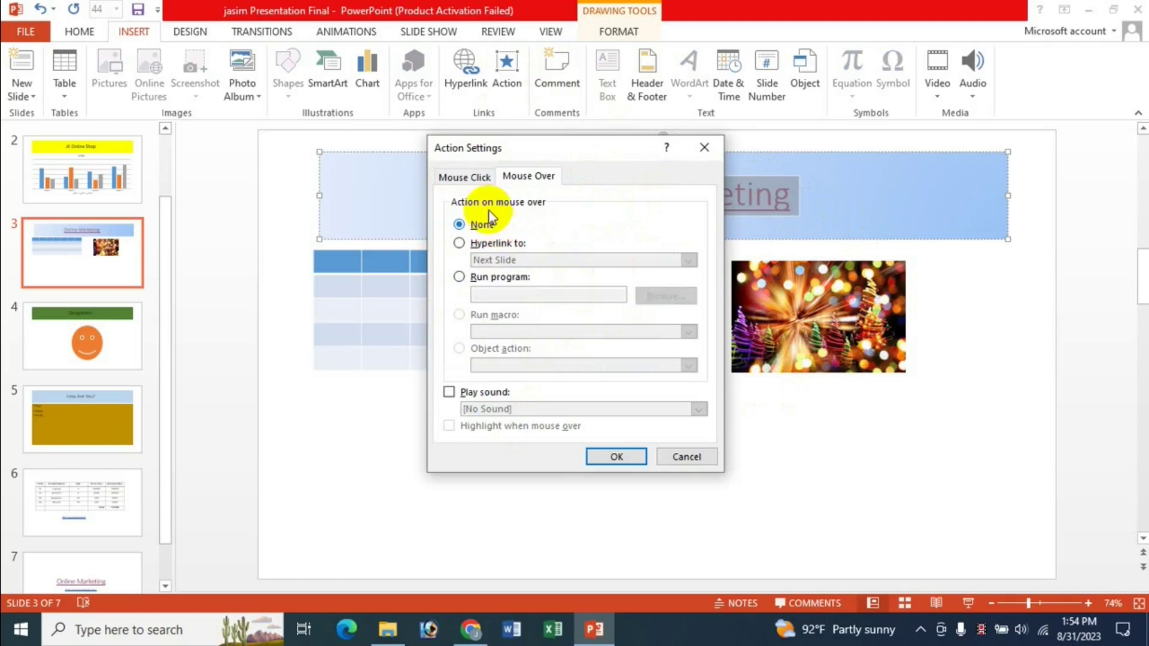
Step: Turn off the title's click sound, apply the cleared settings, and select the picture
{"action": "left_click", "coordinate": [464, 175]}
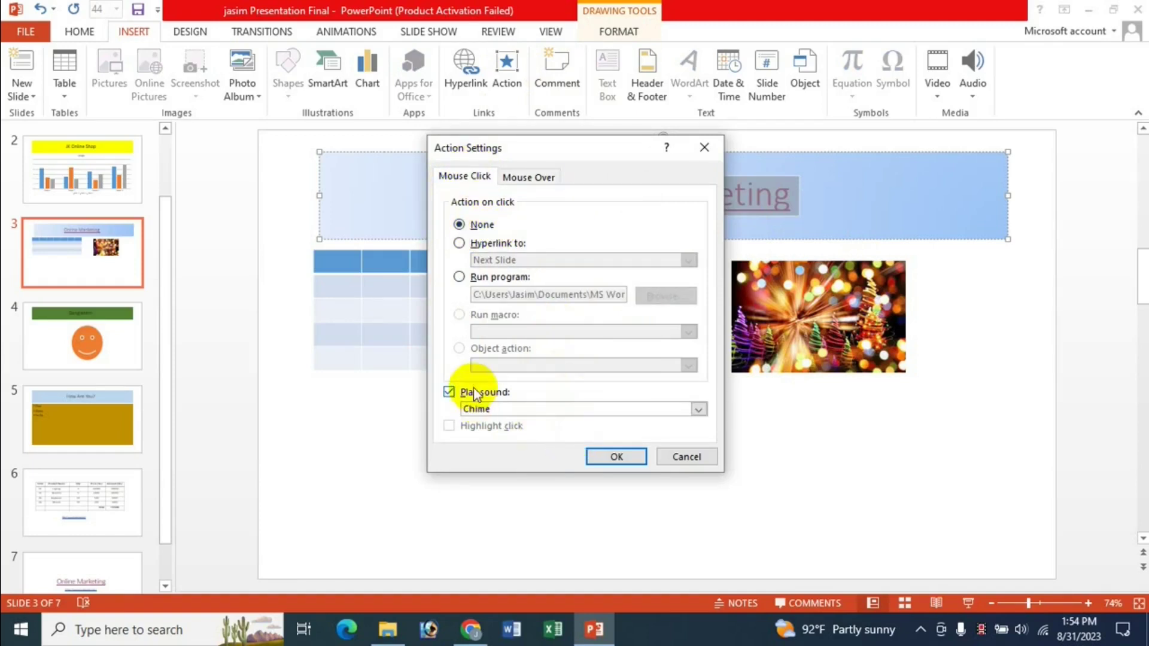
{"action": "left_click", "coordinate": [450, 392]}
{"action": "left_click", "coordinate": [529, 176]}
{"action": "left_click", "coordinate": [472, 178]}
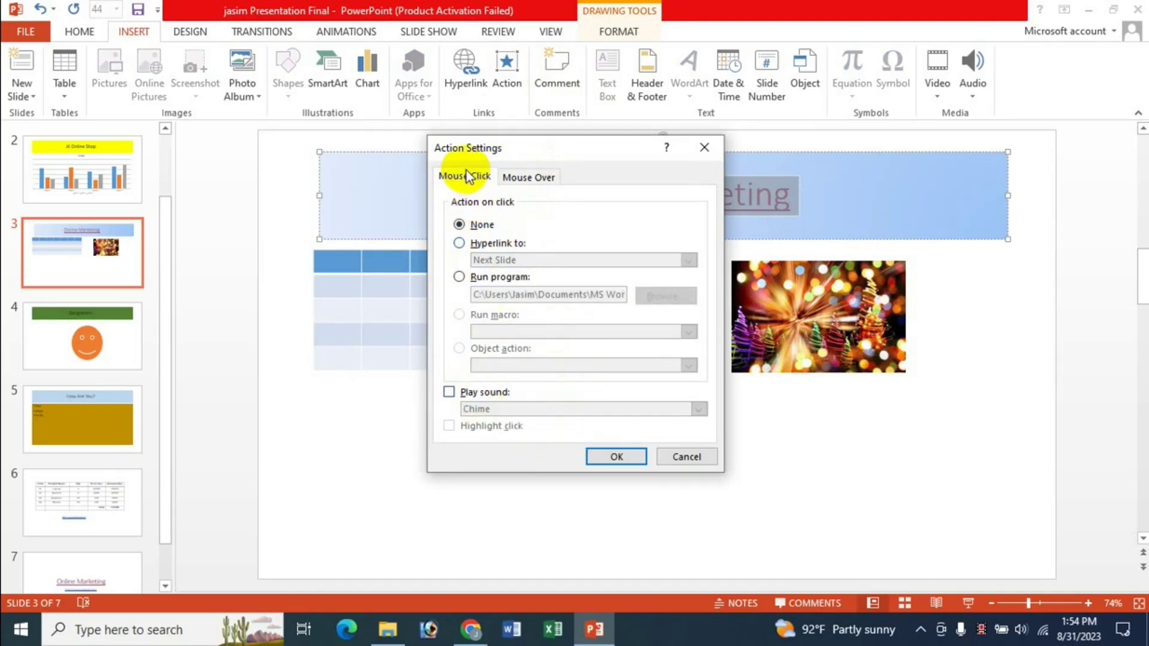
{"action": "left_click", "coordinate": [613, 458]}
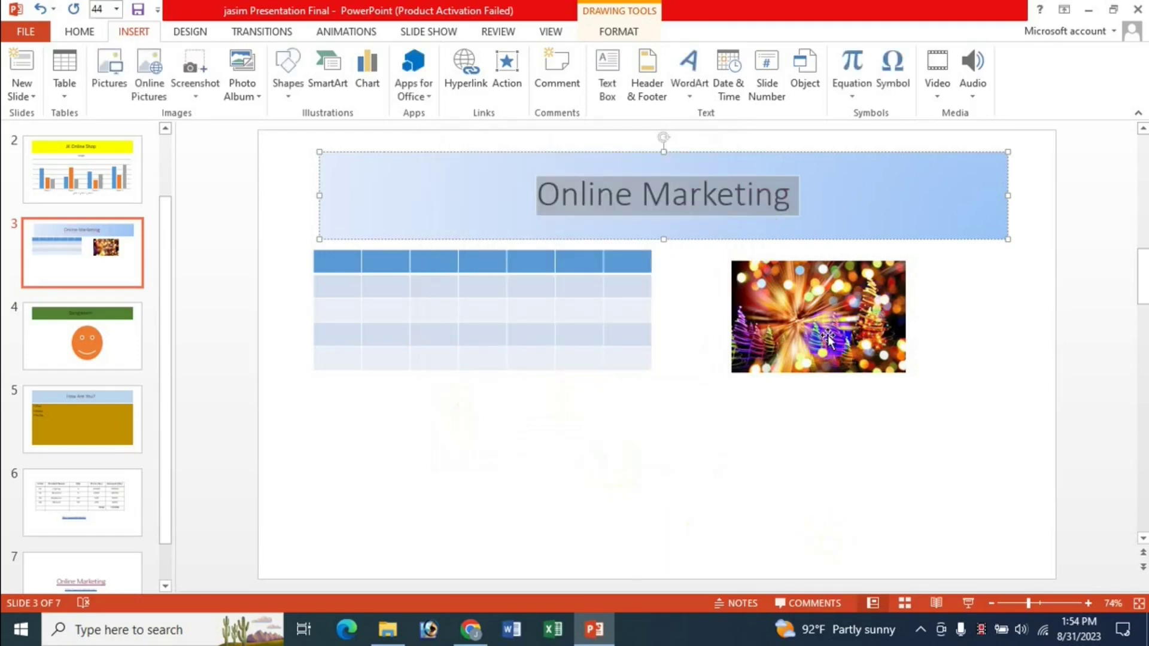
{"action": "left_click", "coordinate": [768, 371]}
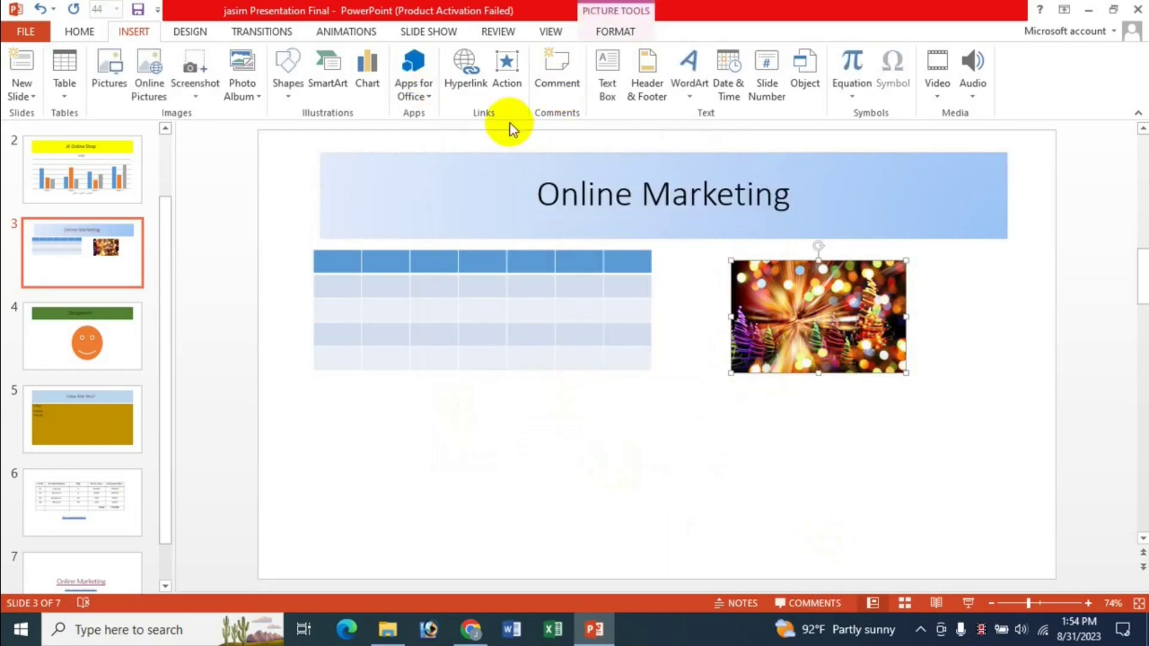
Step: Set the picture's Mouse Click action to Hyperlink to: End Show
{"action": "left_click", "coordinate": [509, 84]}
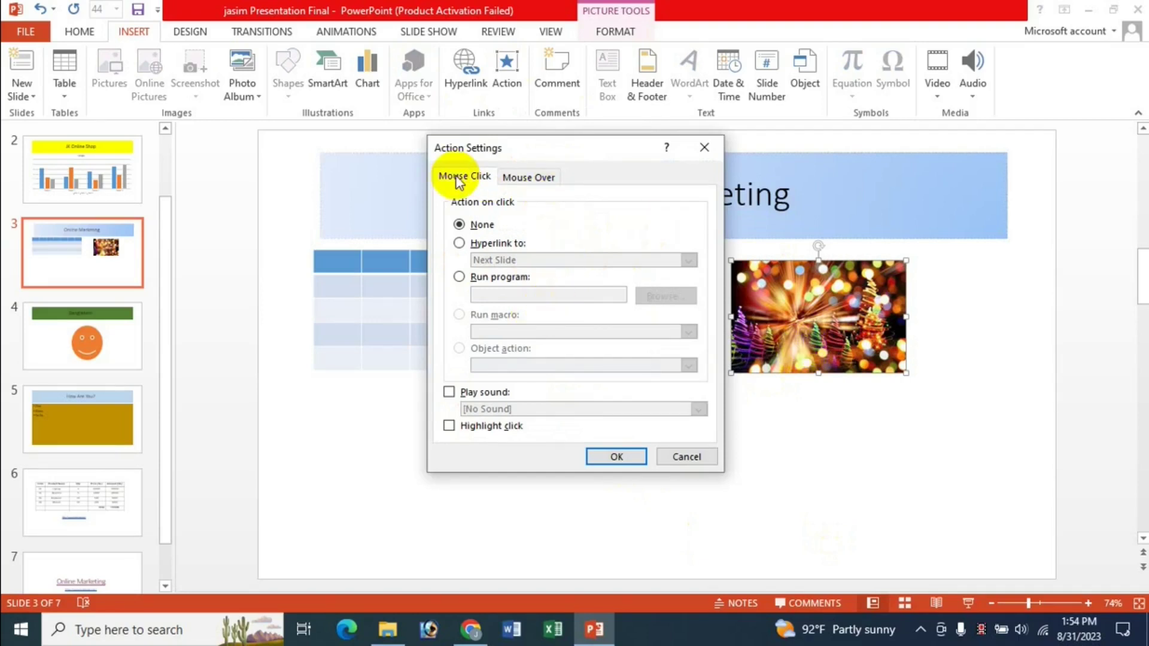
{"action": "left_click", "coordinate": [489, 245]}
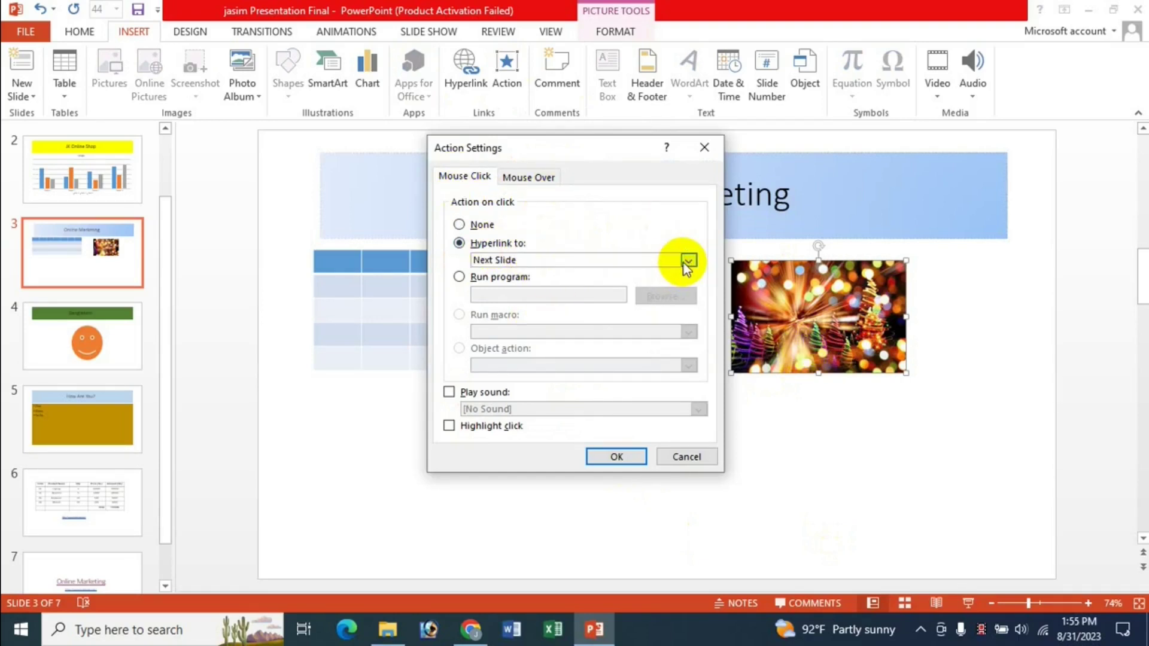
{"action": "left_click", "coordinate": [688, 261]}
{"action": "left_click", "coordinate": [530, 356]}
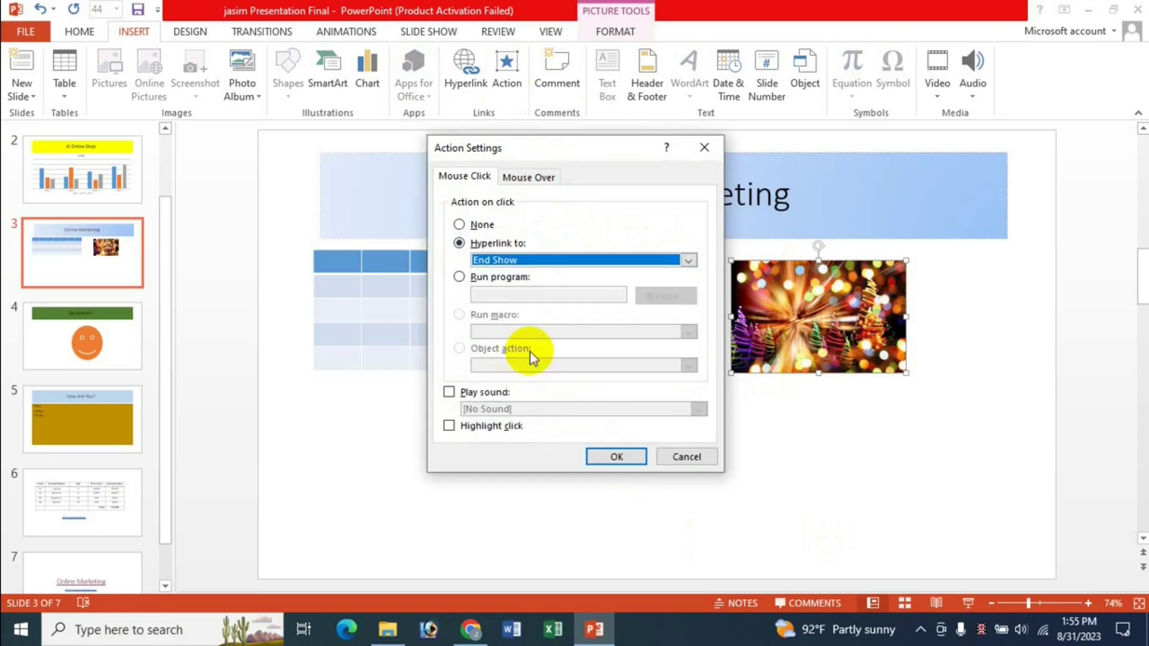
Step: Add the Hammer click sound, then test by clicking the picture in the slide show
{"action": "left_click", "coordinate": [450, 392]}
{"action": "left_click", "coordinate": [541, 409]}
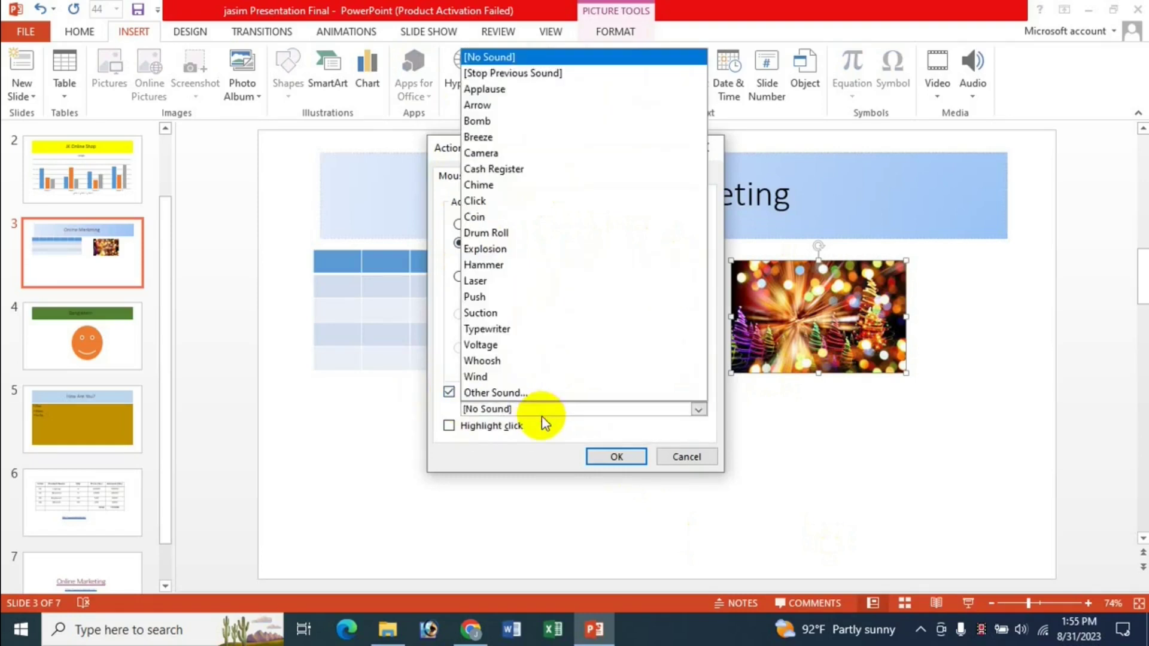
{"action": "left_click", "coordinate": [495, 272]}
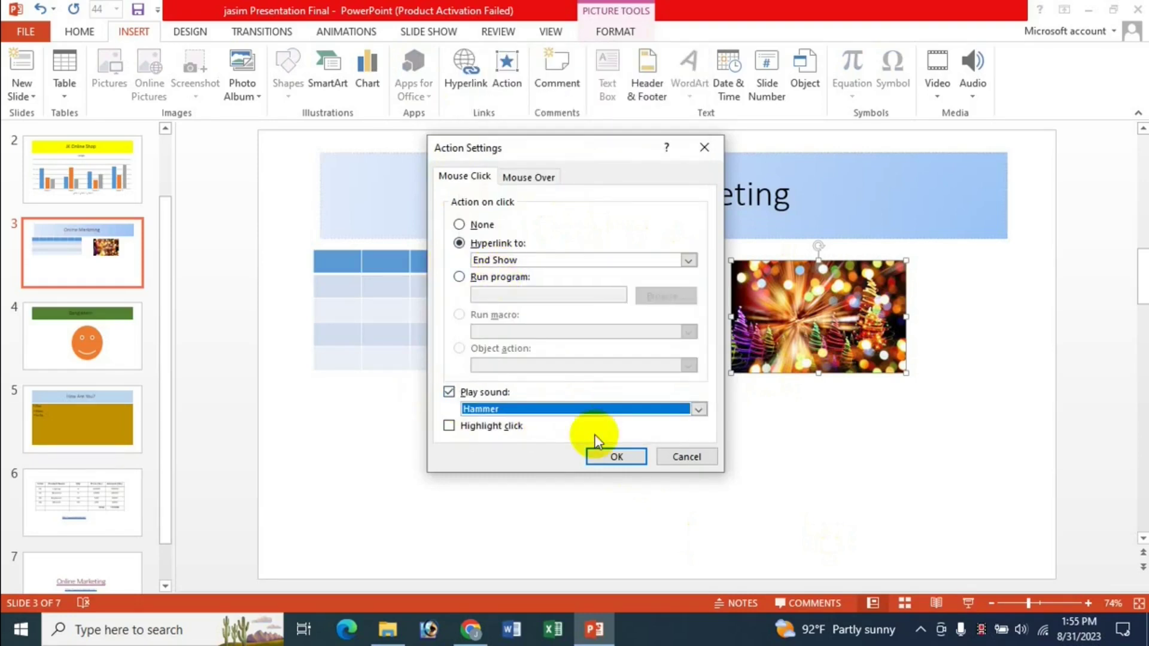
{"action": "left_click", "coordinate": [603, 463]}
{"action": "left_click", "coordinate": [936, 601]}
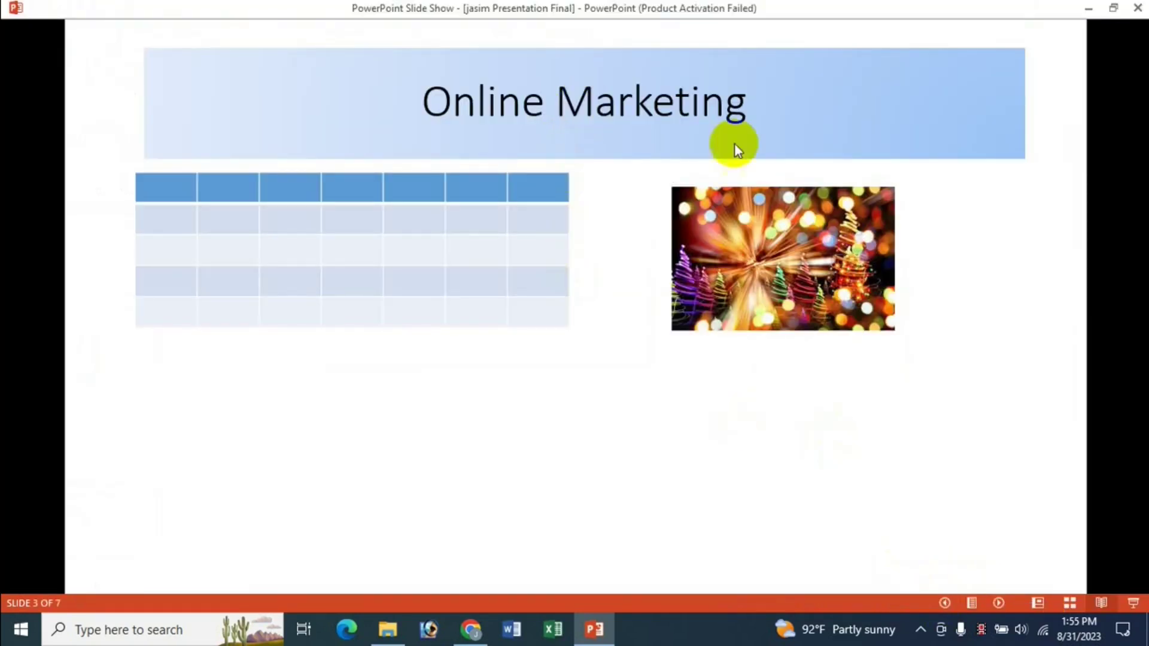
{"action": "left_click", "coordinate": [799, 283]}
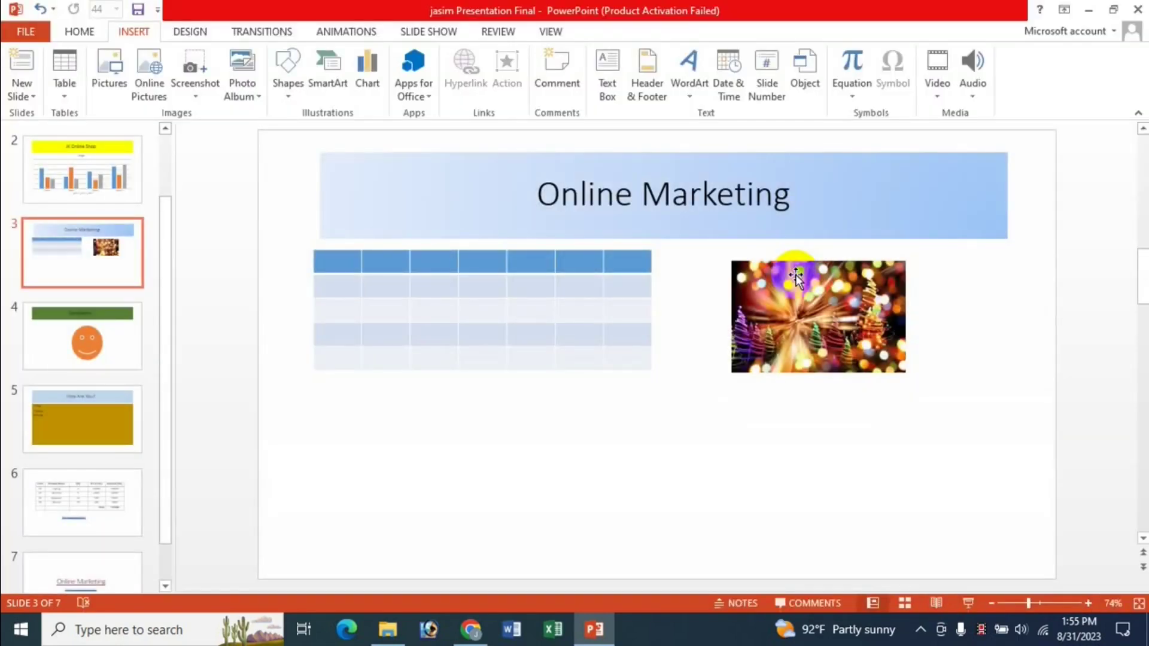
{"action": "left_click", "coordinate": [787, 366]}
{"action": "left_click", "coordinate": [509, 85]}
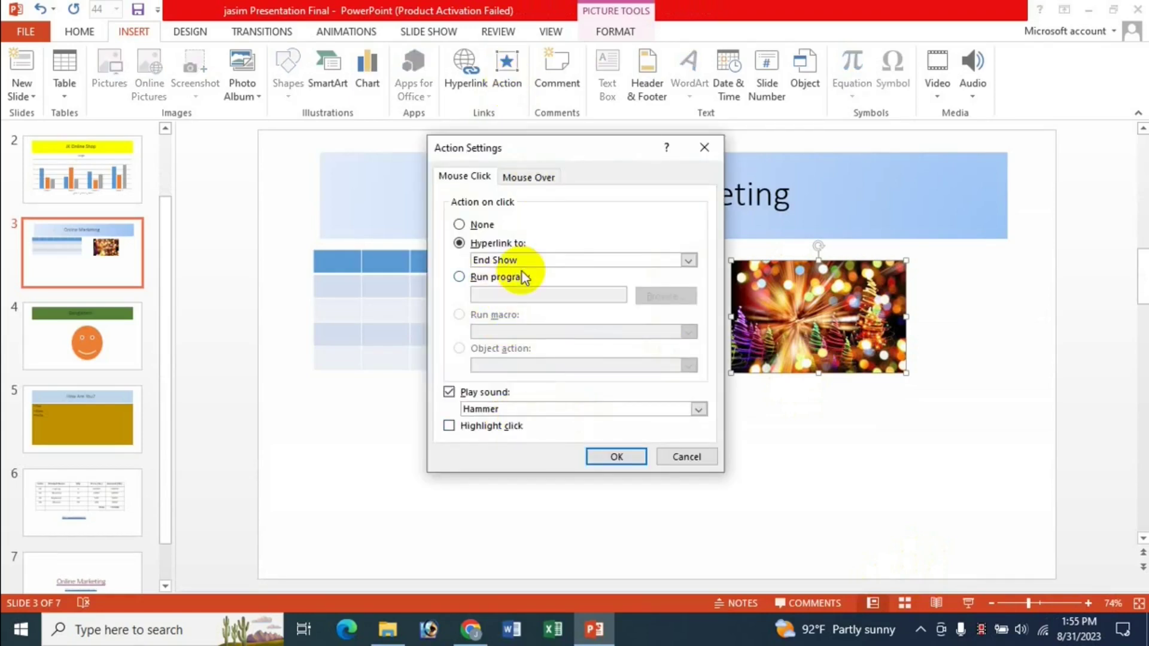
{"action": "left_click", "coordinate": [559, 259]}
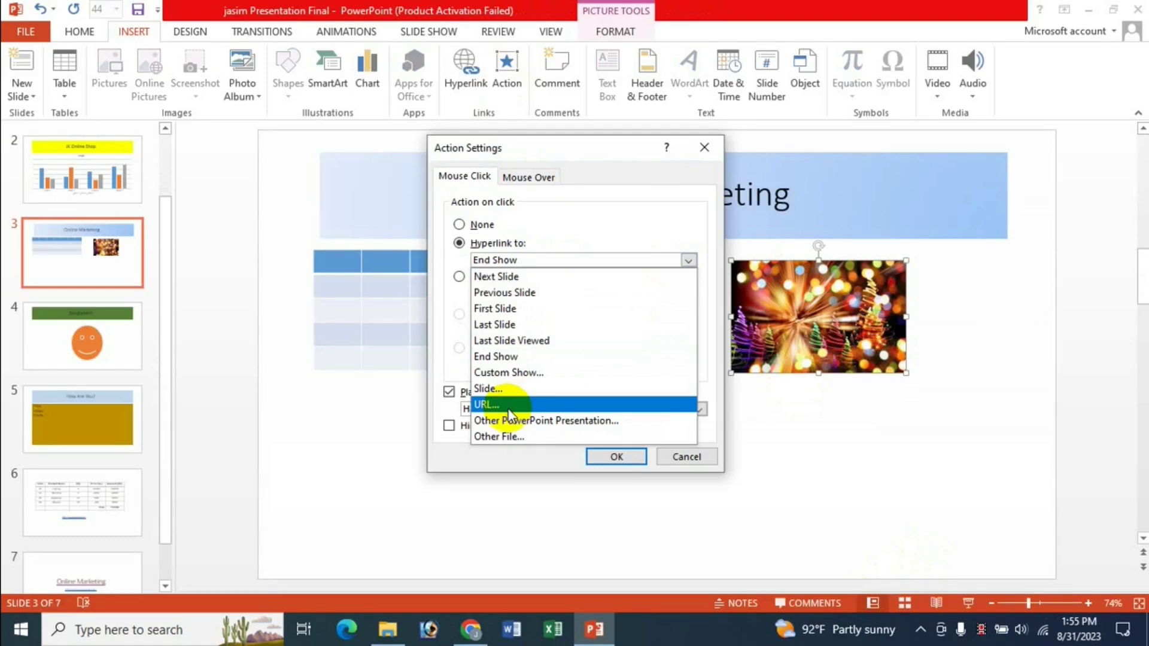
{"action": "left_click", "coordinate": [509, 405]}
{"action": "type", "text": "fac"}
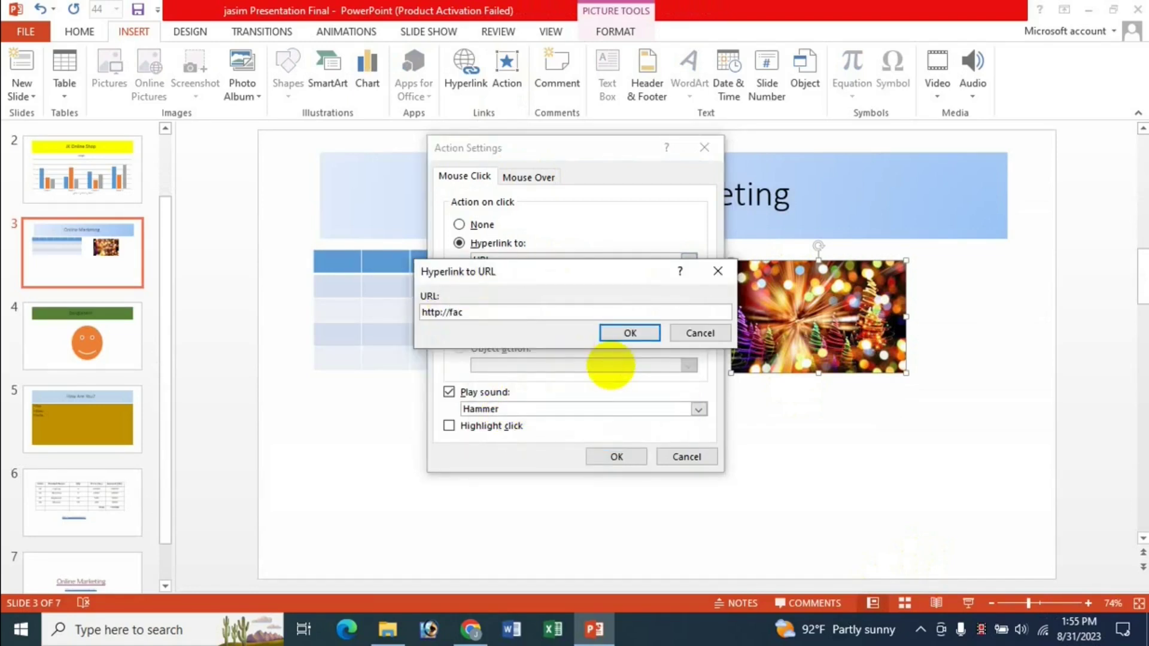
{"action": "type", "text": "ebook.com"}
{"action": "left_click", "coordinate": [627, 339]}
Step: Give the picture's click the Drum Roll sound, apply it, and start the slide show
{"action": "left_click", "coordinate": [533, 407]}
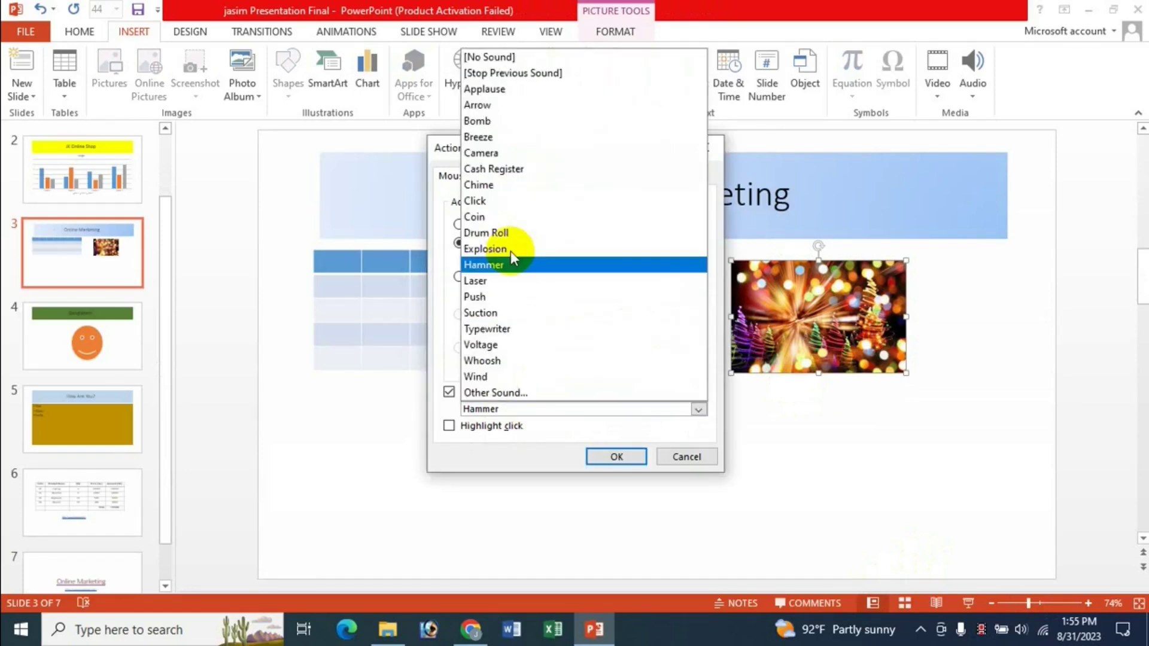
{"action": "left_click", "coordinate": [504, 233]}
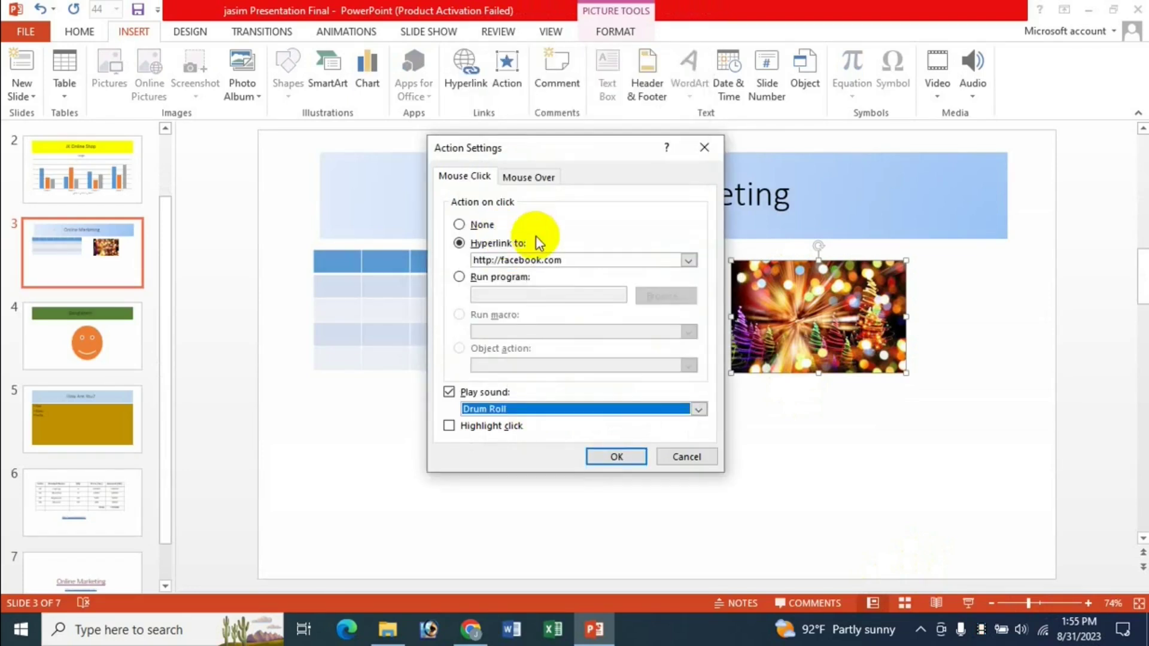
{"action": "left_click", "coordinate": [619, 457]}
{"action": "left_click", "coordinate": [968, 602]}
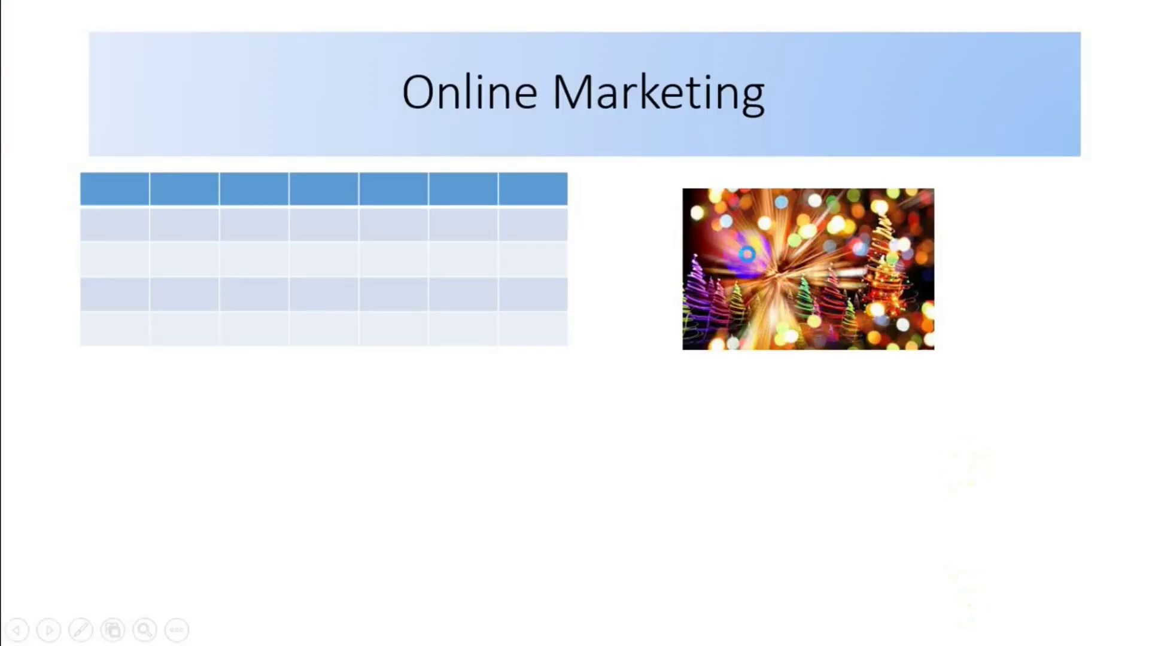
Step: Click the picture to open Facebook in Chrome, close that tab, and return to PowerPoint's editor
{"action": "left_click", "coordinate": [801, 272]}
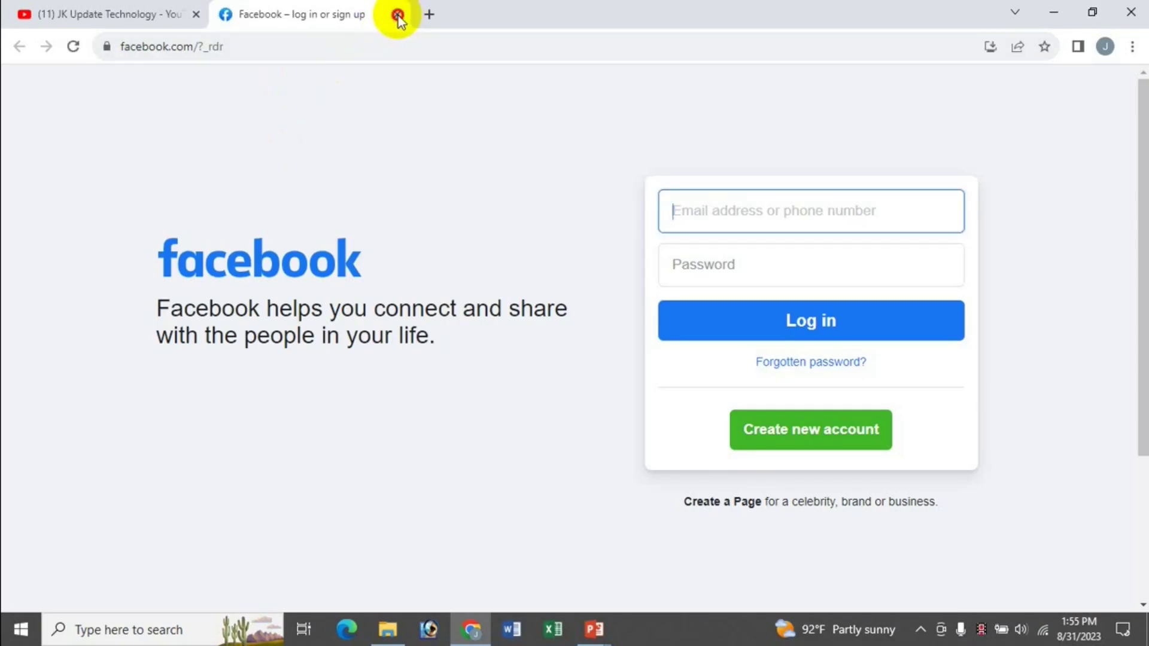
{"action": "left_click", "coordinate": [398, 16]}
{"action": "mouse_move", "coordinate": [594, 629]}
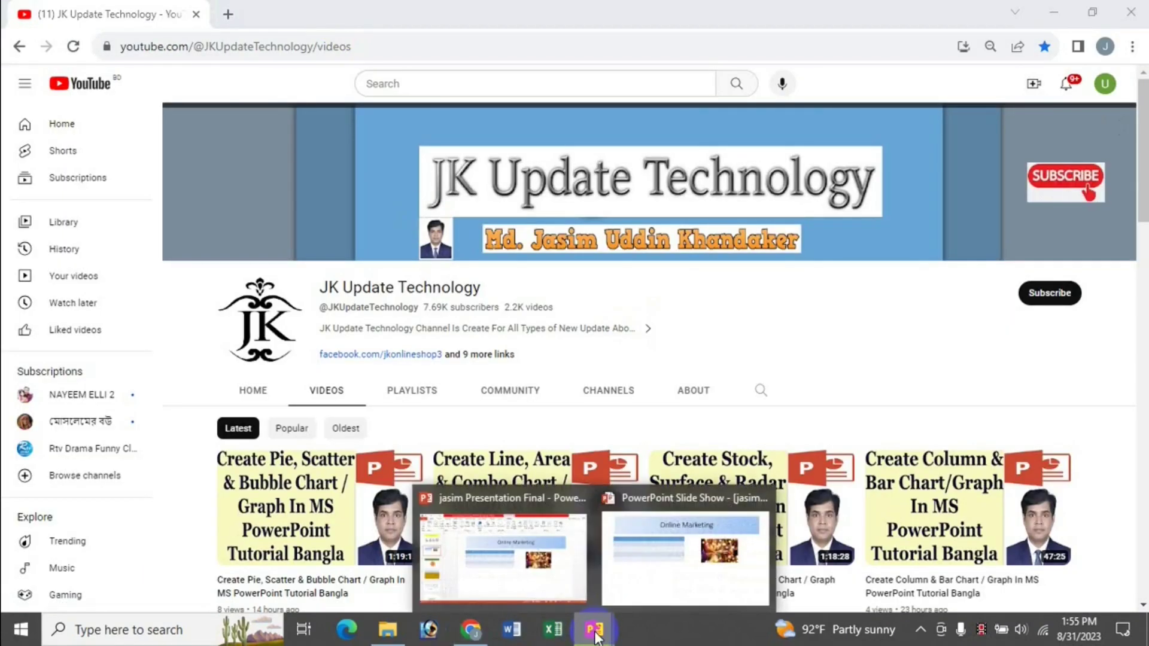
{"action": "left_click", "coordinate": [658, 578]}
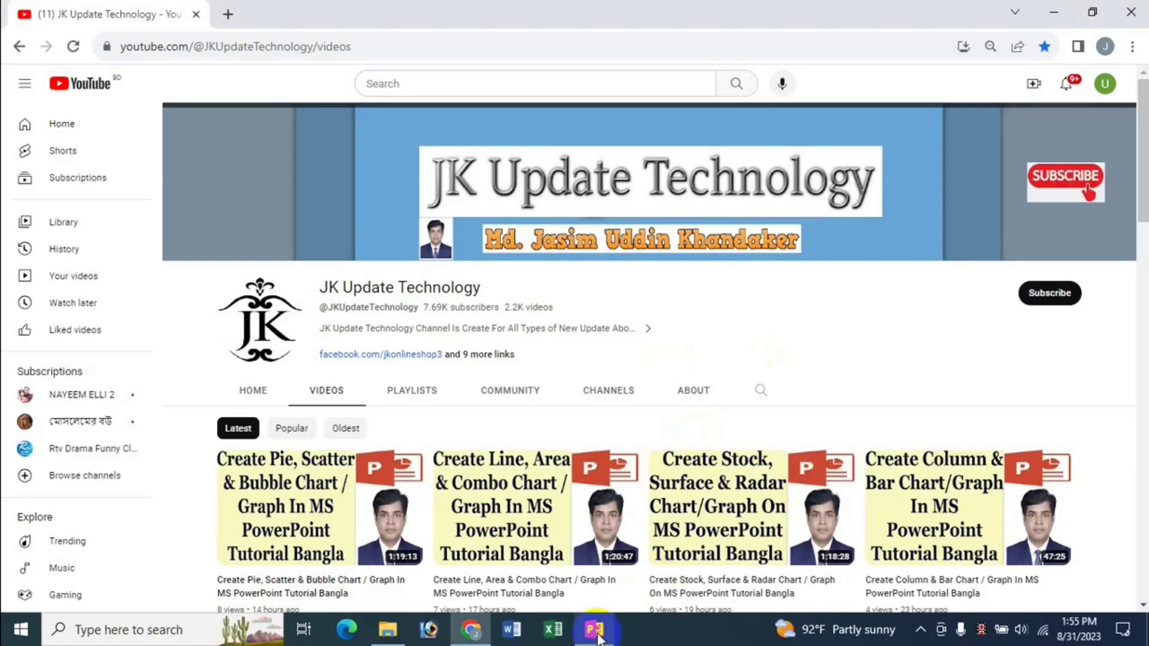
{"action": "left_click", "coordinate": [595, 629]}
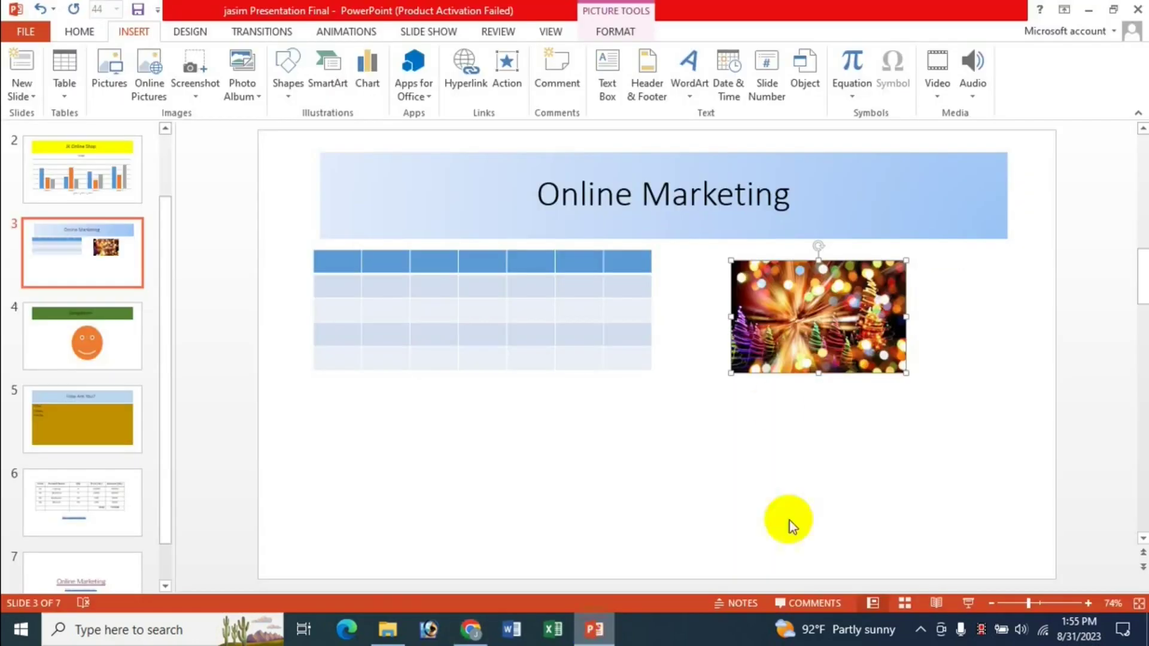
Step: Set the picture's Mouse Click action to None with no sound
{"action": "left_click", "coordinate": [515, 88]}
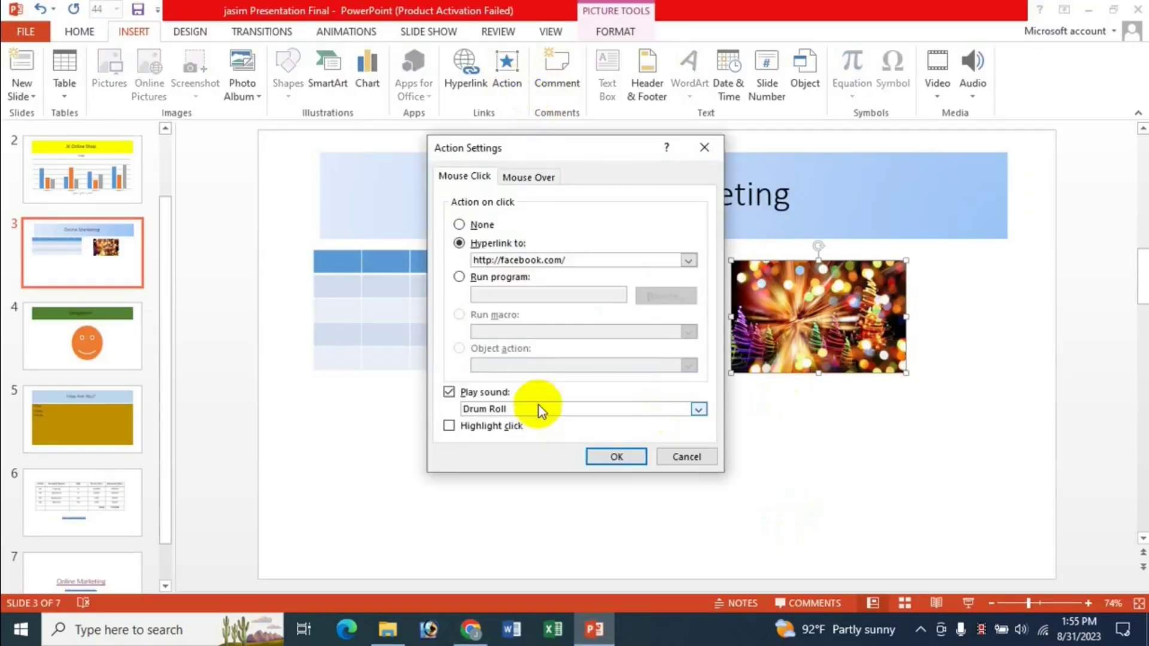
{"action": "left_click", "coordinate": [489, 277]}
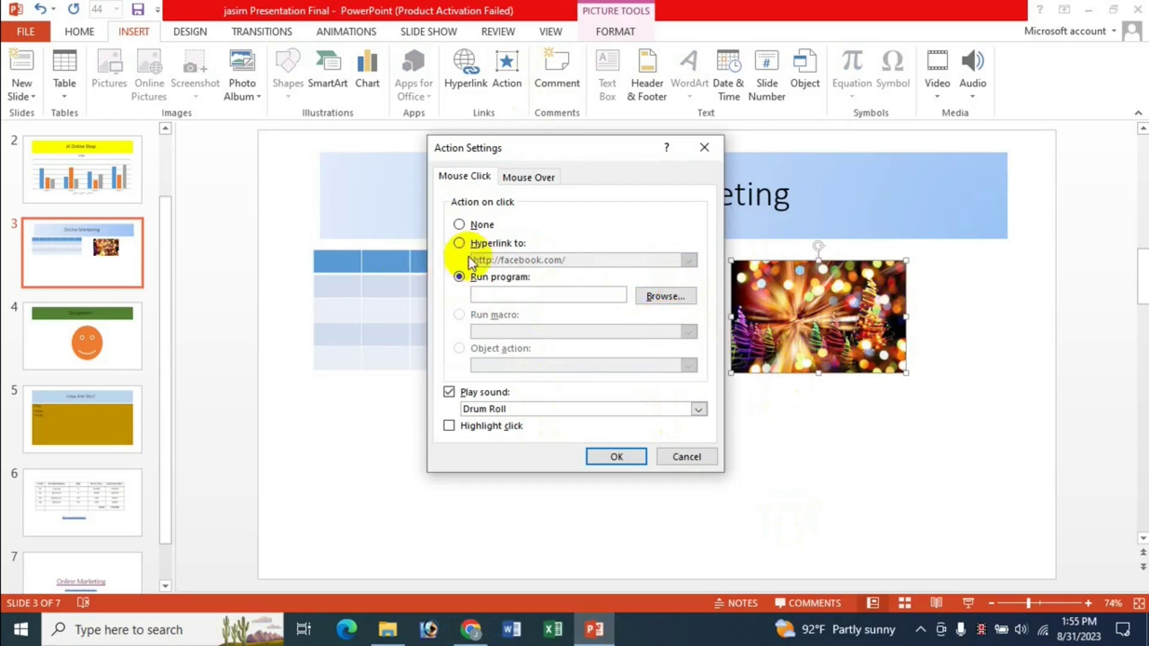
{"action": "left_click", "coordinate": [460, 224]}
{"action": "left_click", "coordinate": [450, 393]}
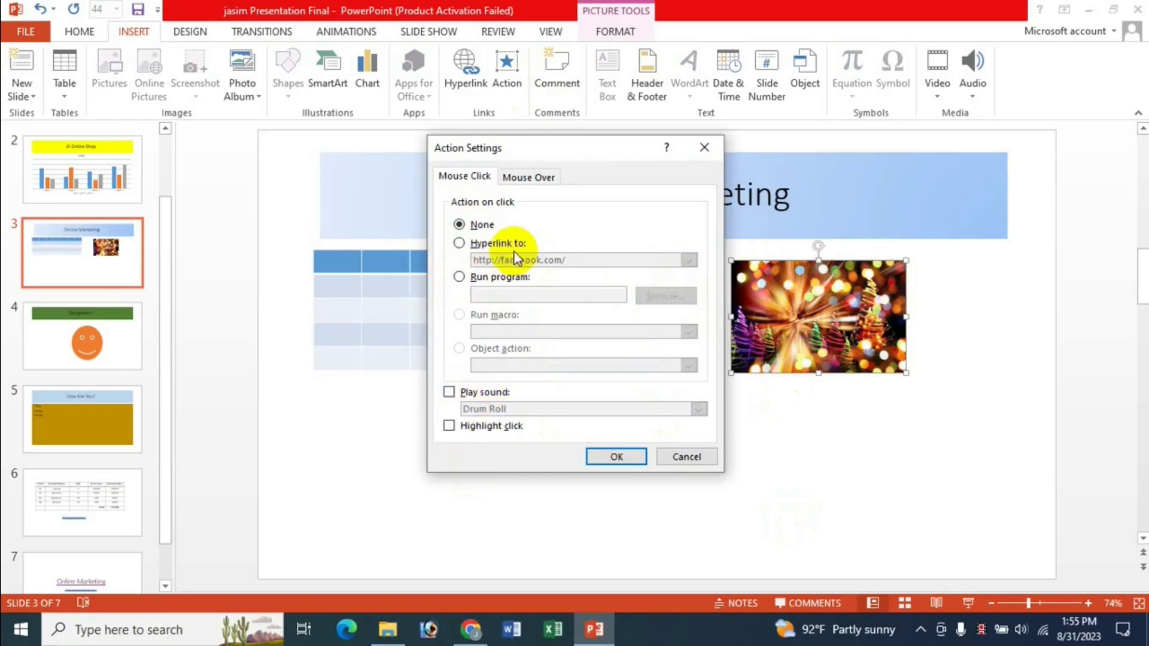
Step: Make the picture's Mouse Over action hyperlink to the Auto Sum document
{"action": "left_click", "coordinate": [527, 177]}
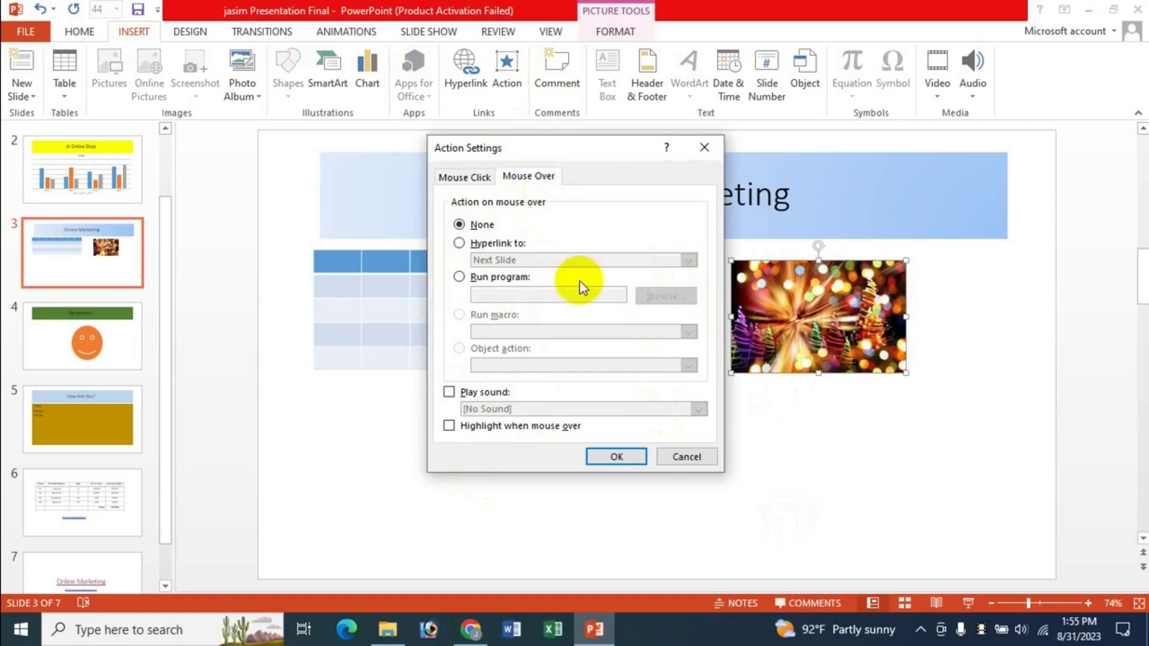
{"action": "left_click", "coordinate": [488, 246]}
{"action": "left_click", "coordinate": [687, 260]}
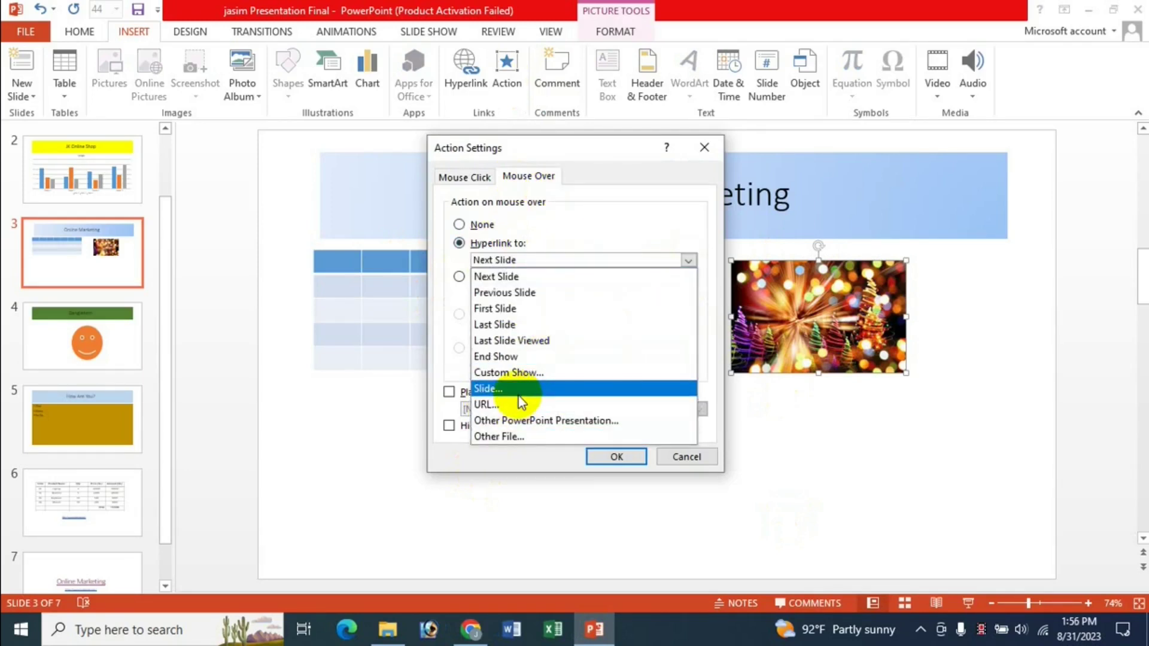
{"action": "left_click", "coordinate": [521, 437]}
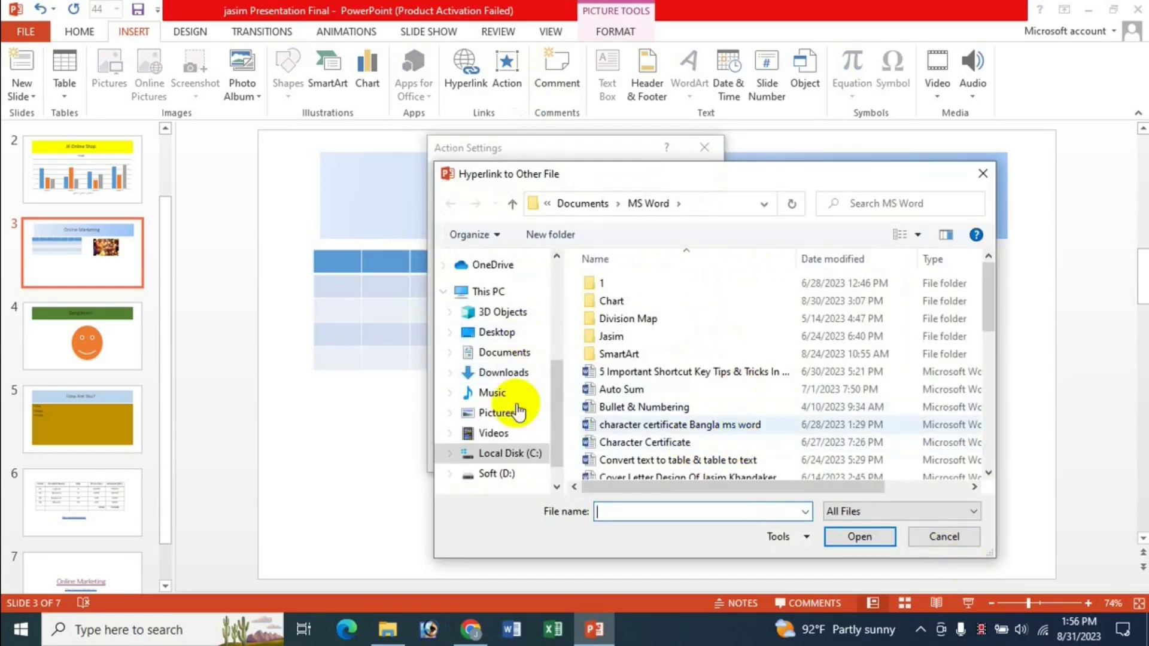
{"action": "left_click", "coordinate": [622, 389]}
{"action": "left_click", "coordinate": [865, 537]}
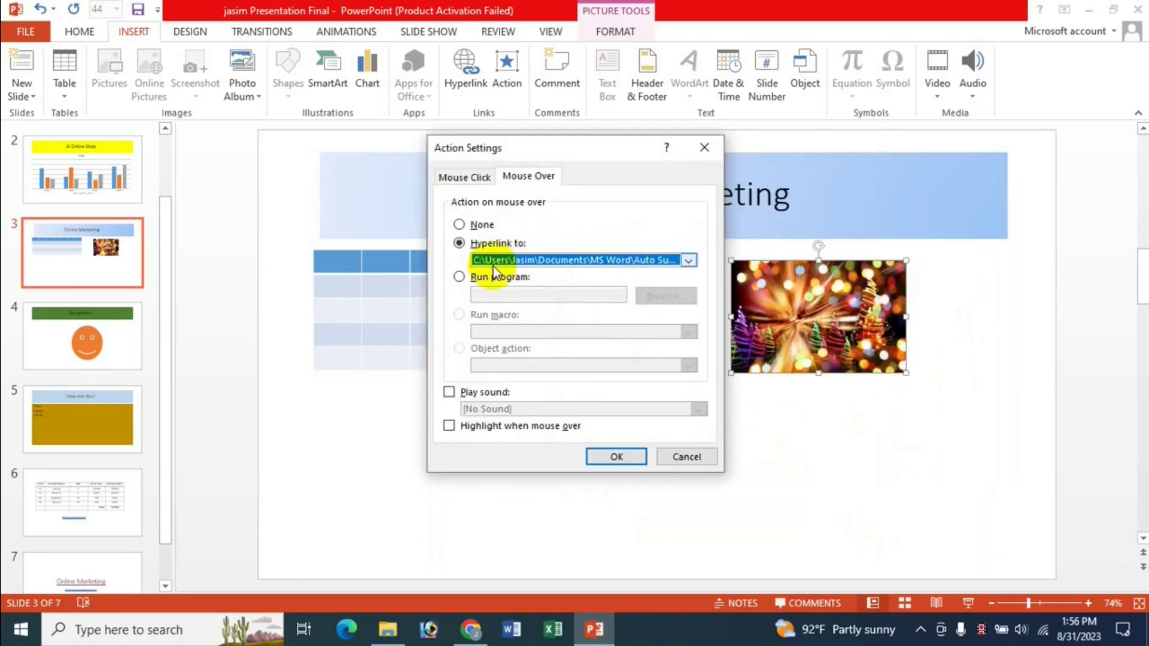
Step: Add the Typewriter sound to the hover action, apply it, and start the slide show
{"action": "left_click", "coordinate": [448, 391]}
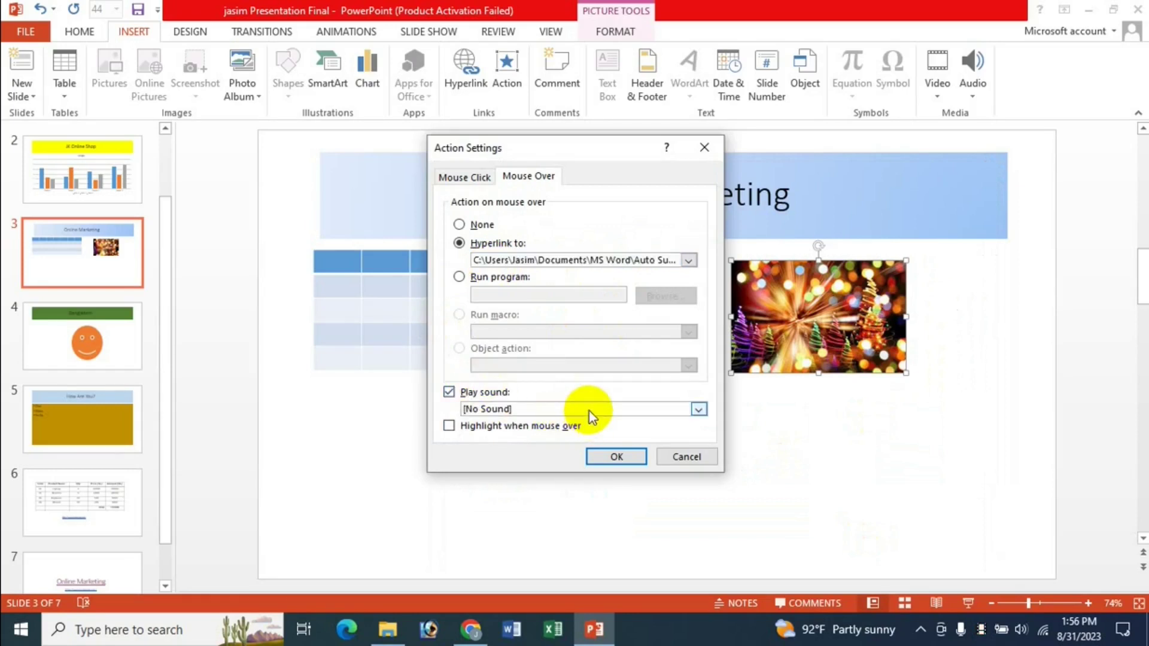
{"action": "left_click", "coordinate": [584, 408]}
{"action": "left_click", "coordinate": [496, 329]}
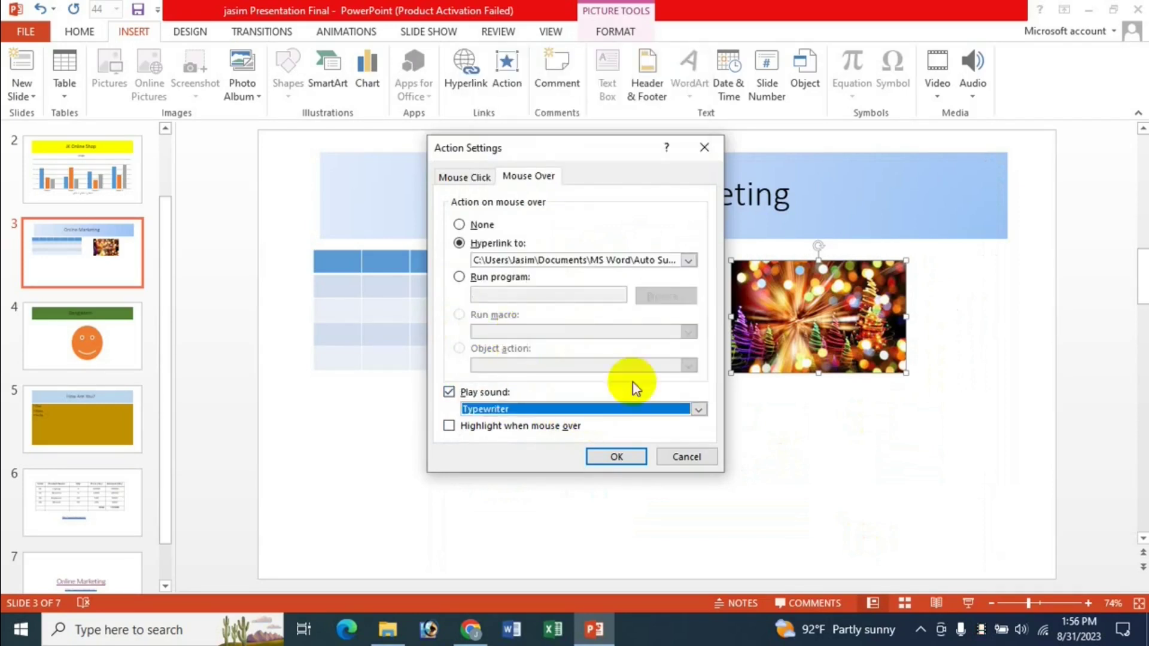
{"action": "left_click", "coordinate": [619, 453]}
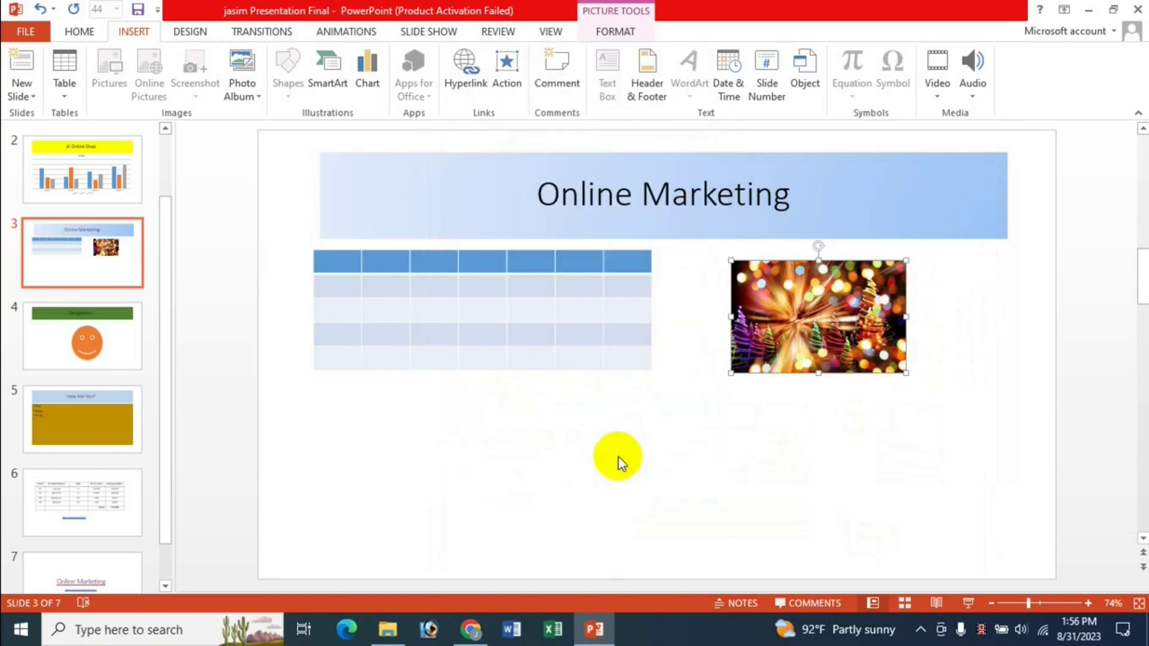
{"action": "left_click", "coordinate": [968, 600]}
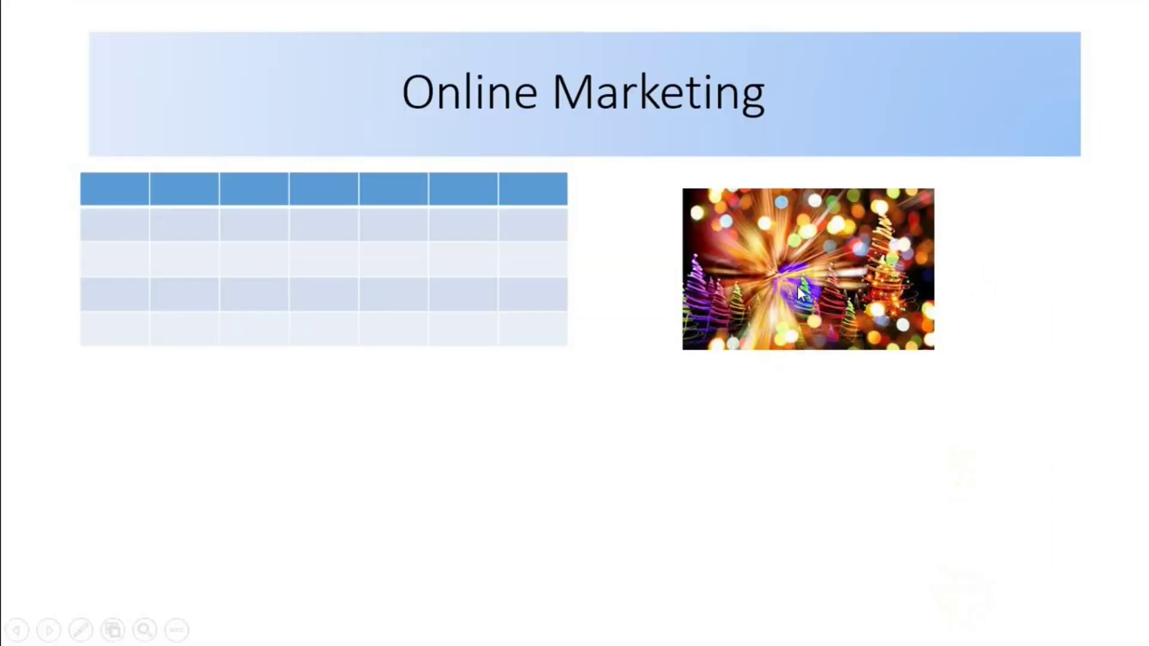
Step: Trigger the picture to open Auto Sum in Word, dismiss the activation notices, and close Word
{"action": "left_click", "coordinate": [772, 220]}
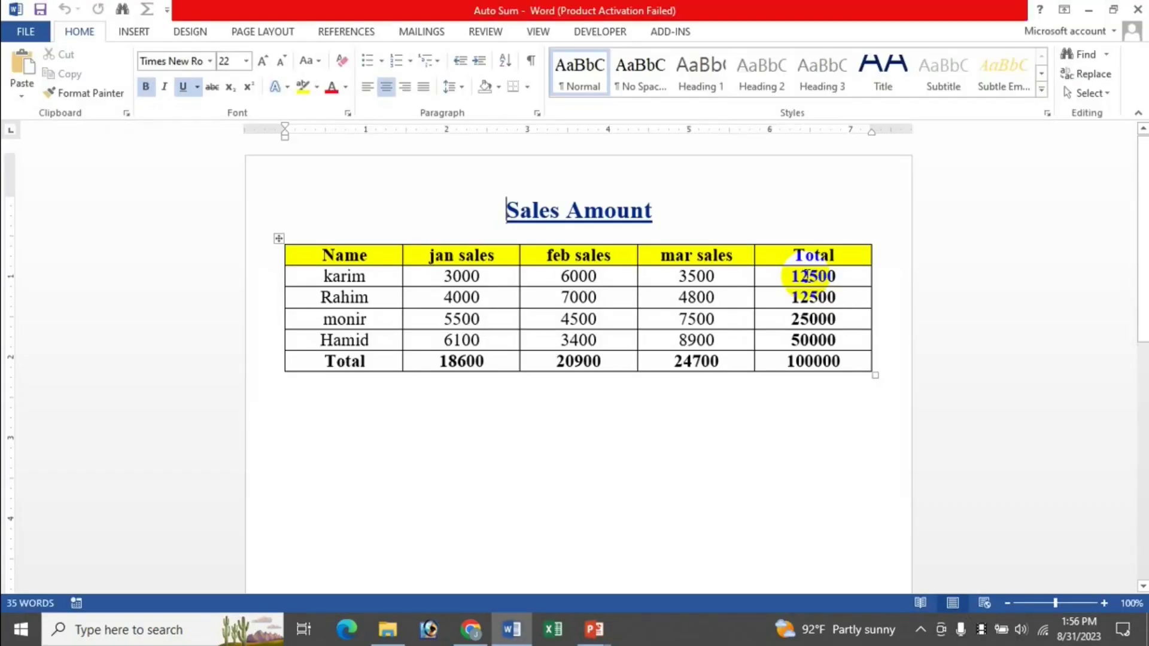
{"action": "left_click", "coordinate": [726, 486]}
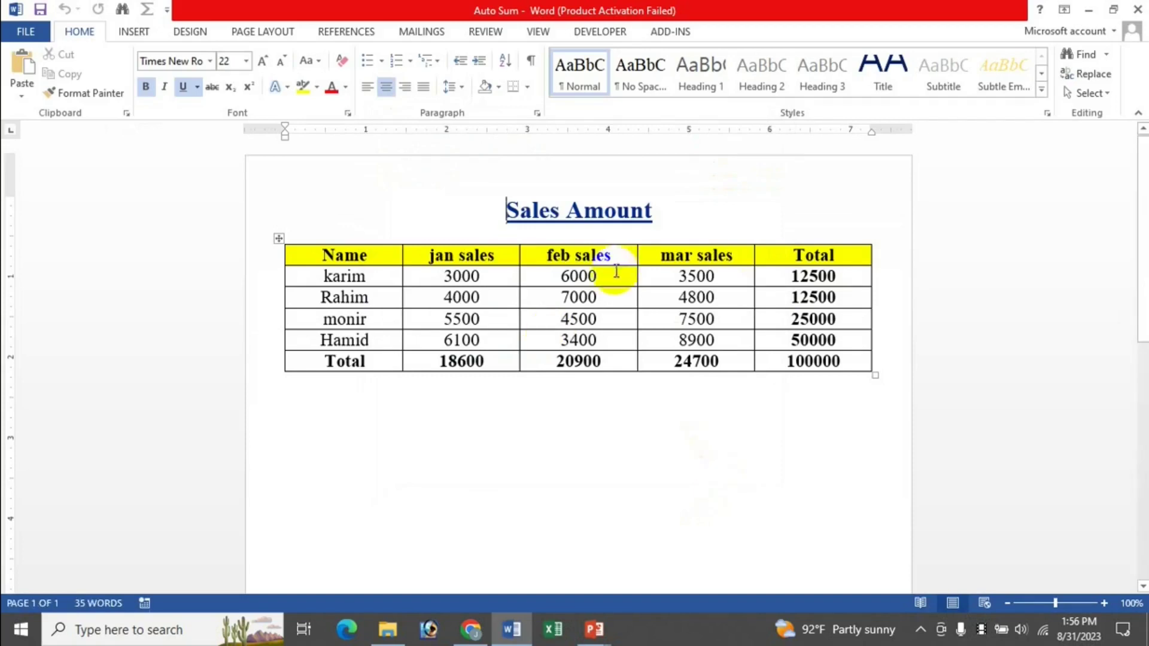
{"action": "left_click", "coordinate": [1136, 12]}
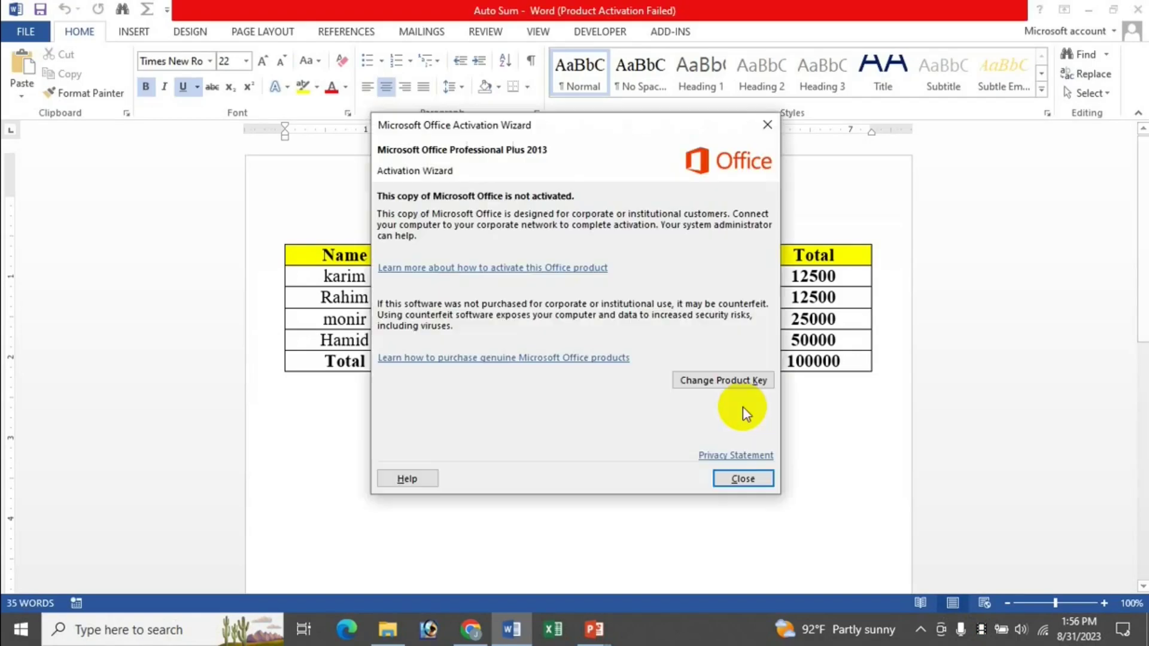
{"action": "left_click", "coordinate": [742, 480]}
{"action": "left_click", "coordinate": [1136, 9]}
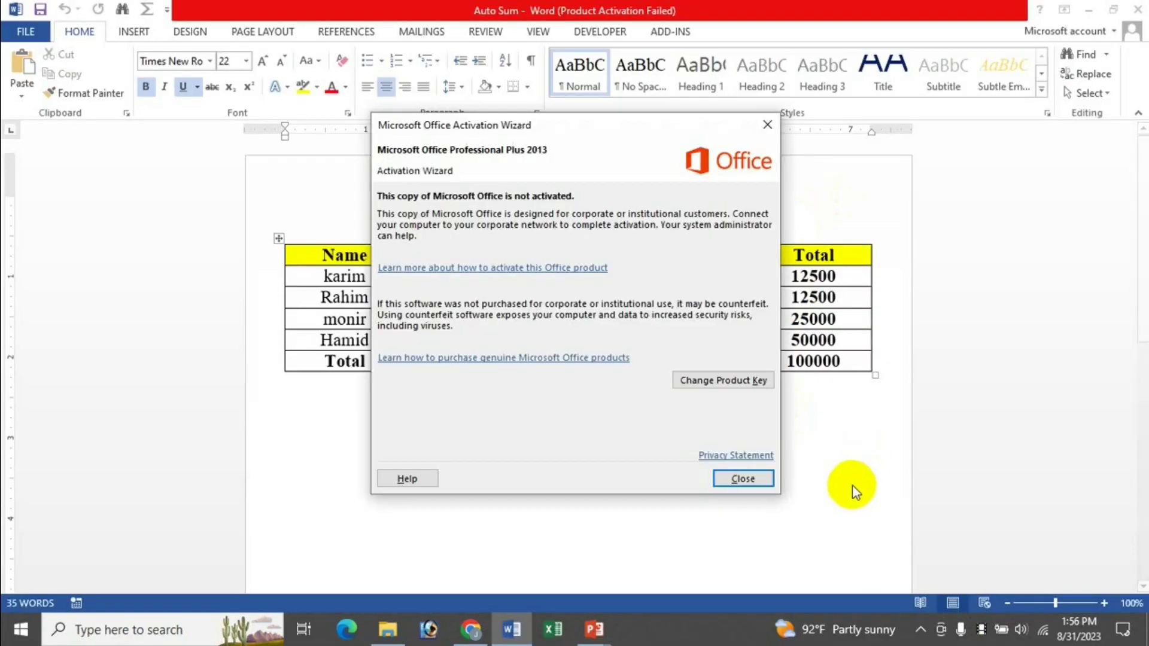
{"action": "left_click", "coordinate": [747, 482]}
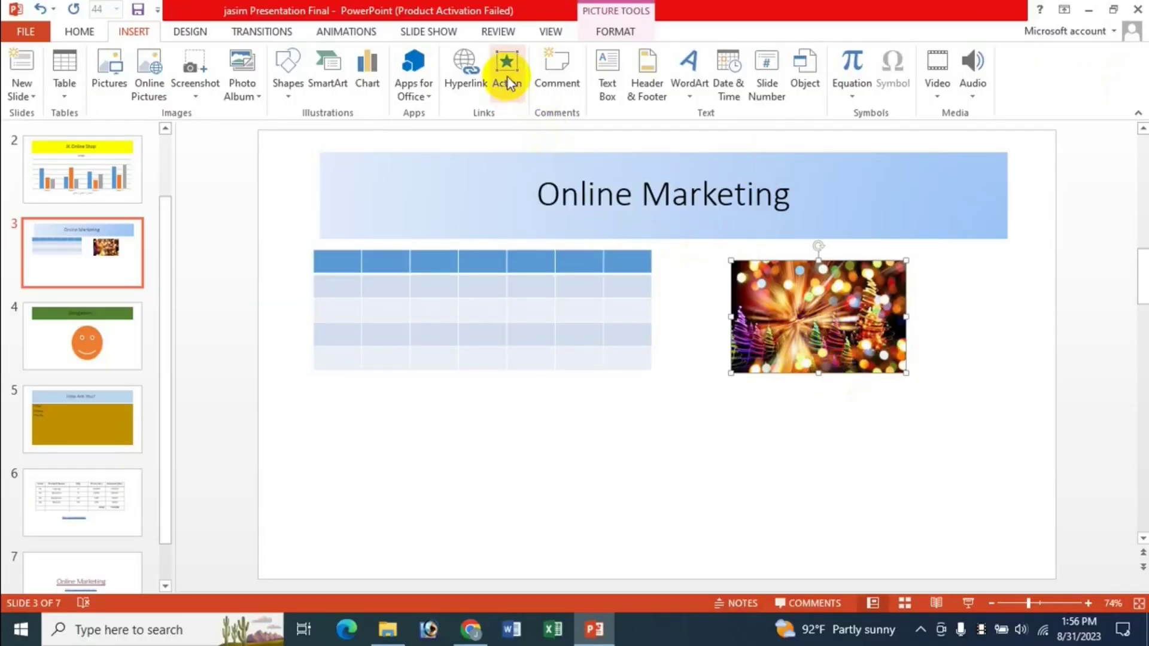
Step: Review the picture's Mouse Over options (Run program, hyperlink targets) without keeping any change
{"action": "left_click", "coordinate": [506, 72]}
{"action": "left_click", "coordinate": [529, 175]}
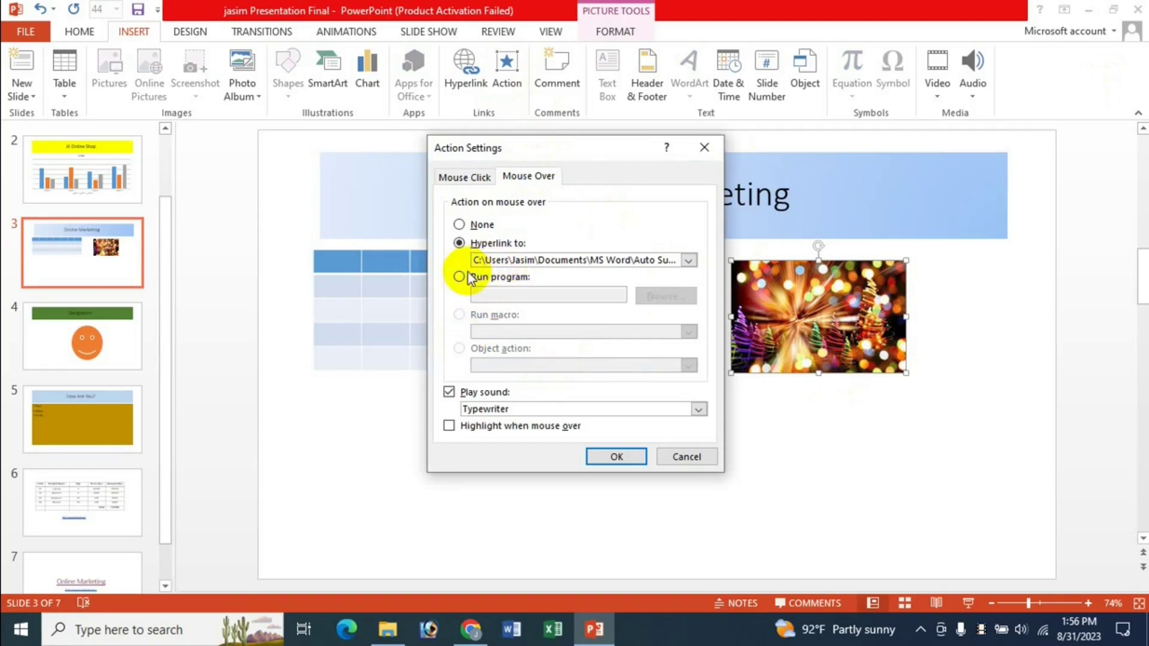
{"action": "left_click", "coordinate": [502, 277]}
{"action": "left_click", "coordinate": [678, 300]}
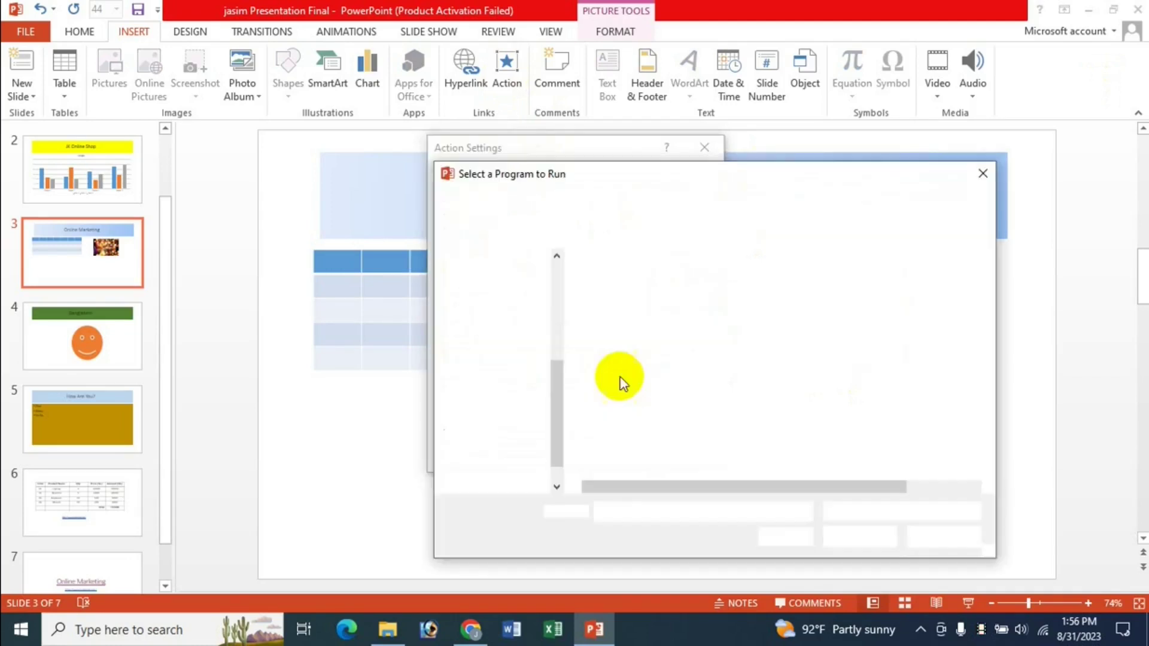
{"action": "left_click", "coordinate": [943, 536]}
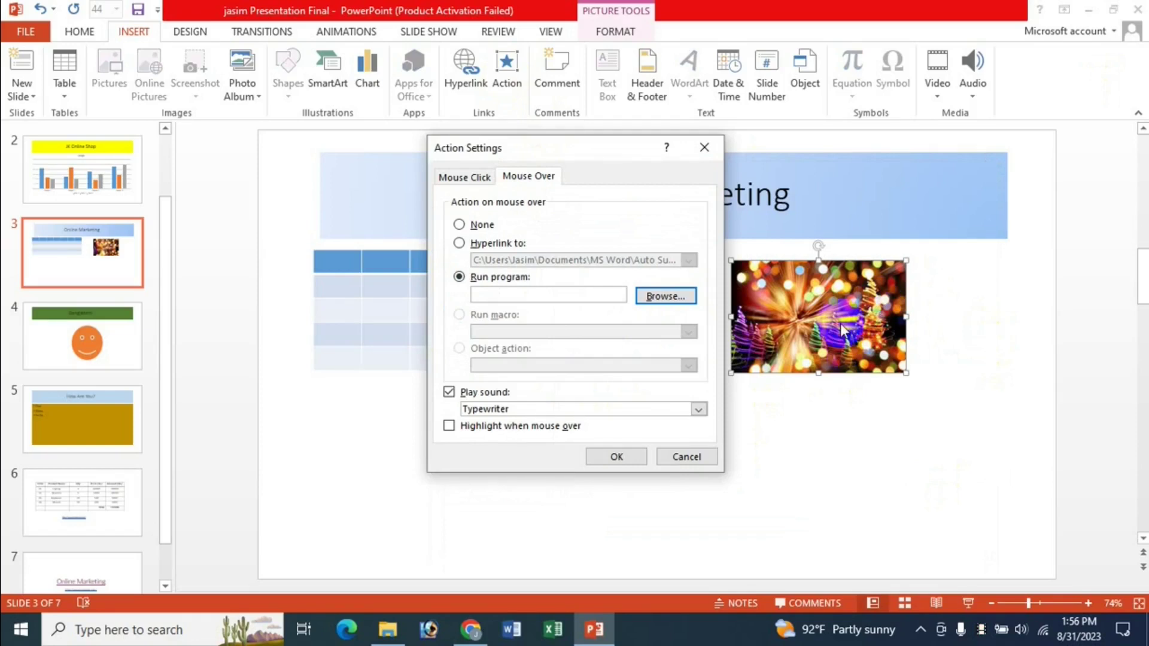
{"action": "left_click", "coordinate": [489, 245]}
{"action": "left_click", "coordinate": [688, 259]}
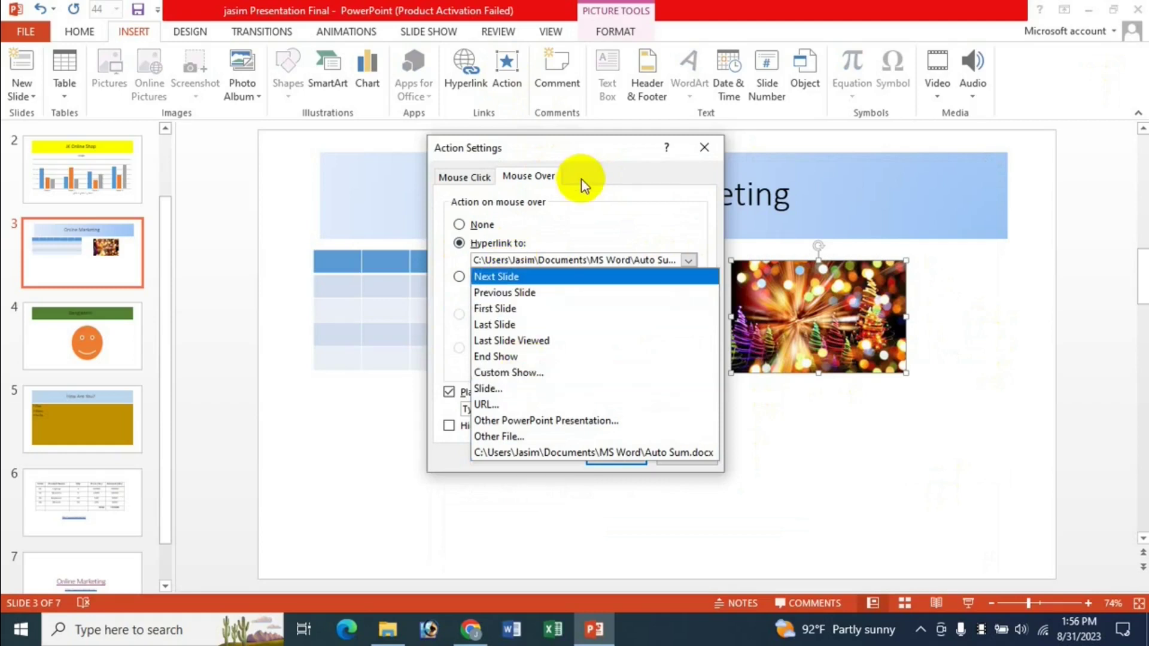
{"action": "left_click", "coordinate": [597, 197]}
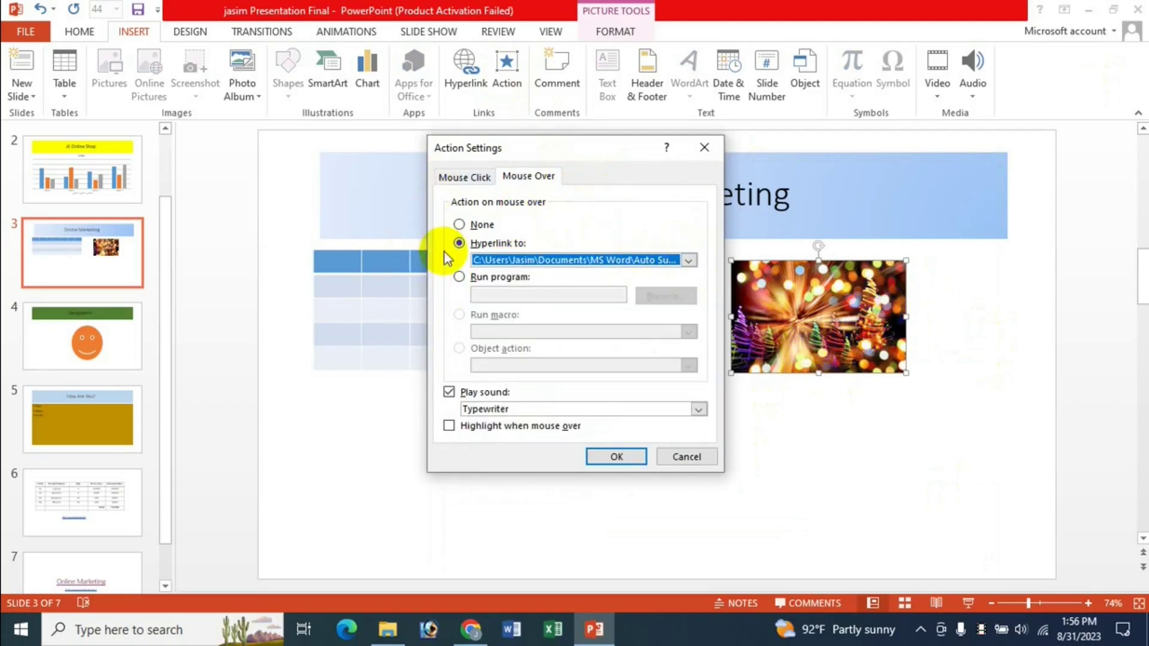
Step: Set the picture's Mouse Over action to None, uncheck the sound, and apply
{"action": "left_click", "coordinate": [468, 225]}
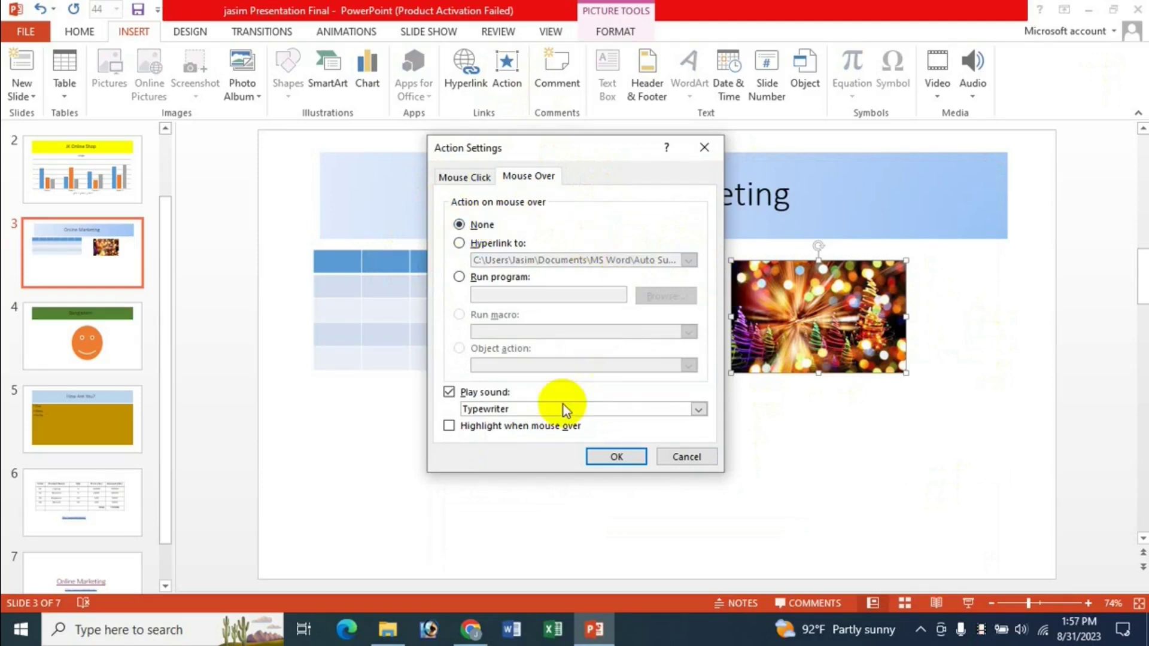
{"action": "left_click", "coordinate": [449, 393]}
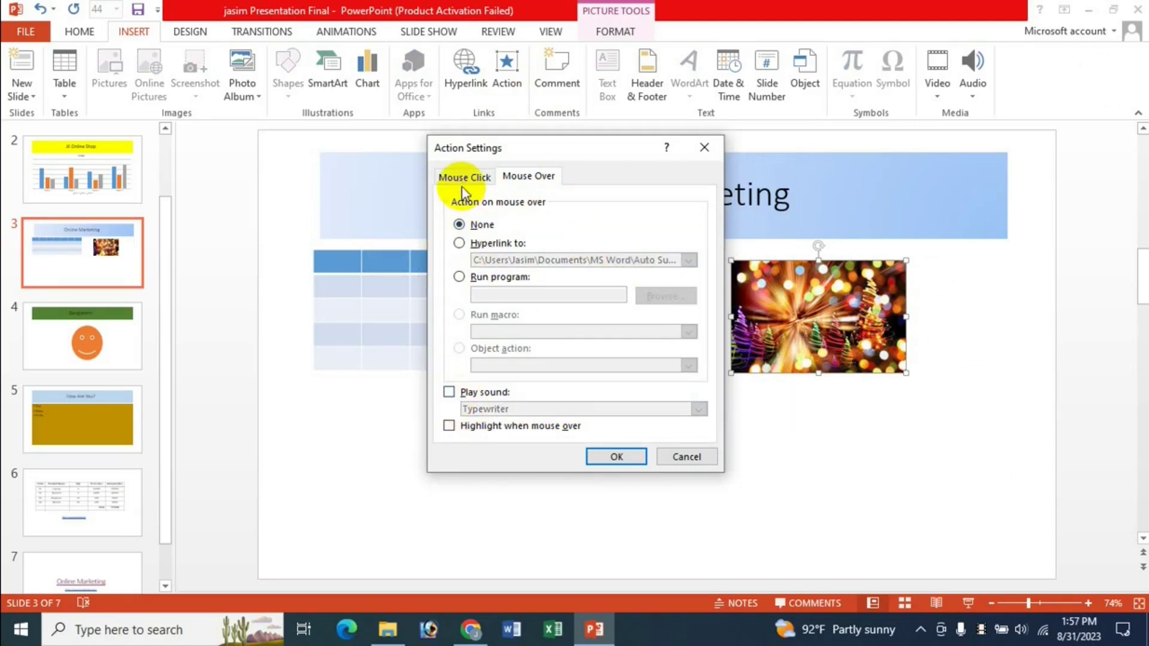
{"action": "left_click", "coordinate": [463, 178]}
{"action": "left_click", "coordinate": [619, 456]}
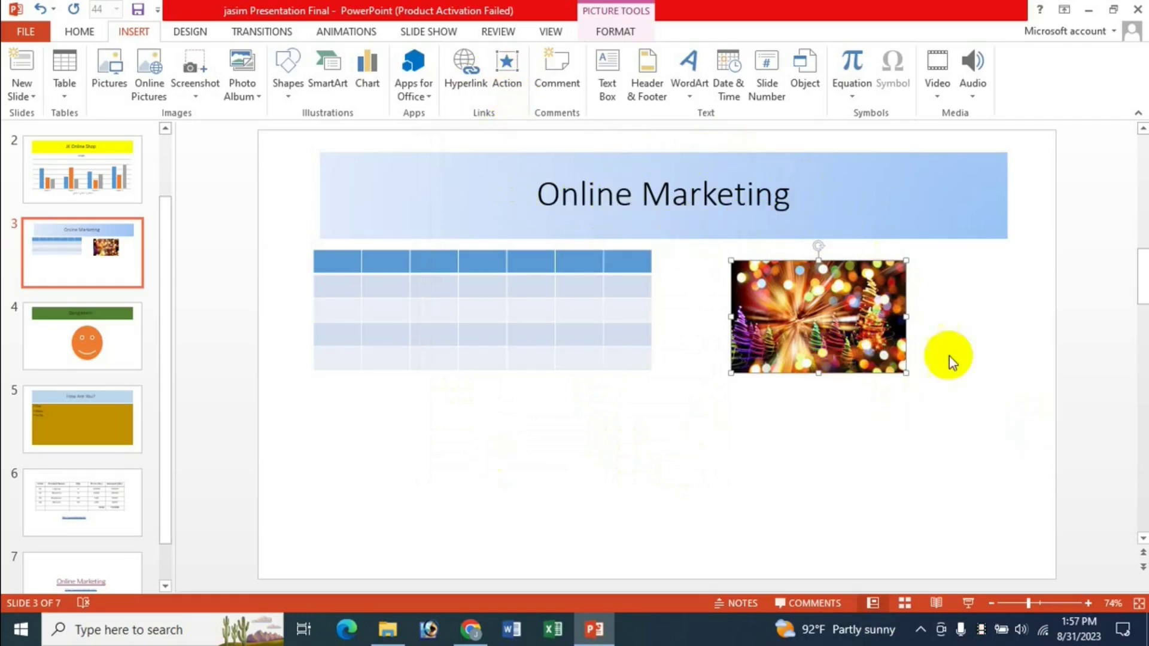
Step: Draw an End action button below the picture on slide 3
{"action": "left_click", "coordinate": [640, 462]}
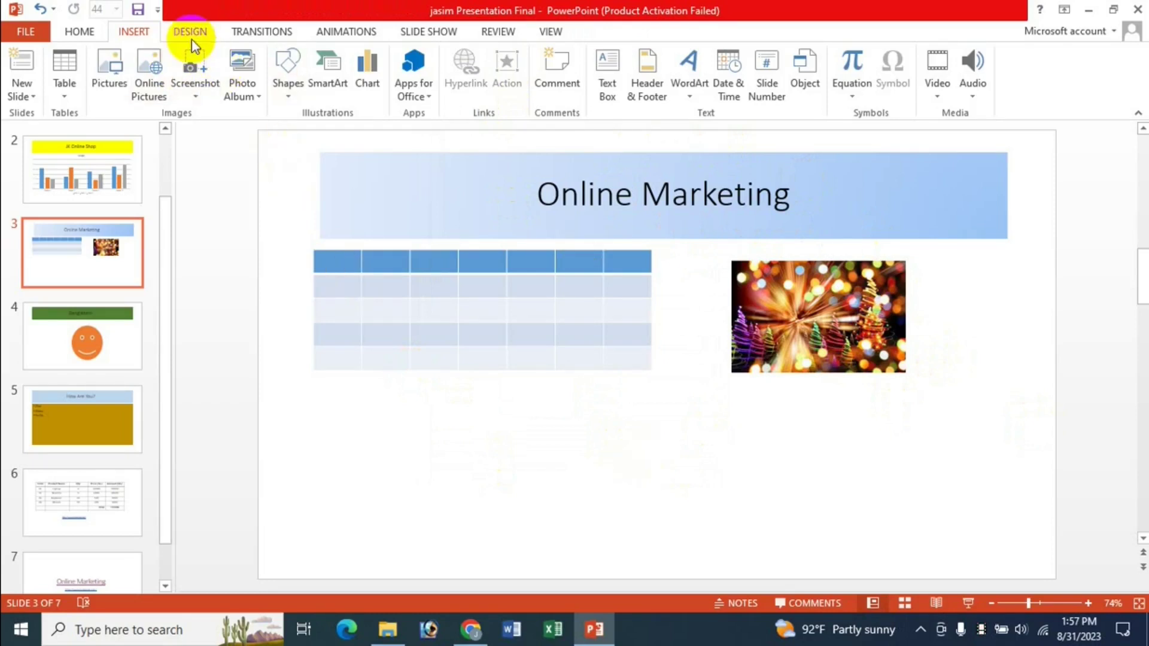
{"action": "left_click", "coordinate": [297, 80]}
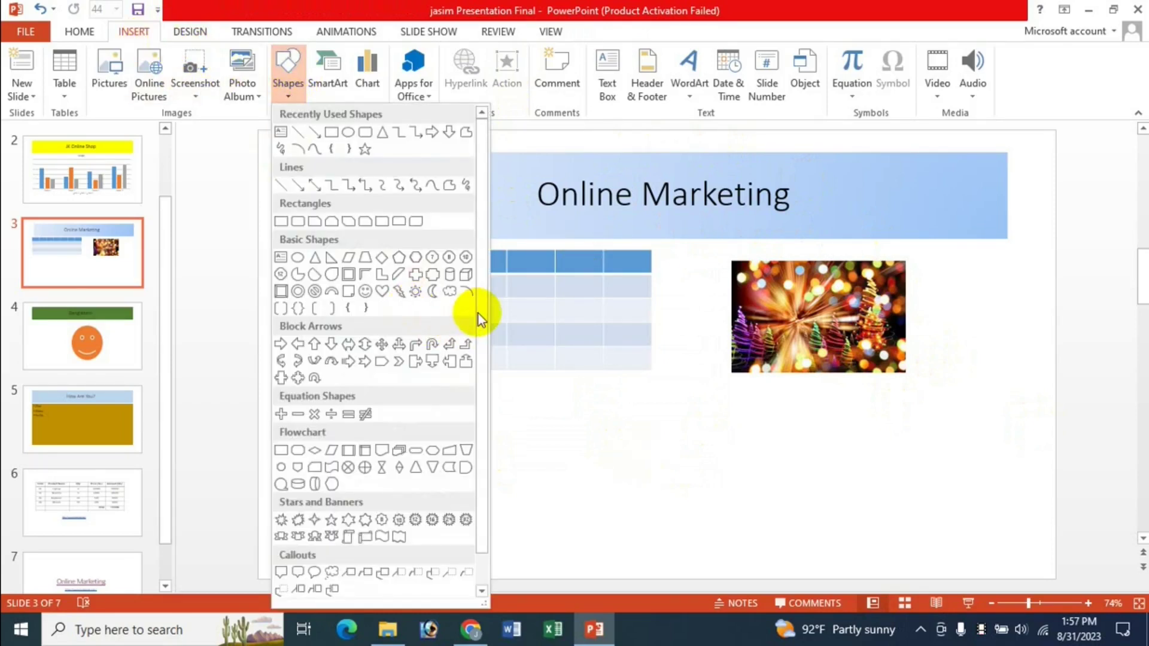
{"action": "left_click_drag", "start_coordinate": [479, 312], "coordinate": [480, 445]}
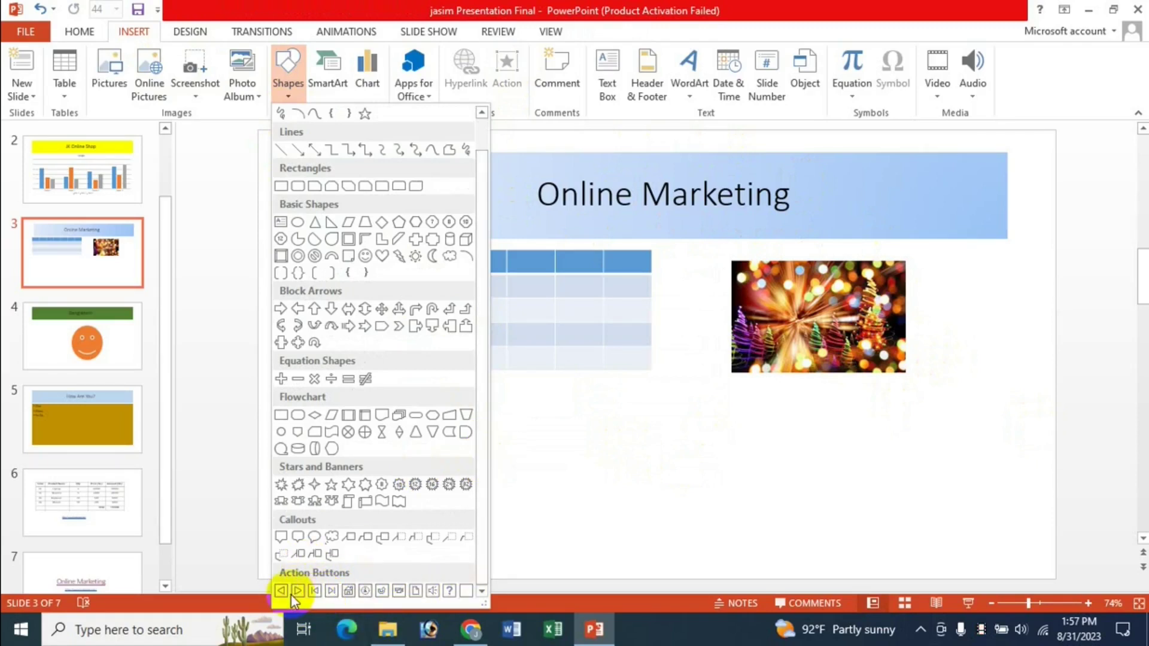
{"action": "left_click", "coordinate": [331, 592]}
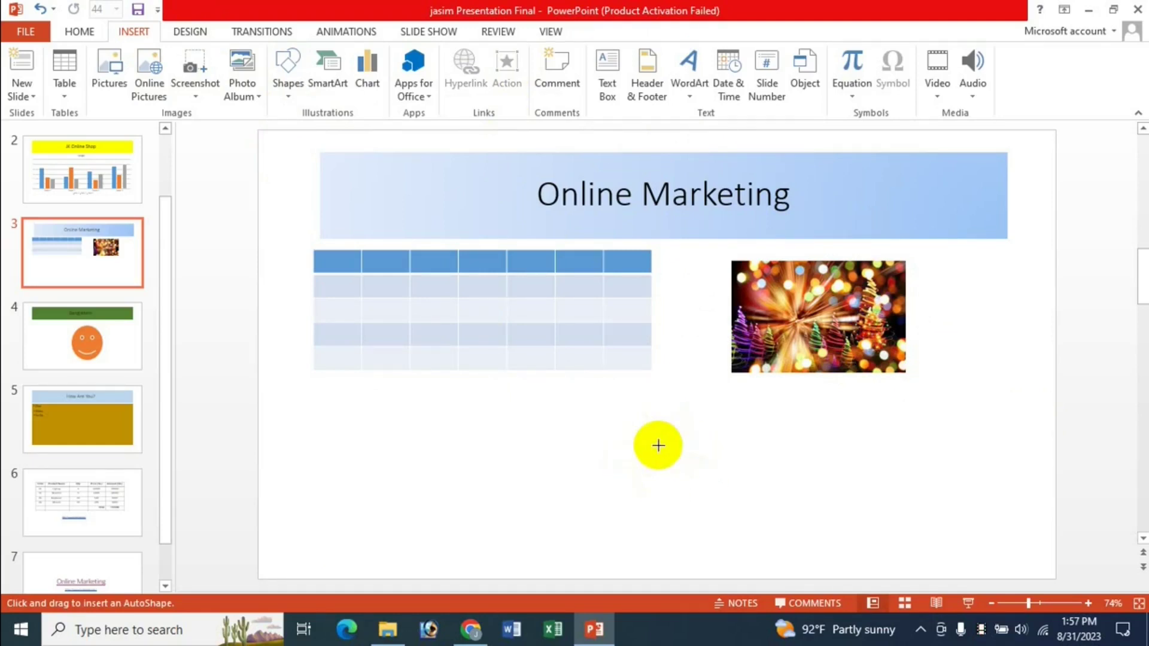
{"action": "left_click_drag", "start_coordinate": [647, 442], "coordinate": [795, 507]}
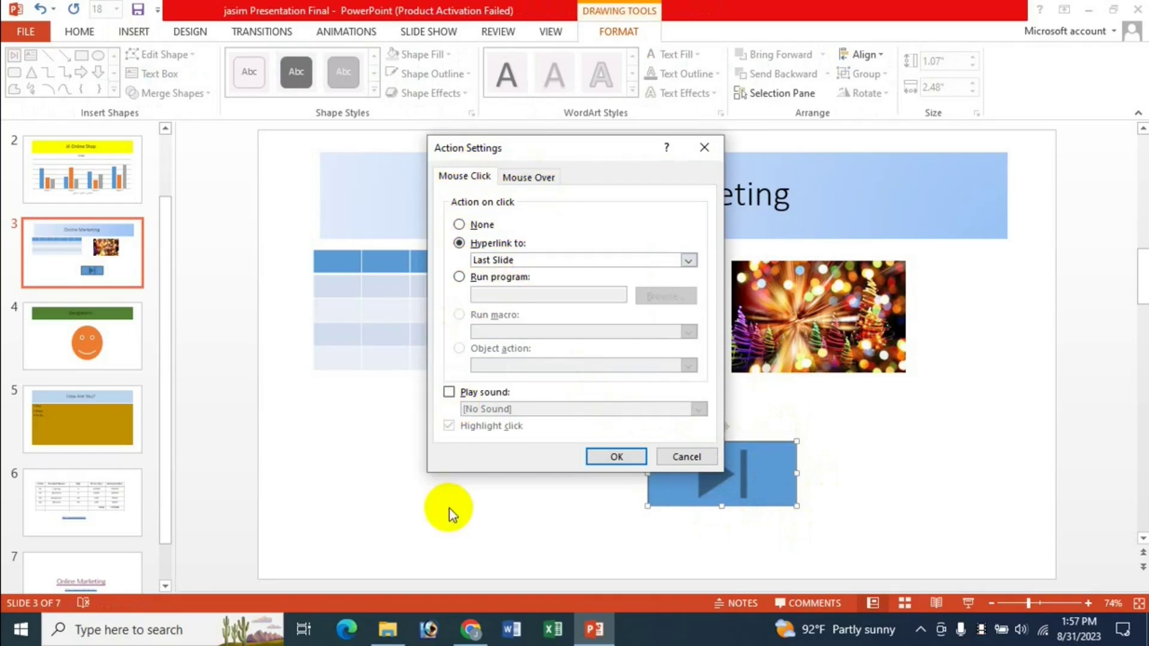
Step: Link the action button to the custom show with the Suction sound
{"action": "left_click", "coordinate": [668, 263]}
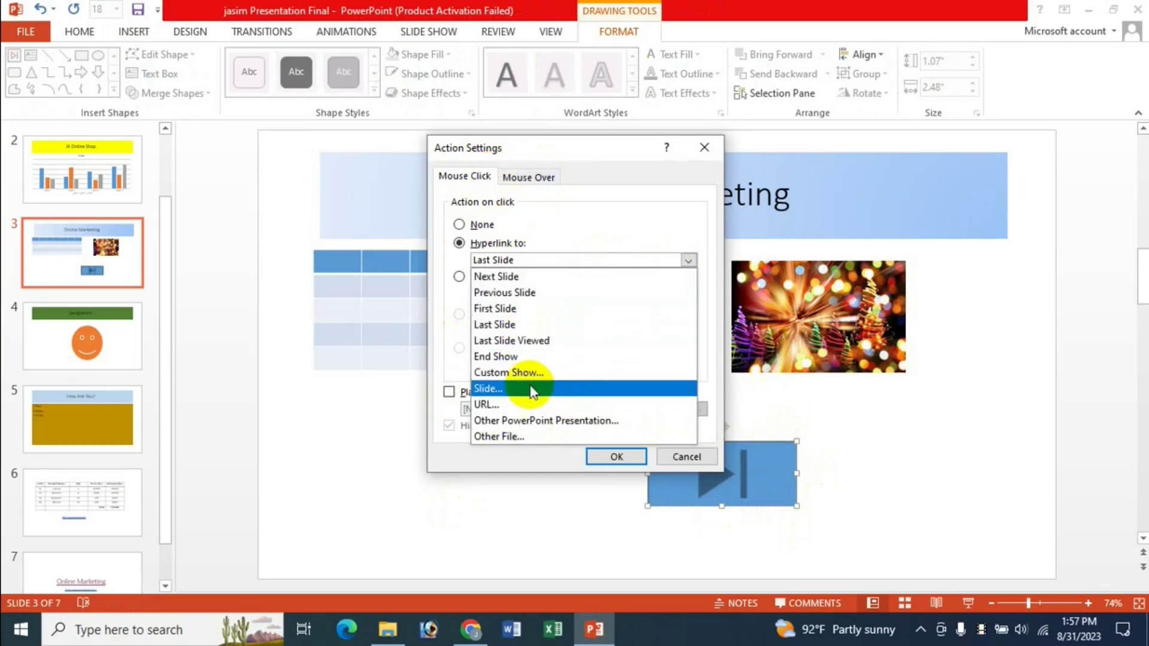
{"action": "left_click", "coordinate": [530, 372]}
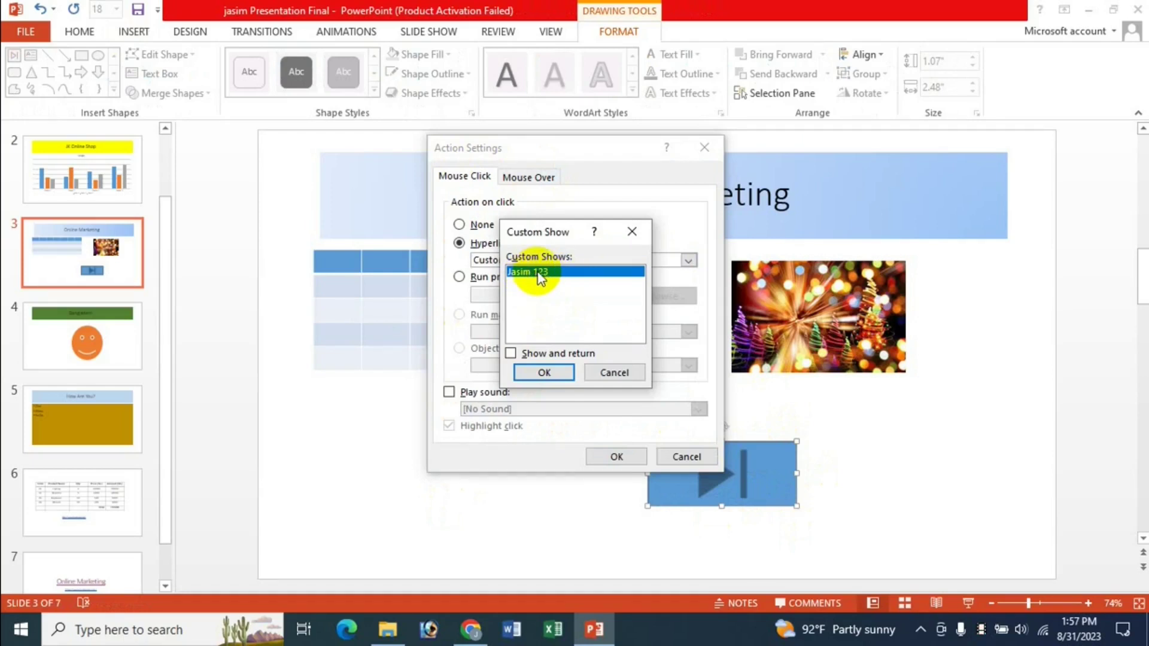
{"action": "left_click", "coordinate": [545, 371]}
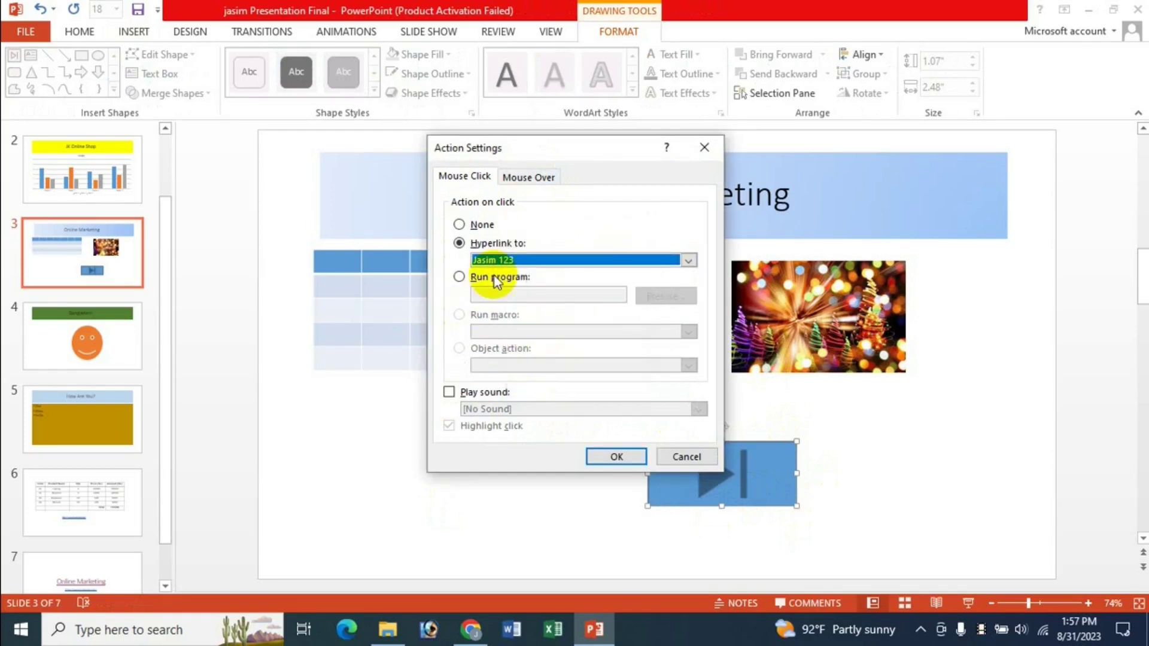
{"action": "left_click", "coordinate": [448, 392]}
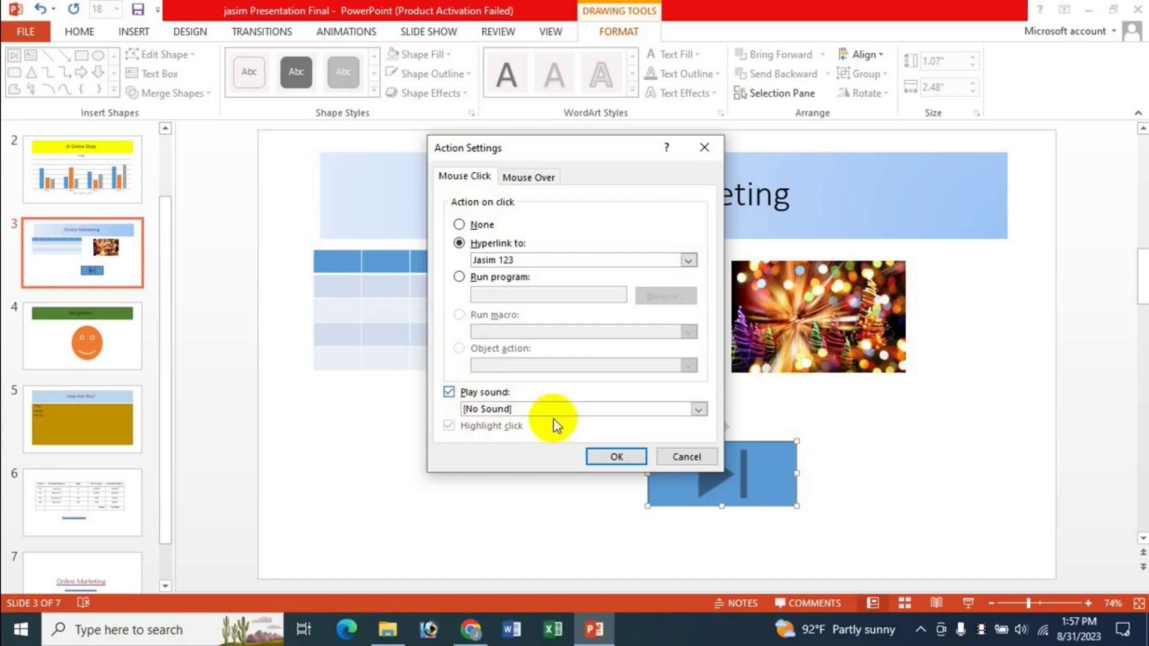
{"action": "left_click", "coordinate": [557, 412]}
{"action": "left_click", "coordinate": [500, 310]}
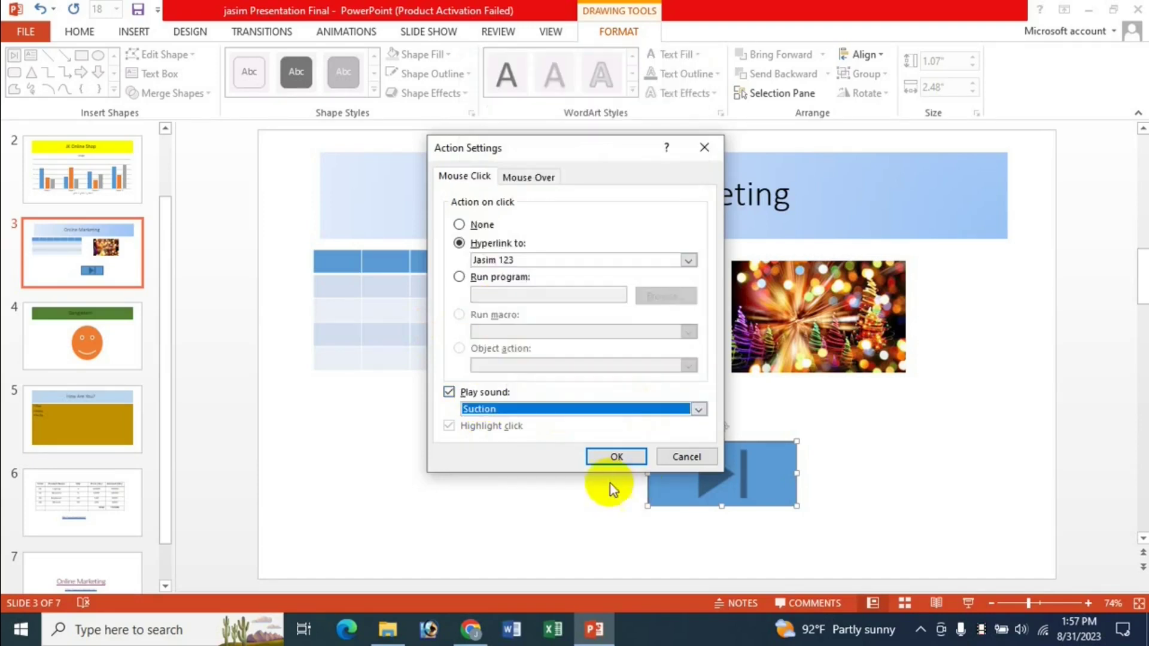
{"action": "left_click", "coordinate": [612, 455]}
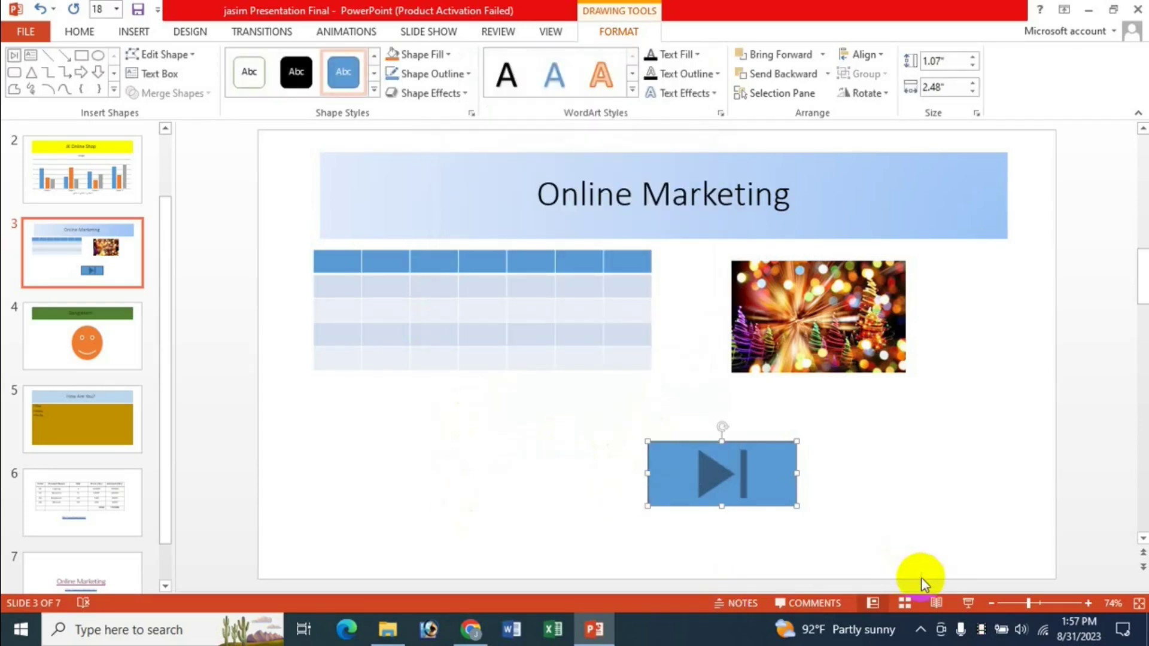
Step: Run the slide show from slide 3 and click the action button to test its jump
{"action": "left_click", "coordinate": [429, 32]}
{"action": "left_click", "coordinate": [90, 90]}
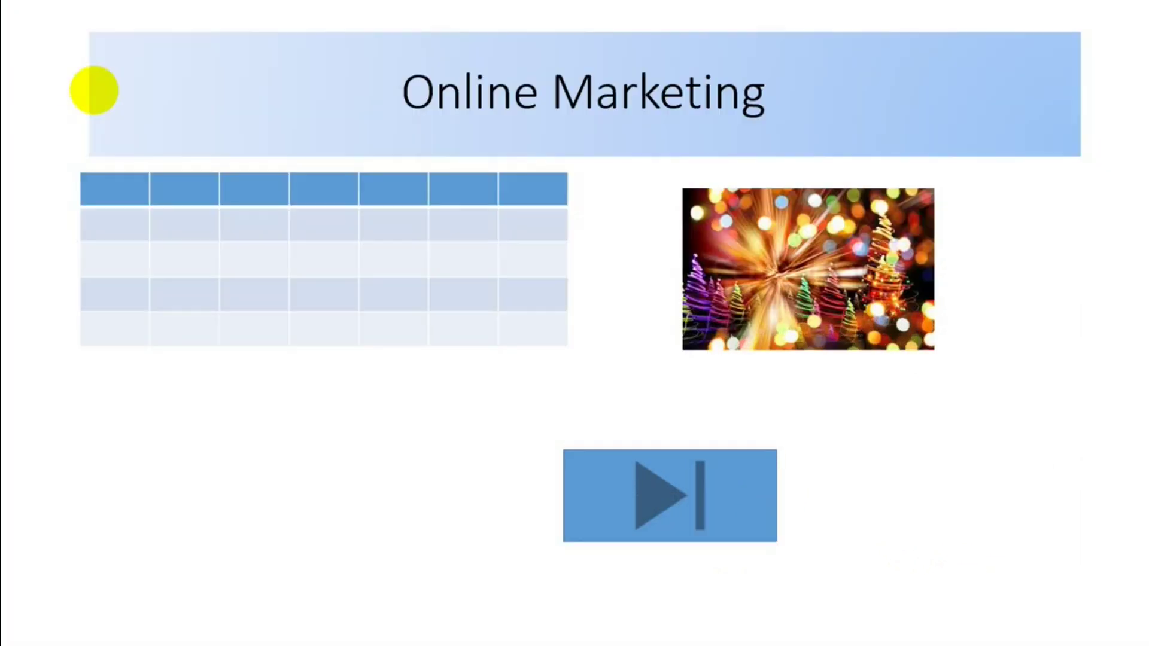
{"action": "left_click", "coordinate": [694, 520]}
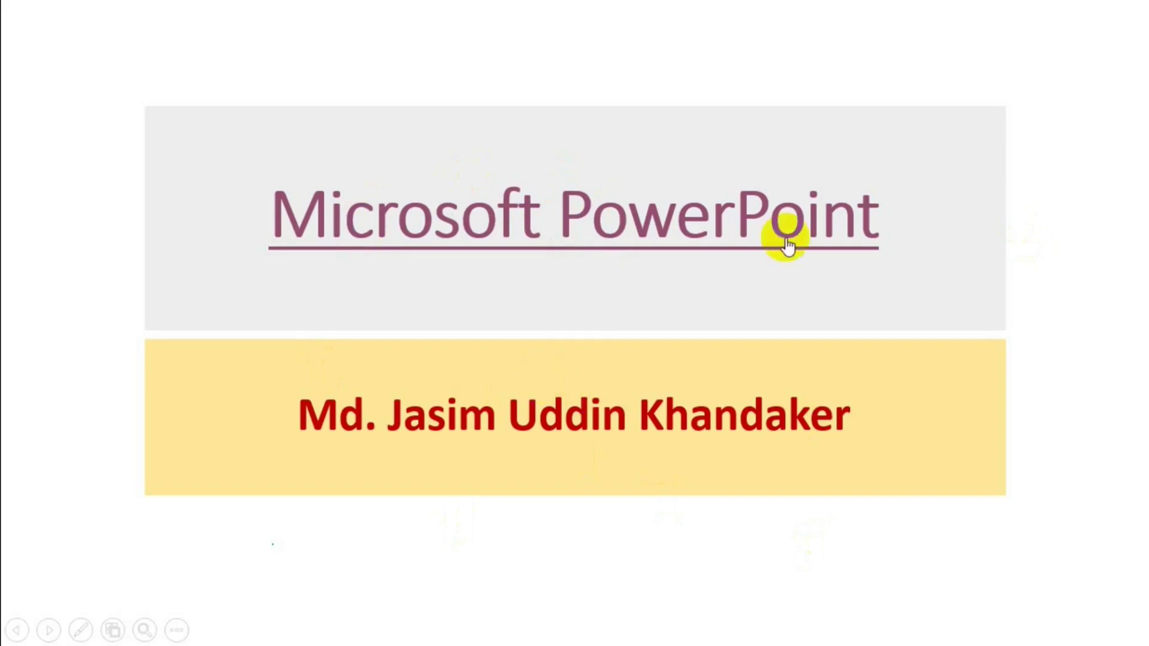
{"action": "key", "text": "Escape"}
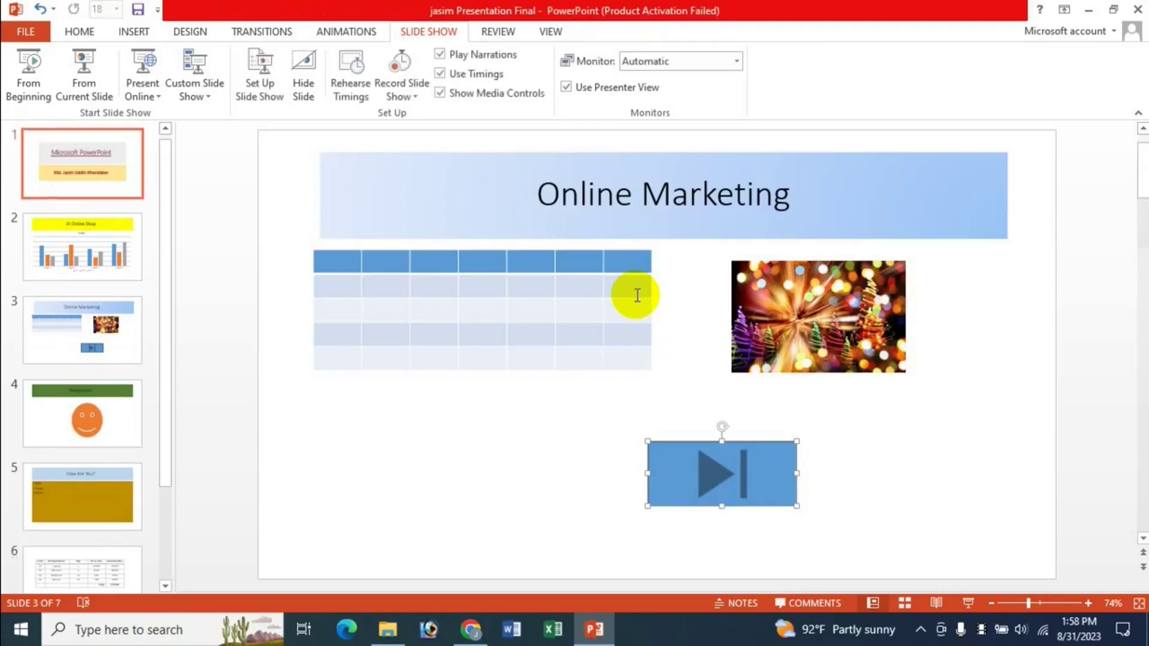
Step: Delete the action button from the Online Marketing slide
{"action": "left_click", "coordinate": [116, 336]}
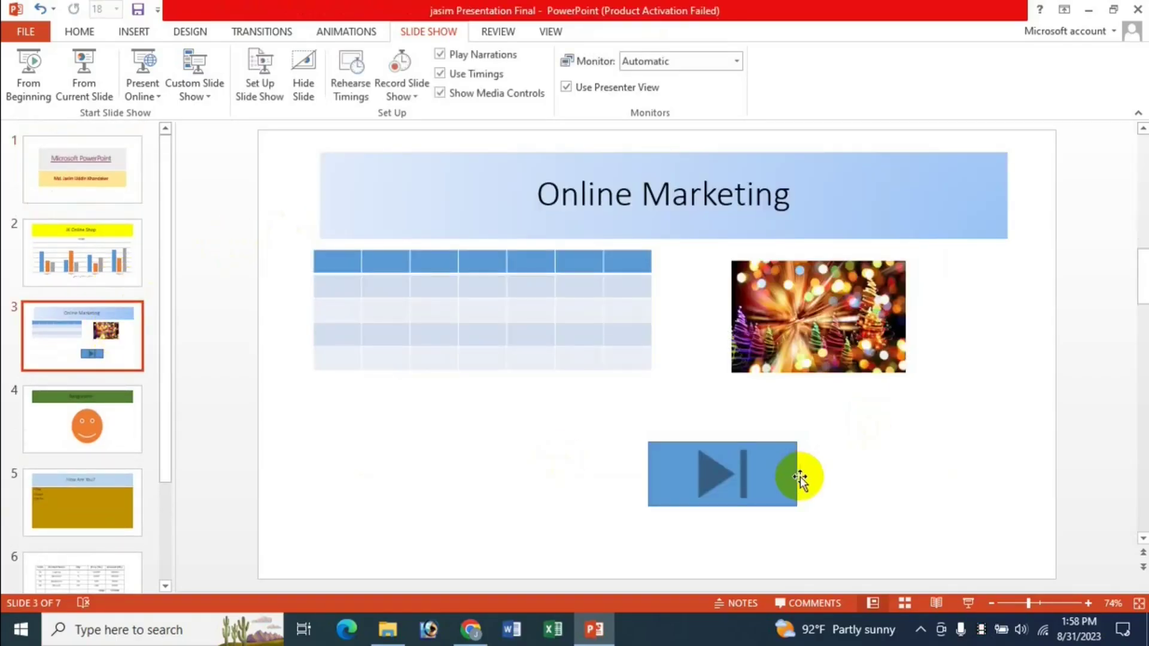
{"action": "left_click", "coordinate": [714, 474]}
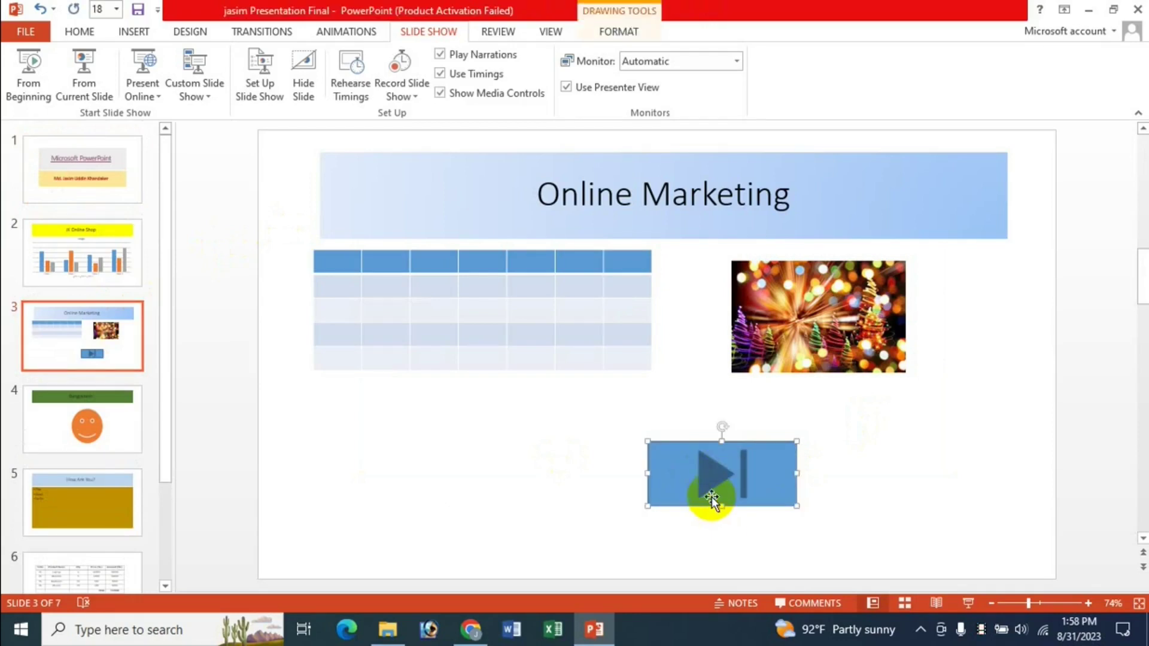
{"action": "key", "text": "Delete"}
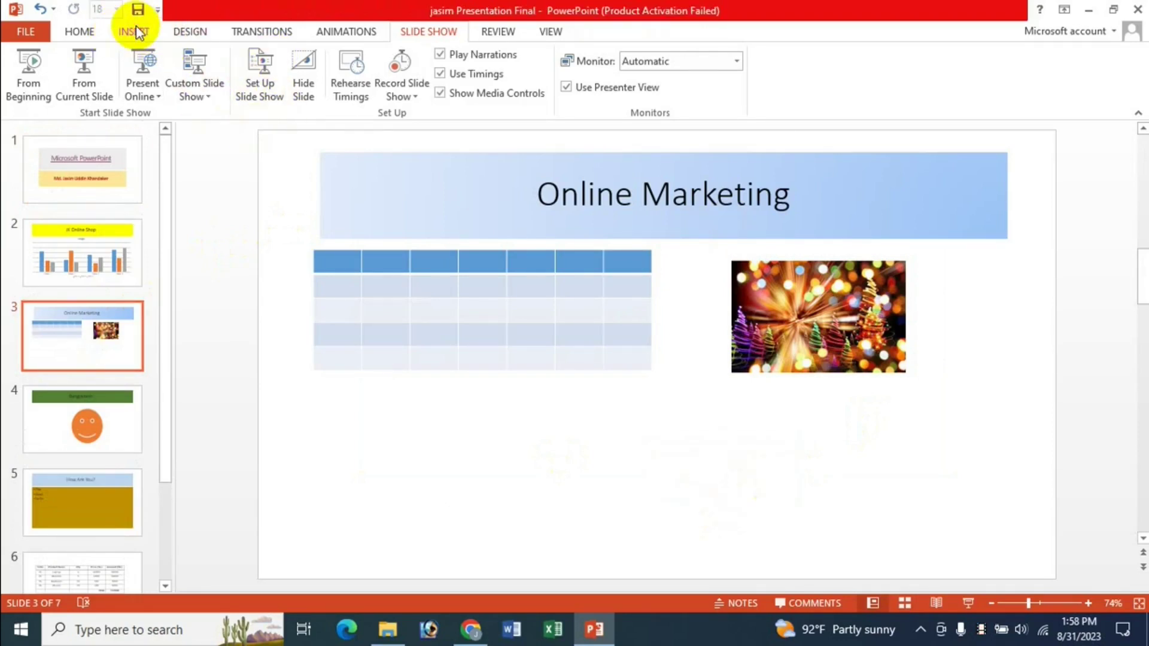
Step: Draw a Document action button below the table on the Online Marketing slide
{"action": "left_click", "coordinate": [134, 29]}
{"action": "left_click", "coordinate": [295, 100]}
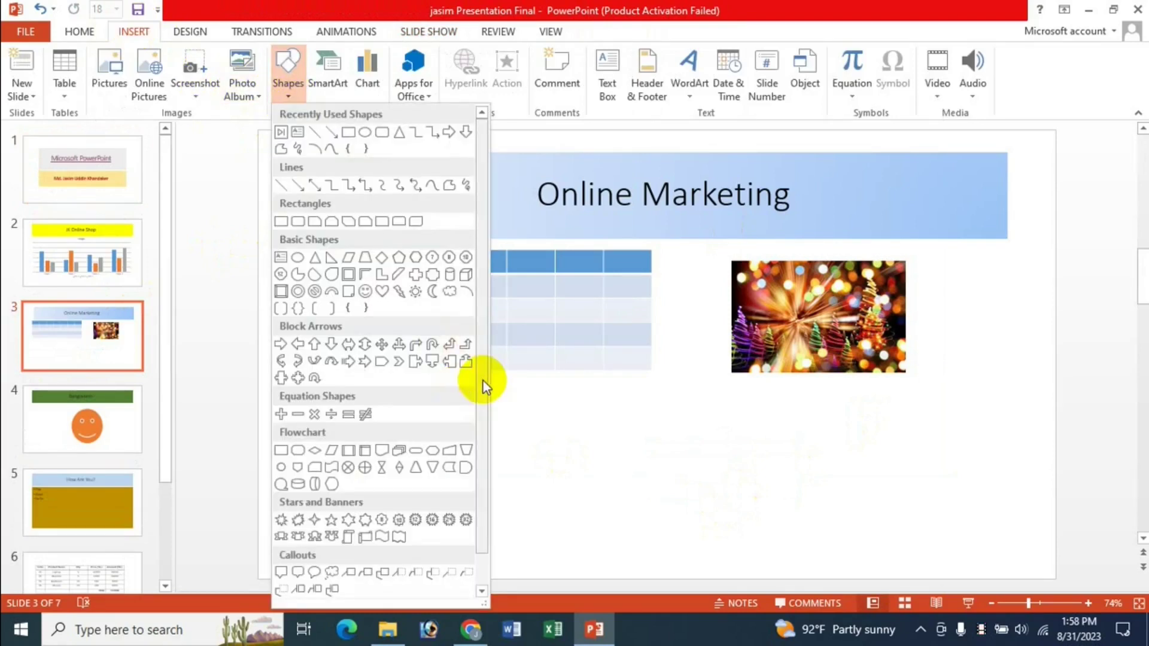
{"action": "scroll", "coordinate": [482, 418], "scroll_direction": "down", "scroll_amount": 2}
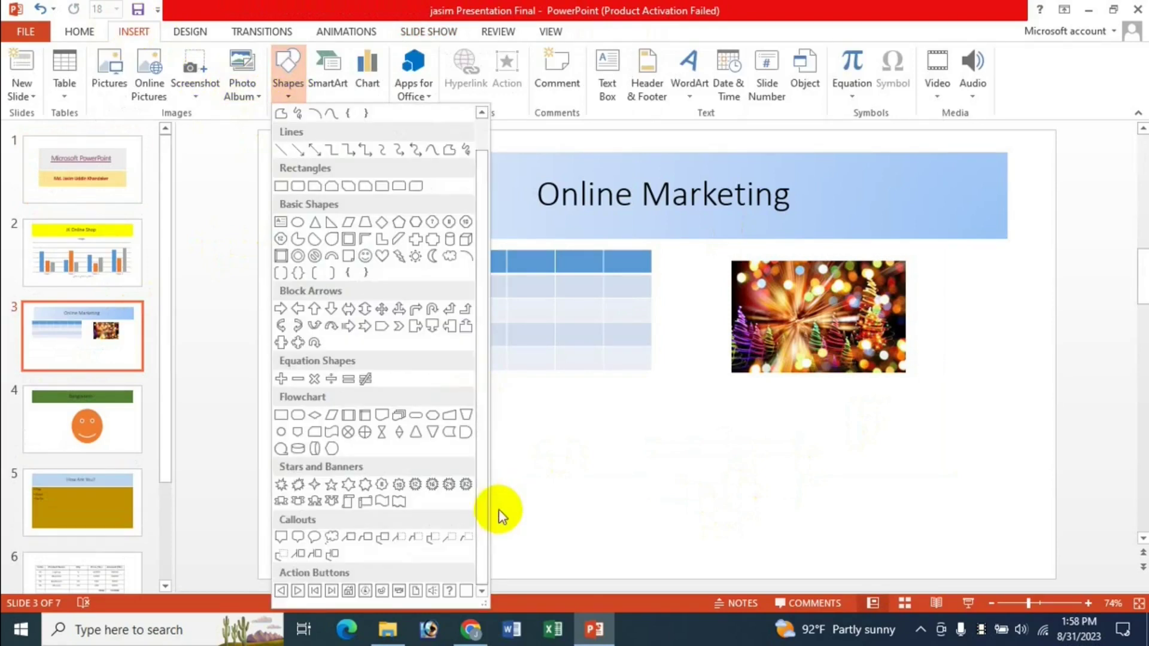
{"action": "left_click", "coordinate": [410, 591]}
{"action": "left_click_drag", "start_coordinate": [520, 433], "coordinate": [774, 541]}
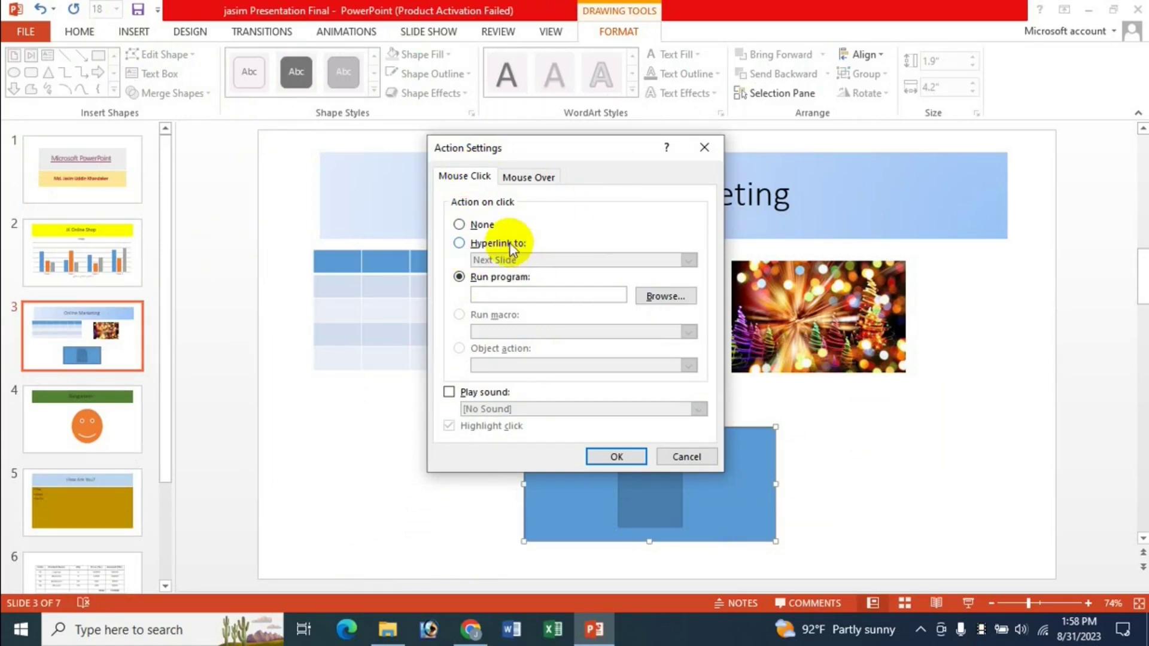
Step: Set the button's mouse-click action to hyperlink to Next Slide
{"action": "left_click", "coordinate": [501, 243]}
{"action": "left_click", "coordinate": [687, 261]}
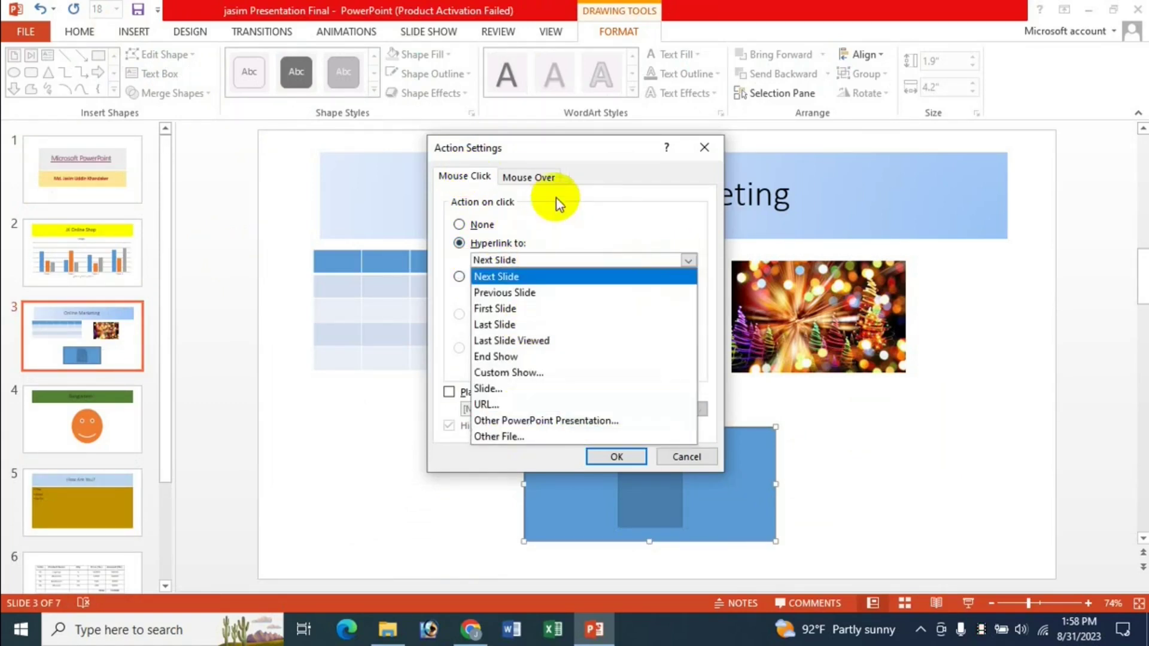
{"action": "left_click", "coordinate": [599, 168]}
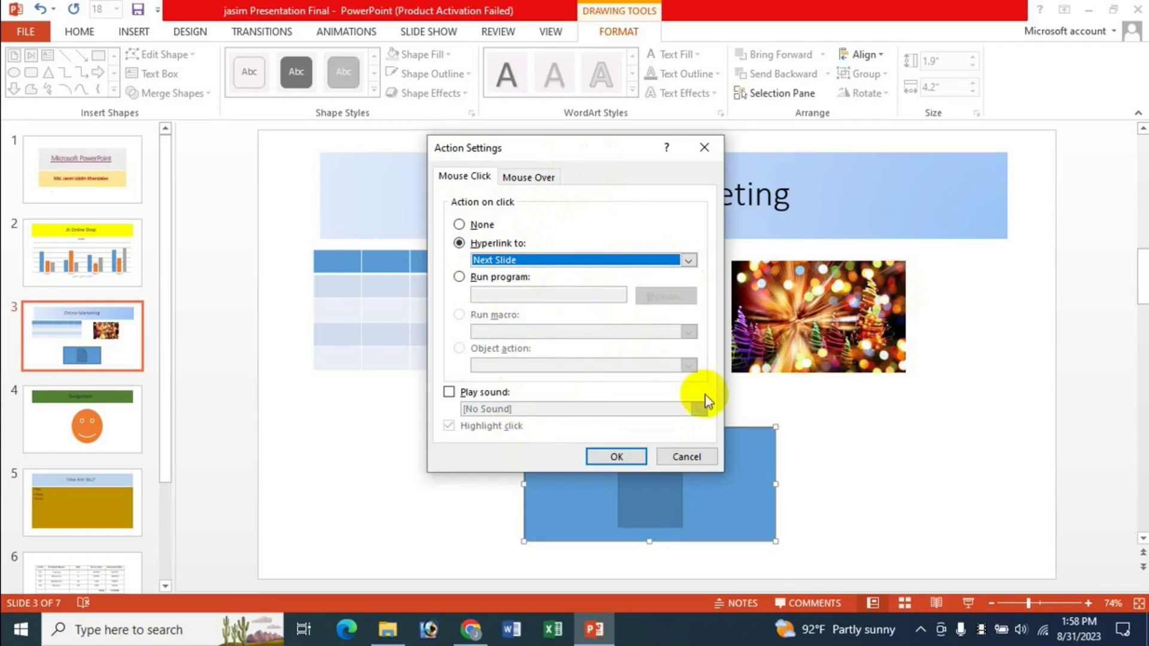
Step: Make mouse-over also hyperlink to Next Slide with the Bomb sound, and apply
{"action": "left_click", "coordinate": [547, 179]}
{"action": "left_click", "coordinate": [458, 243]}
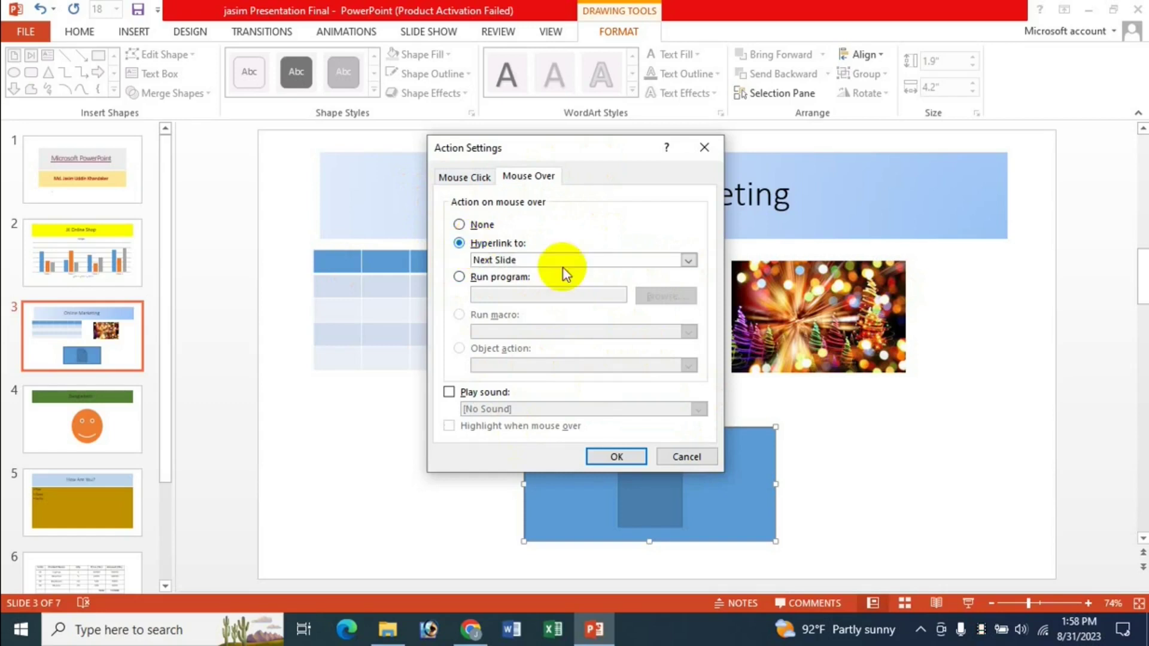
{"action": "left_click", "coordinate": [688, 261]}
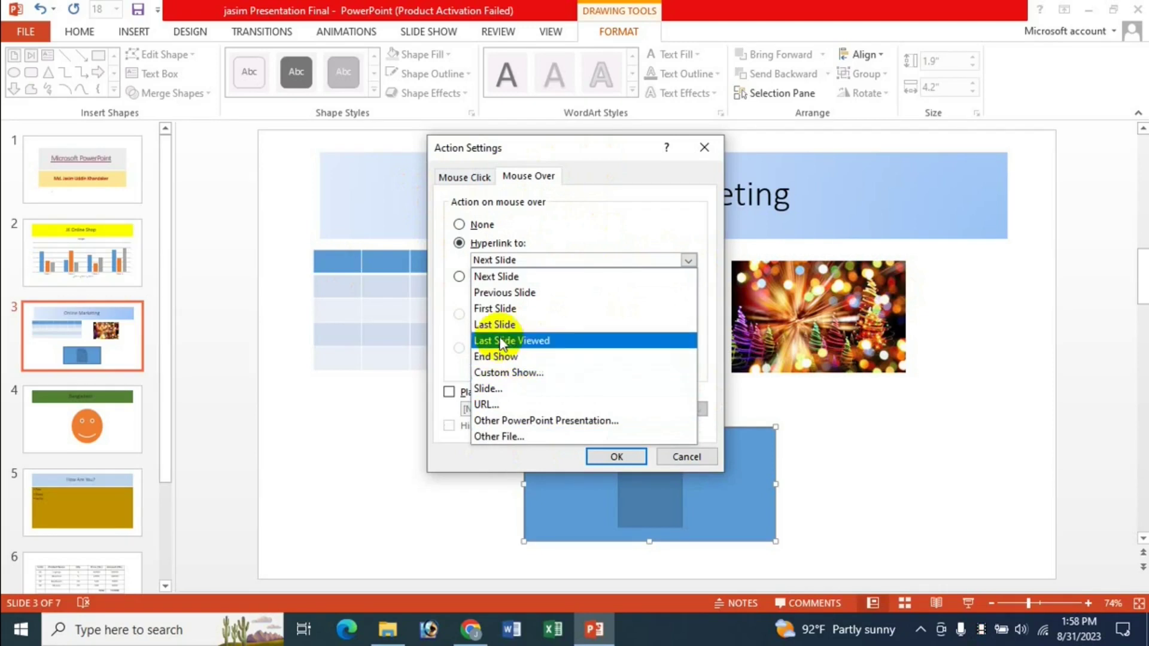
{"action": "left_click", "coordinate": [509, 277]}
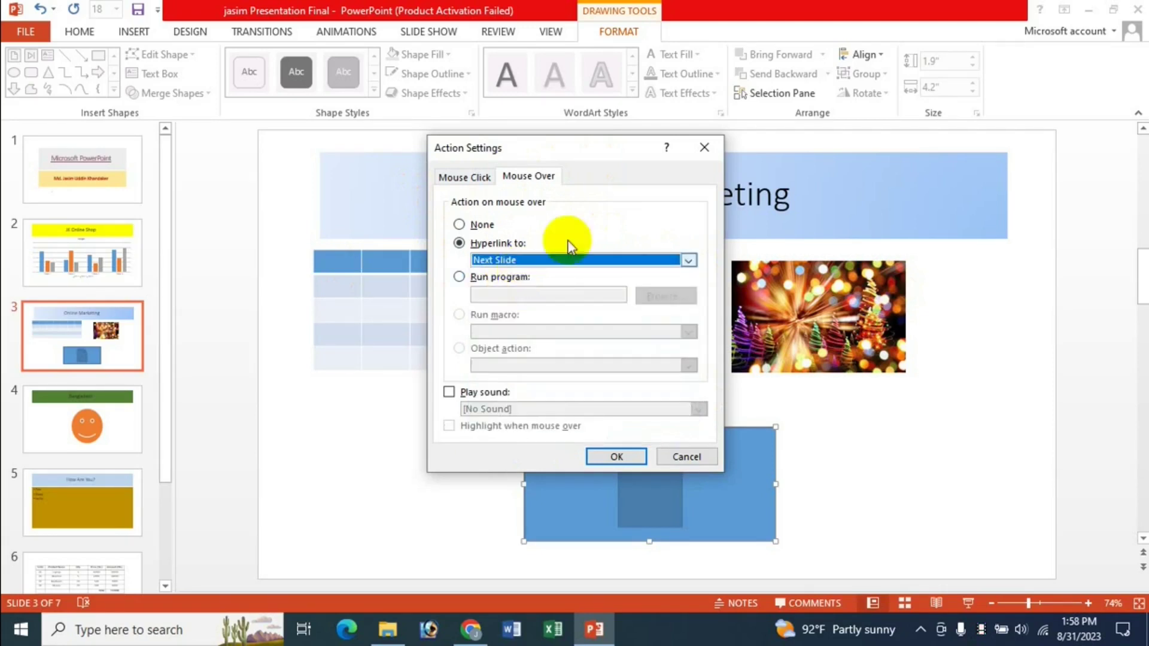
{"action": "left_click", "coordinate": [460, 277]}
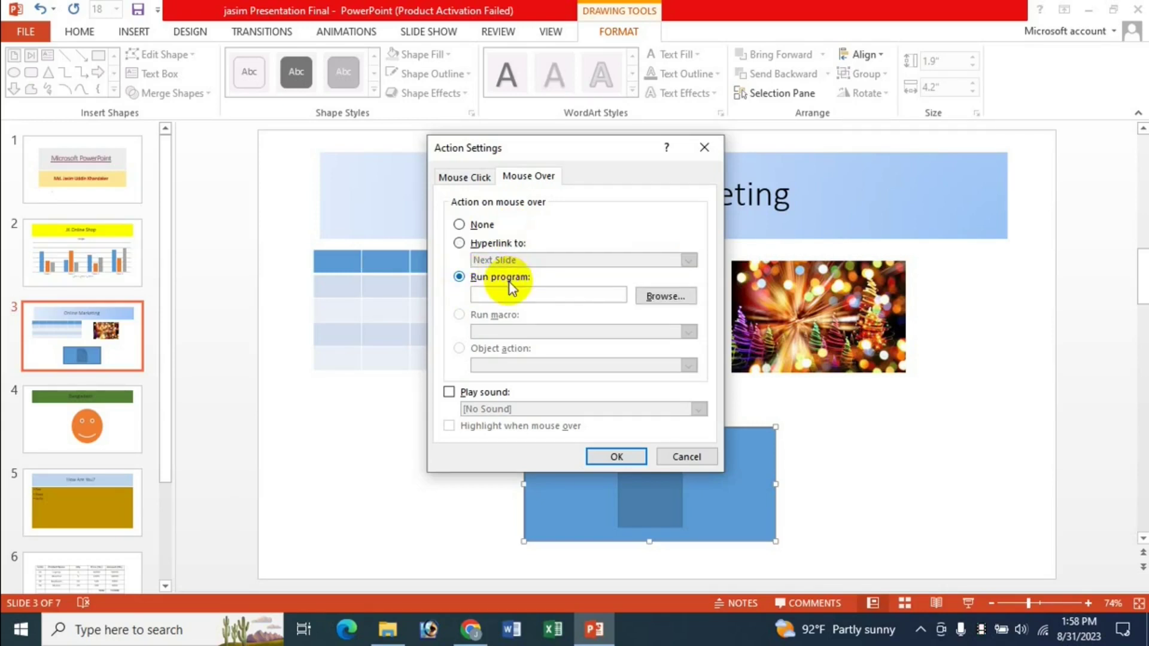
{"action": "left_click", "coordinate": [494, 246]}
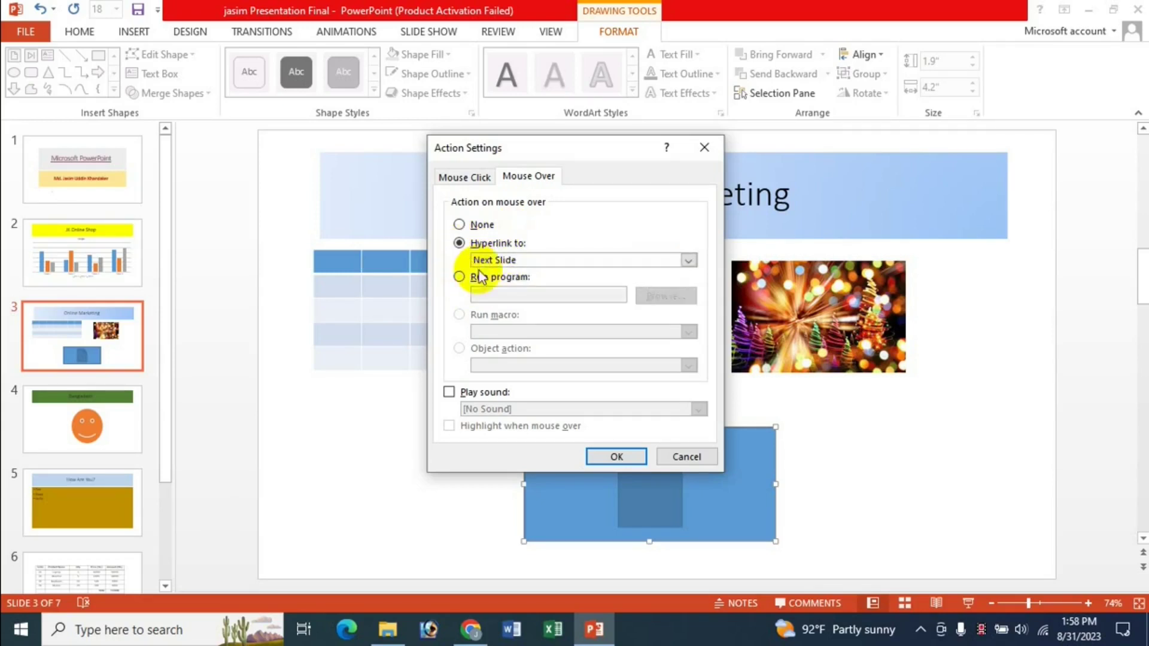
{"action": "left_click", "coordinate": [465, 395]}
{"action": "left_click", "coordinate": [584, 408]}
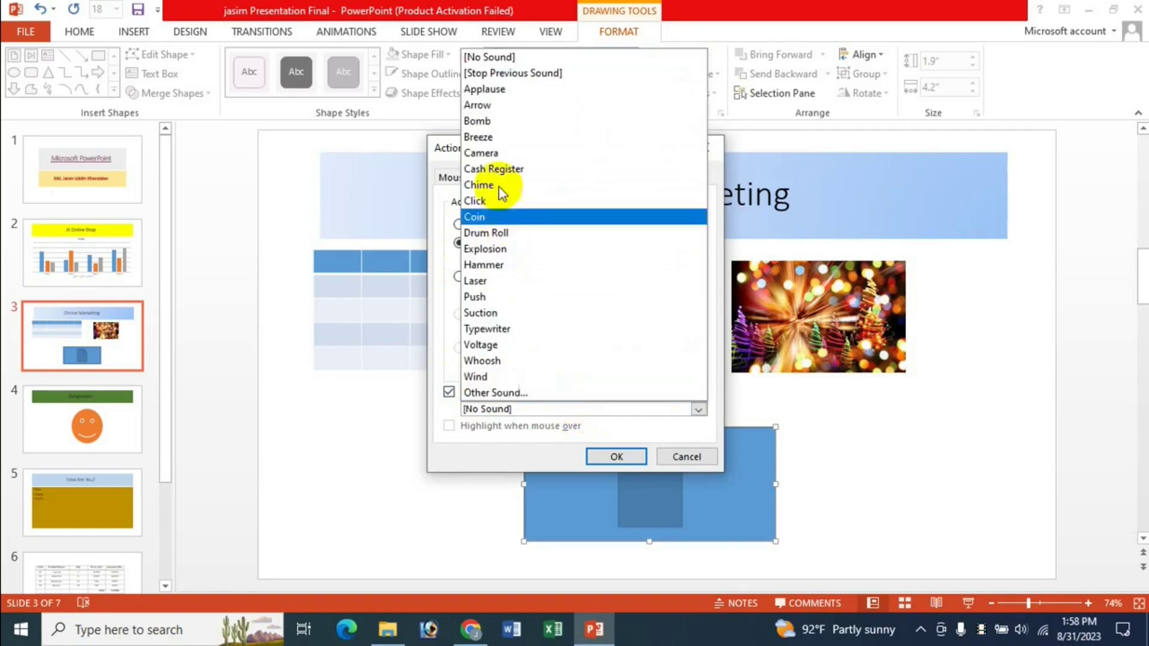
{"action": "left_click", "coordinate": [496, 121]}
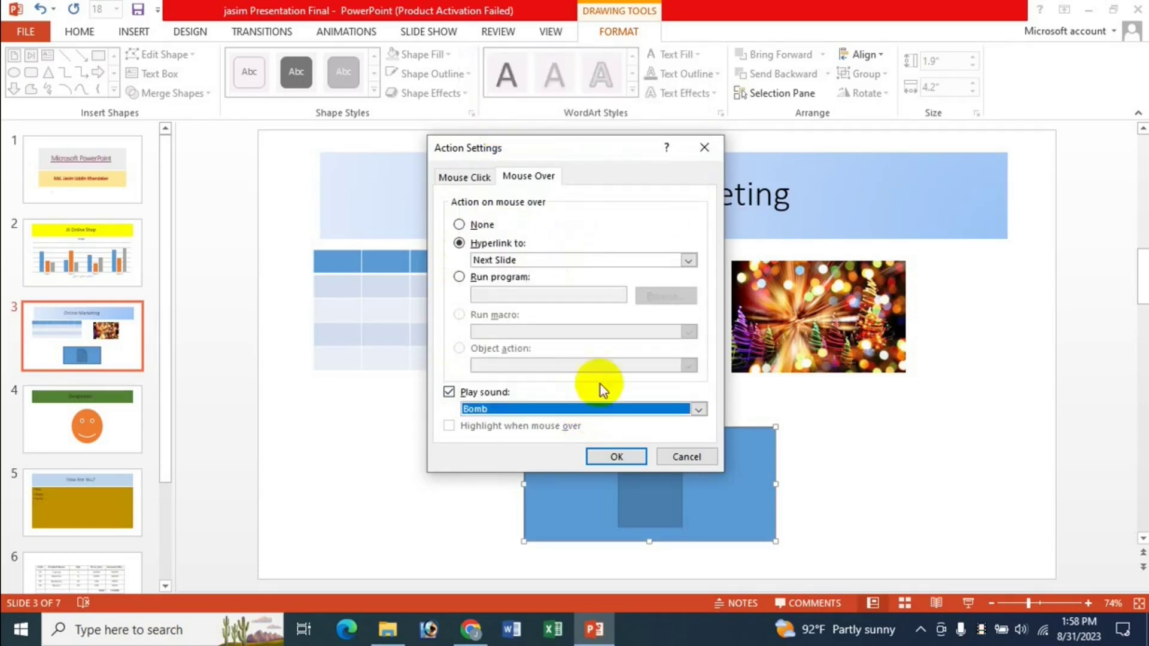
{"action": "left_click", "coordinate": [614, 457]}
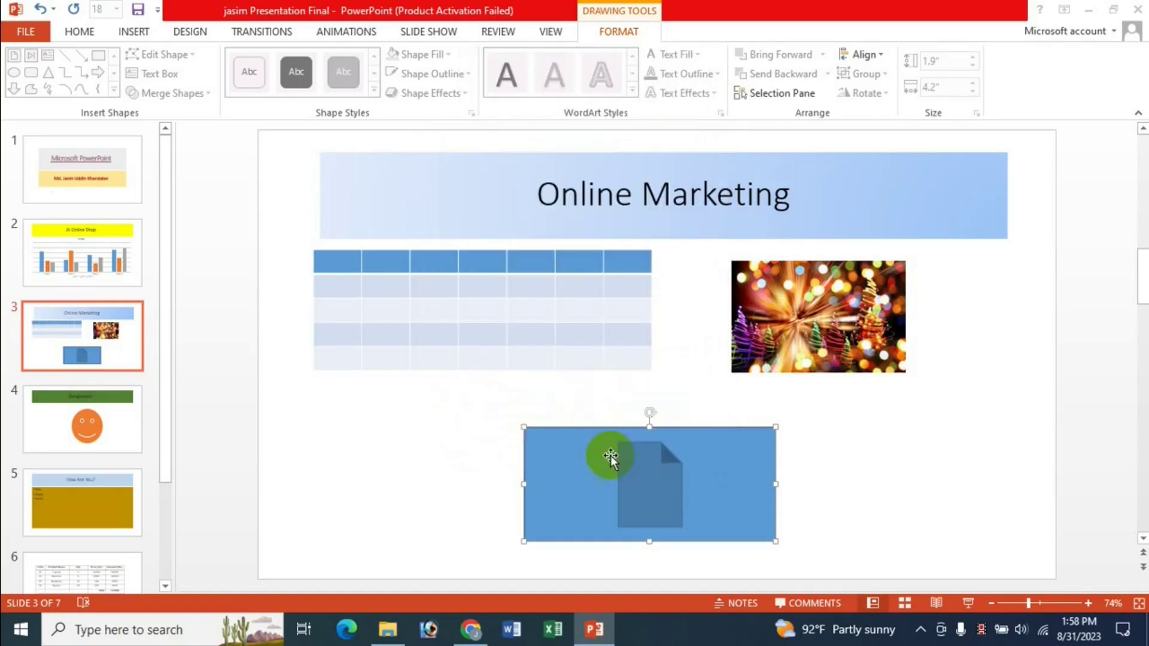
Step: Run the slide show from slide 3 twice, jumping ahead with the new button, then return to slide 3
{"action": "left_click", "coordinate": [967, 604]}
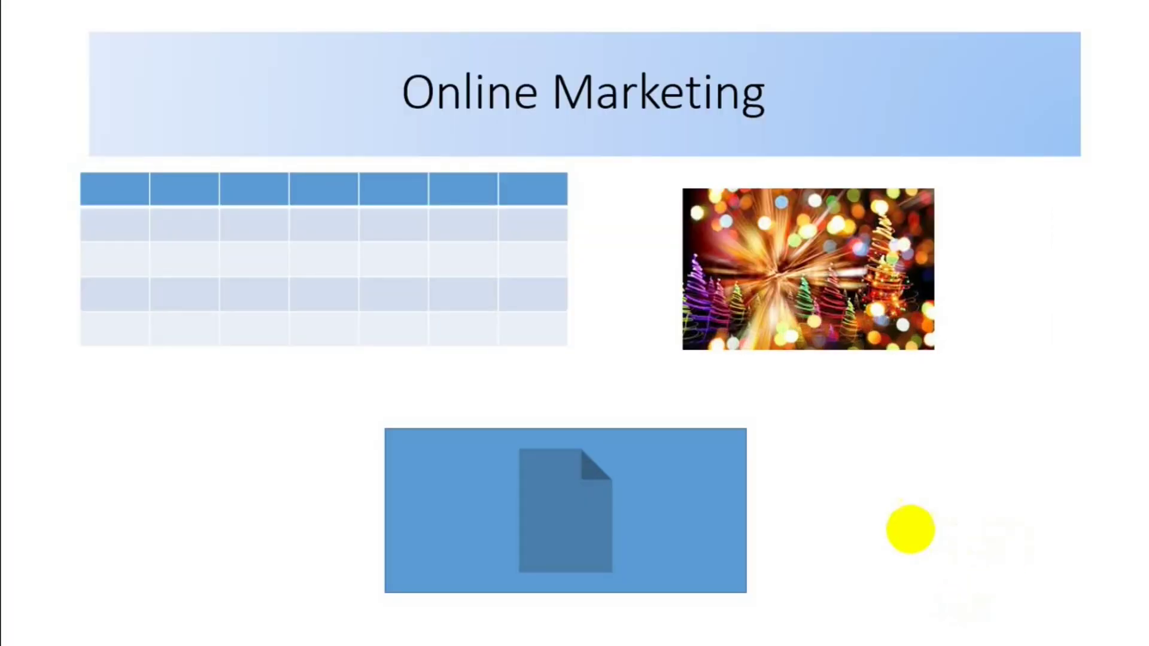
{"action": "left_click", "coordinate": [622, 465]}
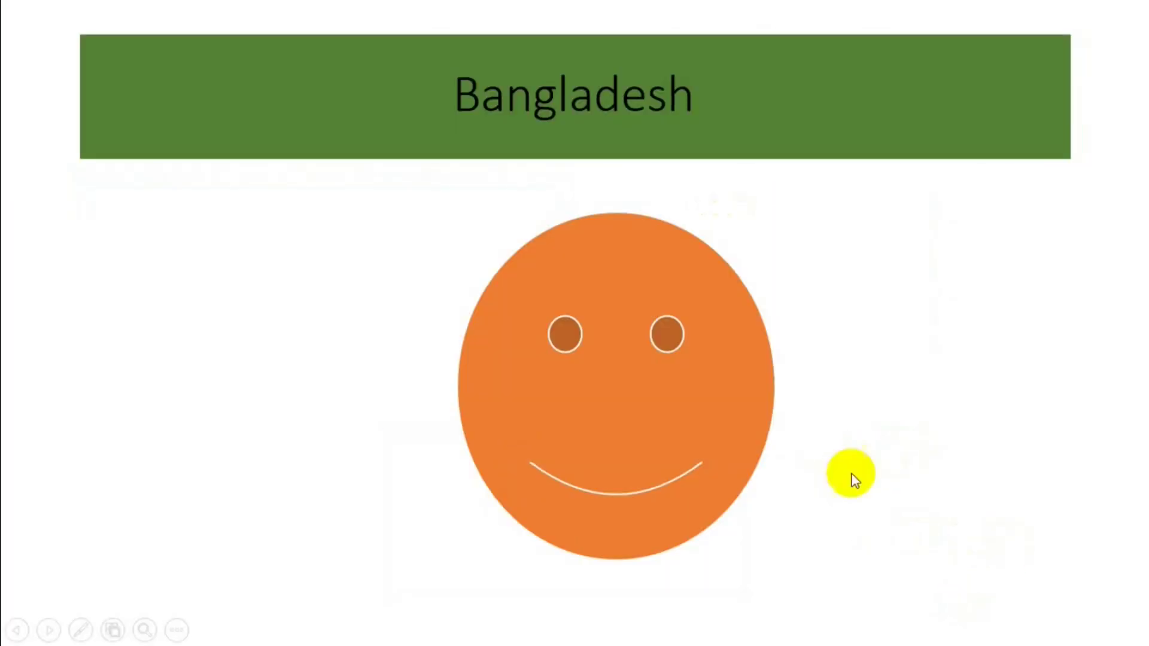
{"action": "key", "text": "Escape"}
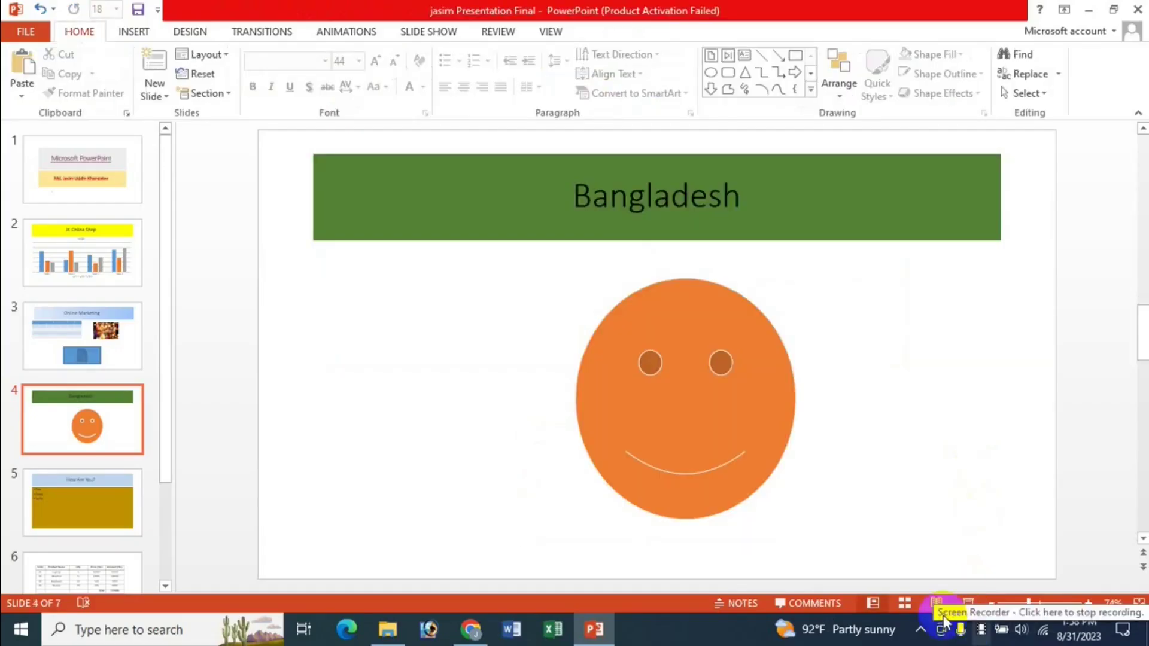
{"action": "left_click", "coordinate": [101, 351]}
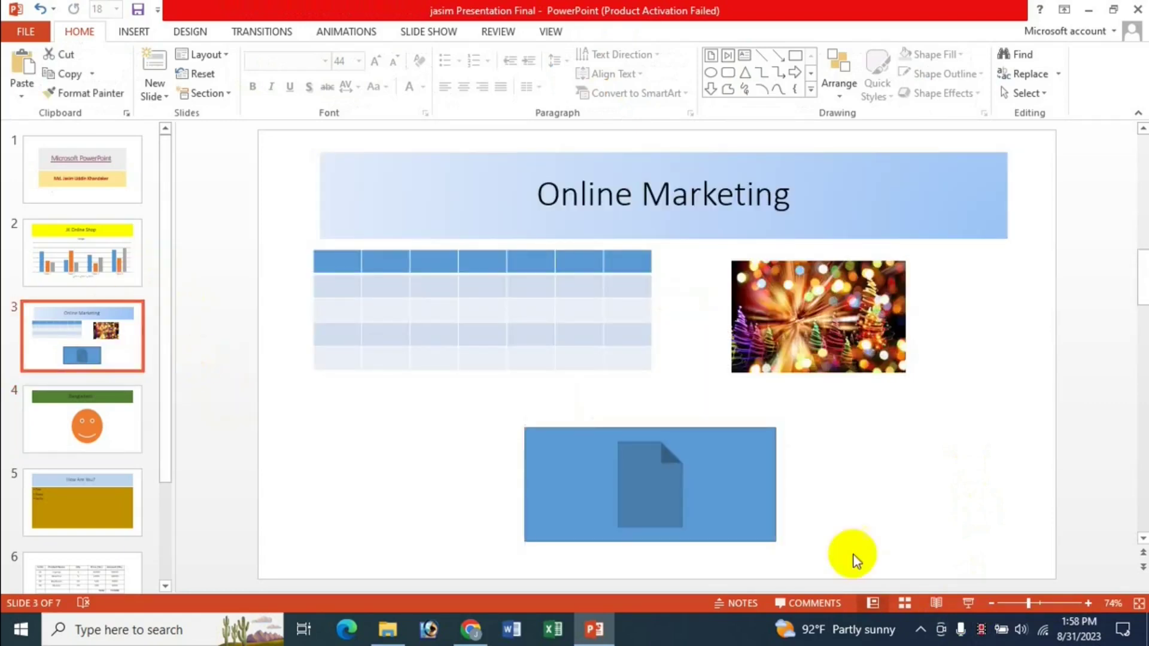
{"action": "left_click", "coordinate": [968, 602]}
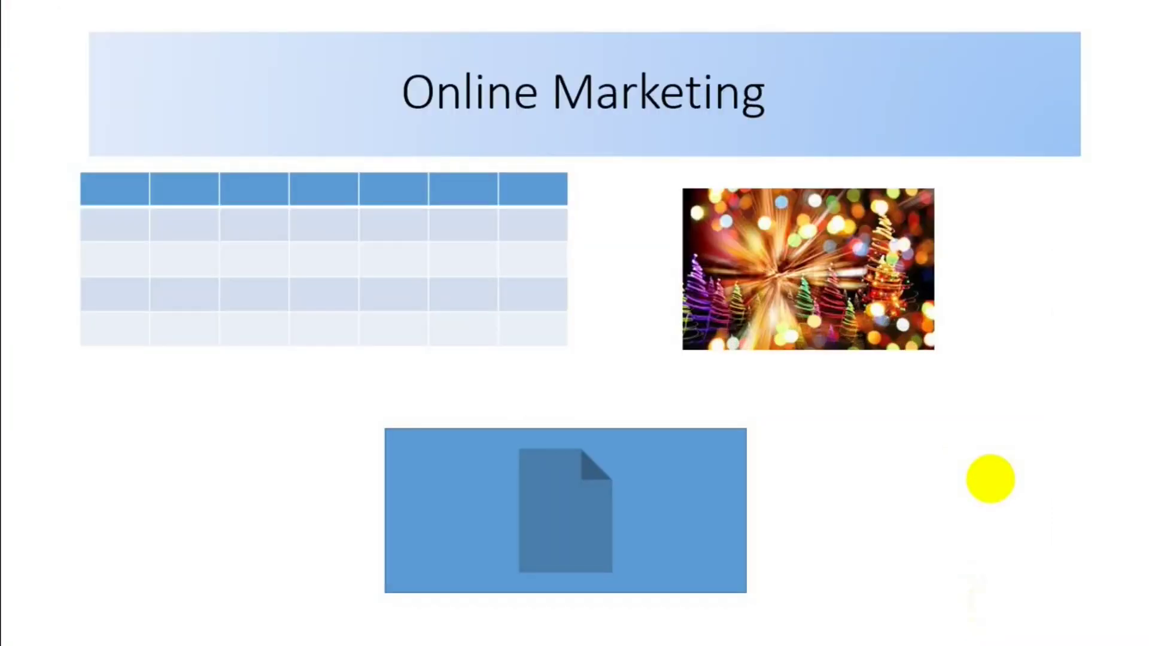
{"action": "left_click", "coordinate": [658, 481]}
{"action": "key", "text": "Escape"}
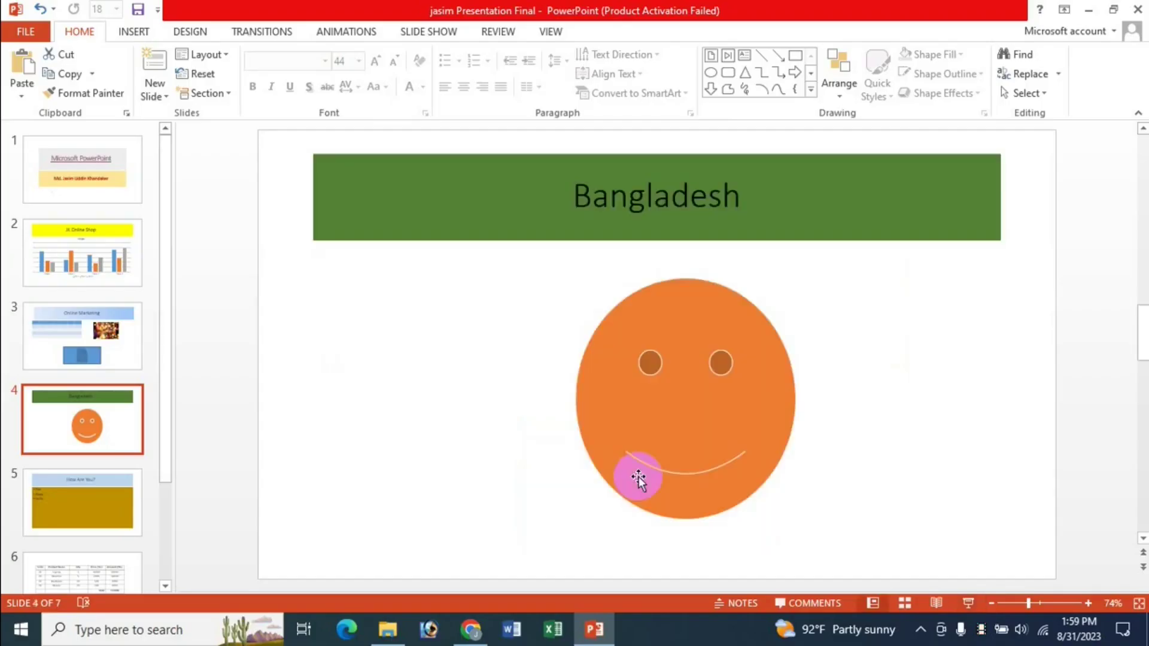
{"action": "left_click", "coordinate": [70, 343]}
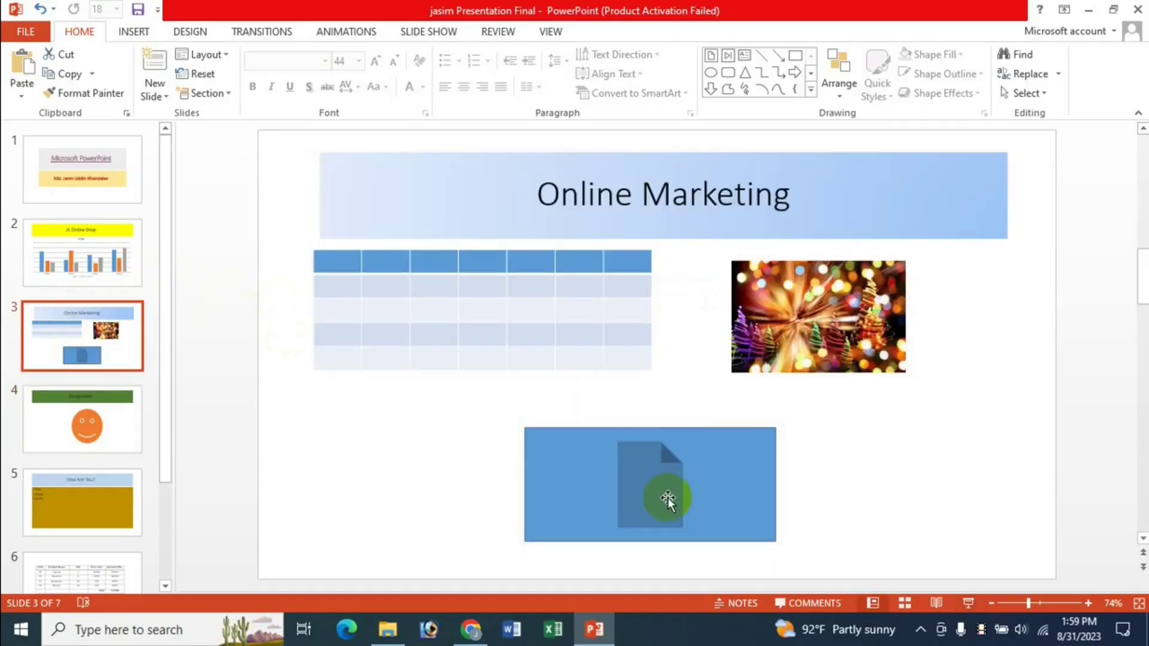
Step: Select the blue document shape and open its Action settings
{"action": "left_click", "coordinate": [678, 497]}
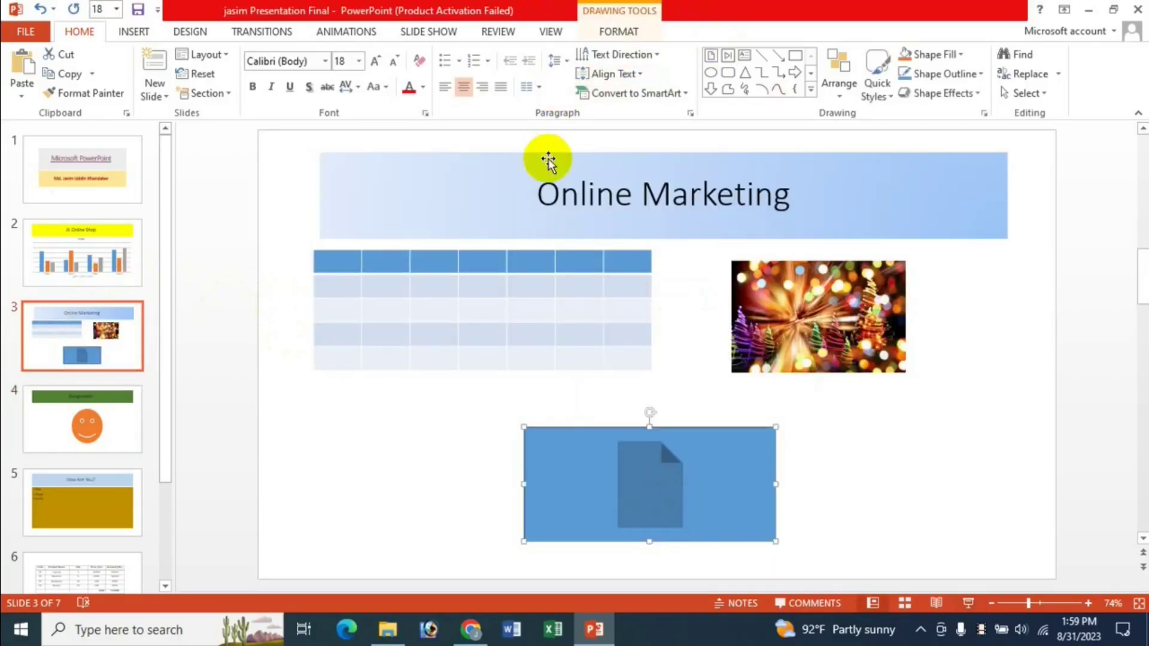
{"action": "left_click", "coordinate": [185, 30]}
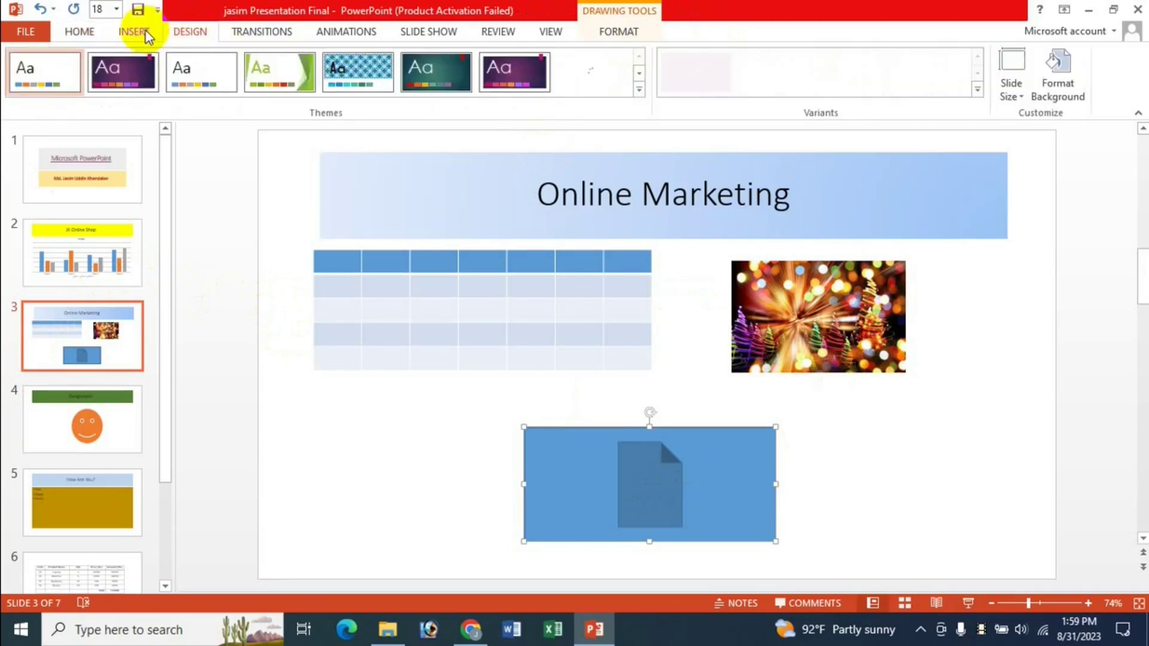
{"action": "left_click", "coordinate": [145, 30]}
{"action": "left_click", "coordinate": [520, 93]}
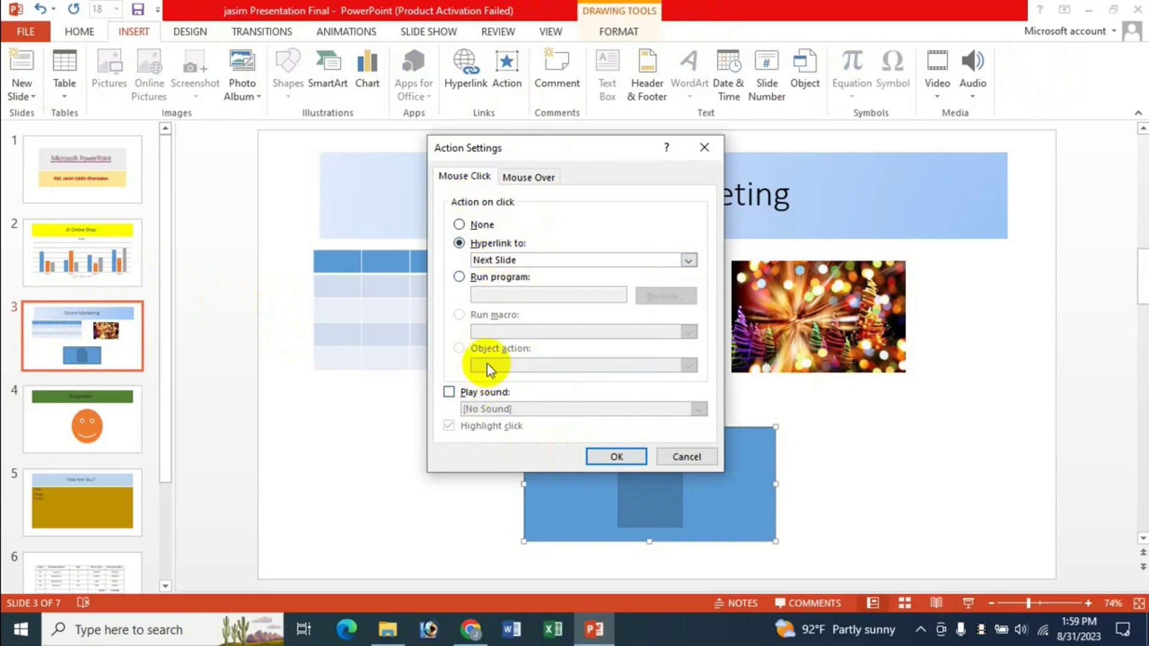
Step: Set the mouse-over action to run Employee Salary Sheet from Documents > MS Excel, using All Files
{"action": "left_click", "coordinate": [530, 177]}
{"action": "left_click", "coordinate": [471, 278]}
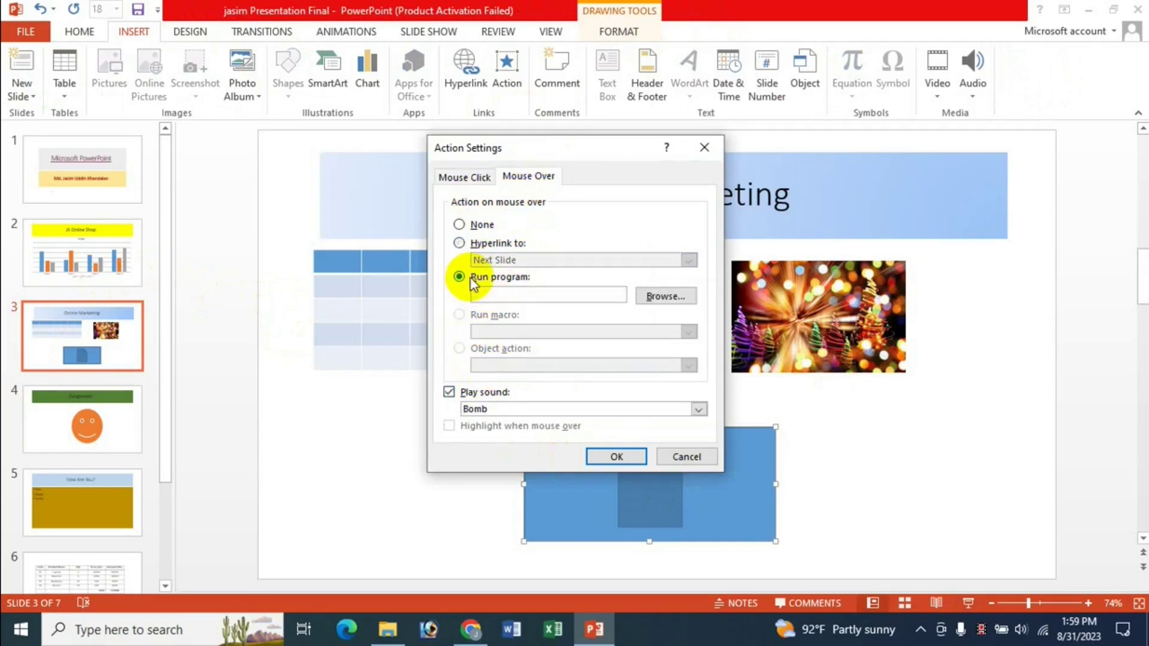
{"action": "left_click", "coordinate": [665, 296]}
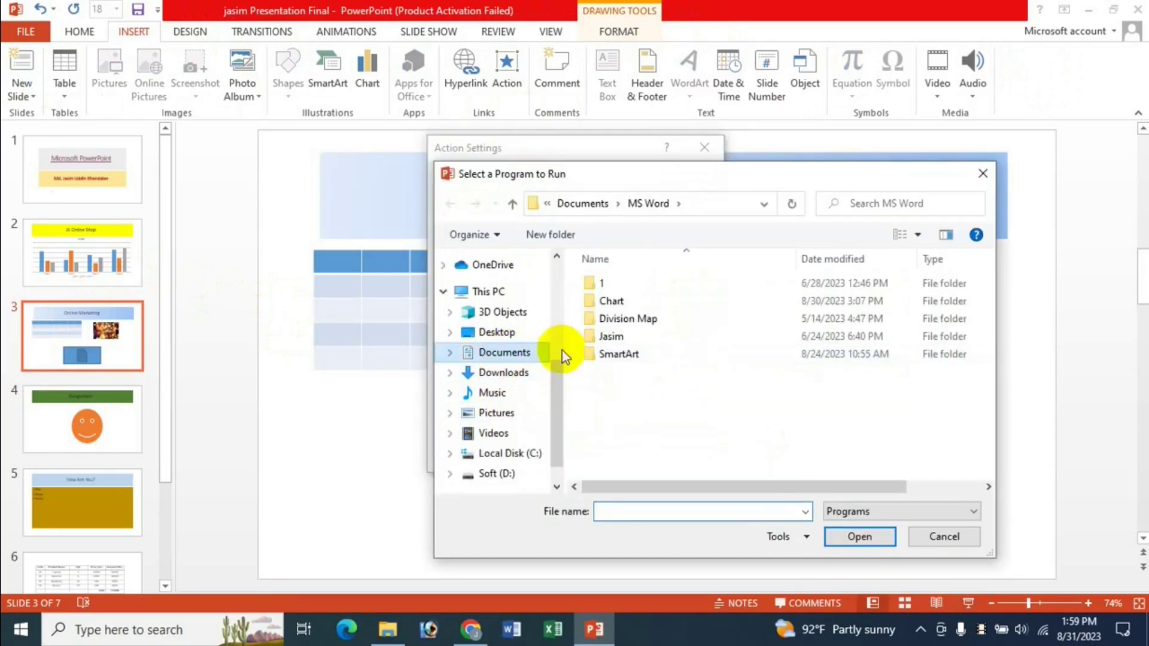
{"action": "left_click", "coordinate": [548, 351]}
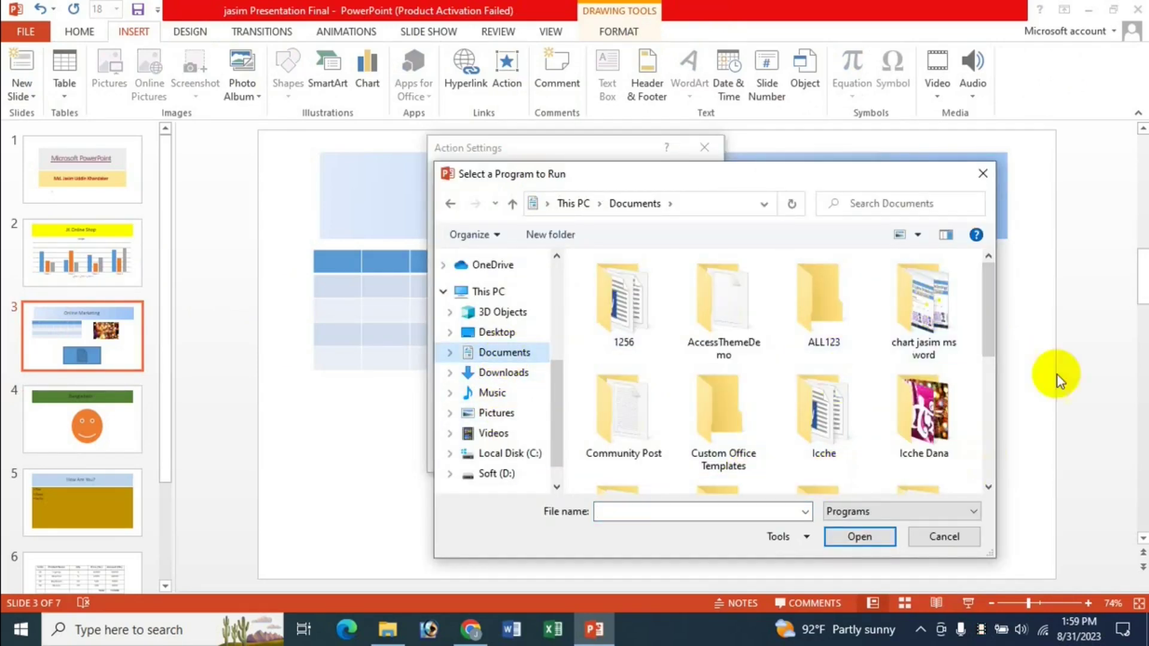
{"action": "left_click_drag", "start_coordinate": [989, 299], "coordinate": [985, 356]}
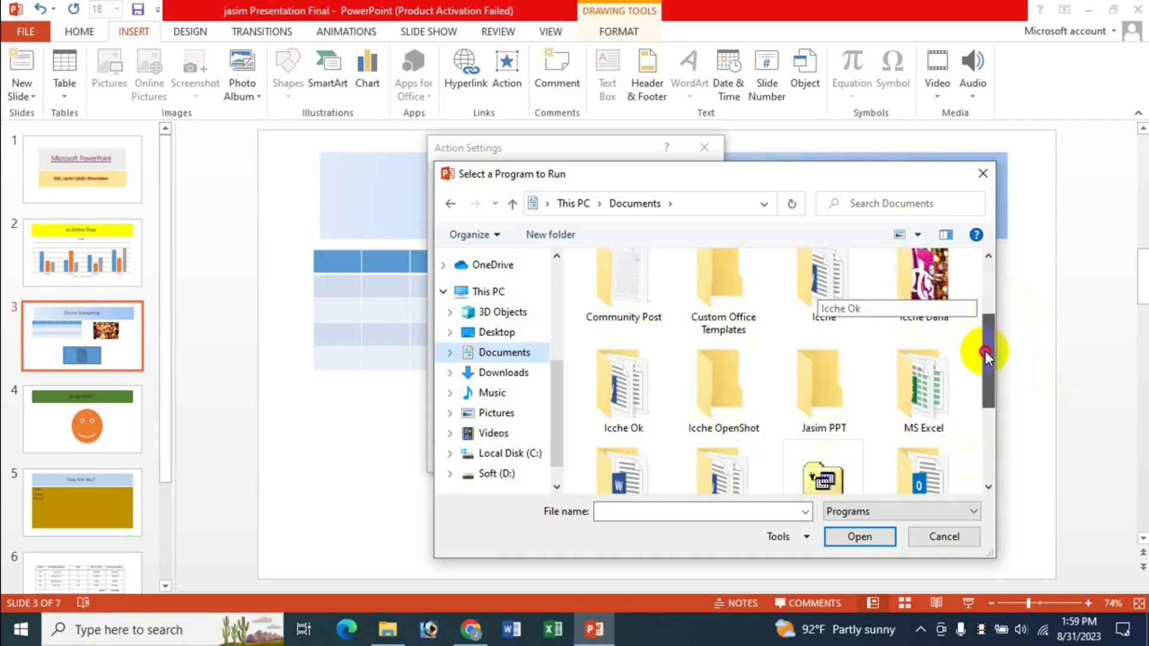
{"action": "double_click", "coordinate": [918, 395]}
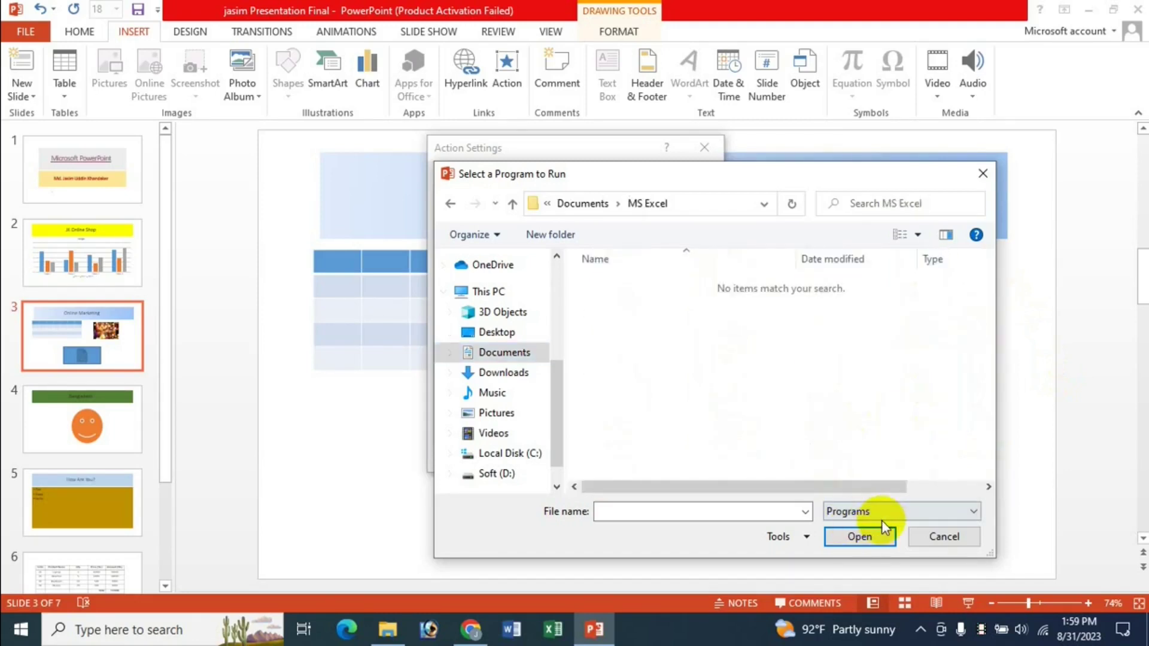
{"action": "left_click", "coordinate": [897, 512]}
{"action": "left_click", "coordinate": [849, 526]}
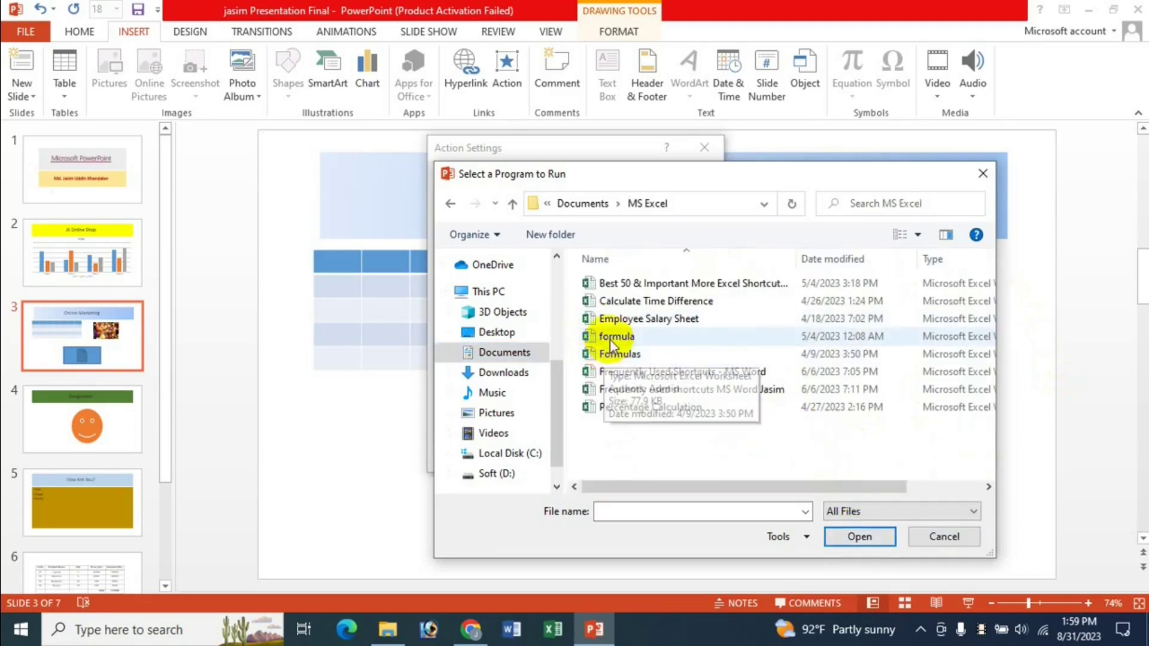
{"action": "left_click", "coordinate": [622, 320]}
{"action": "left_click", "coordinate": [860, 536]}
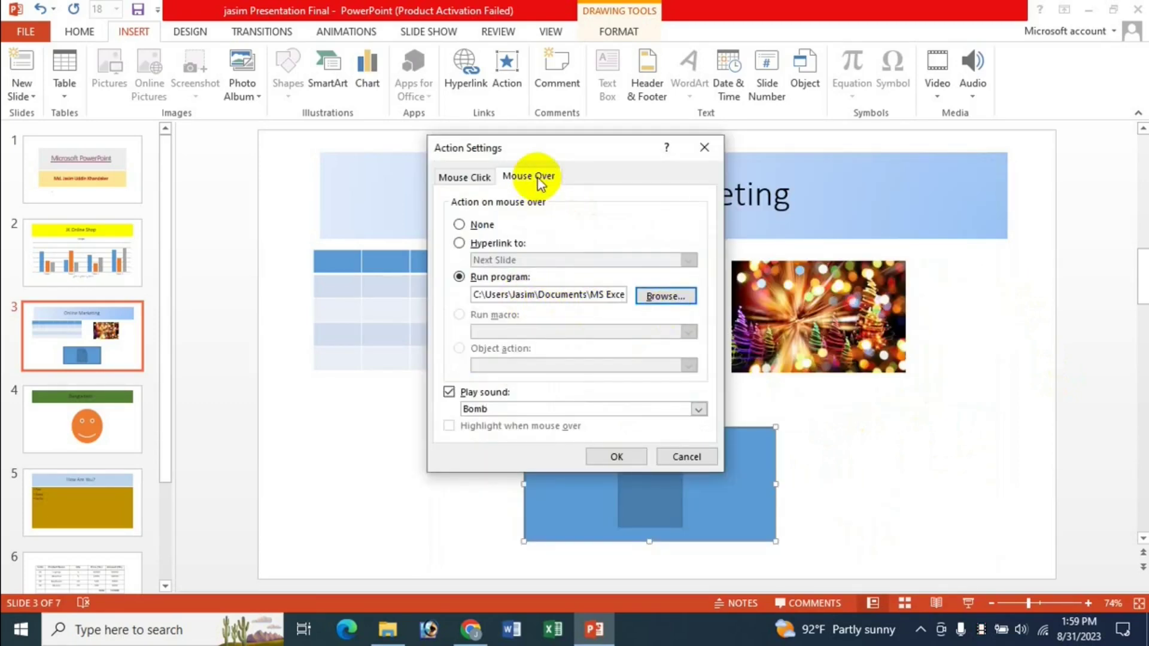
Step: Add the Explosion hover sound, apply the settings, and start the slide show
{"action": "left_click", "coordinate": [576, 409]}
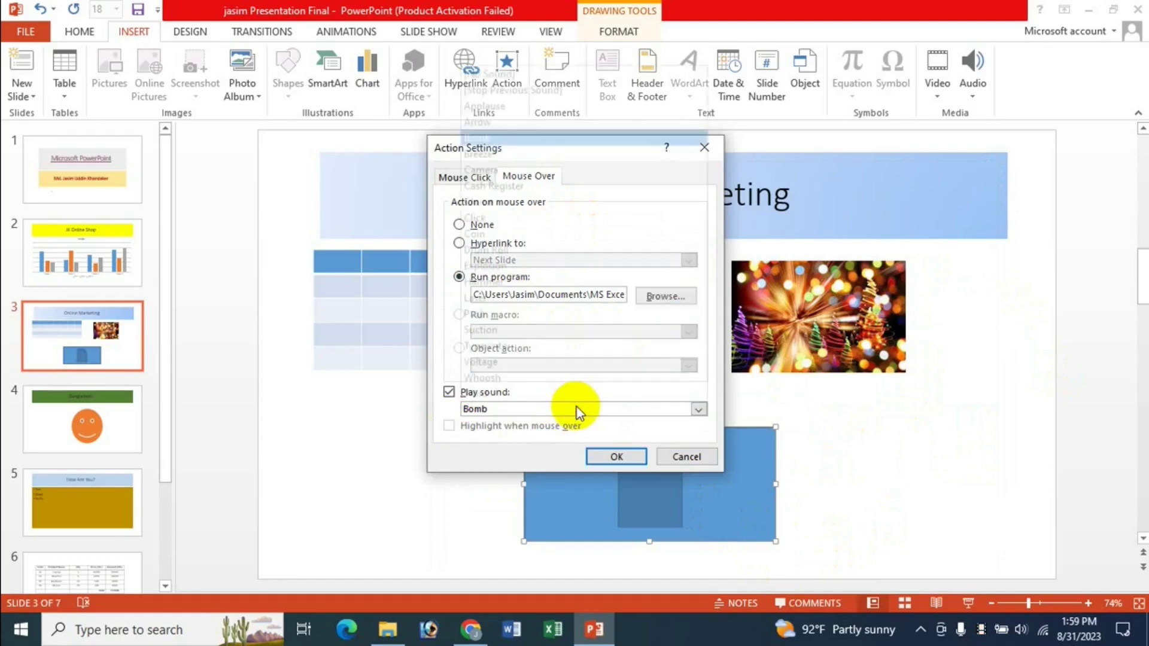
{"action": "left_click", "coordinate": [519, 251]}
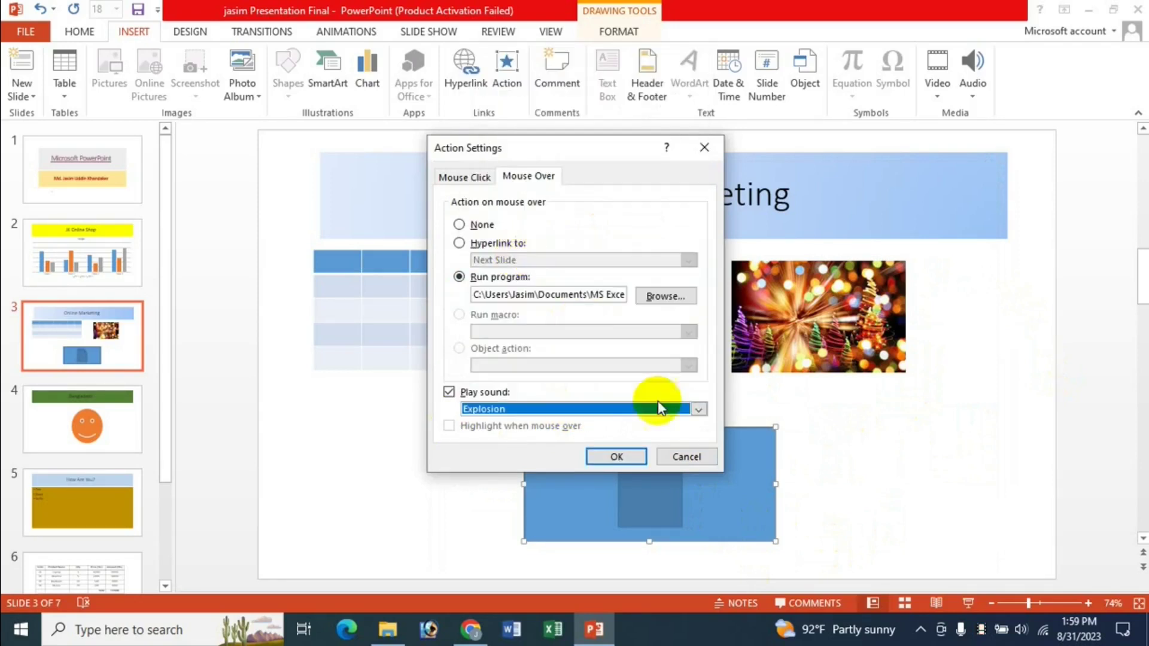
{"action": "left_click", "coordinate": [616, 457]}
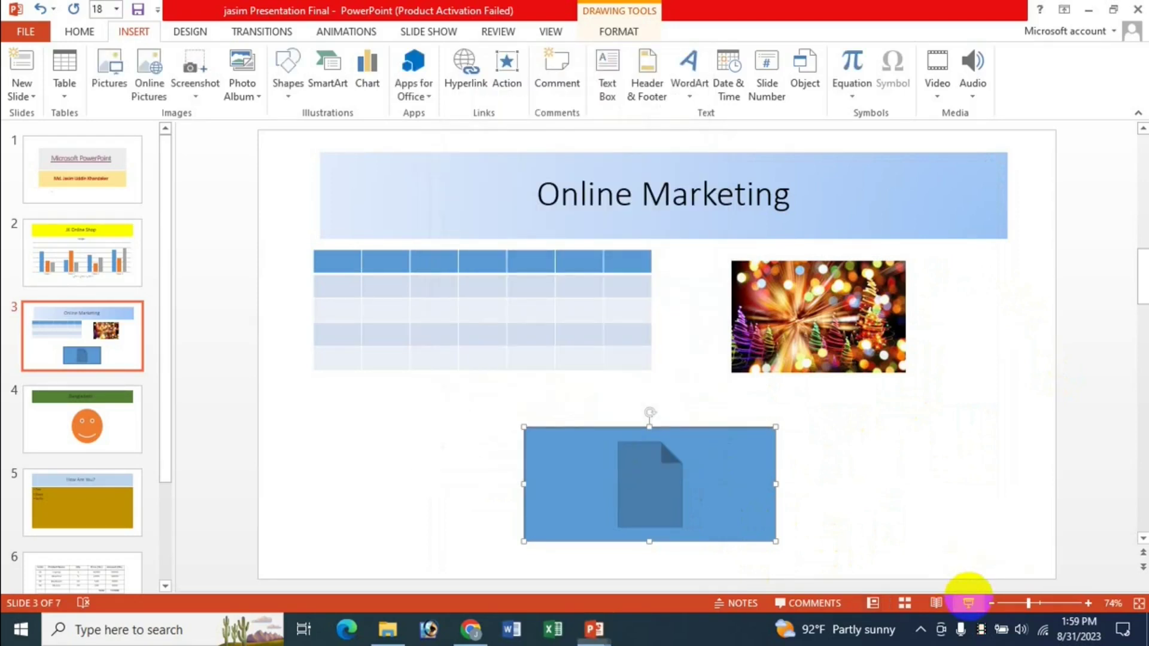
{"action": "left_click", "coordinate": [968, 603]}
Step: Trigger the blue shape, allow the external program, and close Employee Salary Sheet without saving
{"action": "left_click", "coordinate": [623, 495]}
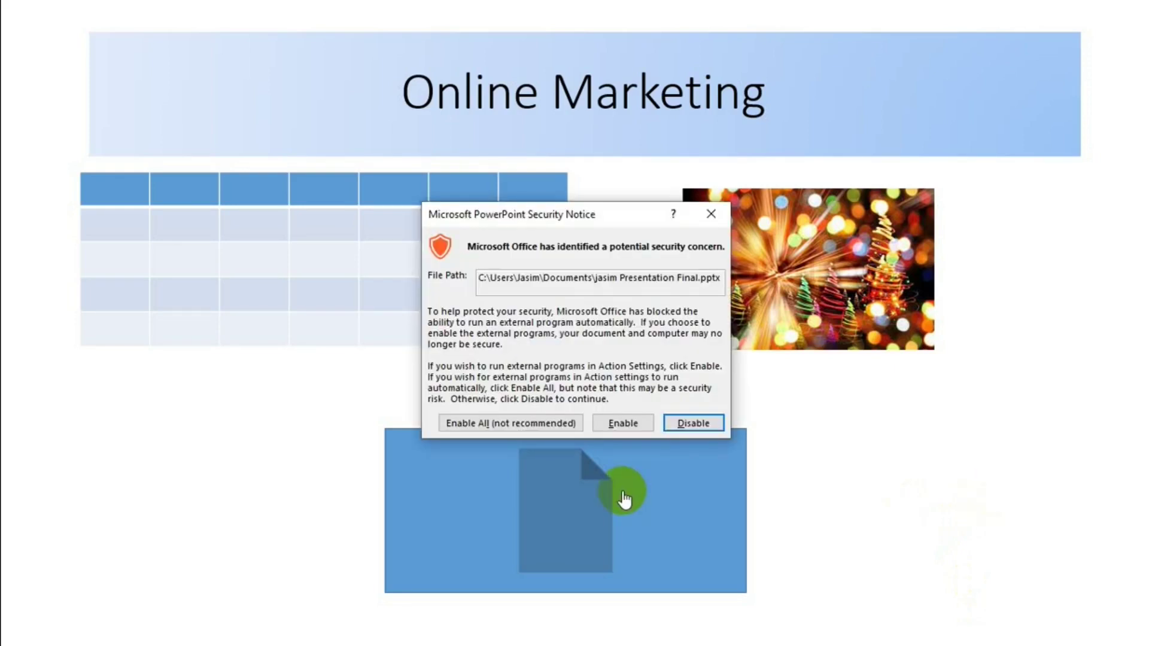
{"action": "left_click", "coordinate": [617, 421]}
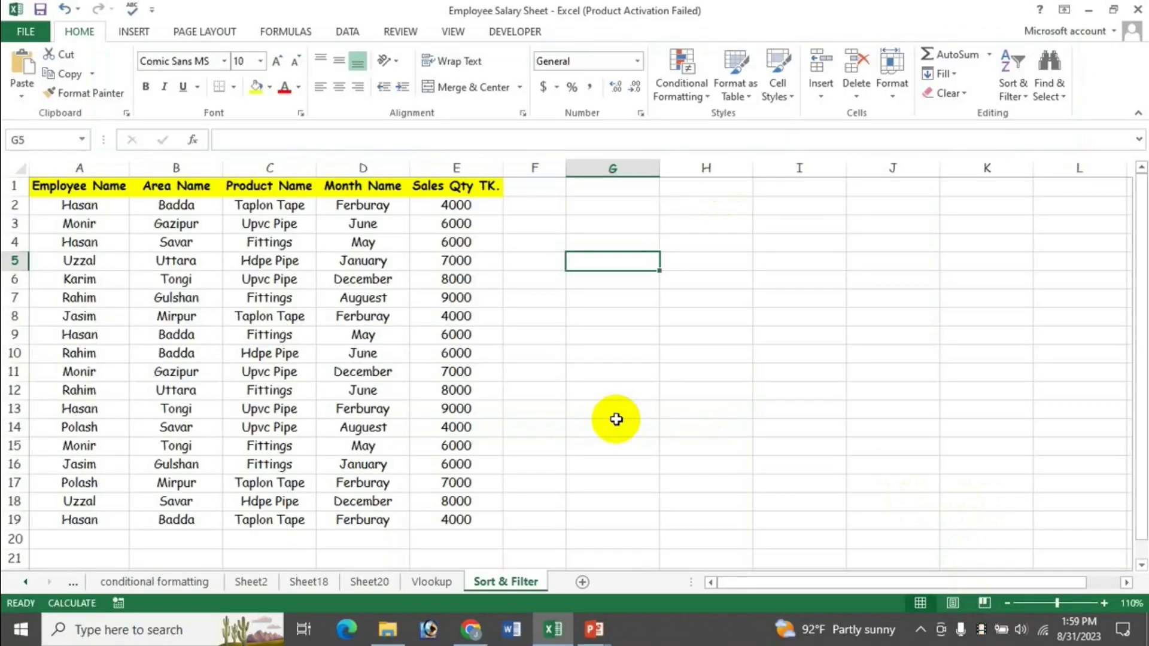
{"action": "left_click", "coordinate": [745, 473]}
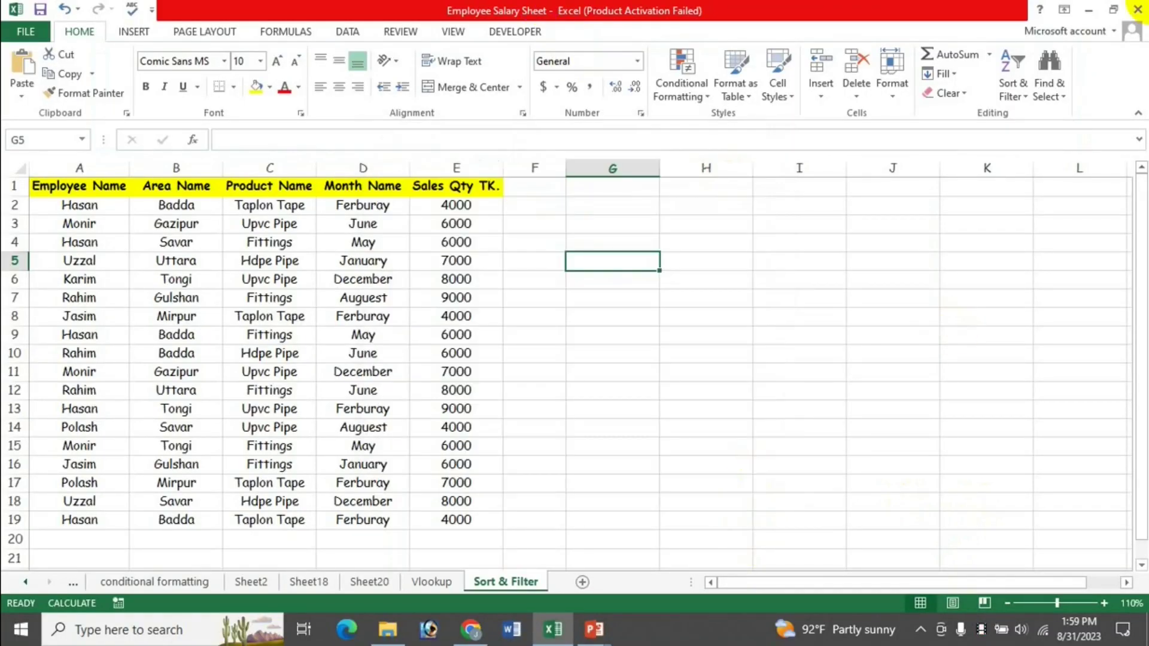
{"action": "left_click", "coordinate": [1136, 10]}
{"action": "left_click", "coordinate": [597, 333]}
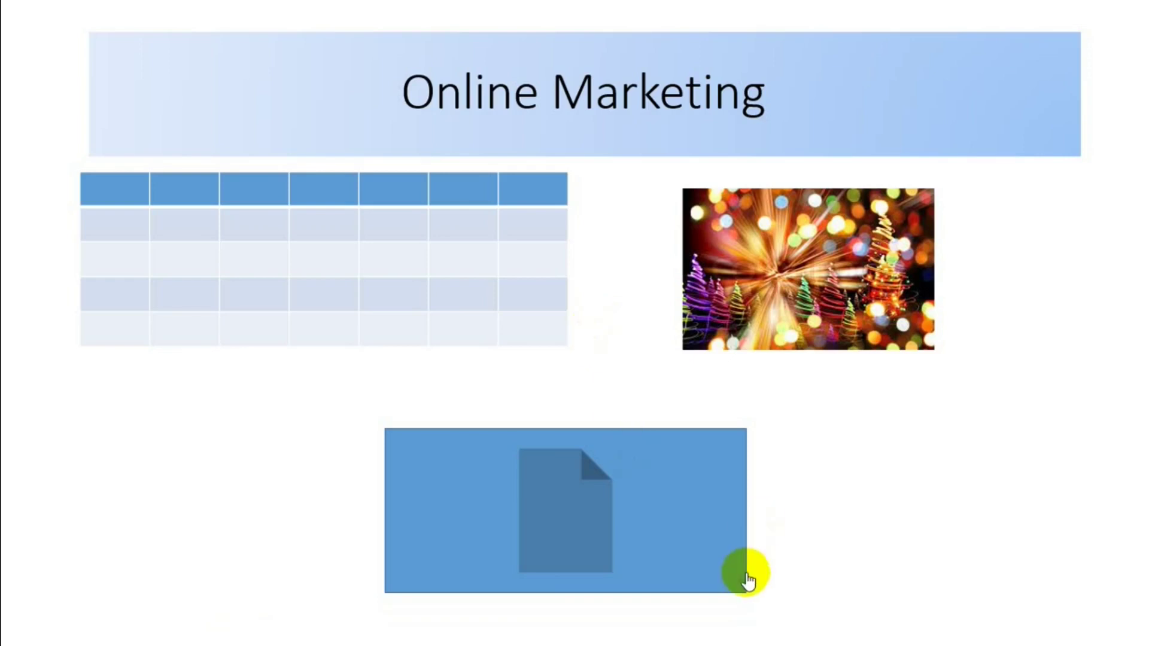
Step: Trigger the shape again, close Excel without saving, and exit the slide show
{"action": "left_click", "coordinate": [605, 256]}
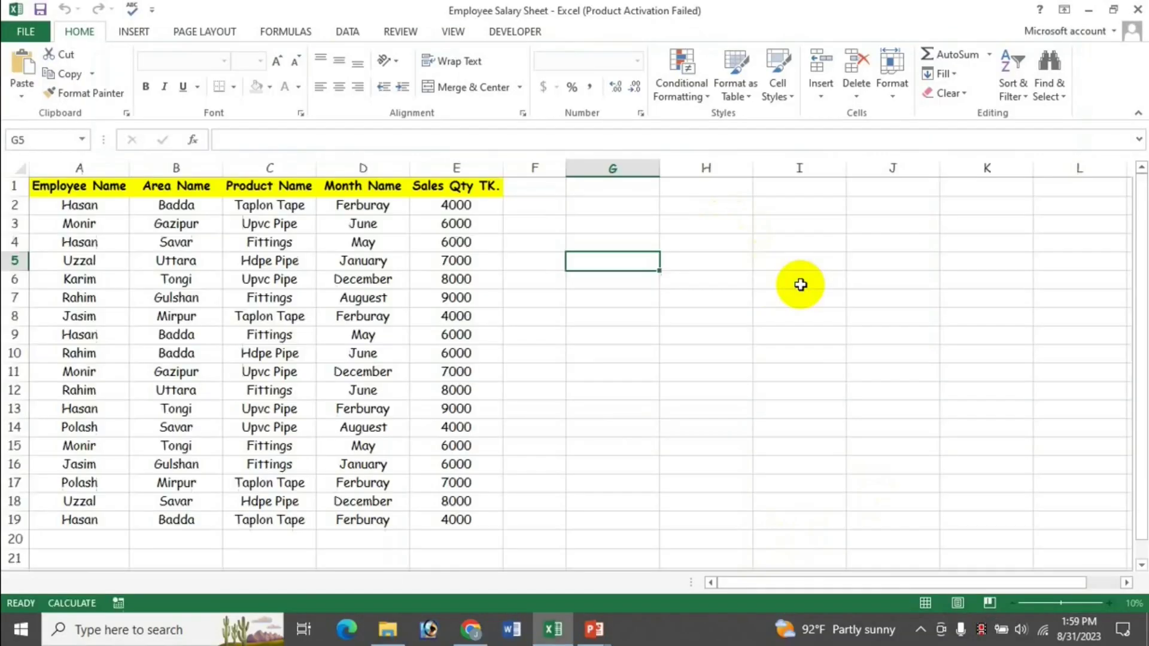
{"action": "left_click", "coordinate": [616, 358]}
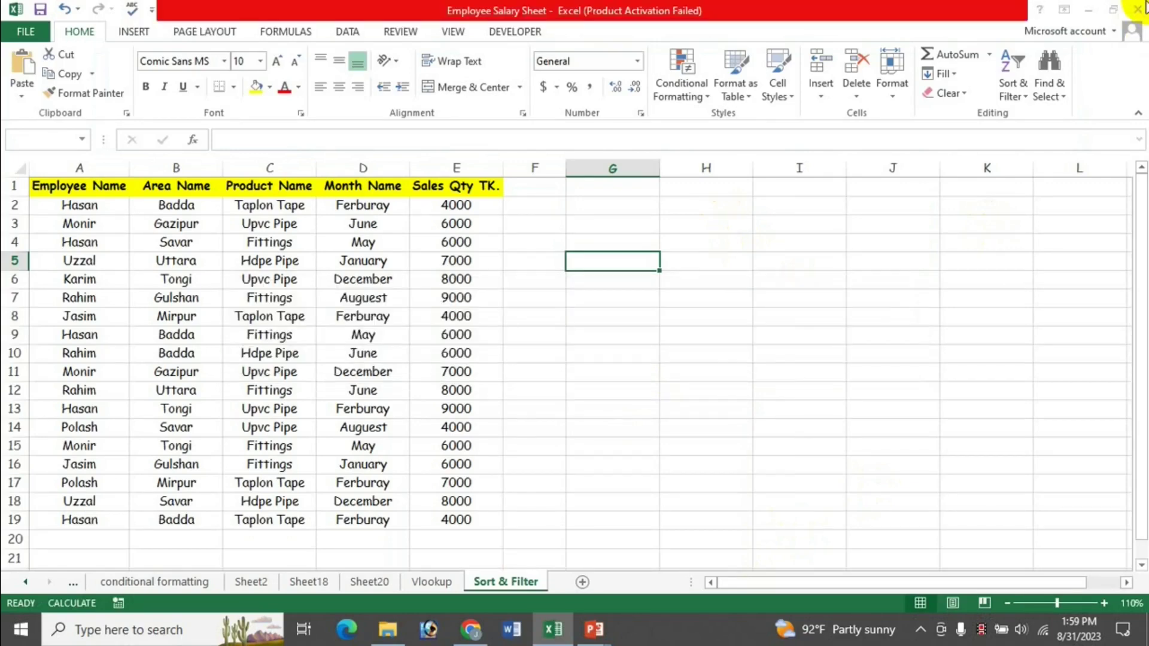
{"action": "left_click", "coordinate": [758, 478]}
{"action": "left_click", "coordinate": [1137, 9]}
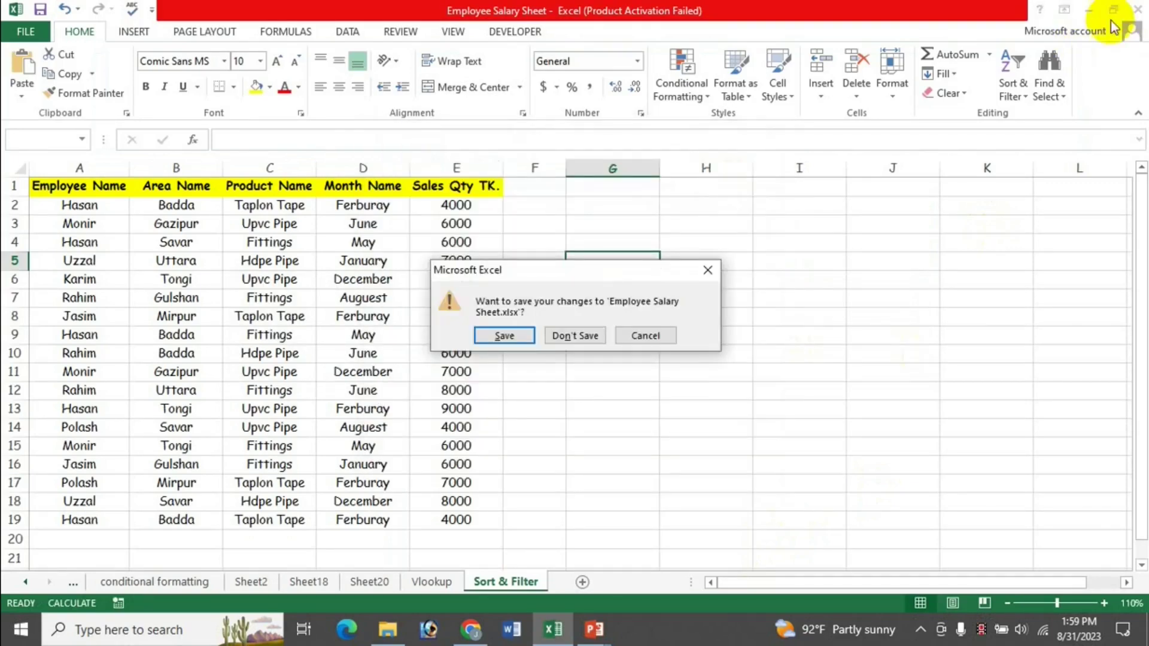
{"action": "left_click", "coordinate": [599, 334]}
{"action": "key", "text": "Escape"}
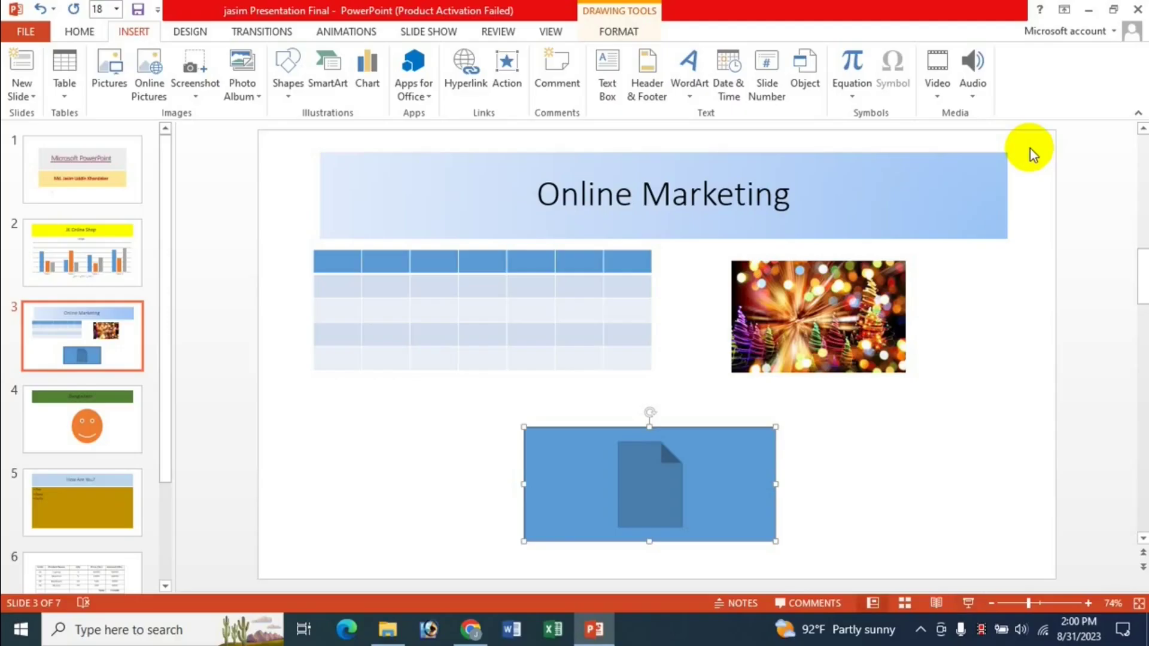
Step: Draw a Sound action button left of the blue shape, keeping its default Applause click action
{"action": "left_click", "coordinate": [289, 90]}
{"action": "scroll", "coordinate": [479, 478], "scroll_direction": "down", "scroll_amount": 2}
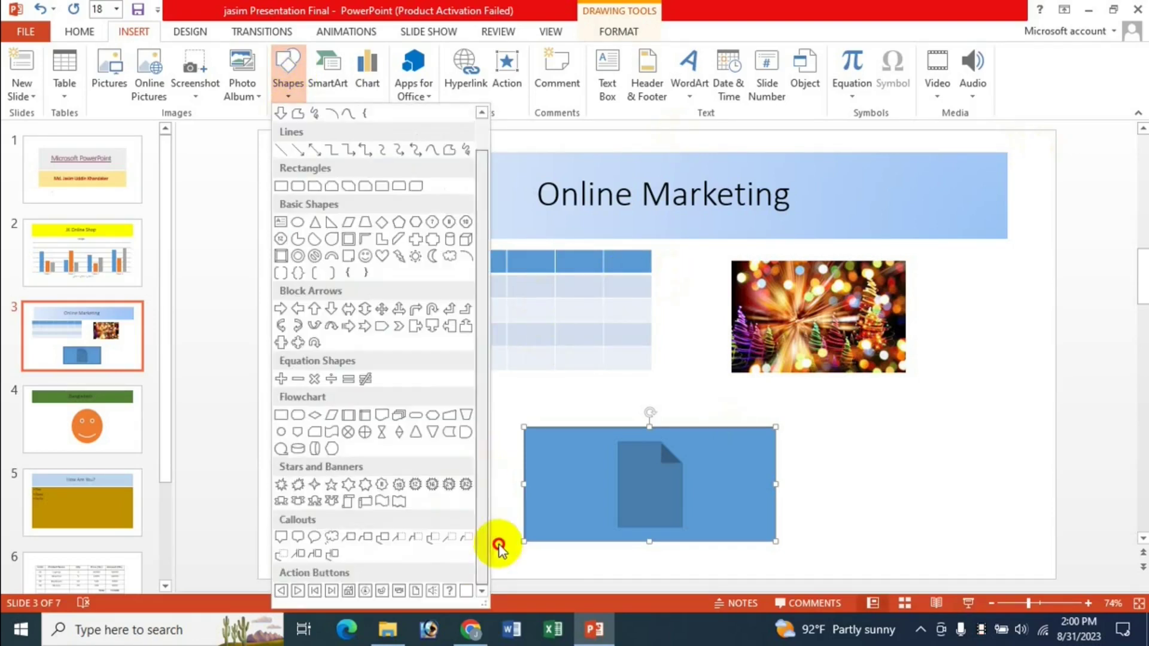
{"action": "left_click", "coordinate": [430, 591]}
{"action": "left_click_drag", "start_coordinate": [319, 415], "coordinate": [423, 519]}
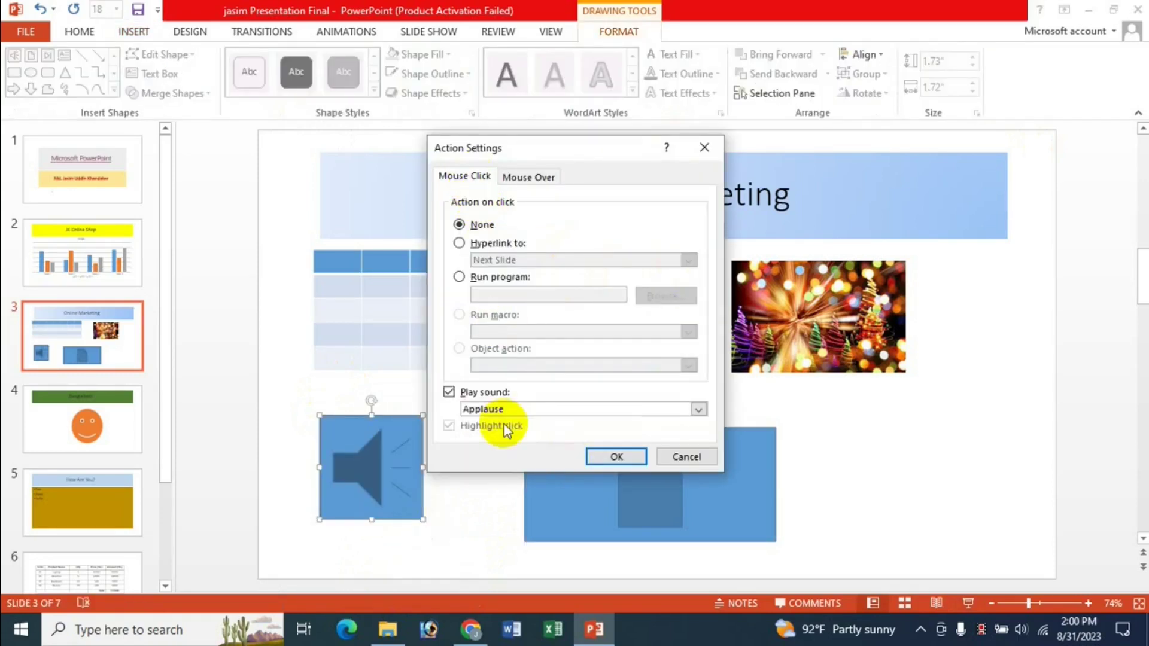
{"action": "left_click", "coordinate": [530, 177]}
{"action": "left_click", "coordinate": [464, 175]}
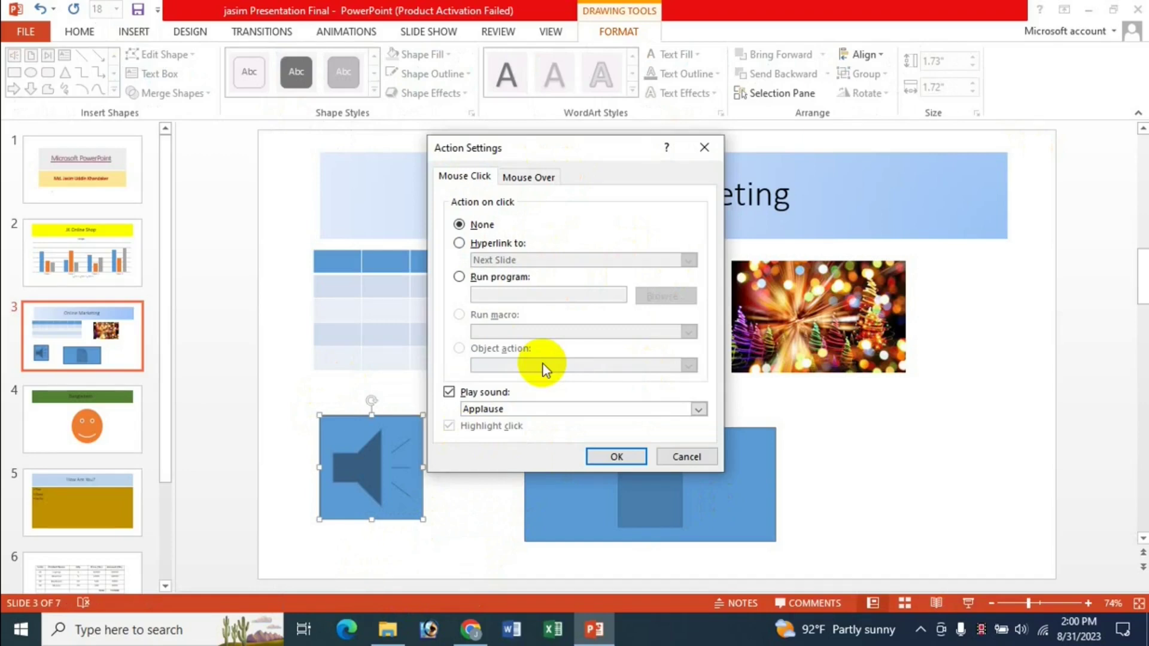
{"action": "left_click", "coordinate": [695, 458]}
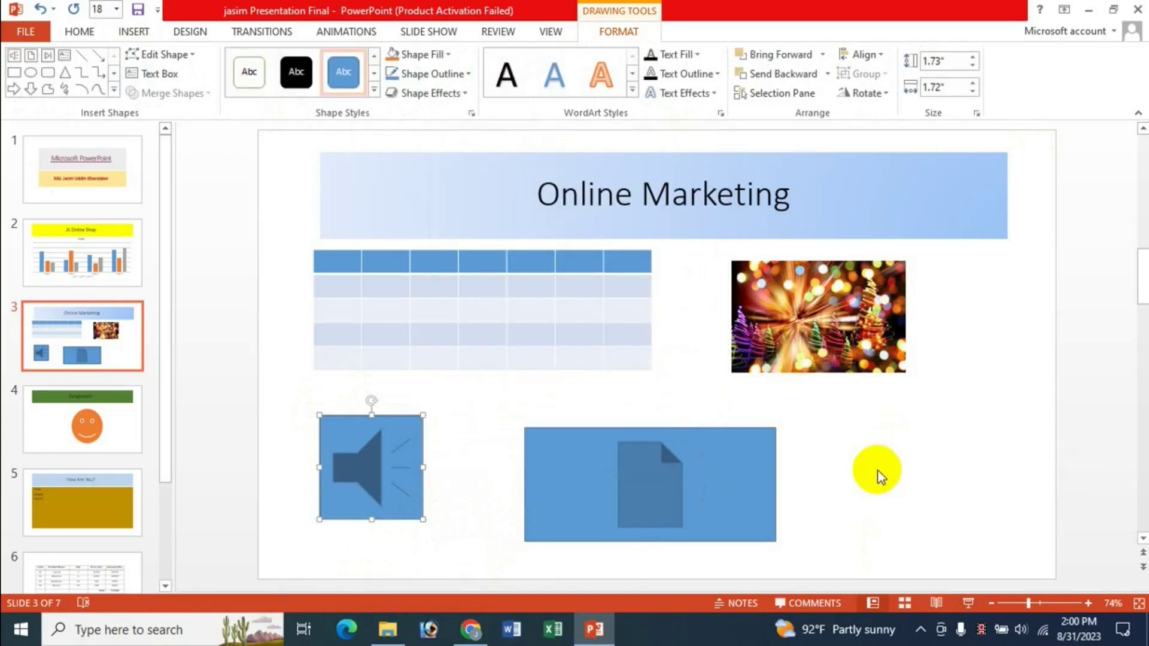